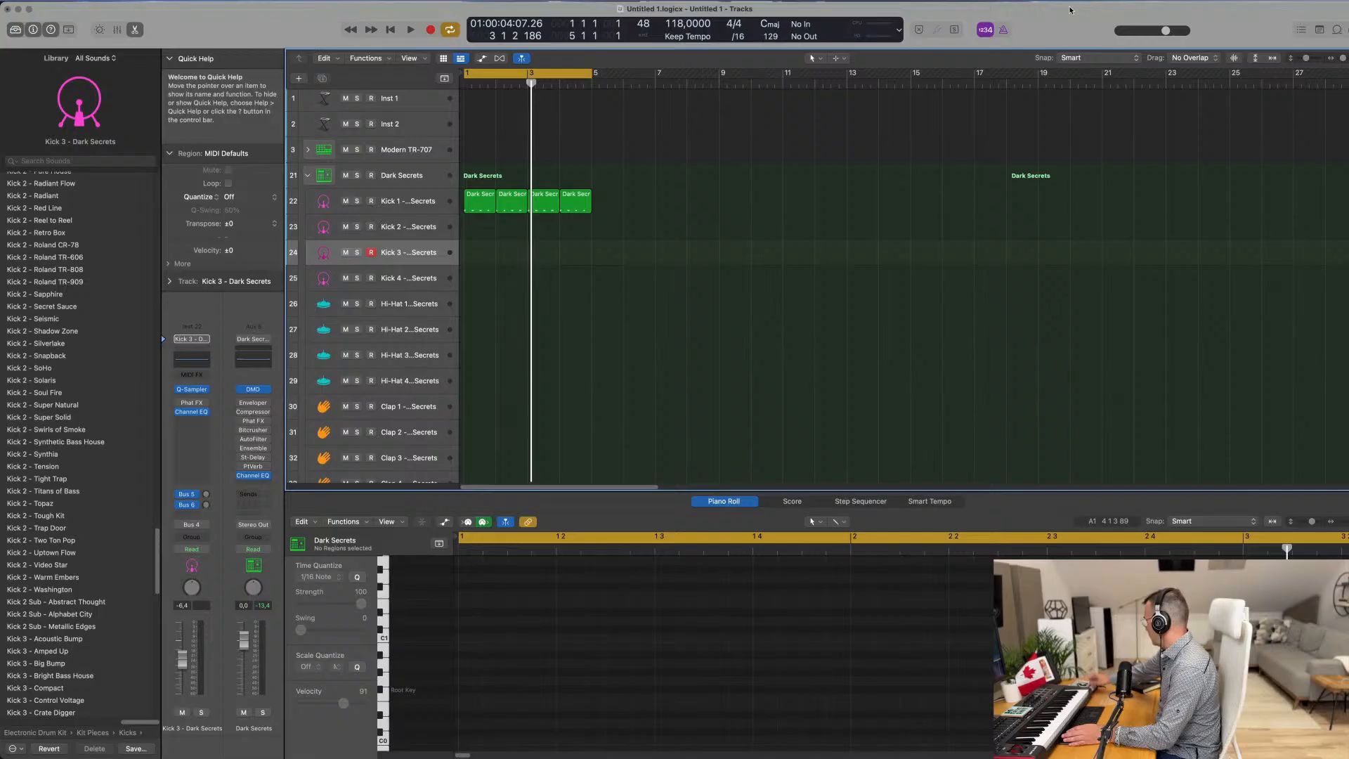
Step: Move the first Kick 1 region to the Hi-Hat 1 track and shift its four notes to the off-beat eighths
{"action": "key", "text": "space"}
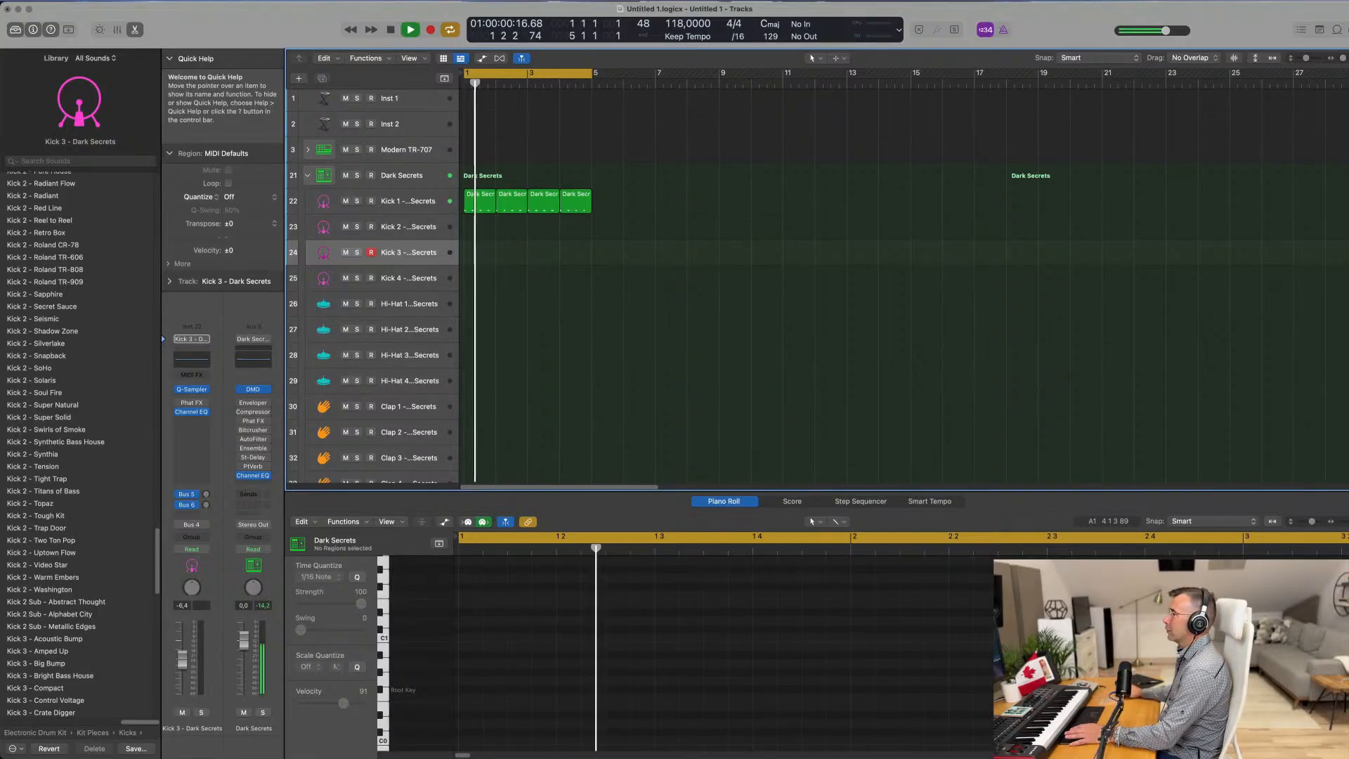
{"action": "left_click", "coordinate": [390, 205]}
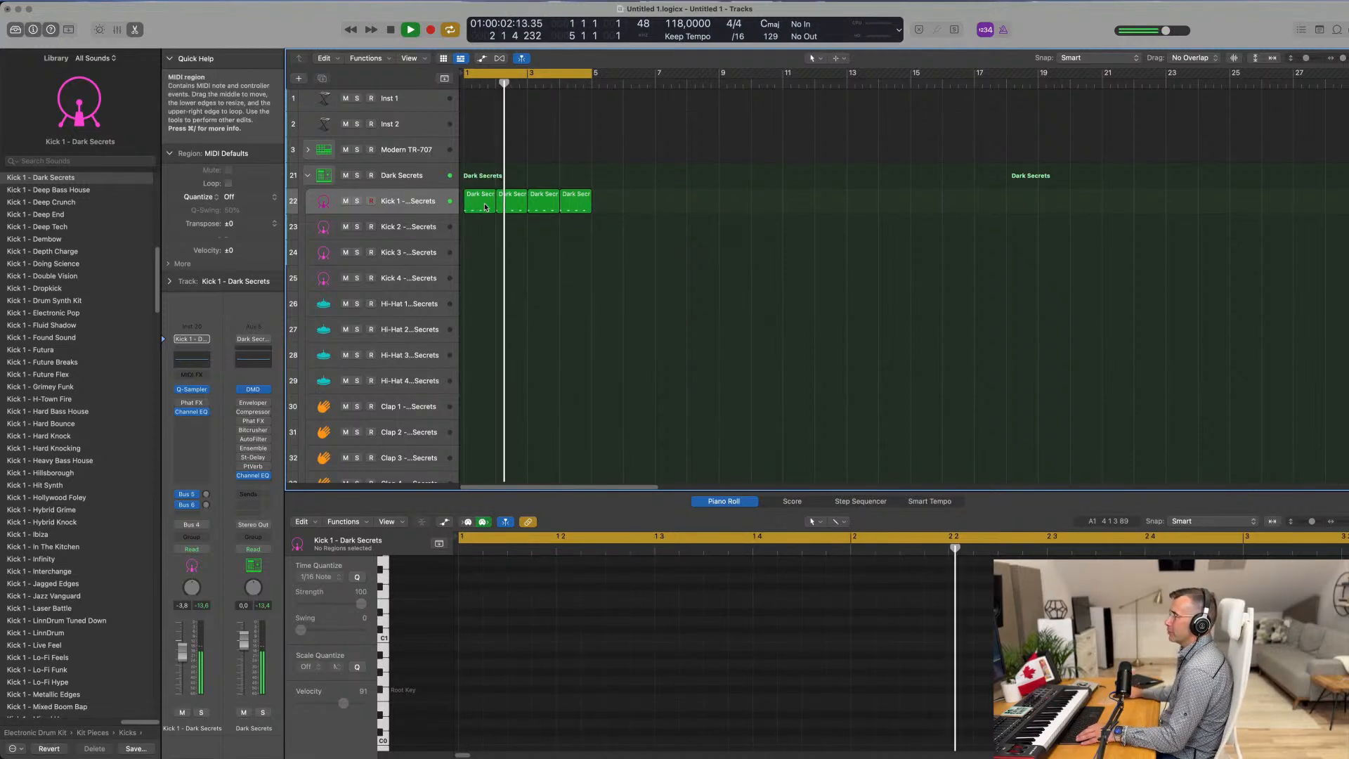
{"action": "left_click_drag", "start_coordinate": [482, 201], "coordinate": [486, 313]}
{"action": "left_click_drag", "start_coordinate": [480, 676], "coordinate": [829, 736]}
{"action": "left_click_drag", "start_coordinate": [474, 691], "coordinate": [824, 725]}
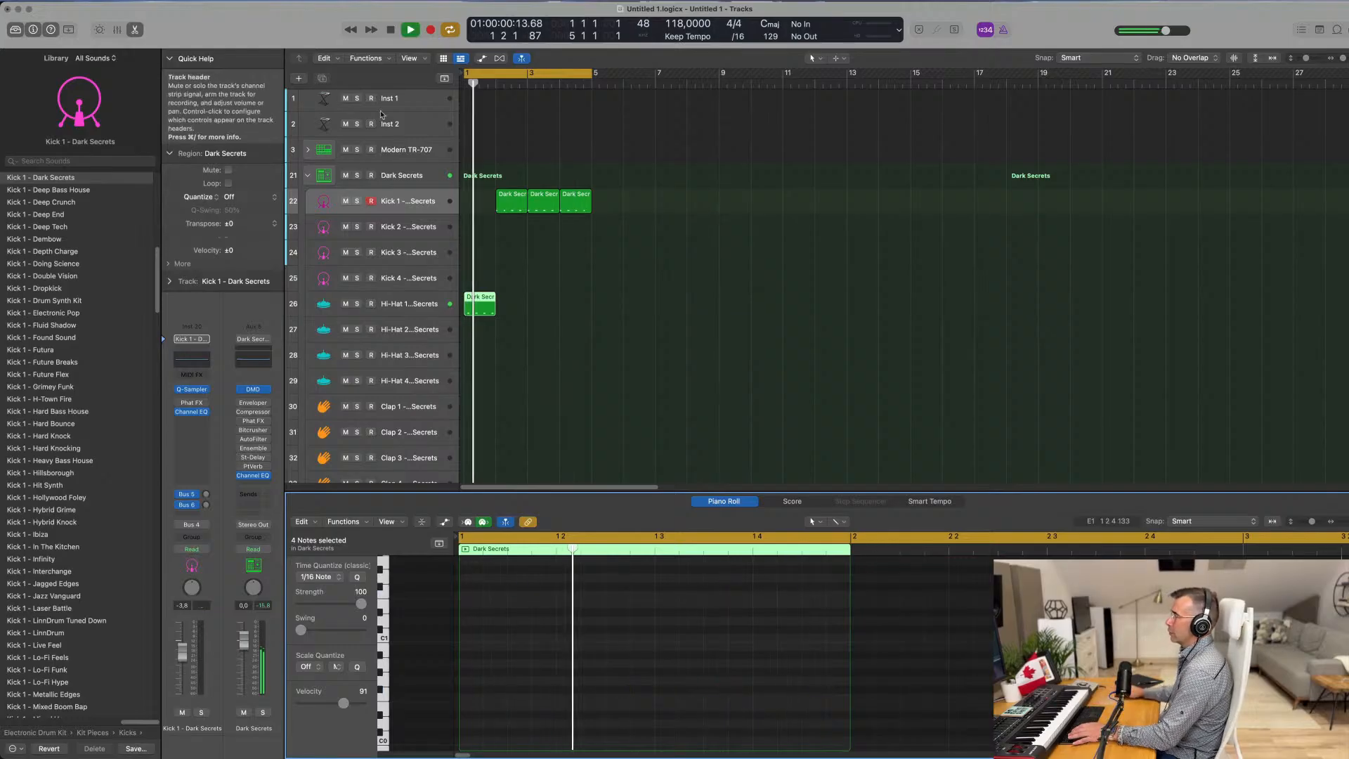
Step: Copy the bar 2 Kick 1 region into bar 1 to fill the gap, and play the loop with the hi-hat region
{"action": "left_click_drag", "start_coordinate": [513, 203], "coordinate": [480, 204]}
{"action": "key", "text": "space"}
{"action": "left_click", "coordinate": [476, 313]}
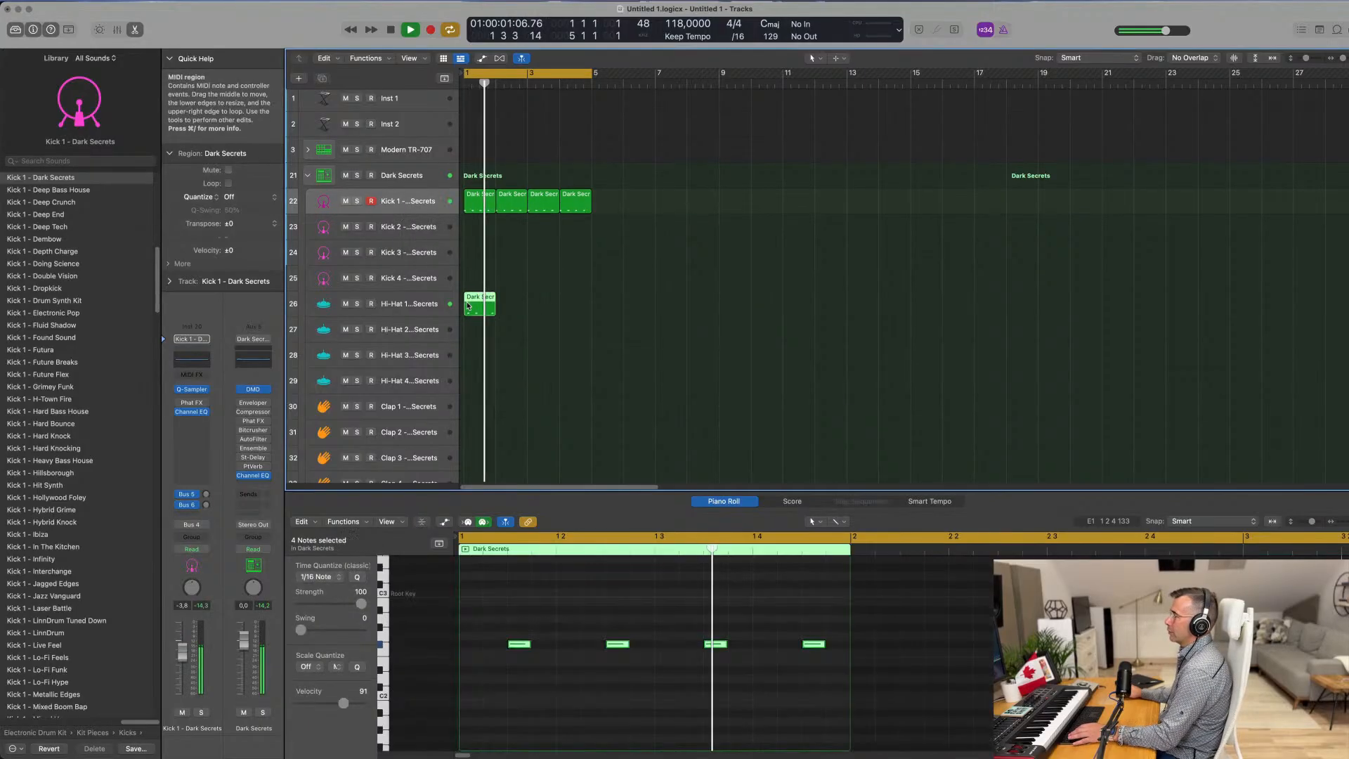
Step: Move the hi-hat region to the Hi-Hat 2 track and transpose its four notes up an octave to F#3
{"action": "left_click_drag", "start_coordinate": [477, 312], "coordinate": [477, 338]}
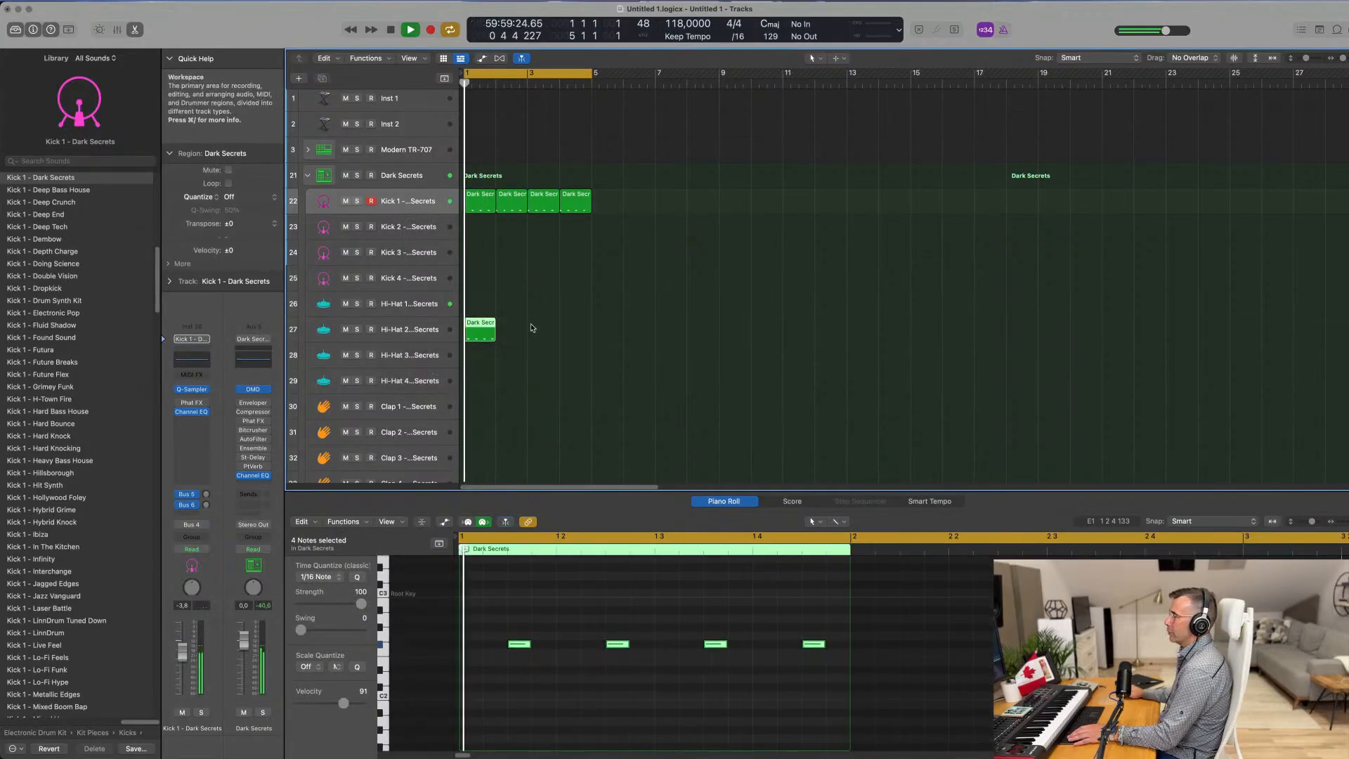
{"action": "scroll", "coordinate": [550, 377], "scroll_direction": "down", "scroll_amount": 1}
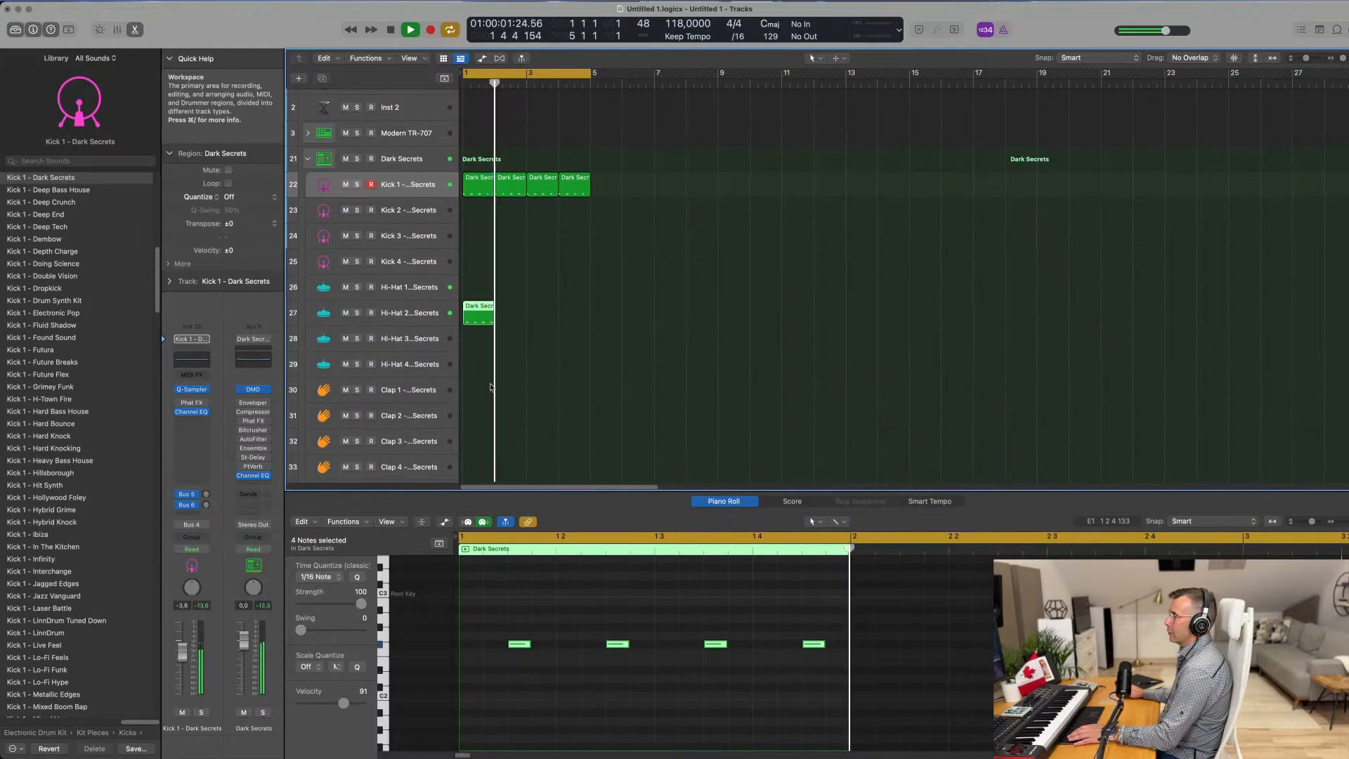
{"action": "left_click_drag", "start_coordinate": [517, 616], "coordinate": [824, 666]}
{"action": "key", "text": "Delete"}
{"action": "key", "text": "space"}
{"action": "key", "text": "space"}
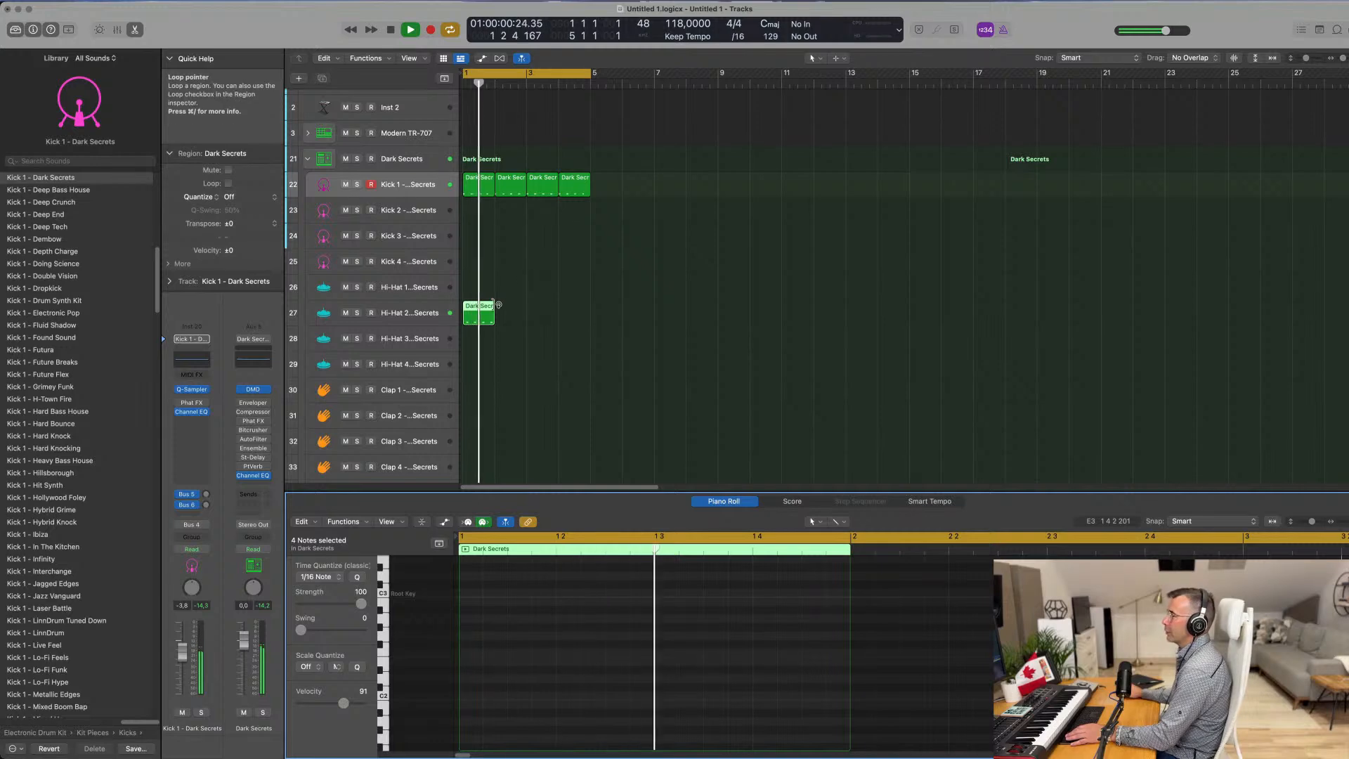
Step: Move the hi-hat region to the Hi-Hat 3 track and repeat it three times to fill bars 1 to 4
{"action": "left_click_drag", "start_coordinate": [474, 310], "coordinate": [475, 336]}
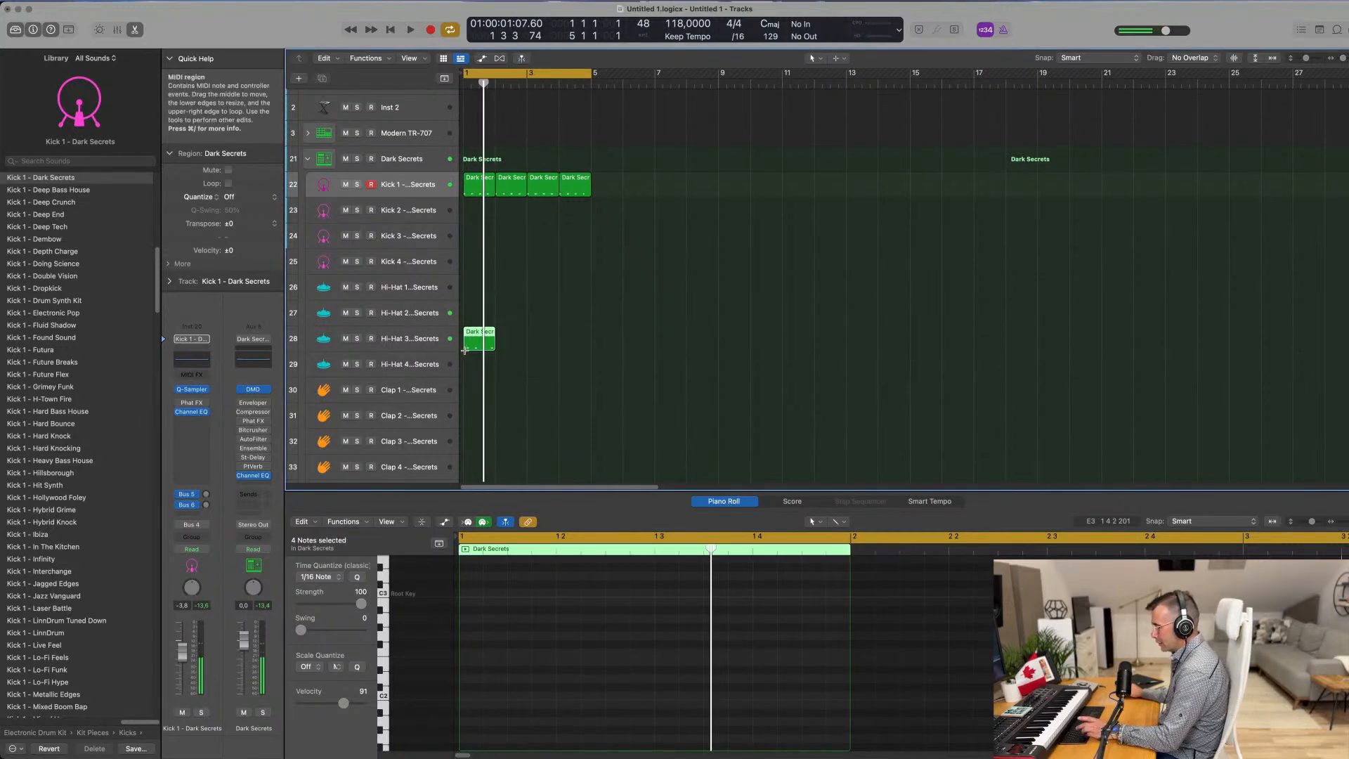
{"action": "key", "text": "super+r"}
{"action": "key", "text": "super+r"}
{"action": "key", "text": "super+r"}
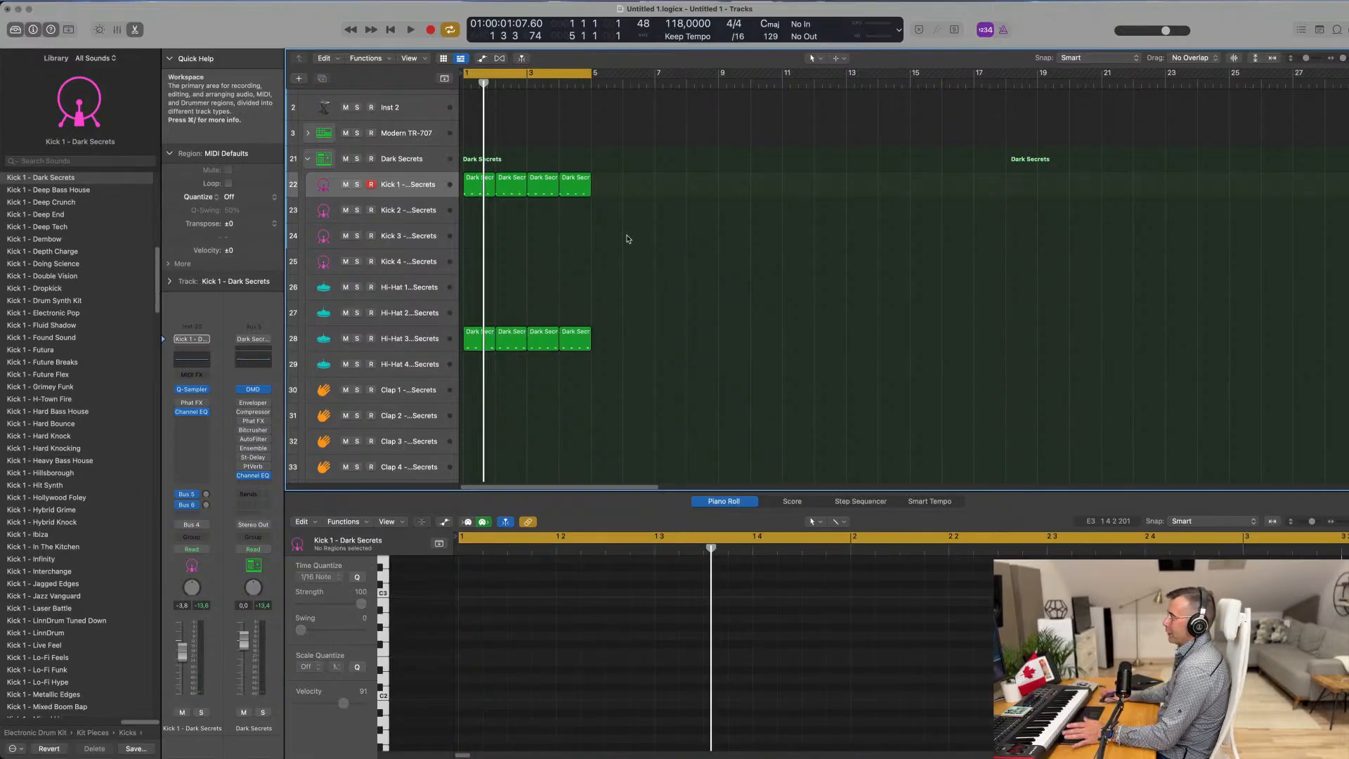
Step: Play the kick and hi-hat loop, and copy the first Hi-Hat 3 region to bar 1 of the Clap 1 track
{"action": "scroll", "coordinate": [658, 284], "scroll_direction": "up", "scroll_amount": 1}
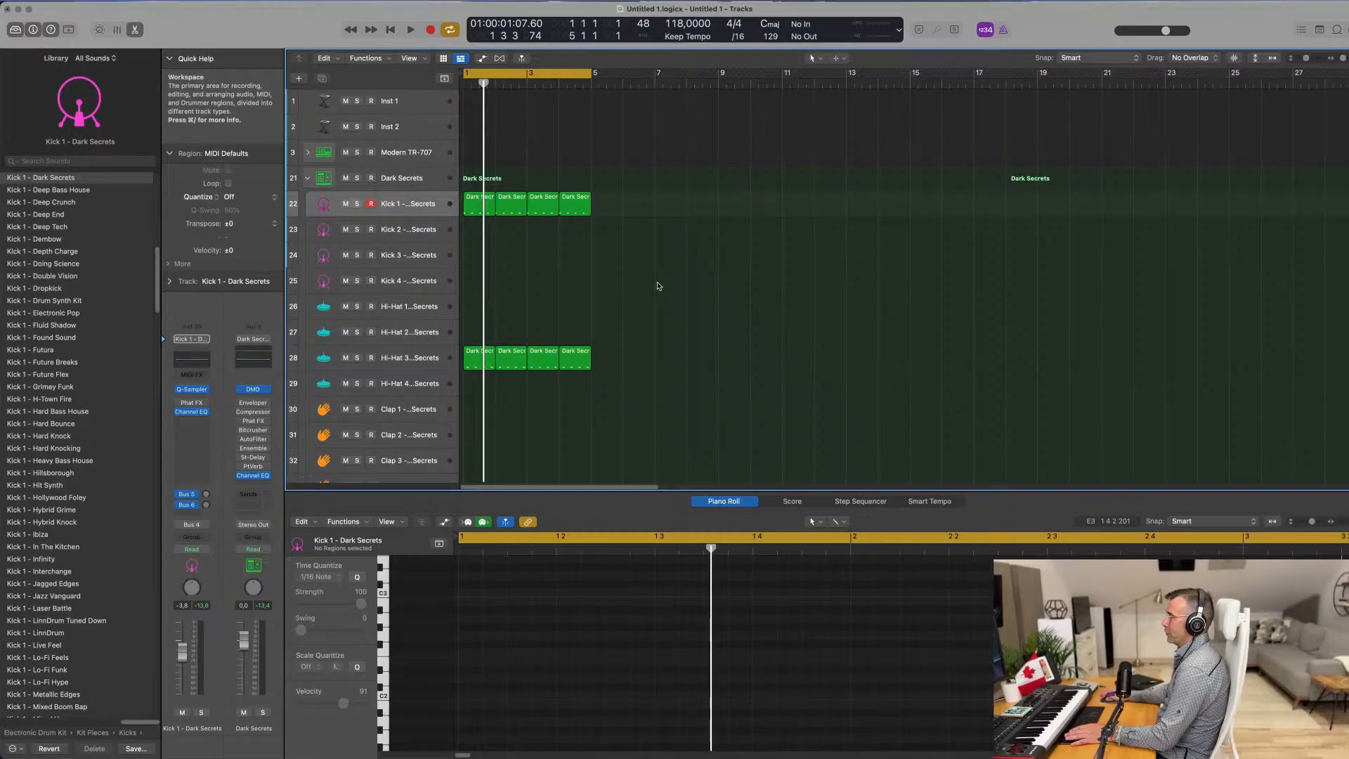
{"action": "key", "text": "space"}
{"action": "left_click", "coordinate": [426, 359]}
{"action": "scroll", "coordinate": [762, 329], "scroll_direction": "down", "scroll_amount": 5}
{"action": "scroll", "coordinate": [763, 329], "scroll_direction": "down", "scroll_amount": 1}
{"action": "scroll", "coordinate": [641, 286], "scroll_direction": "up", "scroll_amount": 1}
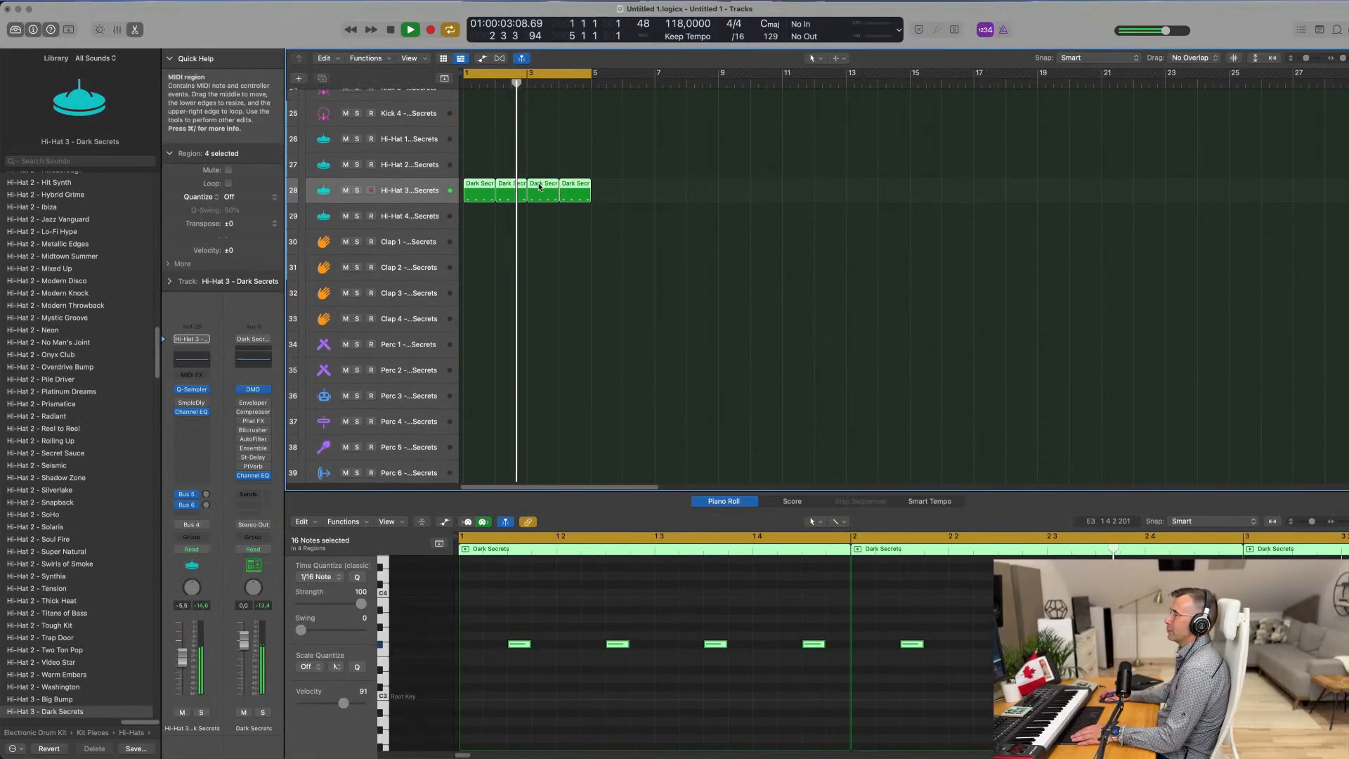
{"action": "left_click", "coordinate": [490, 145]}
{"action": "left_click_drag", "start_coordinate": [478, 190], "coordinate": [478, 239]}
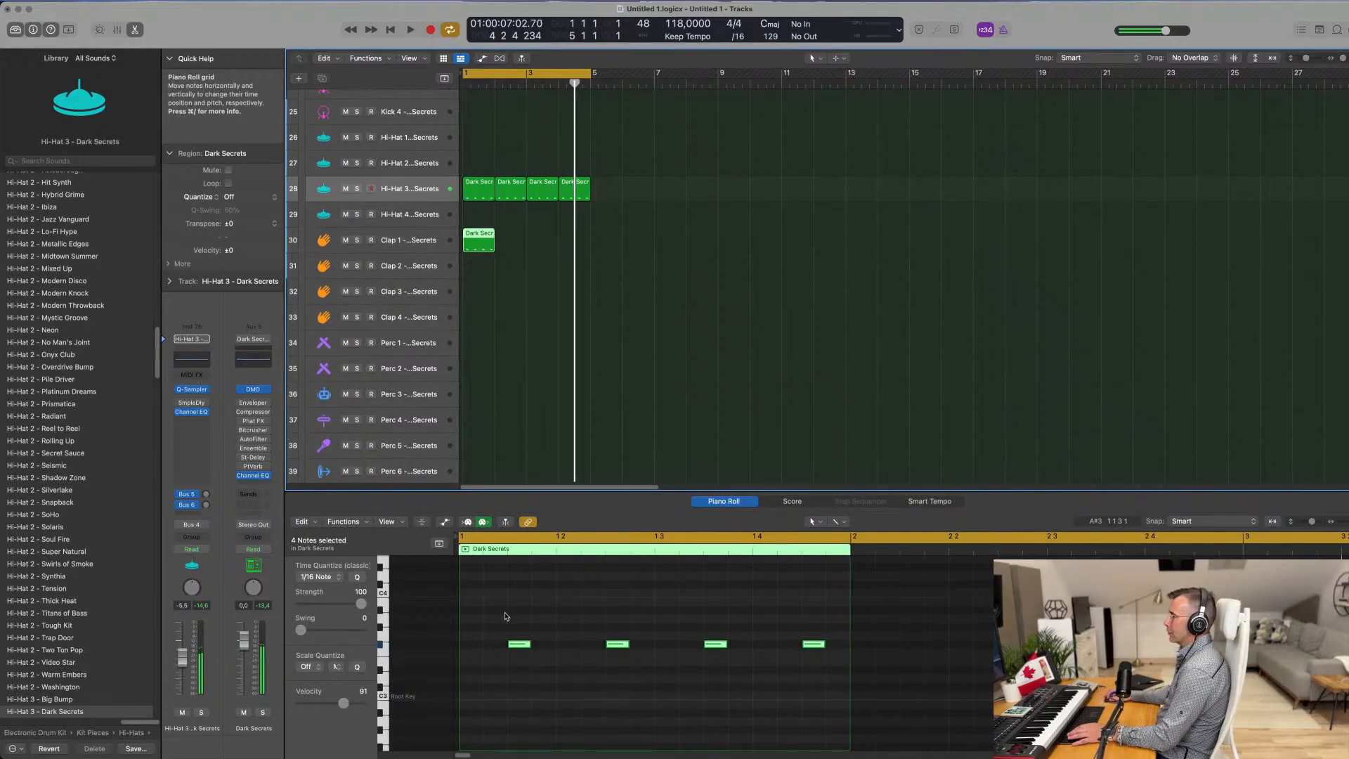
Step: Delete the clap region's first three notes, move the remaining note to position 1 4 1, and lower it an octave
{"action": "left_click_drag", "start_coordinate": [506, 614], "coordinate": [718, 659]}
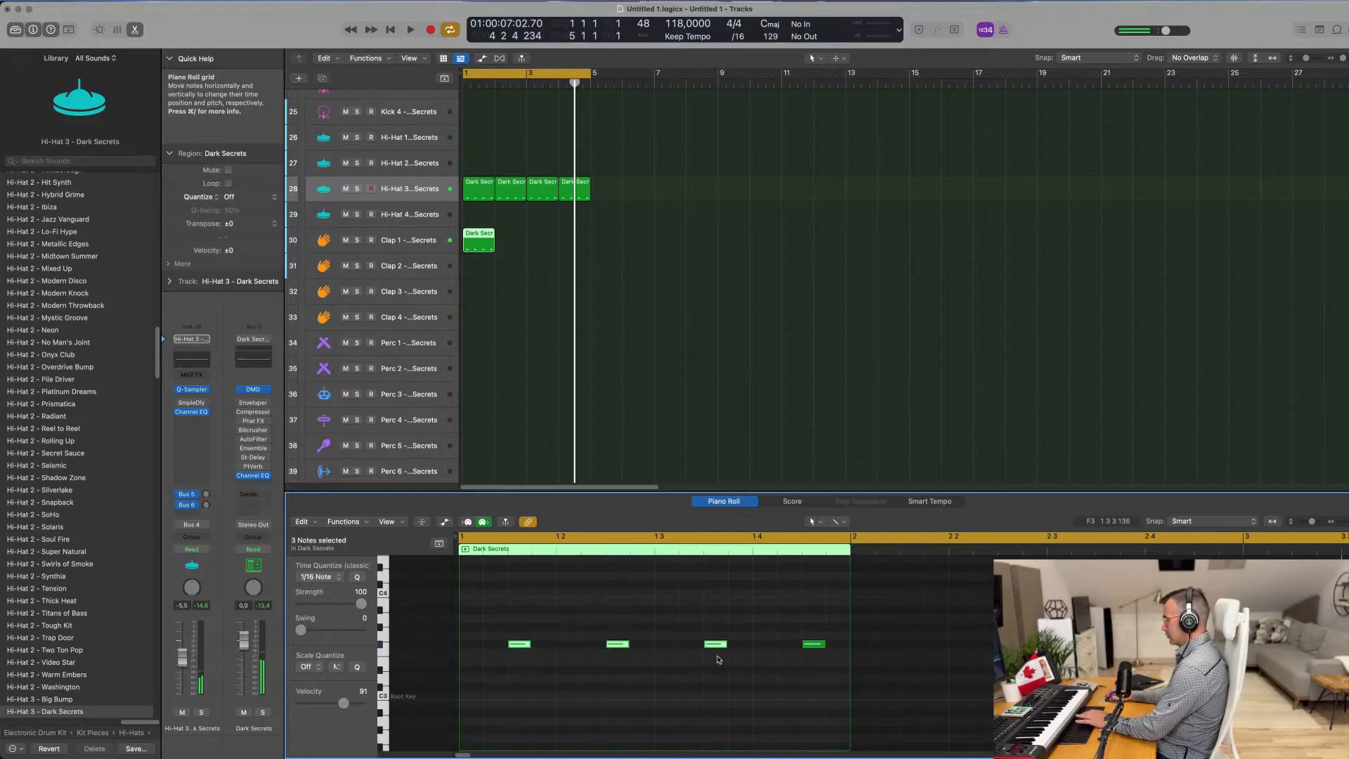
{"action": "left_click_drag", "start_coordinate": [814, 645], "coordinate": [768, 648]}
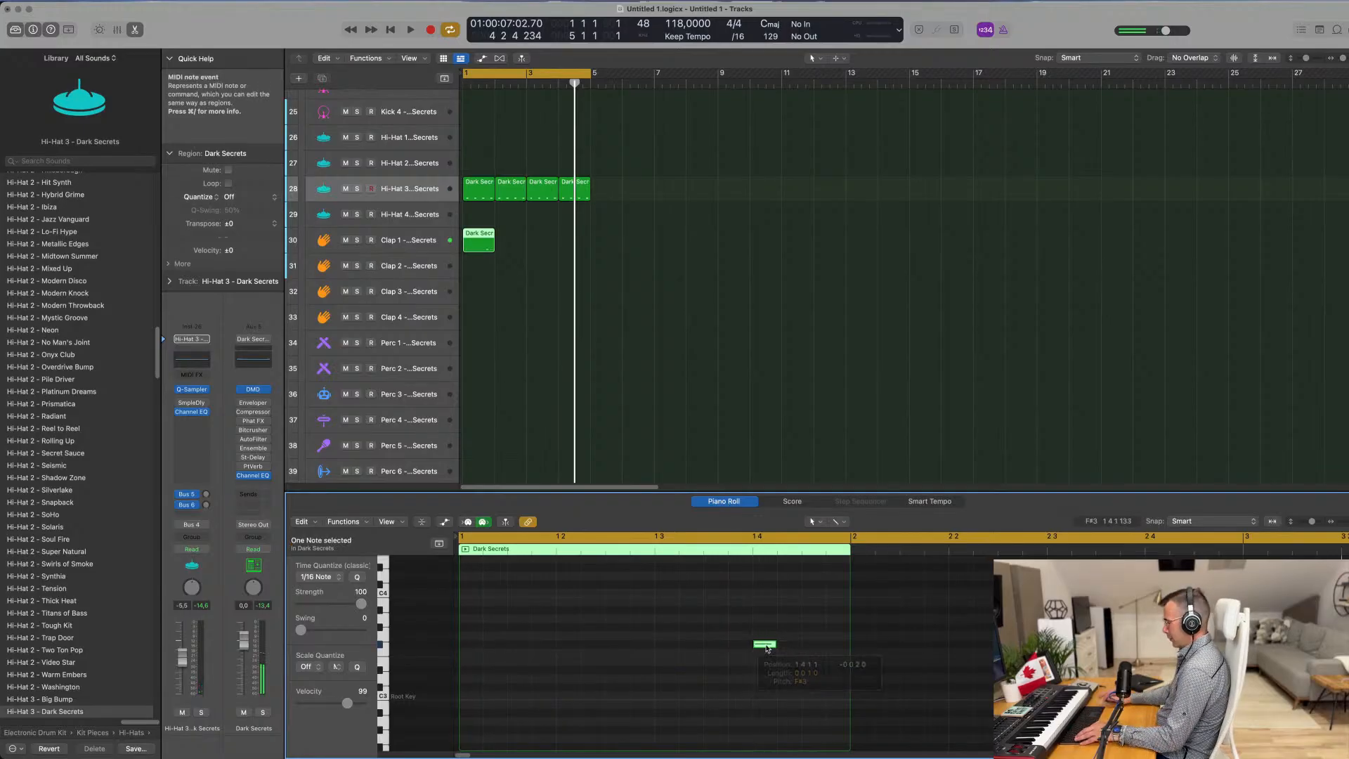
{"action": "key", "text": "space"}
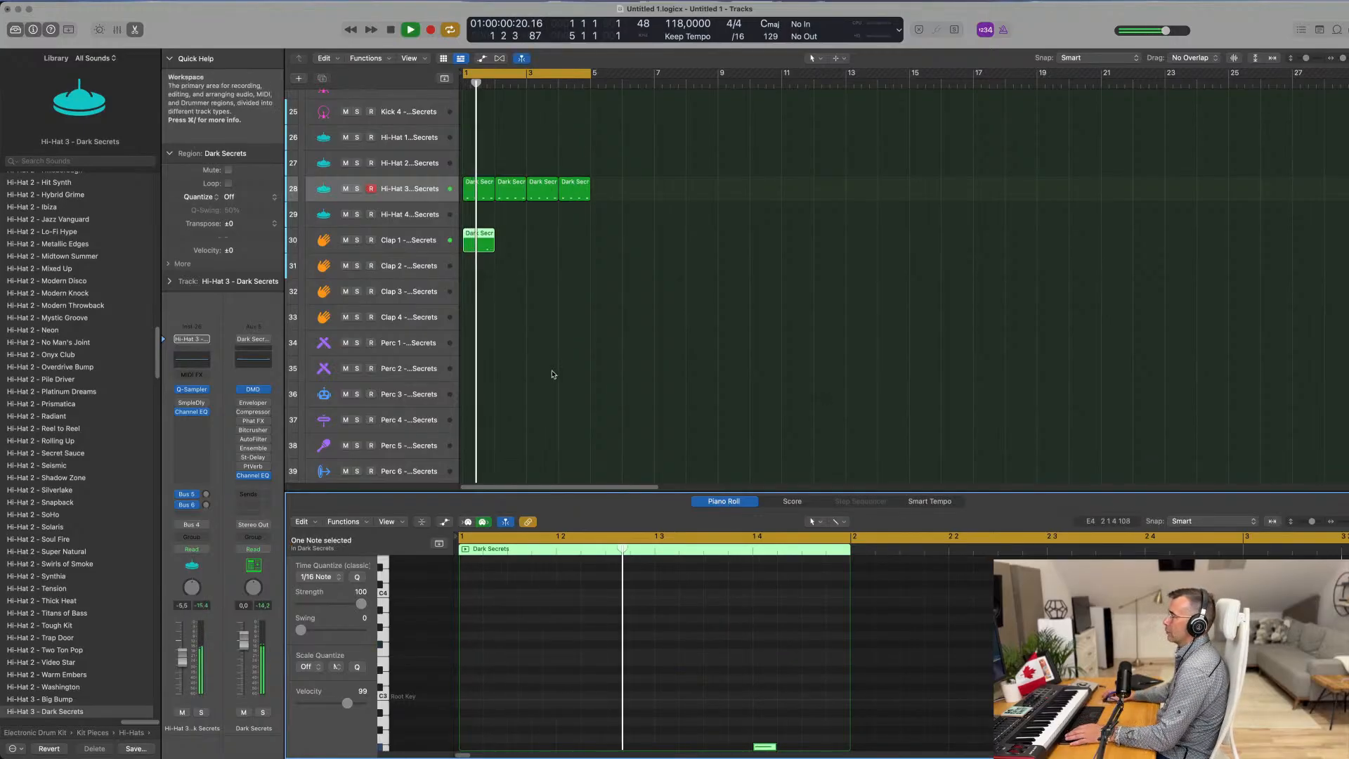
Step: Move the clap region to the Clap 2 track and repeat it three times to fill bars 1 to 4
{"action": "left_click_drag", "start_coordinate": [491, 242], "coordinate": [512, 267]}
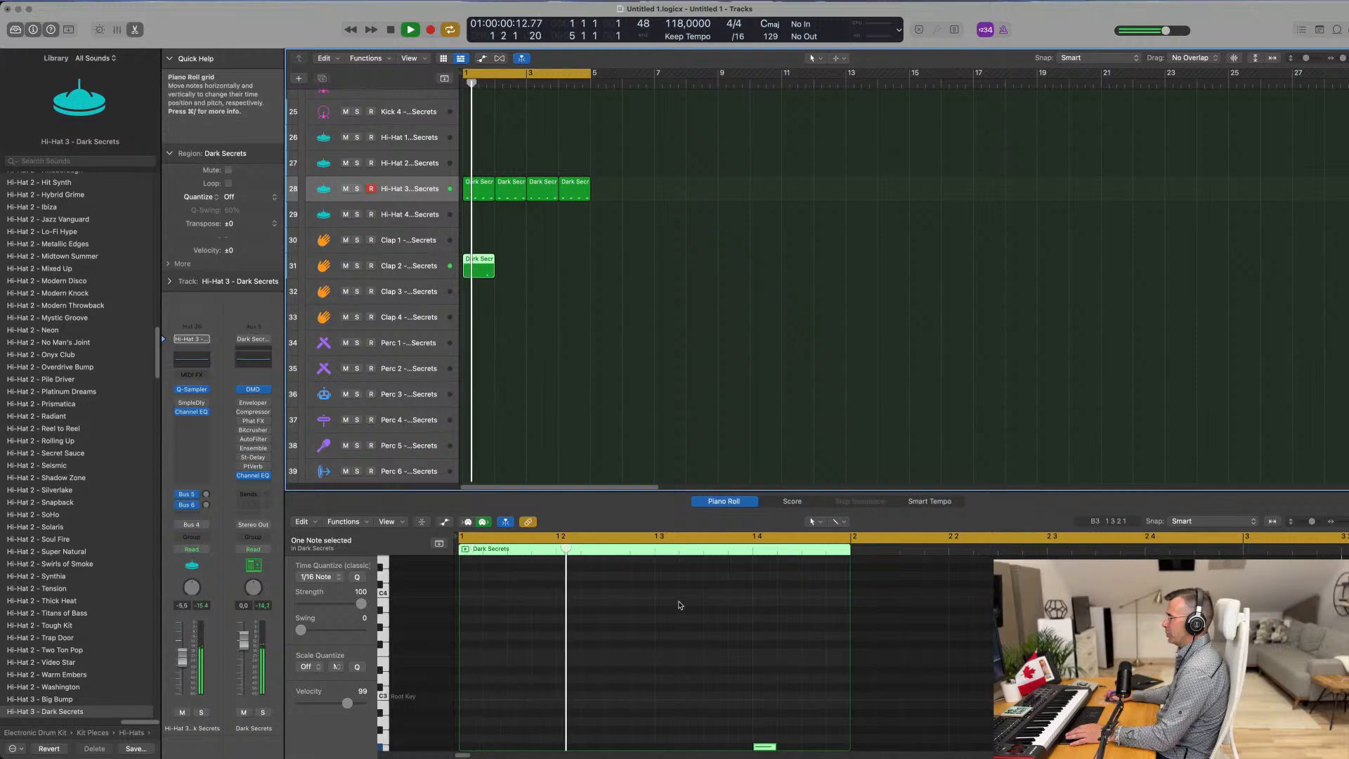
{"action": "left_click_drag", "start_coordinate": [537, 265], "coordinate": [487, 270]}
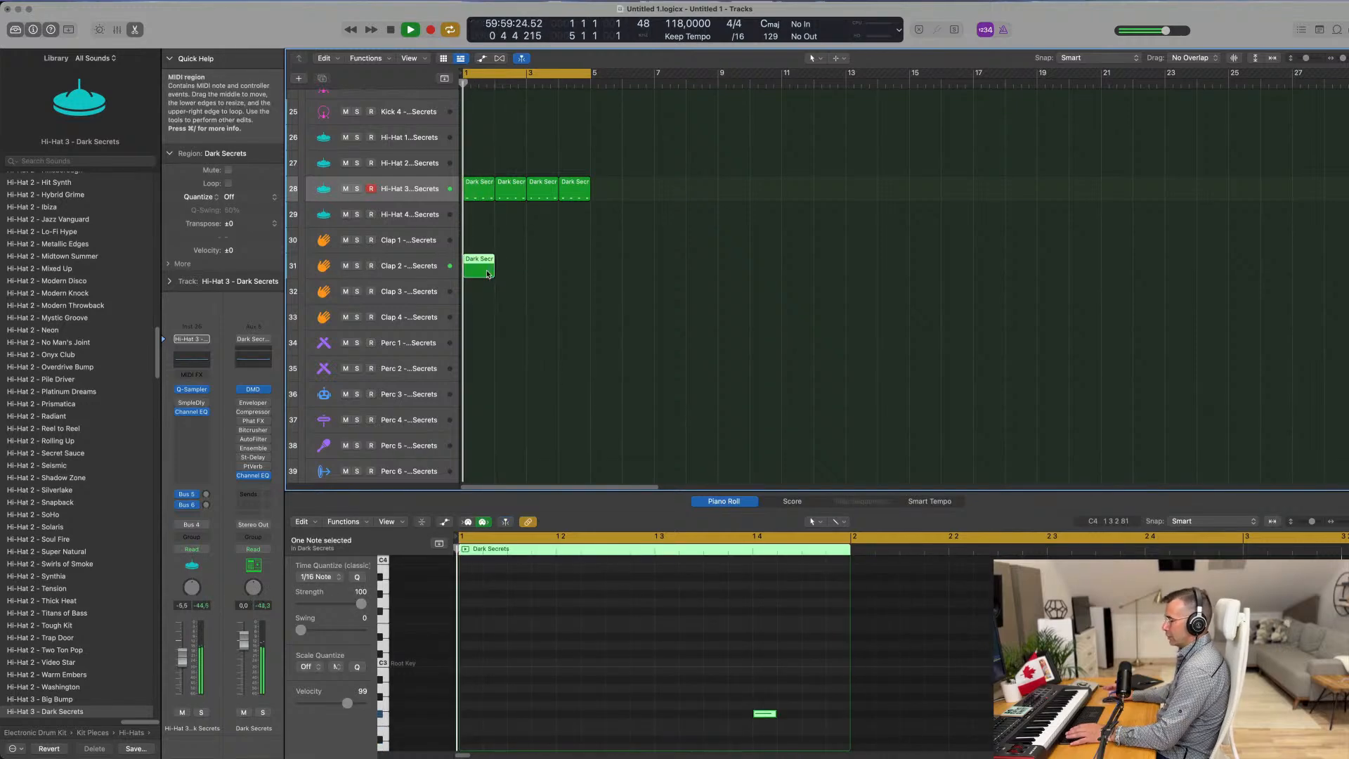
{"action": "key", "text": "super+r"}
{"action": "key", "text": "super+r"}
{"action": "key", "text": "super+r"}
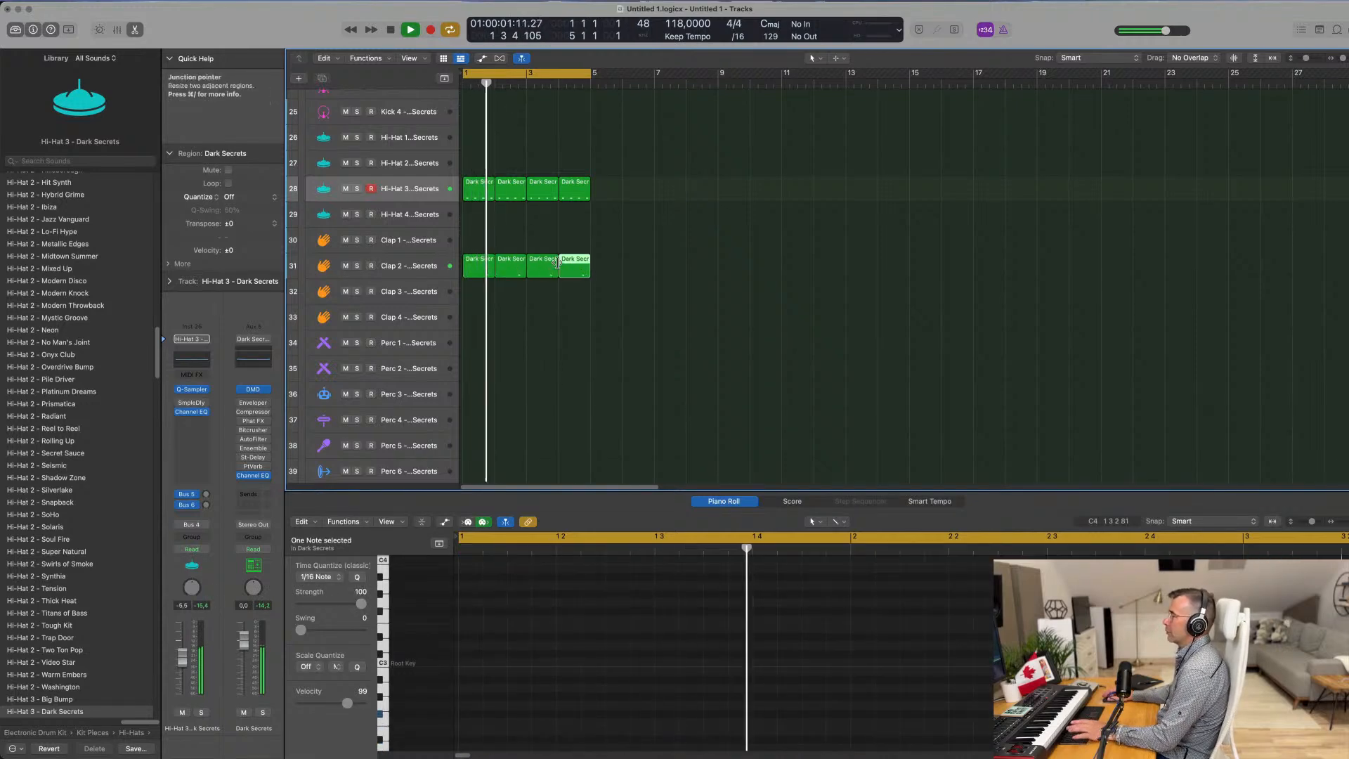
Step: Select the Clap 2 track and listen to its pattern within the drum loop
{"action": "left_click", "coordinate": [415, 269]}
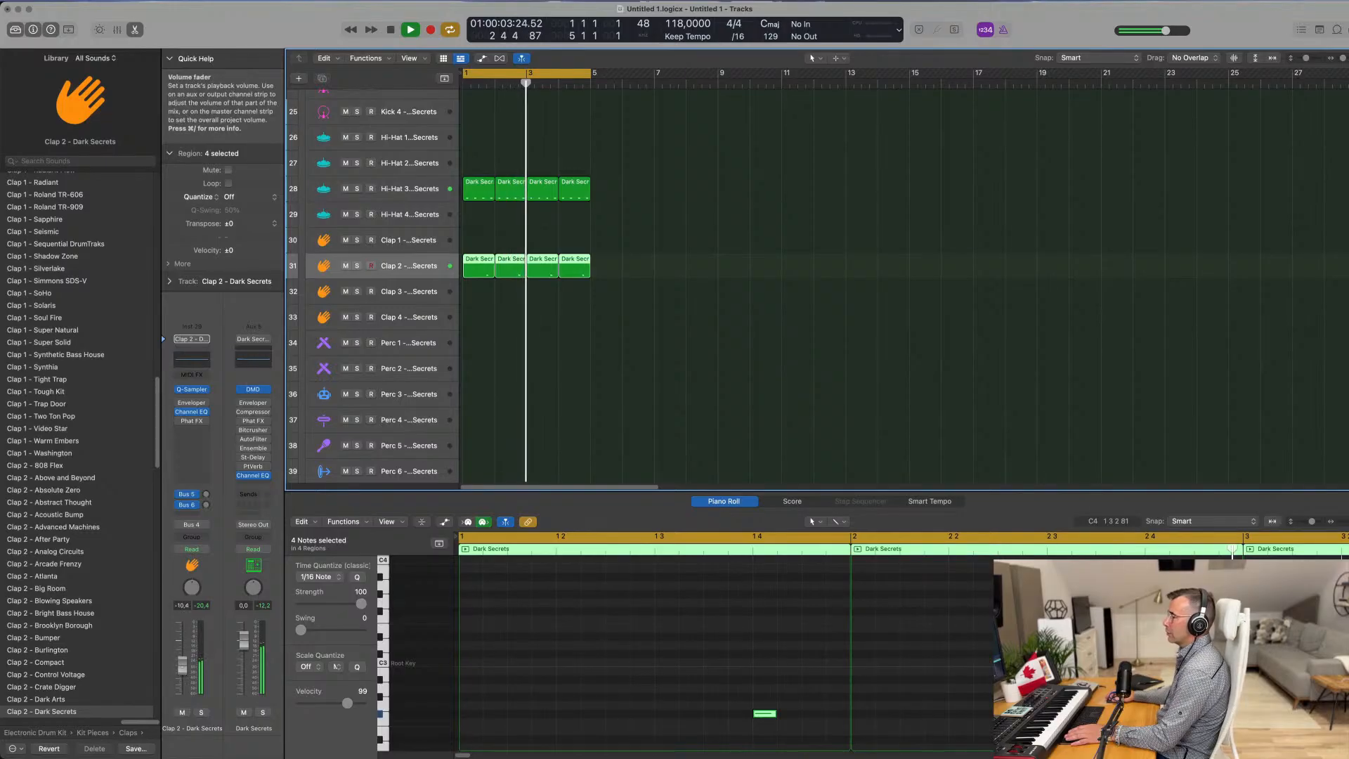
{"action": "left_click", "coordinate": [602, 375]}
{"action": "scroll", "coordinate": [604, 369], "scroll_direction": "down", "scroll_amount": 2}
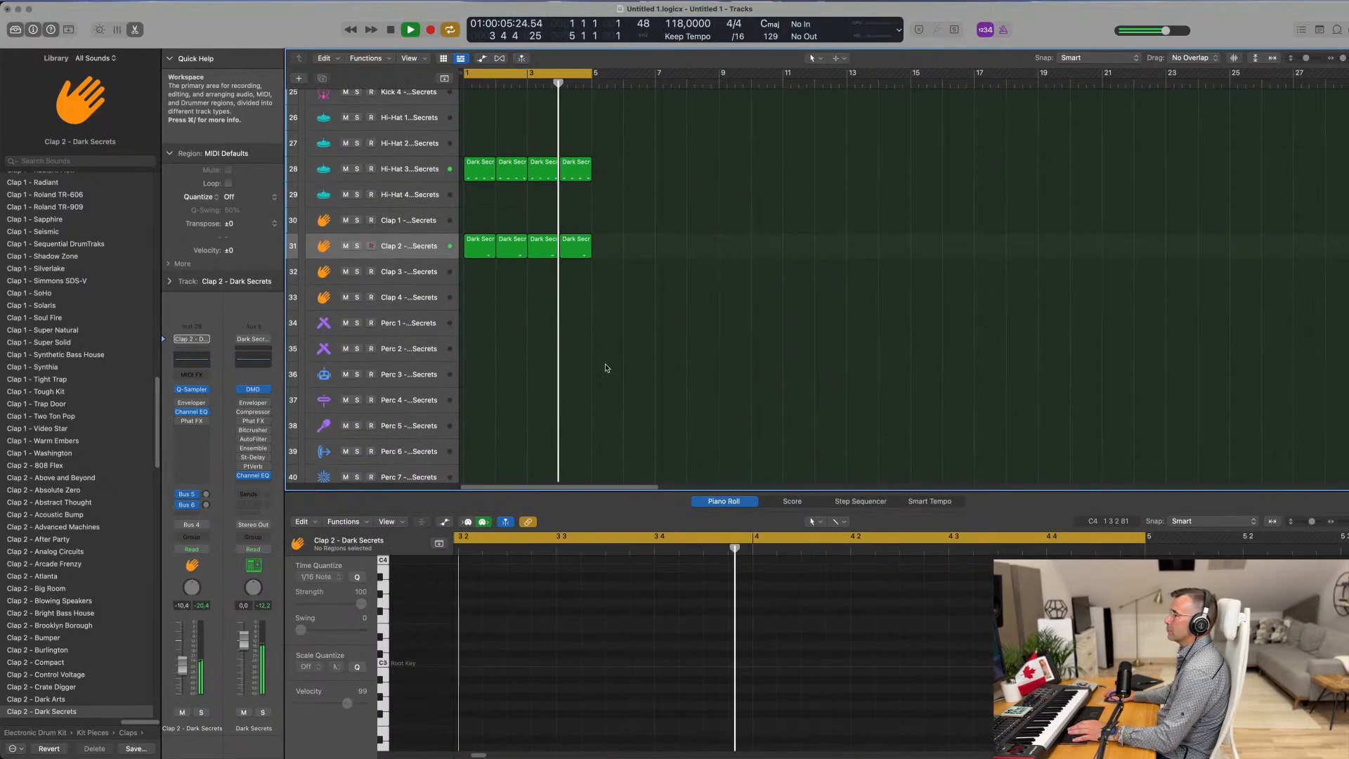
{"action": "scroll", "coordinate": [611, 361], "scroll_direction": "up", "scroll_amount": 1}
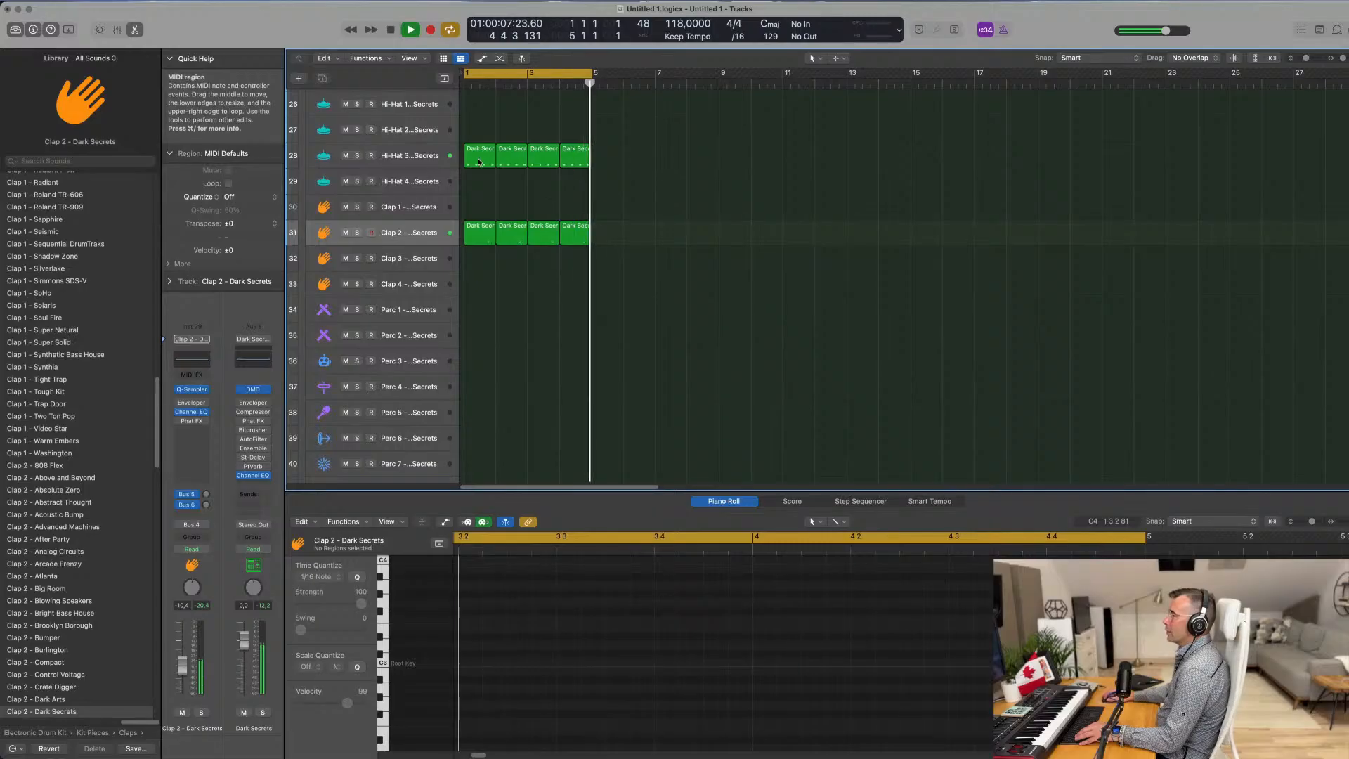
Step: Copy the first Hi-Hat 3 region to bar 1 of the Perc 1 track and audition it with the loop
{"action": "left_click", "coordinate": [477, 159]}
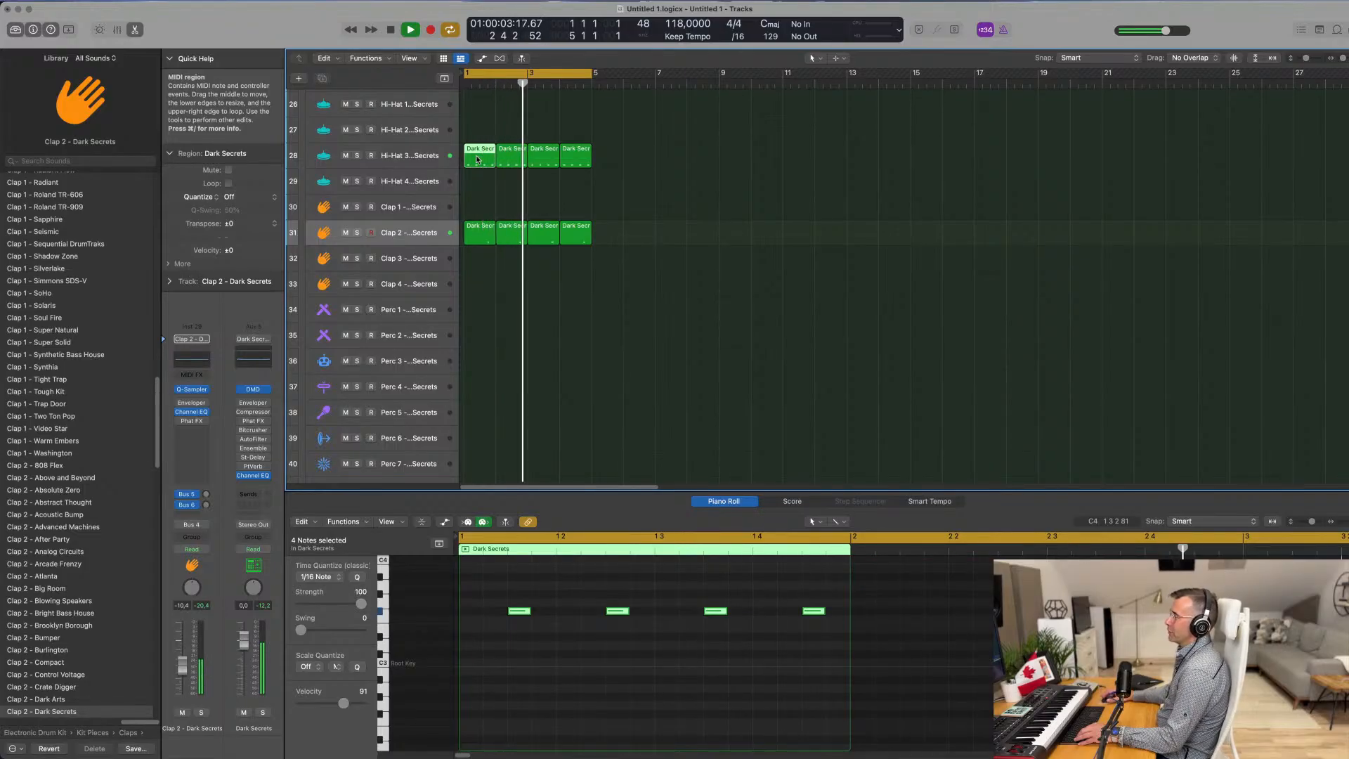
{"action": "key", "text": "ctrl+m"}
{"action": "left_click_drag", "start_coordinate": [471, 151], "coordinate": [492, 317]}
{"action": "key", "text": "space"}
{"action": "key", "text": "space"}
{"action": "left_click", "coordinate": [534, 313]}
{"action": "key", "text": "space"}
Step: Transpose all four notes of the Perc 1 region down an octave and play the loop
{"action": "left_click", "coordinate": [475, 315]}
{"action": "left_click_drag", "start_coordinate": [505, 595], "coordinate": [826, 650]}
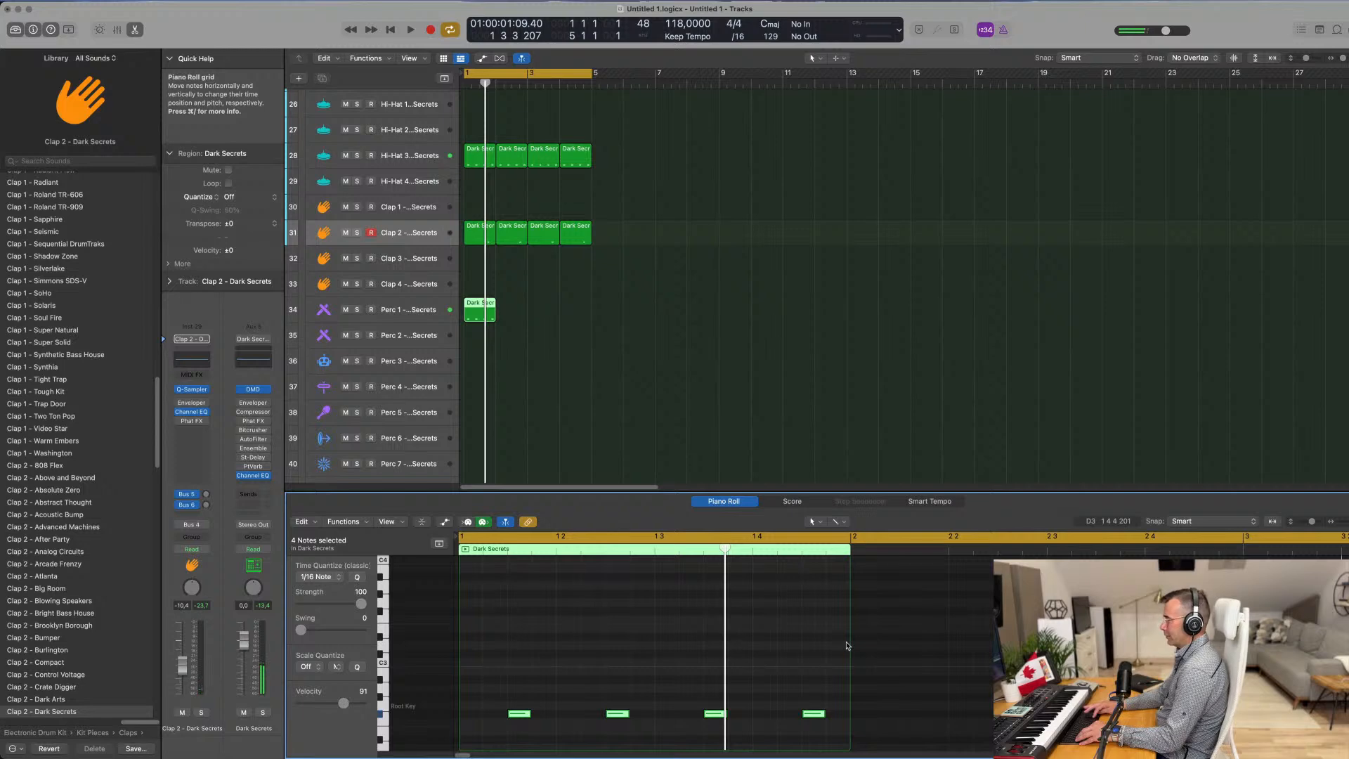
{"action": "key", "text": "space"}
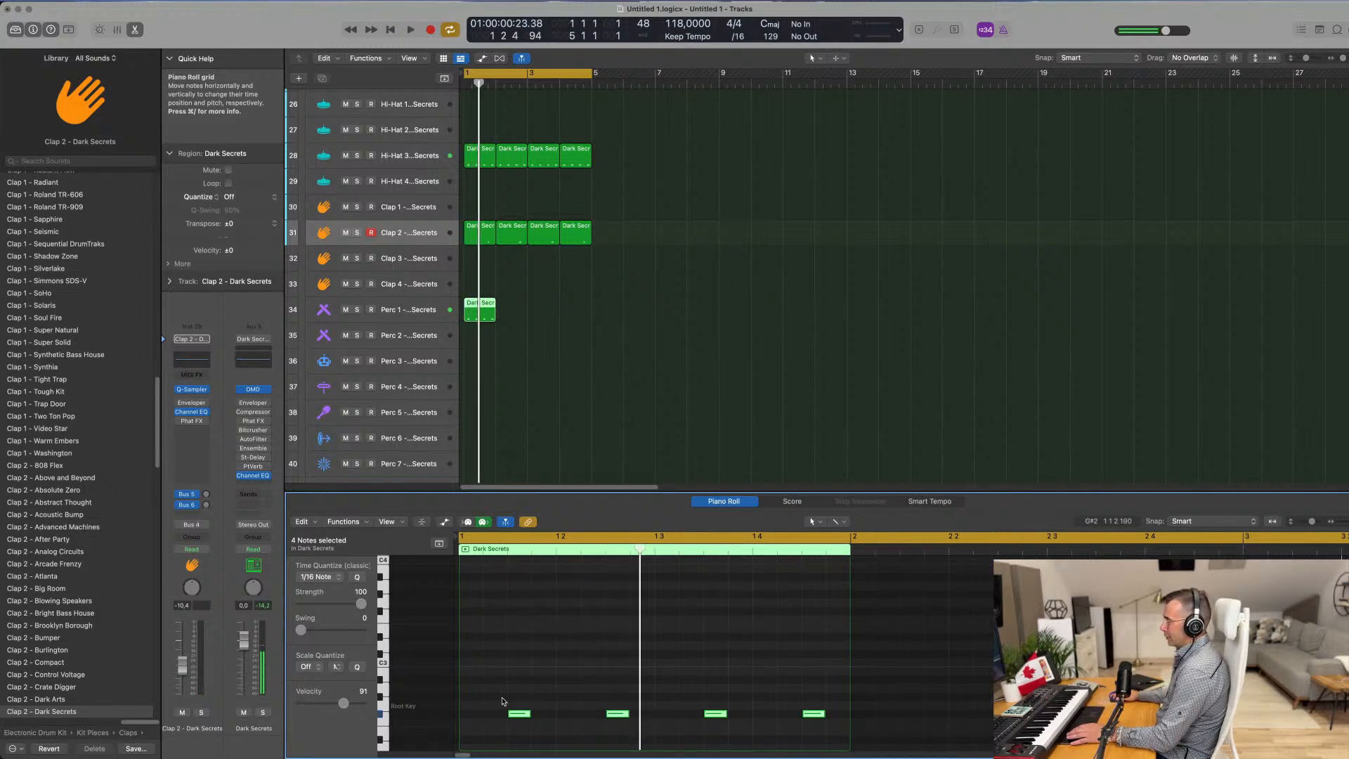
Step: Delete the Perc 1 region's first two notes, raise the third by one semitone and the fourth by two, and audition the result
{"action": "left_click_drag", "start_coordinate": [616, 723], "coordinate": [616, 723]}
{"action": "left_click_drag", "start_coordinate": [716, 718], "coordinate": [715, 710]}
{"action": "left_click_drag", "start_coordinate": [816, 719], "coordinate": [814, 701]}
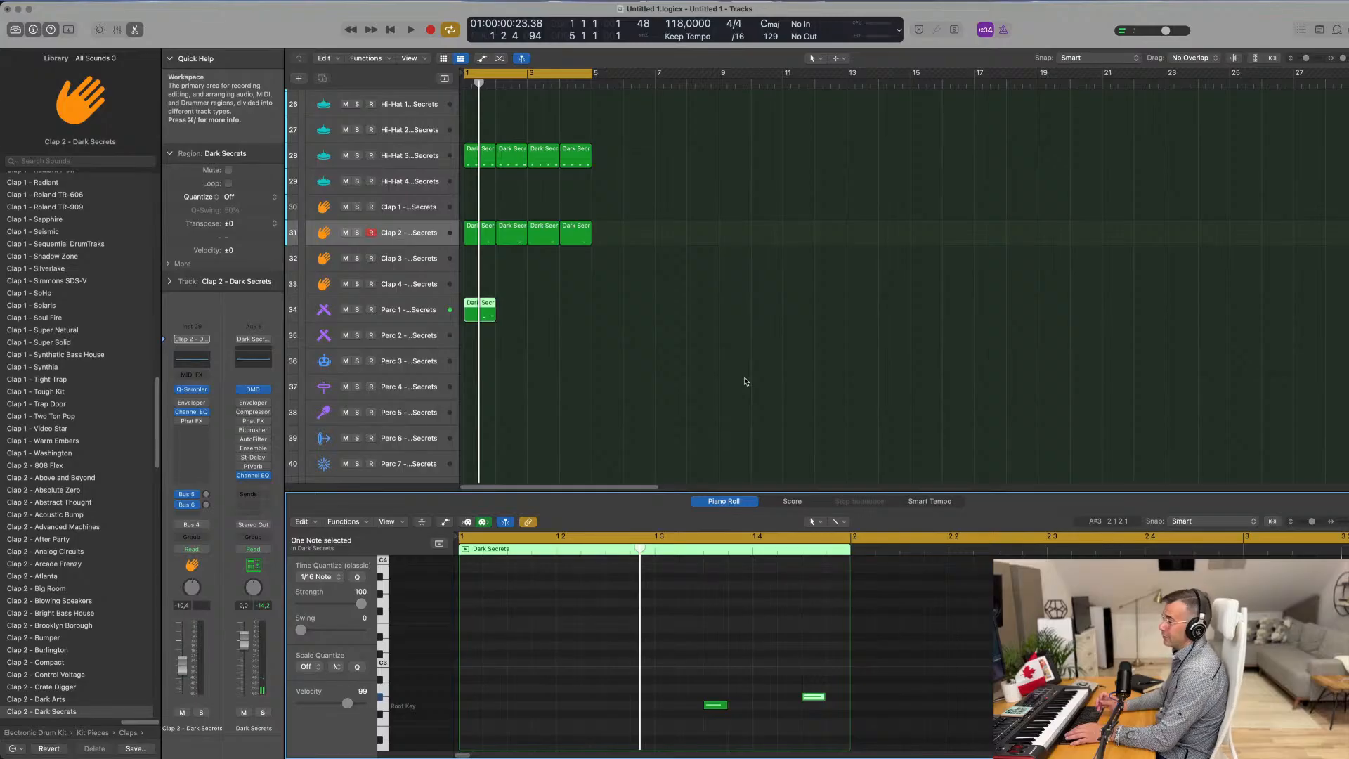
{"action": "key", "text": "space"}
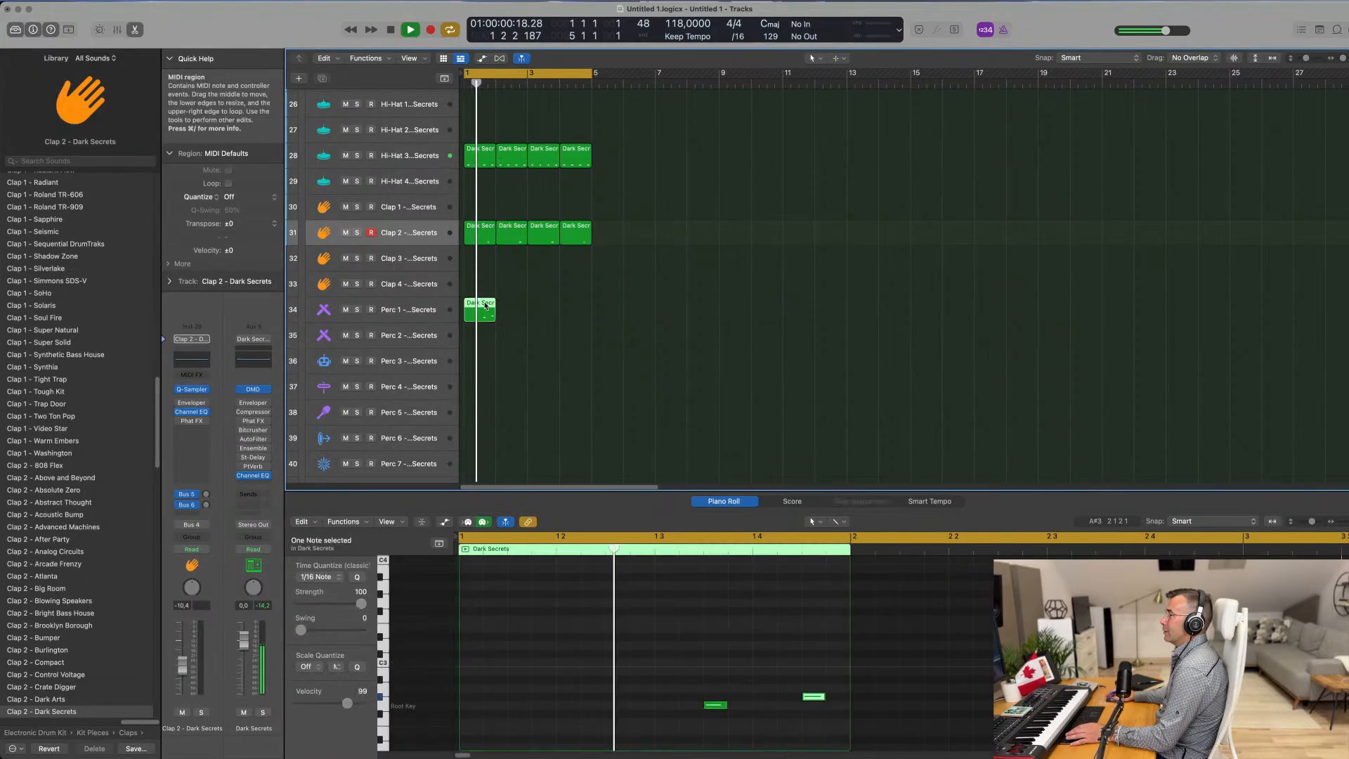
{"action": "key", "text": "space"}
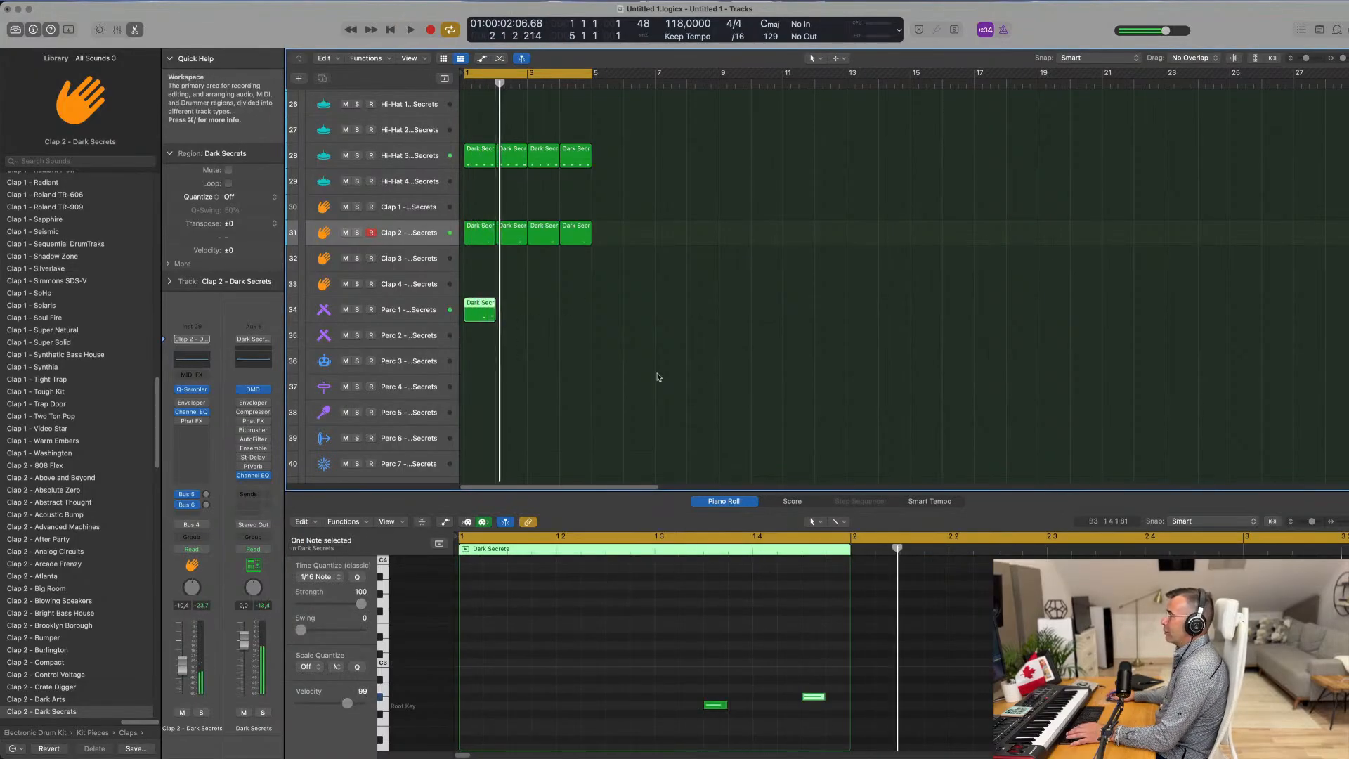
Step: Repeat the Perc 1 region three times to fill bars 1 to 4, and play the loop
{"action": "left_click_drag", "start_coordinate": [553, 301], "coordinate": [488, 314]}
{"action": "key", "text": "super+r"}
{"action": "key", "text": "super+r"}
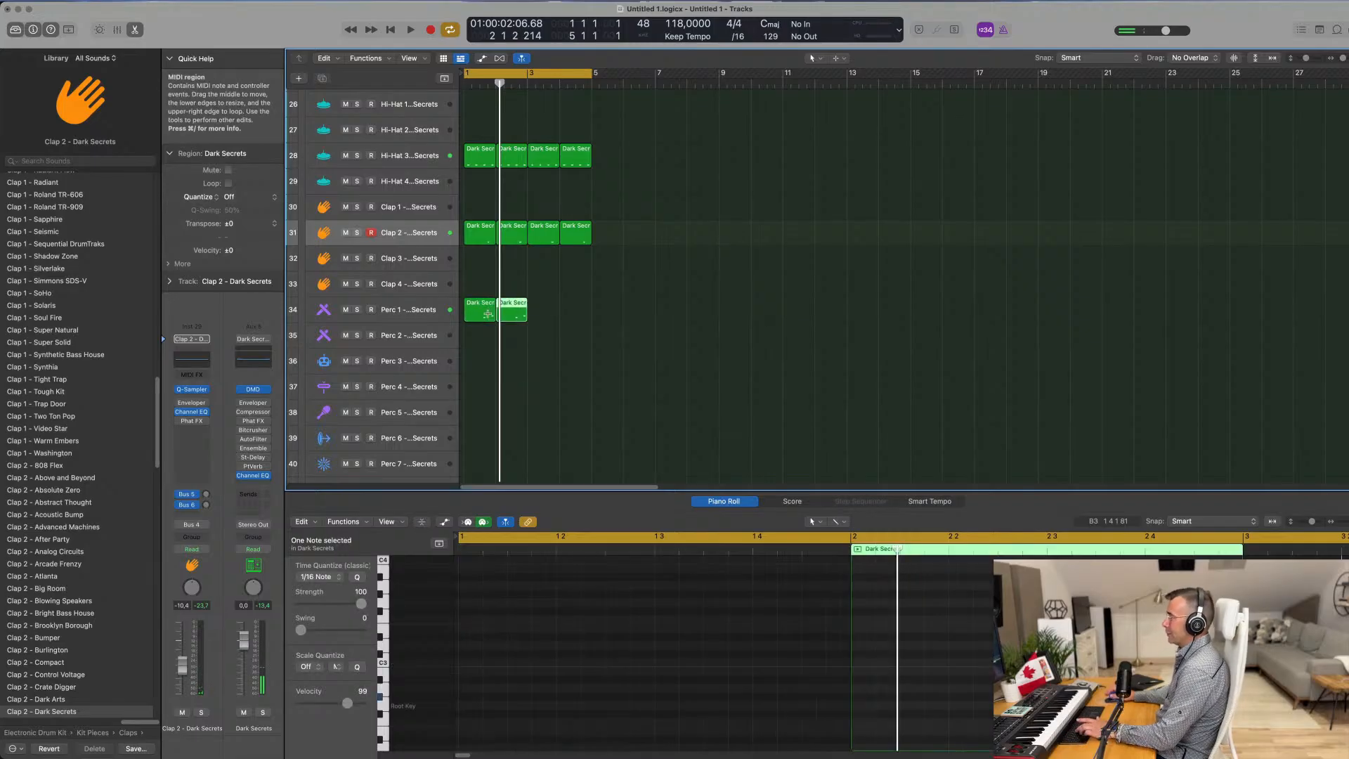
{"action": "key", "text": "super+r"}
{"action": "key", "text": "space"}
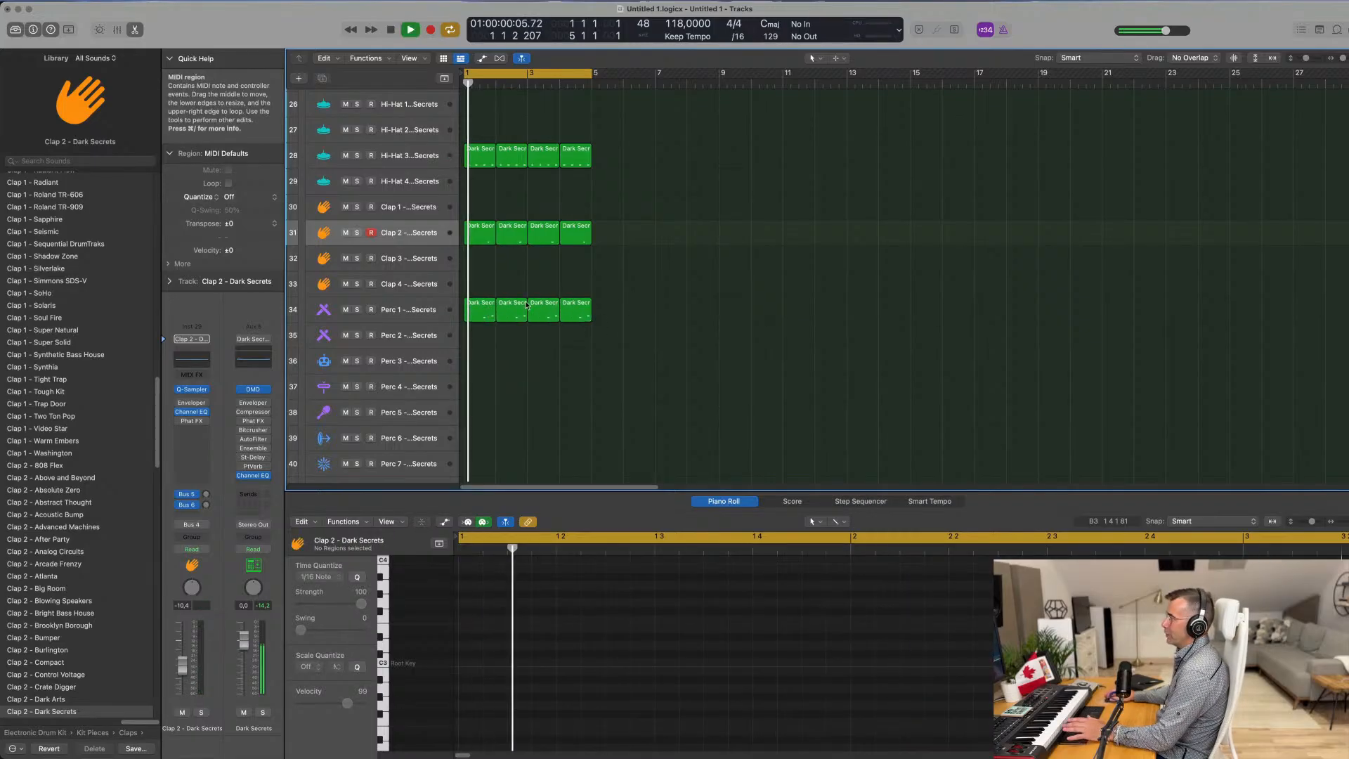
Step: Select the Perc 1 track and listen to its part within the full four-bar drum loop
{"action": "left_click", "coordinate": [420, 314]}
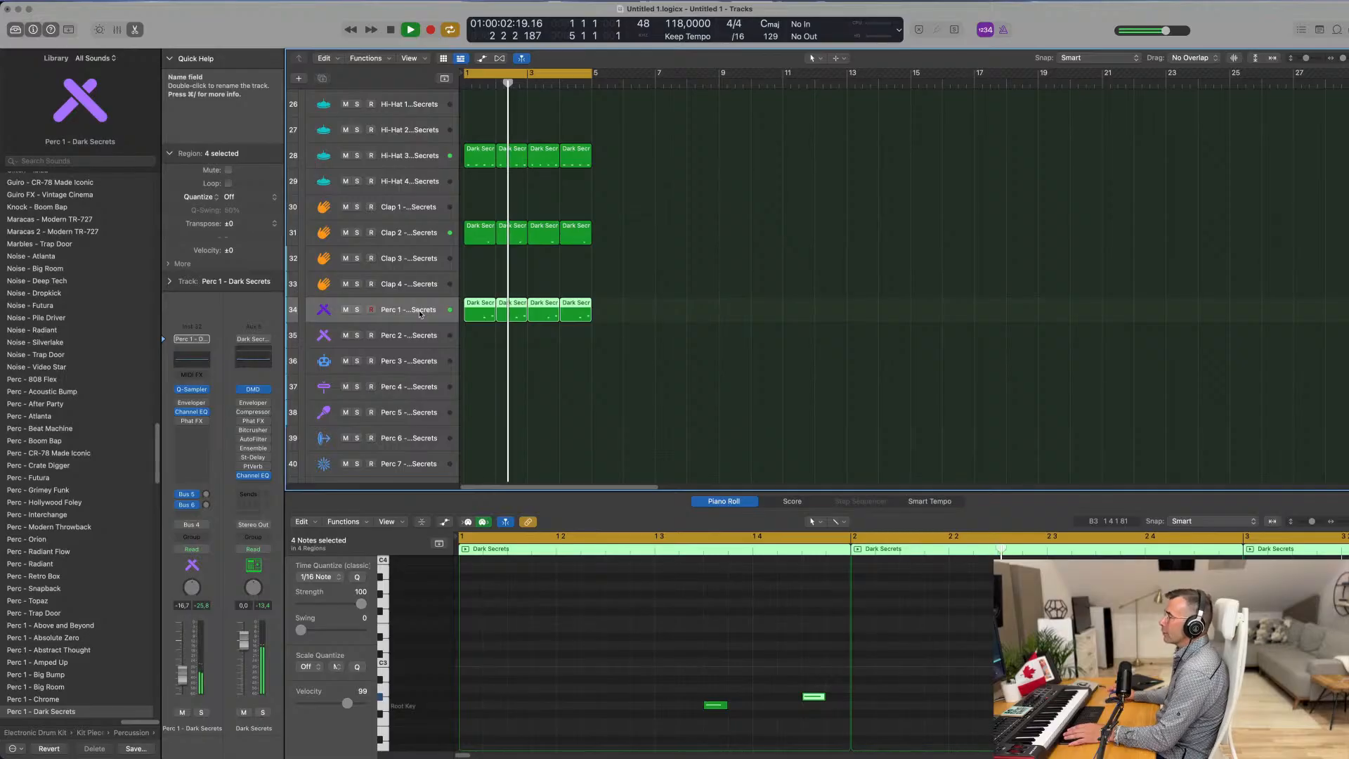
{"action": "left_click", "coordinate": [623, 285]}
{"action": "key", "text": "space"}
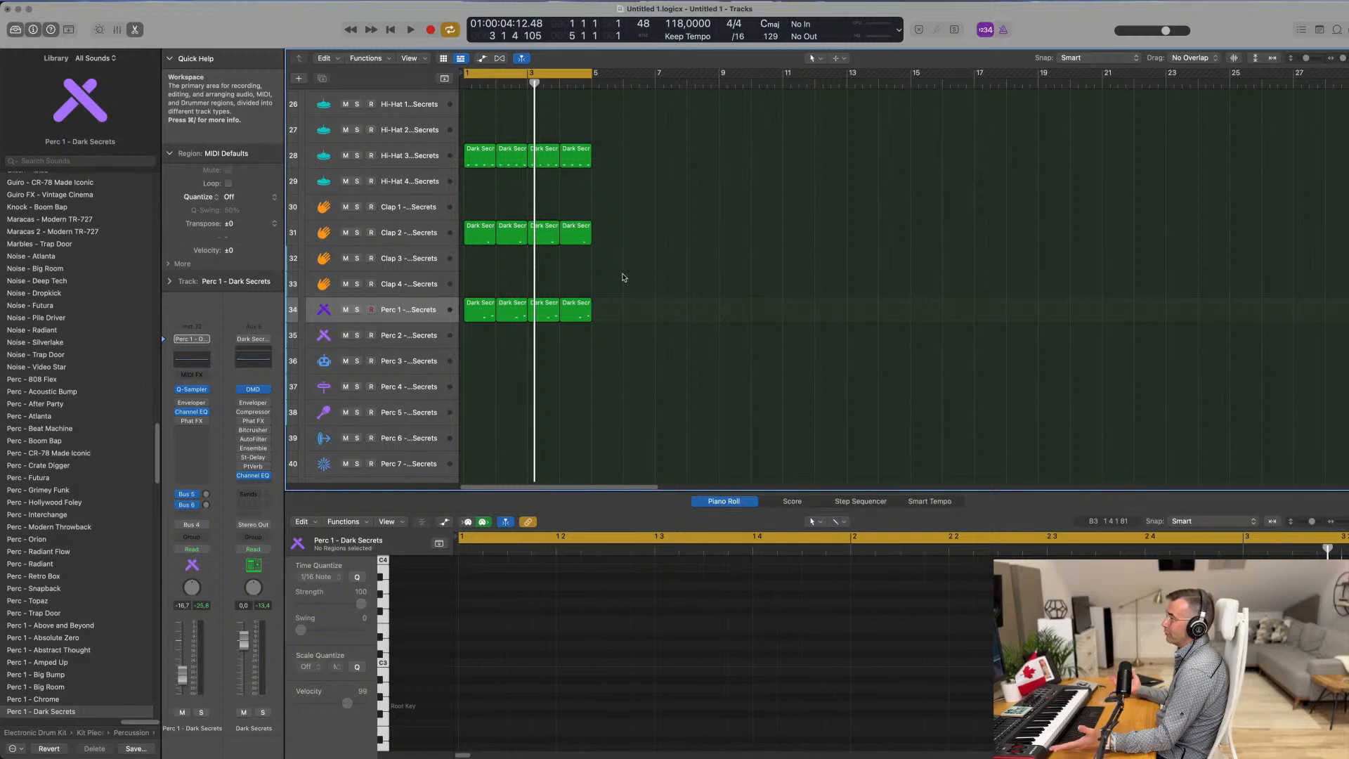
{"action": "key", "text": "space"}
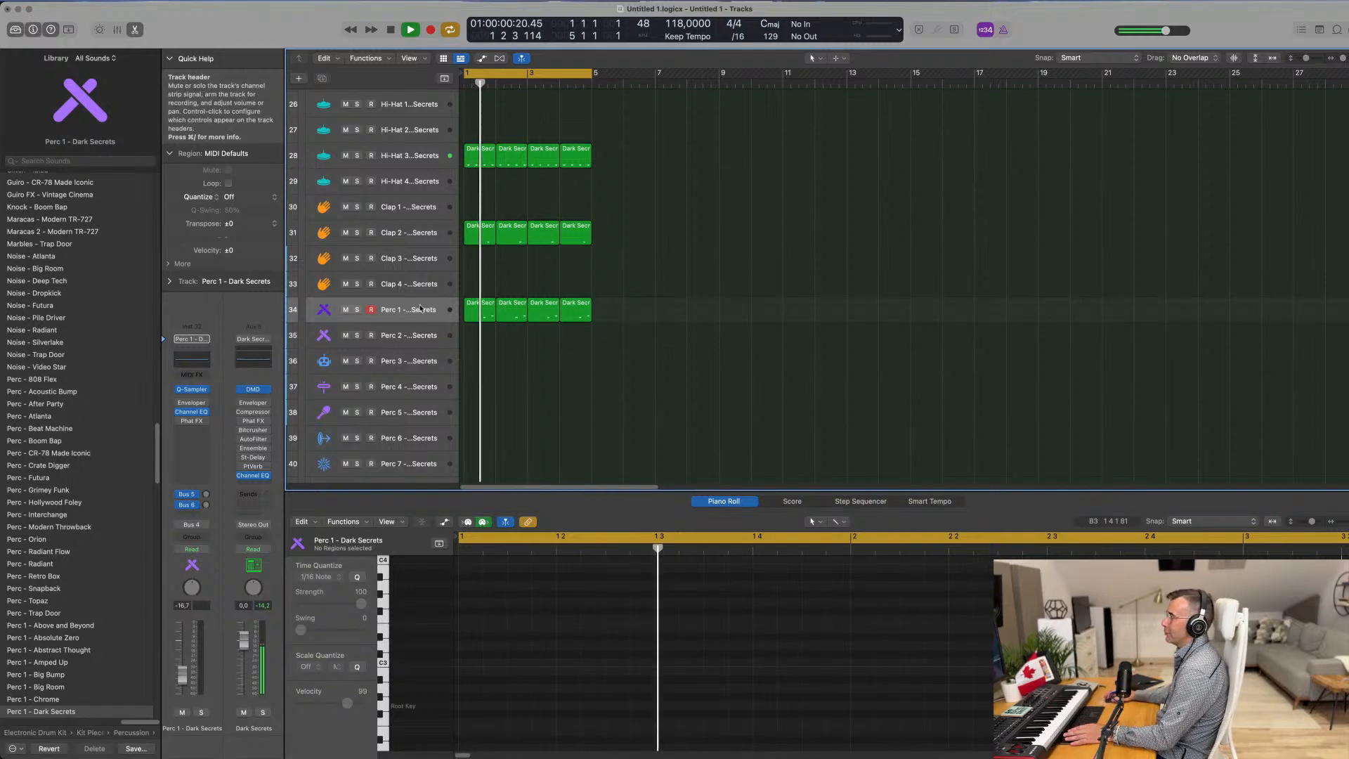
{"action": "left_click", "coordinate": [420, 321]}
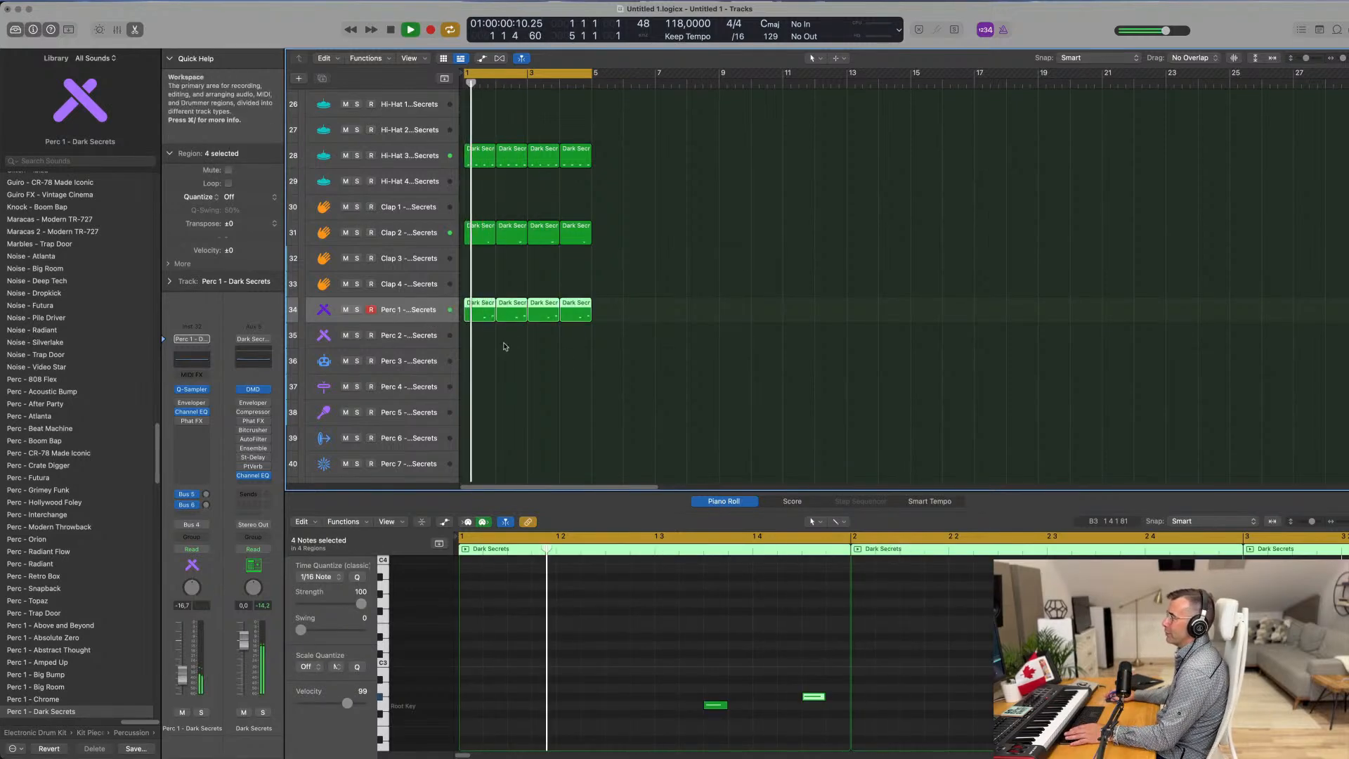
{"action": "scroll", "coordinate": [457, 268], "scroll_direction": "down", "scroll_amount": 2}
{"action": "scroll", "coordinate": [458, 269], "scroll_direction": "up", "scroll_amount": 2}
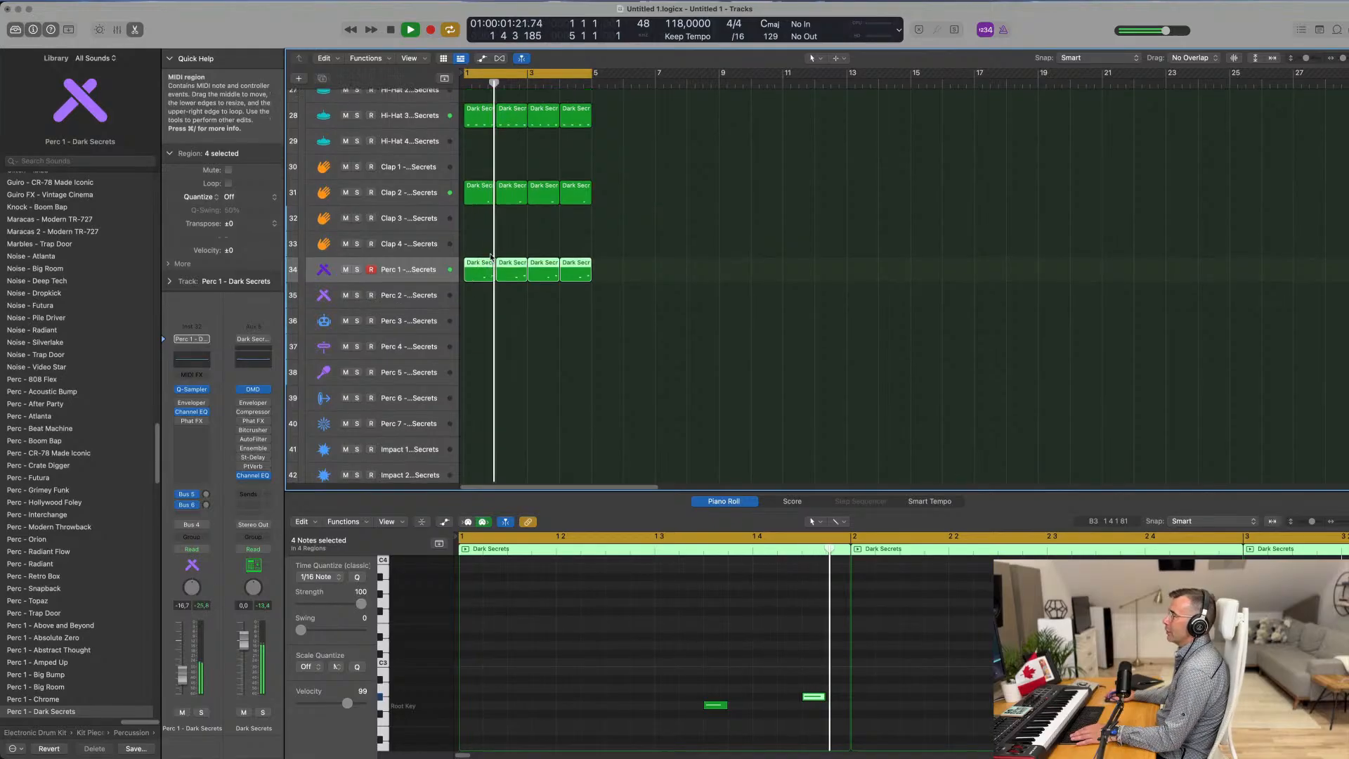
Step: Copy the first Hi-Hat 3 region to bar 1 of the Perc 5 track and audition it with the loop
{"action": "left_click", "coordinate": [477, 134]}
{"action": "left_click_drag", "start_coordinate": [477, 135], "coordinate": [470, 388]}
{"action": "key", "text": "space"}
{"action": "key", "text": "space"}
Step: Transpose the Perc 5 region's notes to C3 and duplicate them onto the first, second and fourth sixteenths of every beat
{"action": "left_click_drag", "start_coordinate": [479, 596], "coordinate": [829, 637]}
{"action": "key", "text": "space"}
{"action": "left_click_drag", "start_coordinate": [517, 616], "coordinate": [546, 666]}
{"action": "key", "text": "space"}
{"action": "left_click", "coordinate": [431, 387]}
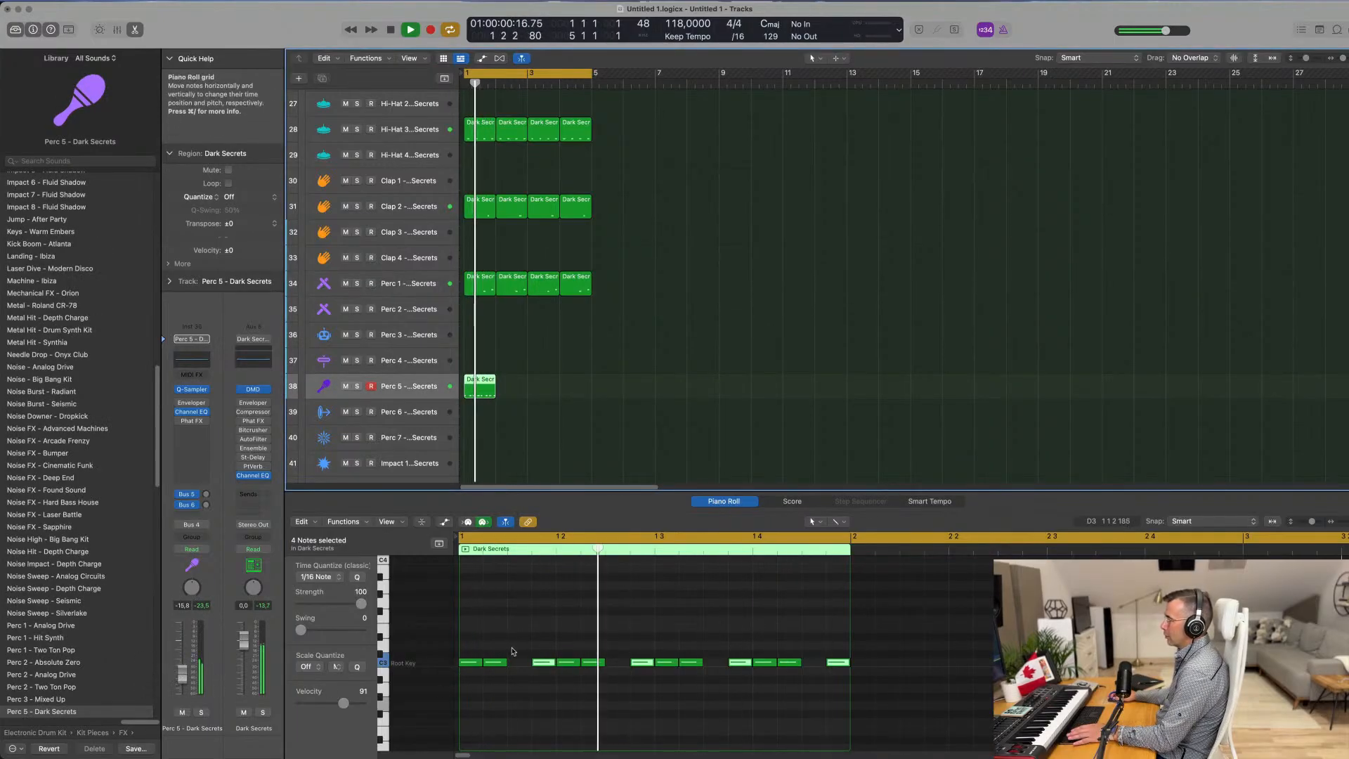
Step: Delete the extra off-beat sixteenth notes from the first half of the Perc 5 region and the second sixteenth of beat 3
{"action": "left_click", "coordinate": [494, 661]}
{"action": "key", "text": "space"}
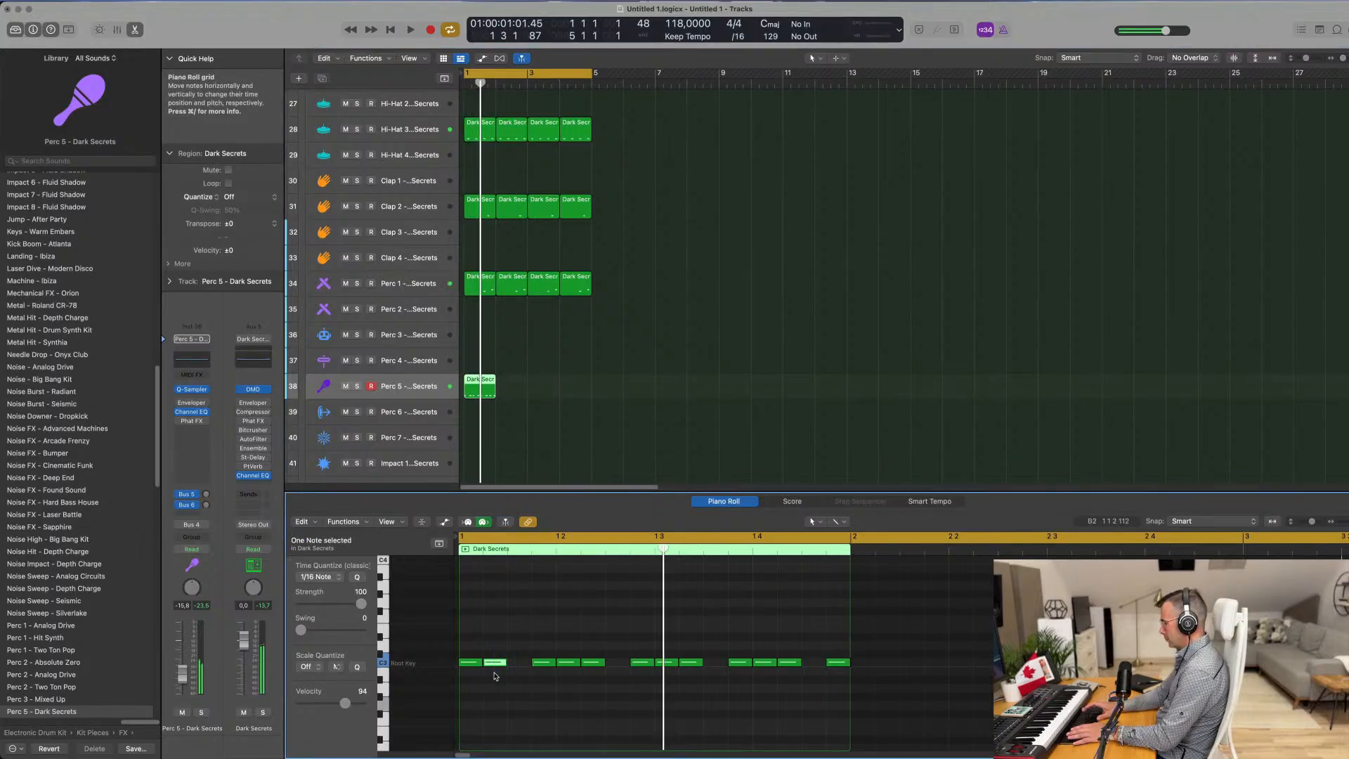
{"action": "left_click_drag", "start_coordinate": [596, 675], "coordinate": [596, 673]}
{"action": "key", "text": "space"}
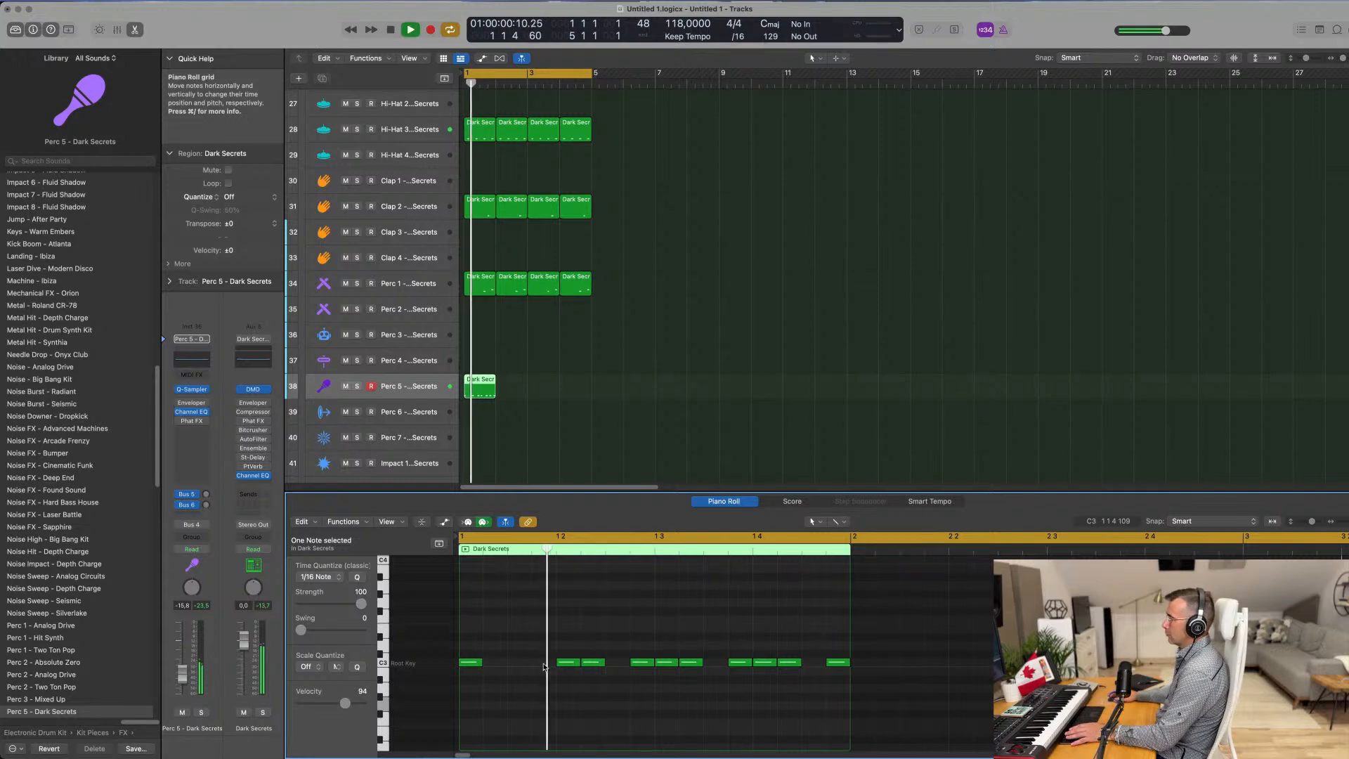
{"action": "left_click_drag", "start_coordinate": [640, 627], "coordinate": [649, 672]}
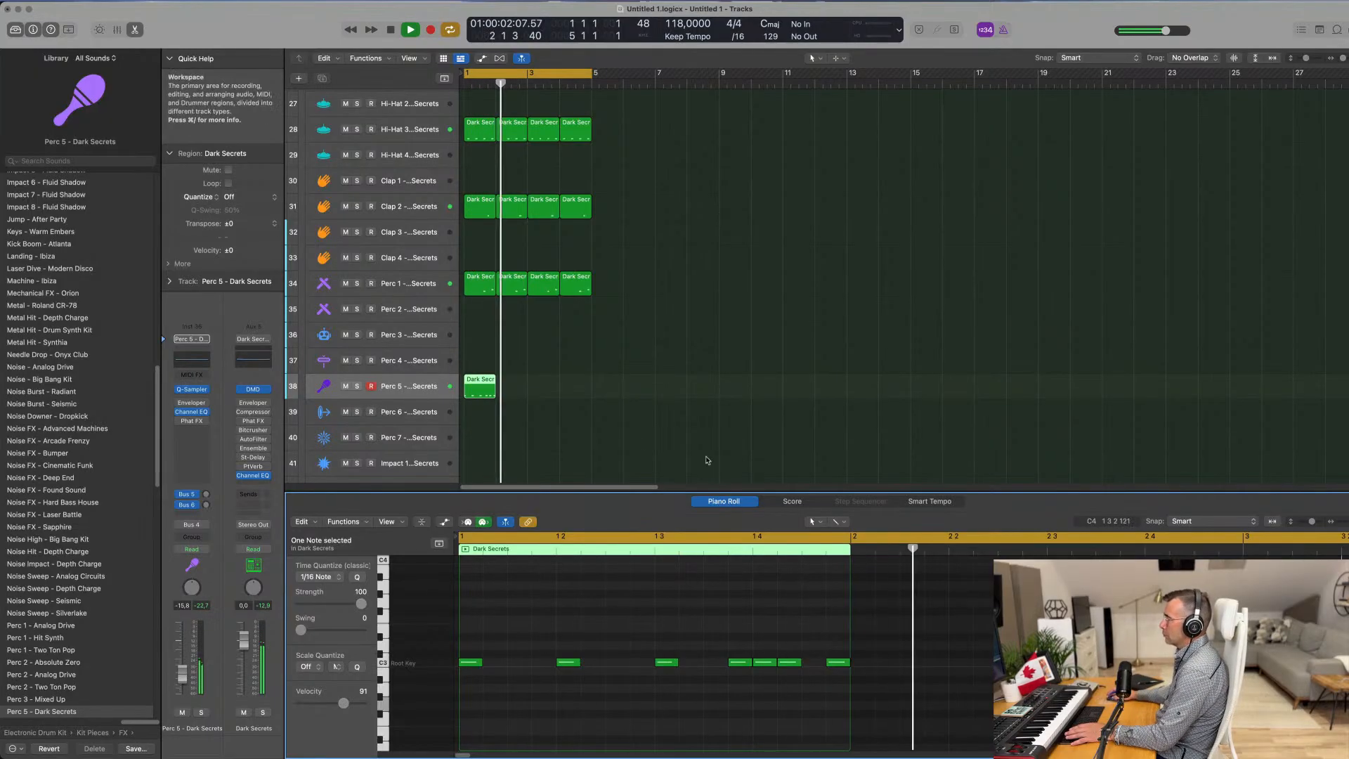
Step: Repeat the Perc 5 region three times to fill bars 1 to 4 and lower the track's volume to -17.2 dB
{"action": "left_click", "coordinate": [483, 390]}
{"action": "key", "text": "super+r"}
{"action": "key", "text": "super+r"}
{"action": "key", "text": "super+r"}
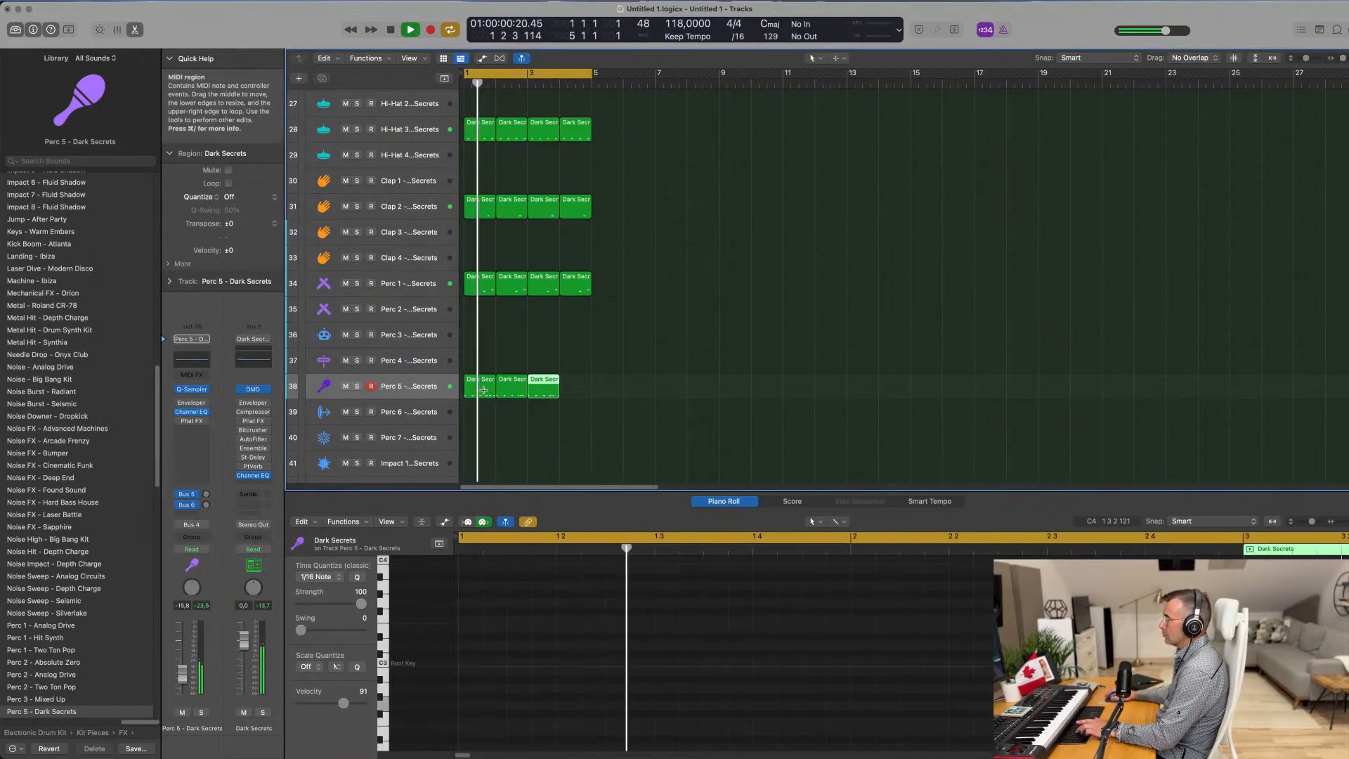
{"action": "left_click", "coordinate": [428, 387]}
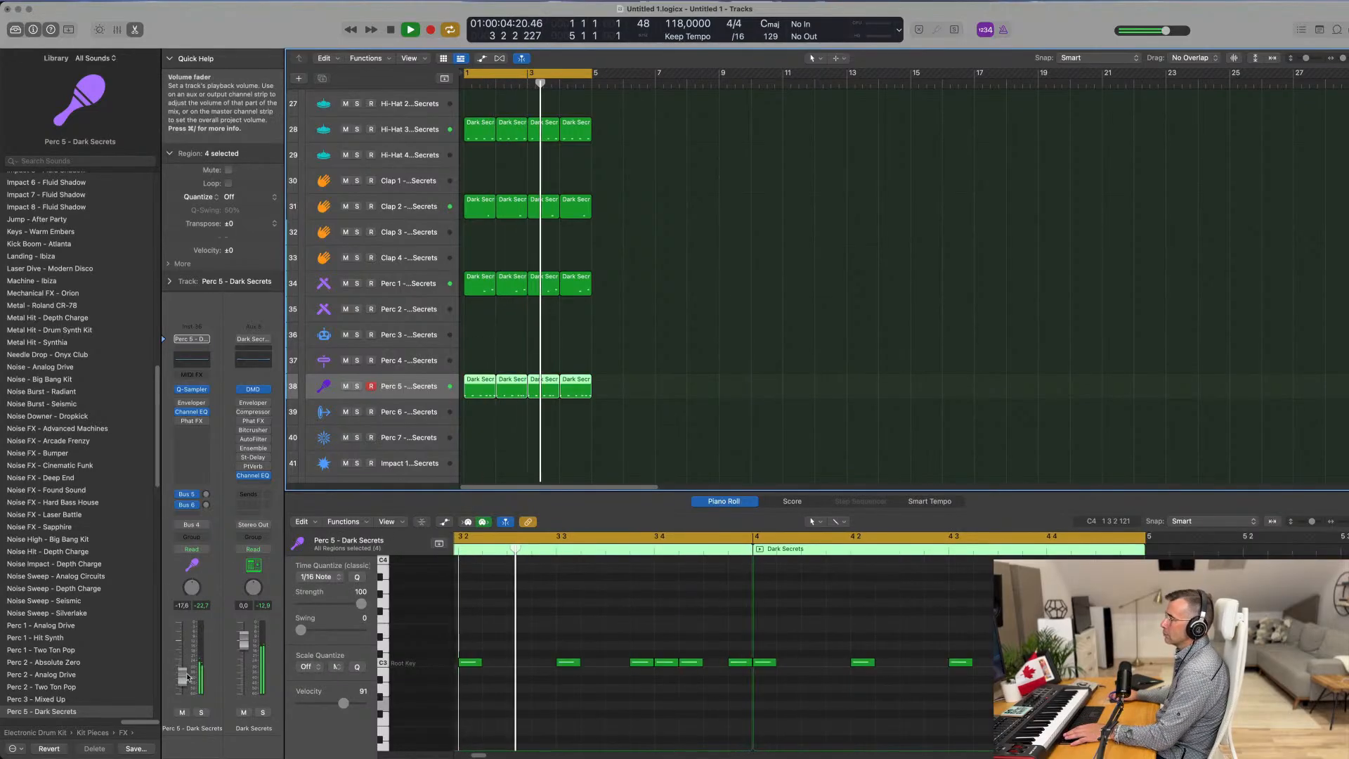
Step: Review the drum arrangement while the loop plays and select the Inst 1 track
{"action": "scroll", "coordinate": [652, 428], "scroll_direction": "down", "scroll_amount": 5}
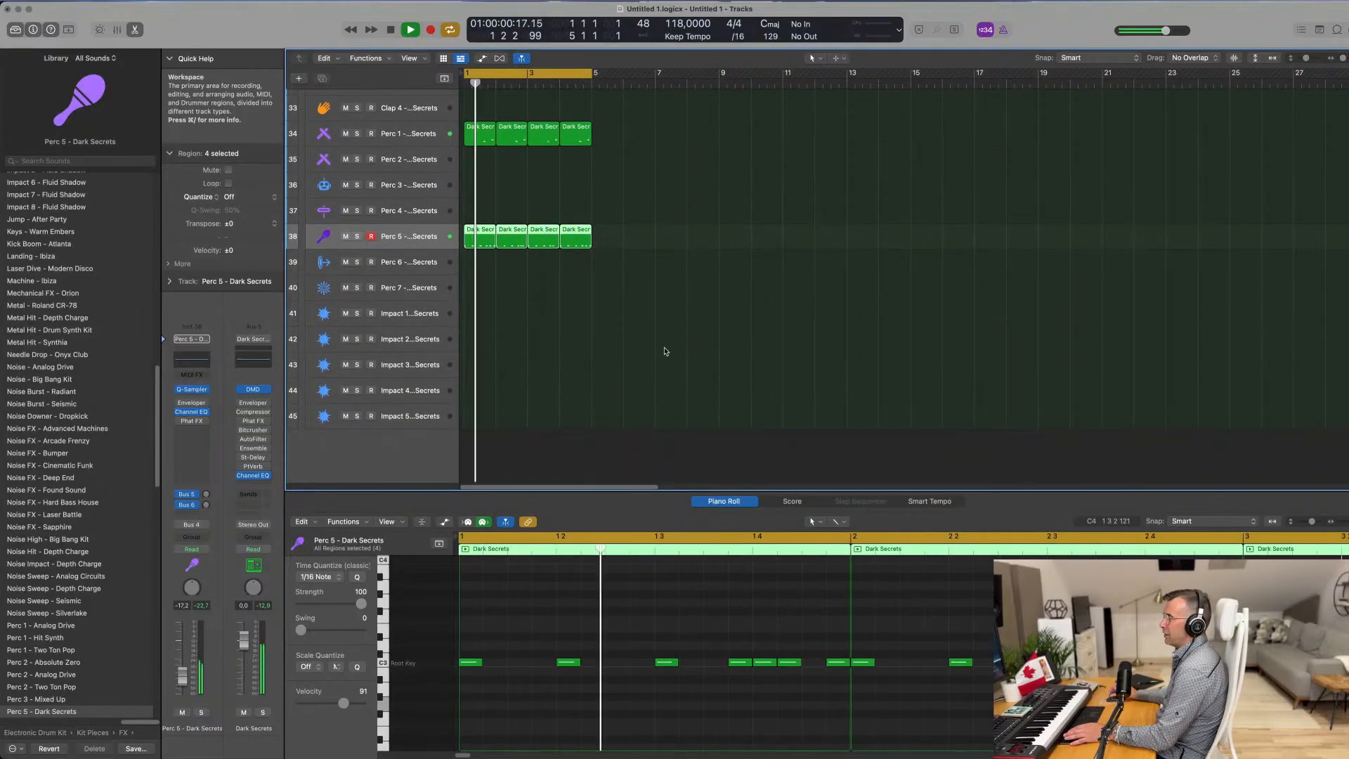
{"action": "scroll", "coordinate": [665, 352], "scroll_direction": "up", "scroll_amount": 10}
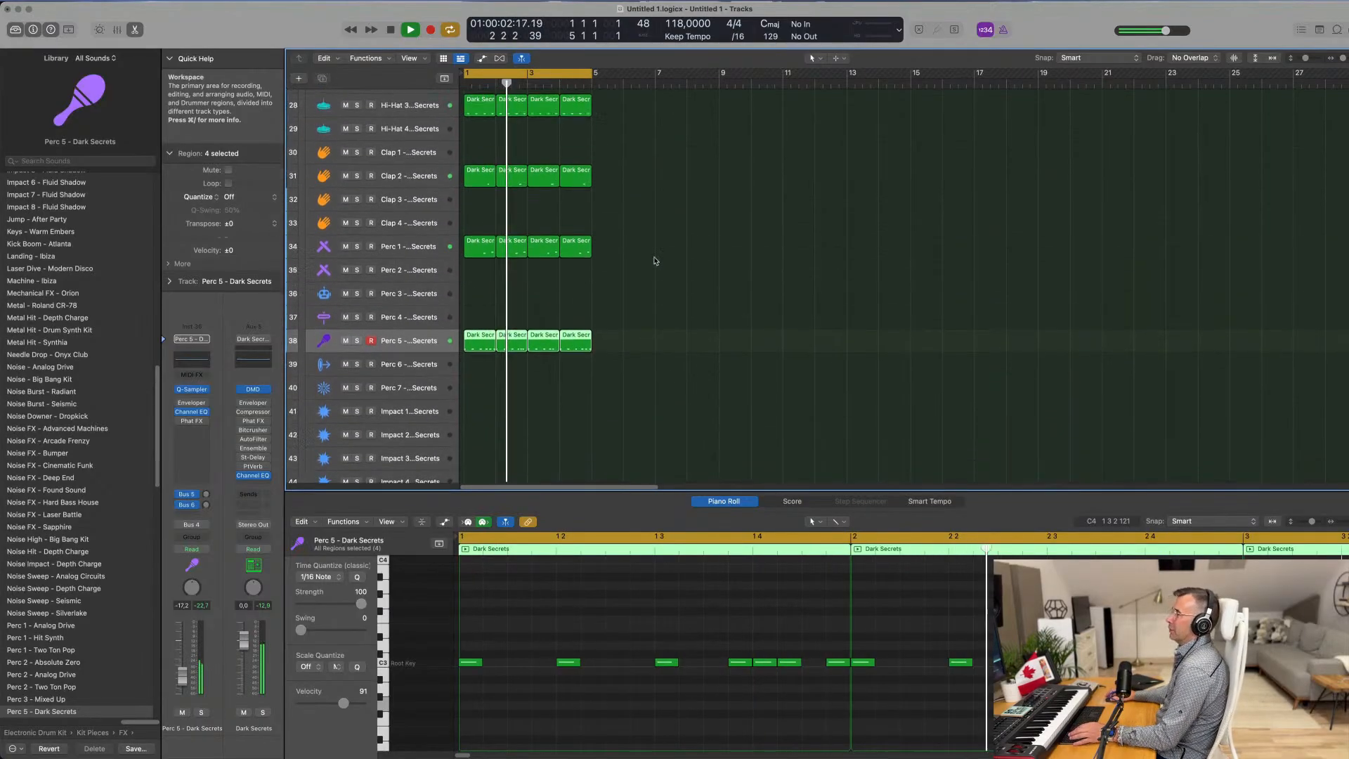
{"action": "scroll", "coordinate": [506, 162], "scroll_direction": "up", "scroll_amount": 2}
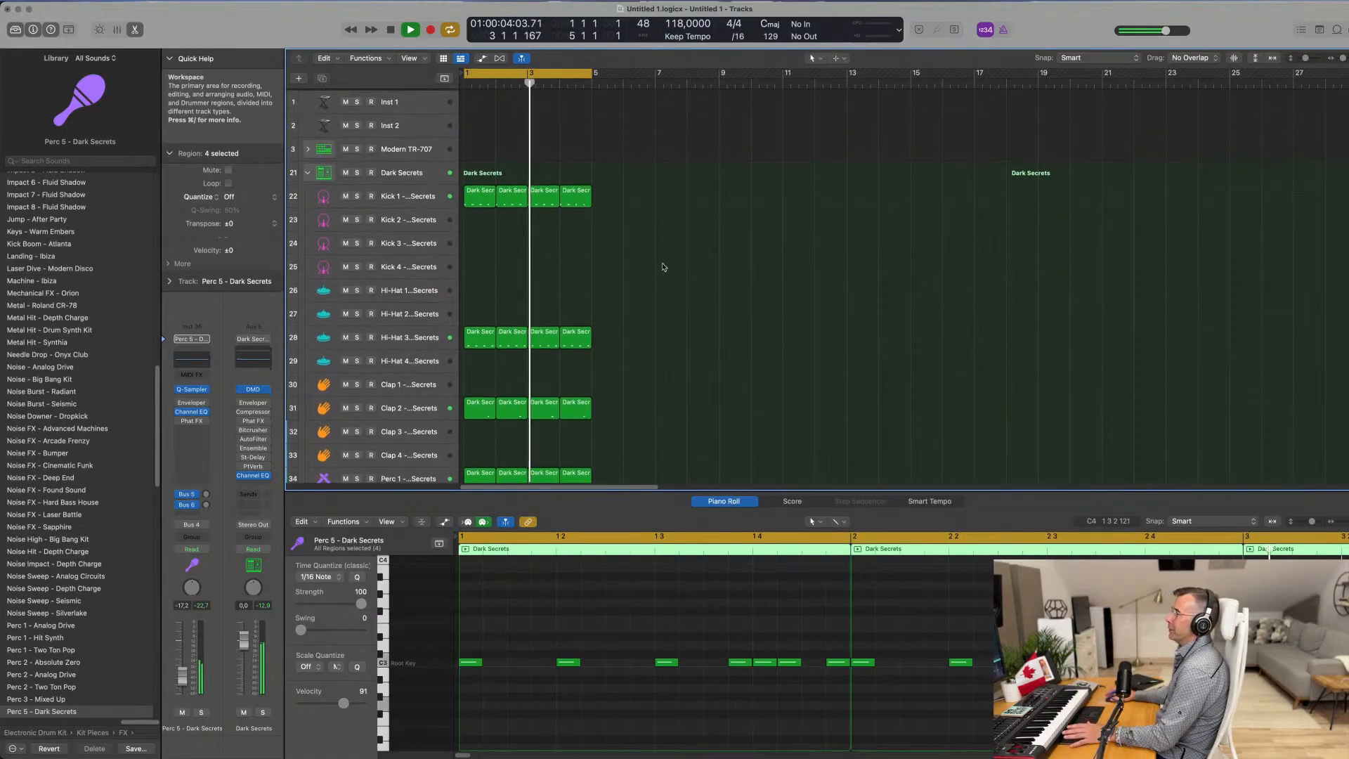
{"action": "left_click", "coordinate": [406, 98]}
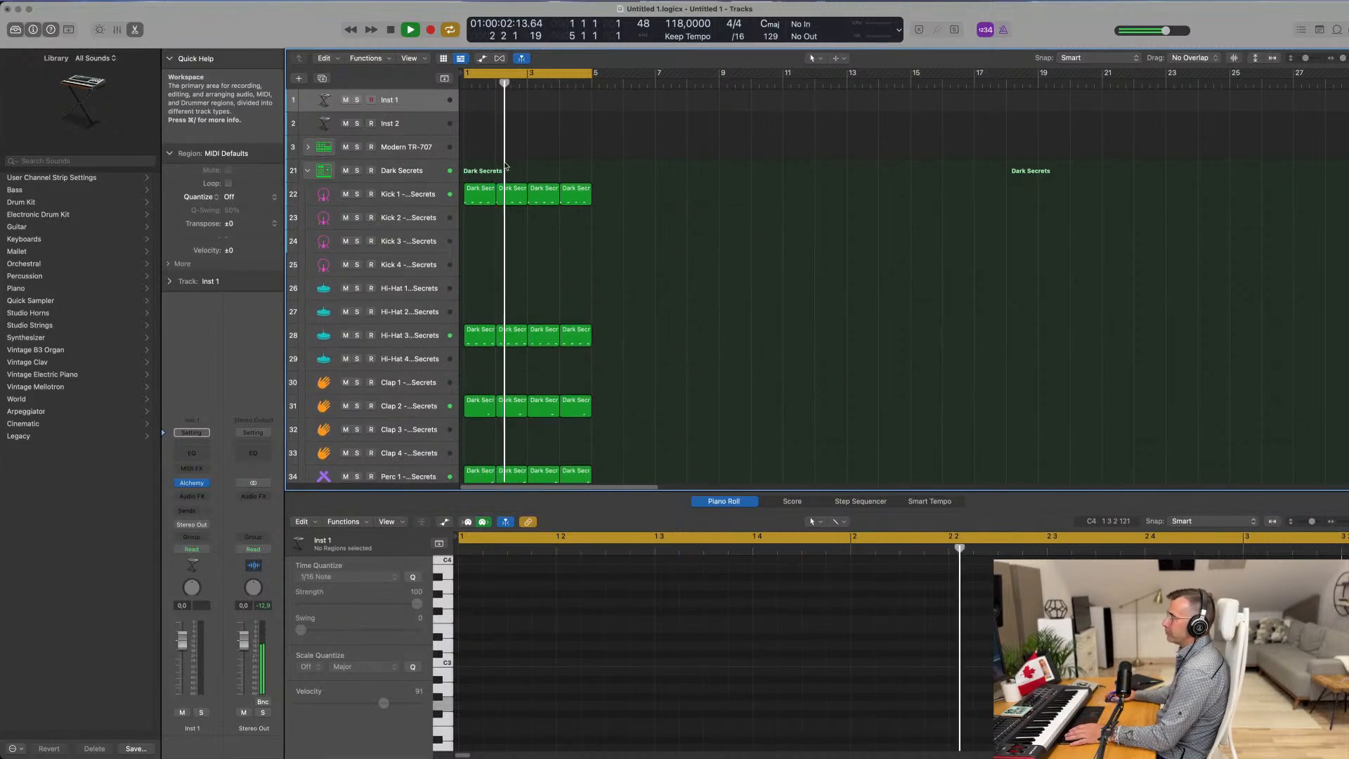
Step: Open the Loop Browser, with the signature filter set to Any, and search for "conga"
{"action": "scroll", "coordinate": [698, 253], "scroll_direction": "down", "scroll_amount": 10}
{"action": "left_click", "coordinate": [1338, 29]}
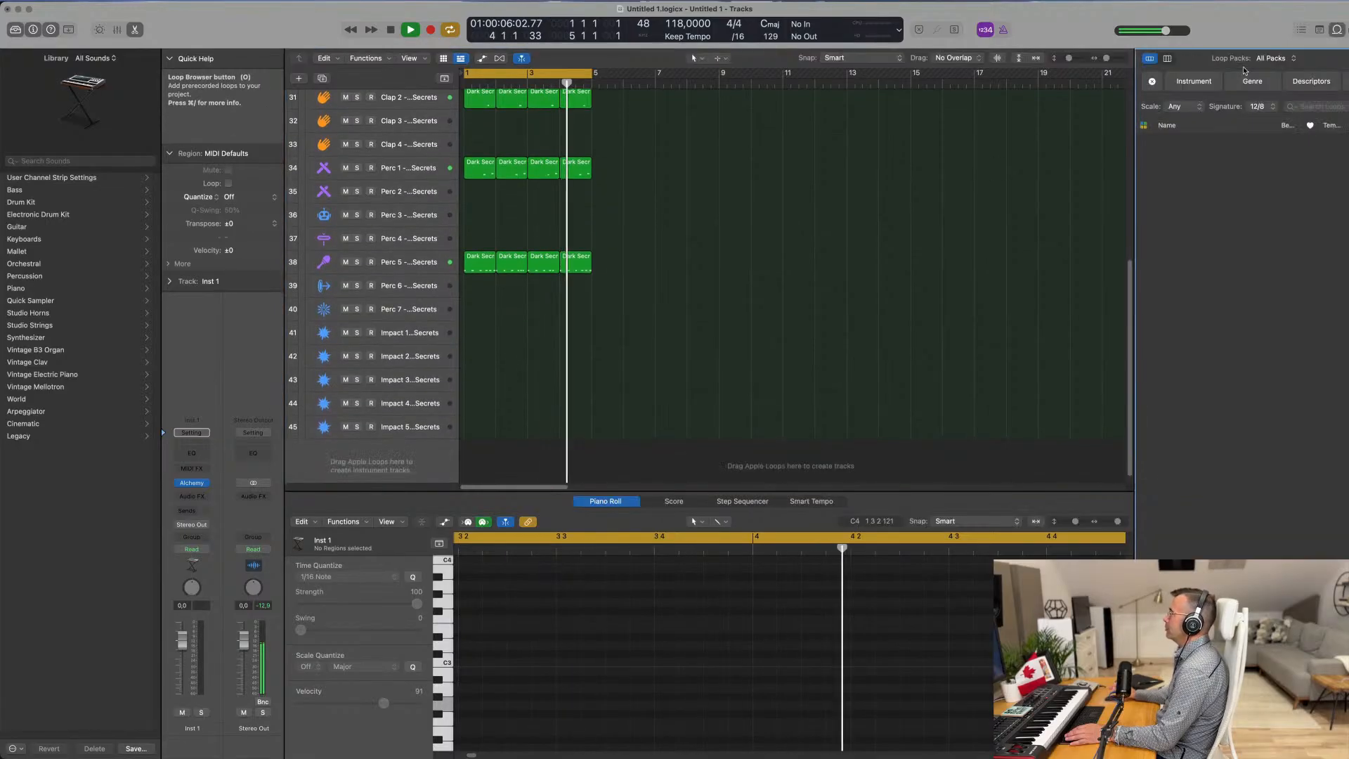
{"action": "left_click", "coordinate": [1308, 106]}
{"action": "type", "text": "conga"}
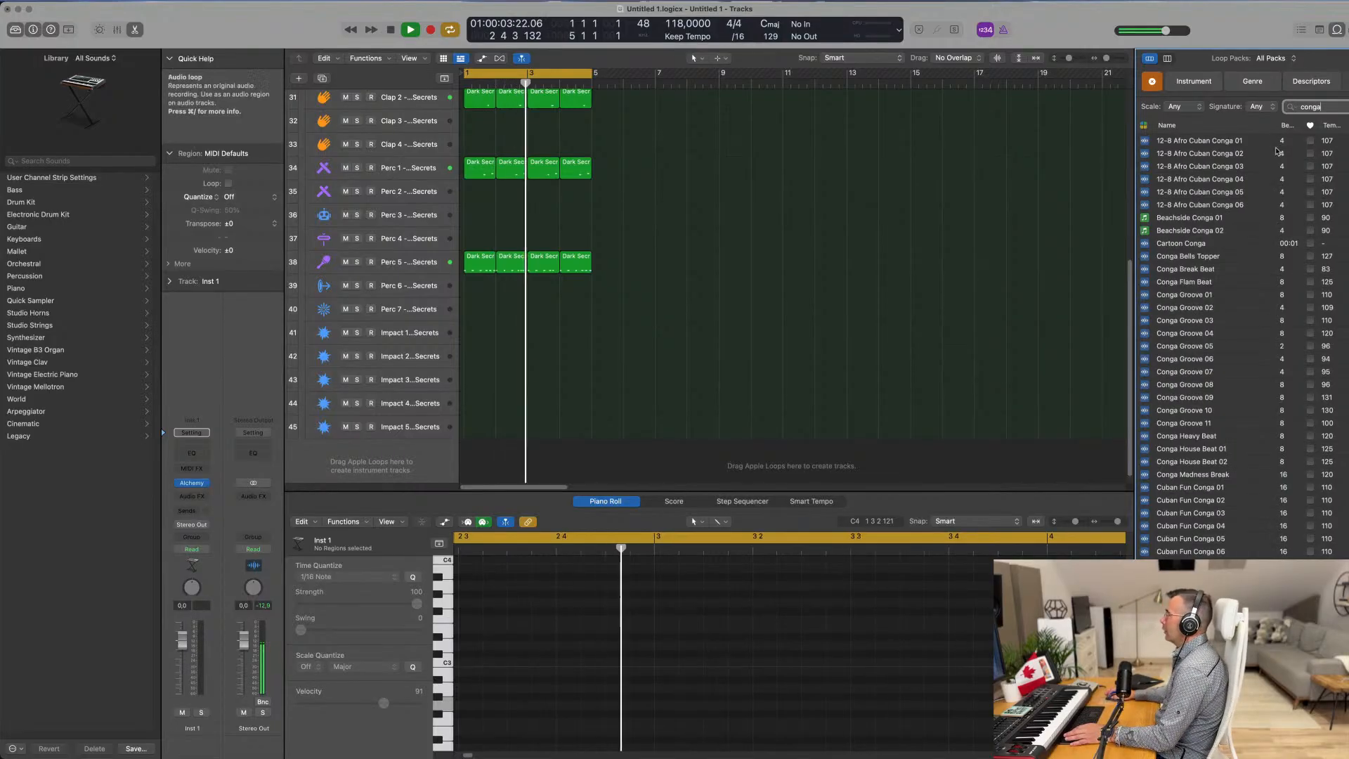
Step: Audition 12-8 Afro Cuban Conga 01, Cartoon Conga and Conga Groove 01, 02 and 05 against the drum loop
{"action": "left_click", "coordinate": [1221, 141]}
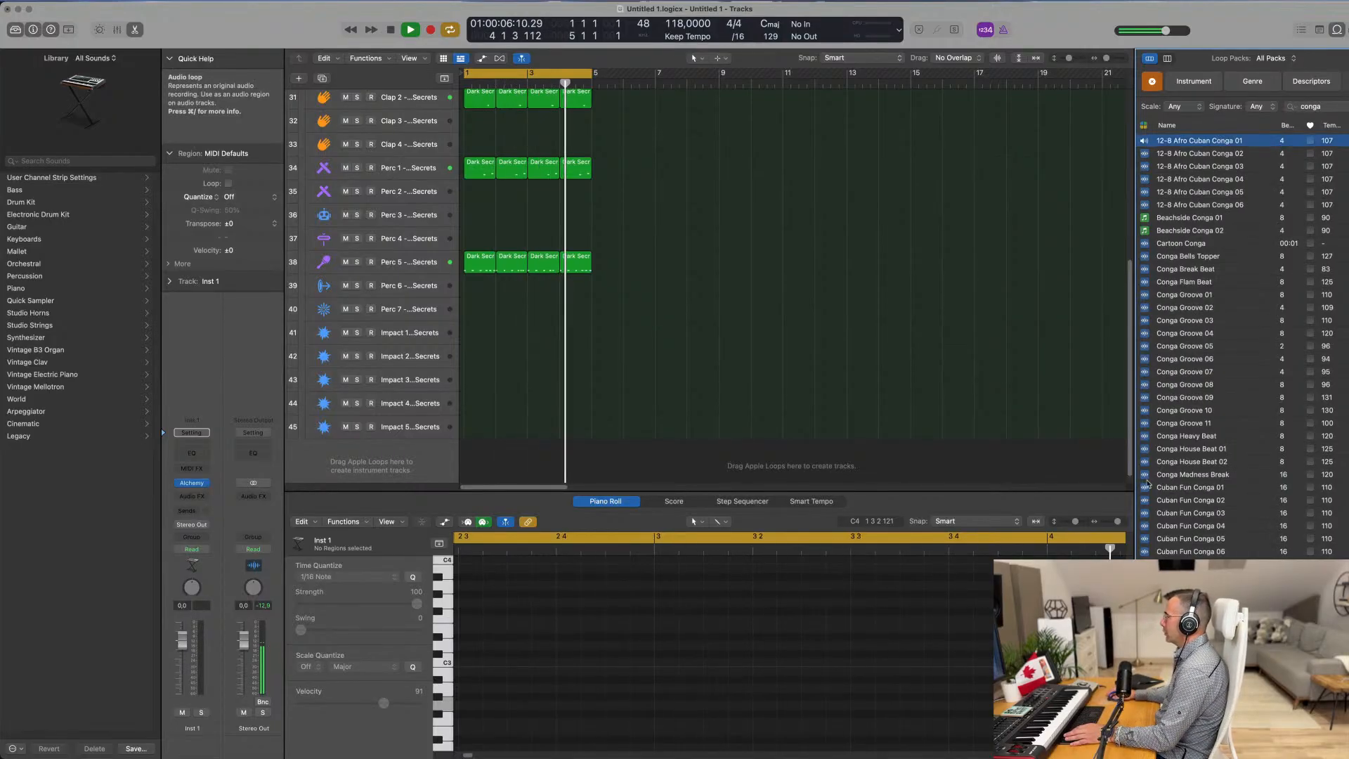
{"action": "left_click", "coordinate": [1191, 748]}
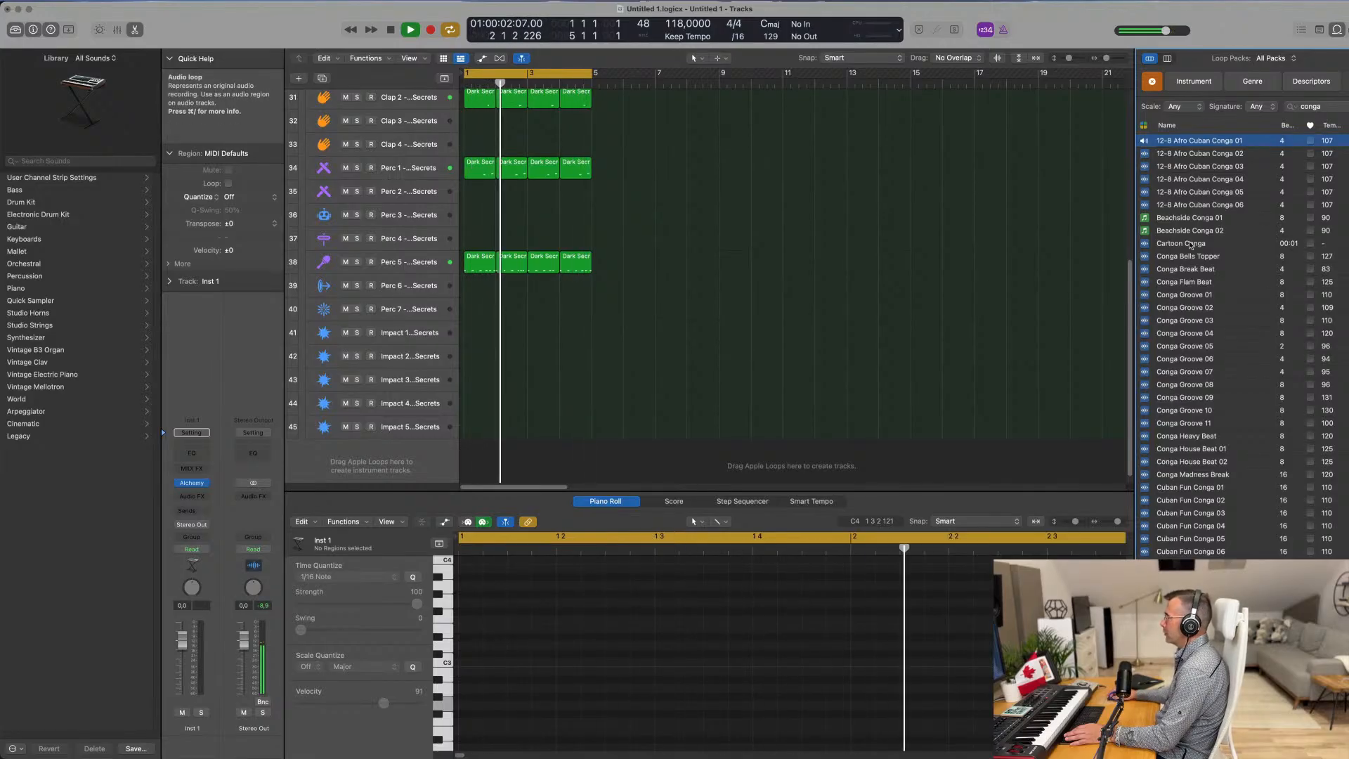
{"action": "left_click", "coordinate": [1190, 244]}
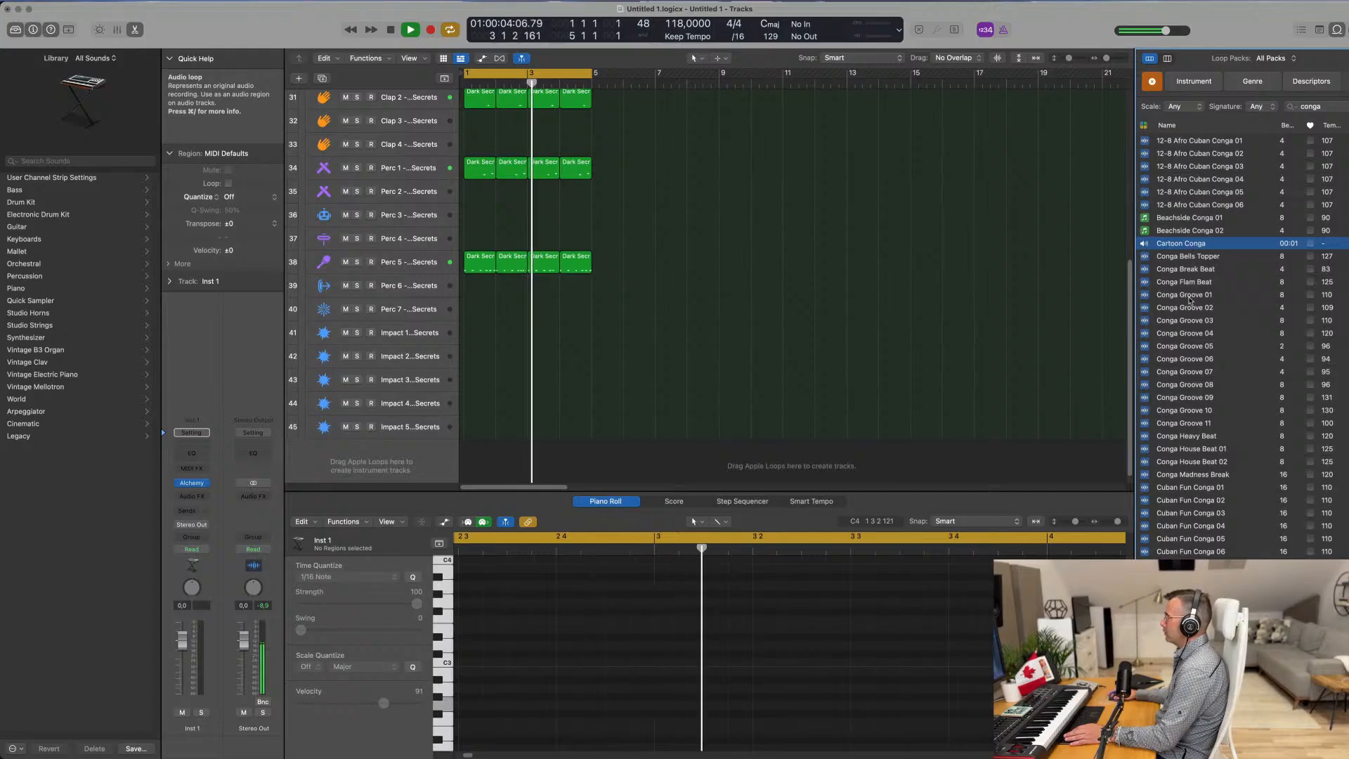
{"action": "left_click", "coordinate": [1187, 295]}
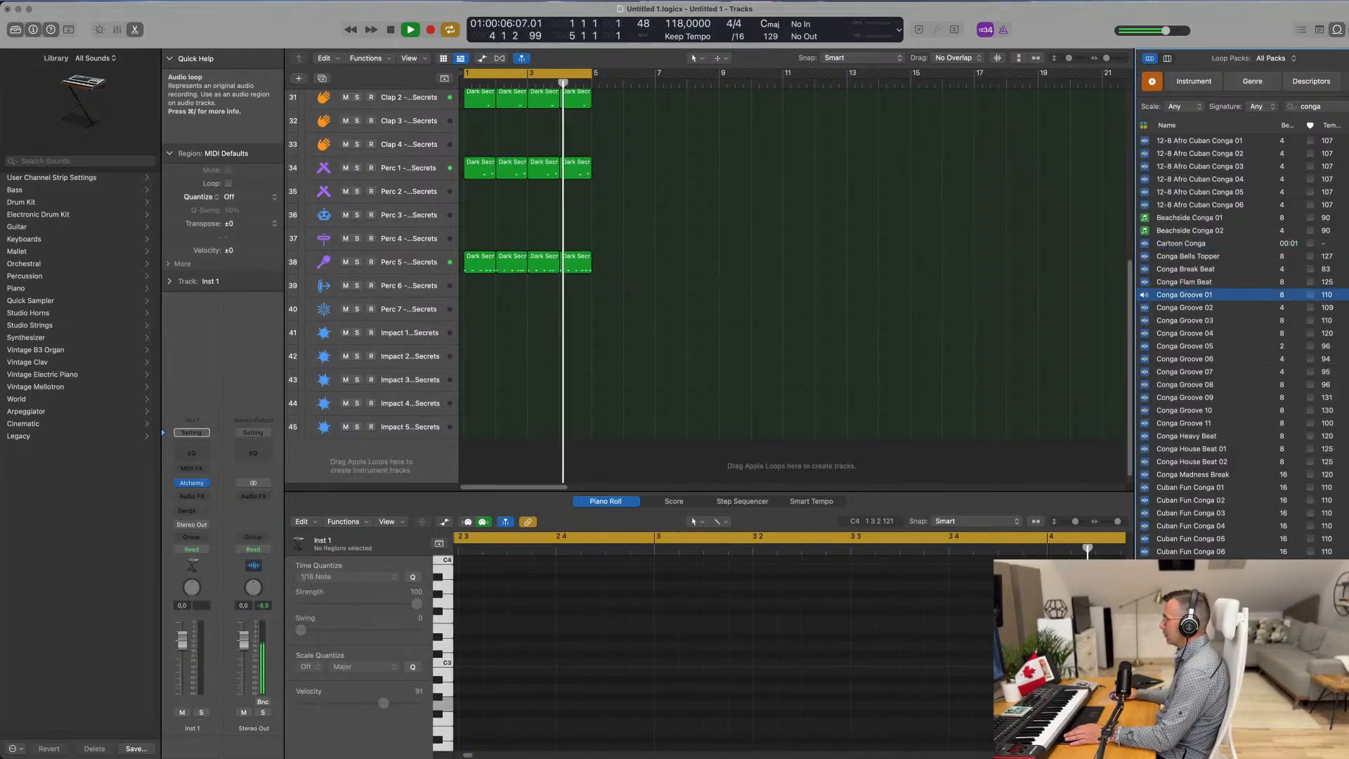
{"action": "scroll", "coordinate": [815, 344], "scroll_direction": "down", "scroll_amount": 1}
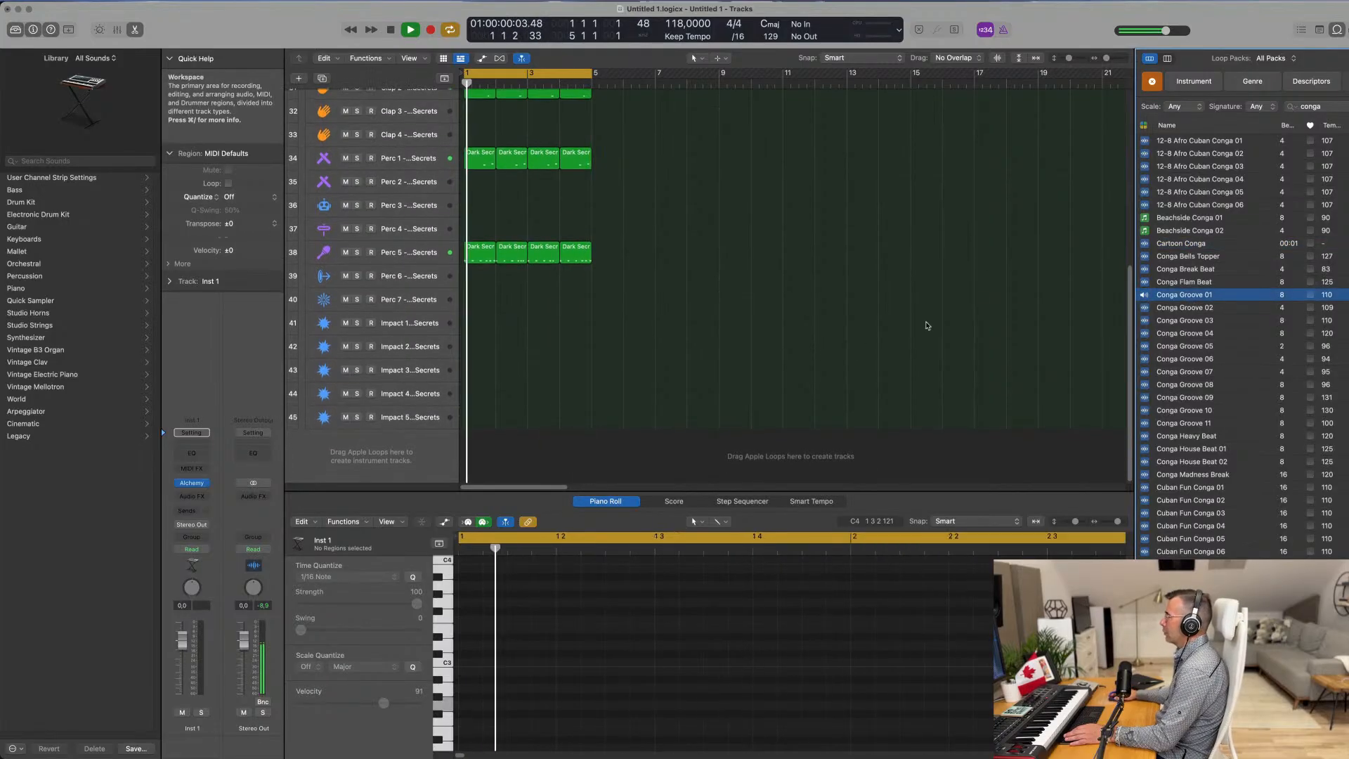
{"action": "left_click", "coordinate": [1192, 308]}
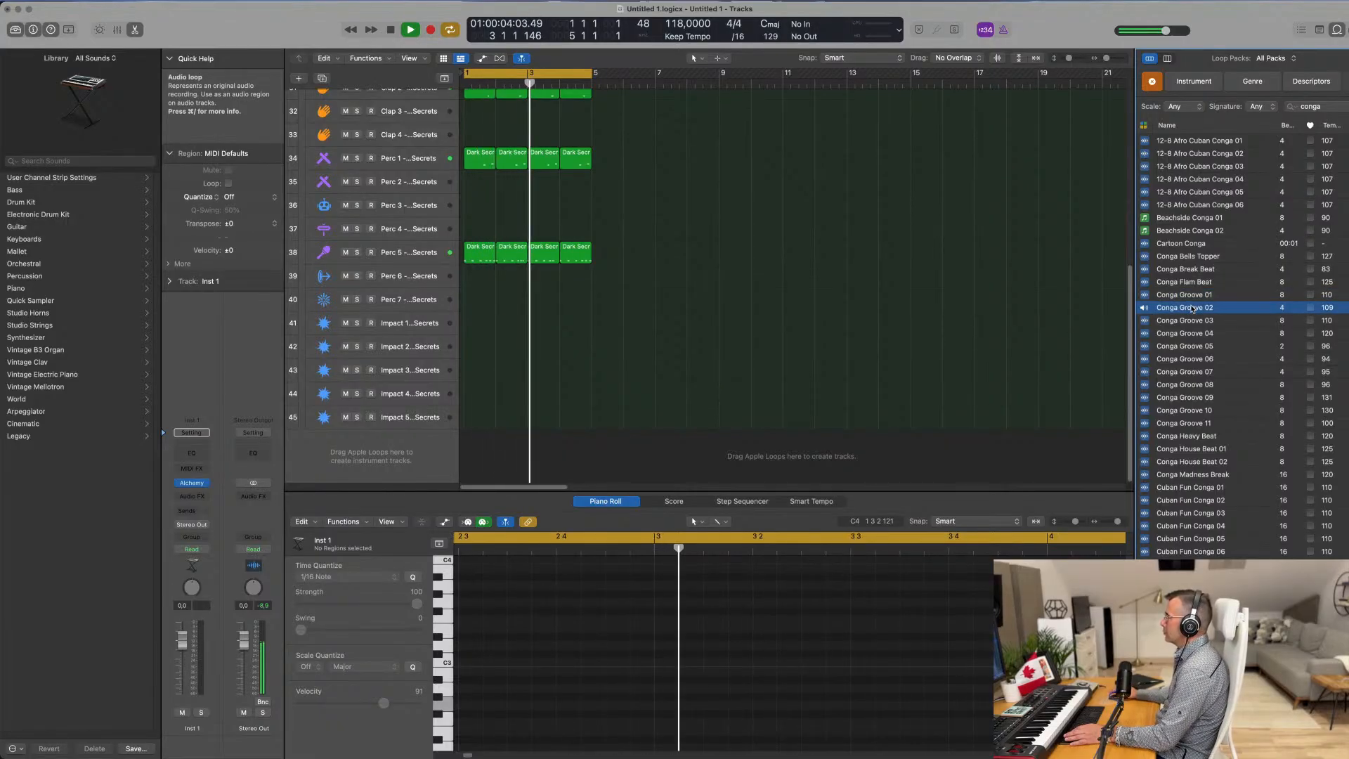
{"action": "left_click", "coordinate": [1189, 345]}
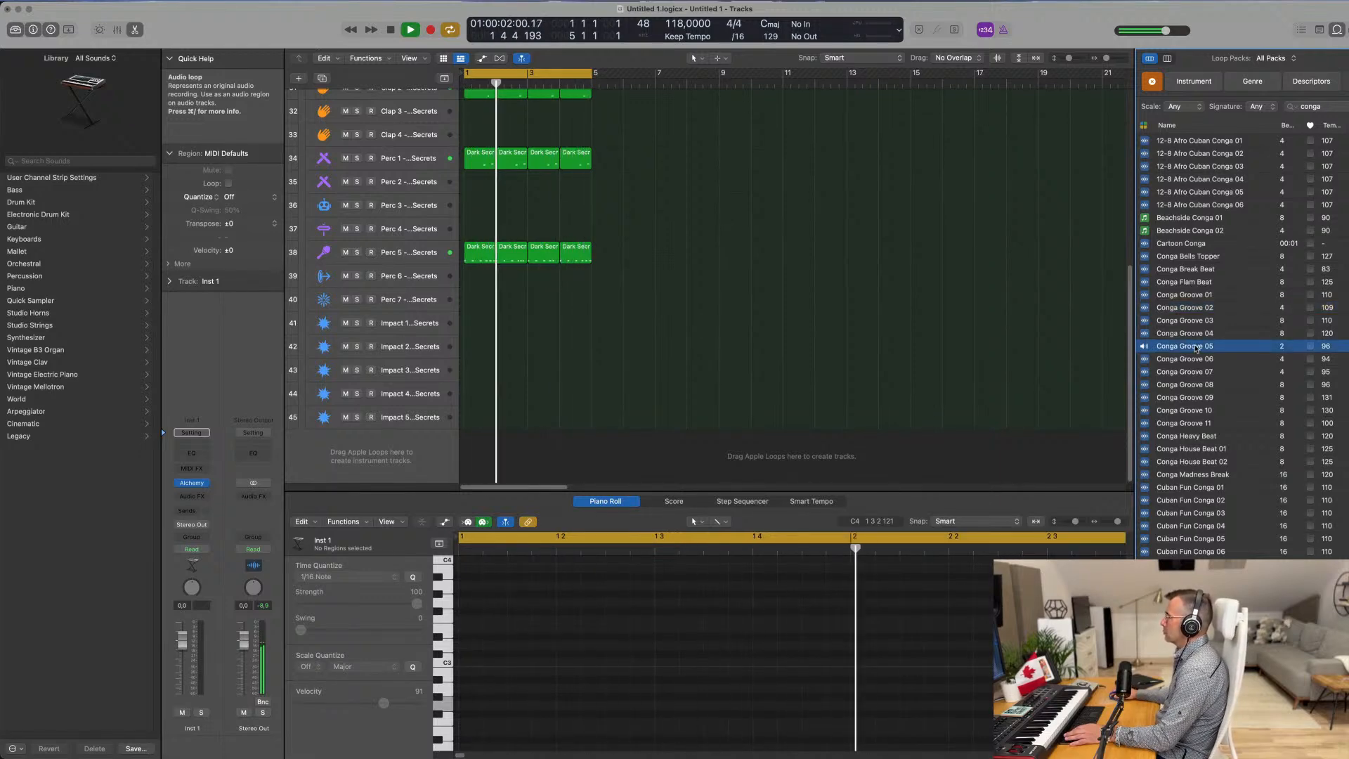
Step: Add the Conga Groove 05 loop on a new track below the drum kit, placing its region at the start of bar 1
{"action": "left_click_drag", "start_coordinate": [1195, 349], "coordinate": [518, 441]}
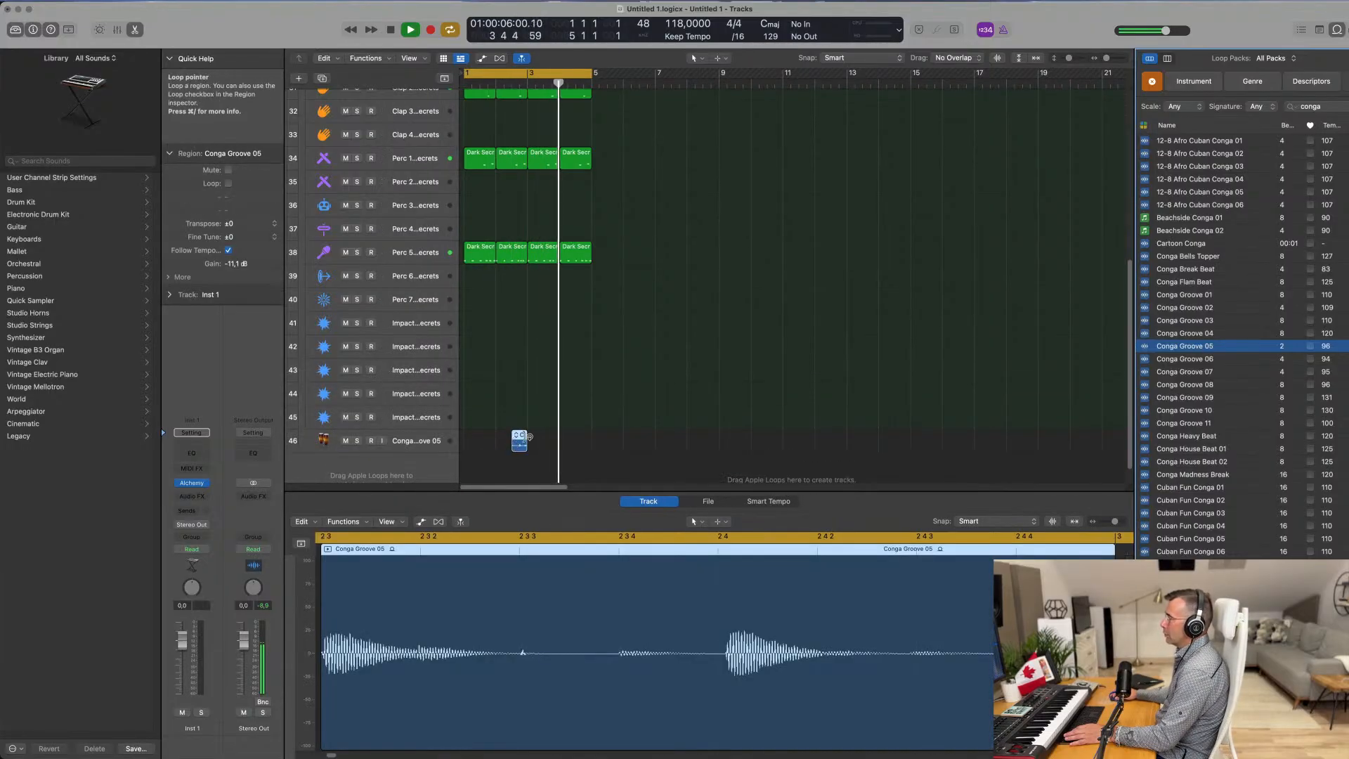
{"action": "left_click", "coordinate": [518, 437]}
{"action": "left_click", "coordinate": [471, 440]}
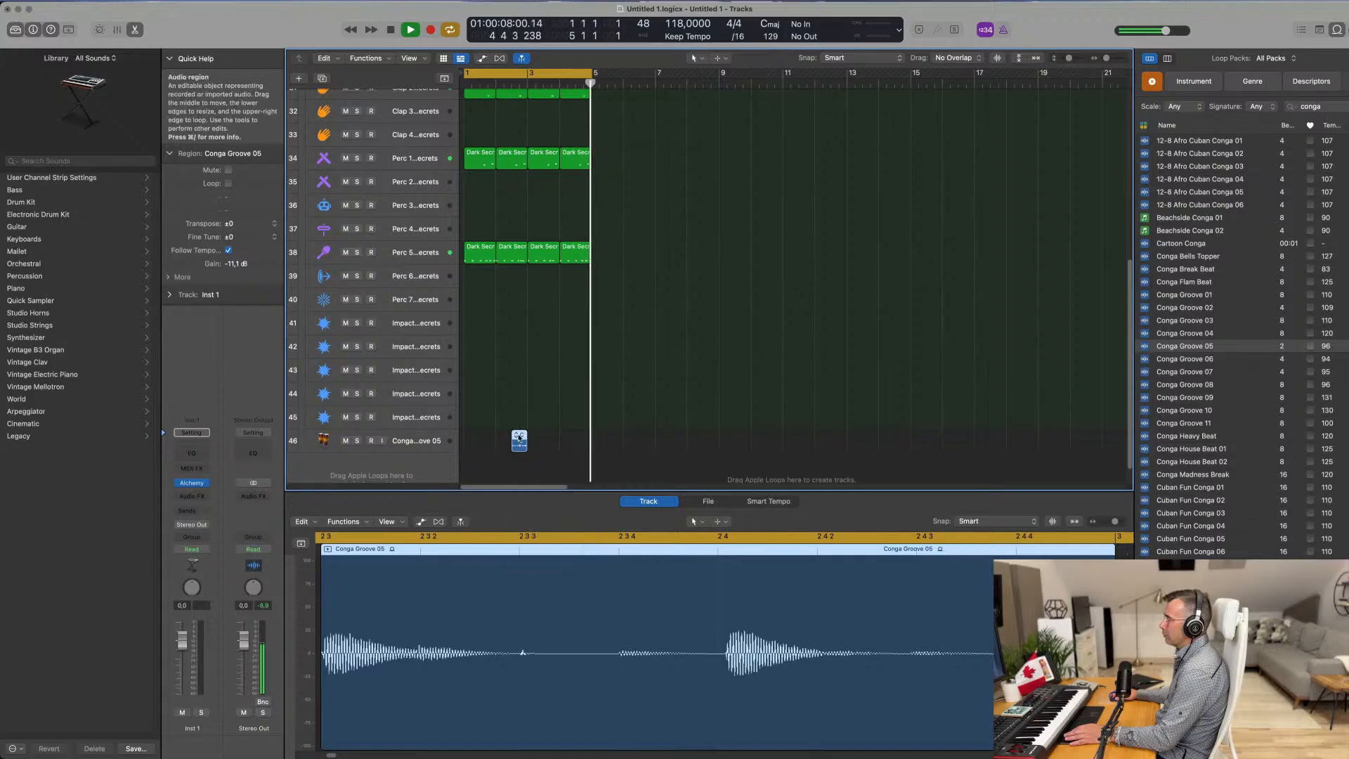
{"action": "left_click_drag", "start_coordinate": [526, 443], "coordinate": [488, 444]}
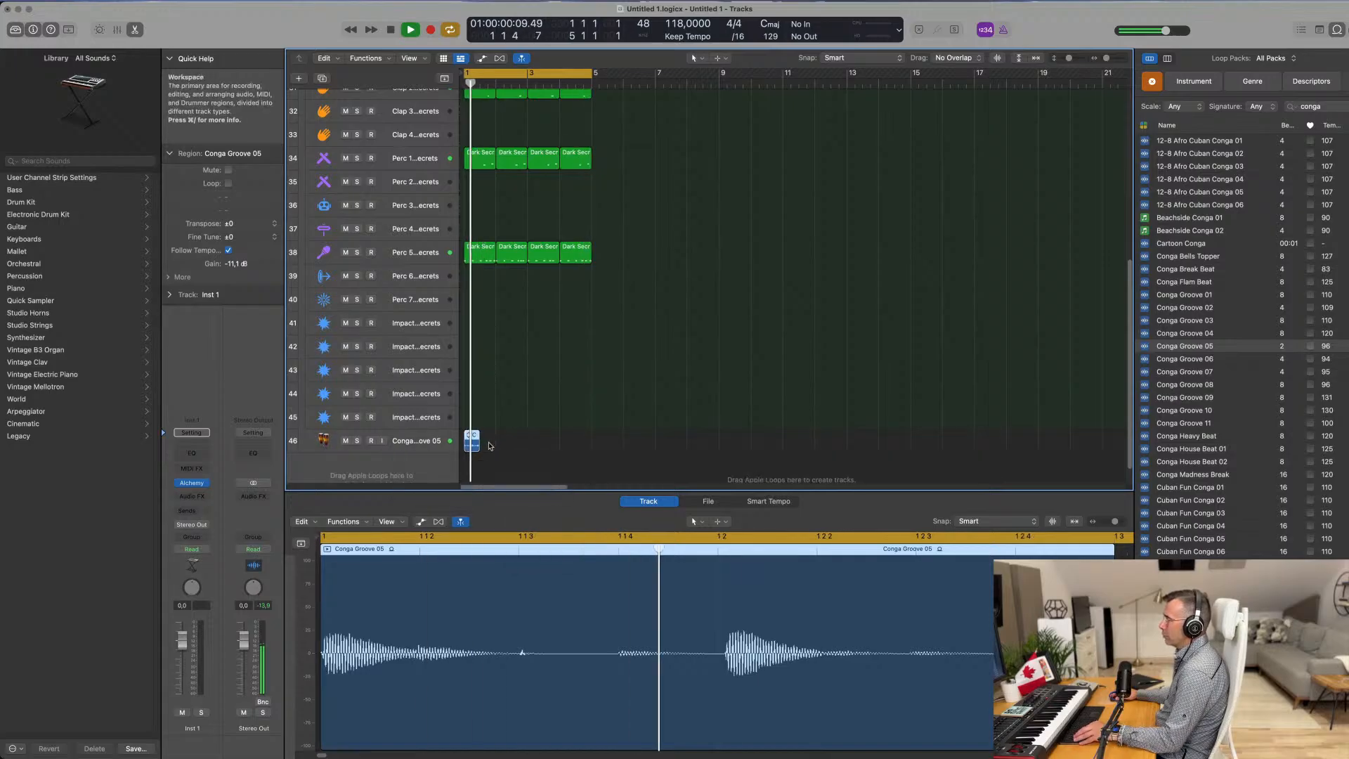
Step: Copy the Conga Groove 05 region end to end until it fills bars 1 to 4, and play the loop
{"action": "scroll", "coordinate": [494, 443], "scroll_direction": "up", "scroll_amount": 5}
{"action": "scroll", "coordinate": [559, 447], "scroll_direction": "left", "scroll_amount": 1}
{"action": "scroll", "coordinate": [570, 446], "scroll_direction": "up", "scroll_amount": 3}
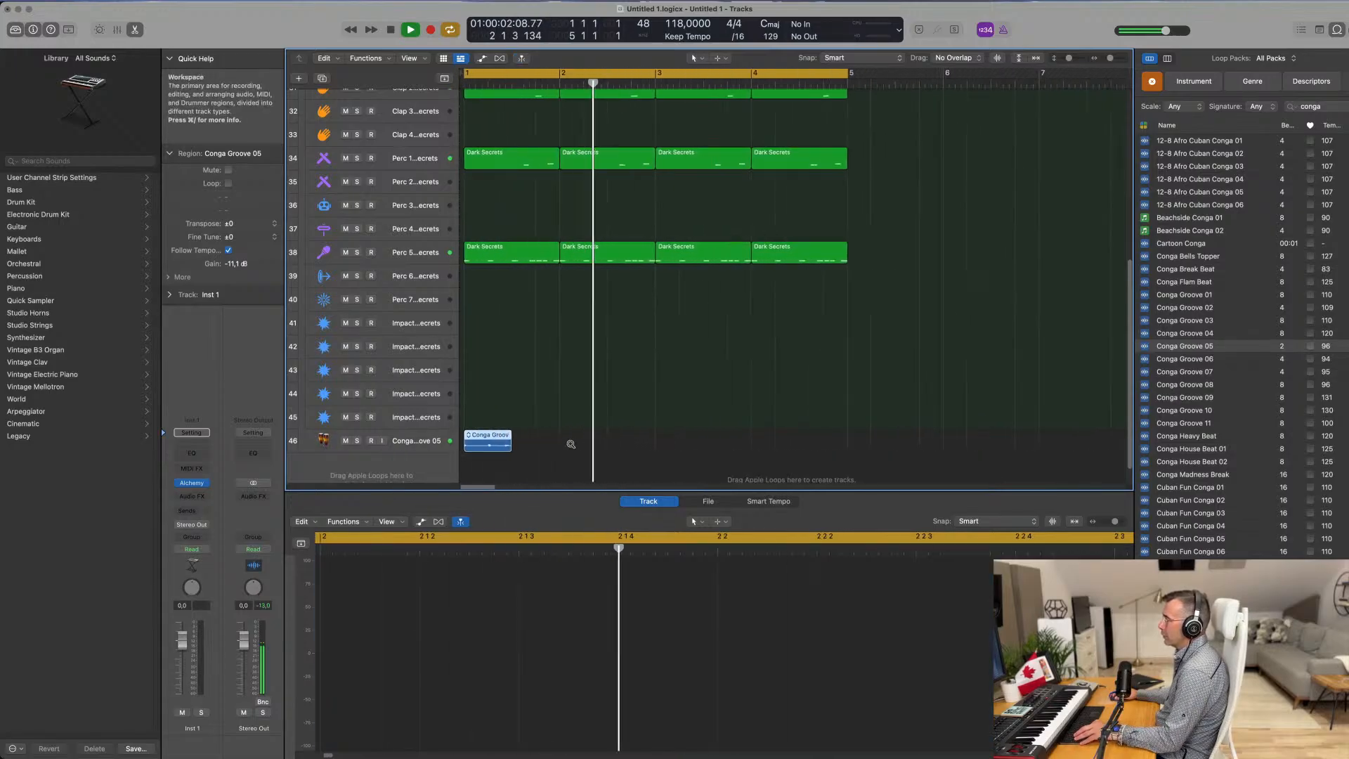
{"action": "left_click", "coordinate": [495, 438]}
{"action": "left_click_drag", "start_coordinate": [494, 437], "coordinate": [615, 444]}
{"action": "mouse_move", "coordinate": [722, 445]}
{"action": "left_mouse_down"}
{"action": "mouse_move", "coordinate": [505, 446]}
{"action": "mouse_move", "coordinate": [743, 448]}
{"action": "left_mouse_up"}
{"action": "key", "text": "space"}
{"action": "scroll", "coordinate": [662, 392], "scroll_direction": "down", "scroll_amount": 5}
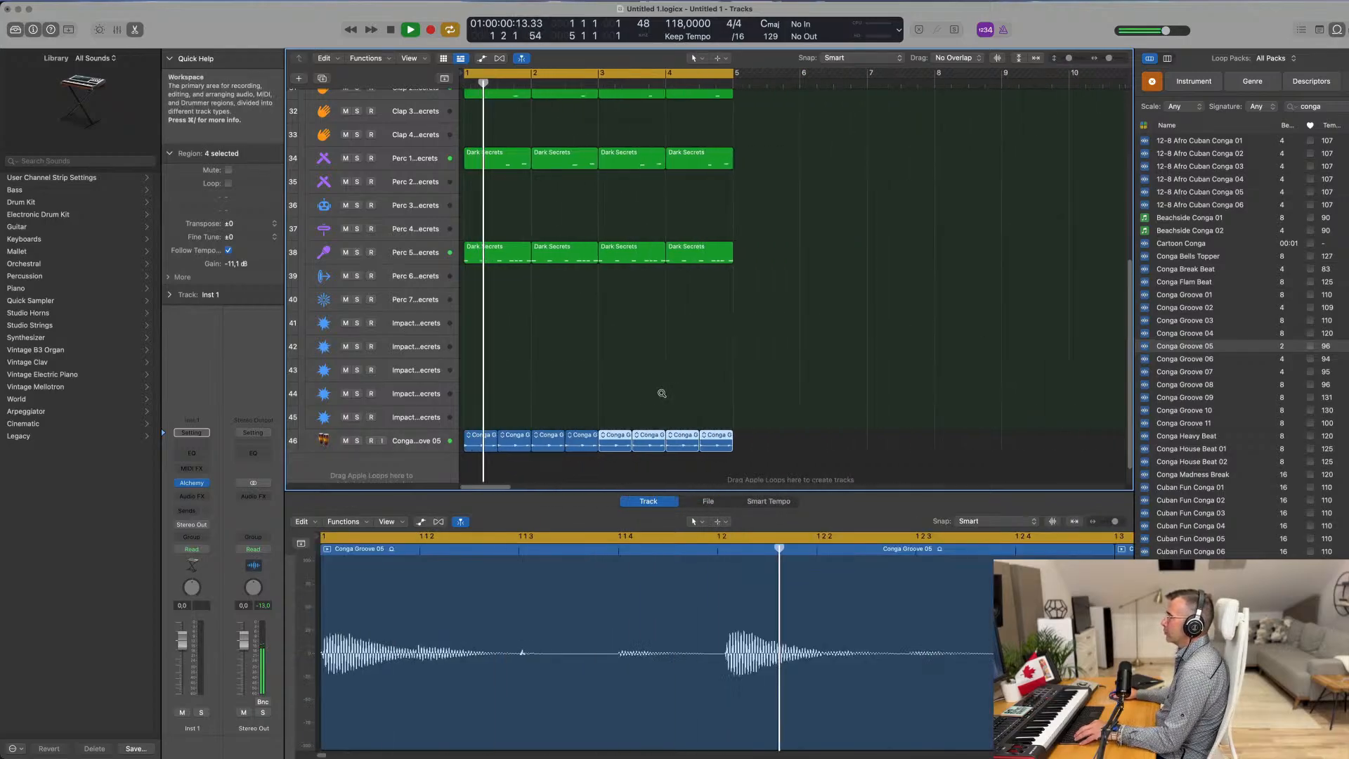
Step: Select the Conga Groove 05 track and lower its volume to -17.6 dB
{"action": "scroll", "coordinate": [520, 415], "scroll_direction": "right", "scroll_amount": 2}
{"action": "left_click", "coordinate": [426, 441]}
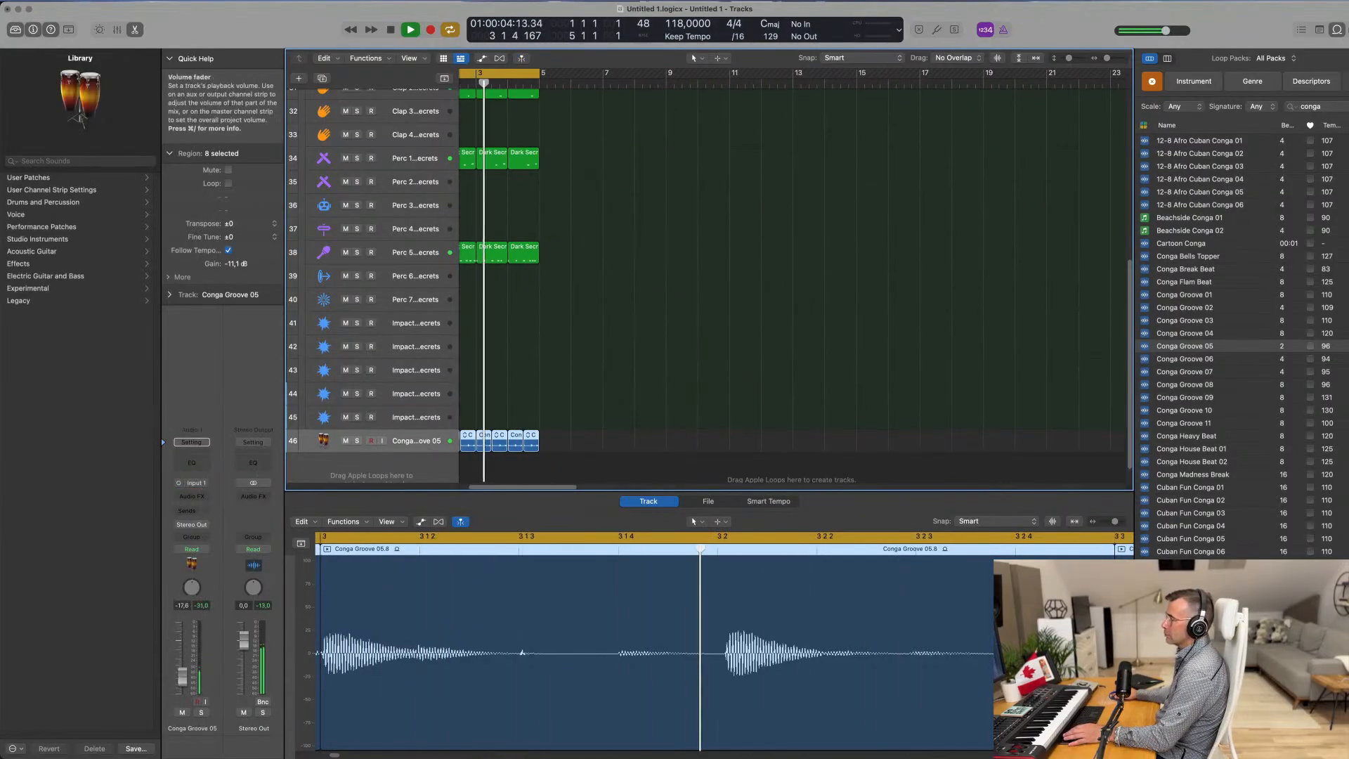
{"action": "scroll", "coordinate": [622, 359], "scroll_direction": "down", "scroll_amount": 3}
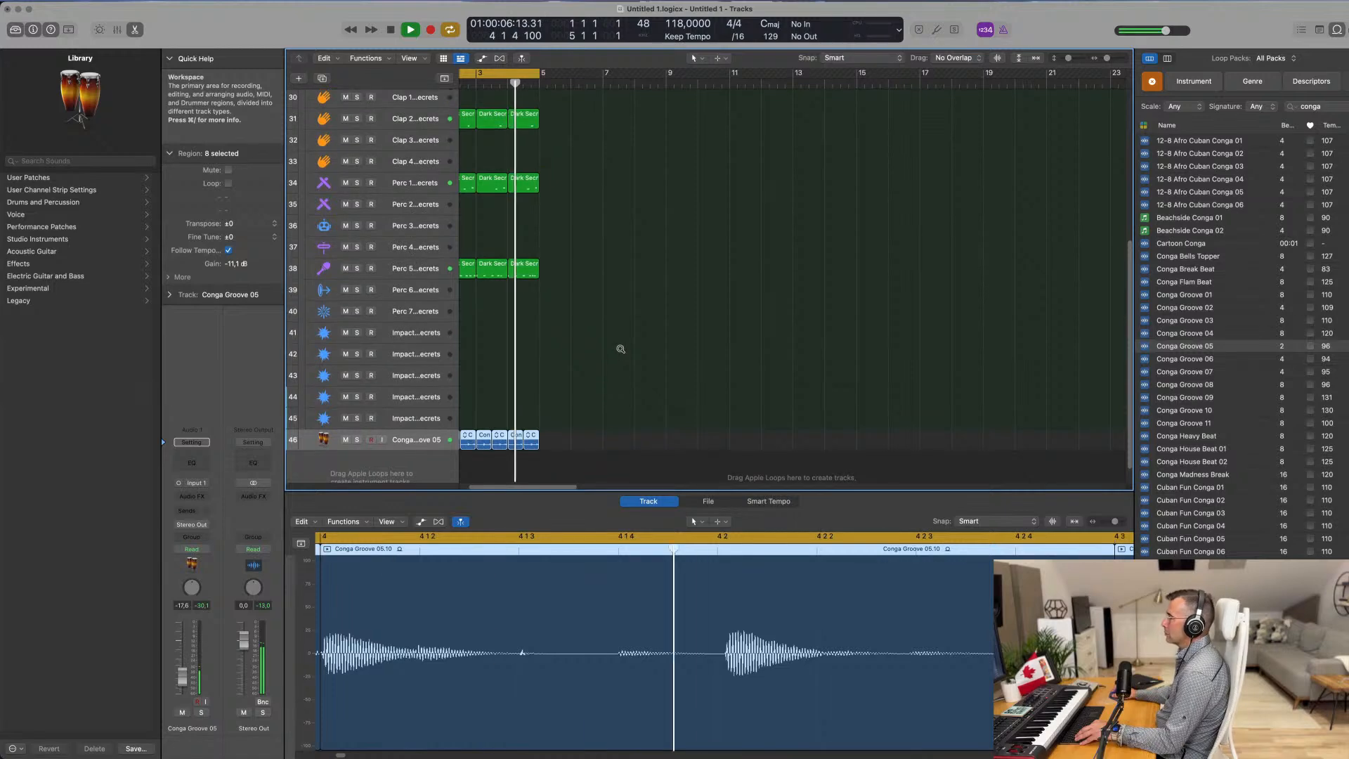
Step: Audition the Conga House Beat 02 and Conga House Beat 01 loops with the groove
{"action": "scroll", "coordinate": [1219, 351], "scroll_direction": "down", "scroll_amount": 3}
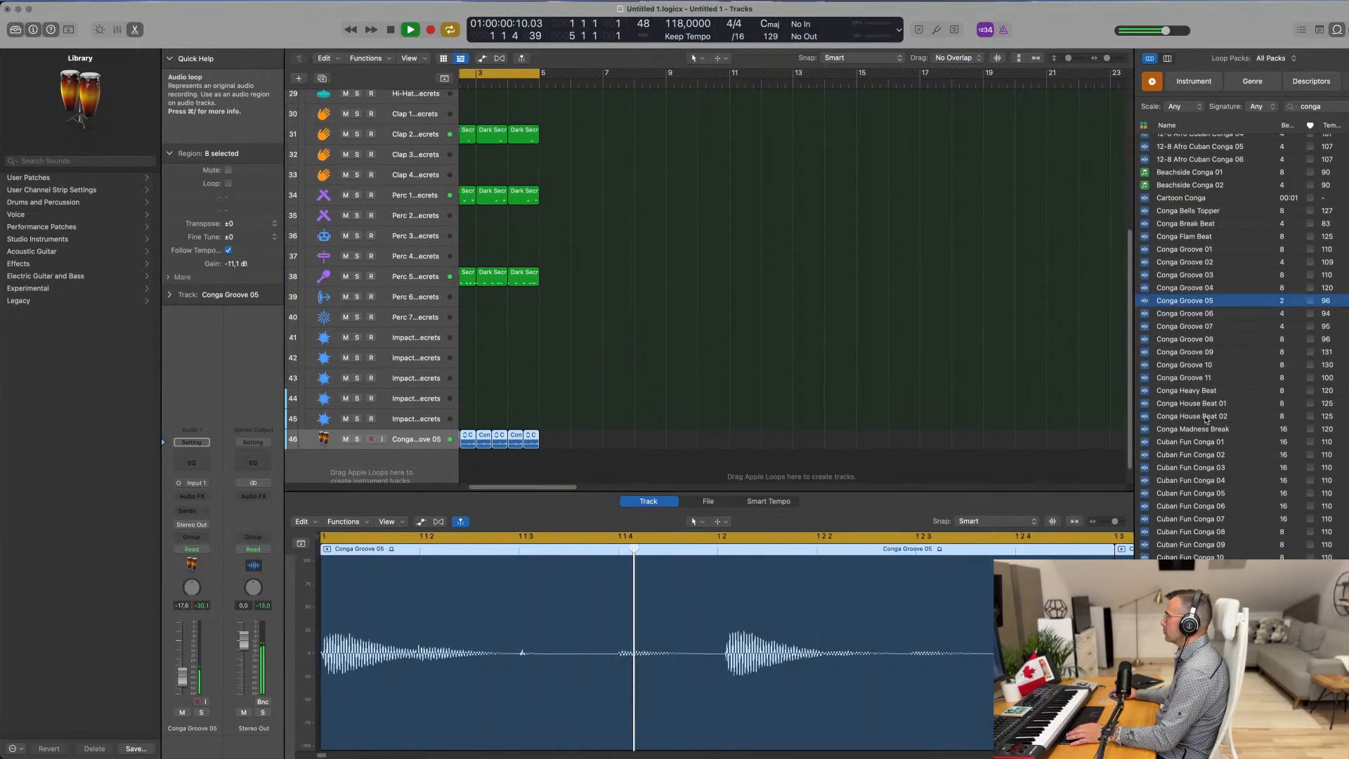
{"action": "left_click", "coordinate": [1204, 416]}
{"action": "scroll", "coordinate": [1210, 422], "scroll_direction": "down", "scroll_amount": 5}
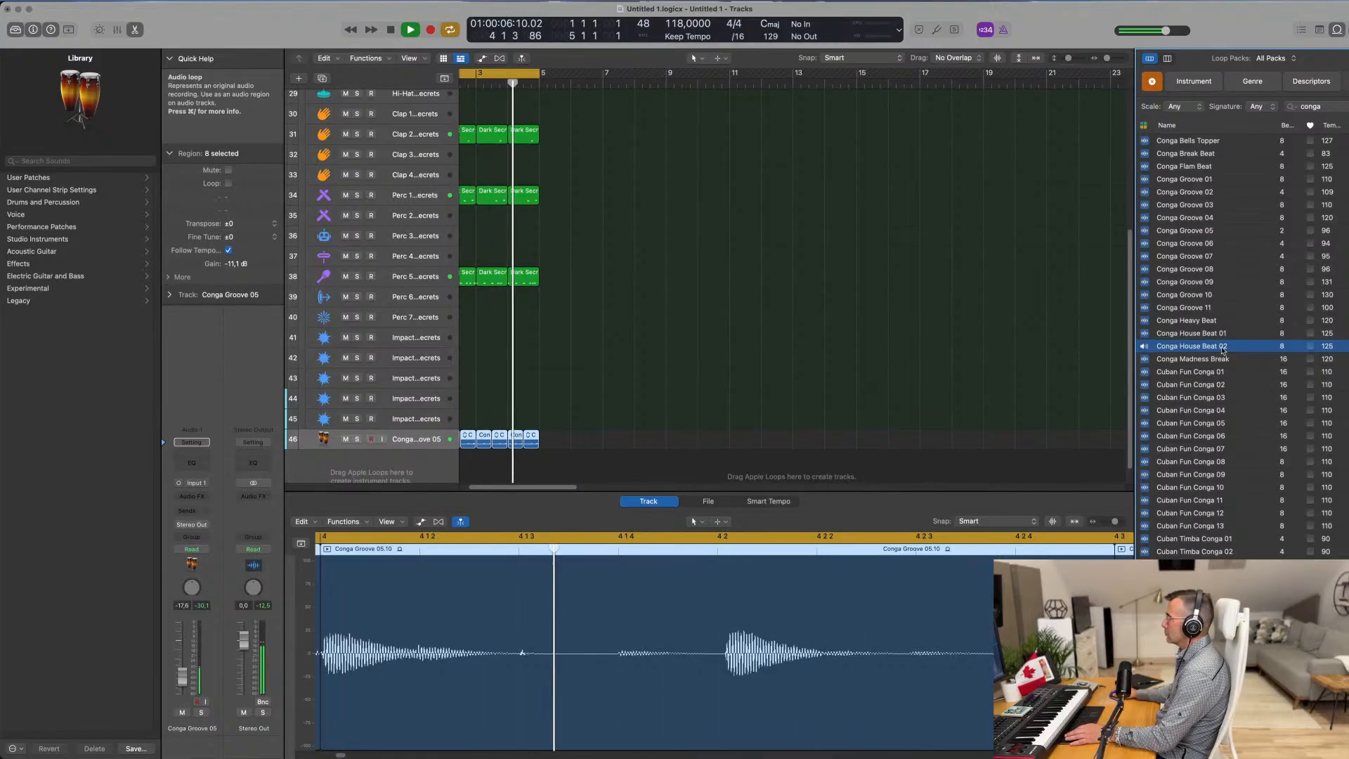
{"action": "left_click", "coordinate": [1193, 335]}
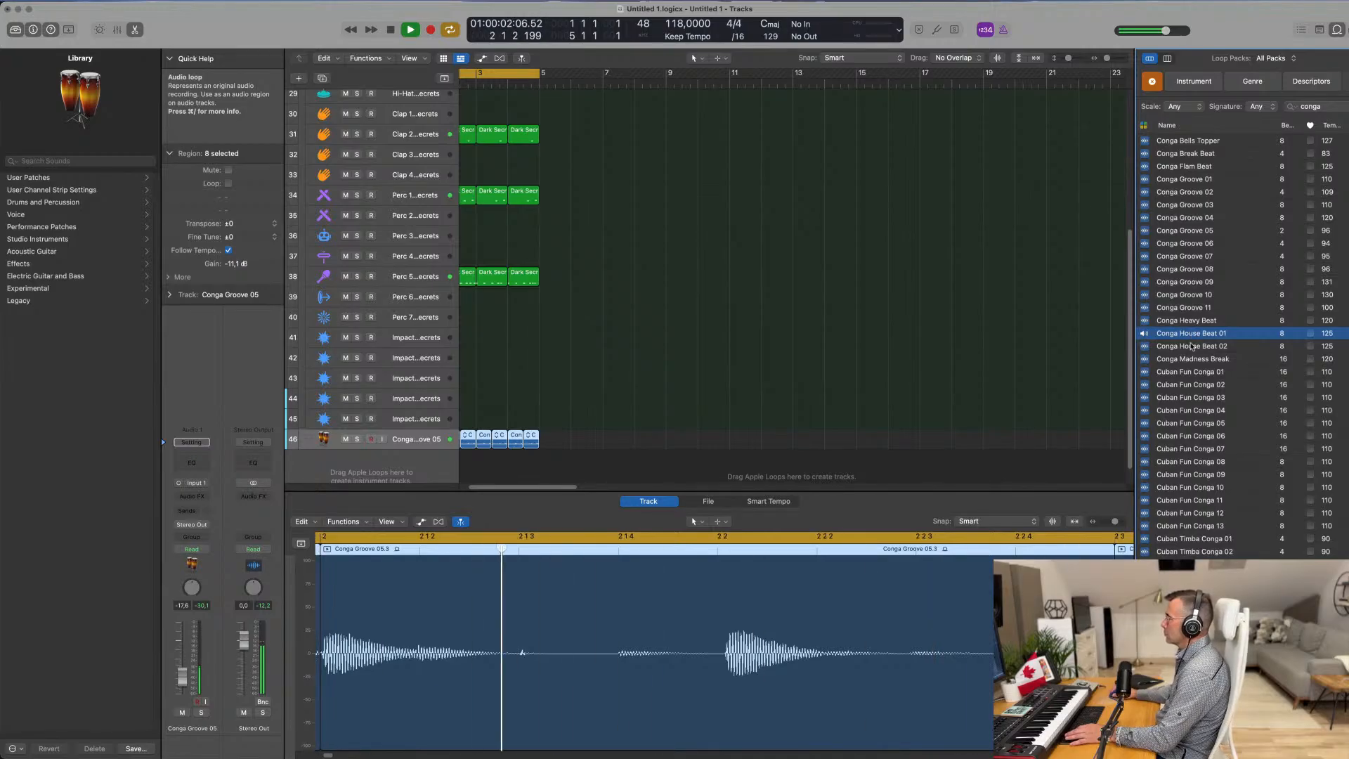
Step: Add Conga House Beat 01 on a new track at bar 1 and repeat it once to fill four bars
{"action": "left_click_drag", "start_coordinate": [1196, 337], "coordinate": [497, 462]}
{"action": "scroll", "coordinate": [564, 461], "scroll_direction": "right", "scroll_amount": 1}
{"action": "scroll", "coordinate": [652, 464], "scroll_direction": "left", "scroll_amount": 3}
{"action": "key", "text": "space"}
{"action": "key", "text": "super+r"}
{"action": "key", "text": "space"}
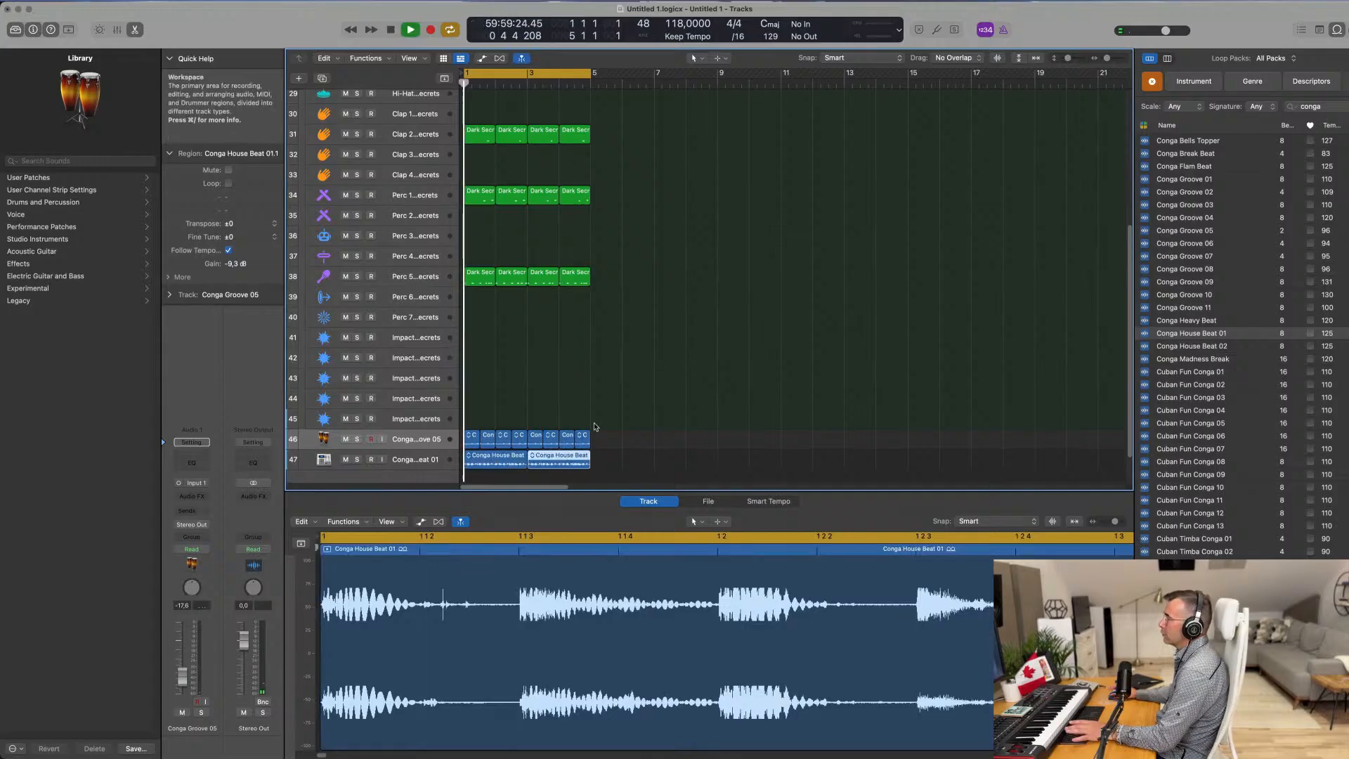
Step: Set the Conga House Beat 01 track's volume to -19.5 dB while listening to the full loop
{"action": "left_click", "coordinate": [413, 468]}
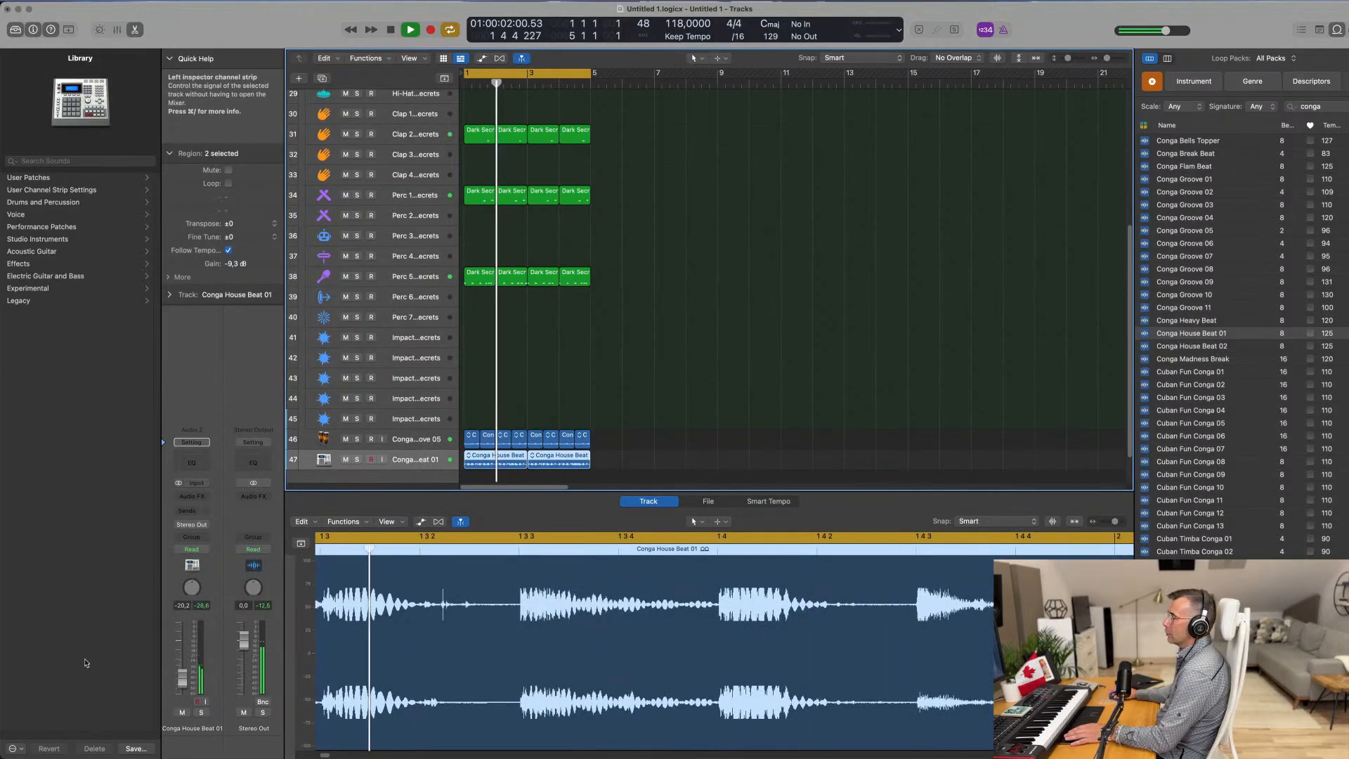
{"action": "left_click_drag", "start_coordinate": [181, 678], "coordinate": [181, 676]}
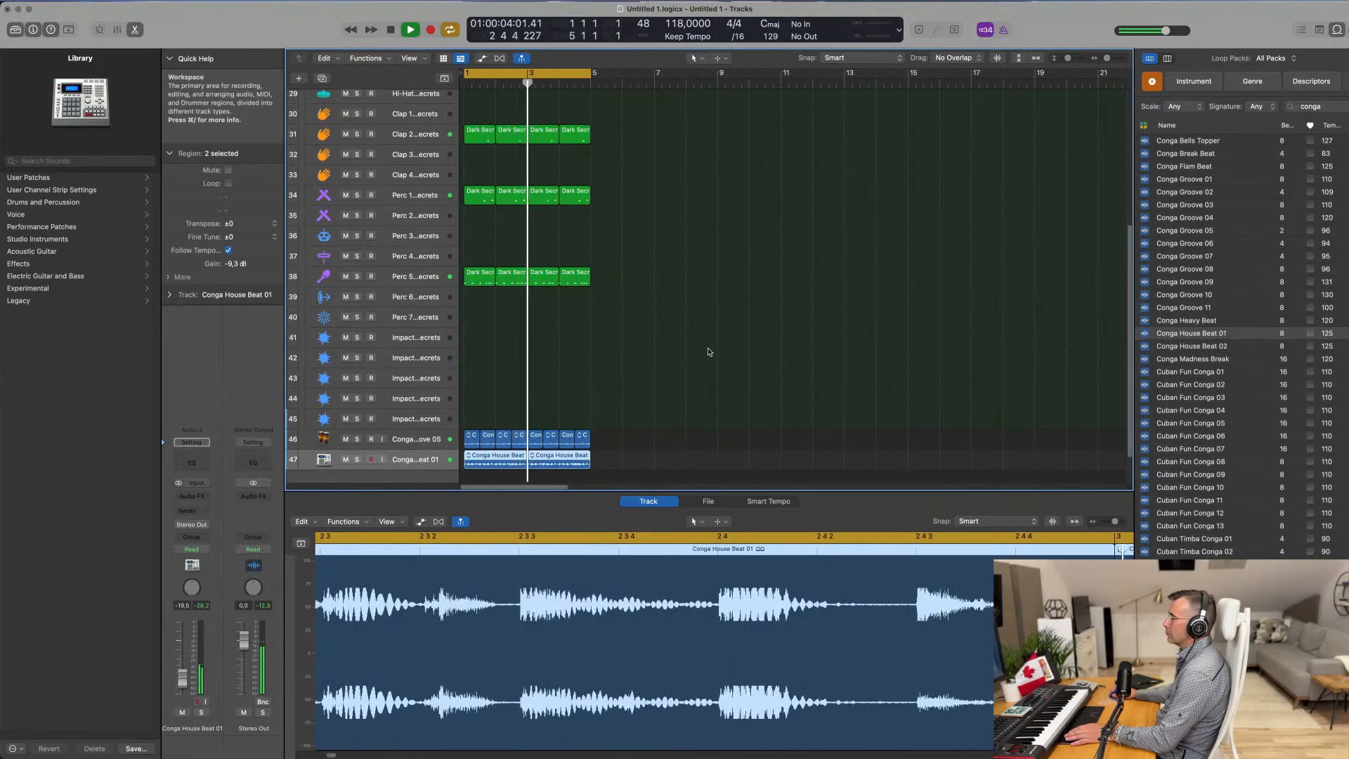
{"action": "scroll", "coordinate": [693, 356], "scroll_direction": "down", "scroll_amount": 4}
{"action": "scroll", "coordinate": [694, 357], "scroll_direction": "down", "scroll_amount": 3}
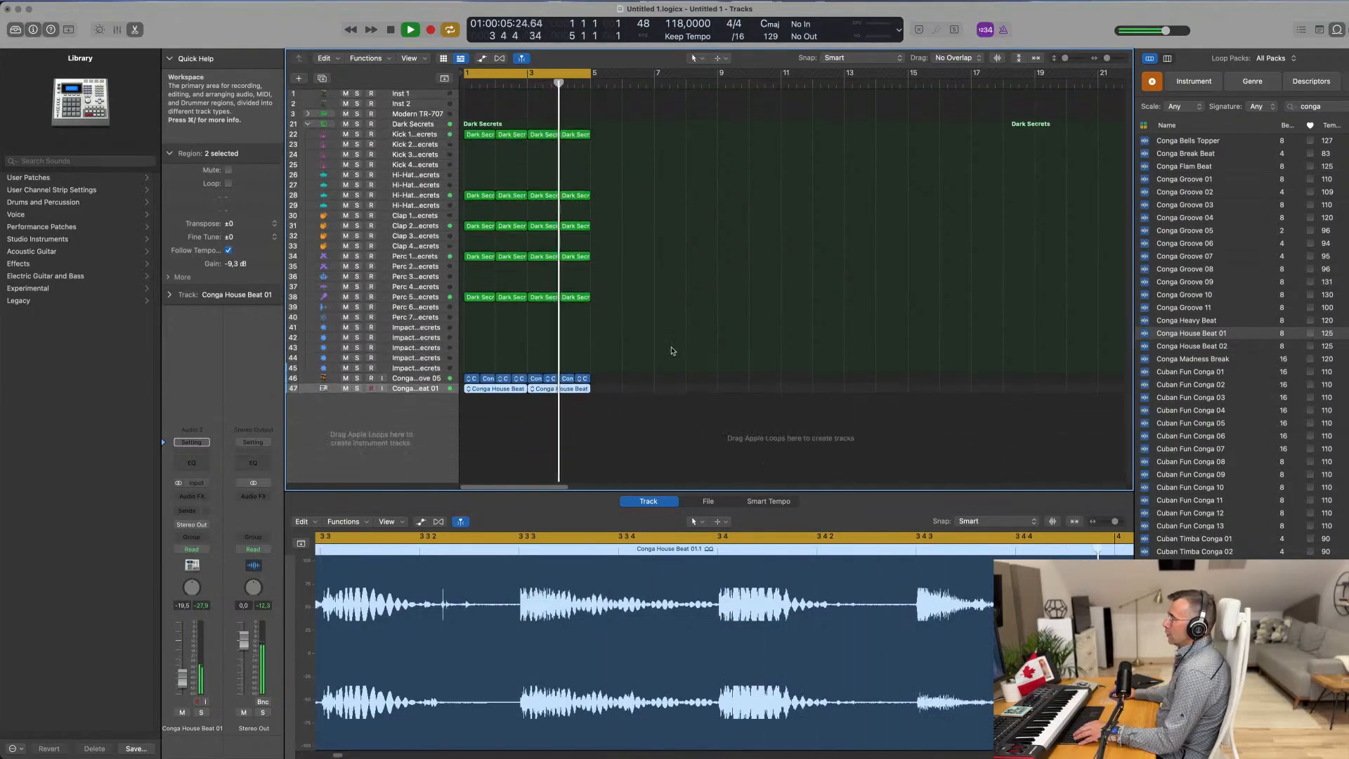
Step: Select the Inst 1 track, show the toolbar and enlarge the selected track with Track Zoom
{"action": "left_click", "coordinate": [418, 95]}
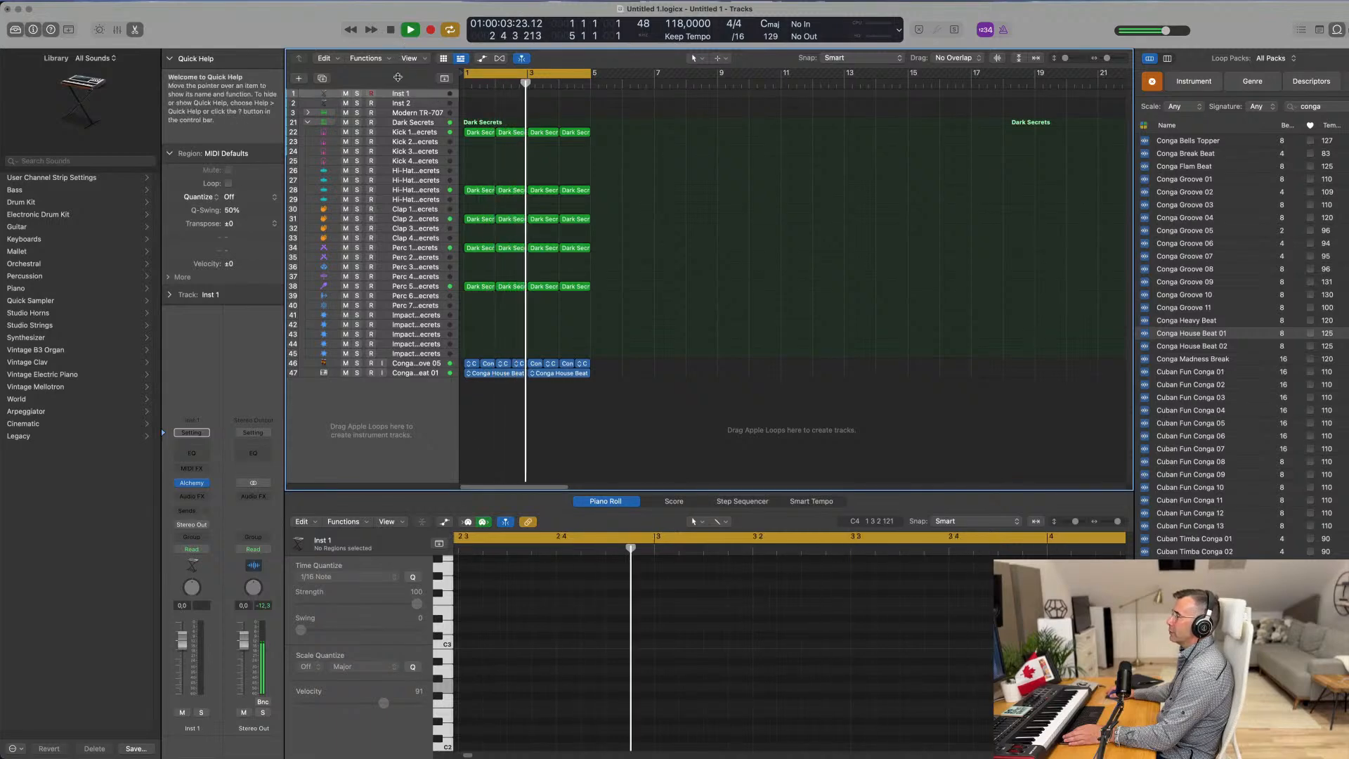
{"action": "left_click", "coordinate": [69, 29]}
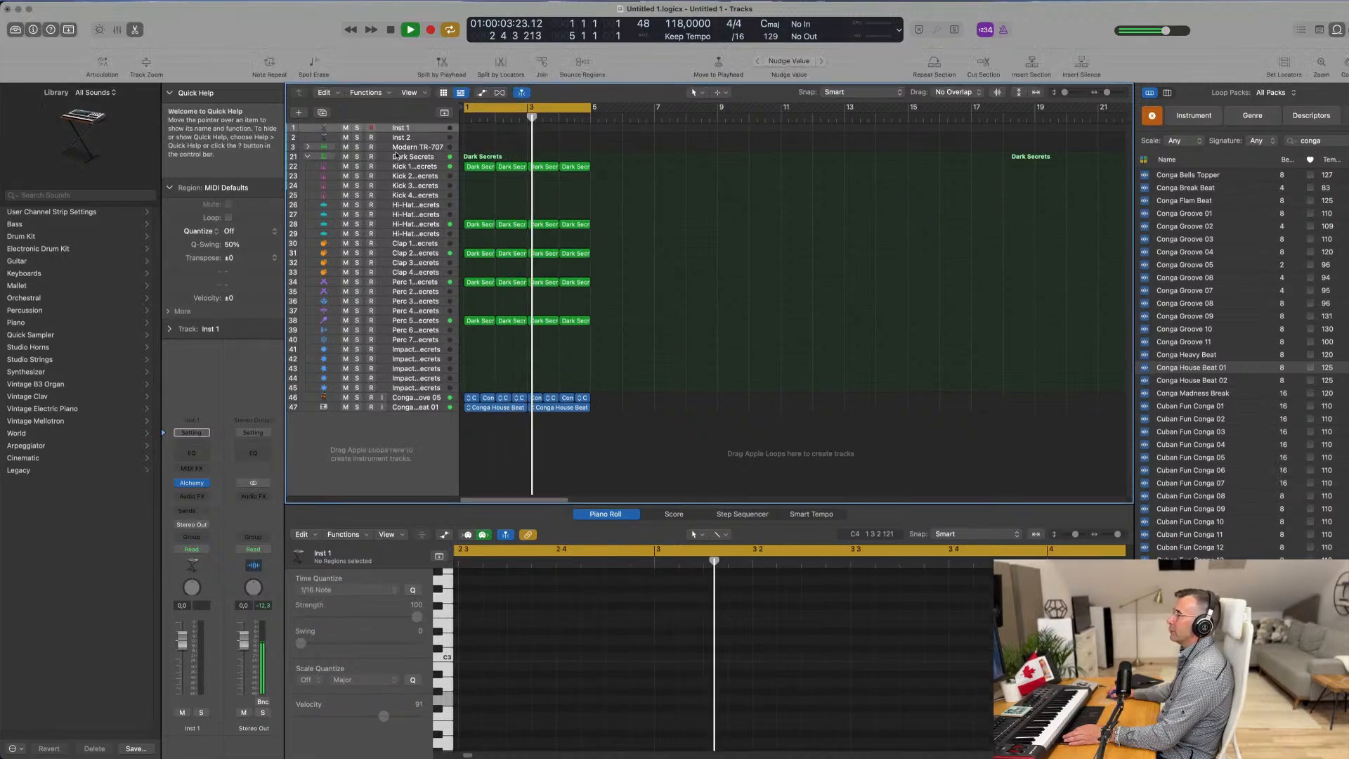
{"action": "left_click", "coordinate": [146, 63]}
{"action": "left_click_drag", "start_coordinate": [402, 166], "coordinate": [402, 204]}
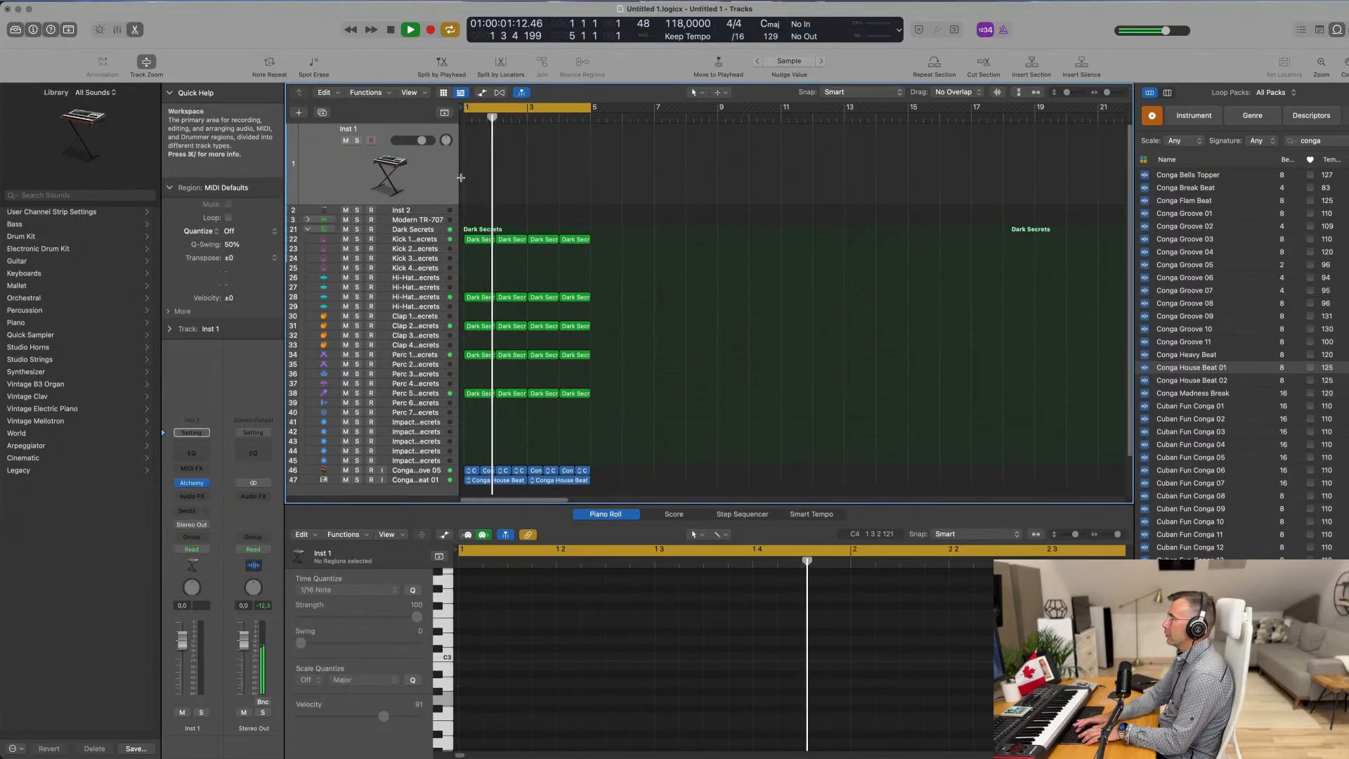
Step: Repeat the four-bar drum and conga regions three times to fill 16 bars, and extend the cycle range to bar 17
{"action": "key", "text": "ctrl+super+r"}
{"action": "key", "text": "ctrl+super+r"}
{"action": "key", "text": "ctrl+super+r"}
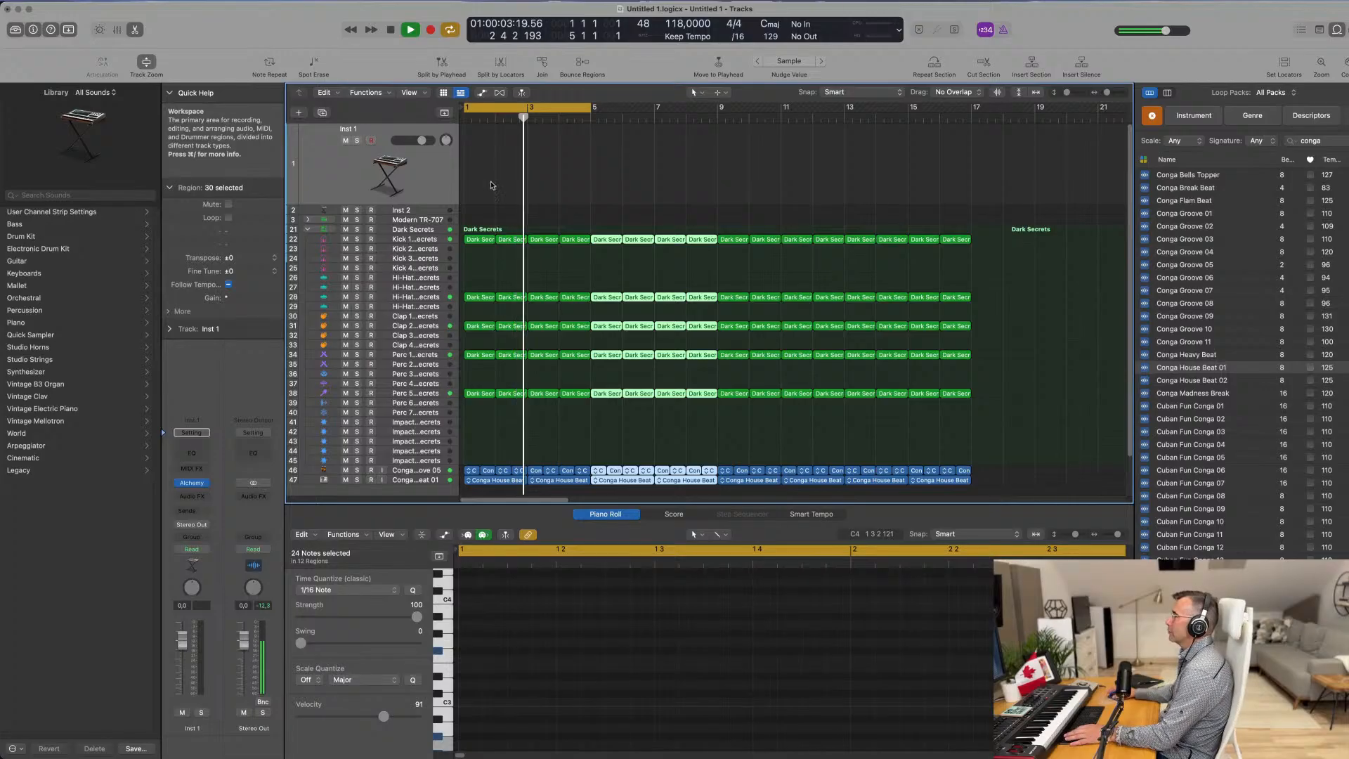
{"action": "key", "text": "space"}
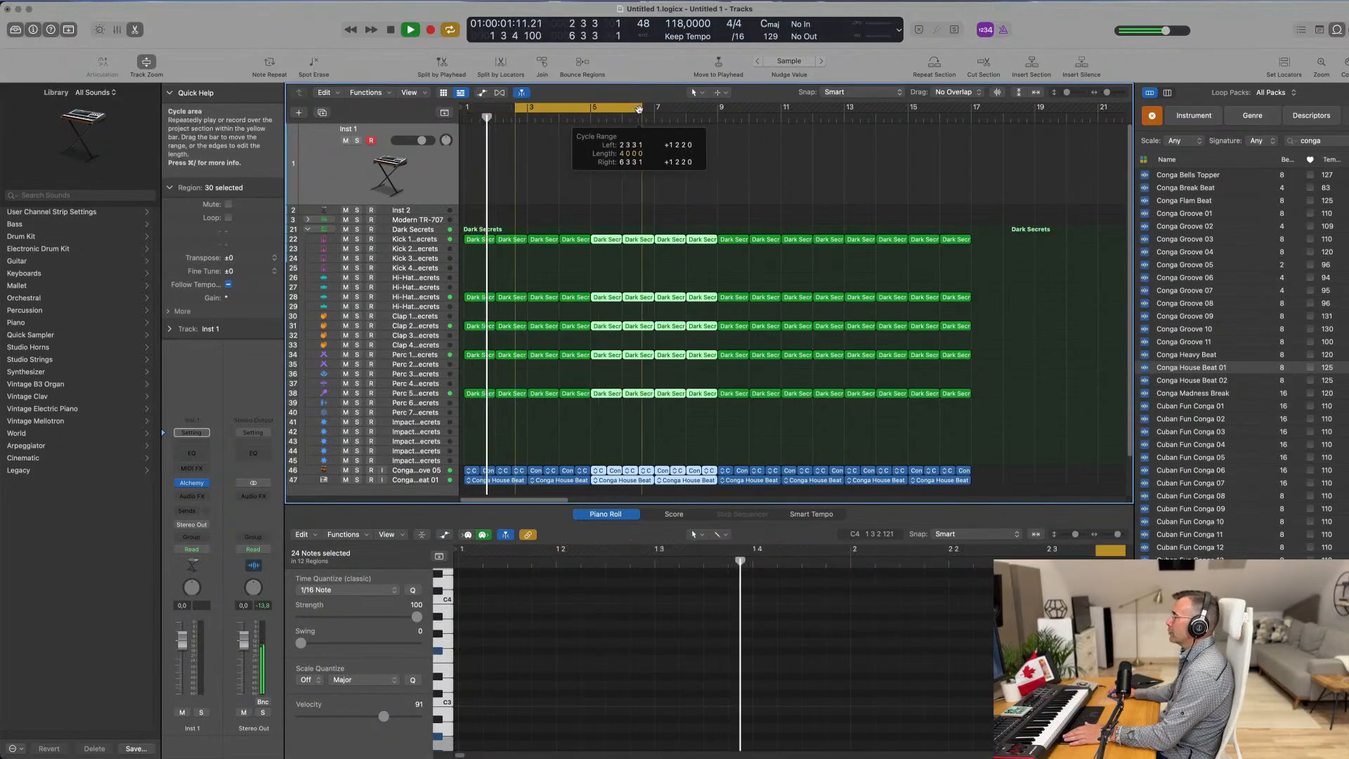
{"action": "left_click_drag", "start_coordinate": [590, 111], "coordinate": [971, 138]}
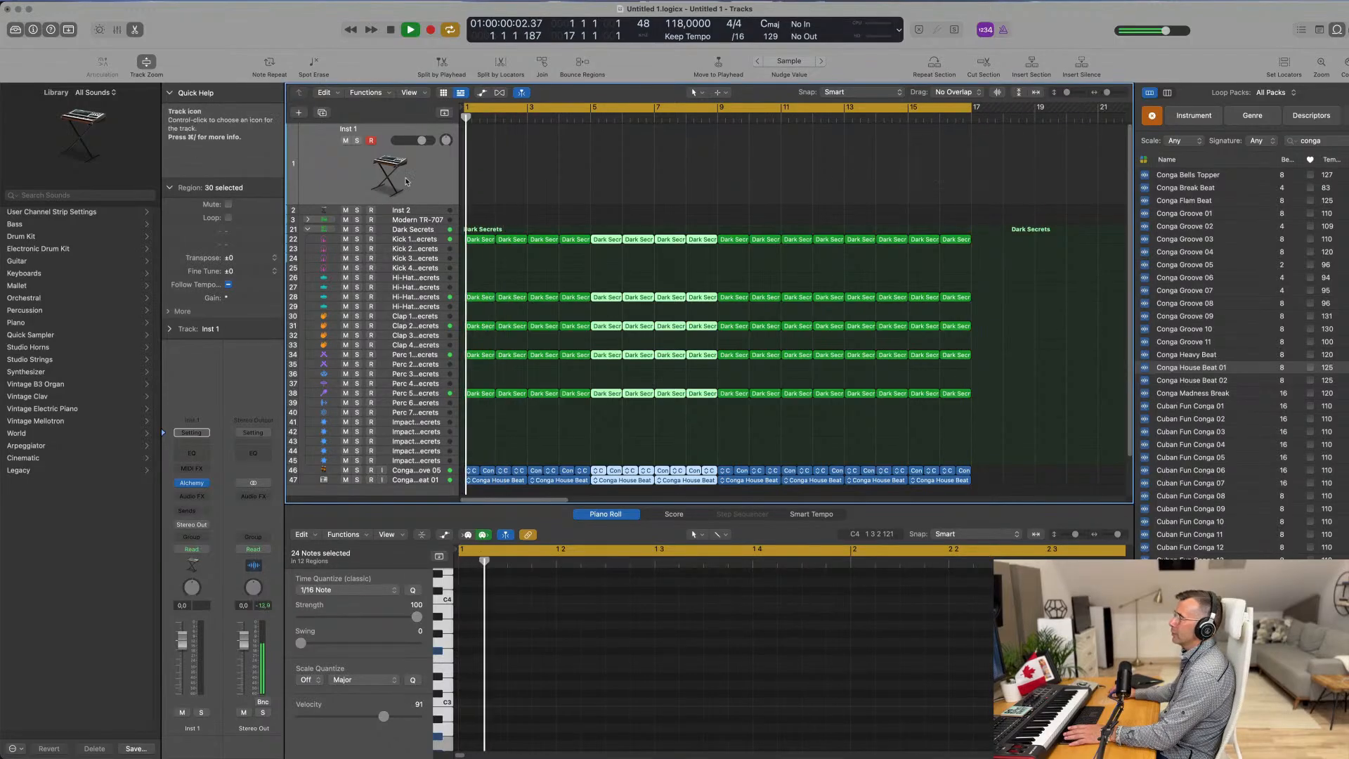
{"action": "left_click", "coordinate": [214, 387]}
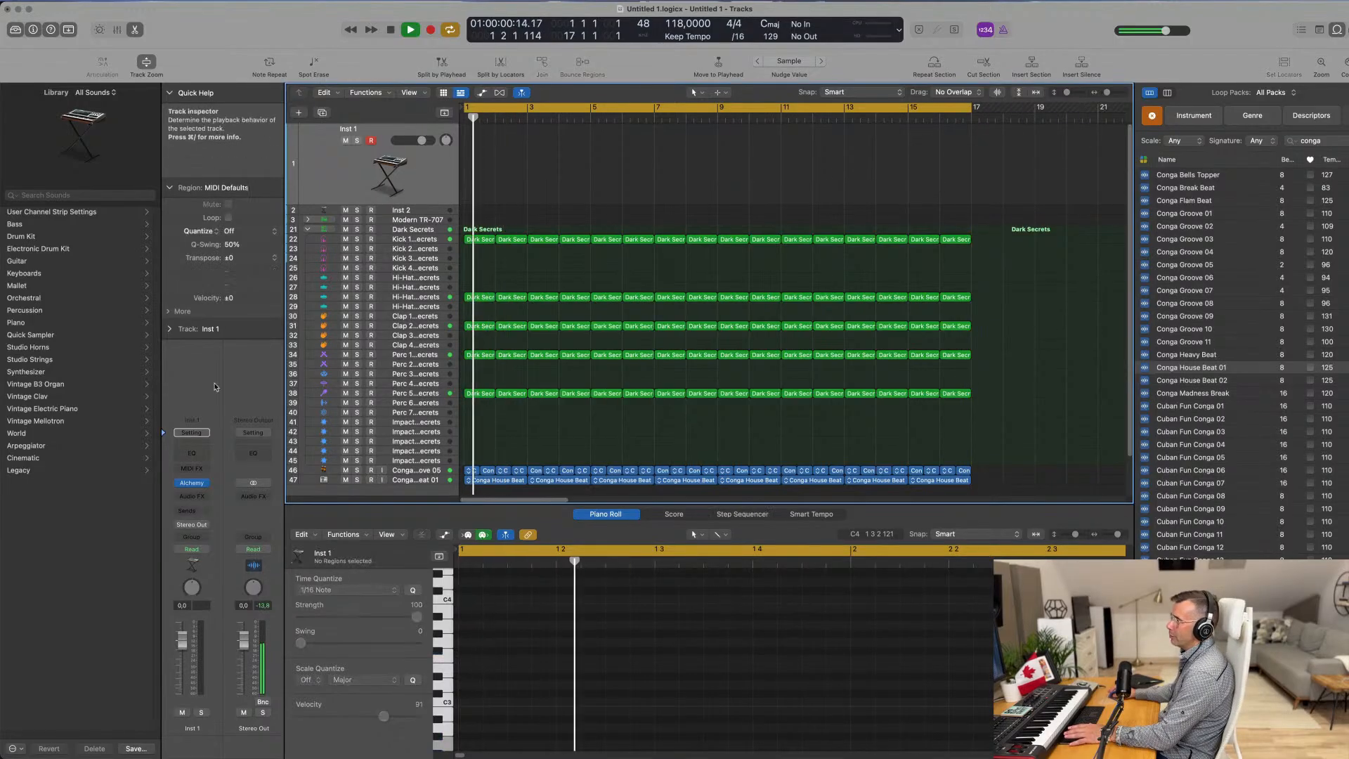
Step: Open Alchemy on the Inst 1 track, search its presets for "fm" and load Gentle FM
{"action": "left_click", "coordinate": [194, 483]}
{"action": "left_click_drag", "start_coordinate": [750, 156], "coordinate": [659, 149]}
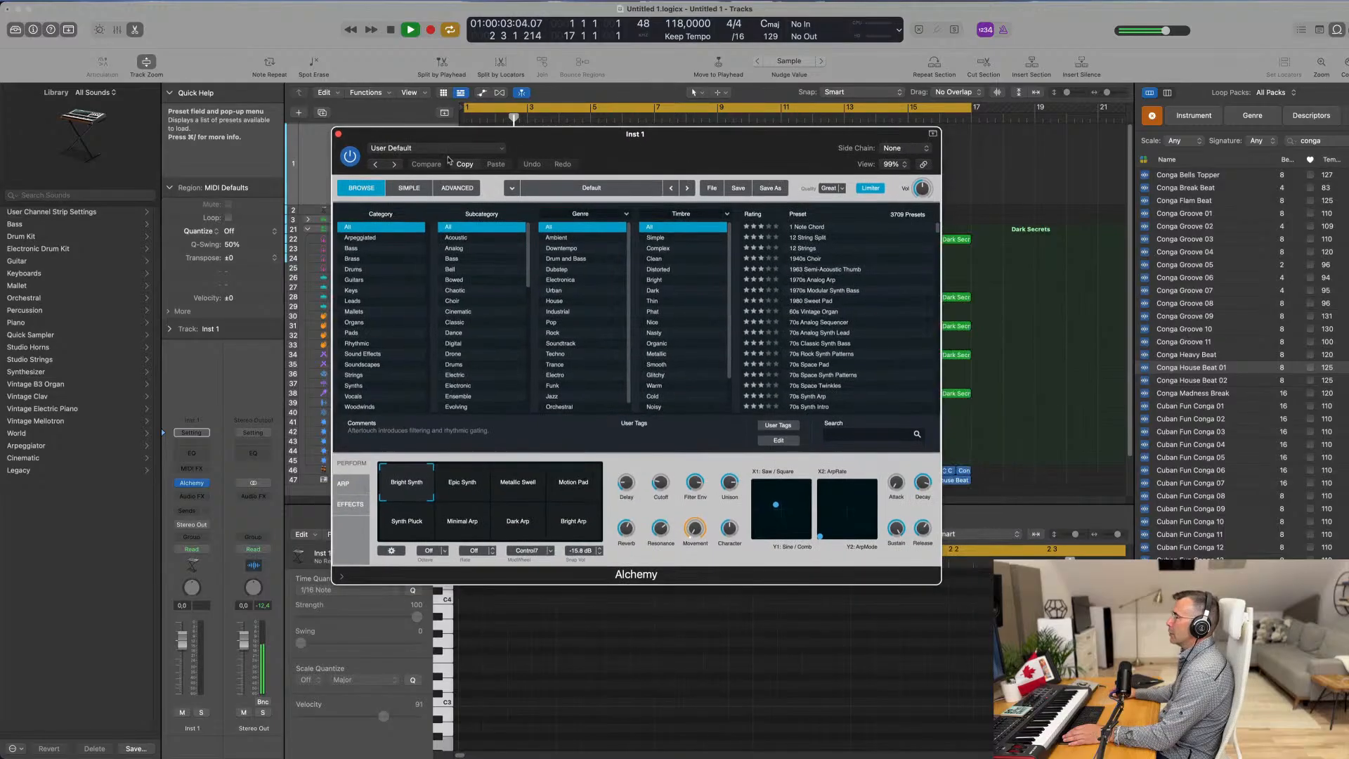
{"action": "type", "text": "fm"}
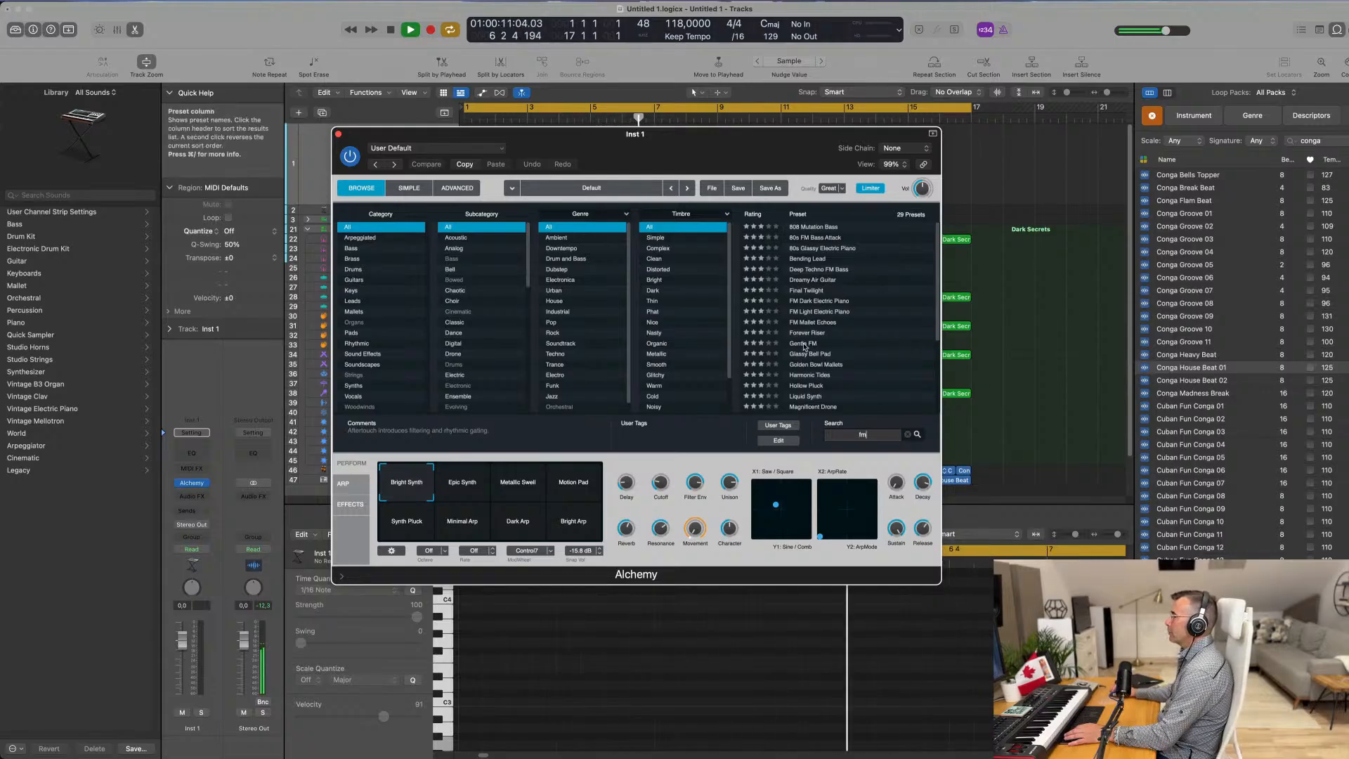
{"action": "left_click", "coordinate": [805, 346]}
{"action": "left_click_drag", "start_coordinate": [674, 140], "coordinate": [674, 243]}
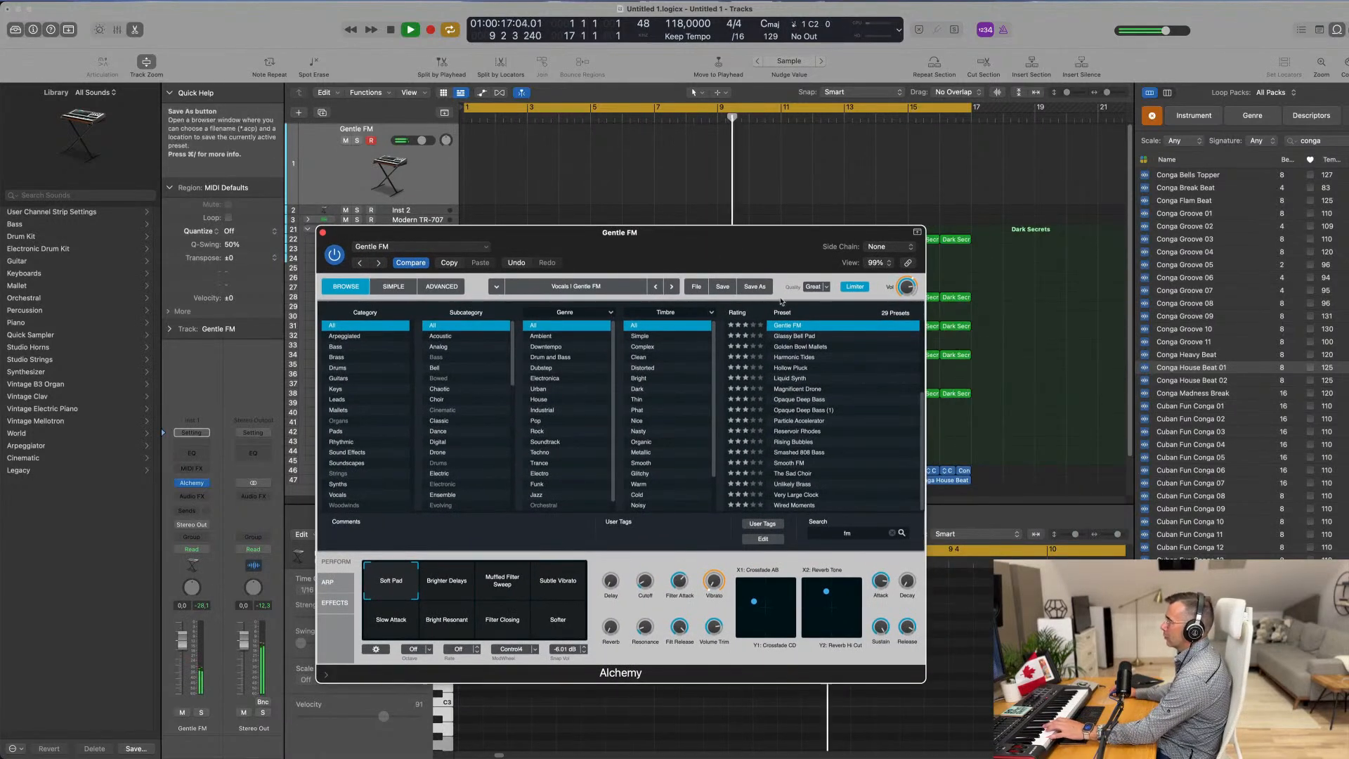
Step: Try the 808 Mutation Bass and 80s FM Bass Attack presets, and set the track's volume to -12.6 dB
{"action": "scroll", "coordinate": [836, 404], "scroll_direction": "up", "scroll_amount": 2}
{"action": "scroll", "coordinate": [846, 400], "scroll_direction": "up", "scroll_amount": 2}
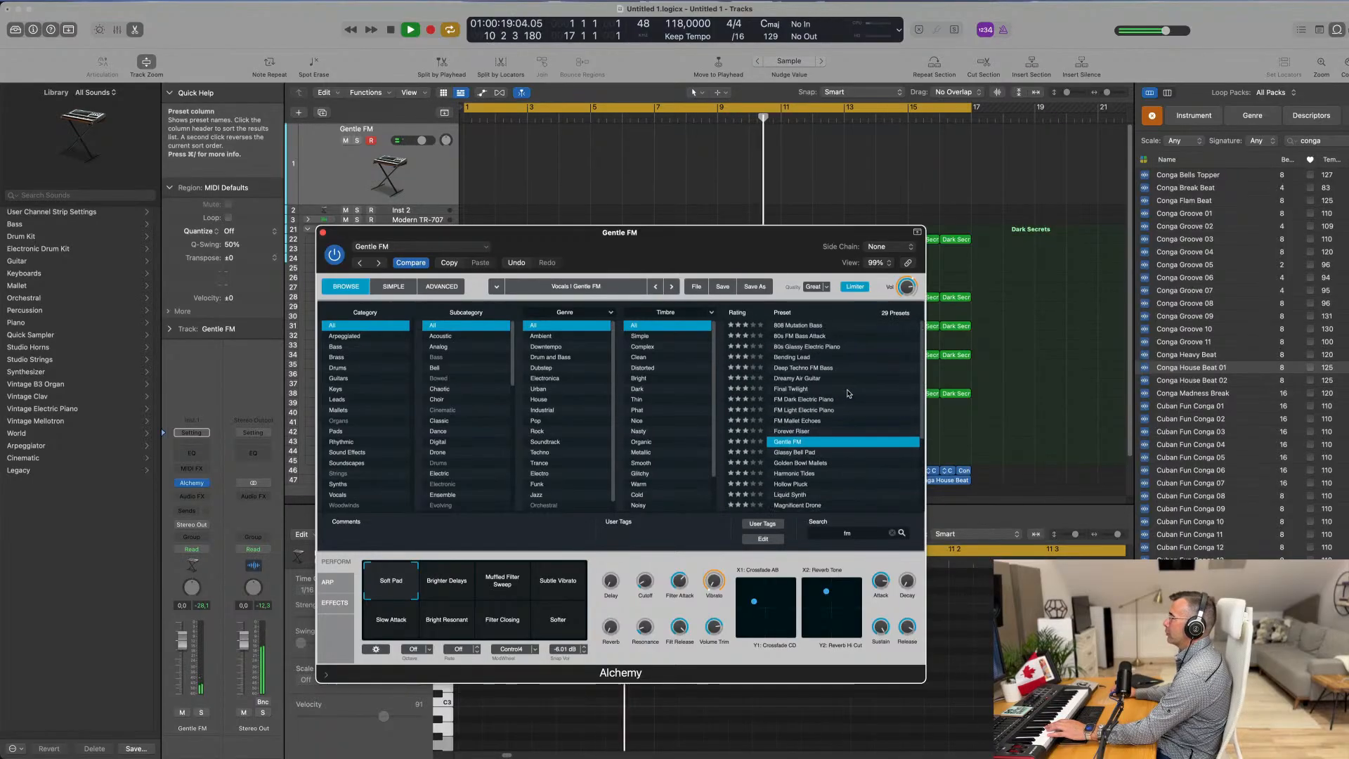
{"action": "left_click", "coordinate": [808, 325]}
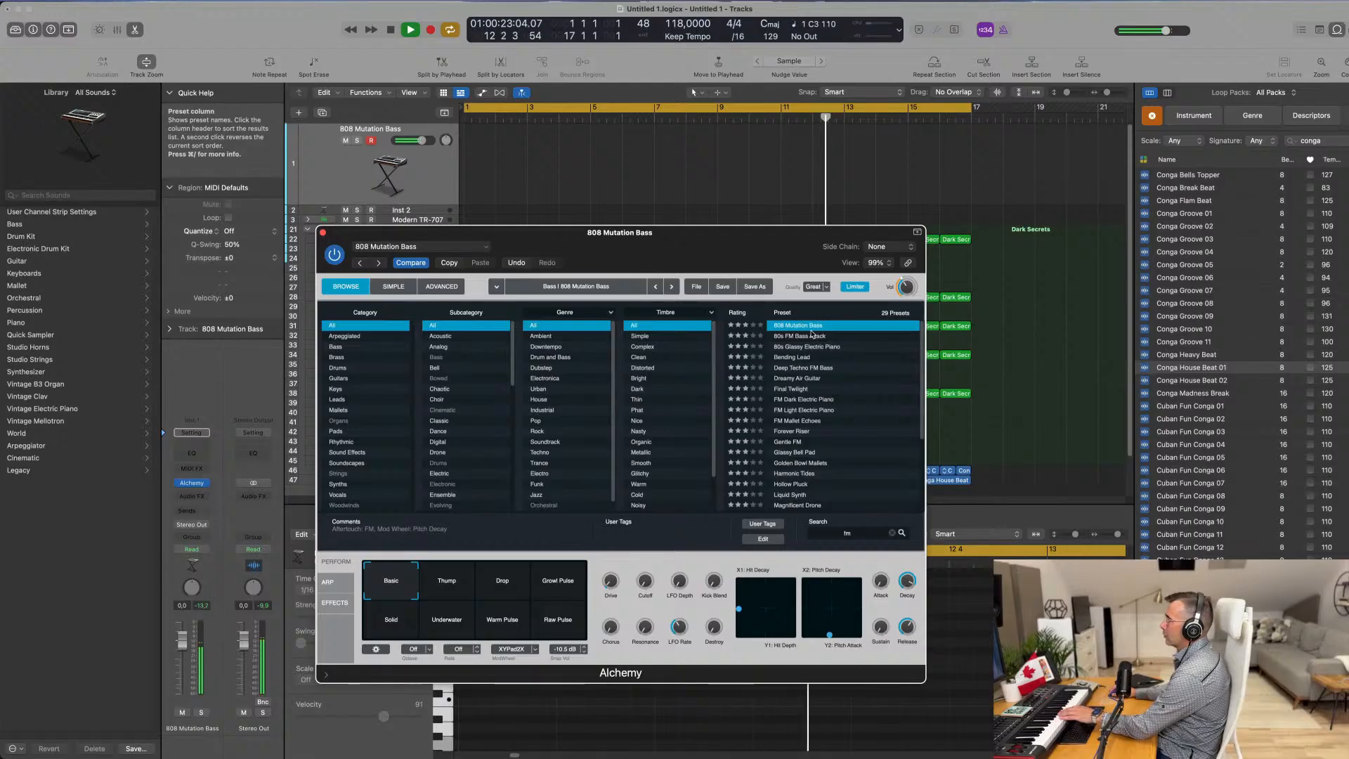
{"action": "left_click", "coordinate": [810, 337]}
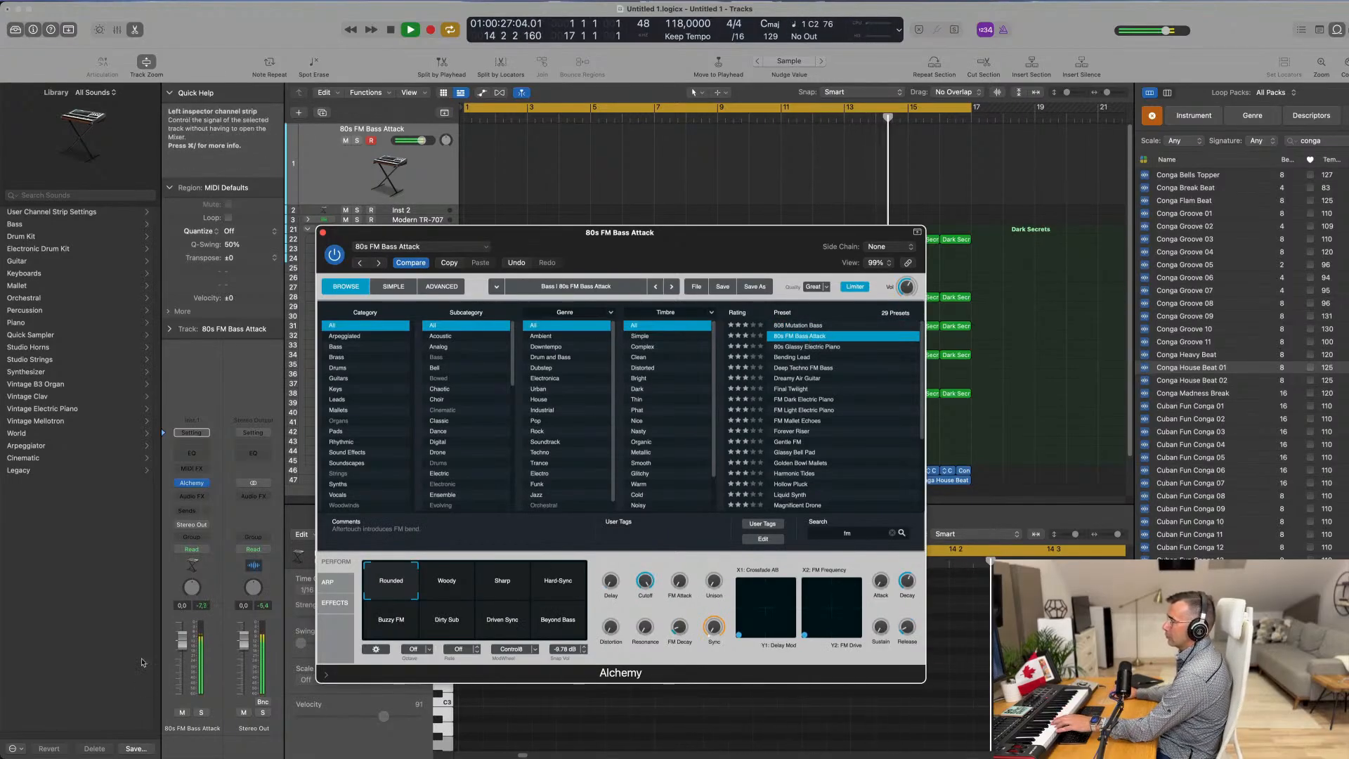
{"action": "left_click", "coordinate": [180, 685]}
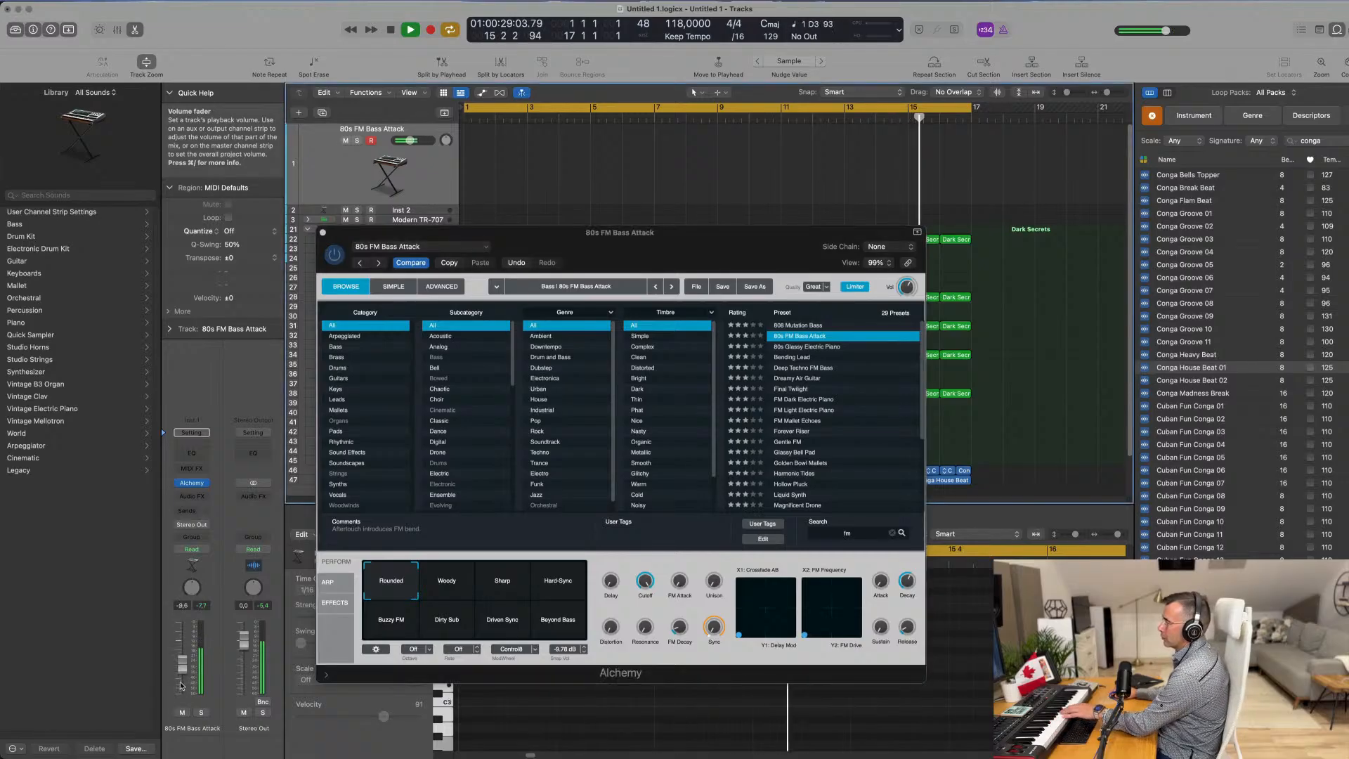
{"action": "left_click_drag", "start_coordinate": [182, 659], "coordinate": [182, 668]}
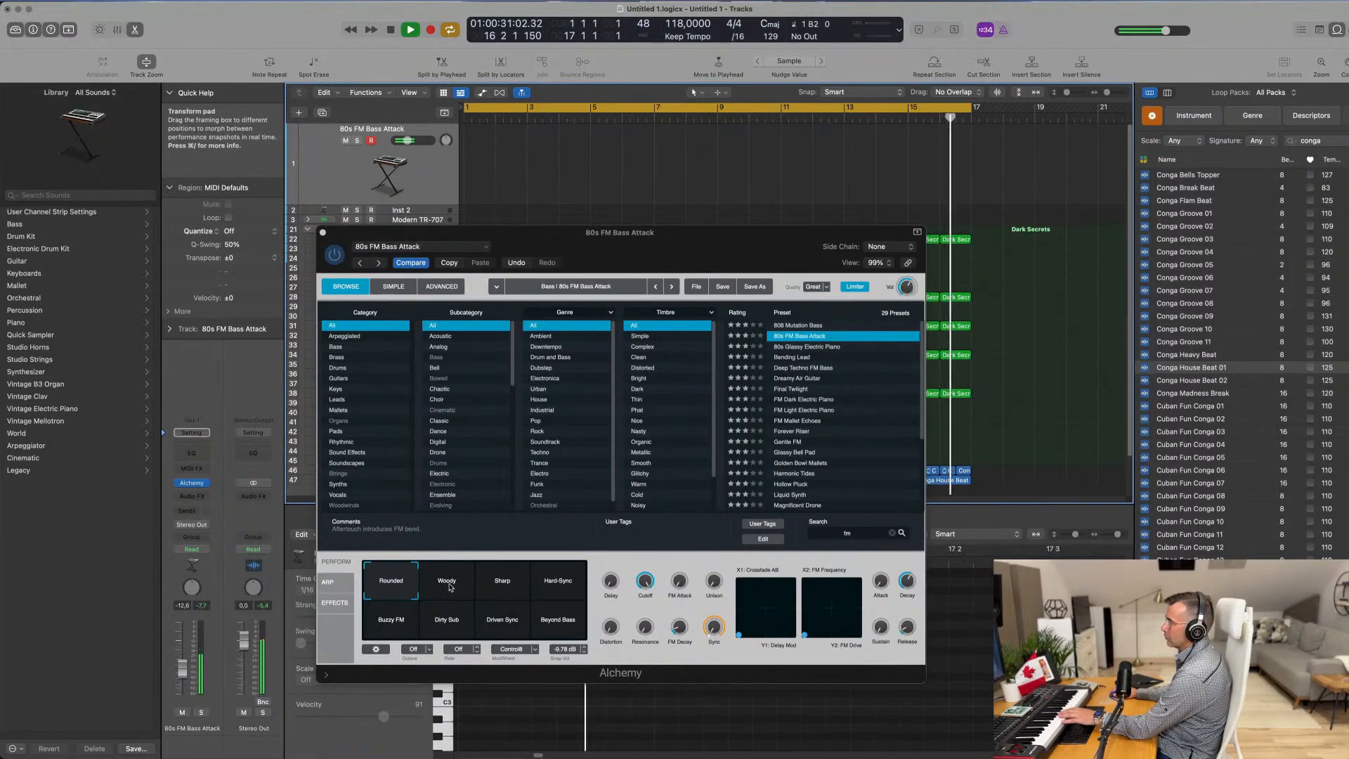
Step: Audition the Woody, Sharp, Buzzy FM, Dirty Sub and Beyond Bass snapshots of 80s FM Bass Attack
{"action": "left_click", "coordinate": [450, 587]}
{"action": "left_click", "coordinate": [507, 588]}
{"action": "left_click", "coordinate": [373, 620]}
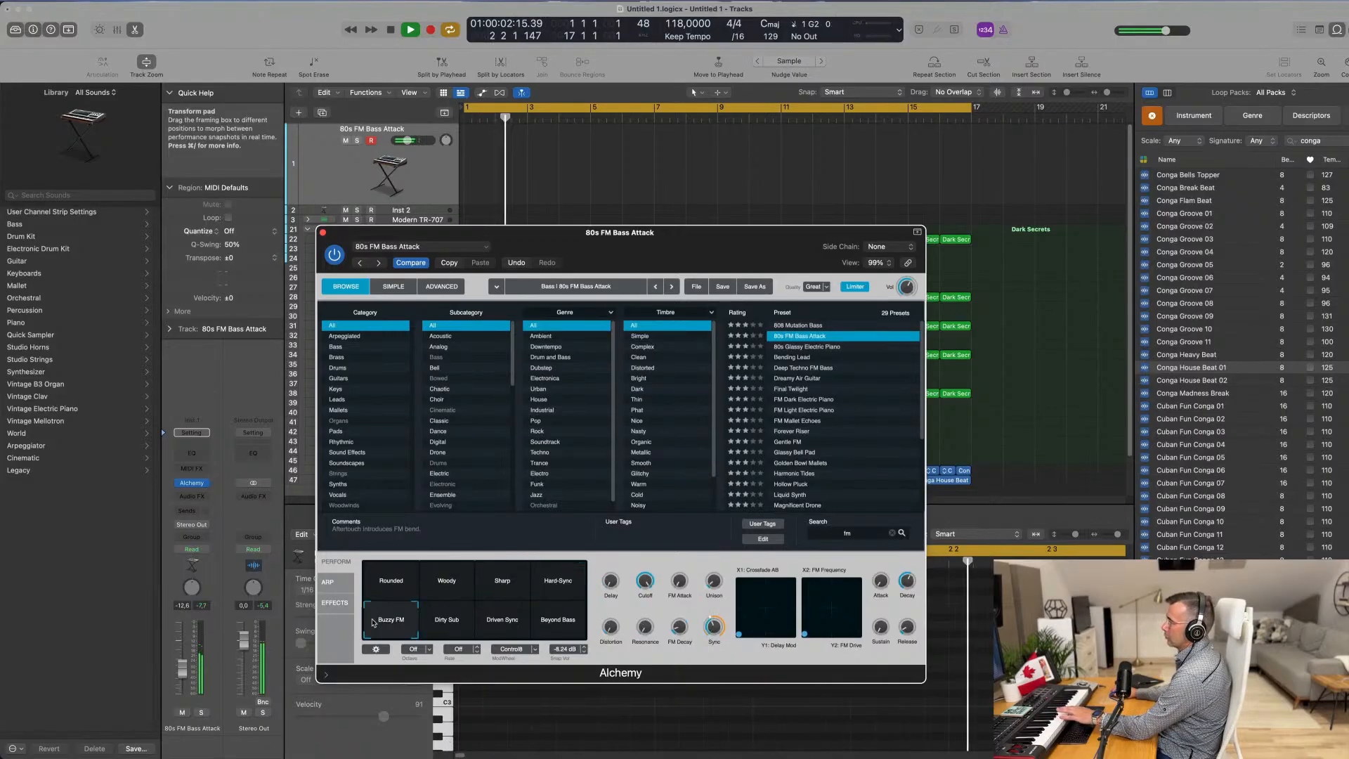
{"action": "left_click", "coordinate": [457, 625]}
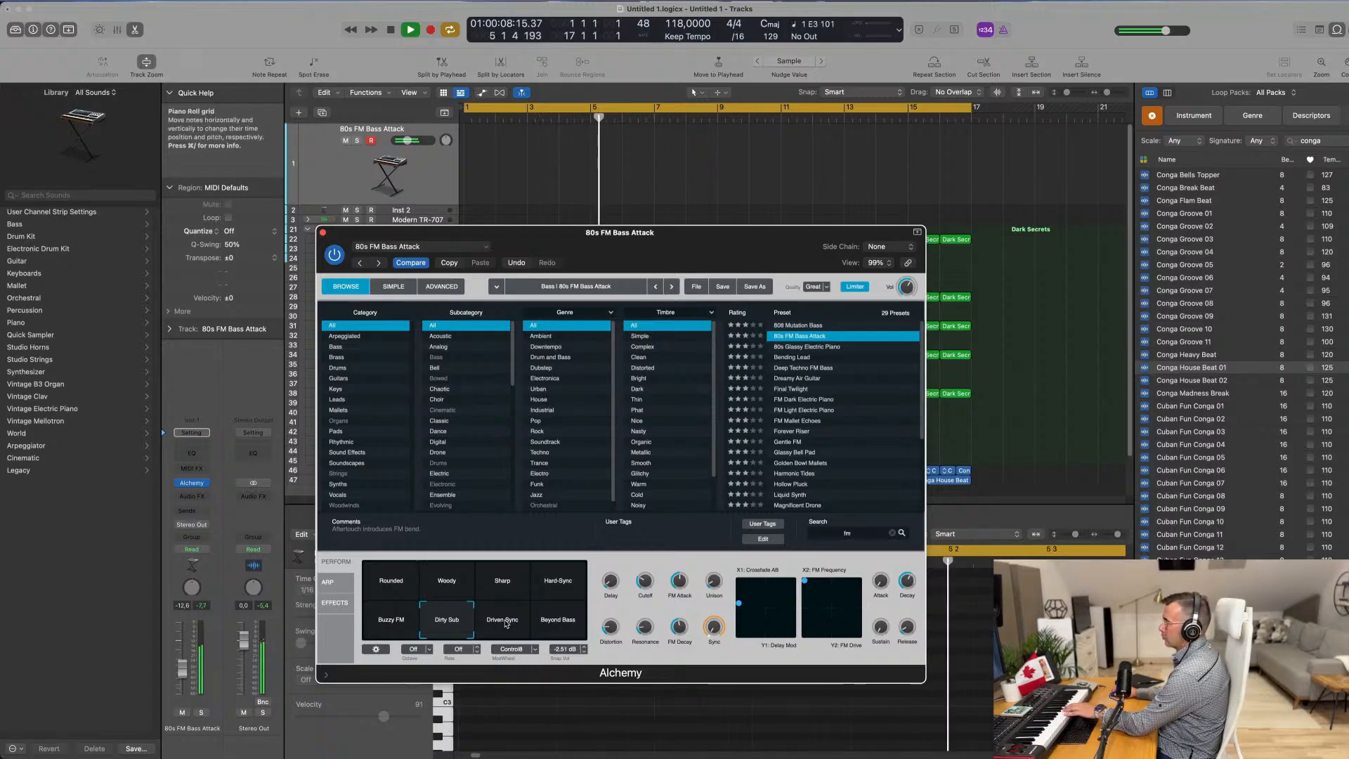
{"action": "left_click", "coordinate": [558, 625]}
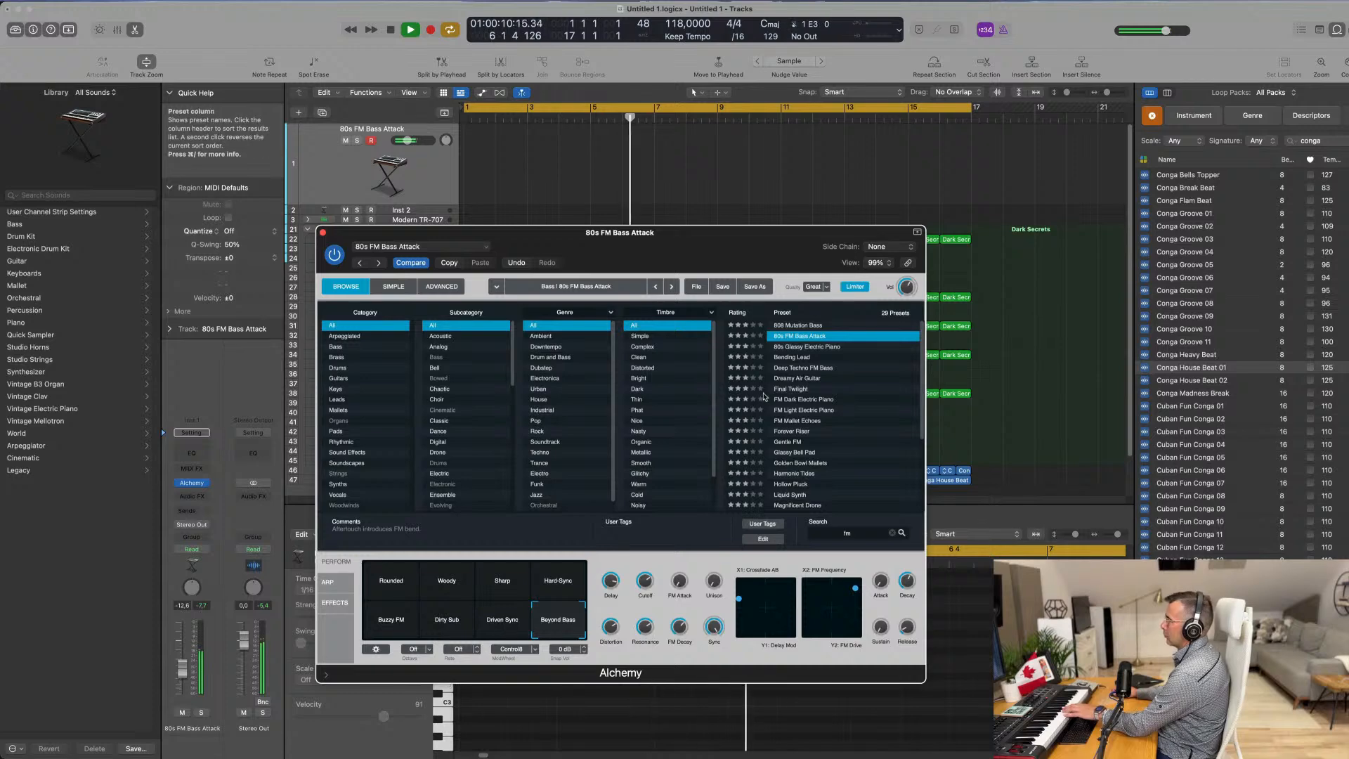
Step: Audition the Forever Riser and Gentle FM presets over the groove
{"action": "scroll", "coordinate": [842, 371], "scroll_direction": "down", "scroll_amount": 3}
{"action": "left_click", "coordinate": [793, 396]}
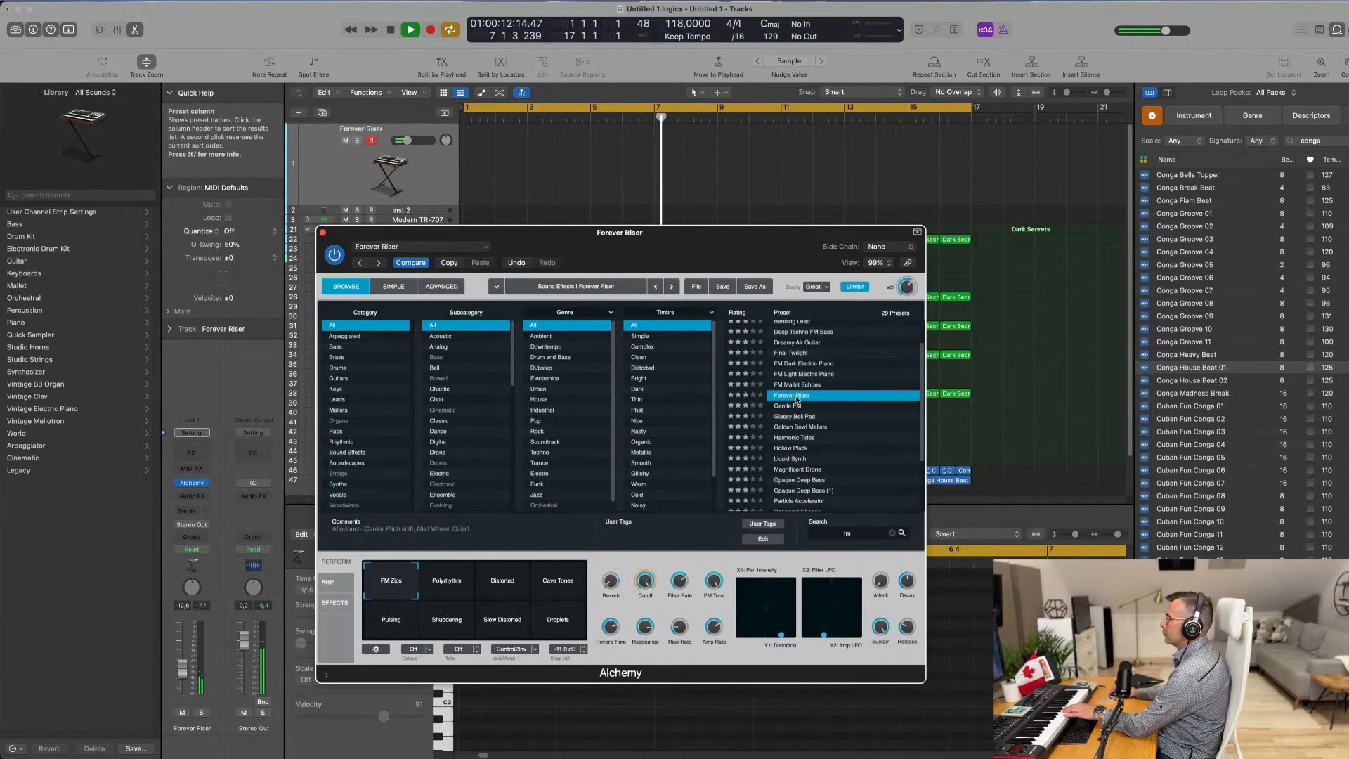
{"action": "left_click", "coordinate": [798, 406]}
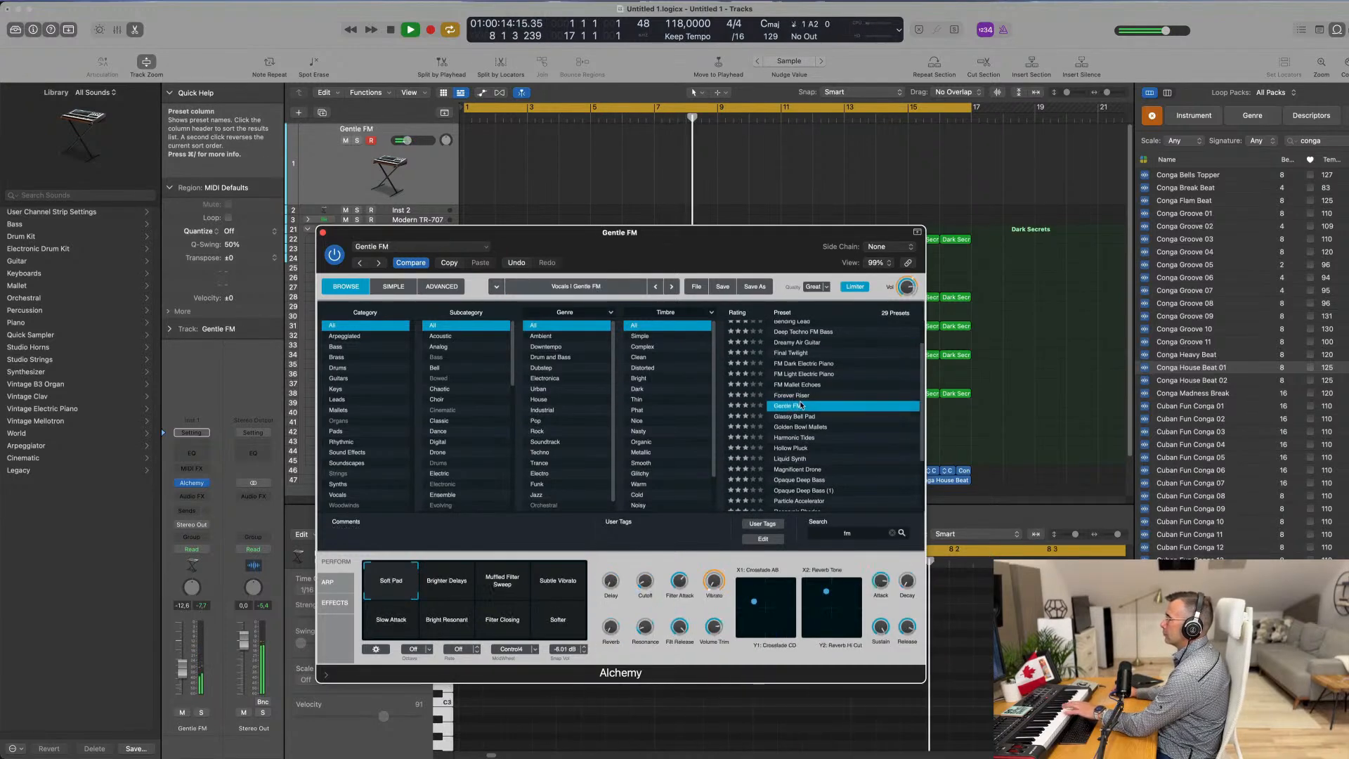
Step: Compare Opaque Deep Bass with Opaque Deep Bass (1), load Opaque Deep Bass and switch it to the Attack snapshot
{"action": "scroll", "coordinate": [820, 414], "scroll_direction": "down", "scroll_amount": 5}
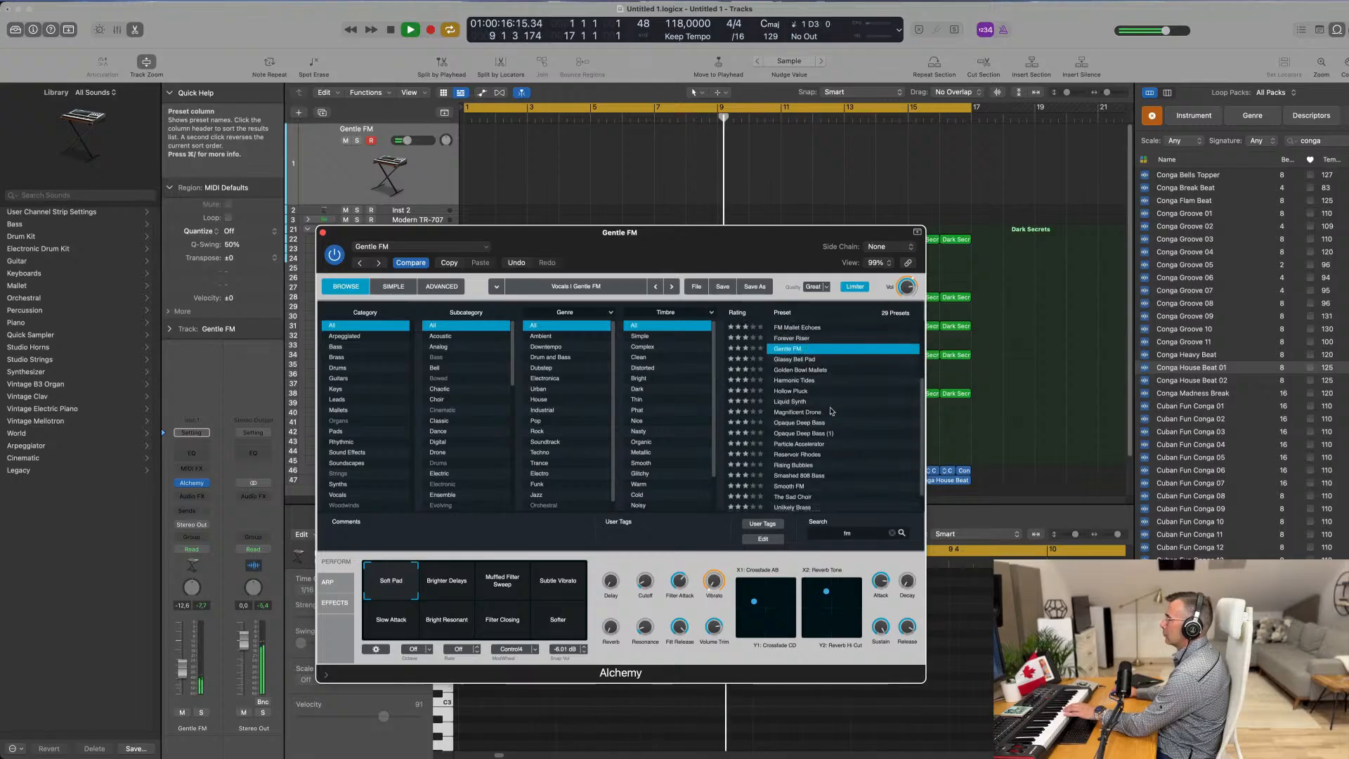
{"action": "left_click", "coordinate": [813, 424]}
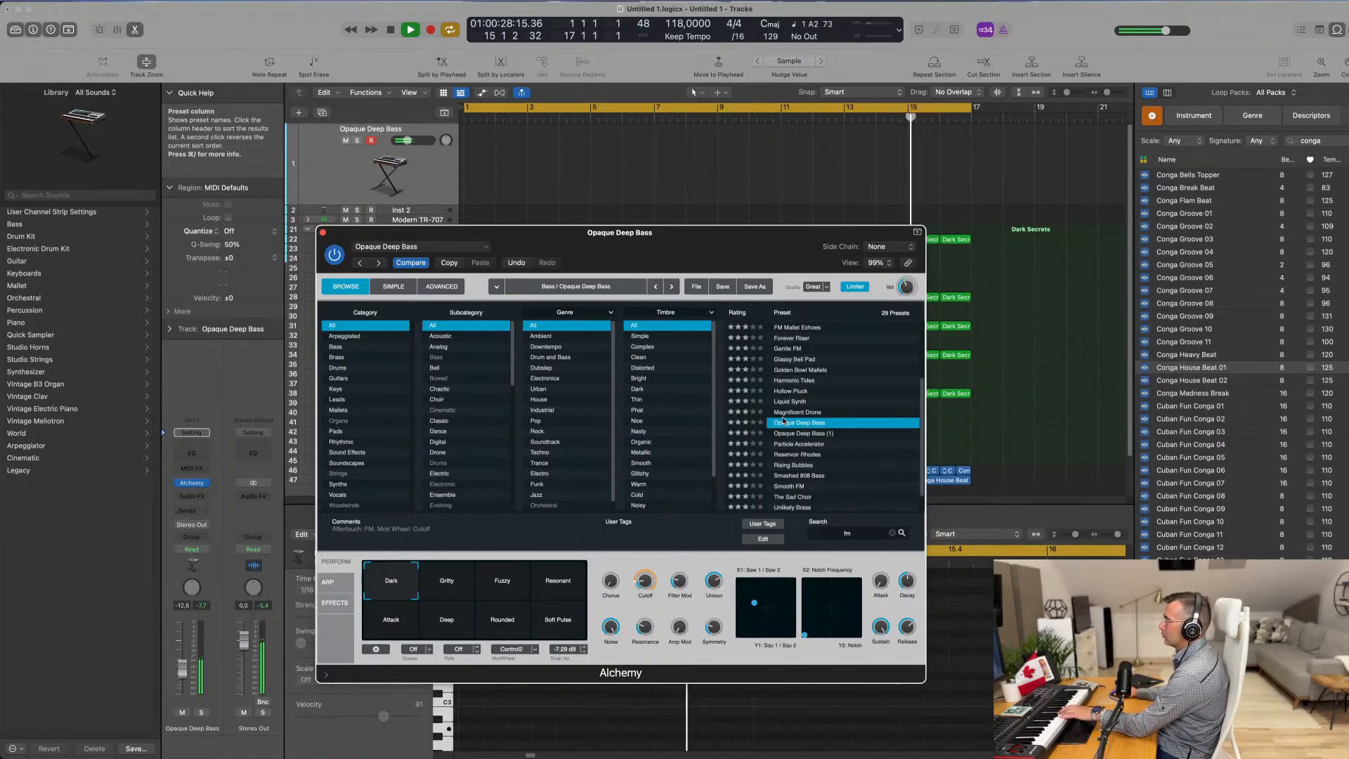
{"action": "left_click", "coordinate": [793, 433]}
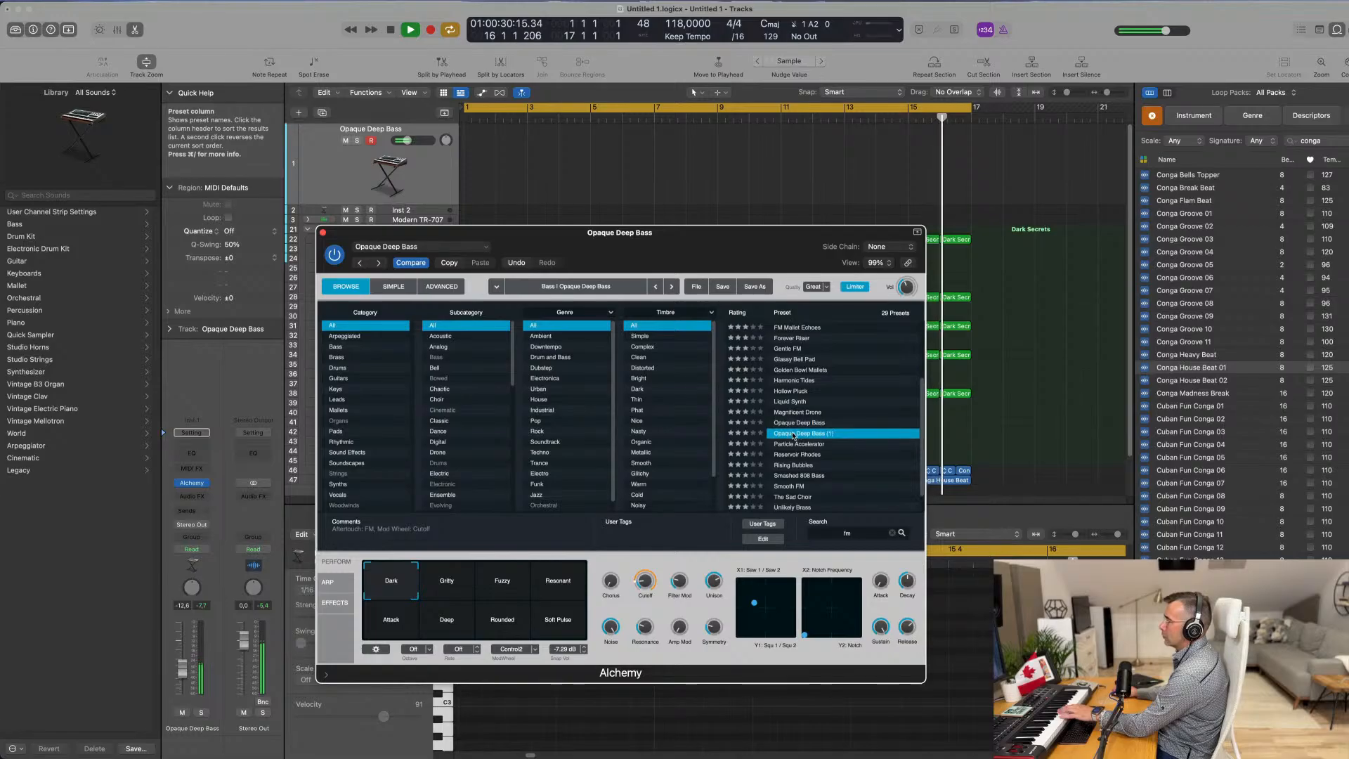
{"action": "left_click", "coordinate": [801, 423]}
{"action": "left_click_drag", "start_coordinate": [391, 581], "coordinate": [390, 627]}
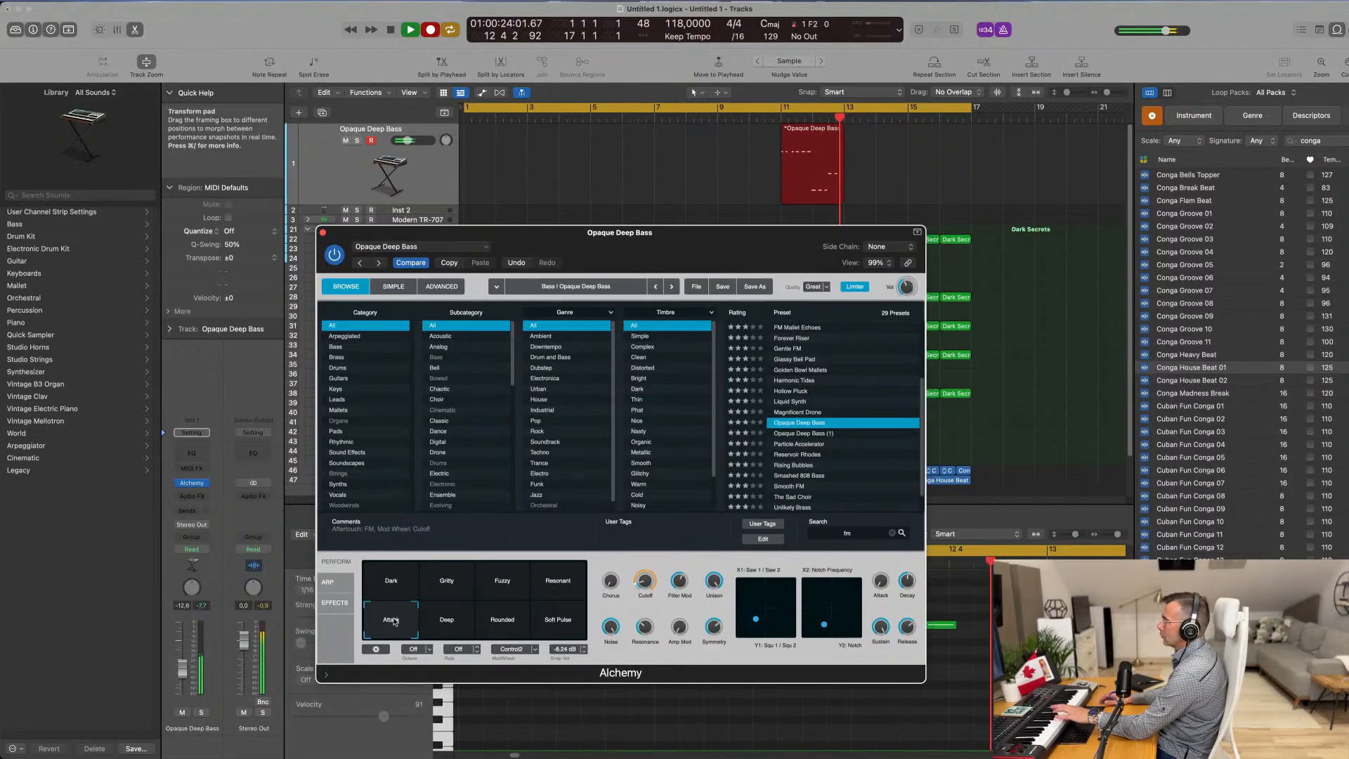
Step: Record a two-bar bass line on the Opaque Deep Bass track and move the recorded region to bar 1
{"action": "key", "text": "space"}
{"action": "left_click_drag", "start_coordinate": [811, 129], "coordinate": [503, 135]}
{"action": "left_click_drag", "start_coordinate": [484, 136], "coordinate": [484, 137]}
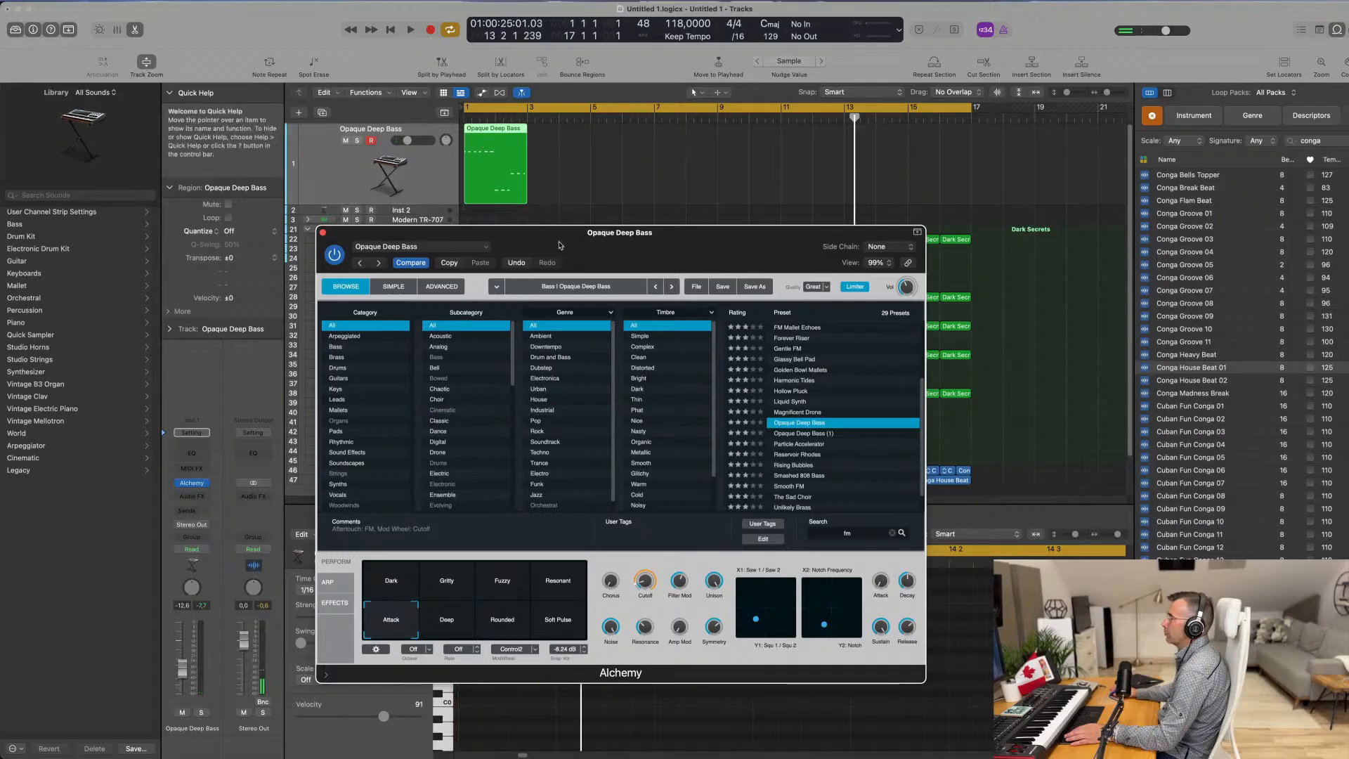
Step: Quantize all notes of the Opaque Deep Bass region to 1/16 notes in the Piano Roll and listen to the result
{"action": "double_click", "coordinate": [496, 135]}
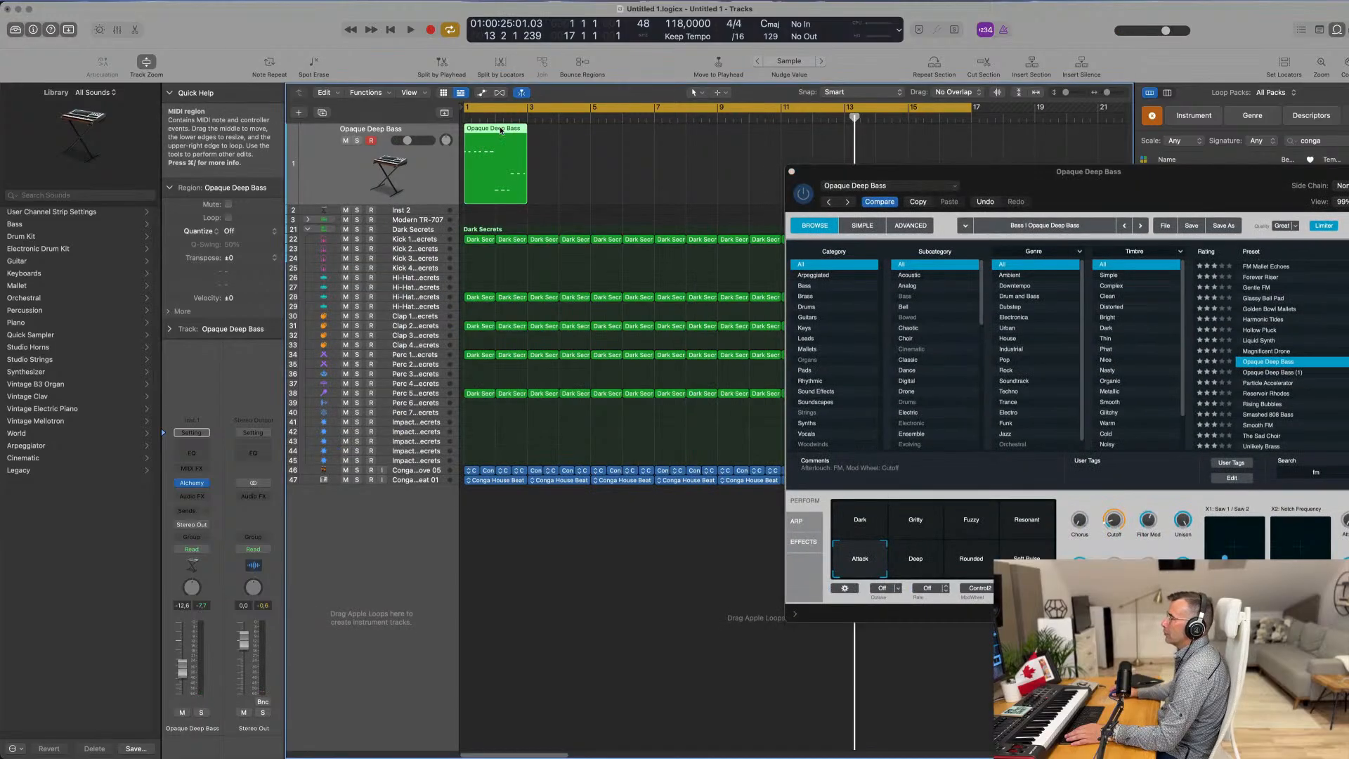
{"action": "double_click", "coordinate": [506, 131]}
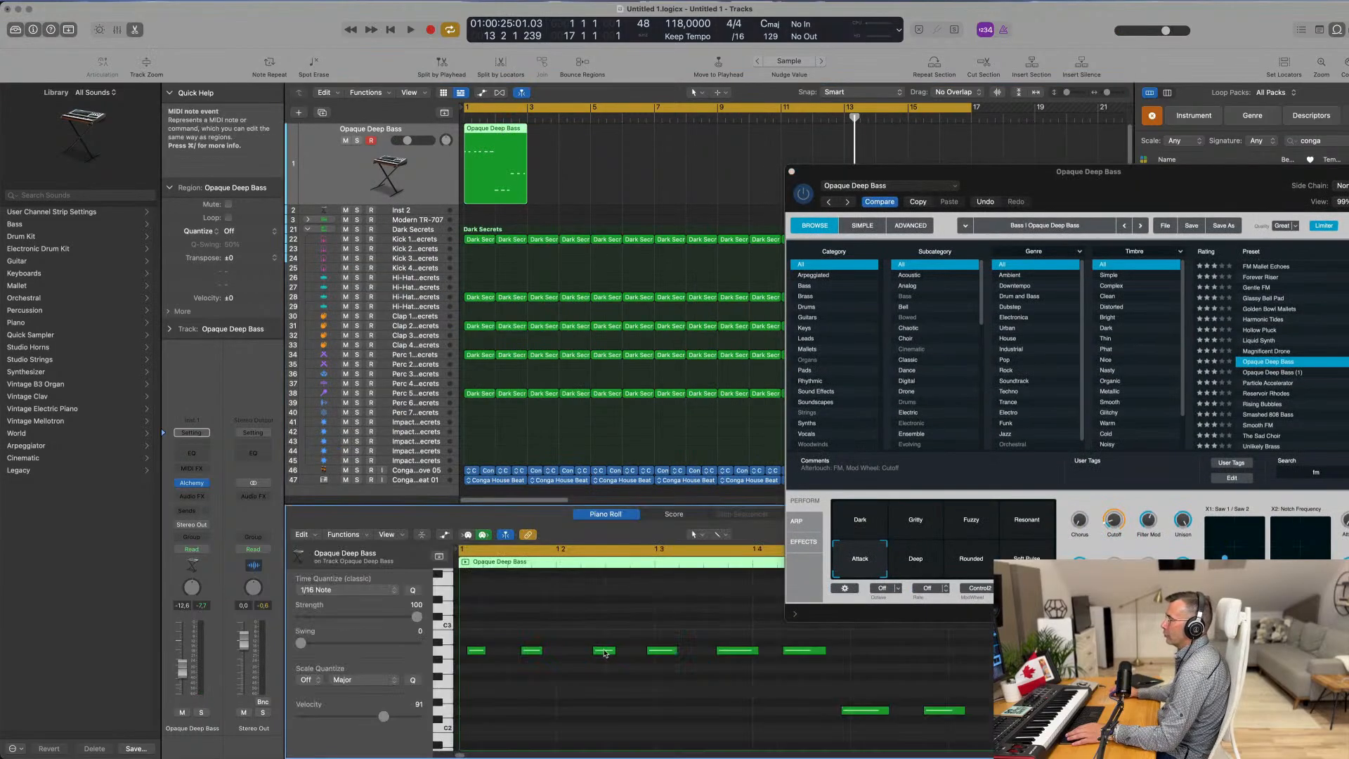
{"action": "key", "text": "super+a"}
{"action": "key", "text": "space"}
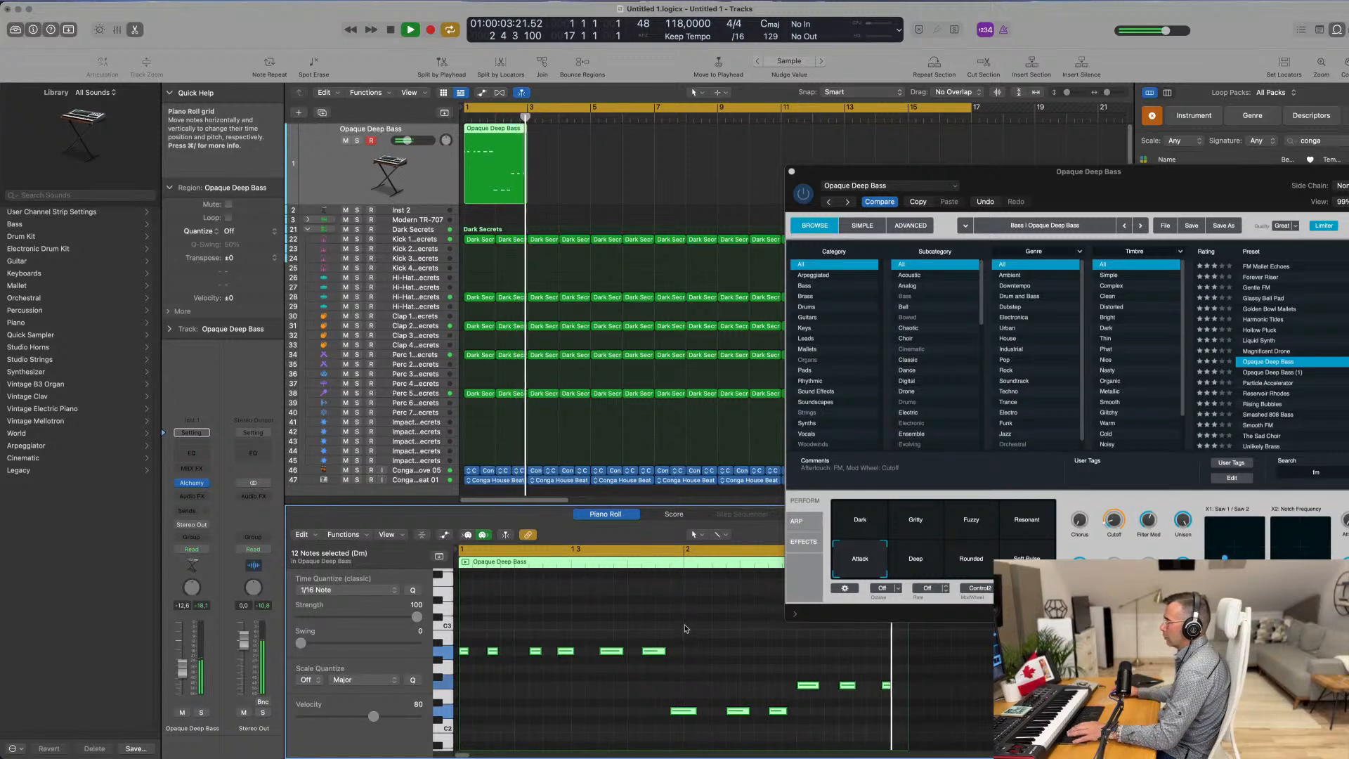
{"action": "left_click", "coordinate": [688, 635]}
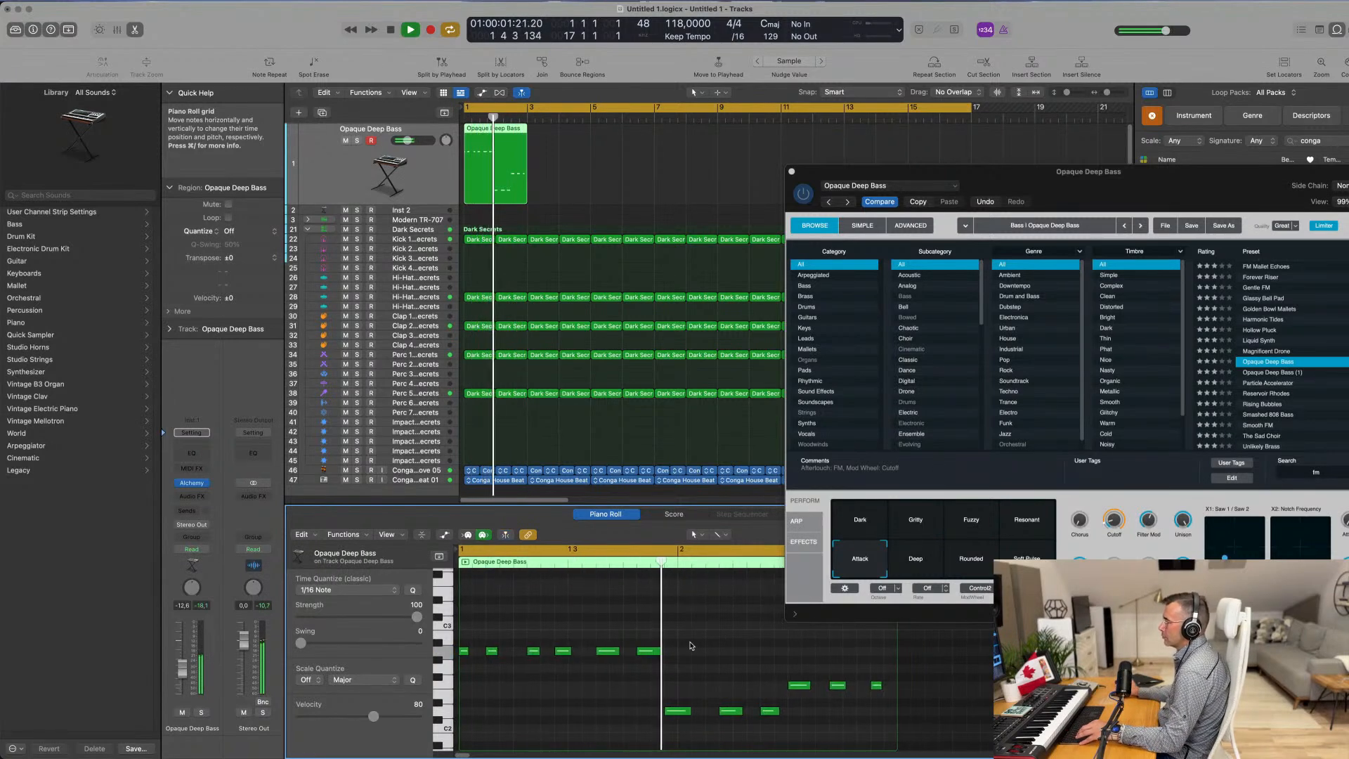
{"action": "key", "text": "space"}
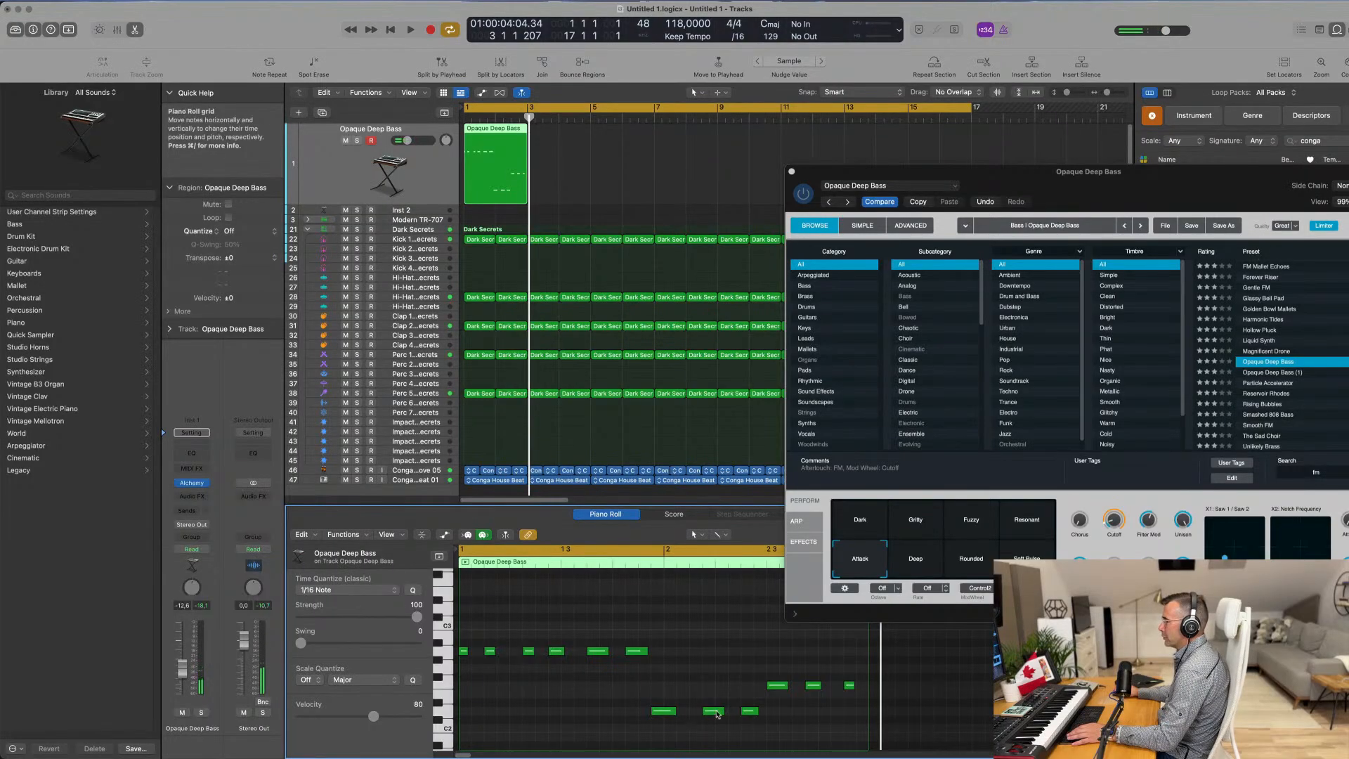
{"action": "key", "text": "space"}
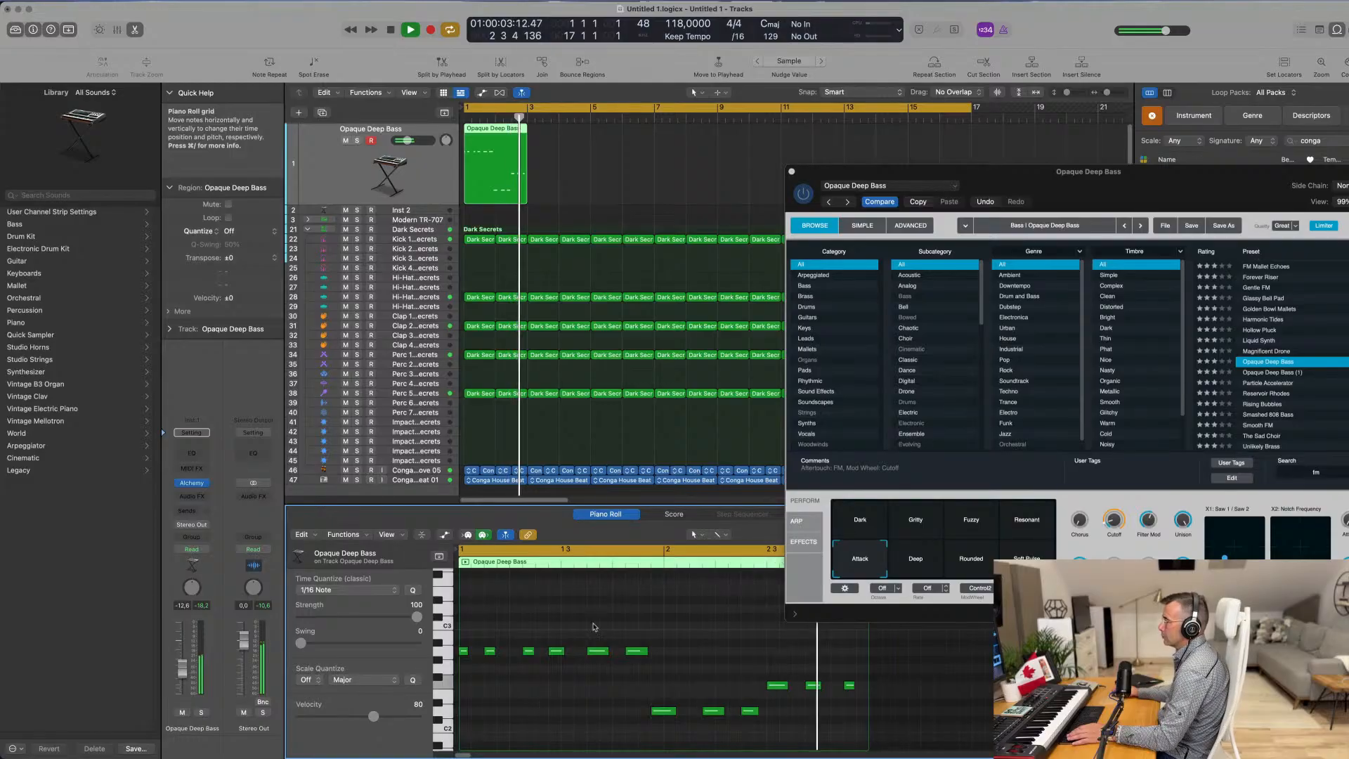
{"action": "key", "text": "space"}
Step: Repeat the two-bar Opaque Deep Bass region once and join both copies into one four-bar region
{"action": "left_click_drag", "start_coordinate": [1058, 189], "coordinate": [1206, 181]}
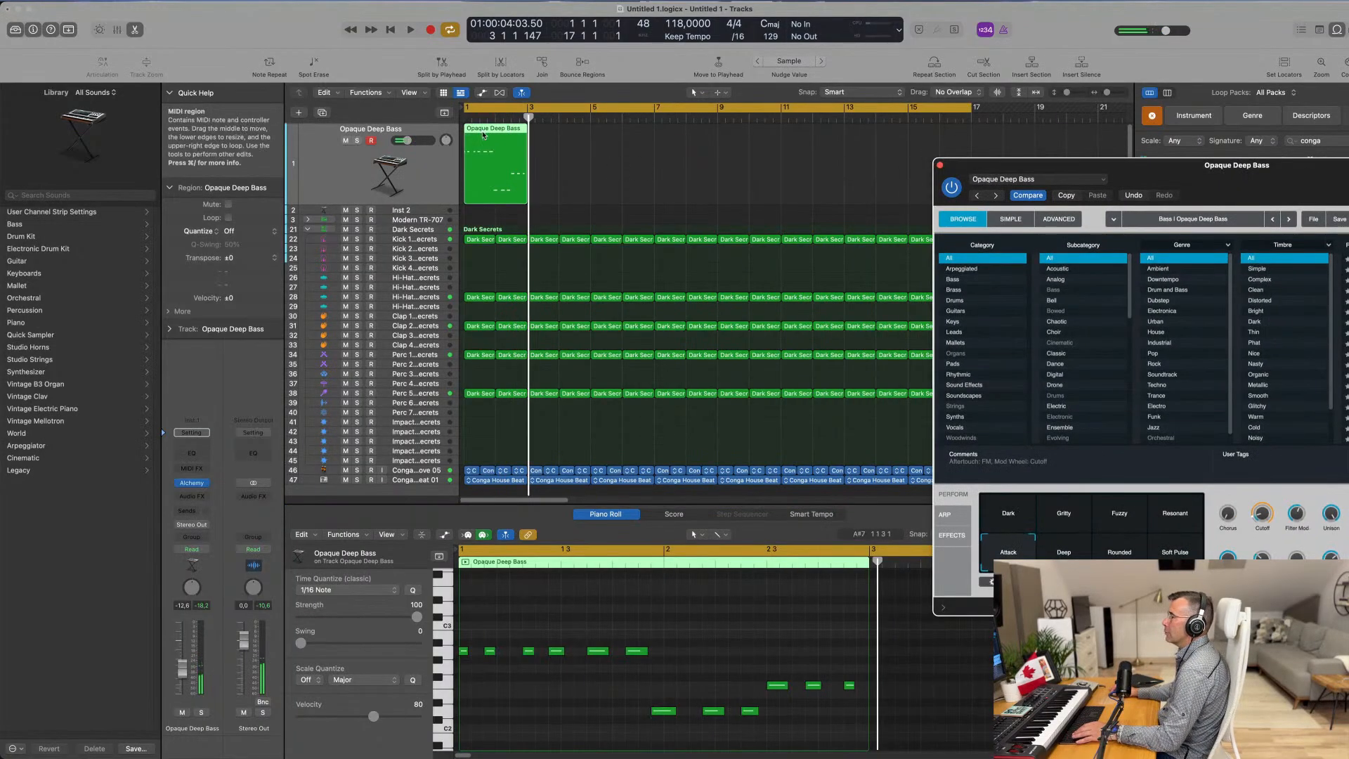
{"action": "left_click", "coordinate": [485, 130]}
{"action": "key", "text": "super+r"}
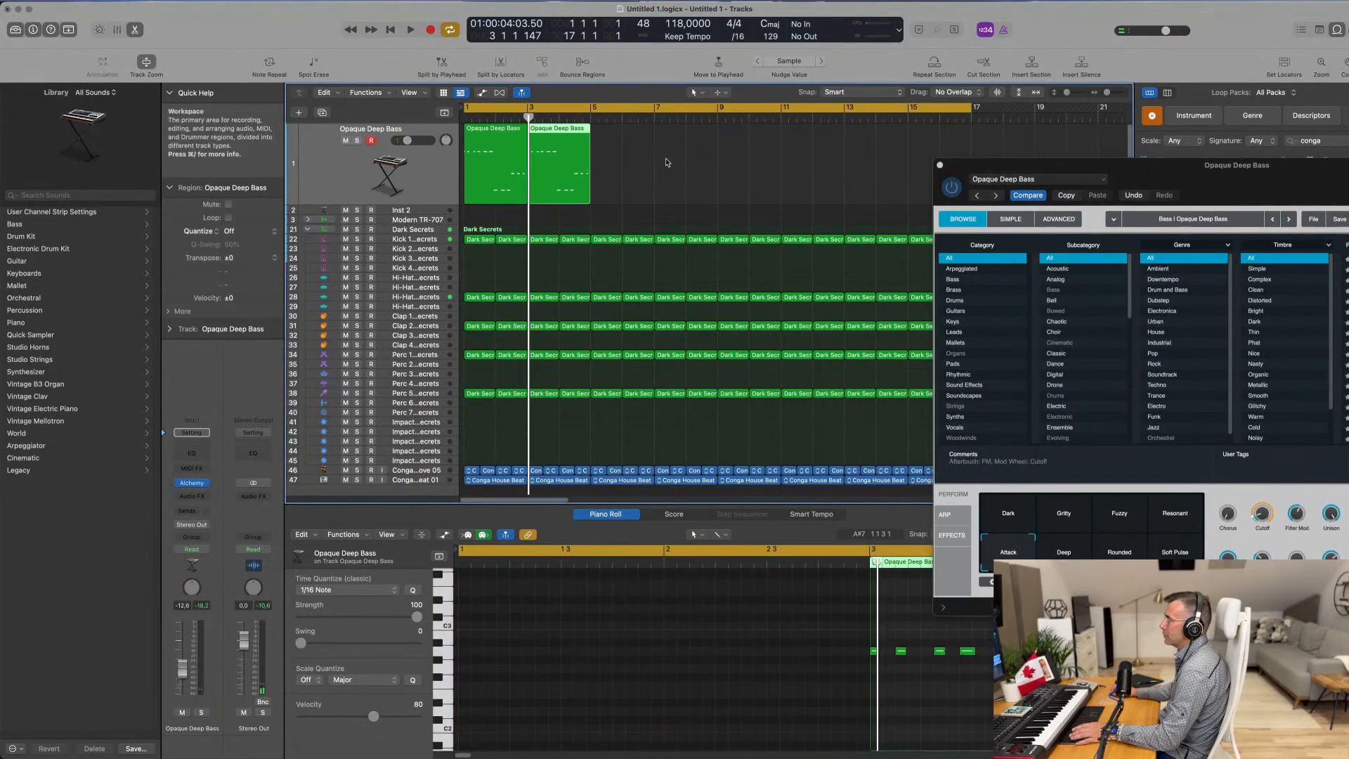
{"action": "left_click", "coordinate": [515, 169], "text": "shift"}
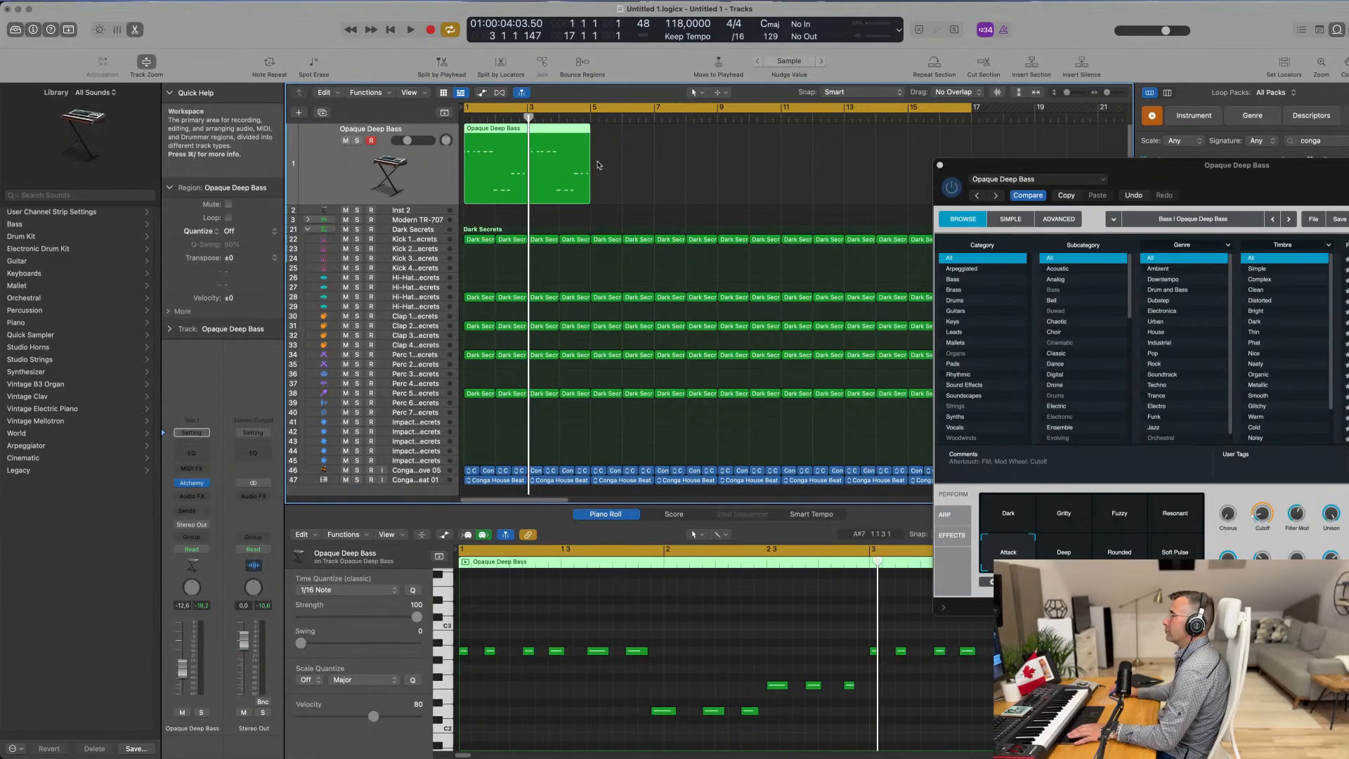
Step: Listen to the joined four-bar bass region with the groove while checking all its notes in the Piano Roll
{"action": "key", "text": "space"}
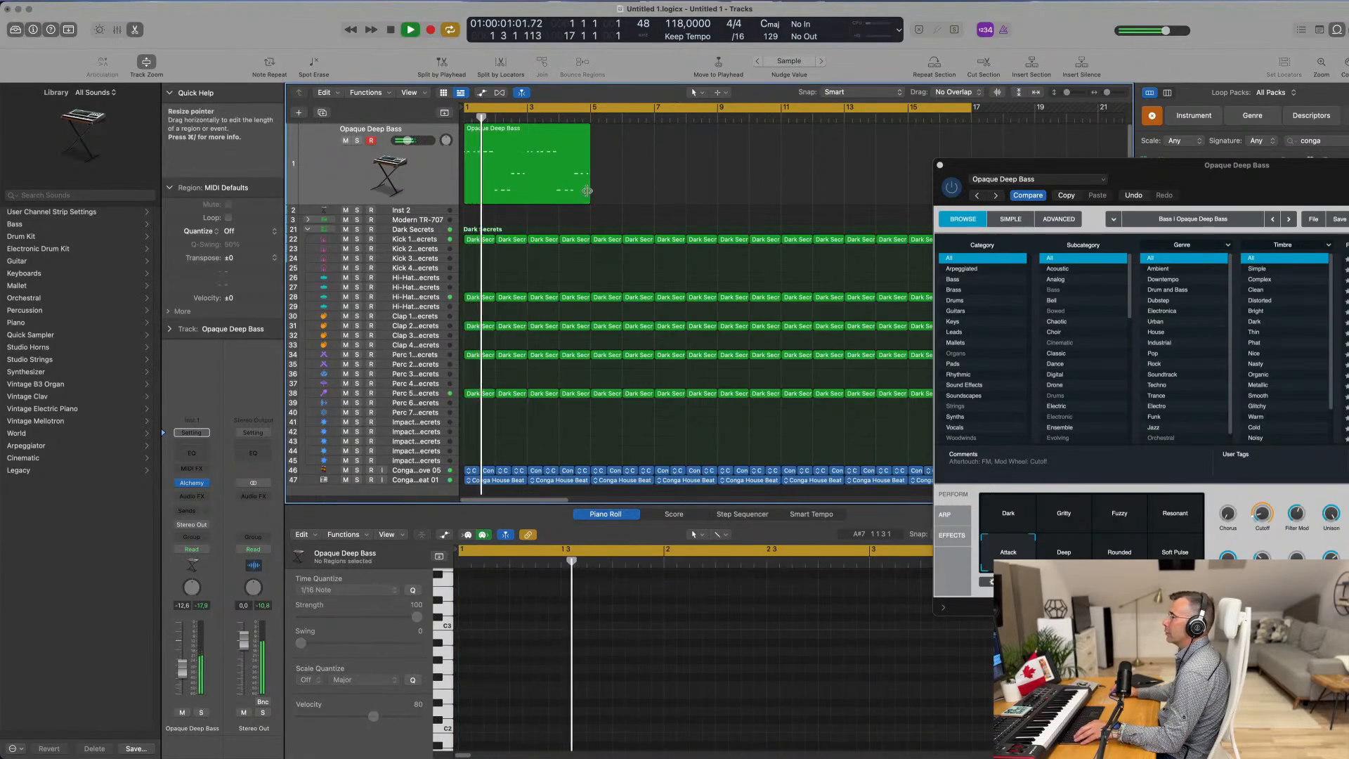
{"action": "key", "text": "super+Left"}
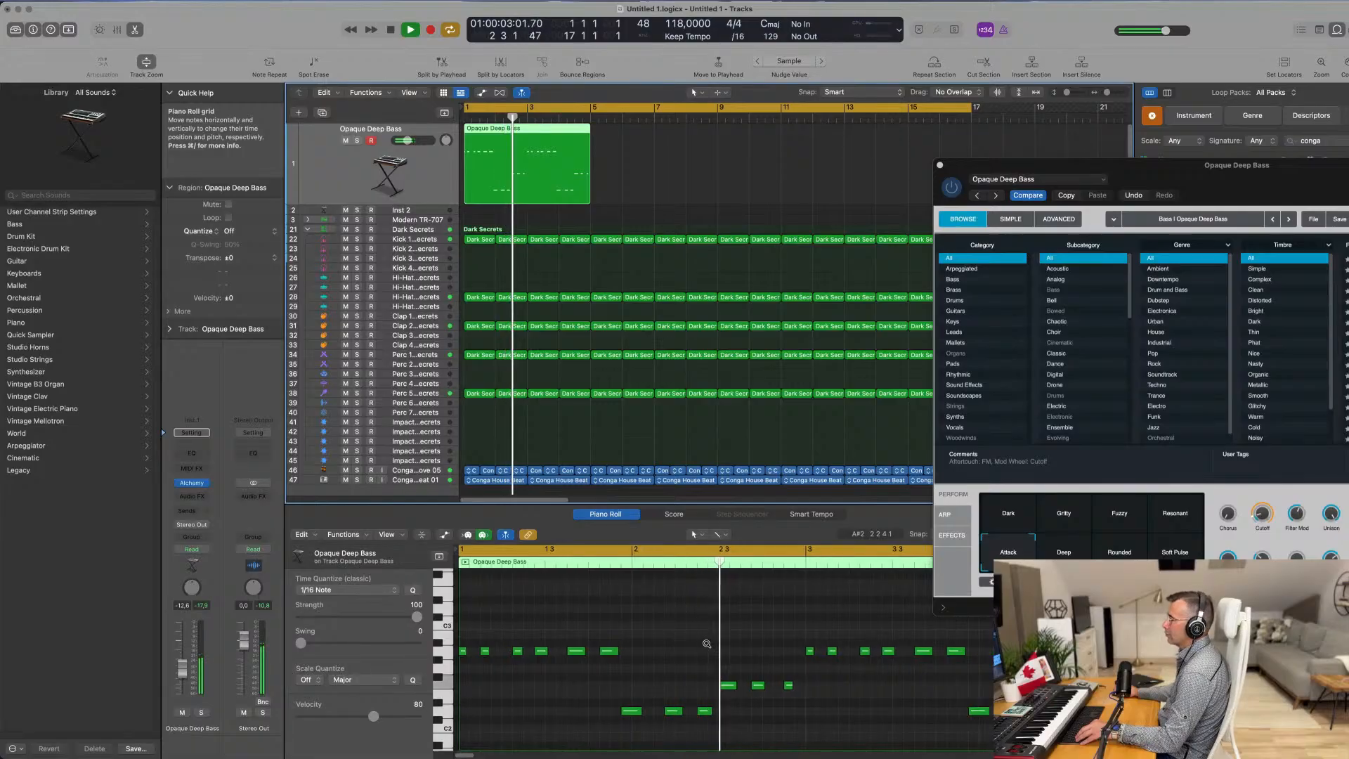
{"action": "key", "text": "super+Left"}
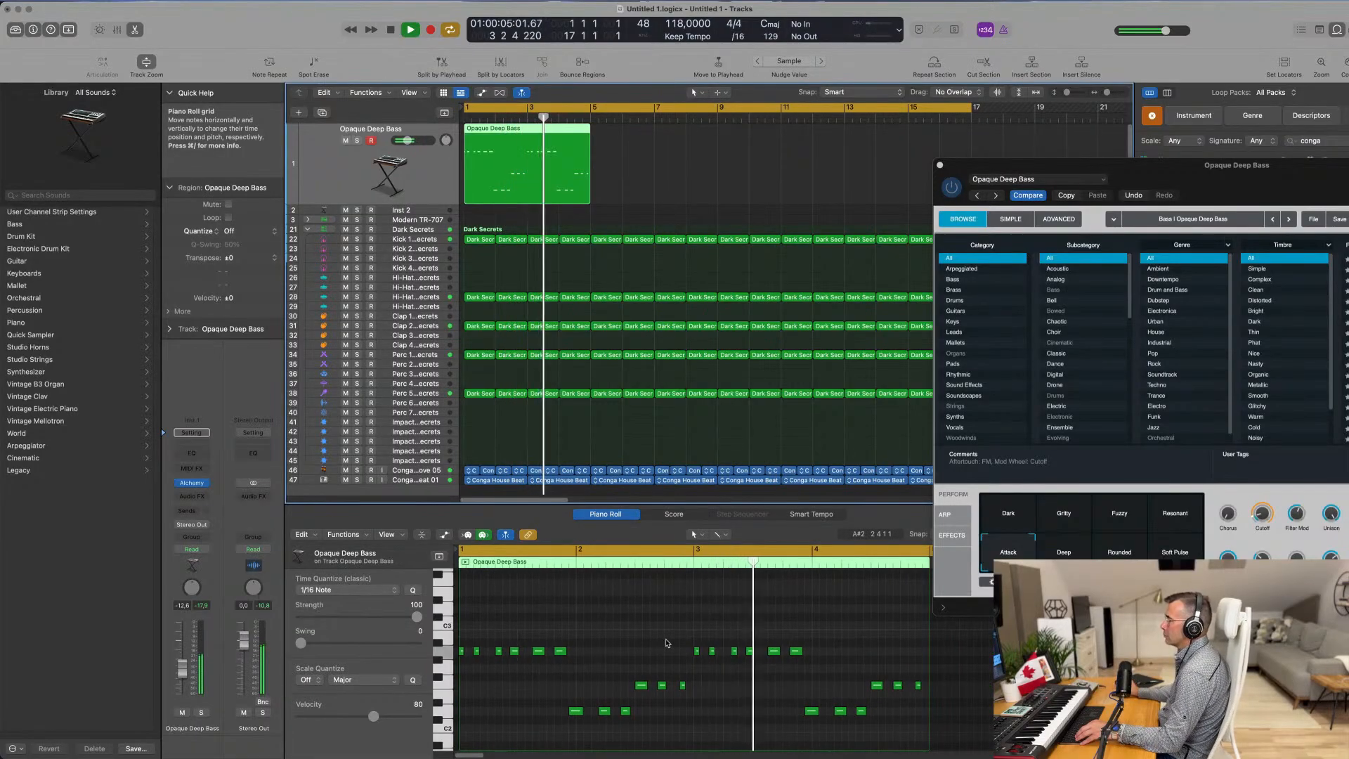
{"action": "left_click_drag", "start_coordinate": [1291, 171], "coordinate": [1140, 204]}
{"action": "key", "text": "space"}
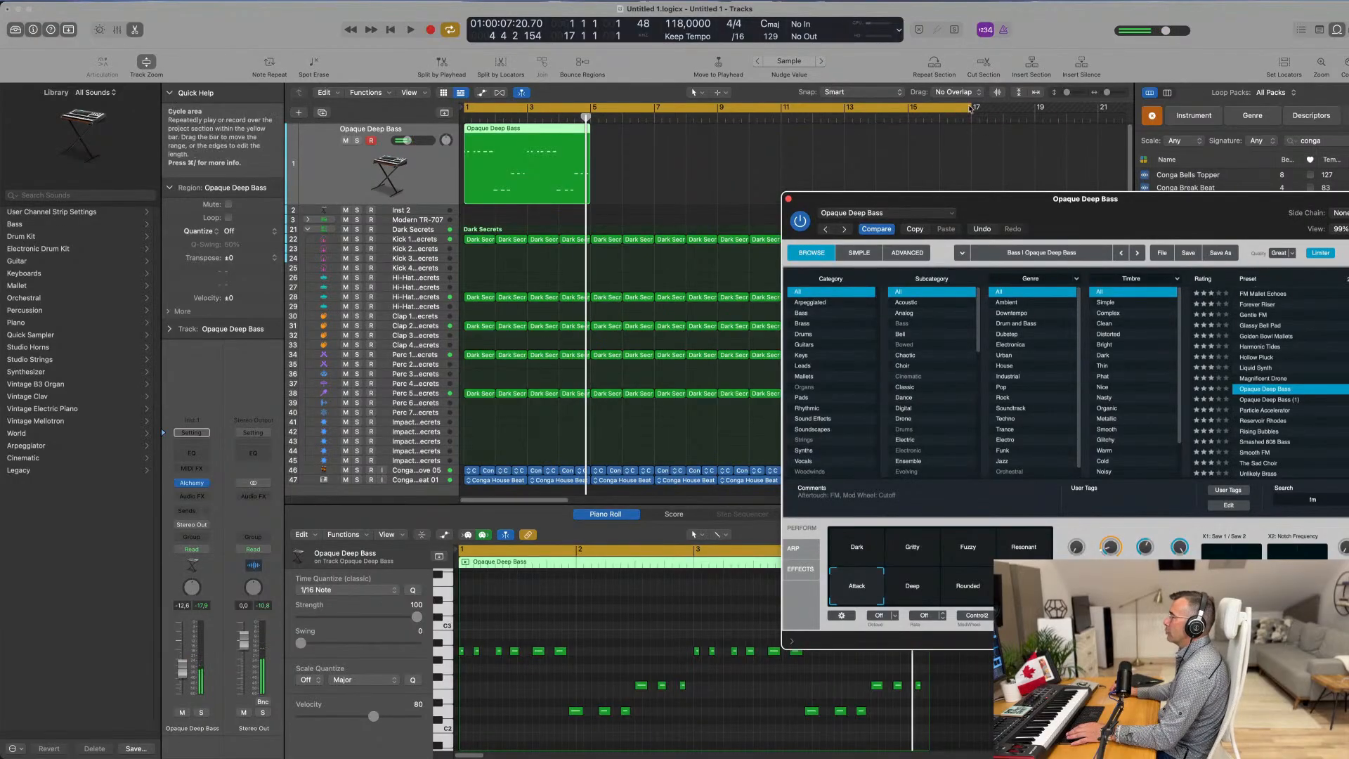
Step: Repeat the four-bar Opaque Deep Bass region three times so the bass line fills all 16 bars
{"action": "left_click", "coordinate": [524, 127]}
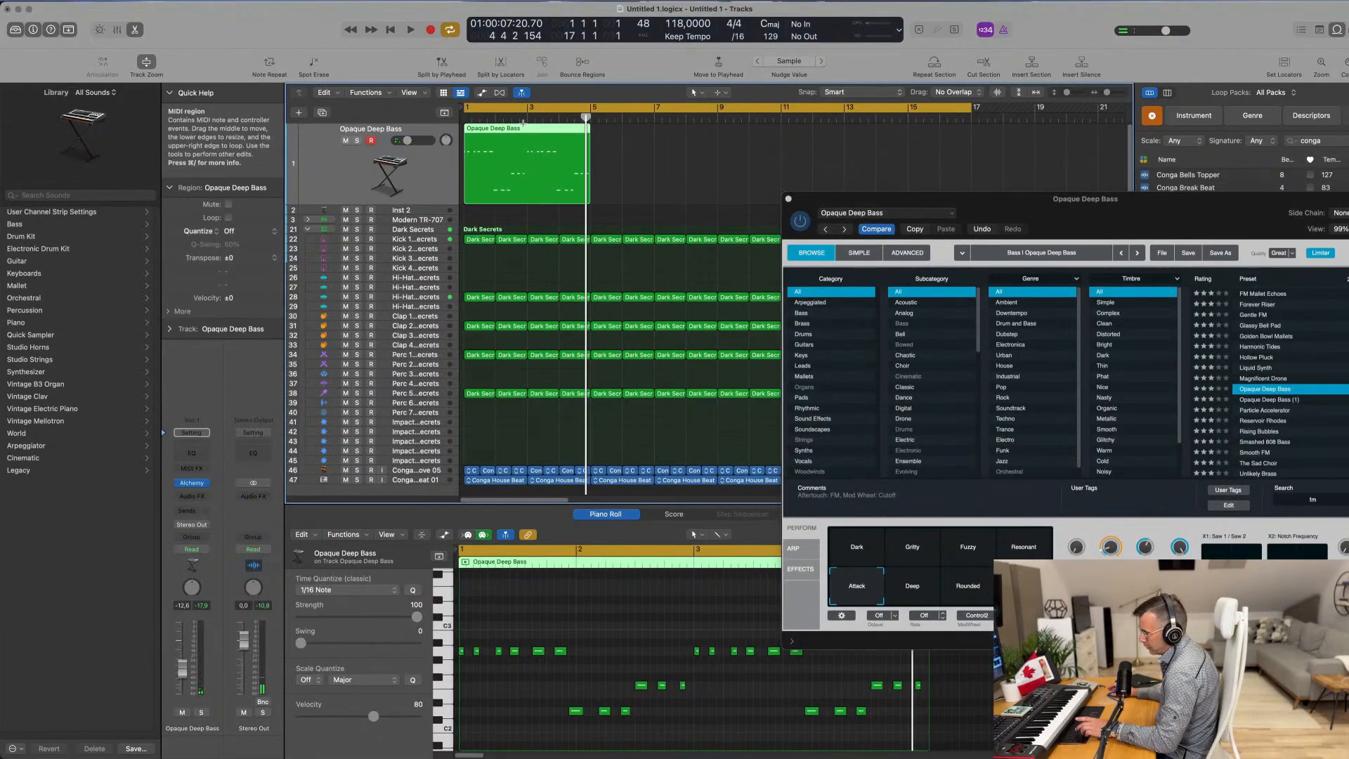
{"action": "key", "text": "super+r"}
{"action": "key", "text": "super+r"}
{"action": "key", "text": "super+r"}
Step: Show the Smart Controls and compare Alchemy's Deep, Rounded, Soft Pulse and Attack snapshots on the bass during playback, ending on Attack
{"action": "left_click_drag", "start_coordinate": [1092, 200], "coordinate": [802, 161]}
{"action": "key", "text": "space"}
{"action": "key", "text": "b"}
{"action": "left_click", "coordinate": [622, 553]}
{"action": "left_click", "coordinate": [675, 553]}
{"action": "left_click", "coordinate": [738, 550]}
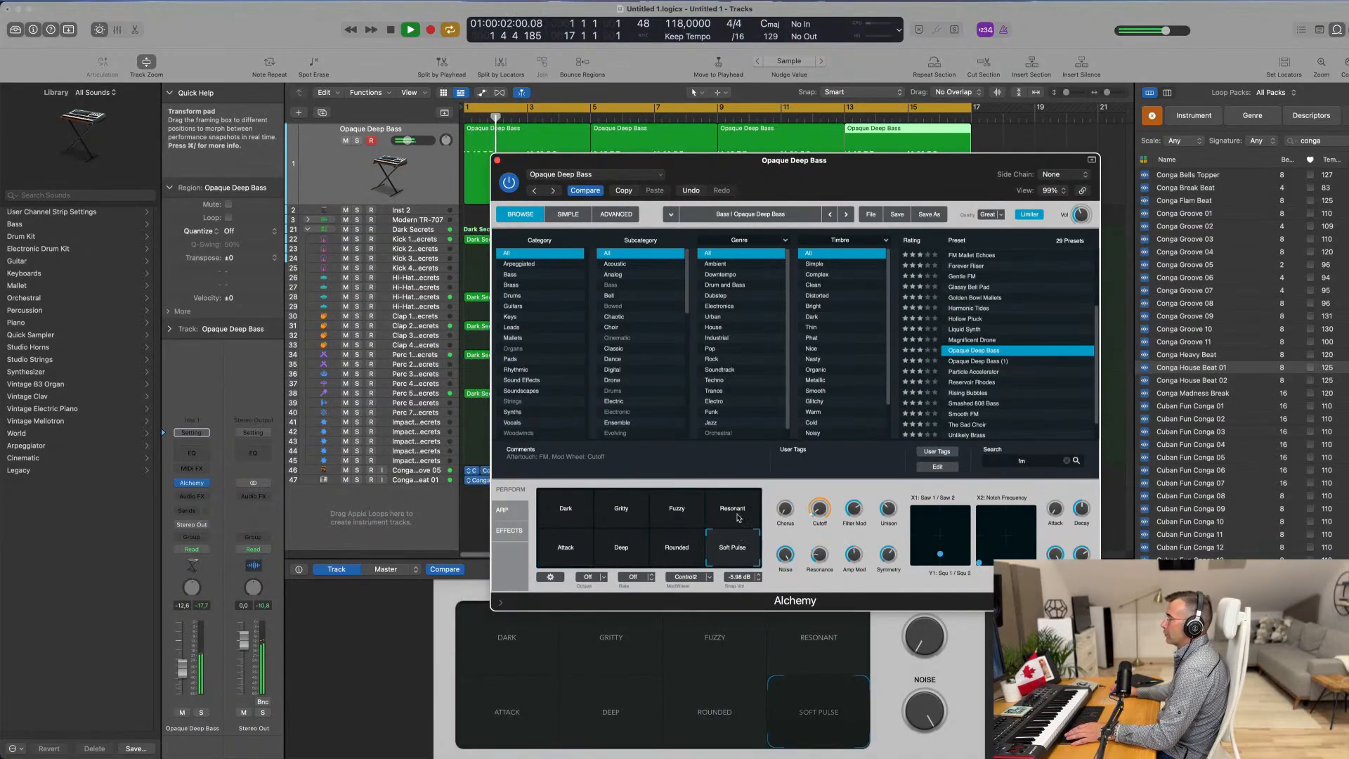
{"action": "left_click", "coordinate": [566, 547]}
{"action": "left_click_drag", "start_coordinate": [829, 161], "coordinate": [968, 175]}
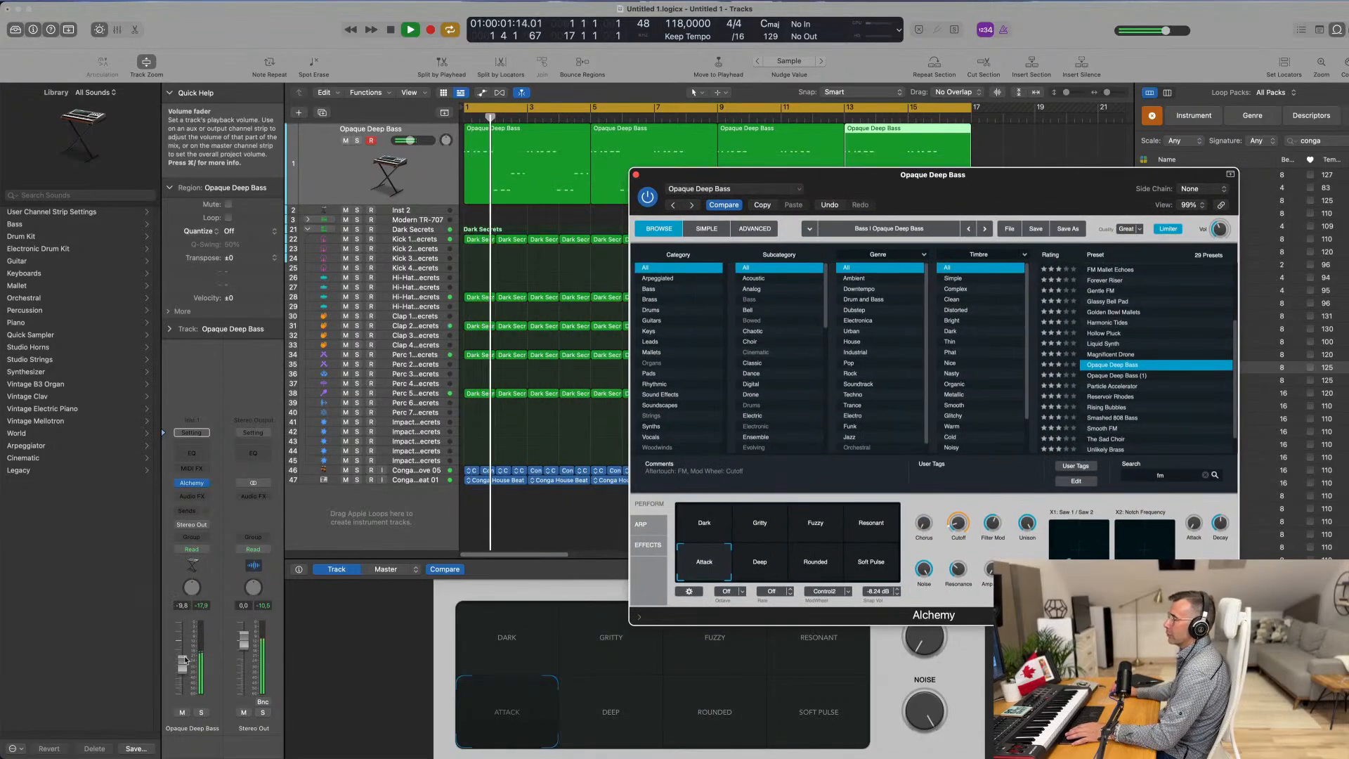
Step: Raise the Opaque Deep Bass track volume to about -8.6 dB and set the Alchemy cutoff to 12.2 %
{"action": "left_click_drag", "start_coordinate": [185, 660], "coordinate": [185, 658]}
{"action": "key", "text": "Return"}
{"action": "left_click_drag", "start_coordinate": [953, 526], "coordinate": [956, 523]}
{"action": "left_click_drag", "start_coordinate": [772, 175], "coordinate": [545, 352]}
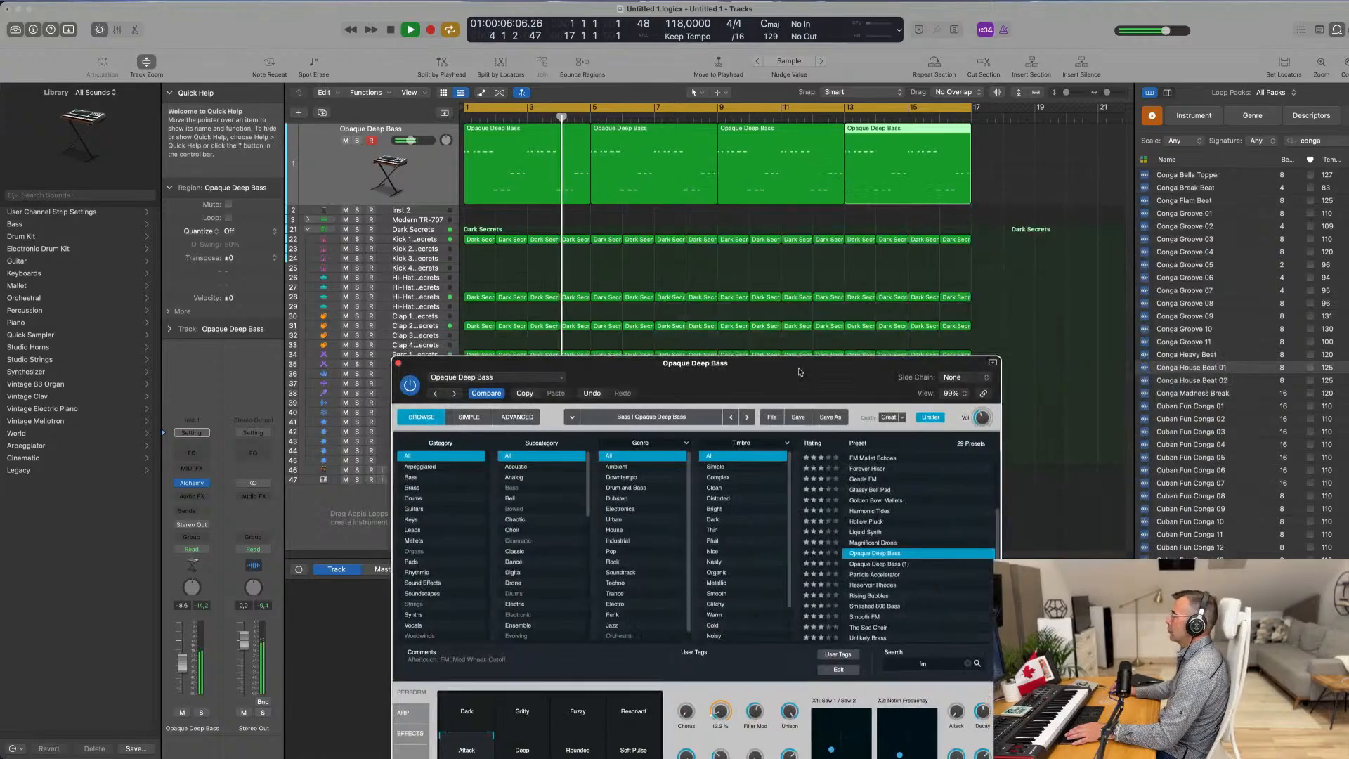
Step: Hide the Loop Browser, duplicate the Opaque Deep Bass track and copy its first four-bar region onto the duplicate
{"action": "left_click", "coordinate": [1339, 31]}
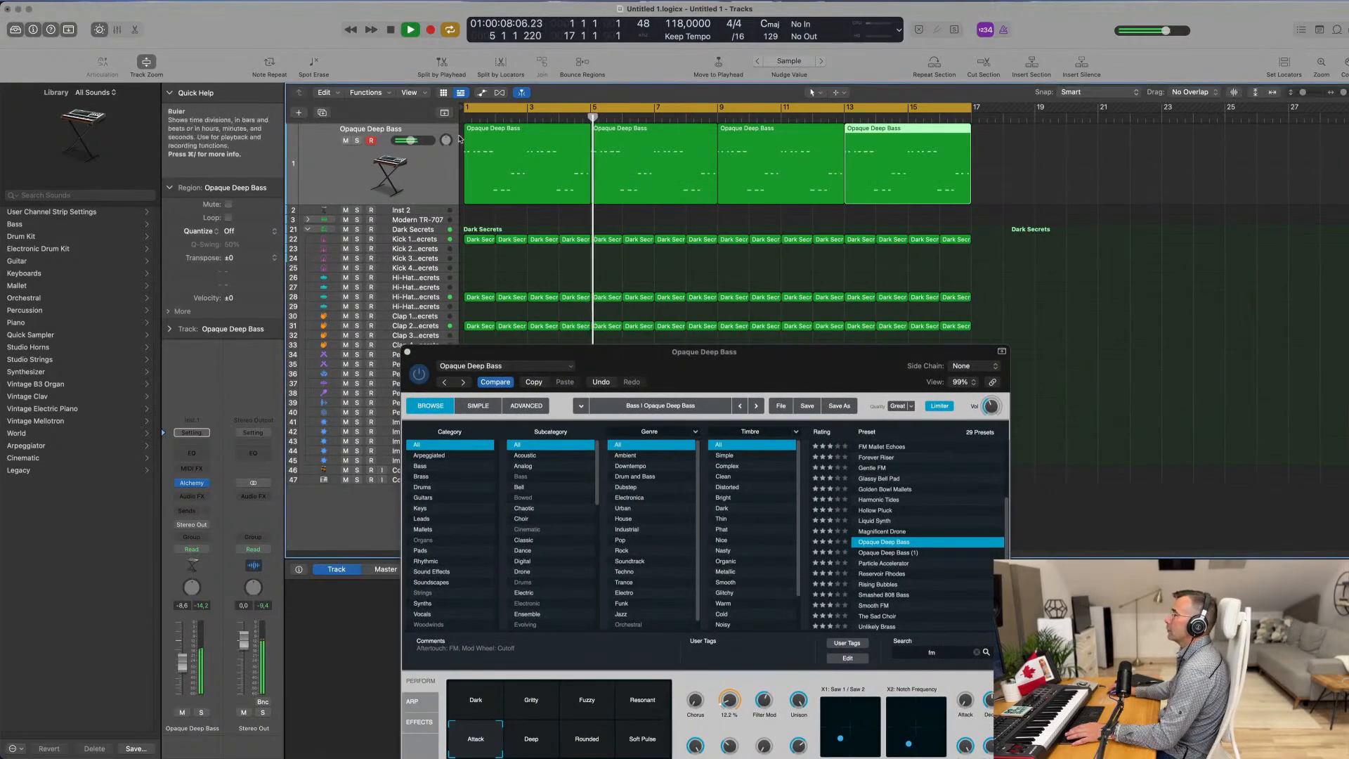
{"action": "key", "text": "space"}
{"action": "left_click", "coordinate": [322, 113]}
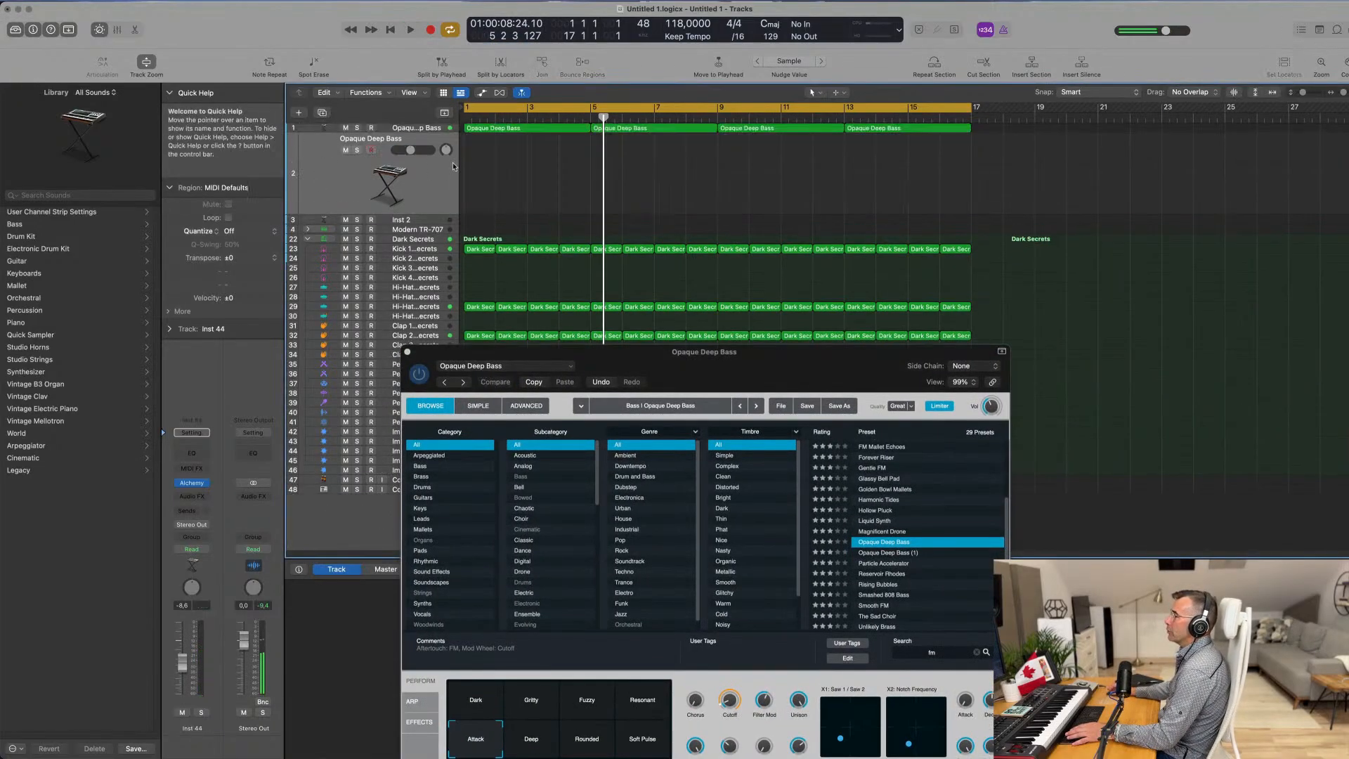
{"action": "left_click_drag", "start_coordinate": [503, 130], "coordinate": [503, 172]}
Step: Mute the original Opaque Deep Bass track and play the groove with only the duplicate bass
{"action": "left_click", "coordinate": [341, 128]}
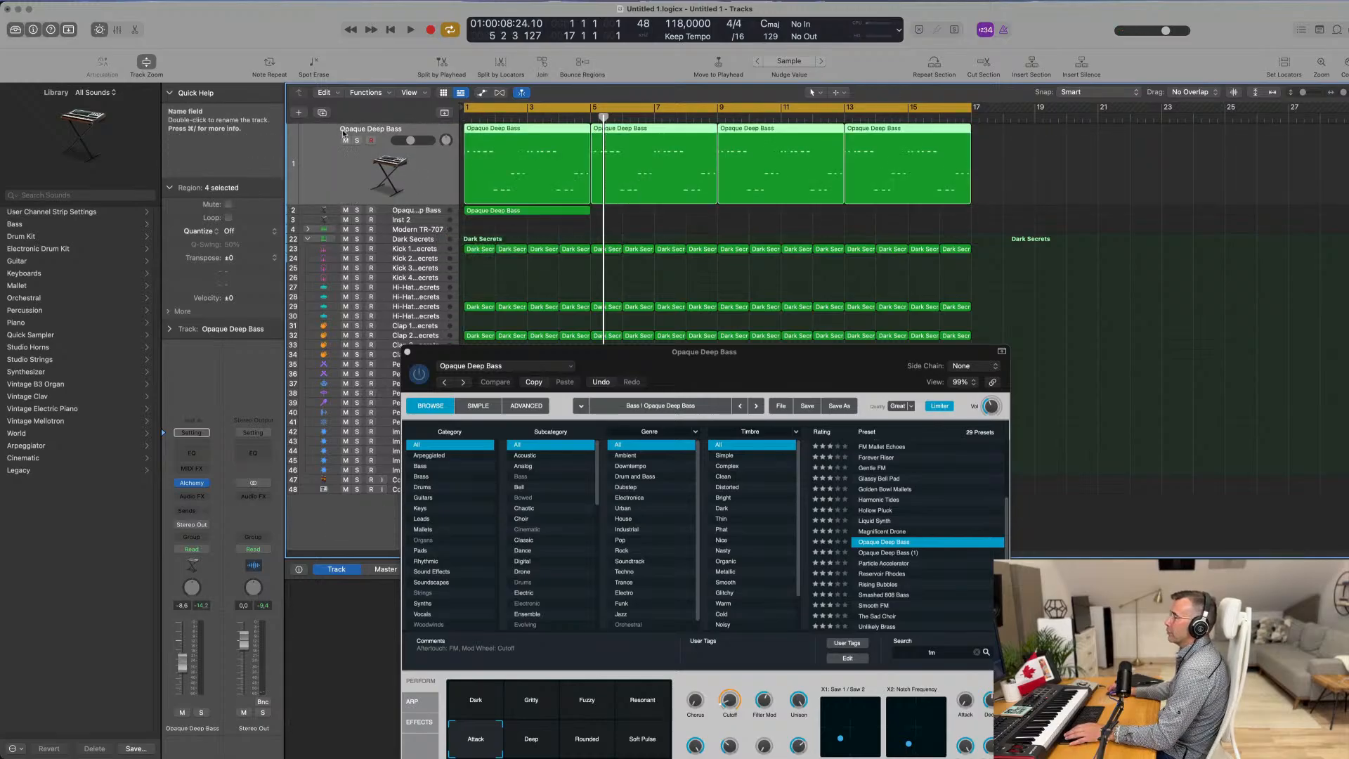
{"action": "left_click", "coordinate": [345, 141]}
{"action": "key", "text": "space"}
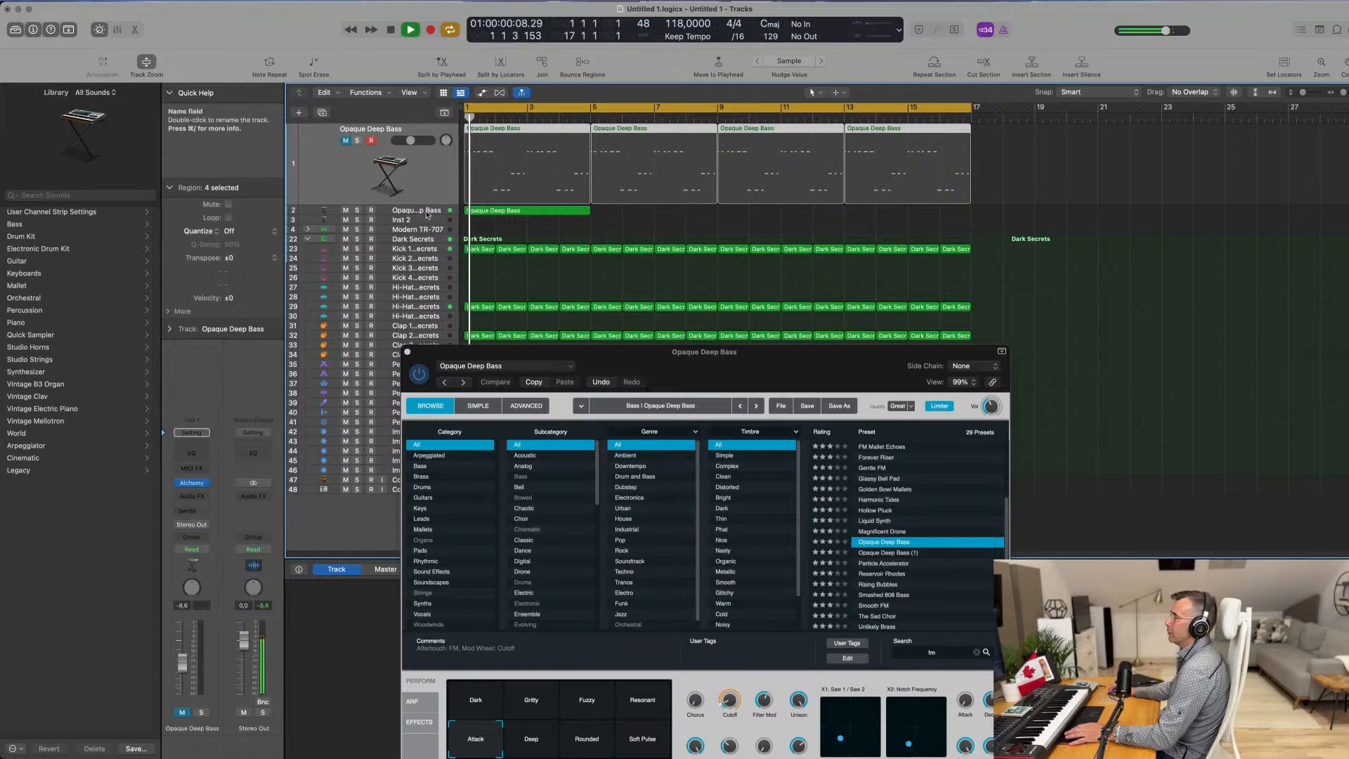
Step: Repeat the copied four-bar region three times on the duplicate bass track to cover 16 bars
{"action": "left_click", "coordinate": [419, 212]}
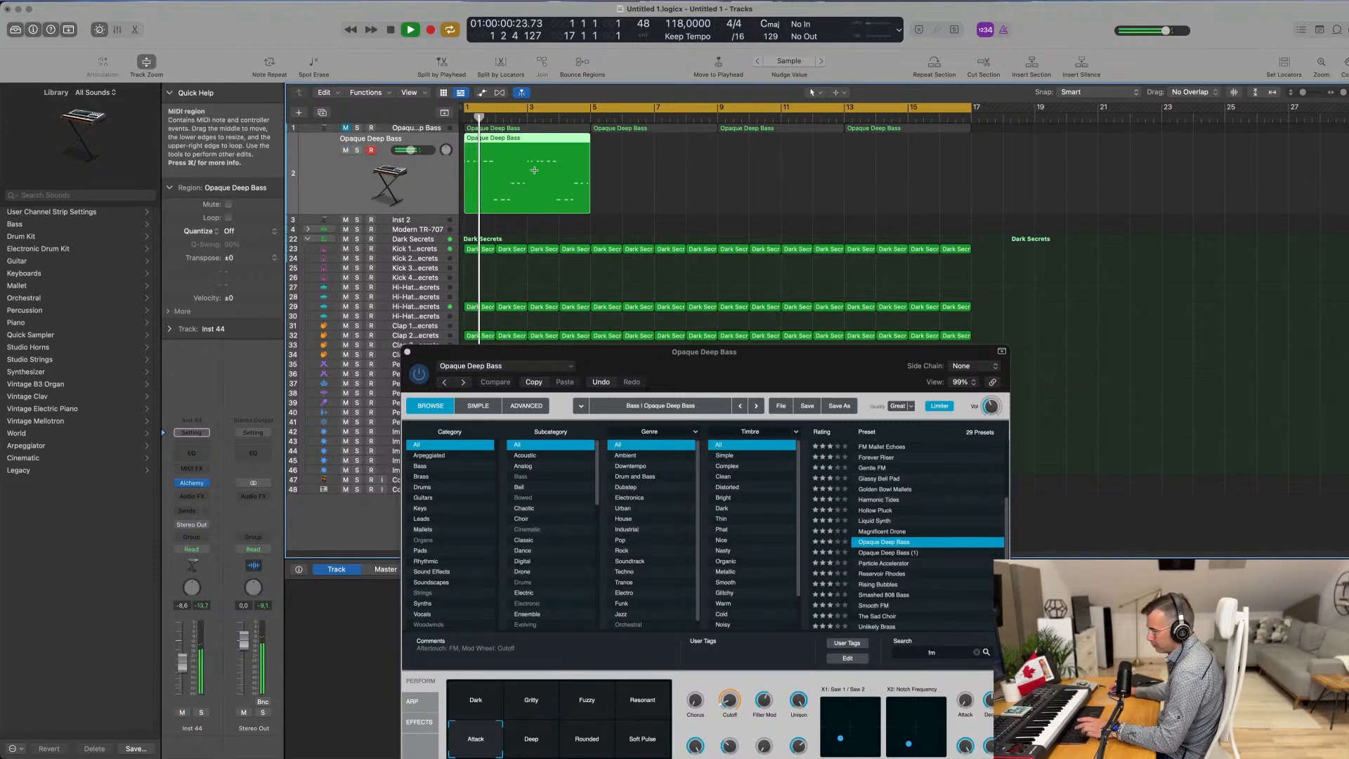
{"action": "key", "text": "super+r"}
{"action": "key", "text": "super+r"}
{"action": "key", "text": "super+r"}
{"action": "key", "text": "super+a"}
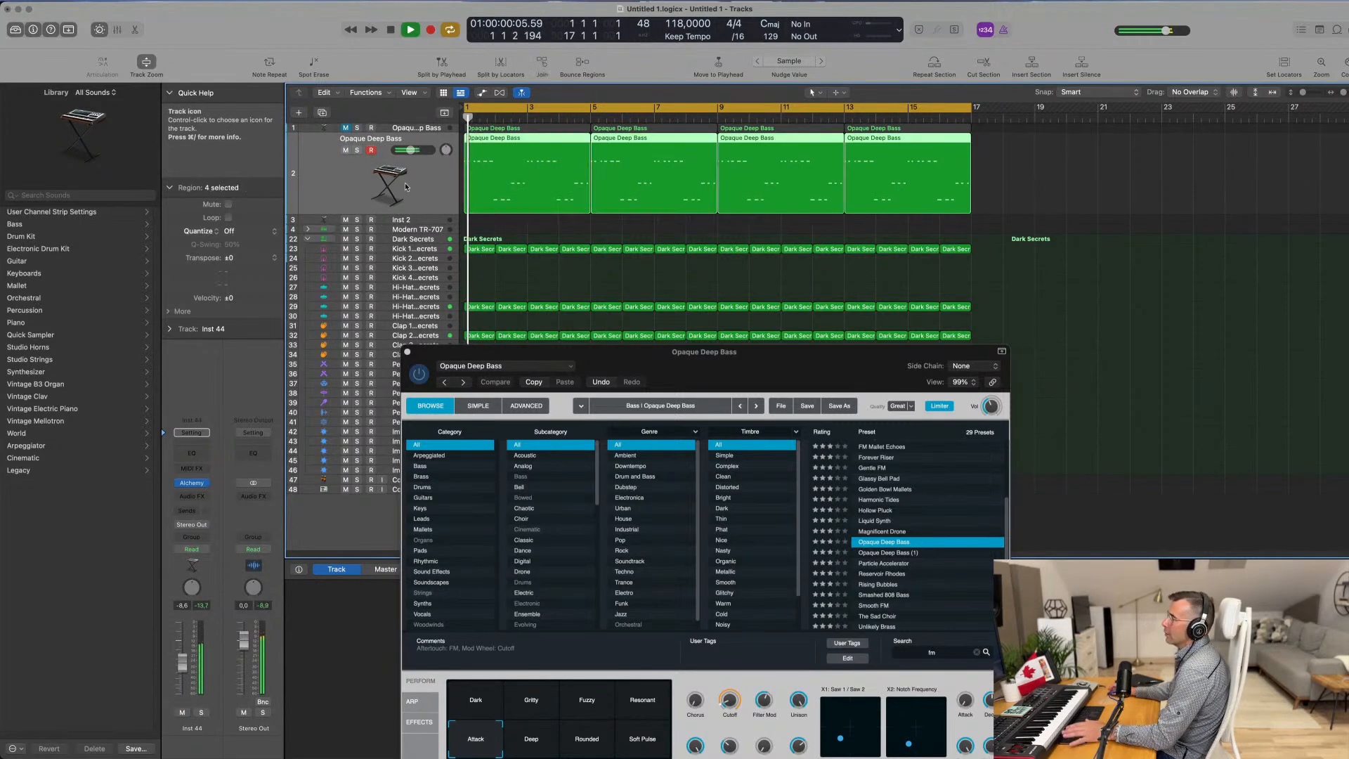
Step: Open Alchemy on the duplicate bass track and load the Wired Moments preset
{"action": "left_click", "coordinate": [192, 486]}
{"action": "left_click_drag", "start_coordinate": [756, 151], "coordinate": [945, 148]}
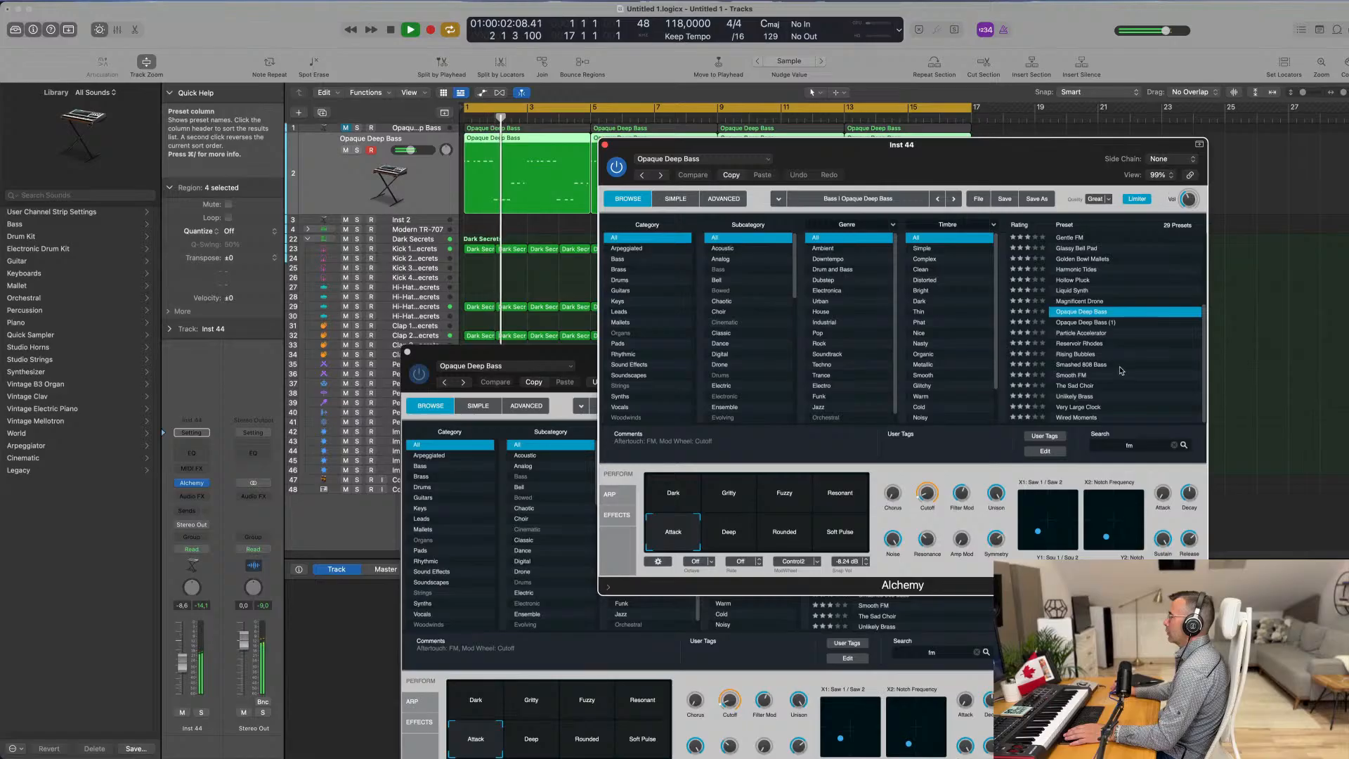
{"action": "left_click", "coordinate": [1086, 418]}
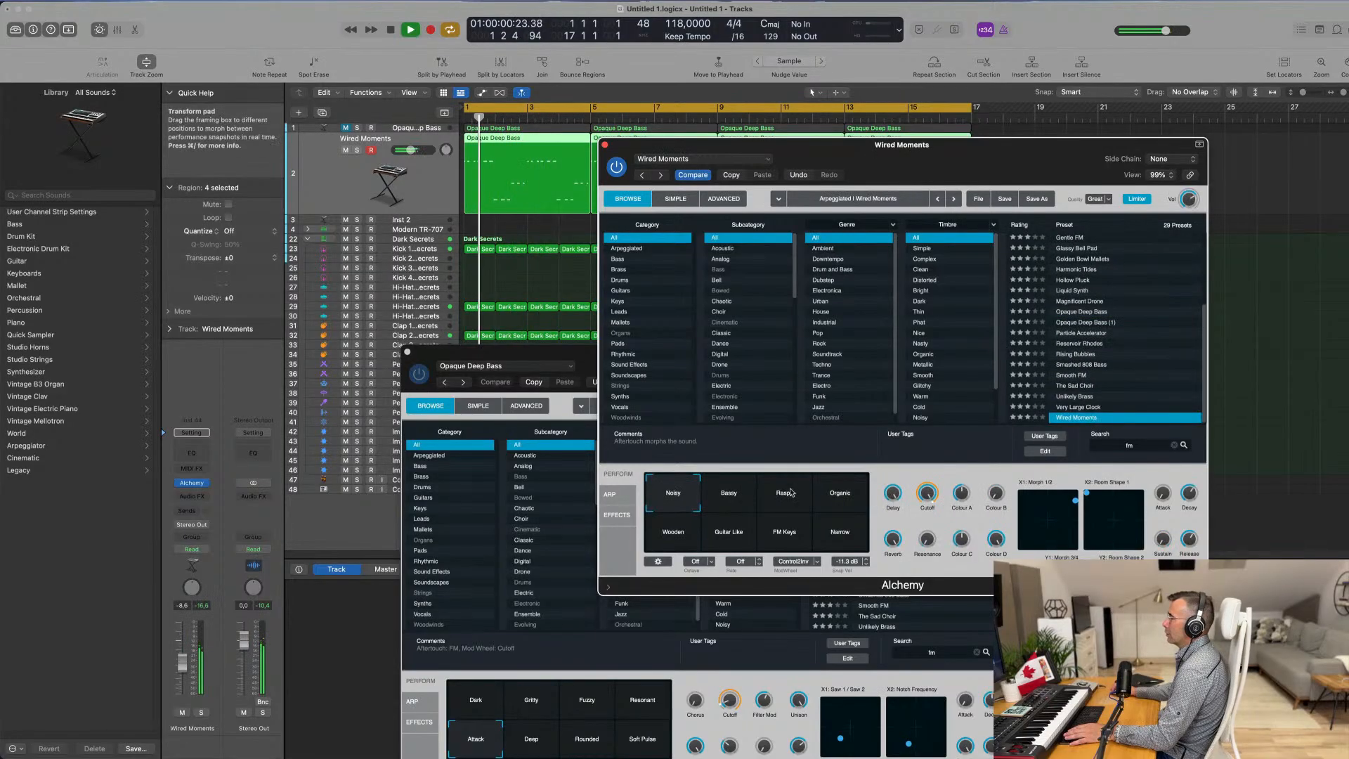
Step: Audition the Wired Moments snapshots Bassy, Raspy, Organic, Wooden, Guitar Like, FM Keys and Narrow with the groove
{"action": "left_click", "coordinate": [731, 497]}
{"action": "left_click_drag", "start_coordinate": [982, 144], "coordinate": [982, 199]}
{"action": "left_click", "coordinate": [807, 557]}
{"action": "left_click", "coordinate": [836, 555]}
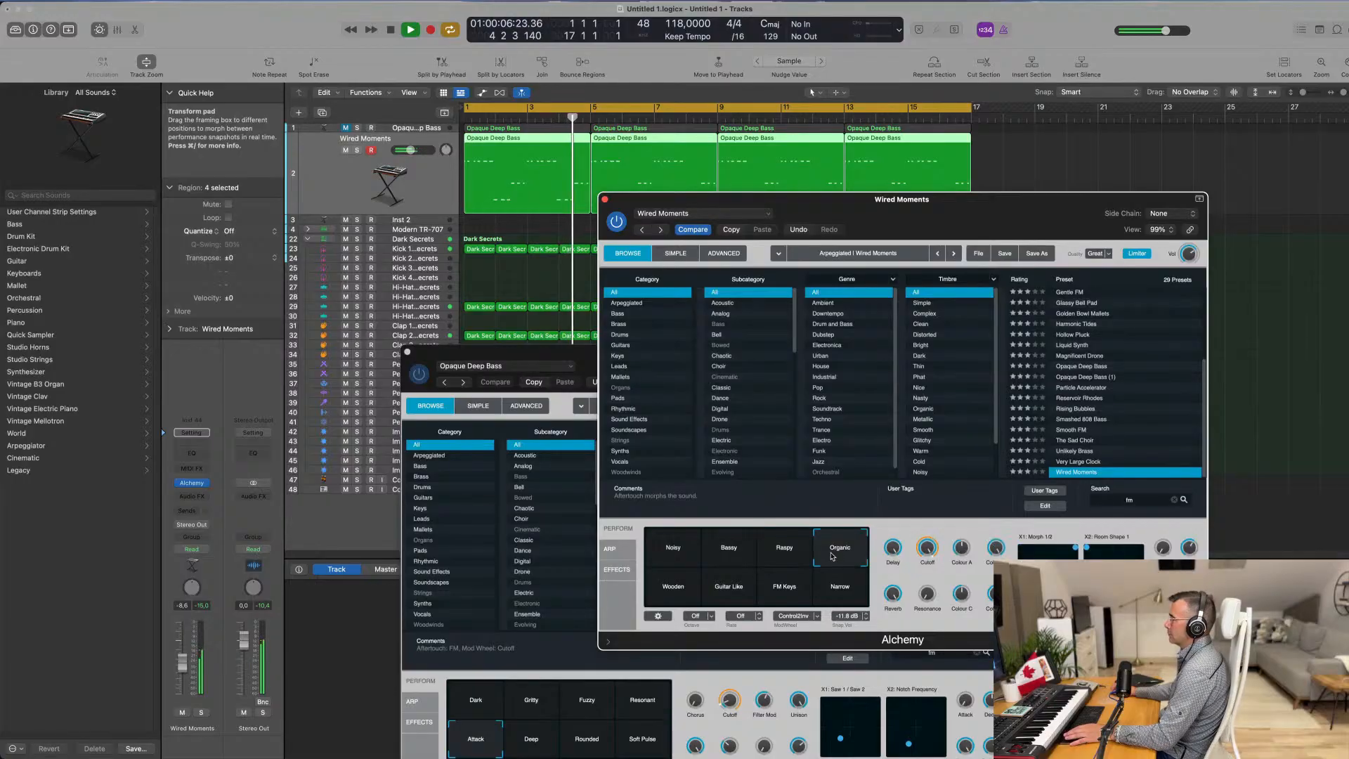
{"action": "left_click", "coordinate": [668, 596]}
{"action": "key", "text": "space"}
{"action": "left_click", "coordinate": [719, 591]}
{"action": "left_click", "coordinate": [783, 594]}
{"action": "left_click", "coordinate": [839, 594]}
{"action": "left_click", "coordinate": [685, 596]}
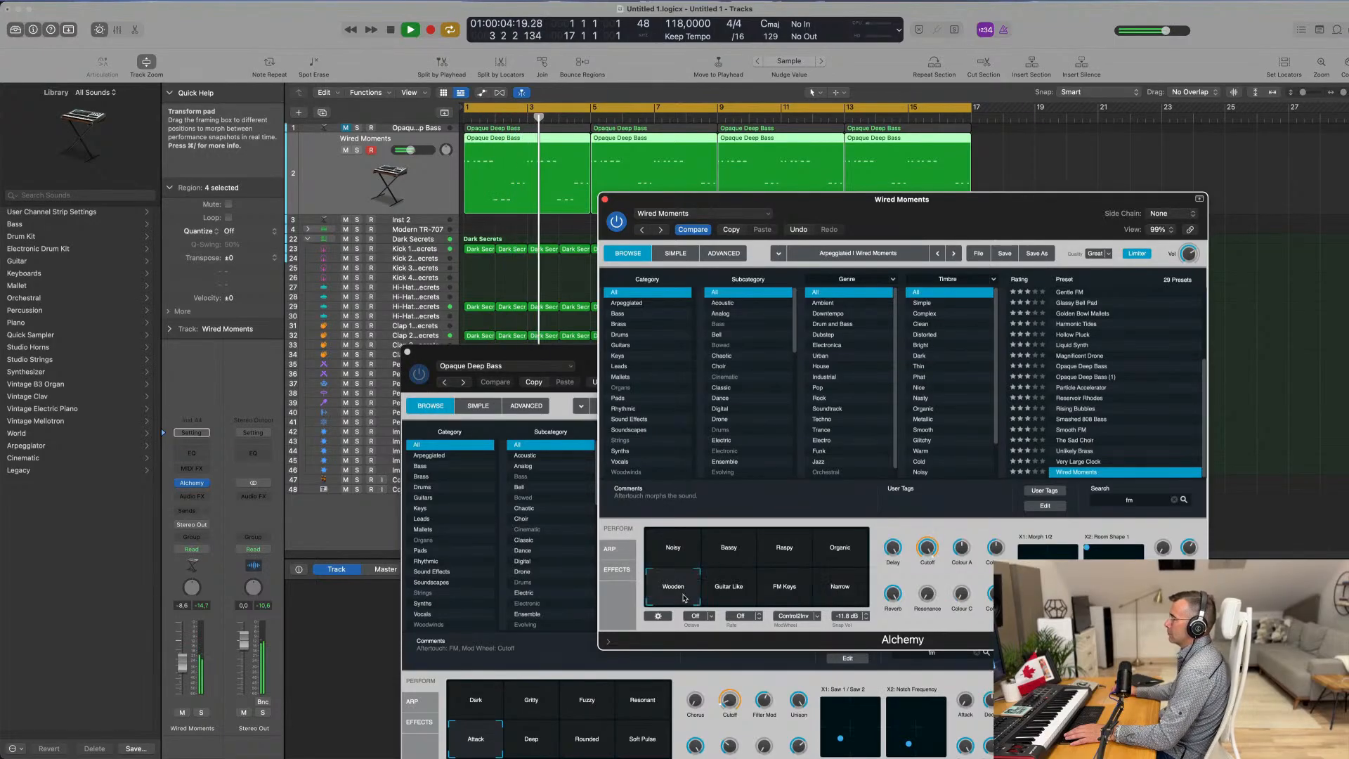
Step: Try the Very Large Clock, Unlikely Brass and Smooth FM presets on the duplicate bass track
{"action": "left_click", "coordinate": [1087, 462]}
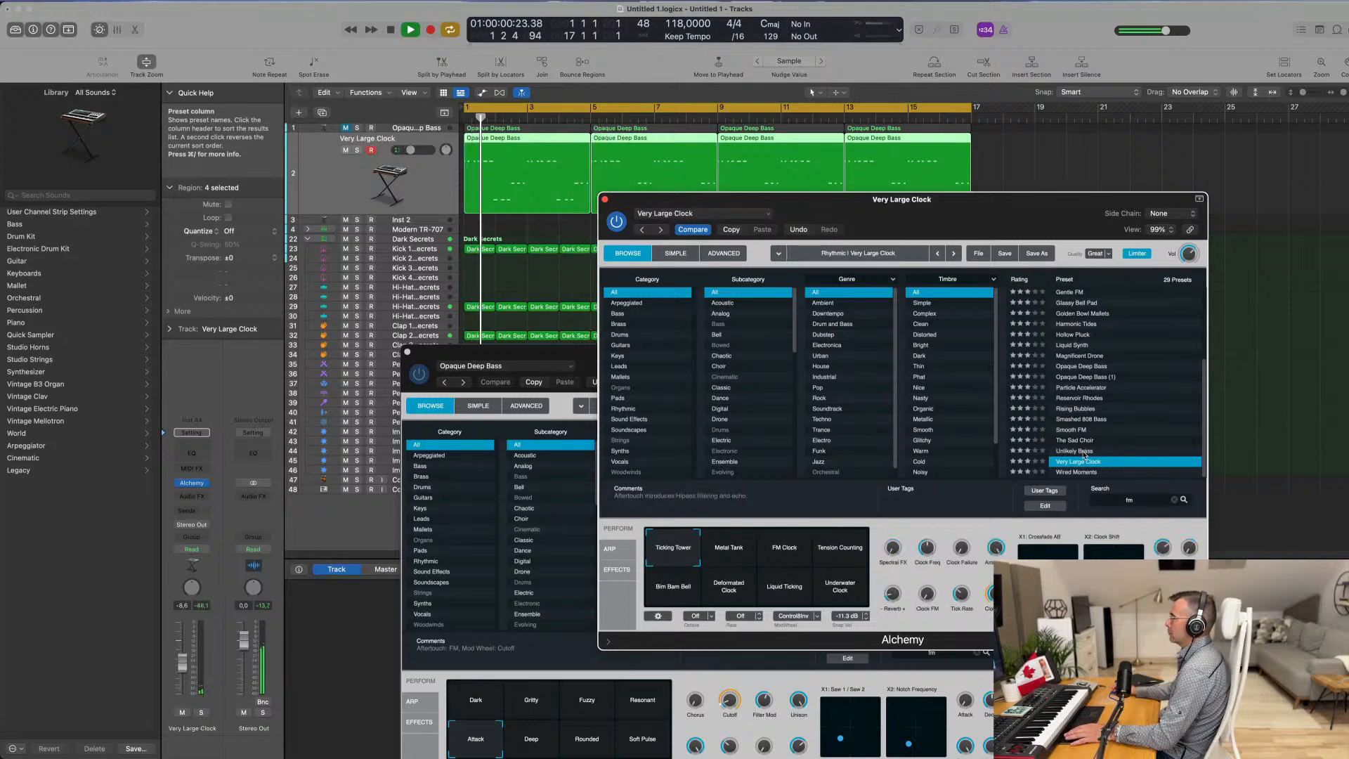
{"action": "left_click", "coordinate": [1084, 451]}
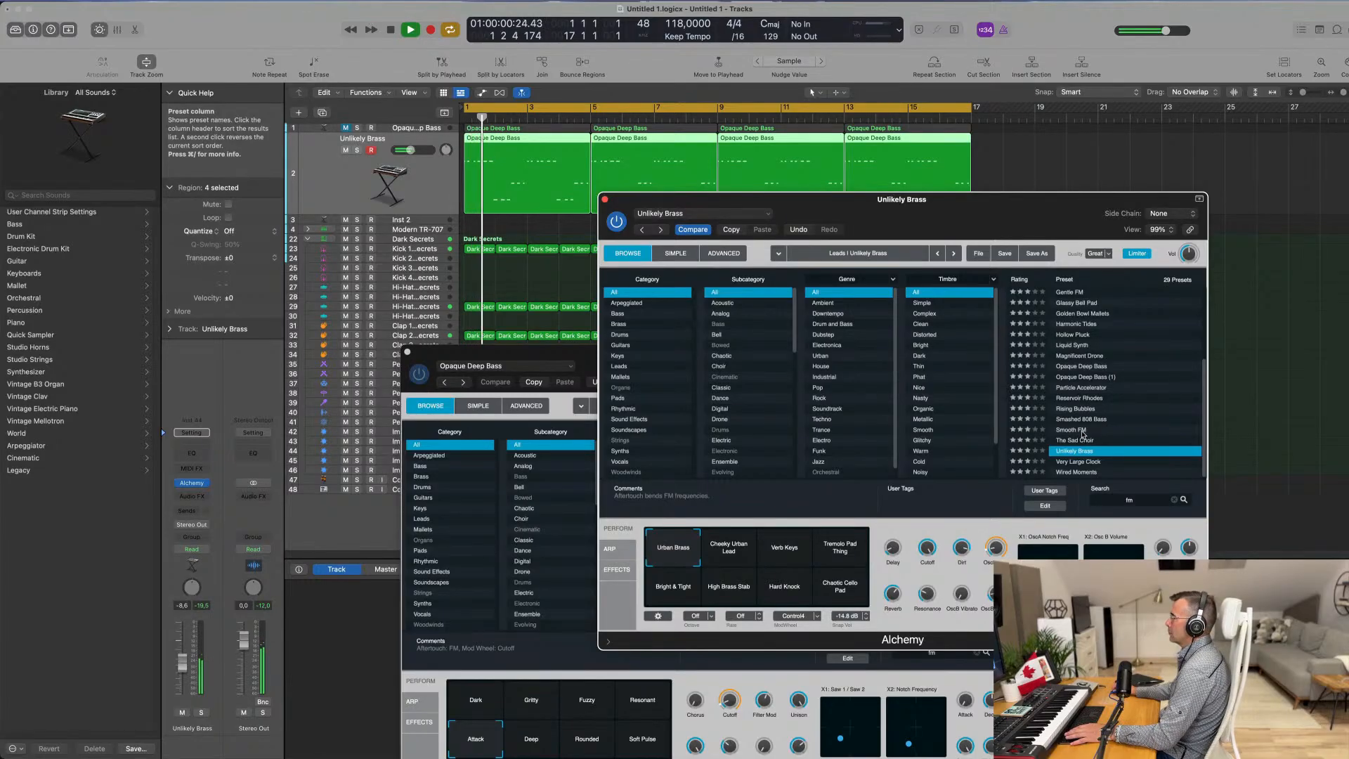
{"action": "left_click", "coordinate": [1082, 430]}
Step: Filter the Alchemy presets to the Bass category and try Unlikely Brass and Opaque Deep Bass
{"action": "scroll", "coordinate": [1124, 400], "scroll_direction": "up", "scroll_amount": 3}
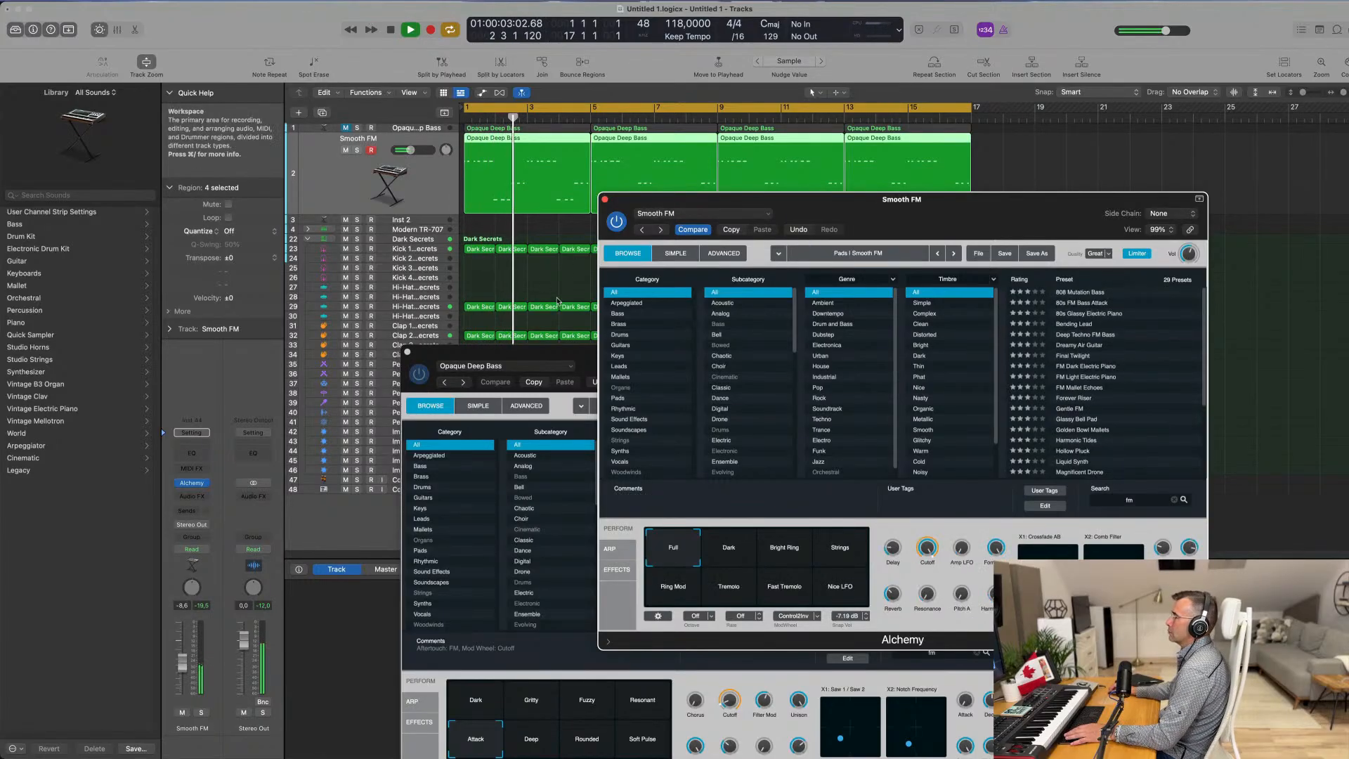
{"action": "left_click", "coordinate": [622, 313]}
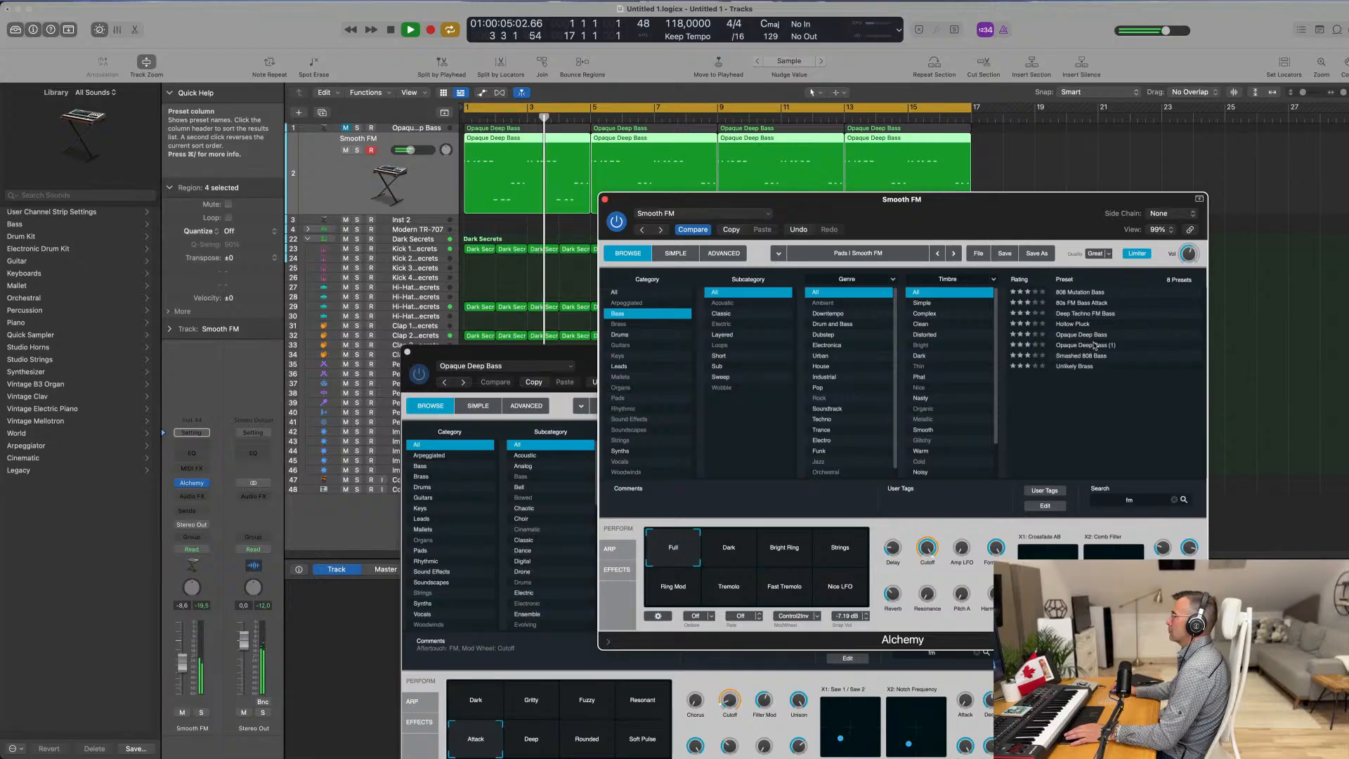
{"action": "left_click", "coordinate": [1089, 366]}
{"action": "left_click", "coordinate": [1082, 335]}
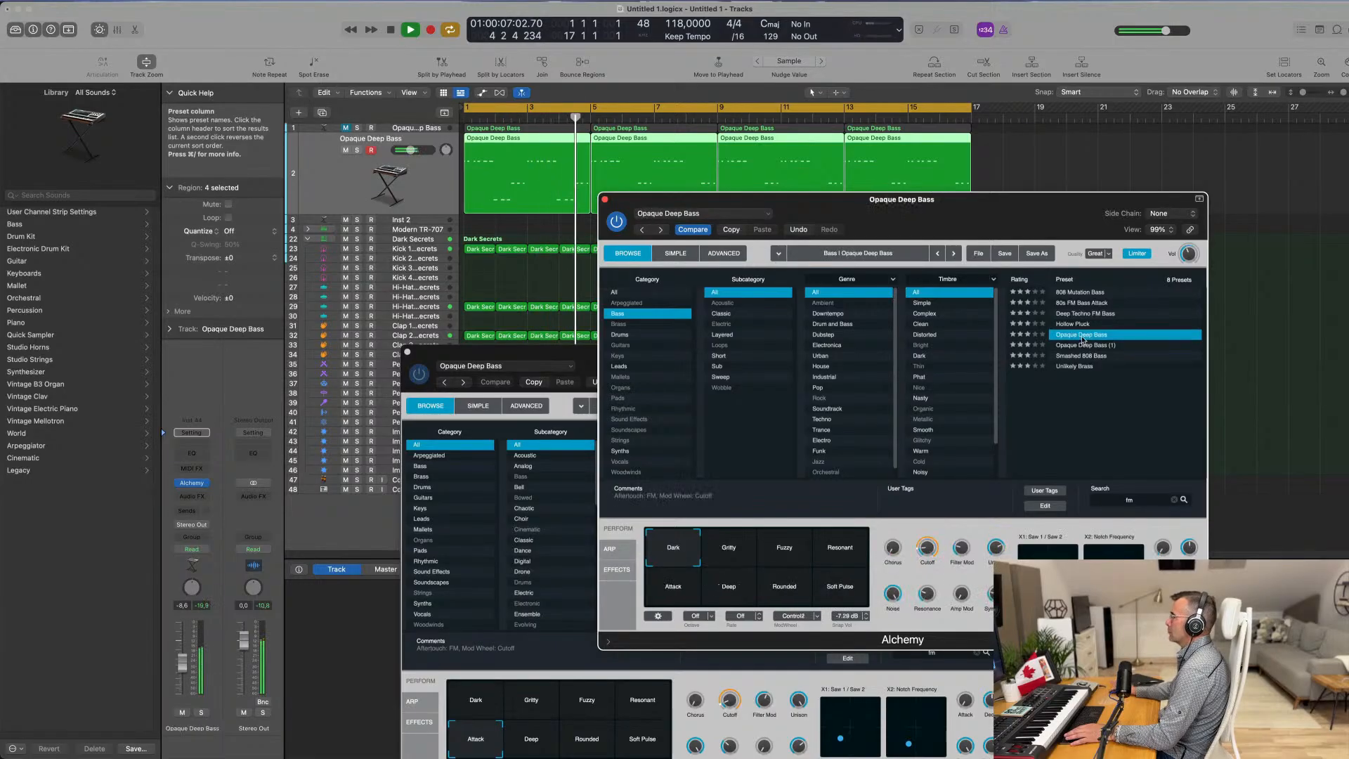
Step: Load the Hollow Pluck preset and audition its FM, Pulse, Square, Vox and Wide Reverb snapshots with the groove
{"action": "left_click", "coordinate": [1080, 325]}
{"action": "left_click_drag", "start_coordinate": [1008, 227], "coordinate": [966, 222]}
{"action": "left_click", "coordinate": [689, 554]}
{"action": "left_click", "coordinate": [755, 556]}
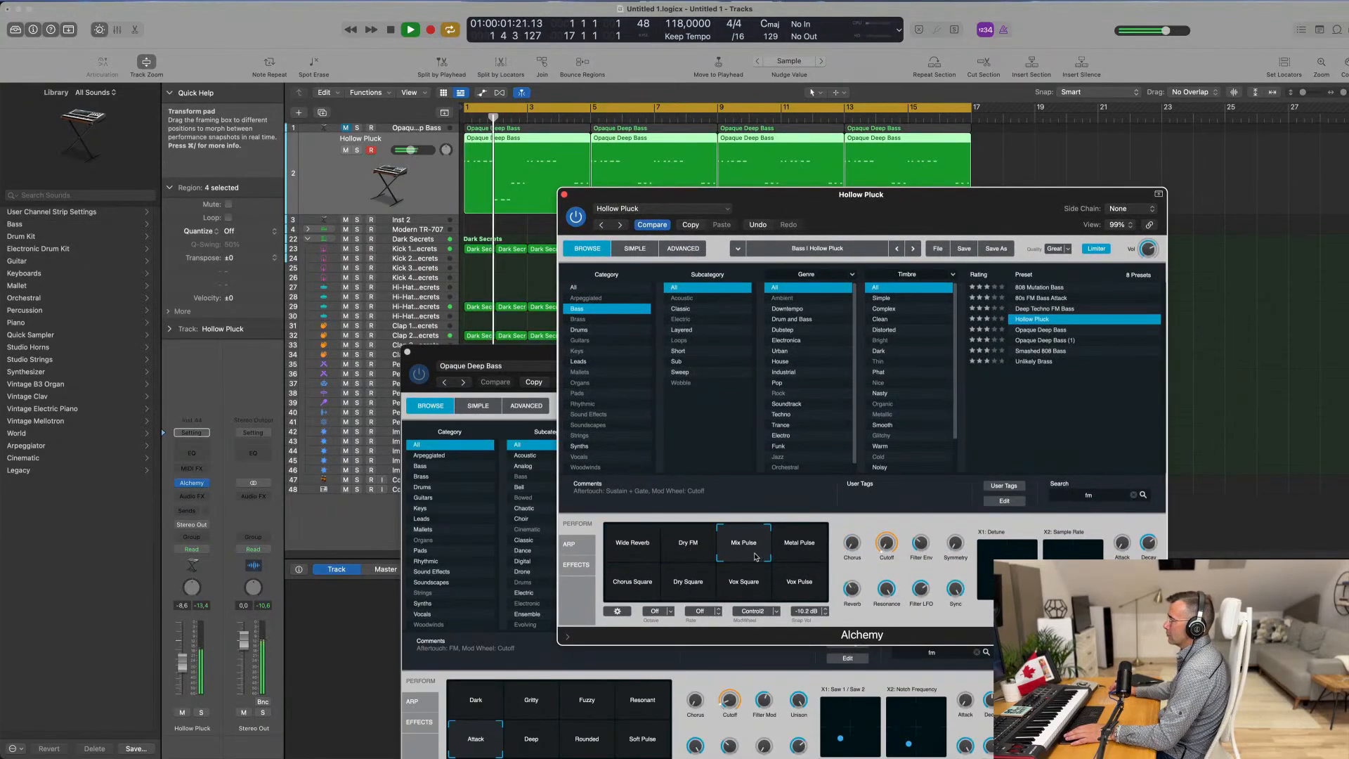
{"action": "left_click", "coordinate": [797, 558]}
{"action": "left_click", "coordinate": [637, 586]}
{"action": "left_click", "coordinate": [699, 594]}
{"action": "left_click", "coordinate": [740, 594]}
{"action": "left_click", "coordinate": [799, 596]}
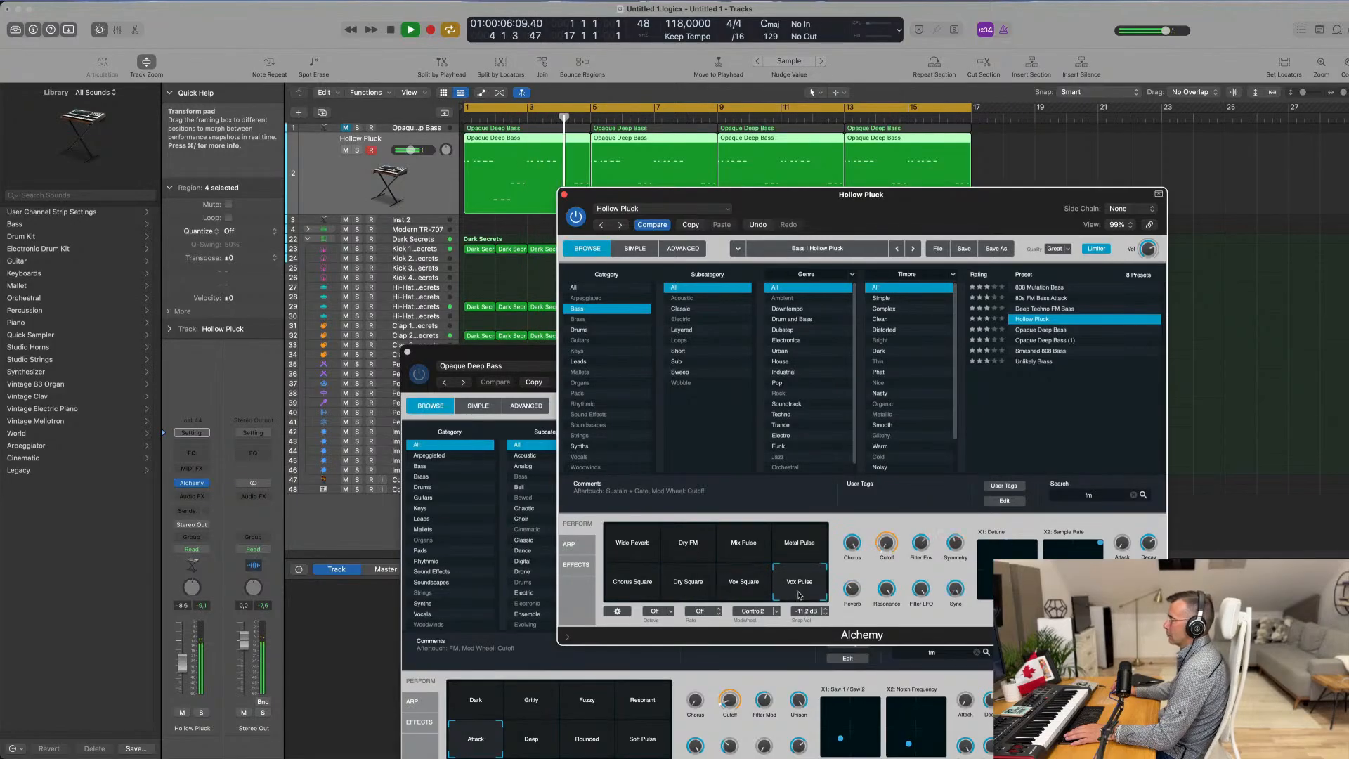
{"action": "left_click", "coordinate": [815, 548]}
{"action": "left_click", "coordinate": [610, 547]}
{"action": "left_click", "coordinate": [692, 552]}
{"action": "left_click", "coordinate": [624, 549]}
Step: Load the Deep Techno FM Bass preset on the duplicate track, compare its snapshots and choose Greasy
{"action": "left_click", "coordinate": [1038, 309]}
{"action": "left_click_drag", "start_coordinate": [905, 200], "coordinate": [914, 255]}
{"action": "left_click", "coordinate": [1050, 350]}
{"action": "left_click", "coordinate": [1052, 361]}
{"action": "left_click", "coordinate": [705, 604]}
{"action": "left_click", "coordinate": [761, 599]}
{"action": "left_click", "coordinate": [801, 602]}
{"action": "left_click_drag", "start_coordinate": [974, 267], "coordinate": [940, 288]}
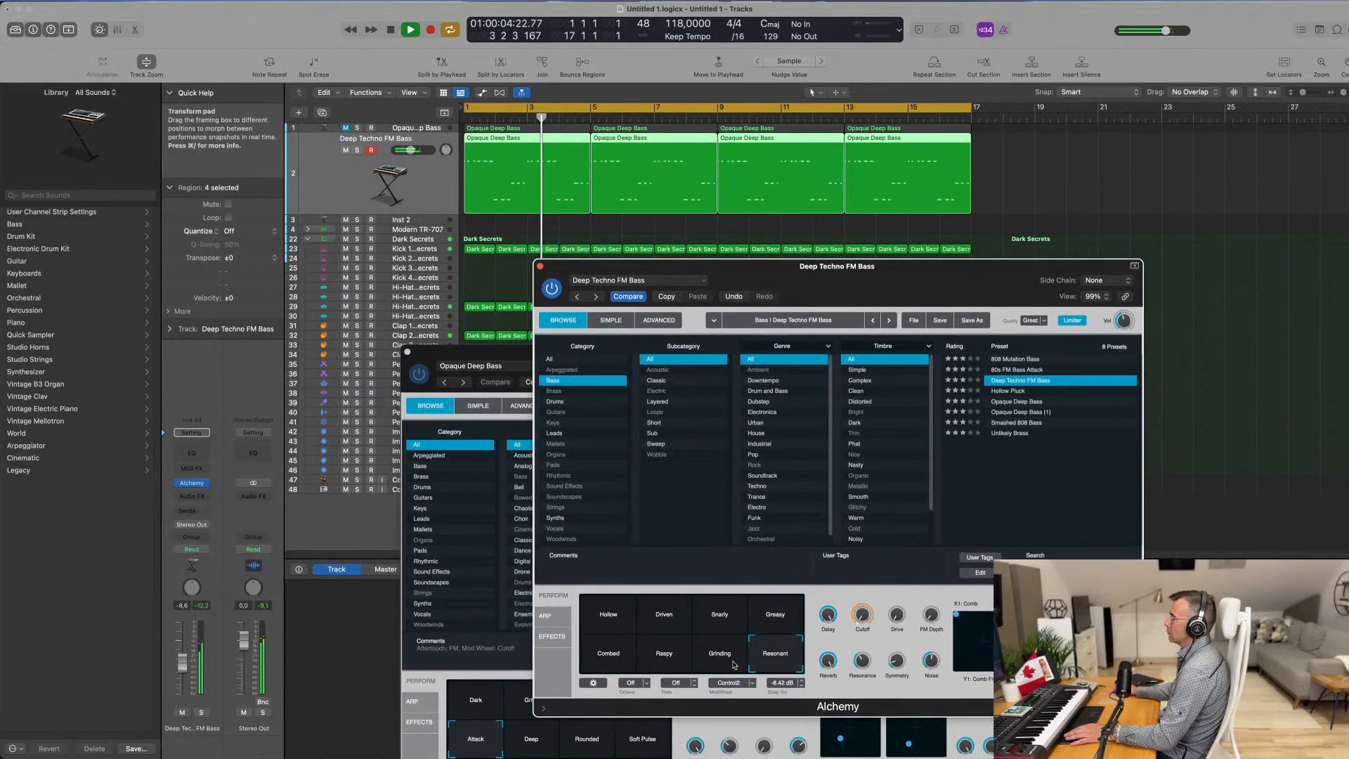
{"action": "left_click_drag", "start_coordinate": [817, 260], "coordinate": [897, 332]}
Step: Unmute the Opaque Deep Bass track and balance the layers at about -9.2 dB for it and -11.4 dB for Deep Techno FM Bass
{"action": "left_click", "coordinate": [408, 130]}
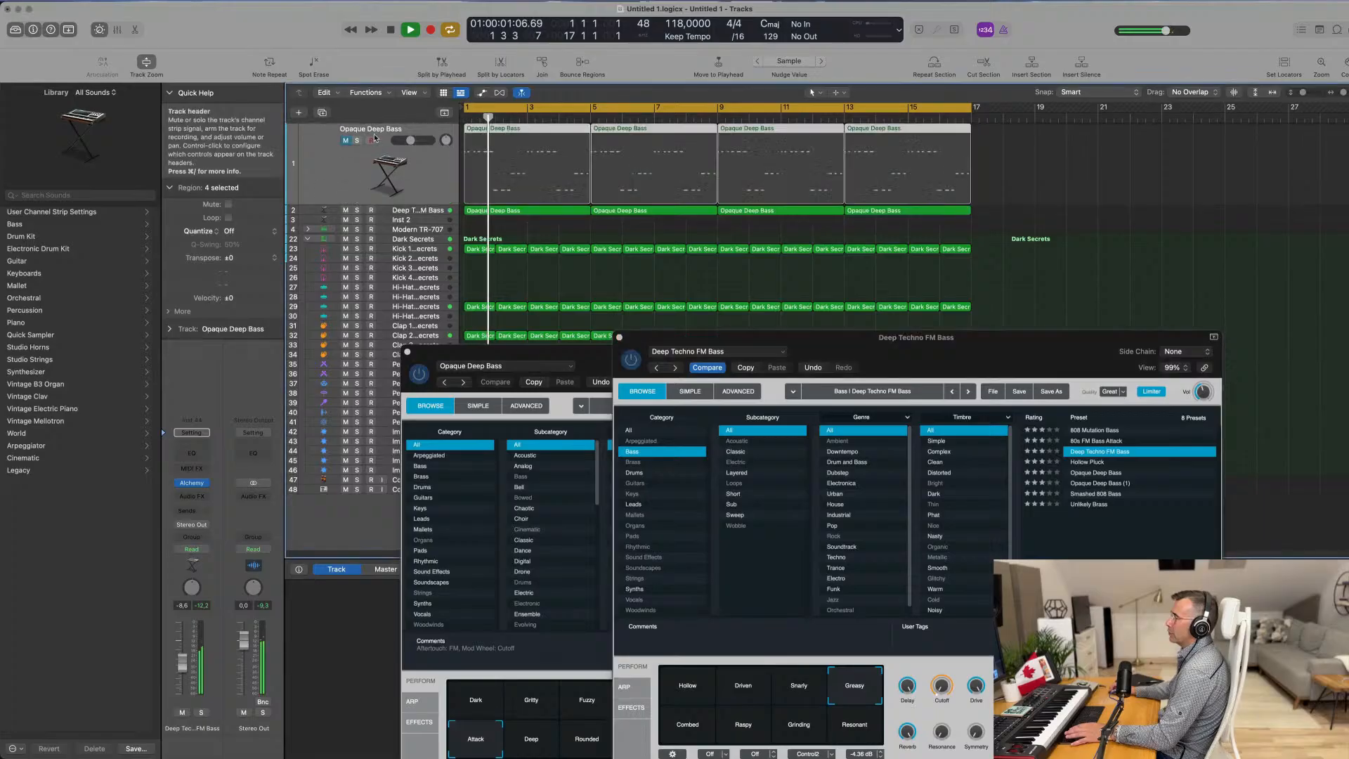
{"action": "left_click", "coordinate": [404, 212]}
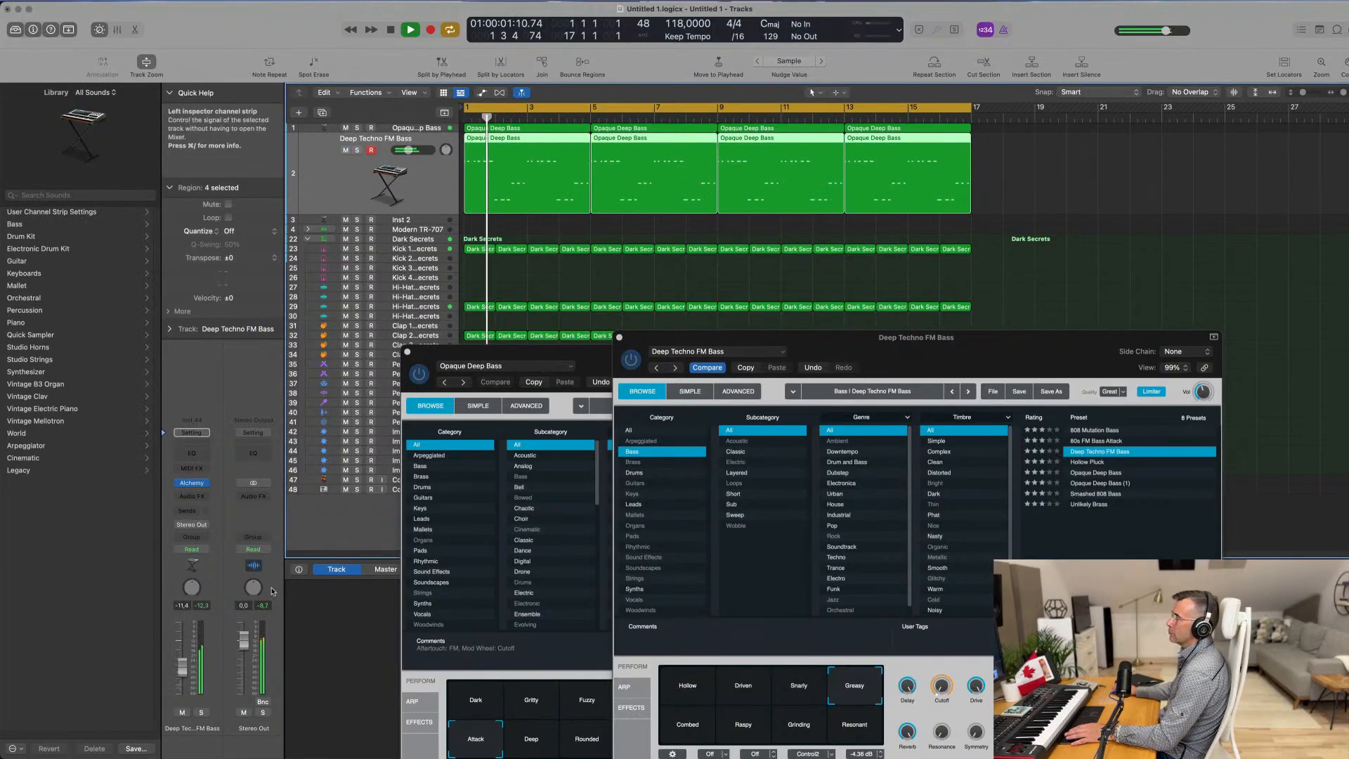
{"action": "left_click", "coordinate": [425, 130]}
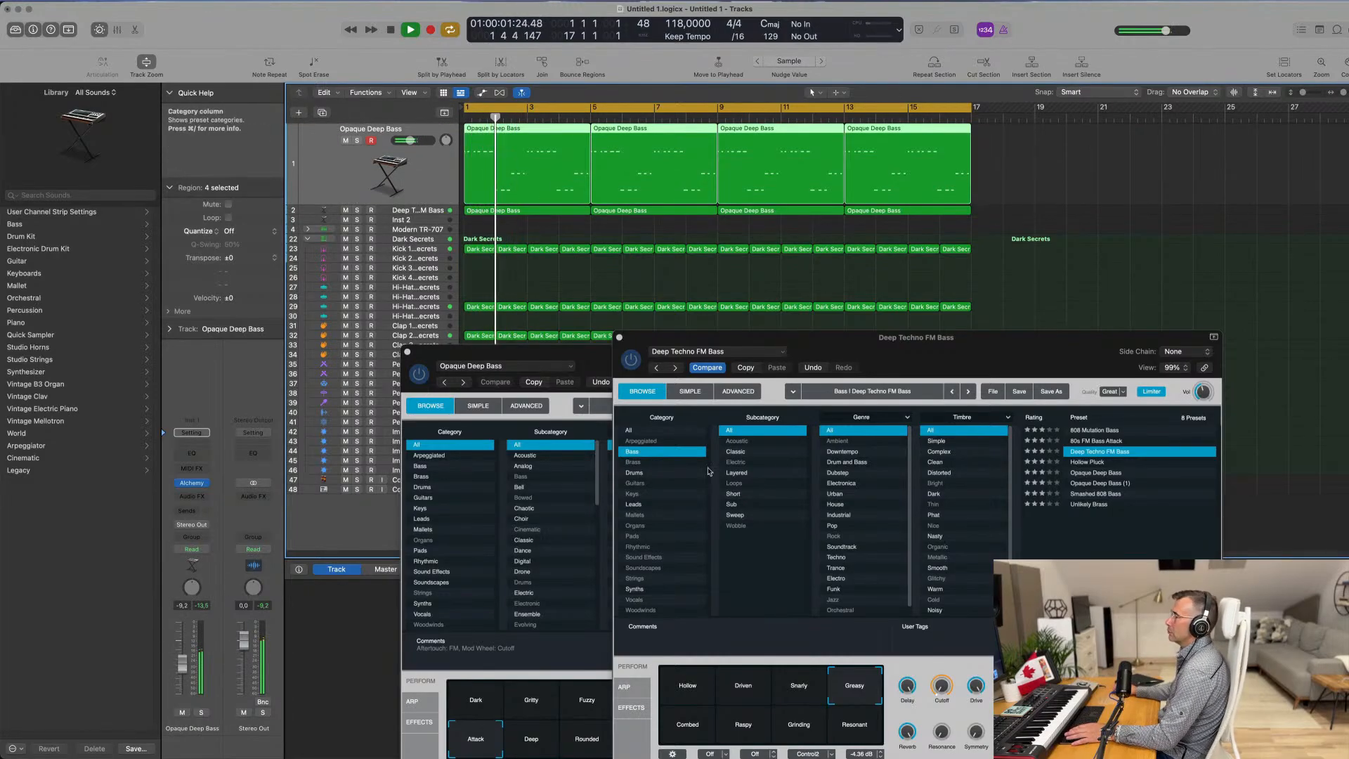
Step: Close both Alchemy windows to reveal the full arrangement
{"action": "left_click_drag", "start_coordinate": [866, 353], "coordinate": [775, 374]}
{"action": "left_click", "coordinate": [526, 358]}
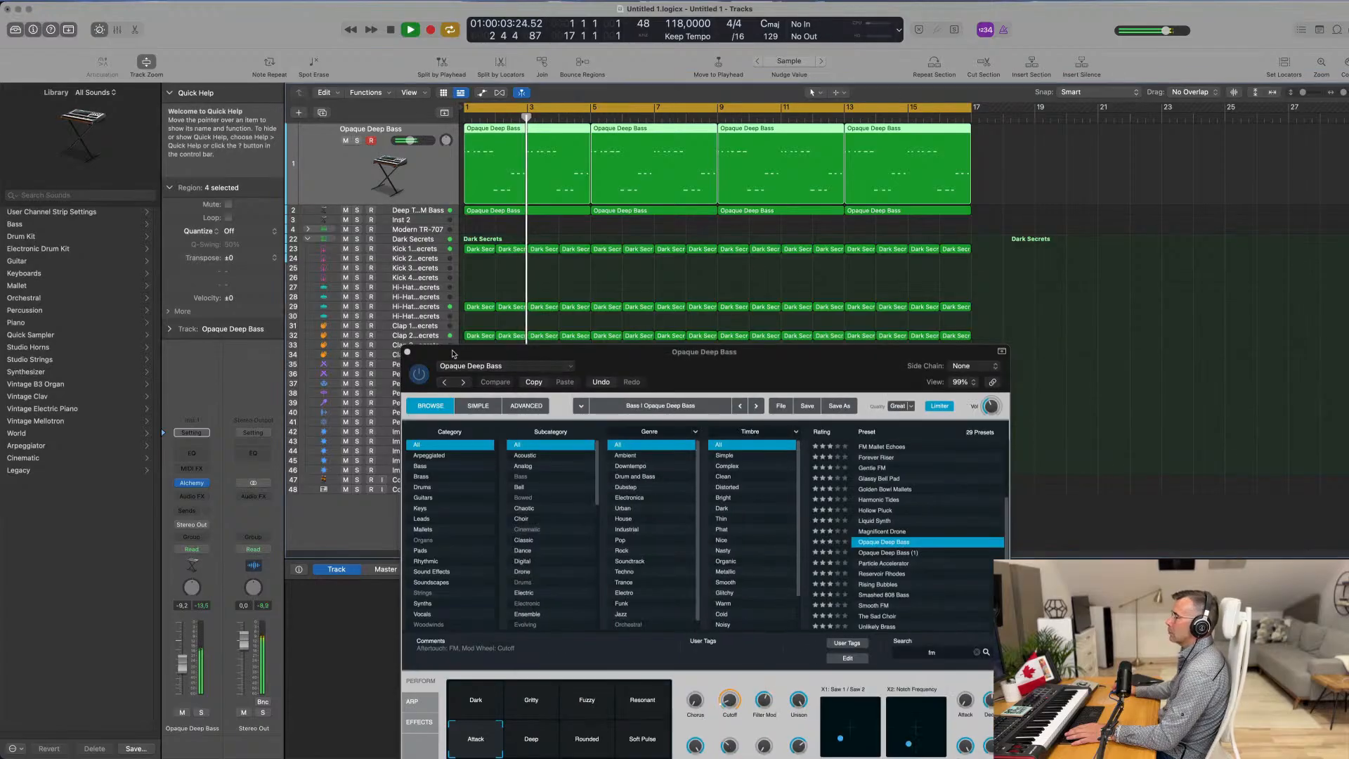
{"action": "left_click", "coordinate": [385, 351]}
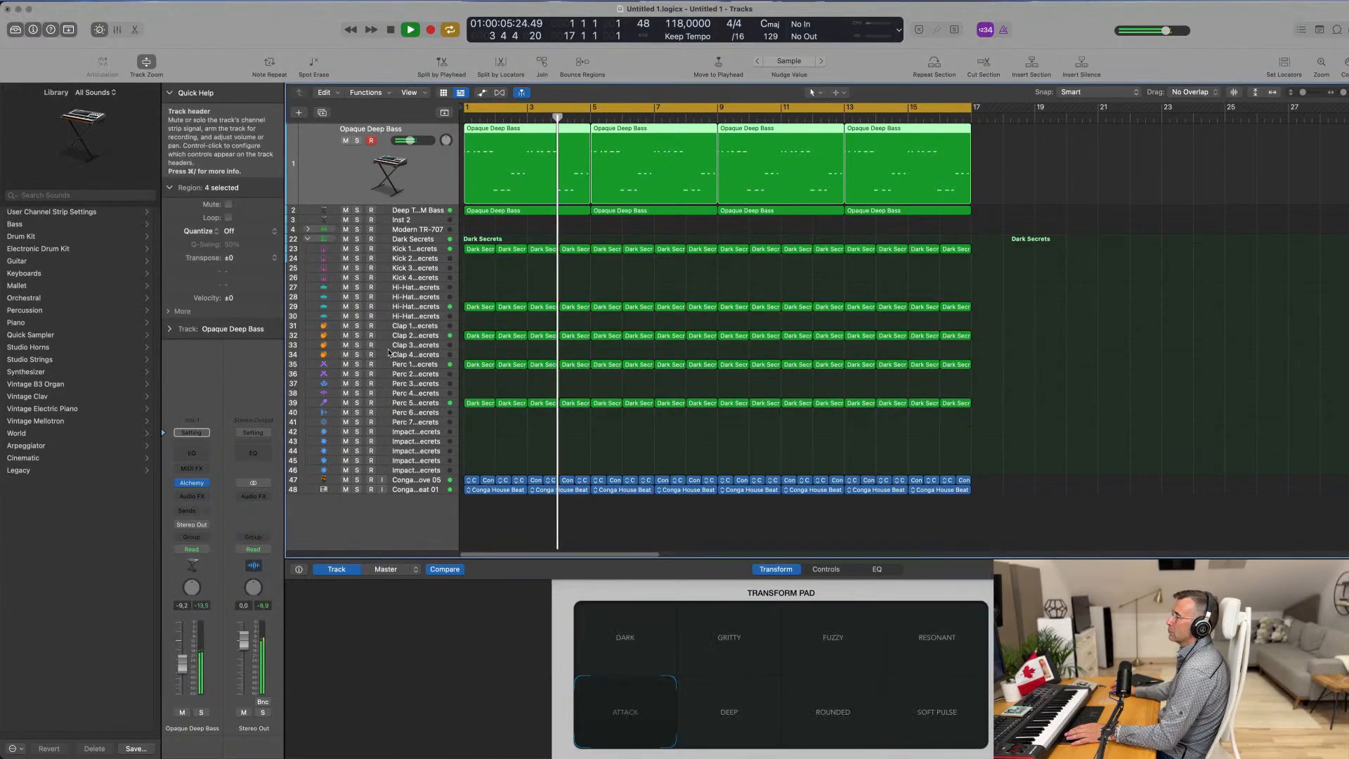
Step: Compare the groove with and without the Deep Techno FM Bass layer and lower that track to about -12.2 dB
{"action": "left_click", "coordinate": [344, 211]}
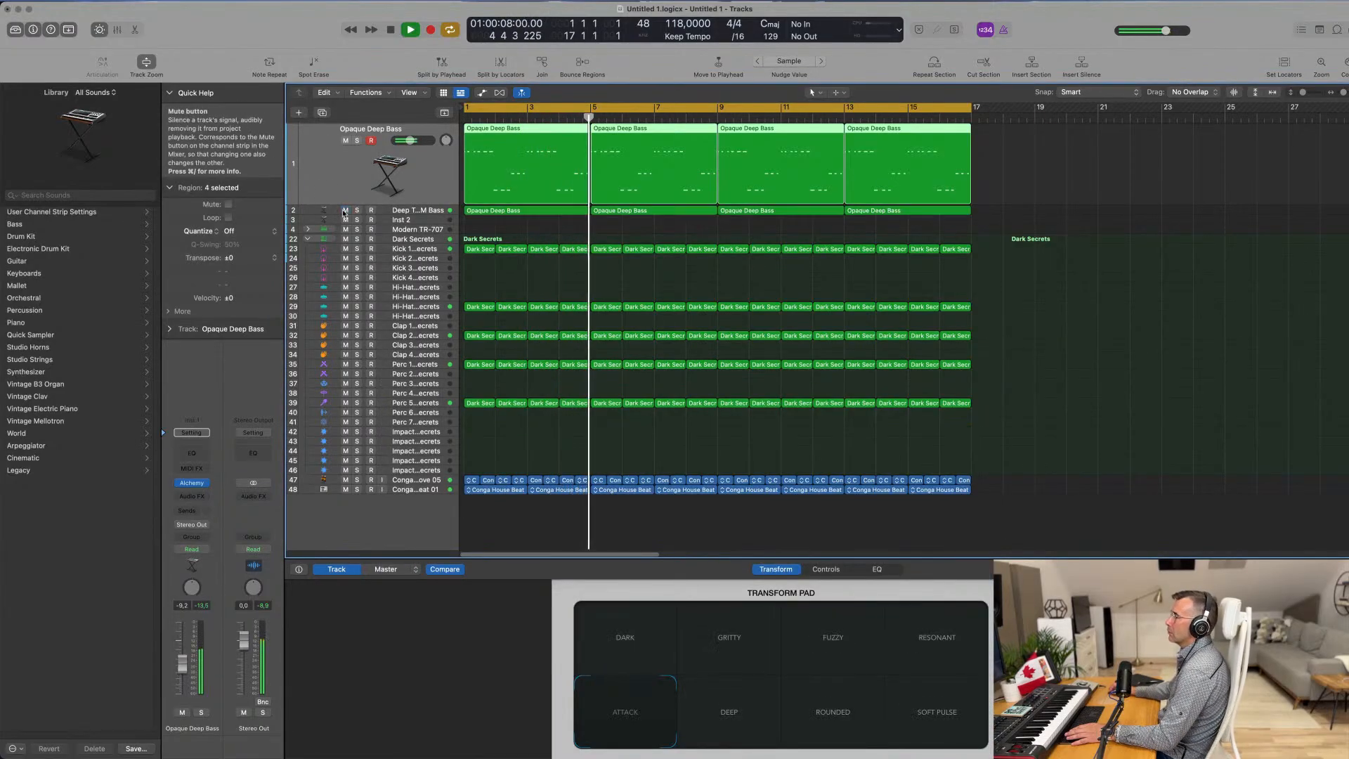
{"action": "left_click", "coordinate": [404, 211]}
{"action": "key", "text": "space"}
{"action": "key", "text": "space"}
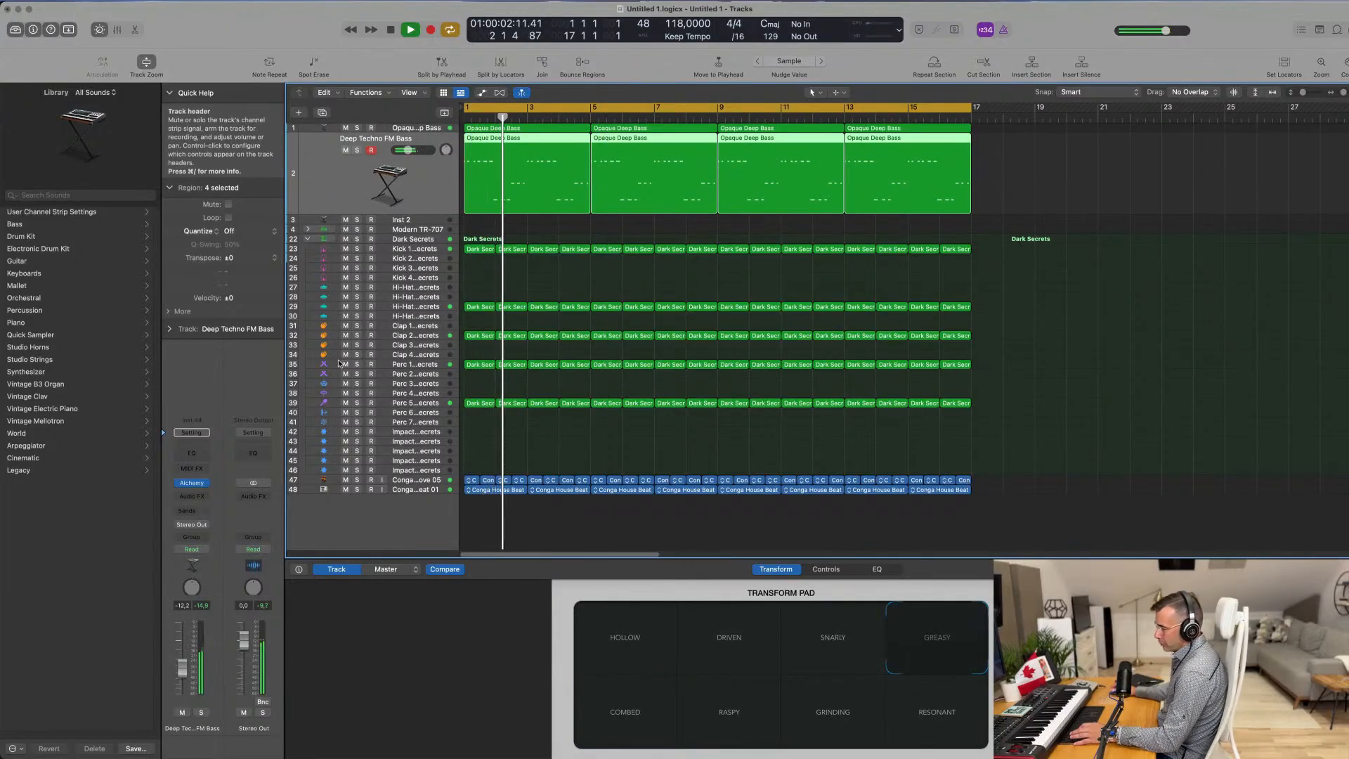
Step: Show the Mixer and route the outputs of both bass channels together to Bus 7
{"action": "key", "text": "x"}
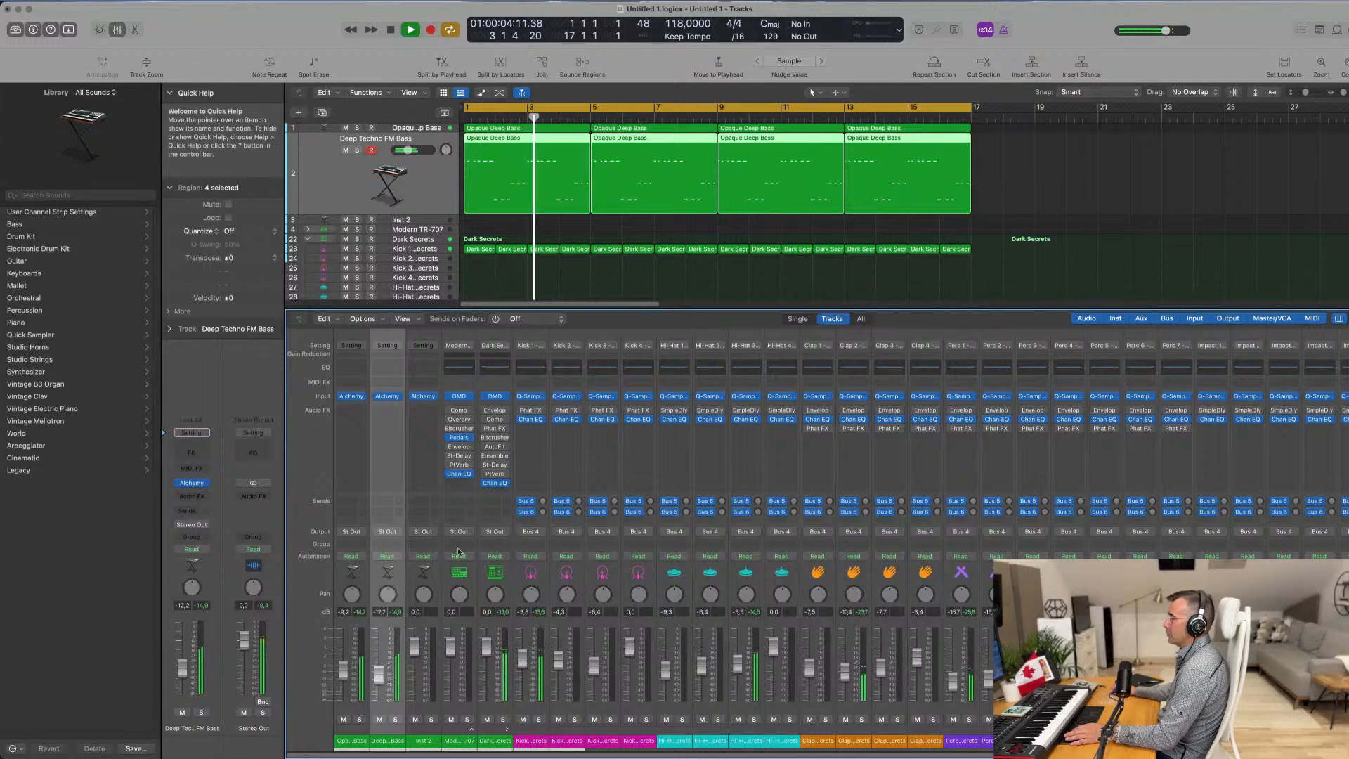
{"action": "left_click", "coordinate": [342, 745]}
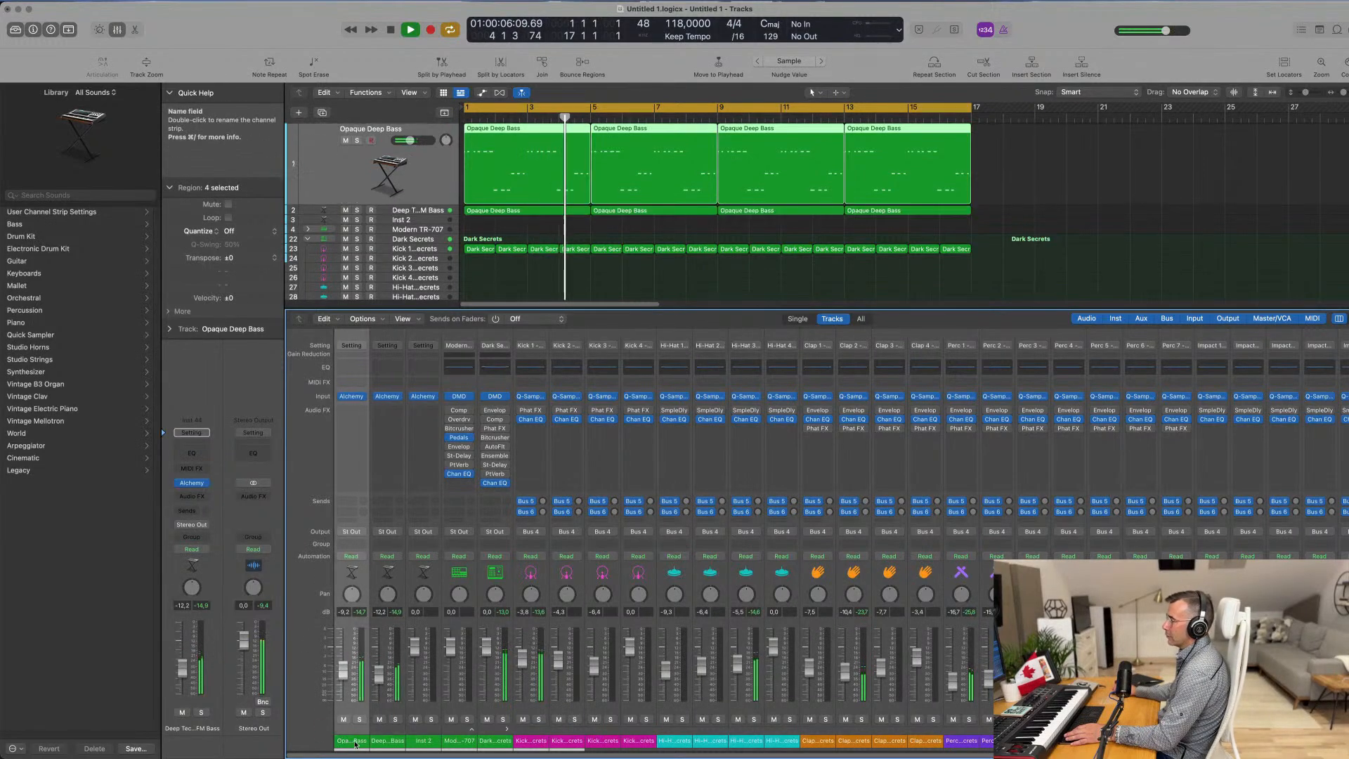
{"action": "left_click", "coordinate": [390, 532]}
{"action": "mouse_move", "coordinate": [415, 579]}
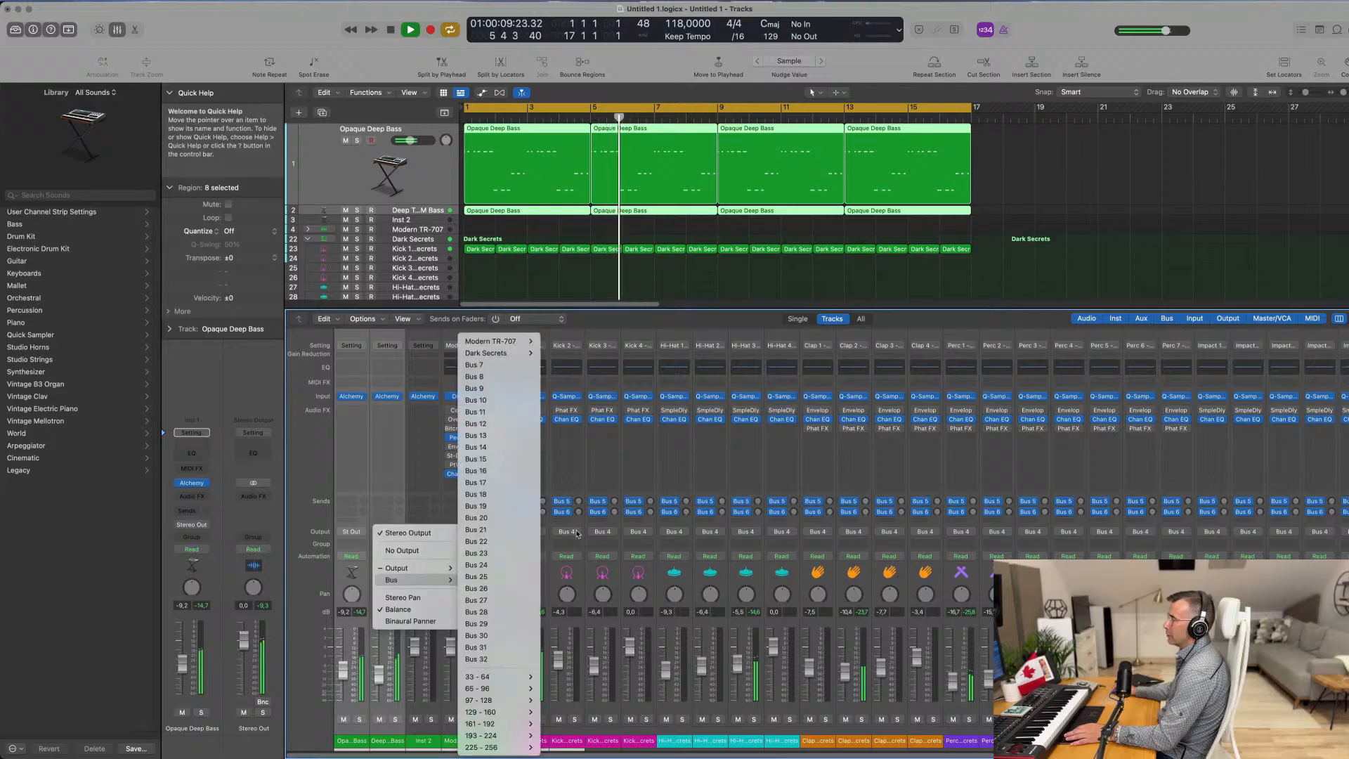
{"action": "left_click", "coordinate": [513, 366]}
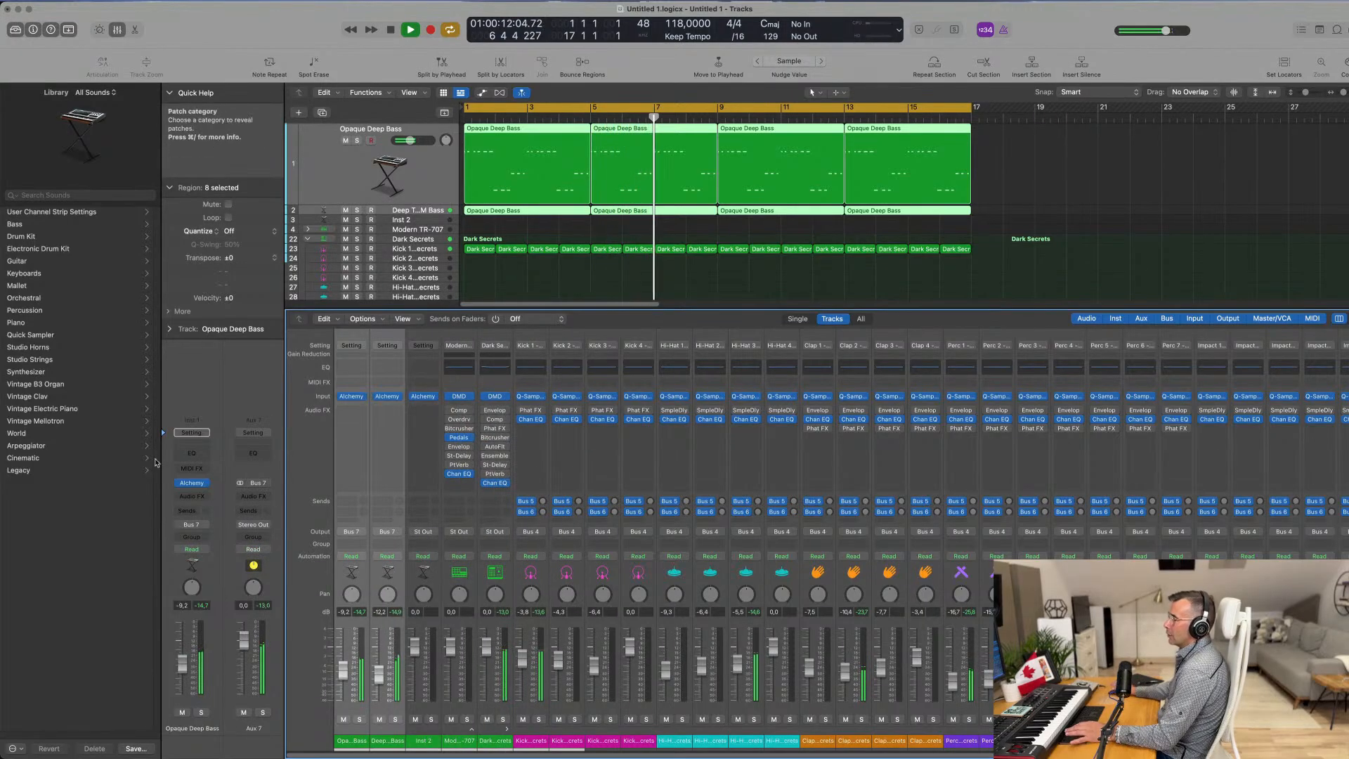
Step: Restart playback and insert a stereo Compressor on the Aux 7 bass bus
{"action": "key", "text": "space"}
{"action": "left_click", "coordinate": [253, 496]}
{"action": "mouse_move", "coordinate": [286, 538]}
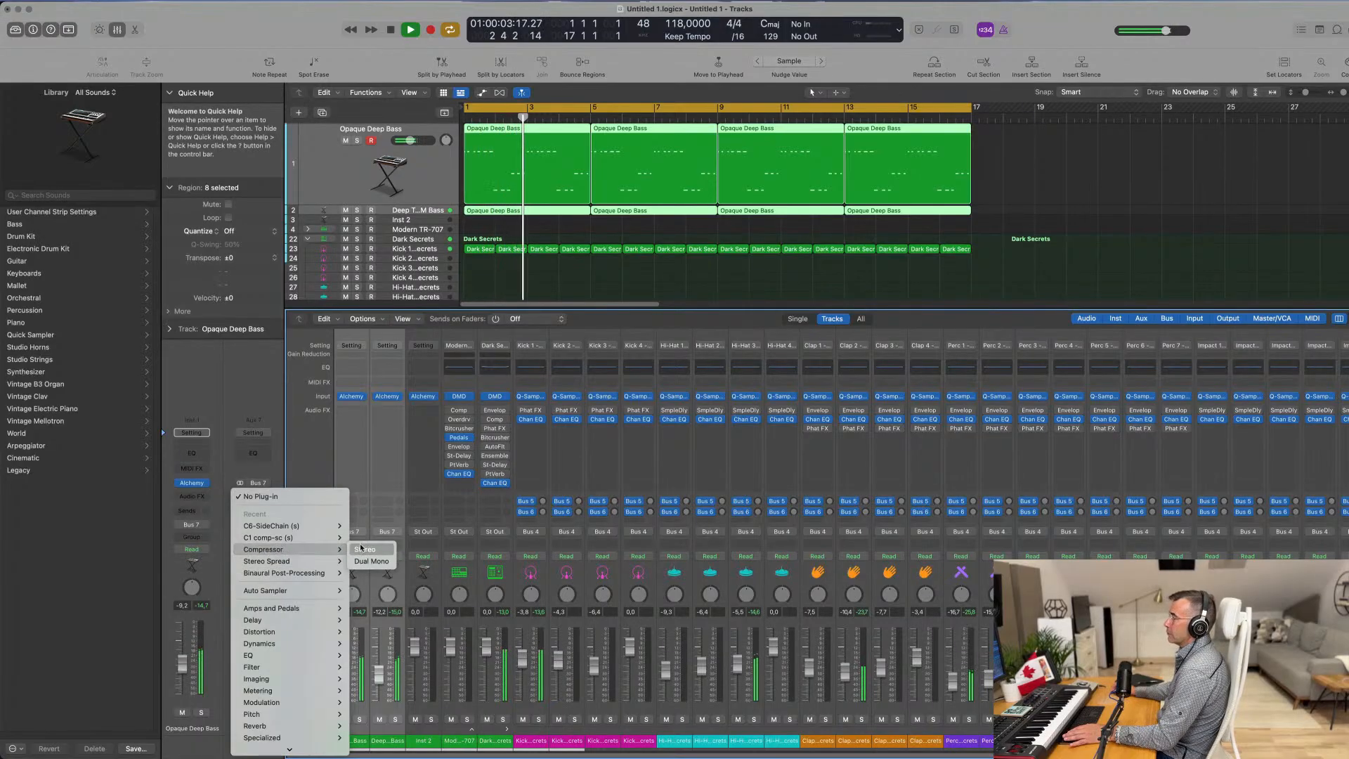
{"action": "left_click", "coordinate": [364, 548]}
Step: Set the Compressor's side chain source to Kick 1 - Modern TR-707 (Inst 3) while the groove plays
{"action": "left_click", "coordinate": [906, 156]}
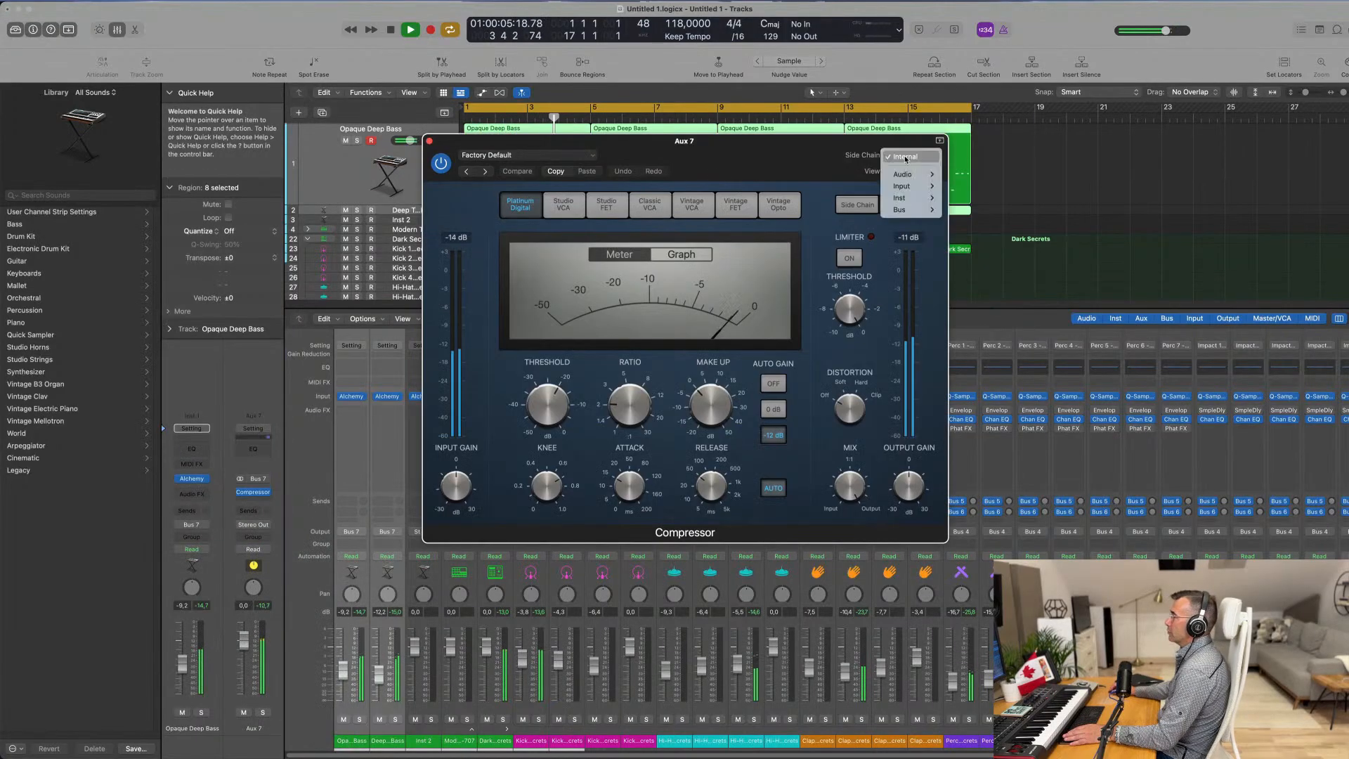
{"action": "mouse_move", "coordinate": [911, 201]}
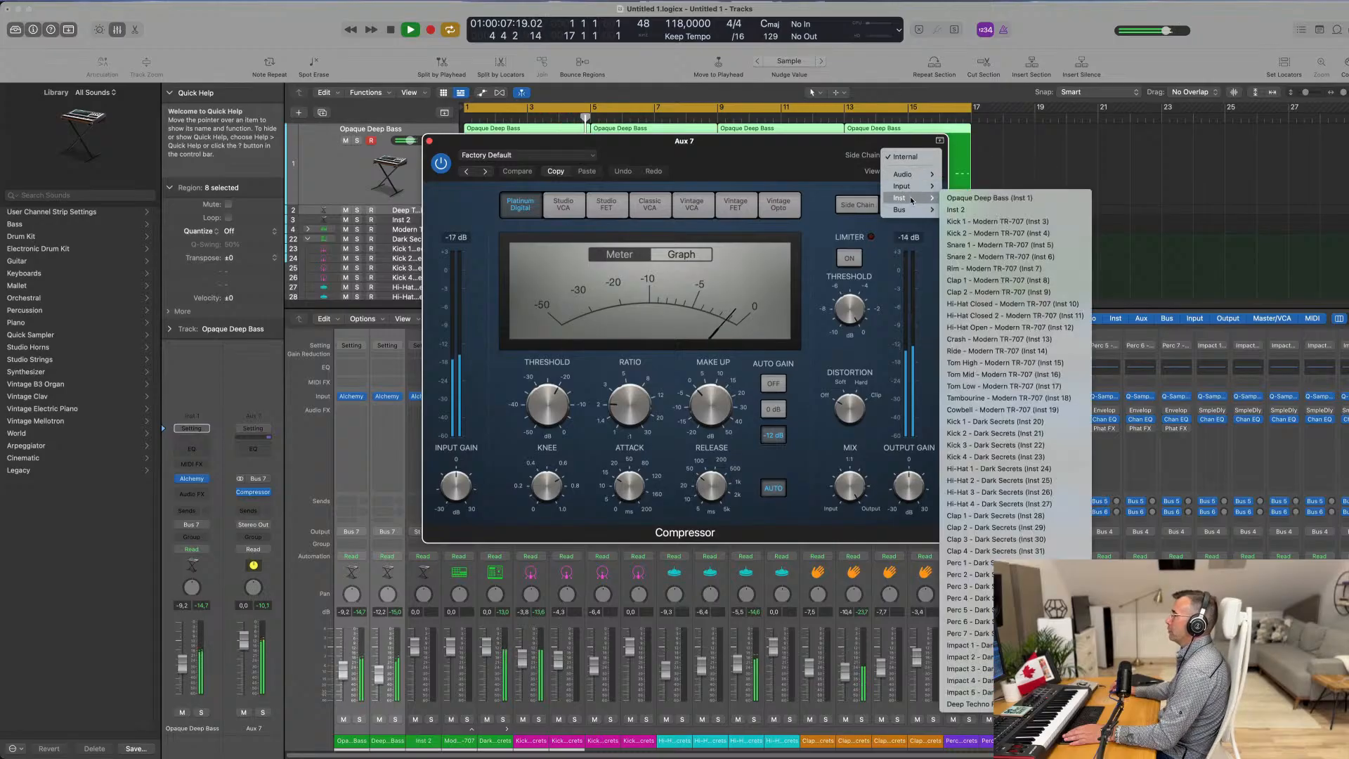
{"action": "left_click", "coordinate": [1012, 222]}
{"action": "left_click_drag", "start_coordinate": [719, 158], "coordinate": [910, 194]}
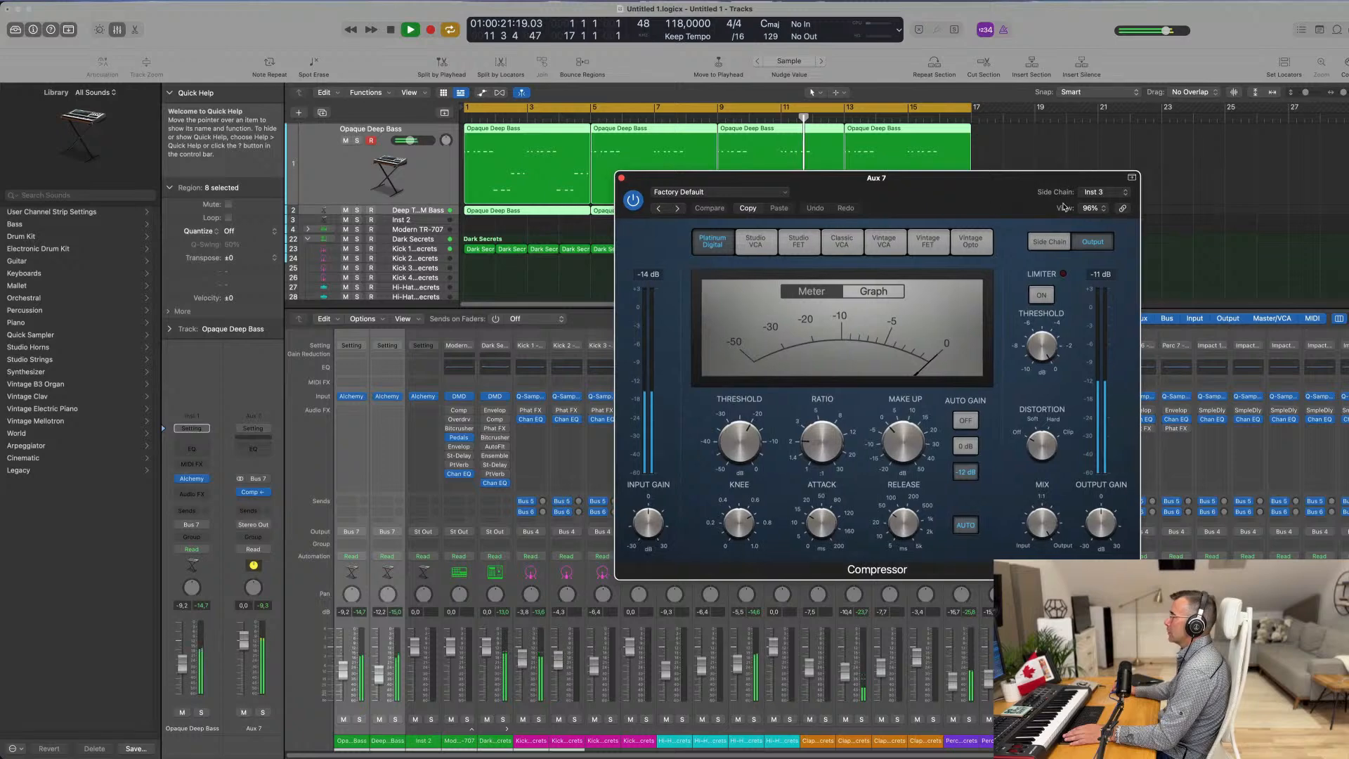
Step: Set the Compressor's side chain source to the instrument Kick 1 - Dark Secrets (Inst 20)
{"action": "left_click", "coordinate": [1097, 192]}
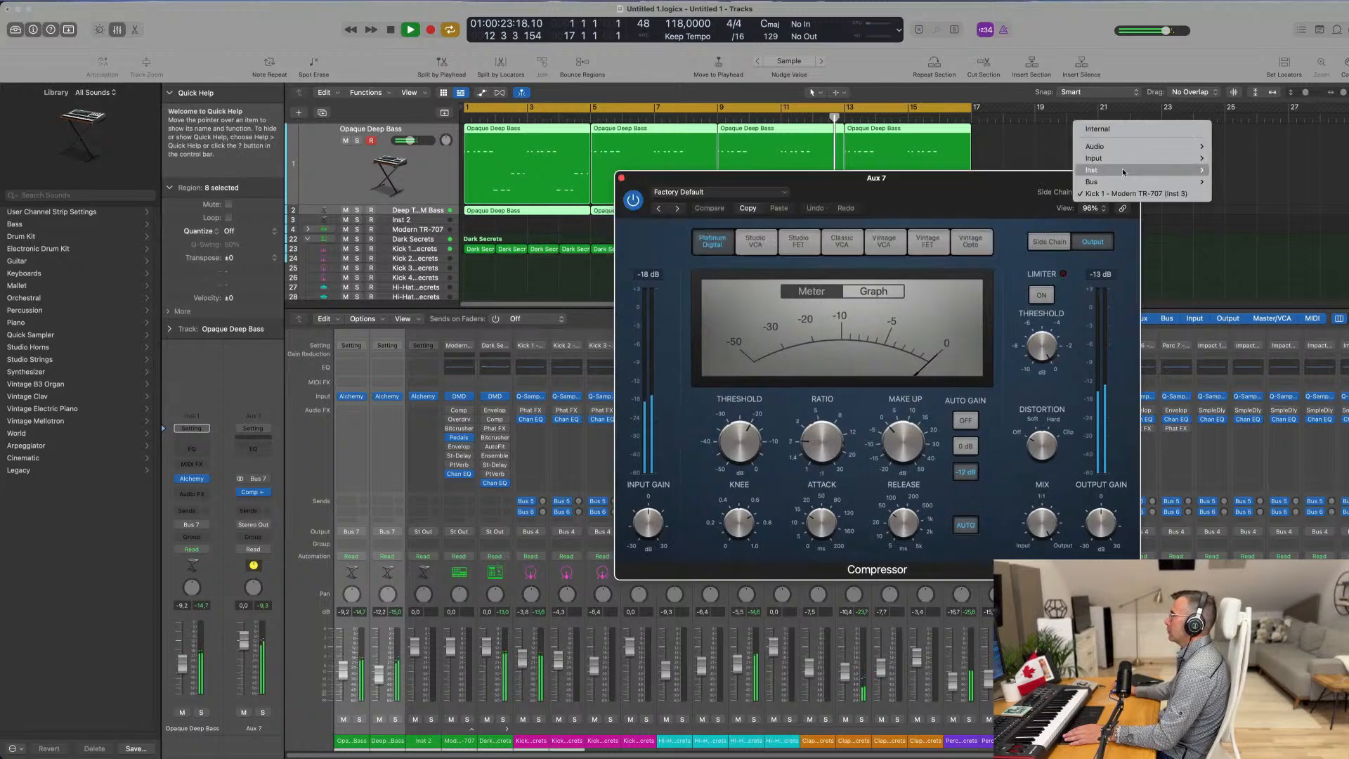
{"action": "mouse_move", "coordinate": [1123, 169]}
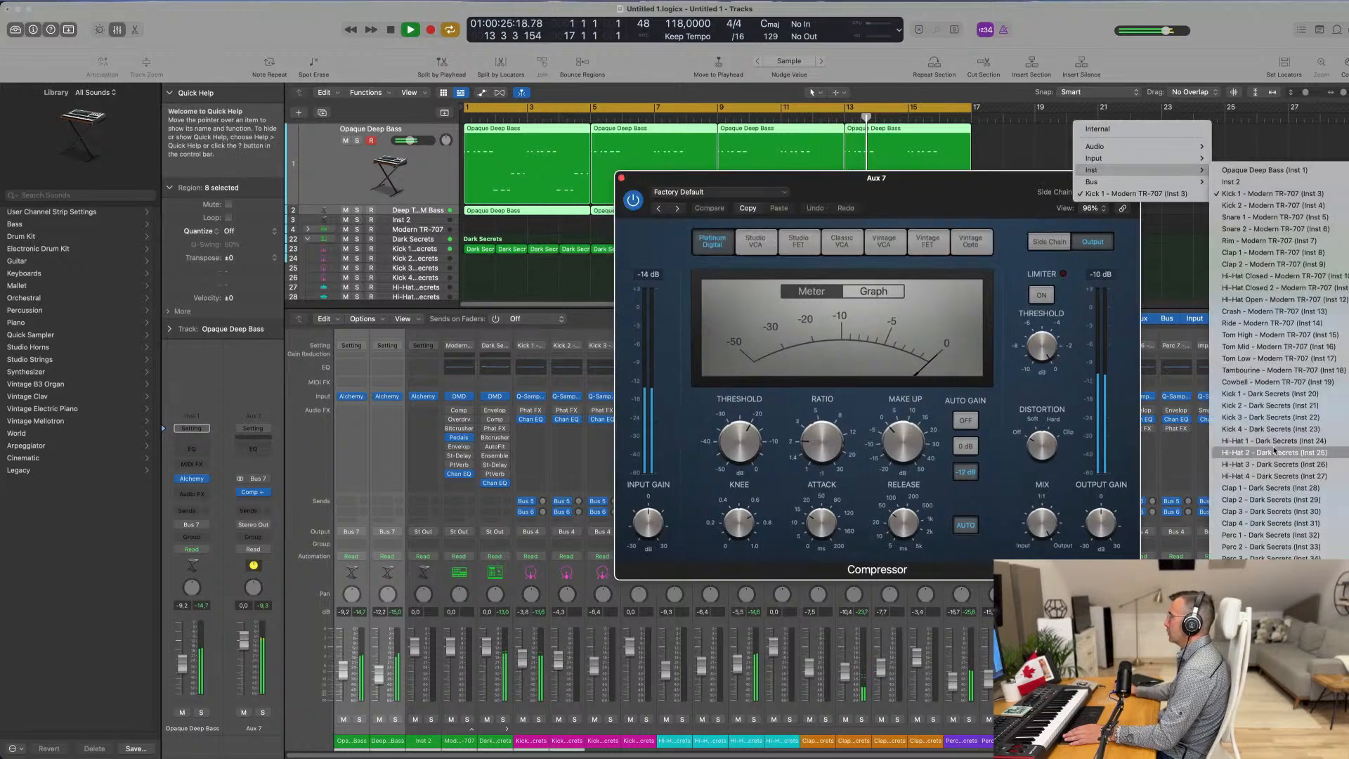
{"action": "left_click", "coordinate": [1273, 395]}
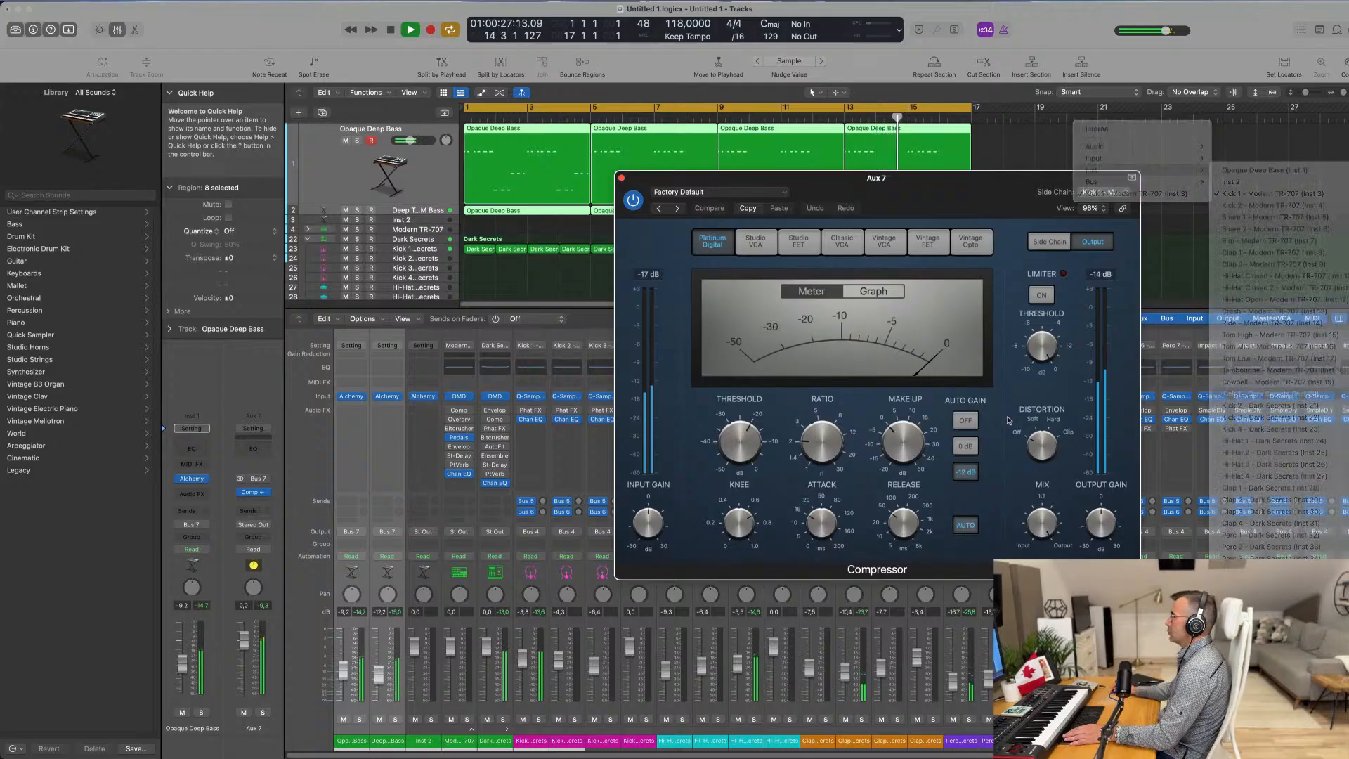
{"action": "left_click_drag", "start_coordinate": [961, 178], "coordinate": [927, 254]}
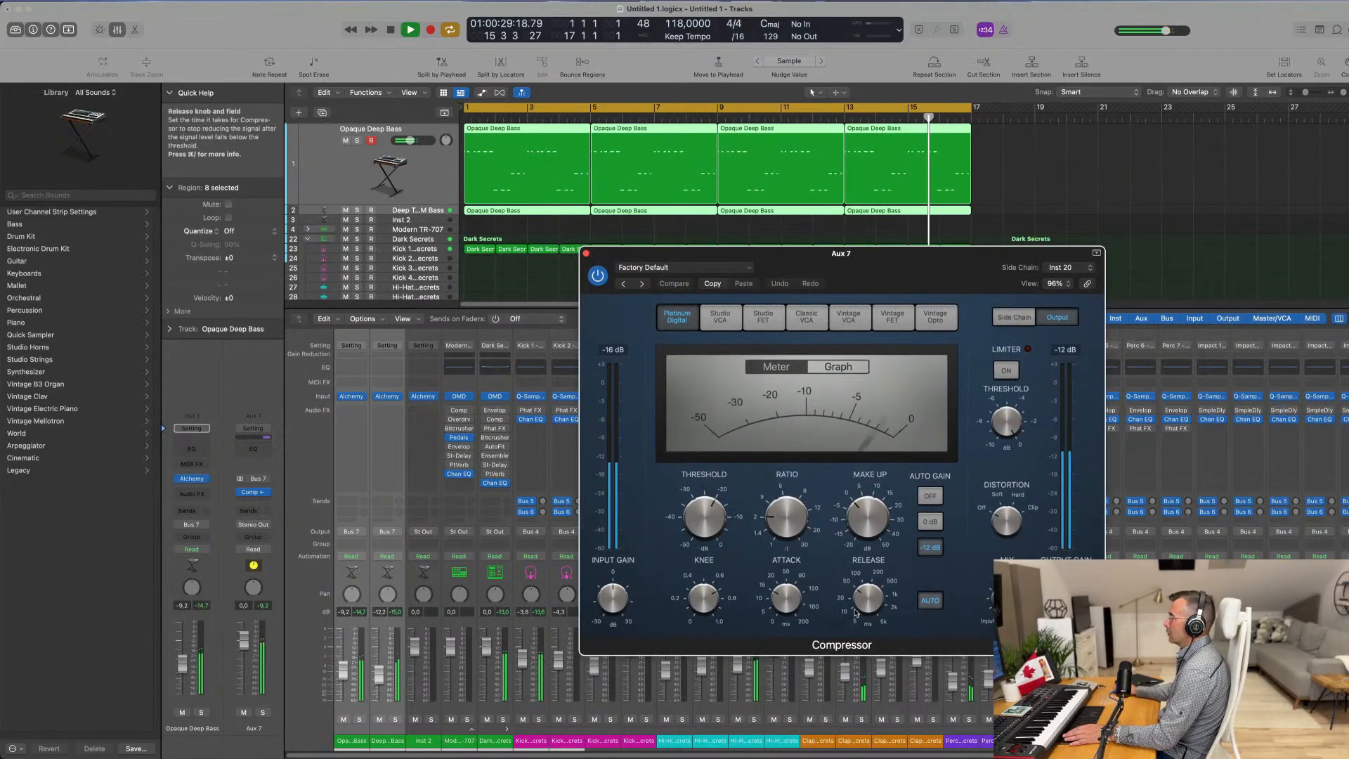
Step: Shorten the Compressor's attack, turn off automatic release, raise the ratio and lower the threshold to about -22.5 dB
{"action": "left_click_drag", "start_coordinate": [786, 597], "coordinate": [796, 663]}
{"action": "left_click", "coordinate": [928, 603]}
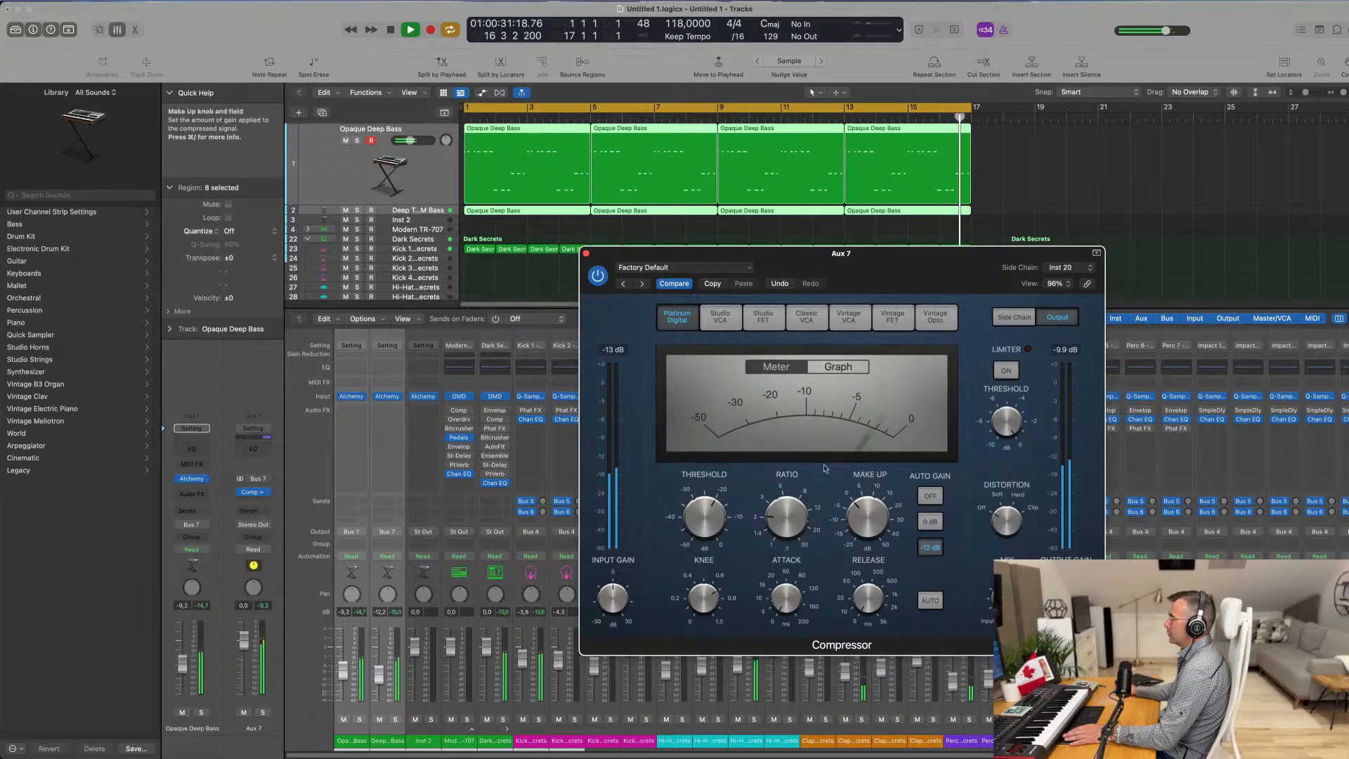
{"action": "scroll", "coordinate": [782, 494], "scroll_direction": "up", "scroll_amount": 2}
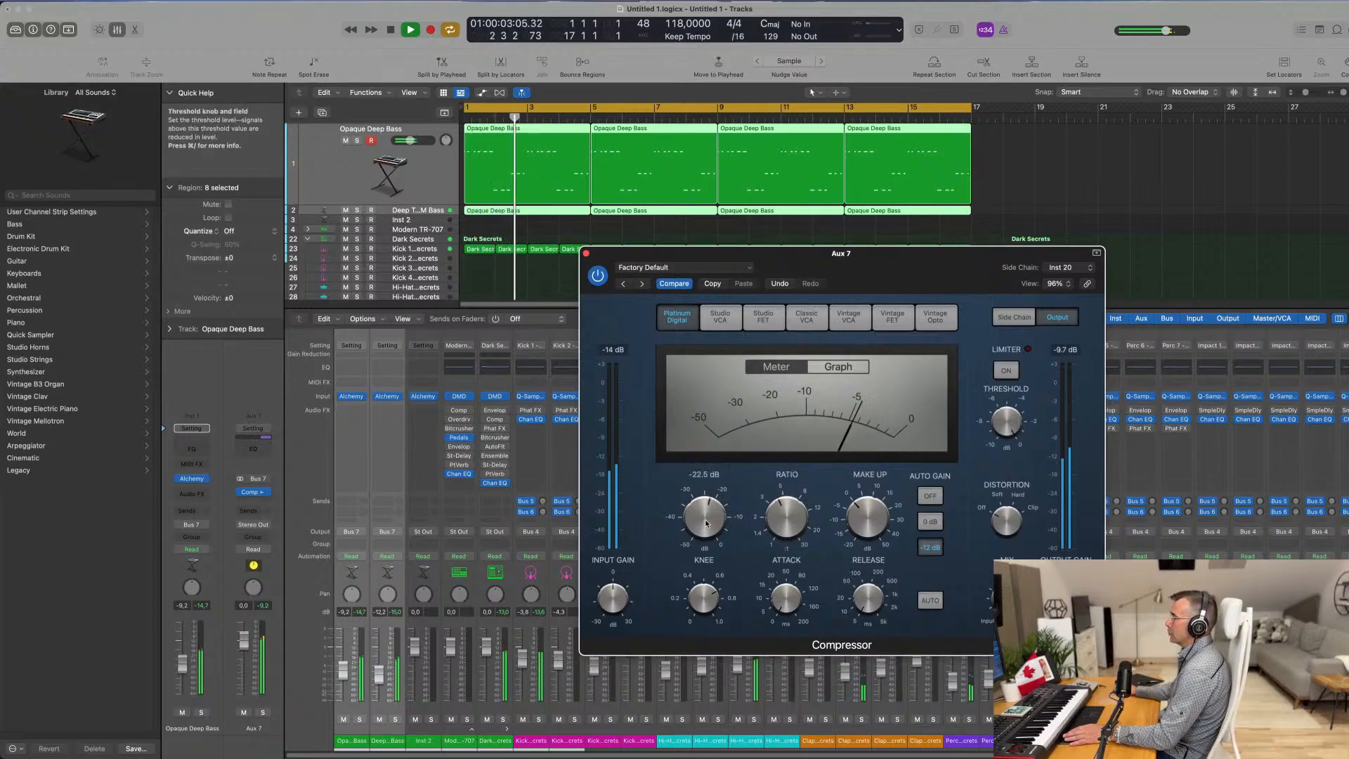
{"action": "scroll", "coordinate": [708, 522], "scroll_direction": "up", "scroll_amount": 2}
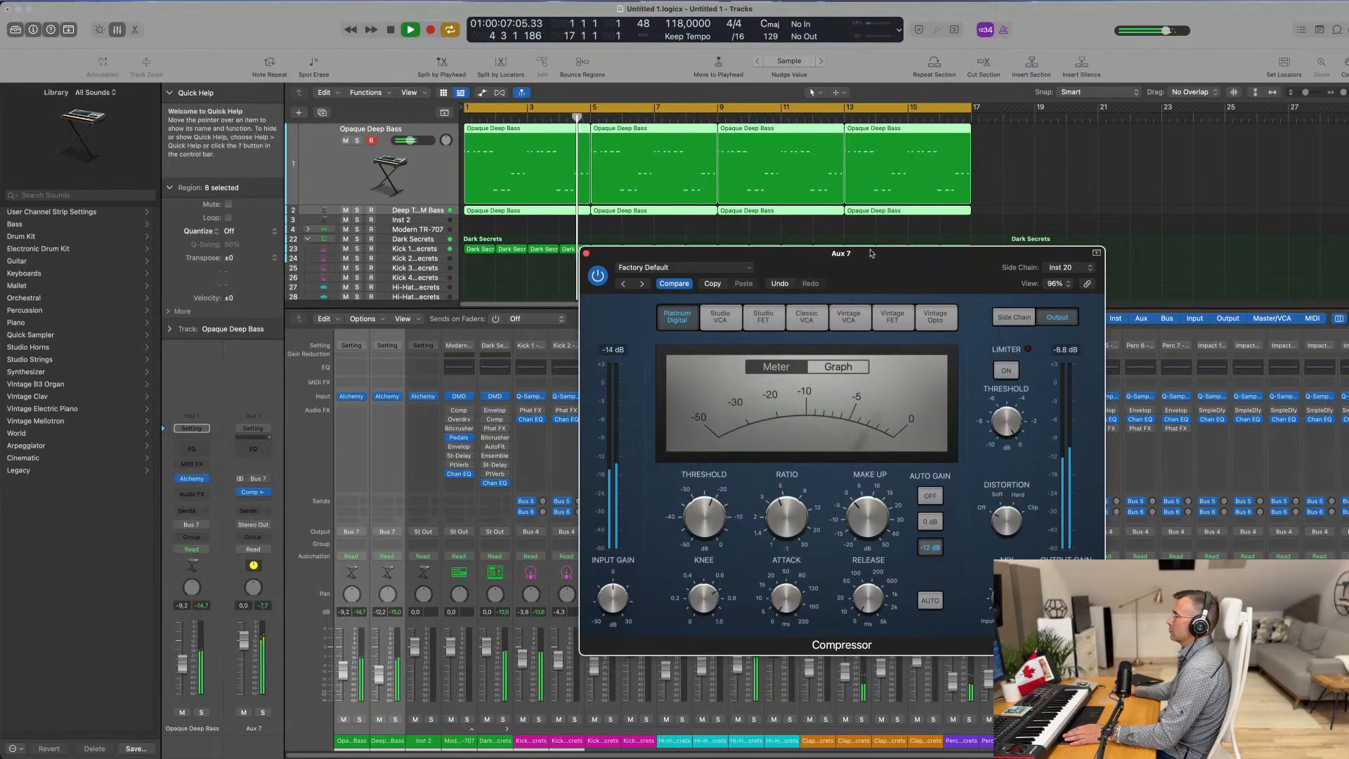
{"action": "left_click_drag", "start_coordinate": [643, 254], "coordinate": [702, 165]}
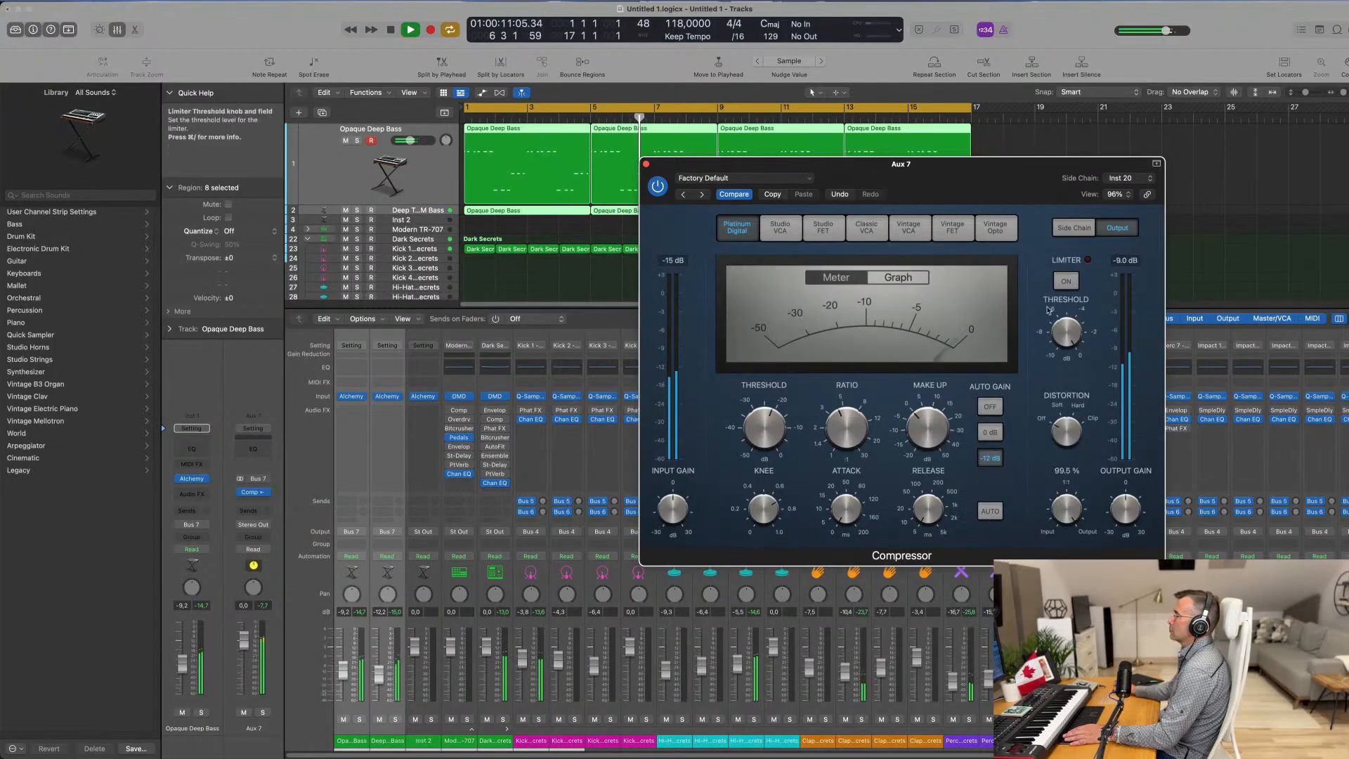
Step: Close the Compressor, replay the groove from the start and lower the Aux 7 bus to about -2.7 dB
{"action": "left_click", "coordinate": [645, 164]}
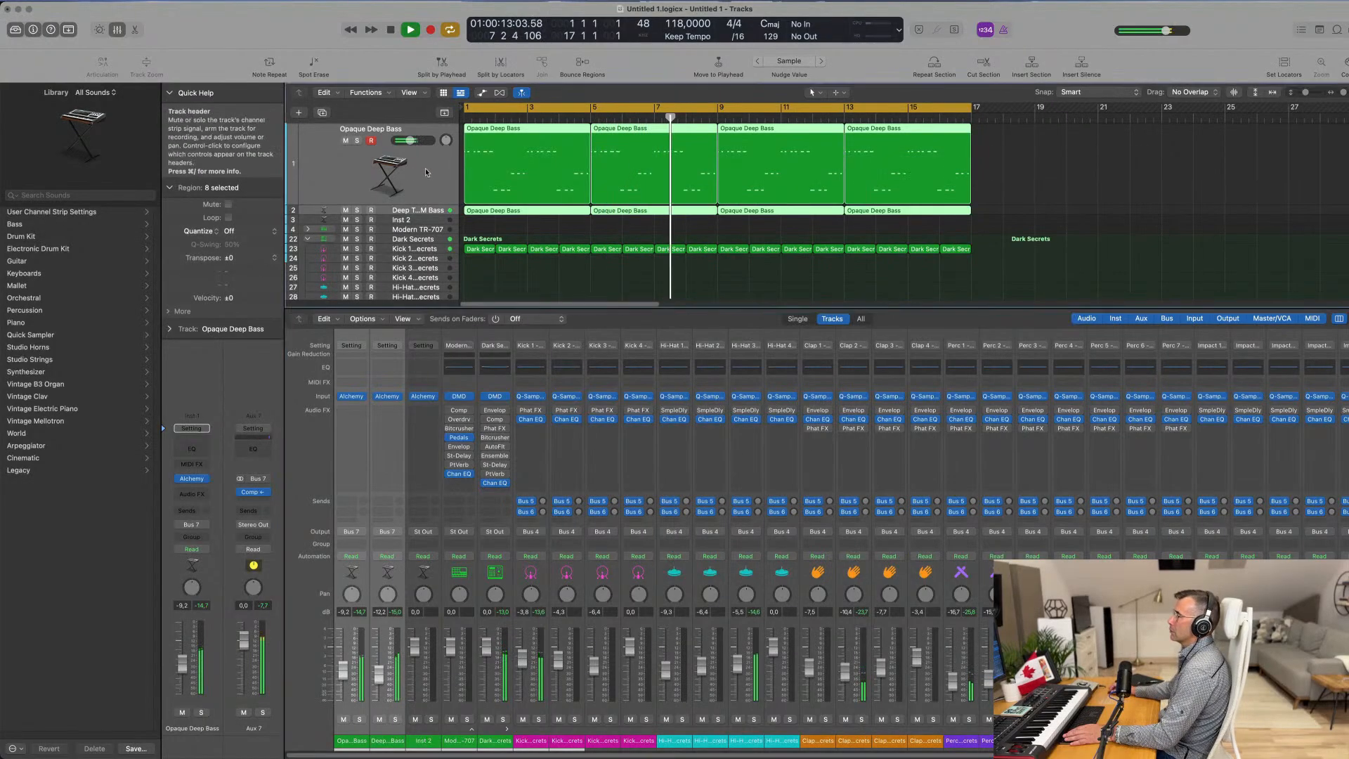
{"action": "left_click", "coordinate": [423, 169]}
{"action": "key", "text": "Return"}
{"action": "key", "text": "Return"}
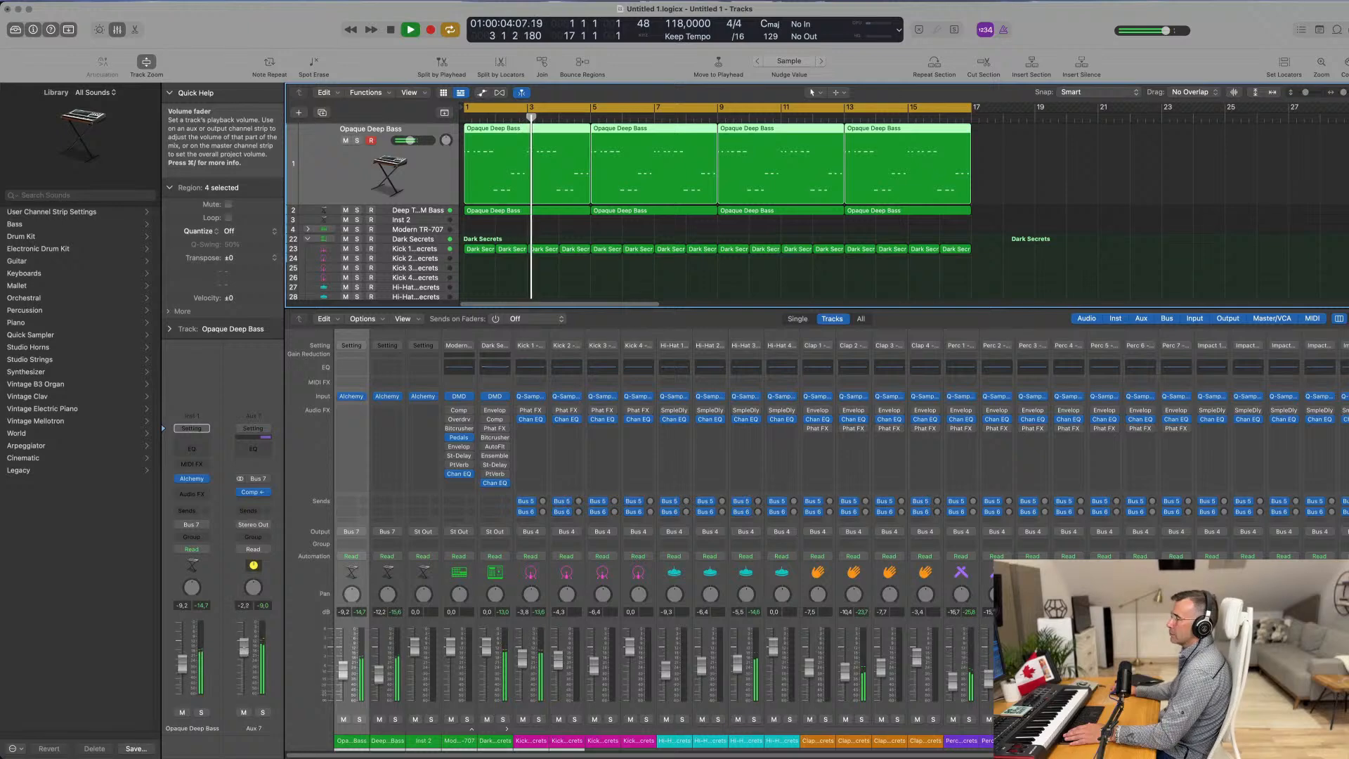
Step: Insert a Vintage Tube EQ after the Compressor on the Aux 7 bass bus
{"action": "left_click", "coordinate": [260, 501]}
{"action": "mouse_move", "coordinate": [295, 539]}
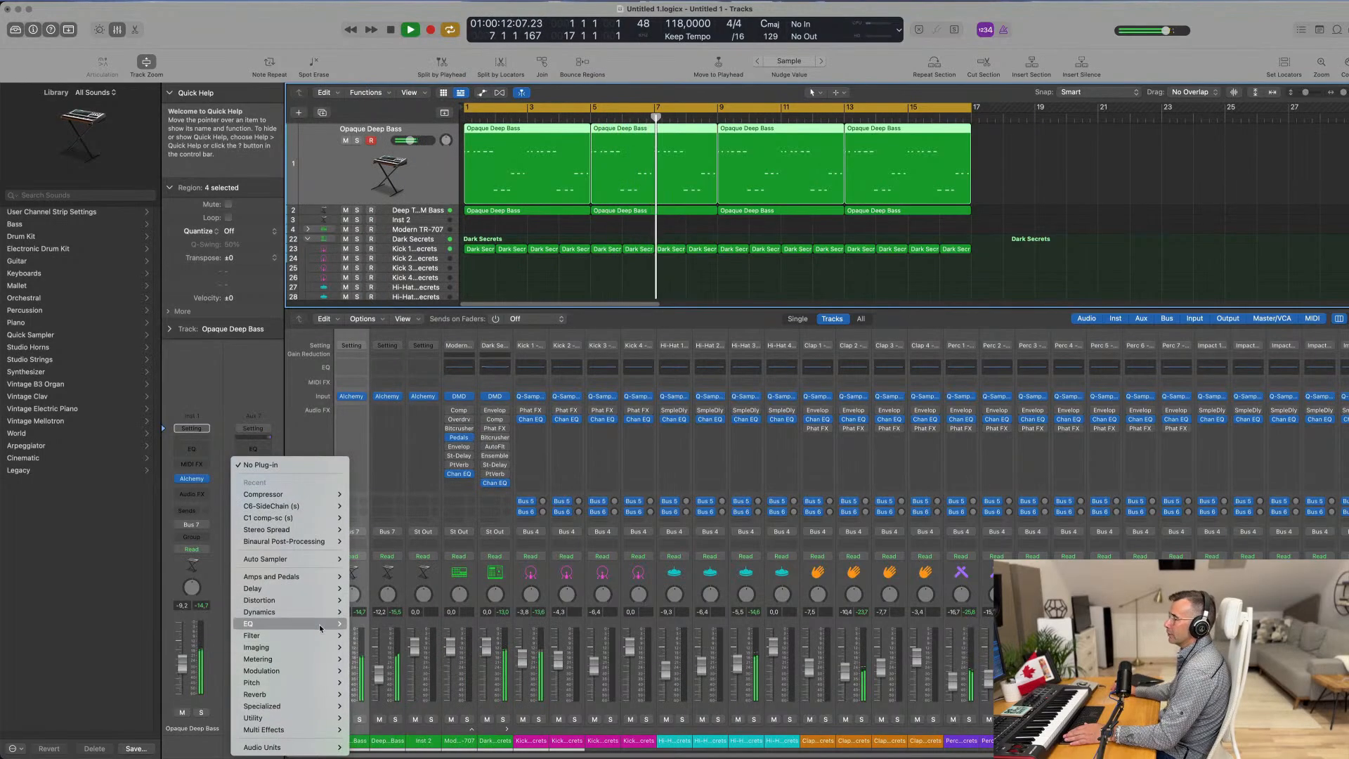
{"action": "mouse_move", "coordinate": [319, 624]}
{"action": "mouse_move", "coordinate": [373, 280]}
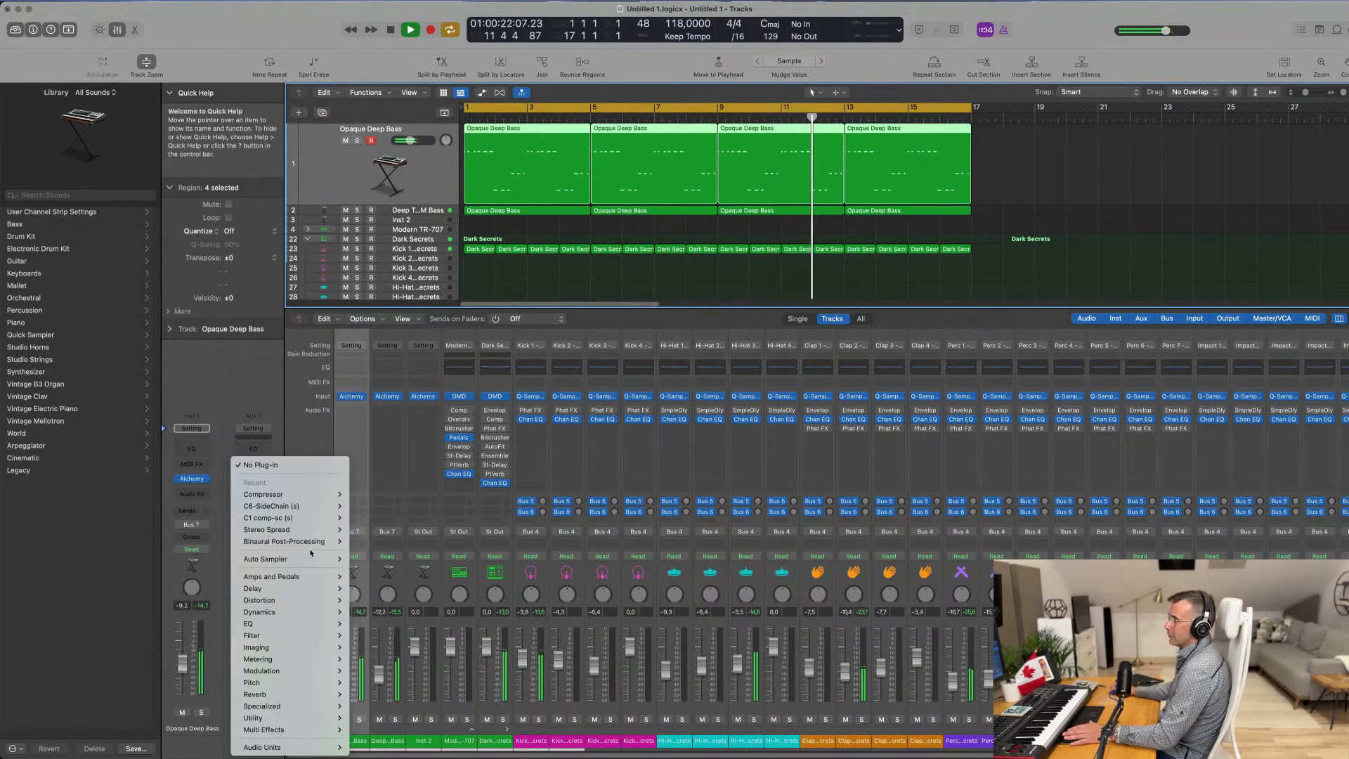
{"action": "mouse_move", "coordinate": [275, 748]}
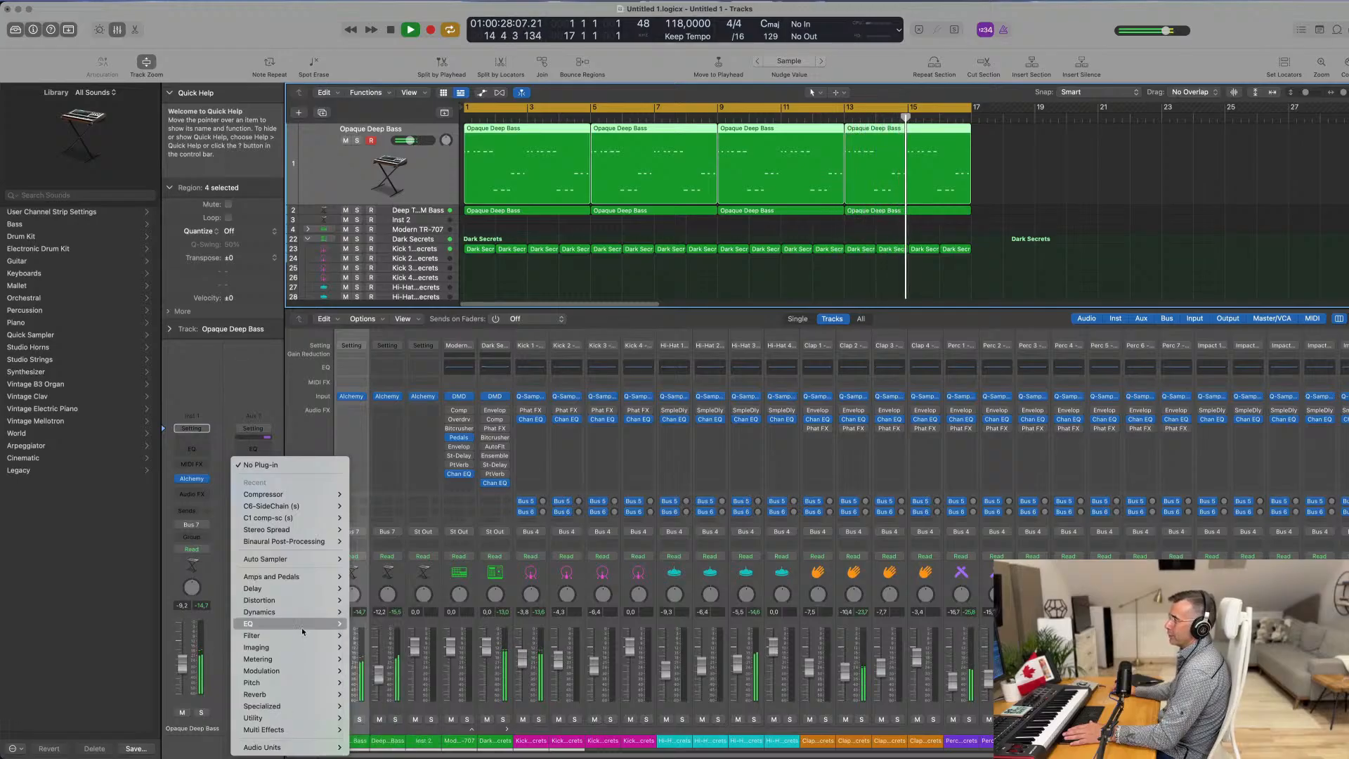
{"action": "mouse_move", "coordinate": [450, 747]}
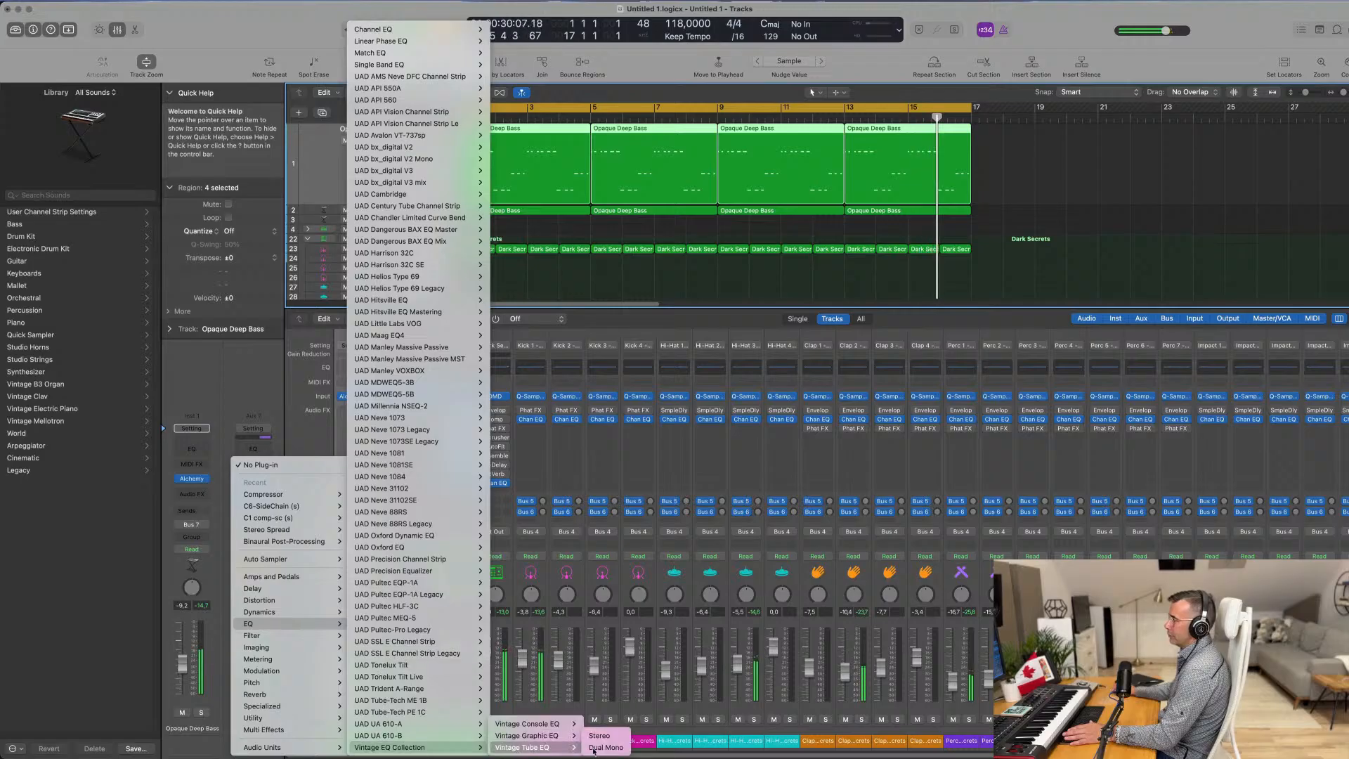
{"action": "left_click", "coordinate": [666, 410]}
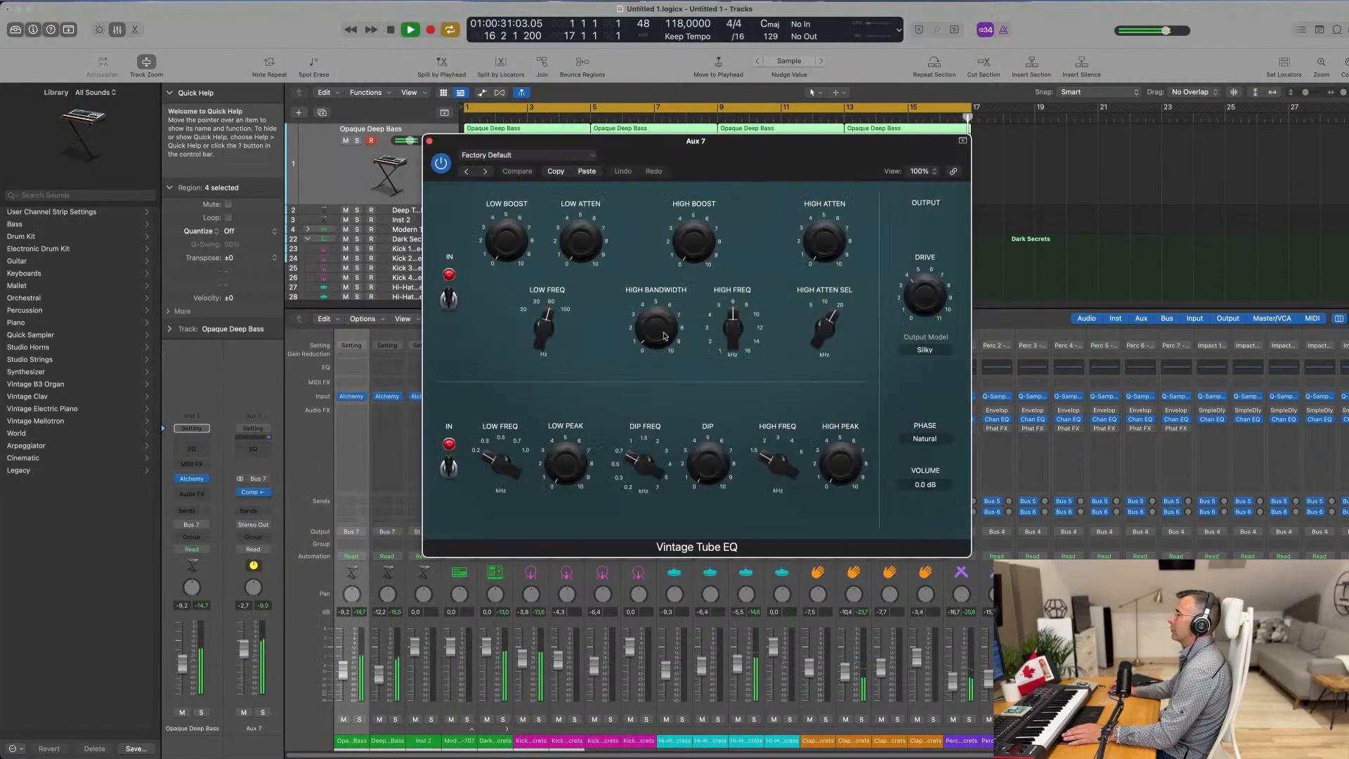
Step: Load the Big Synth preset in the Vintage Tube EQ and close its window
{"action": "left_click", "coordinate": [498, 155]}
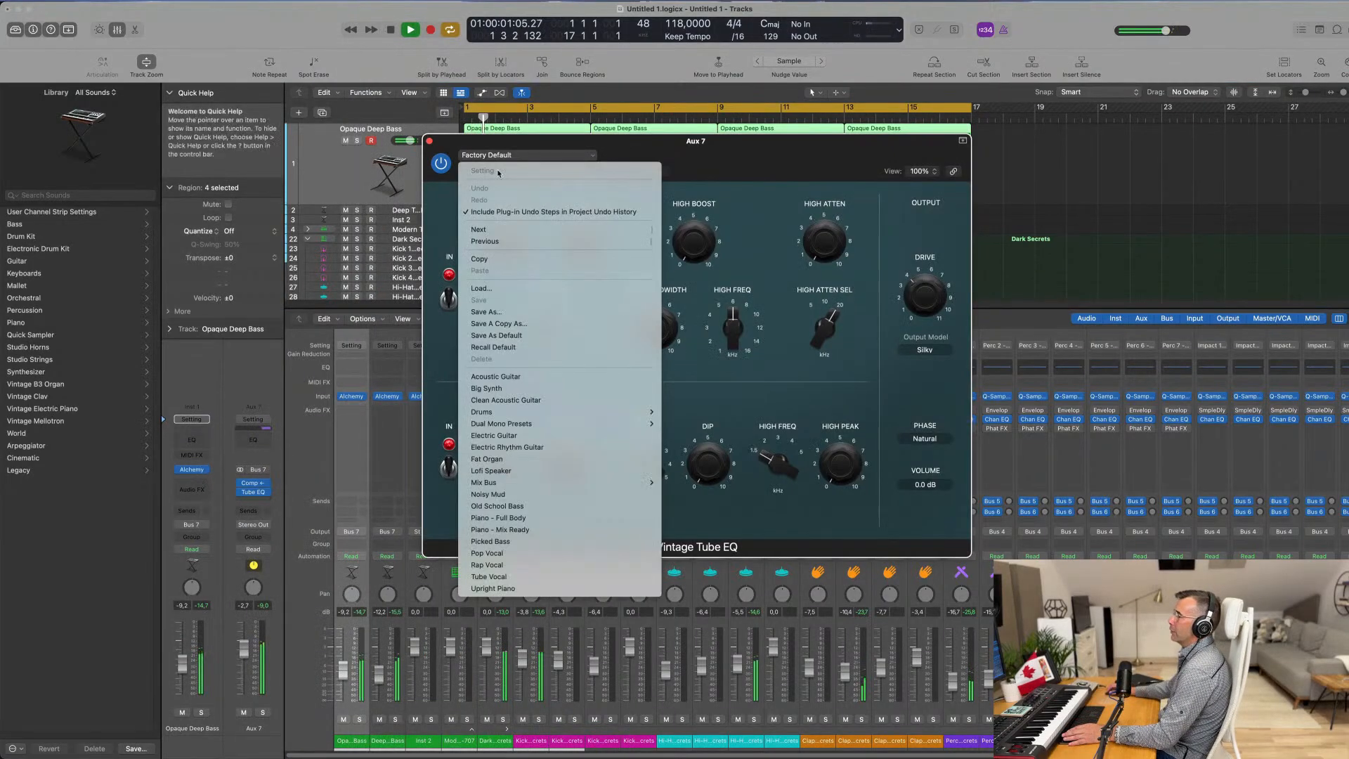
{"action": "left_click", "coordinate": [492, 388]}
{"action": "left_click_drag", "start_coordinate": [651, 140], "coordinate": [641, 271]}
{"action": "left_click", "coordinate": [418, 271]}
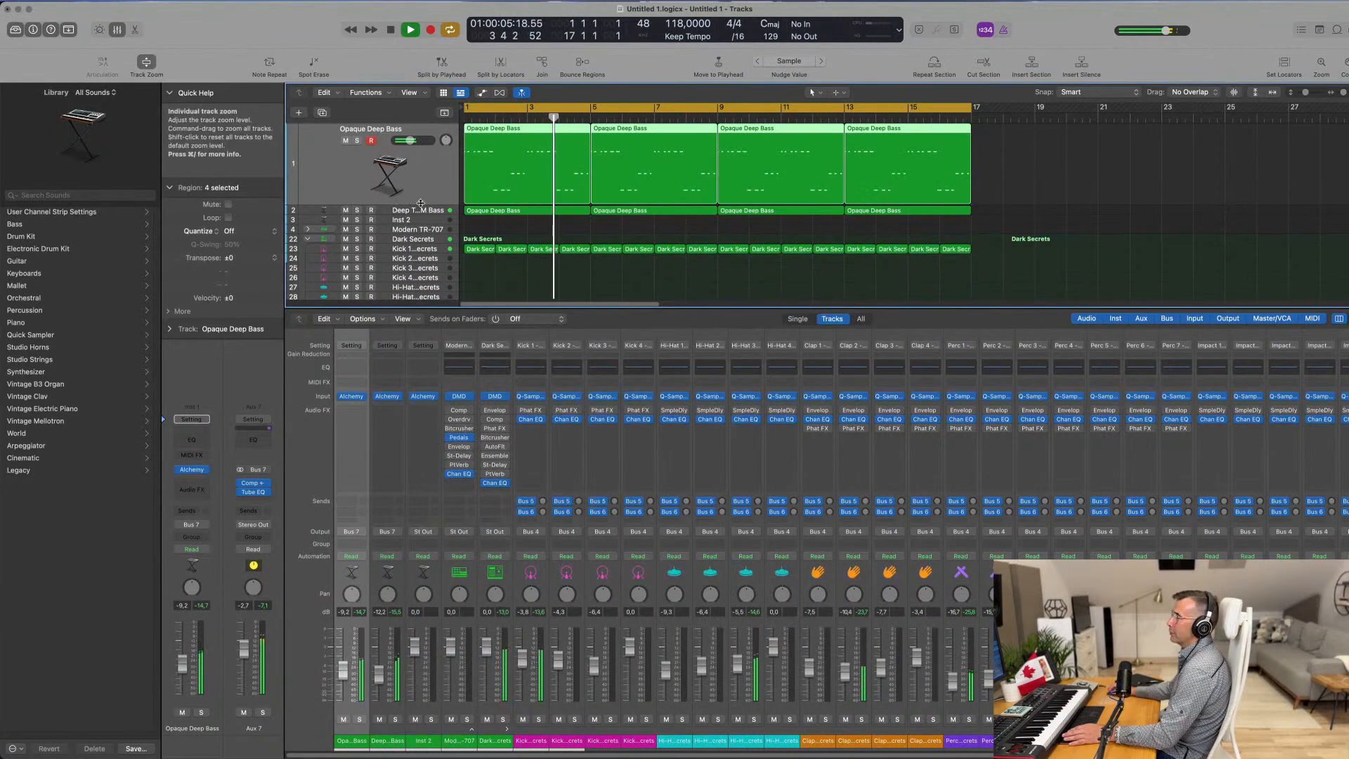
Step: Compare the groove with each bass layer muted in turn and lower Deep Techno FM Bass to about -14.0 dB
{"action": "left_click", "coordinate": [345, 140]}
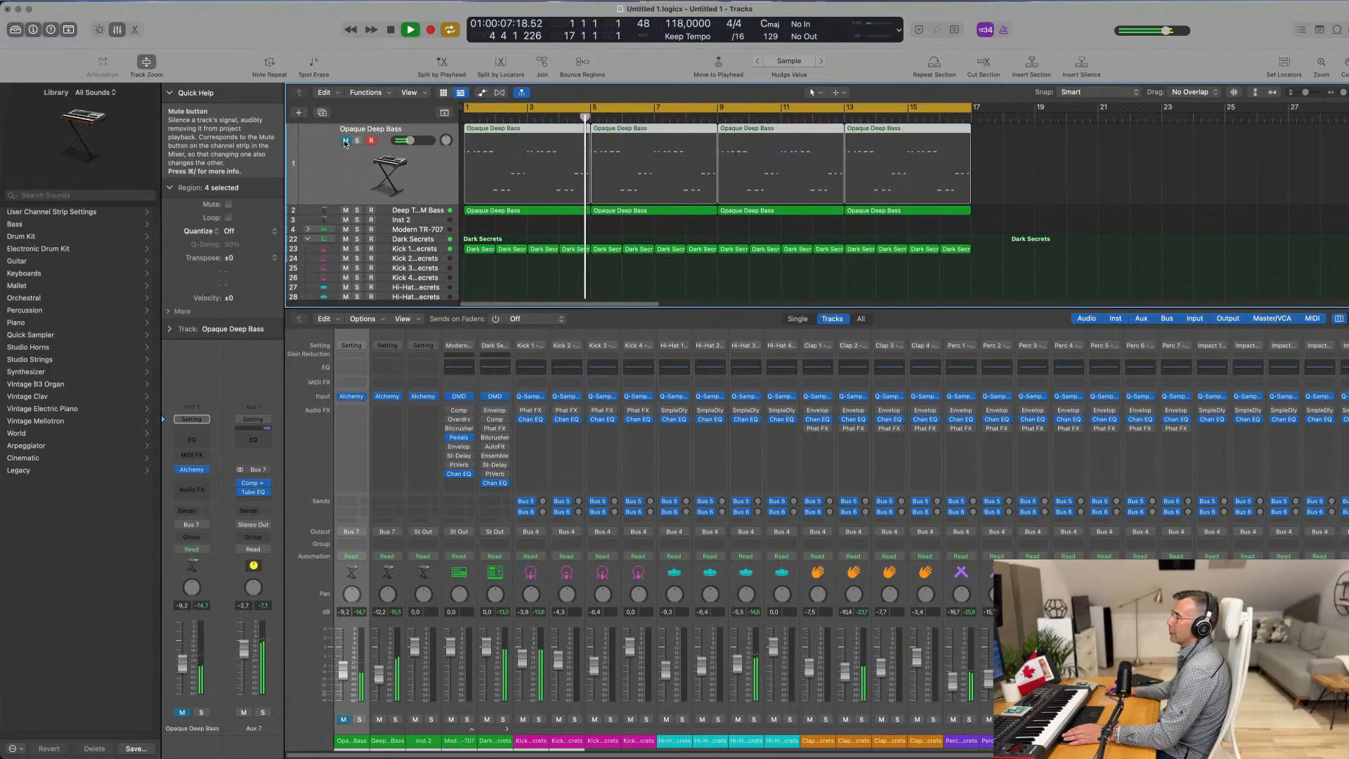
{"action": "left_click", "coordinate": [345, 141]}
{"action": "key", "text": "Down"}
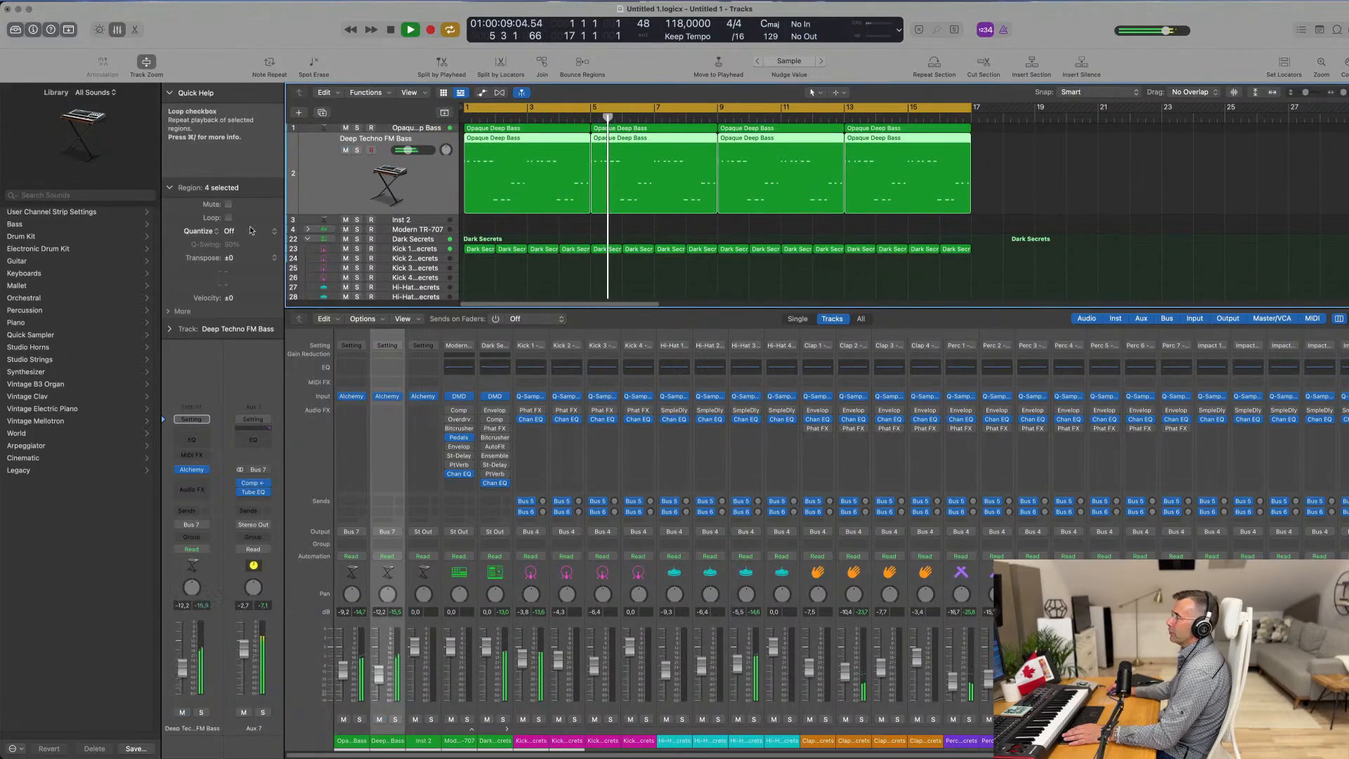
{"action": "left_click", "coordinate": [183, 711]}
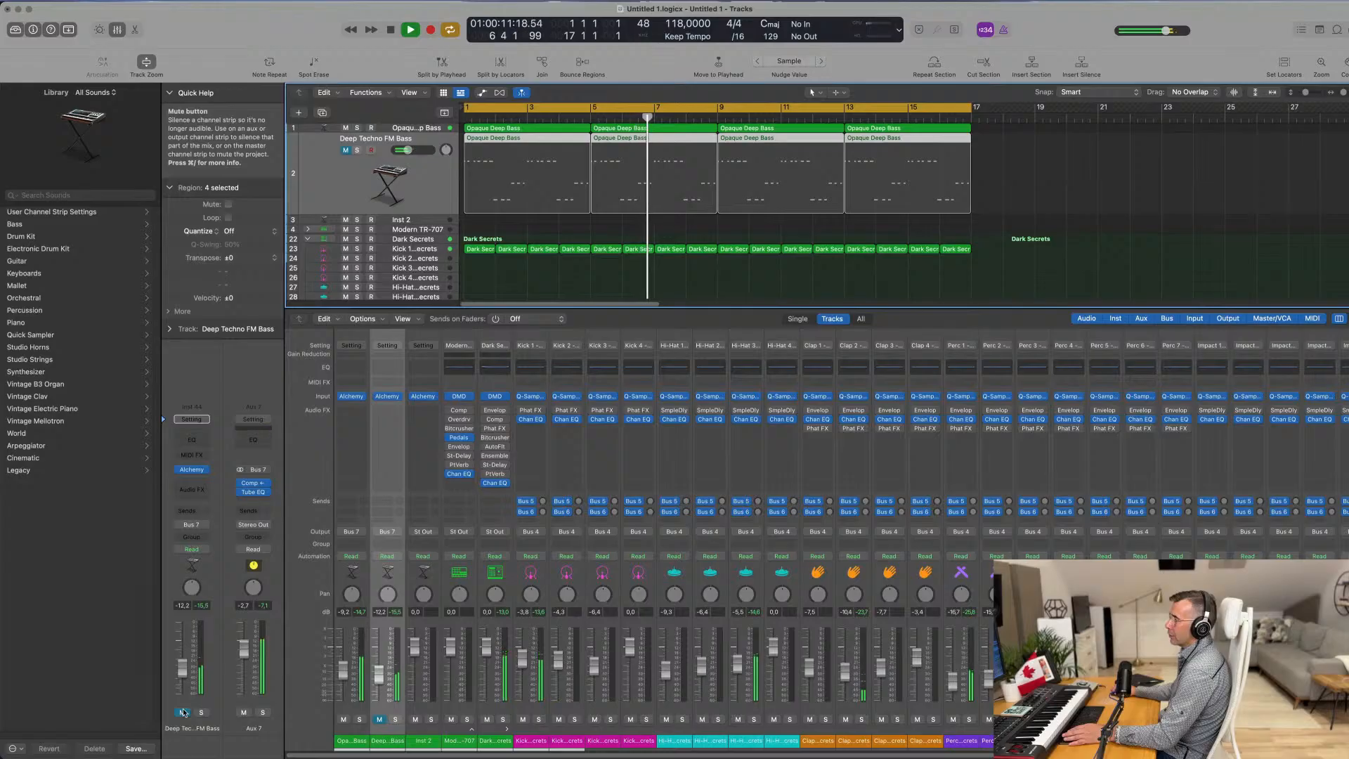
{"action": "left_click", "coordinate": [183, 712]}
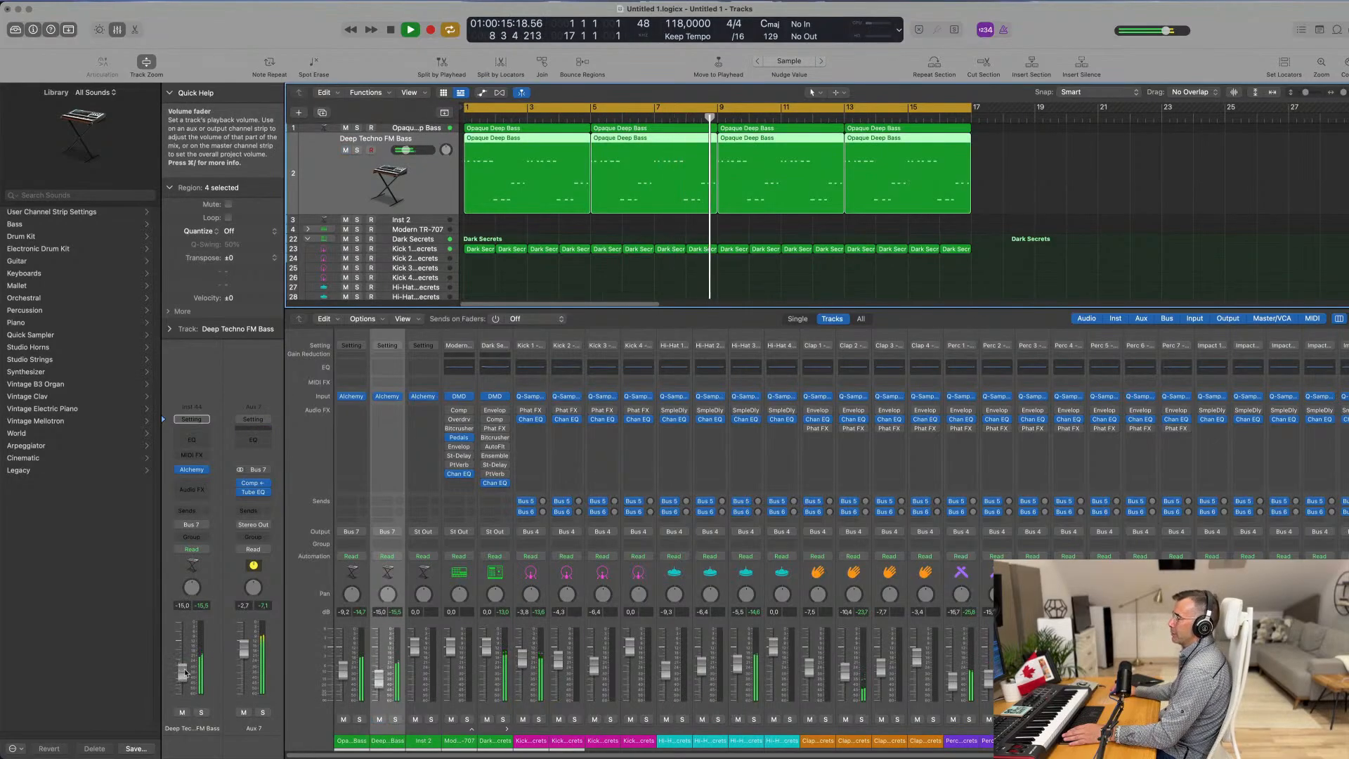
{"action": "key", "text": "Return"}
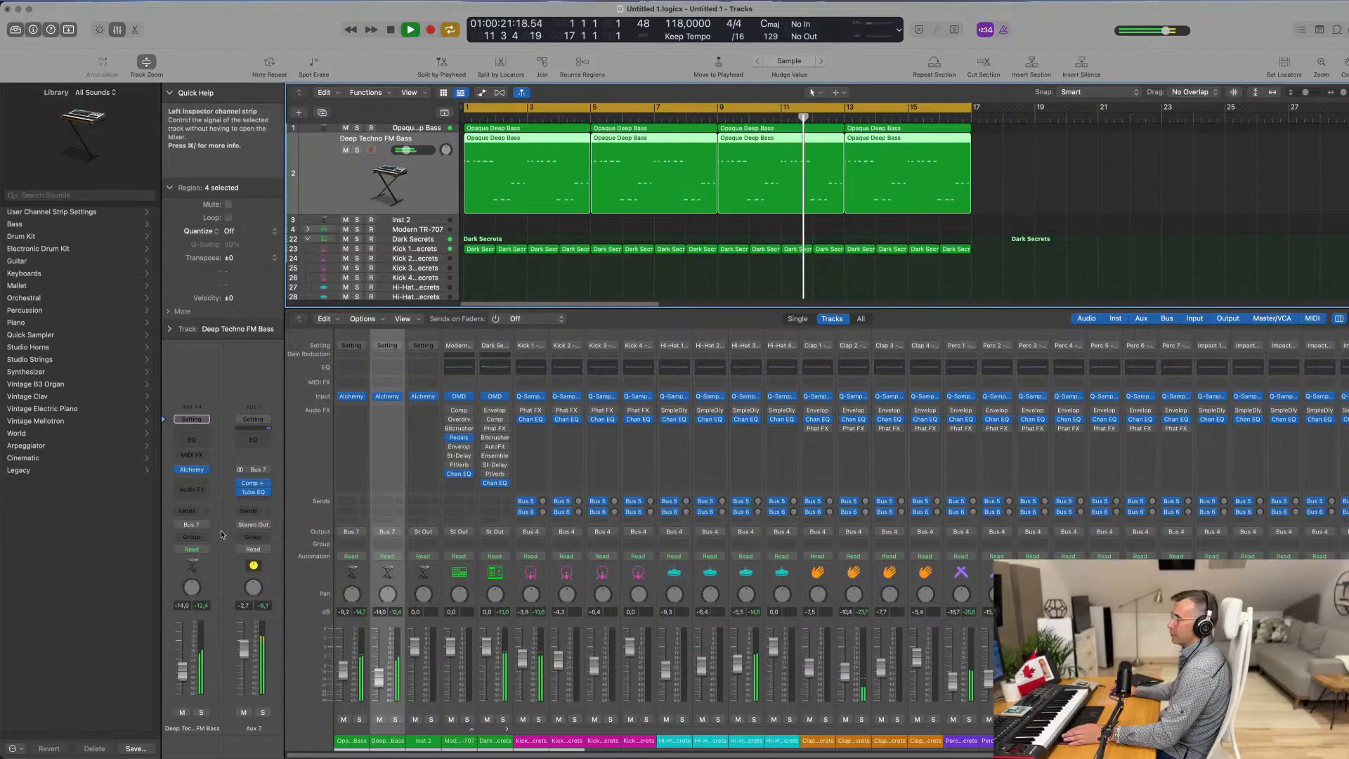
Step: Add a send to Bus 8 on the Deep Techno FM Bass channel
{"action": "left_click", "coordinate": [187, 511]}
{"action": "mouse_move", "coordinate": [188, 529]}
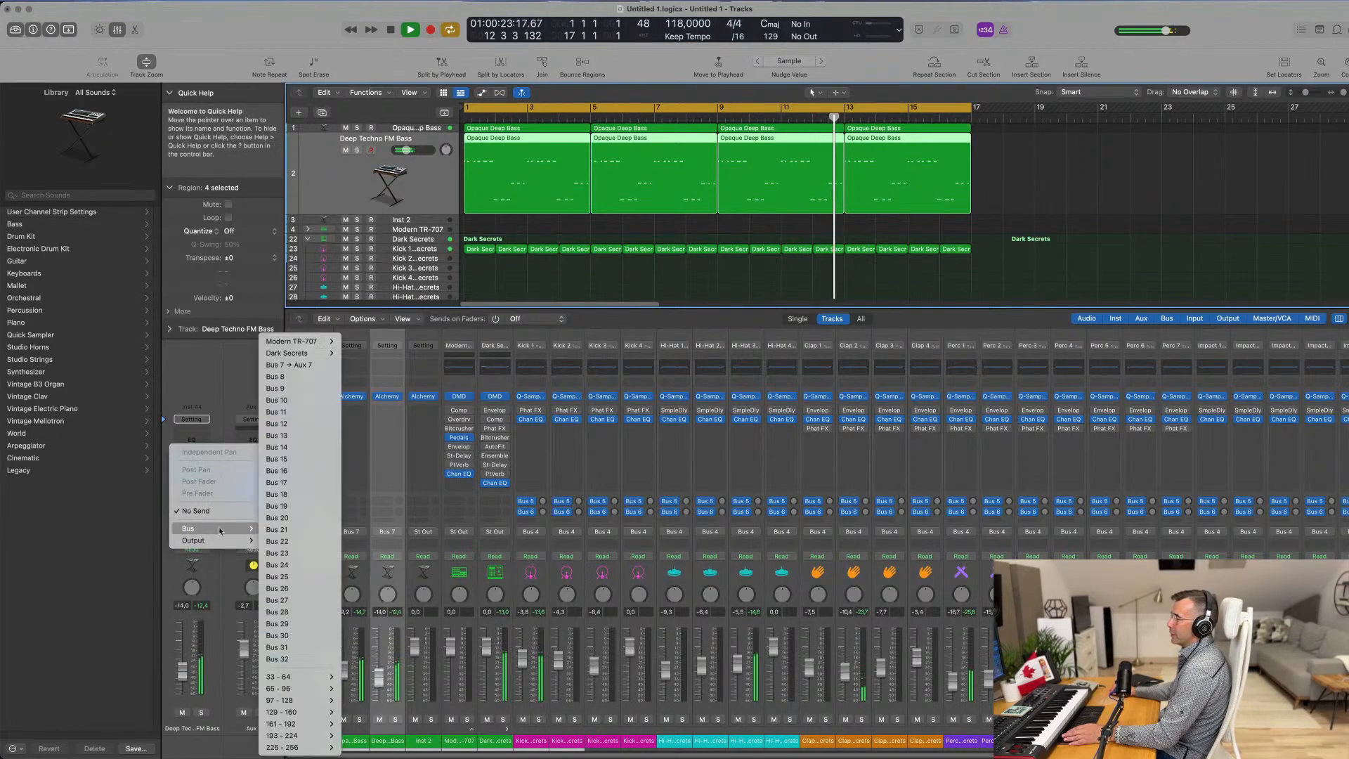
{"action": "left_click", "coordinate": [325, 377]}
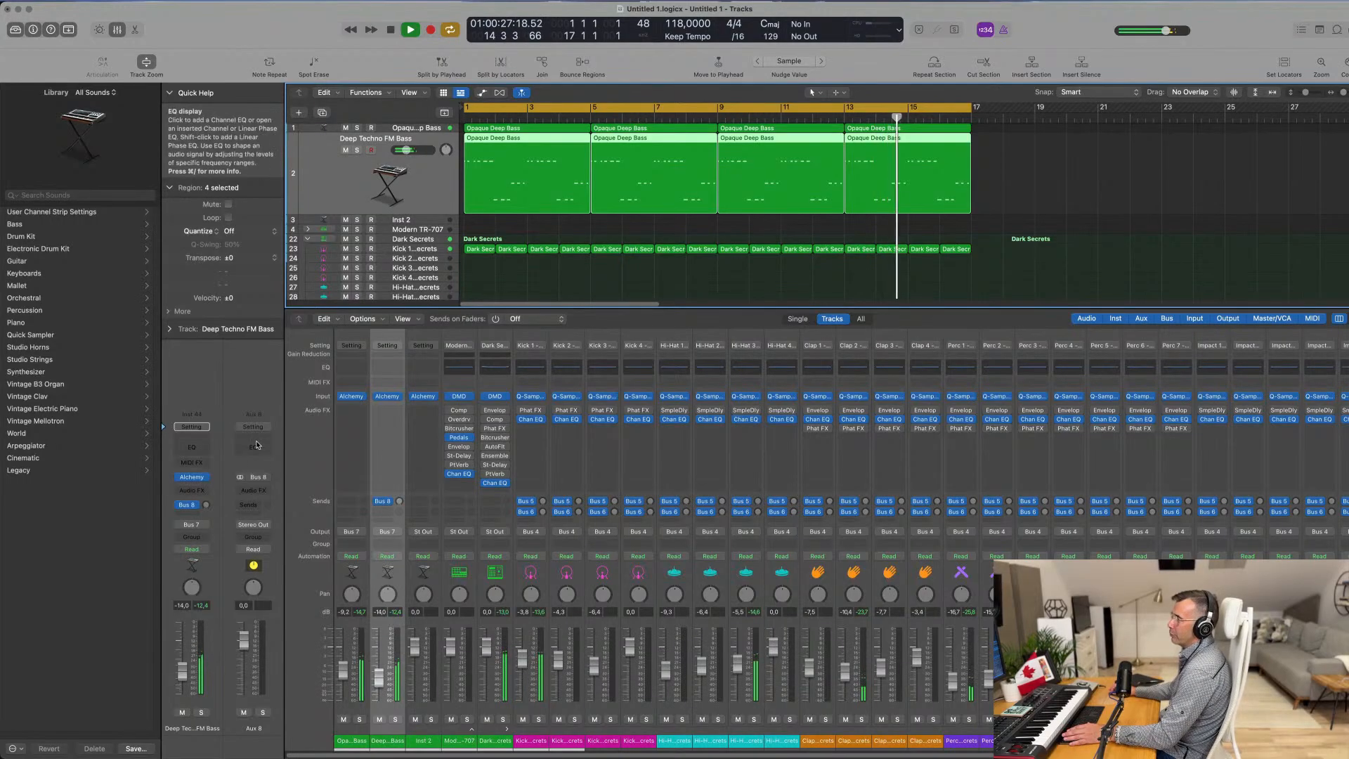
Step: Enable the low cut in a Channel EQ on Aux 8 and set it to about 398 Hz at 12 dB/Oct
{"action": "left_click", "coordinate": [462, 192]}
{"action": "left_click_drag", "start_coordinate": [457, 230], "coordinate": [640, 229]}
{"action": "left_click_drag", "start_coordinate": [633, 284], "coordinate": [656, 283]}
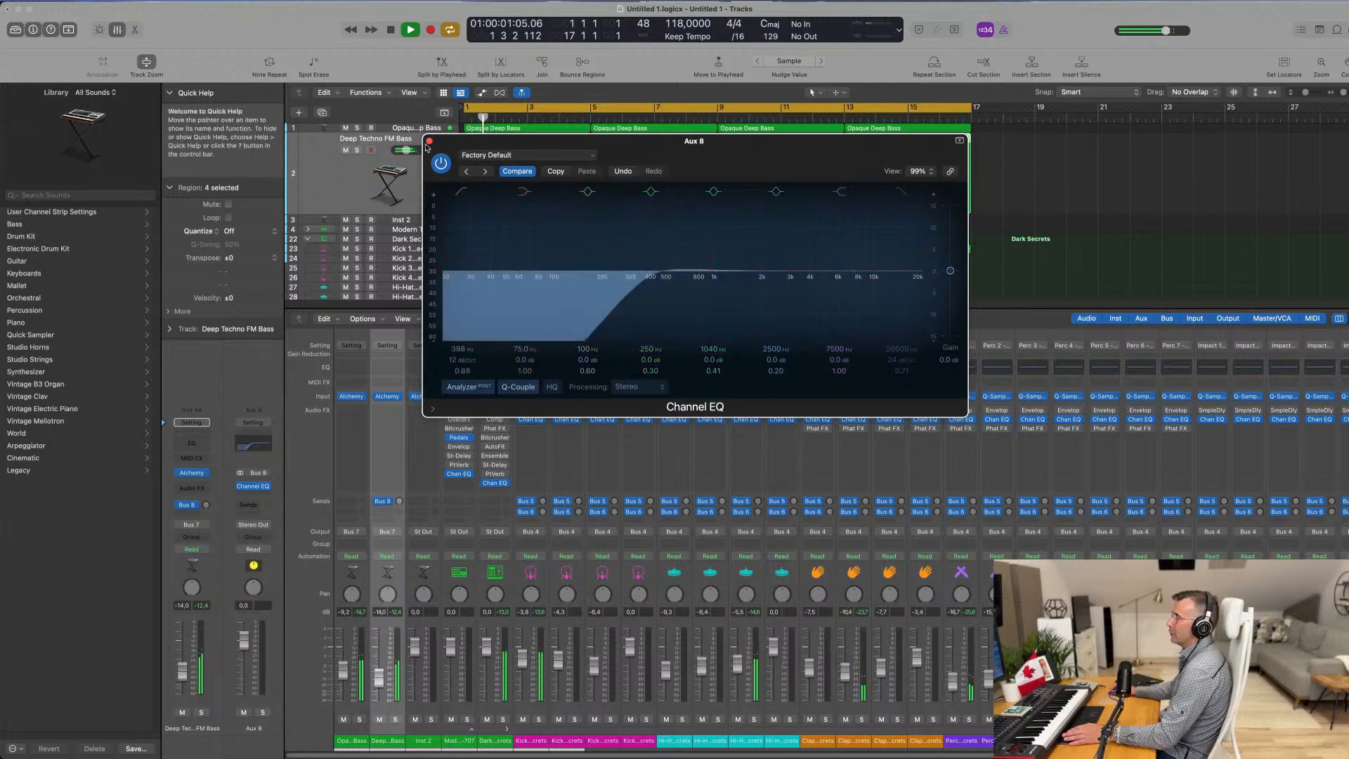
Step: Close the Channel EQ and insert a stereo EnVerb reverb below it on Aux 8
{"action": "left_click", "coordinate": [250, 486]}
{"action": "left_click", "coordinate": [246, 496]}
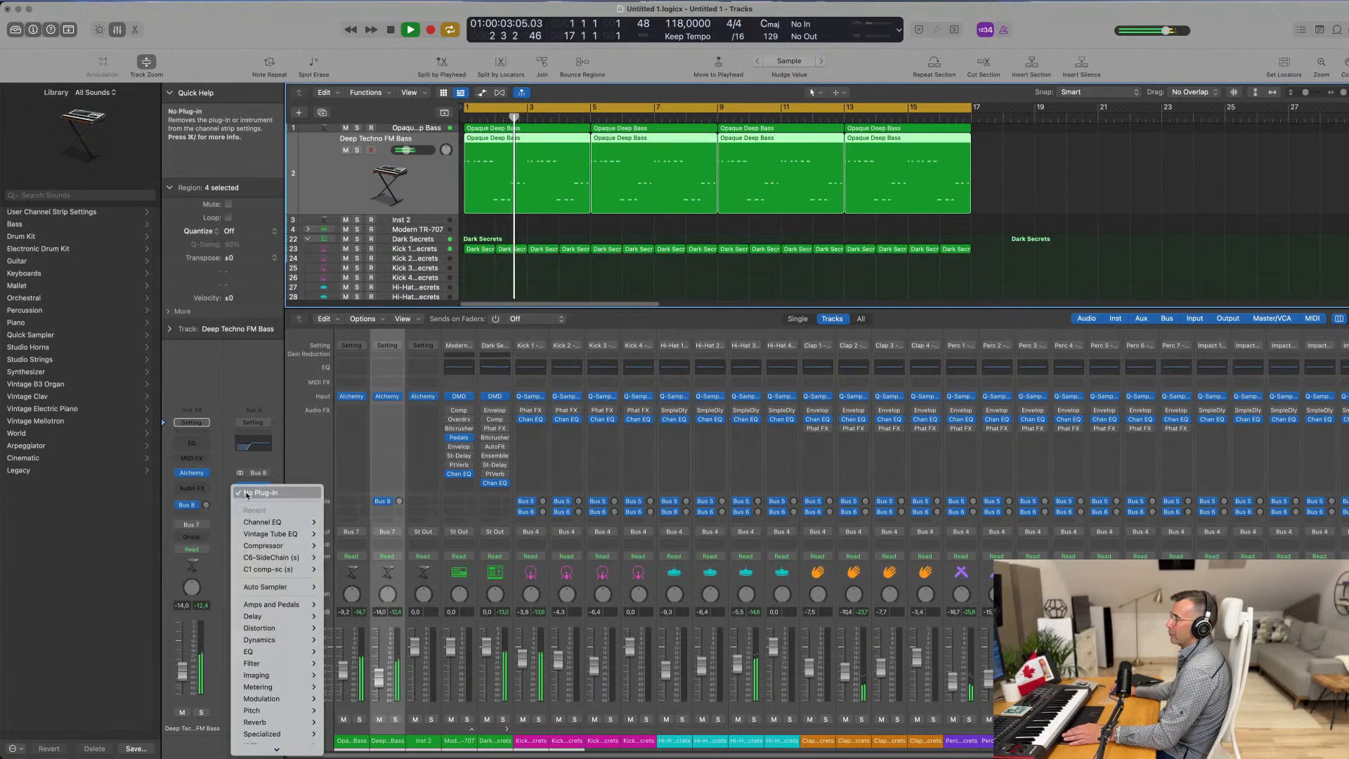
{"action": "mouse_move", "coordinate": [287, 651]}
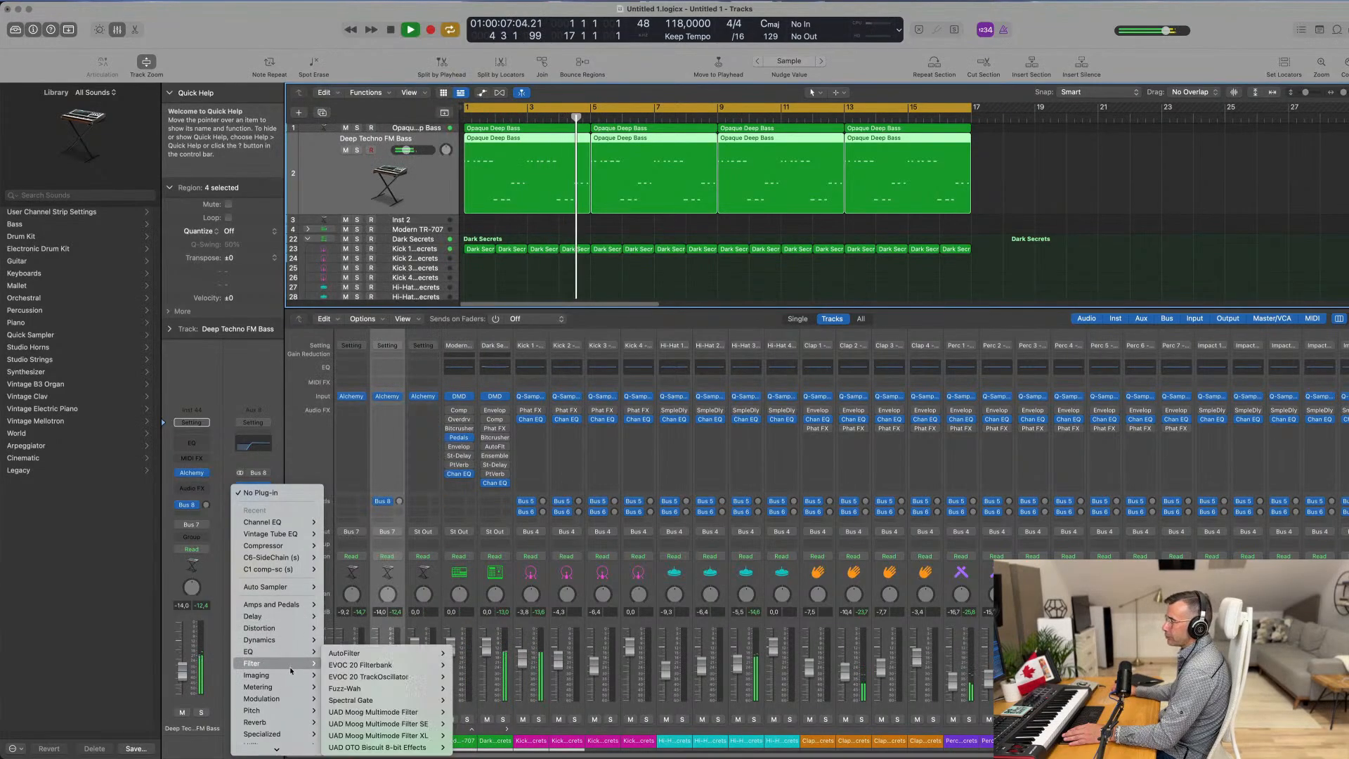
{"action": "mouse_move", "coordinate": [289, 722]}
{"action": "mouse_move", "coordinate": [404, 561]}
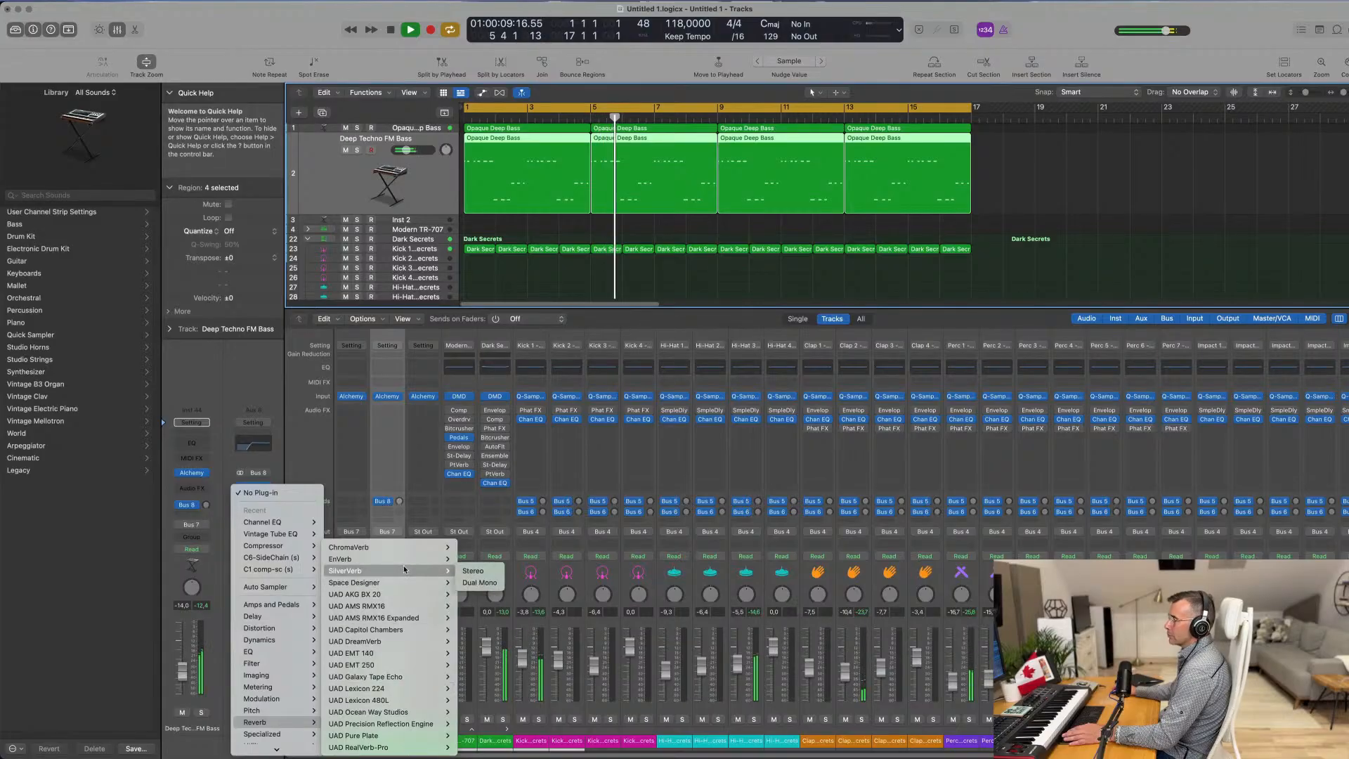
{"action": "left_click", "coordinate": [473, 559]}
{"action": "left_click_drag", "start_coordinate": [679, 148], "coordinate": [712, 239]}
Step: Load EnVerb's Fast Reverse Verb preset during playback and turn up the Deep Techno FM Bass send to Bus 8
{"action": "key", "text": "space"}
{"action": "left_click", "coordinate": [555, 247]}
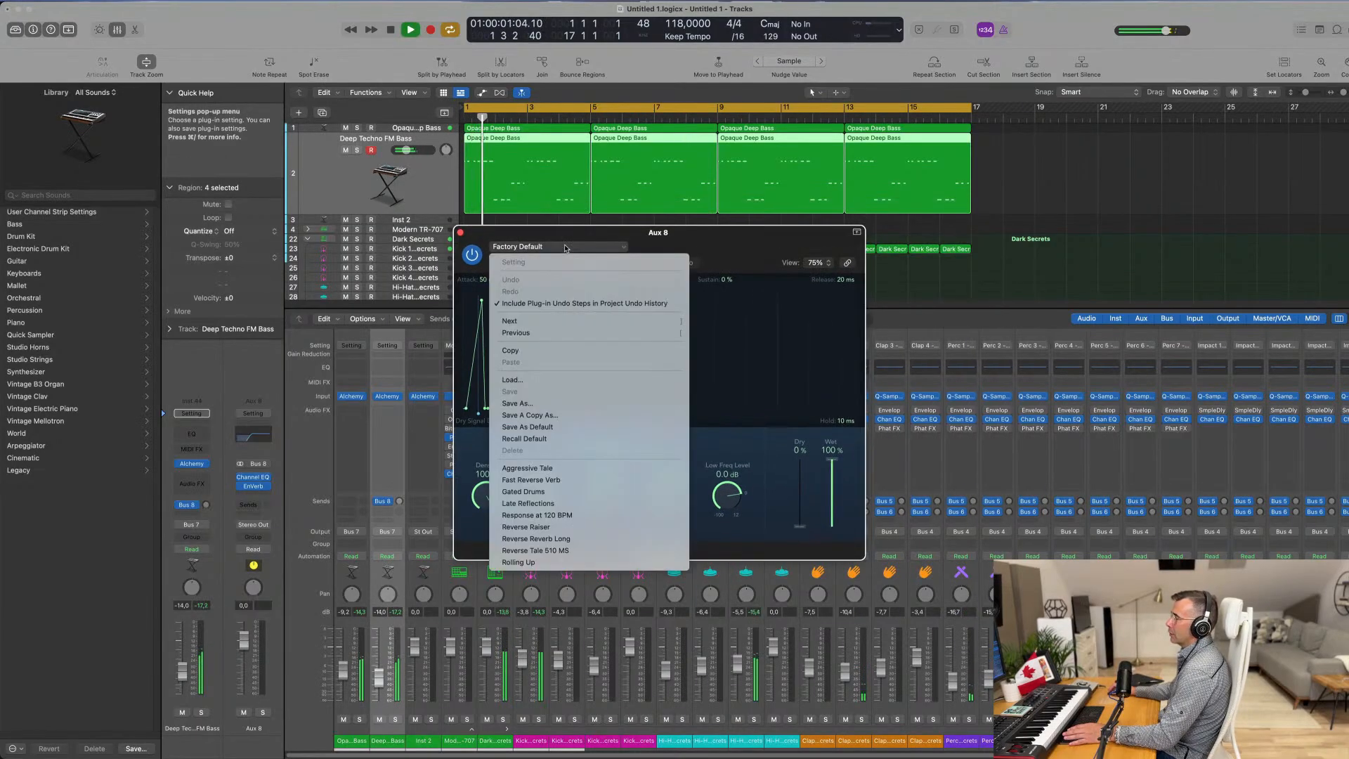
{"action": "left_click", "coordinate": [606, 479]}
{"action": "left_click_drag", "start_coordinate": [738, 233], "coordinate": [945, 230]}
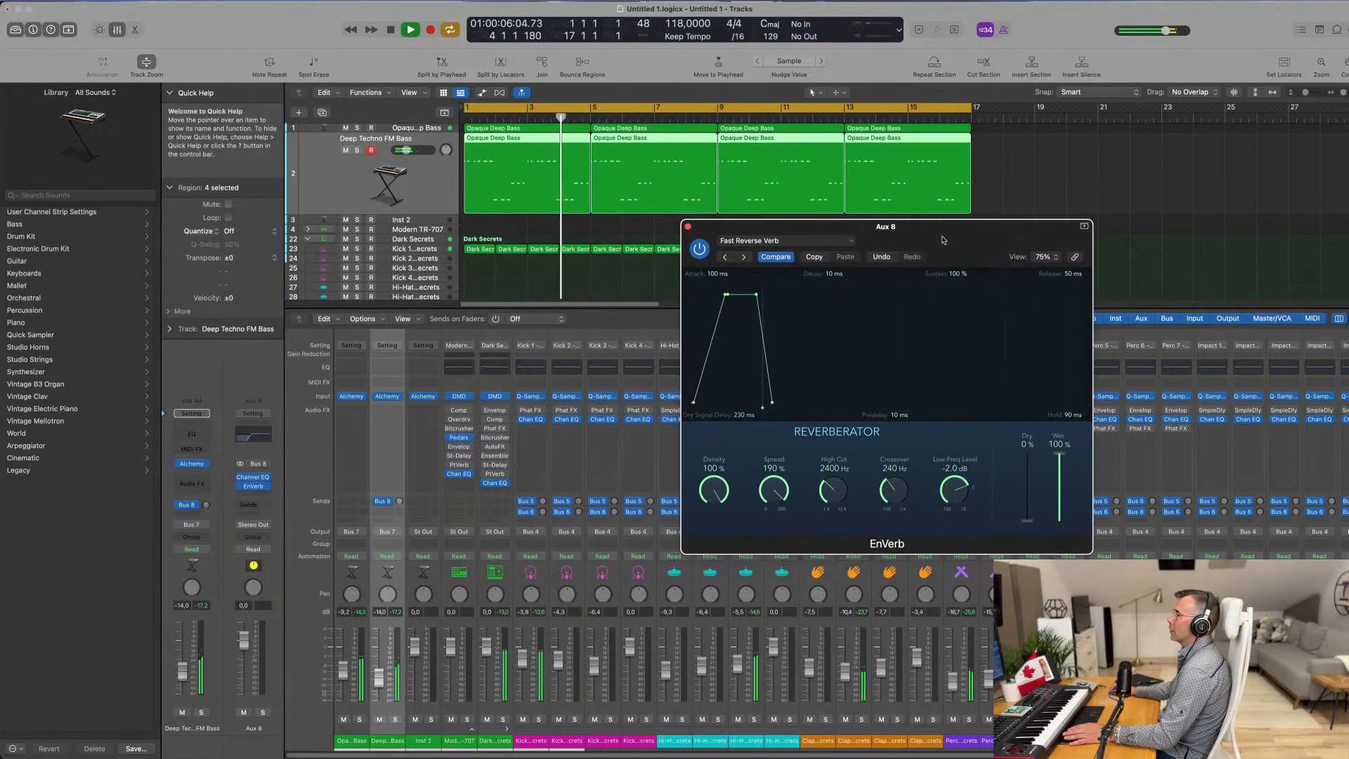
{"action": "mouse_move", "coordinate": [212, 505]}
{"action": "left_mouse_down"}
{"action": "mouse_move", "coordinate": [209, 492]}
{"action": "mouse_move", "coordinate": [207, 511]}
{"action": "left_mouse_up"}
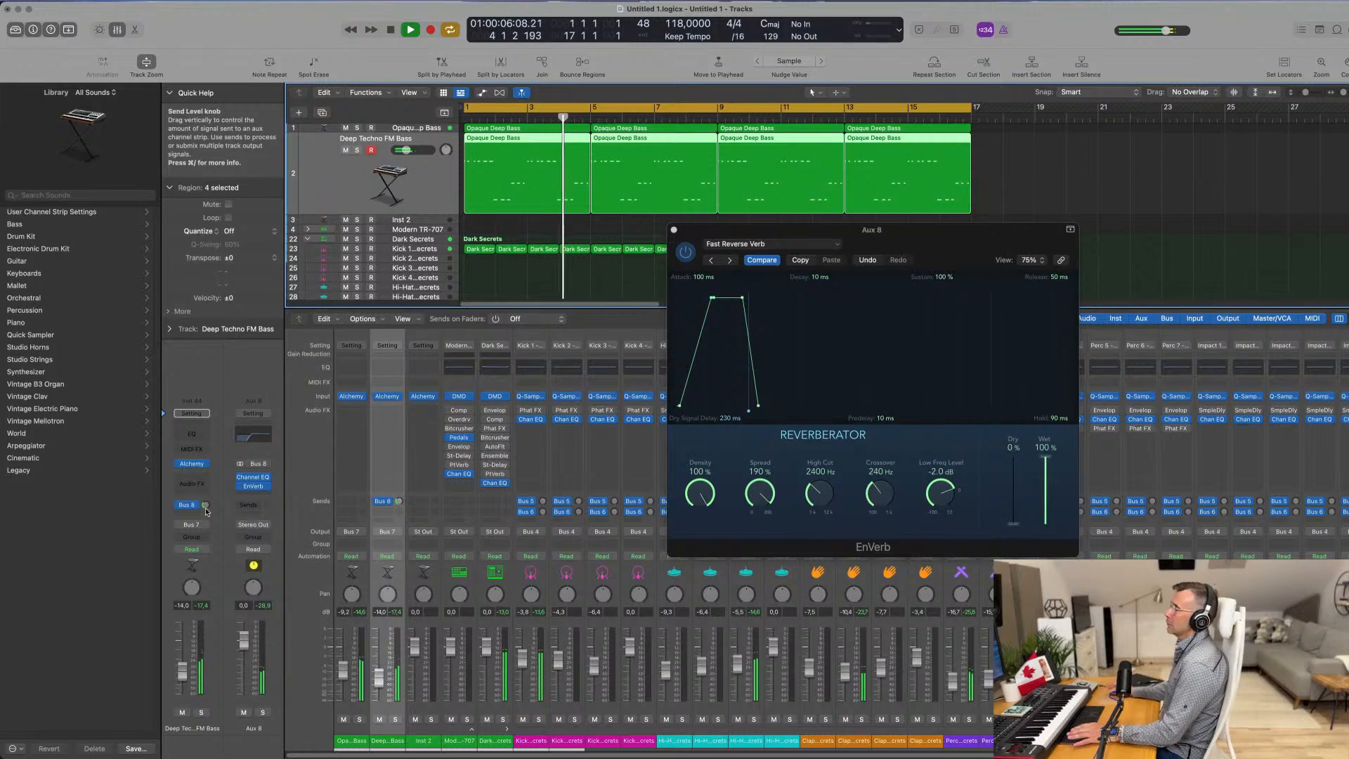
Step: Step through the EnVerb presets on Aux 8 from Gated Drums to Rolling Up during playback
{"action": "left_click_drag", "start_coordinate": [791, 249], "coordinate": [646, 240]}
{"action": "left_click", "coordinate": [584, 251]}
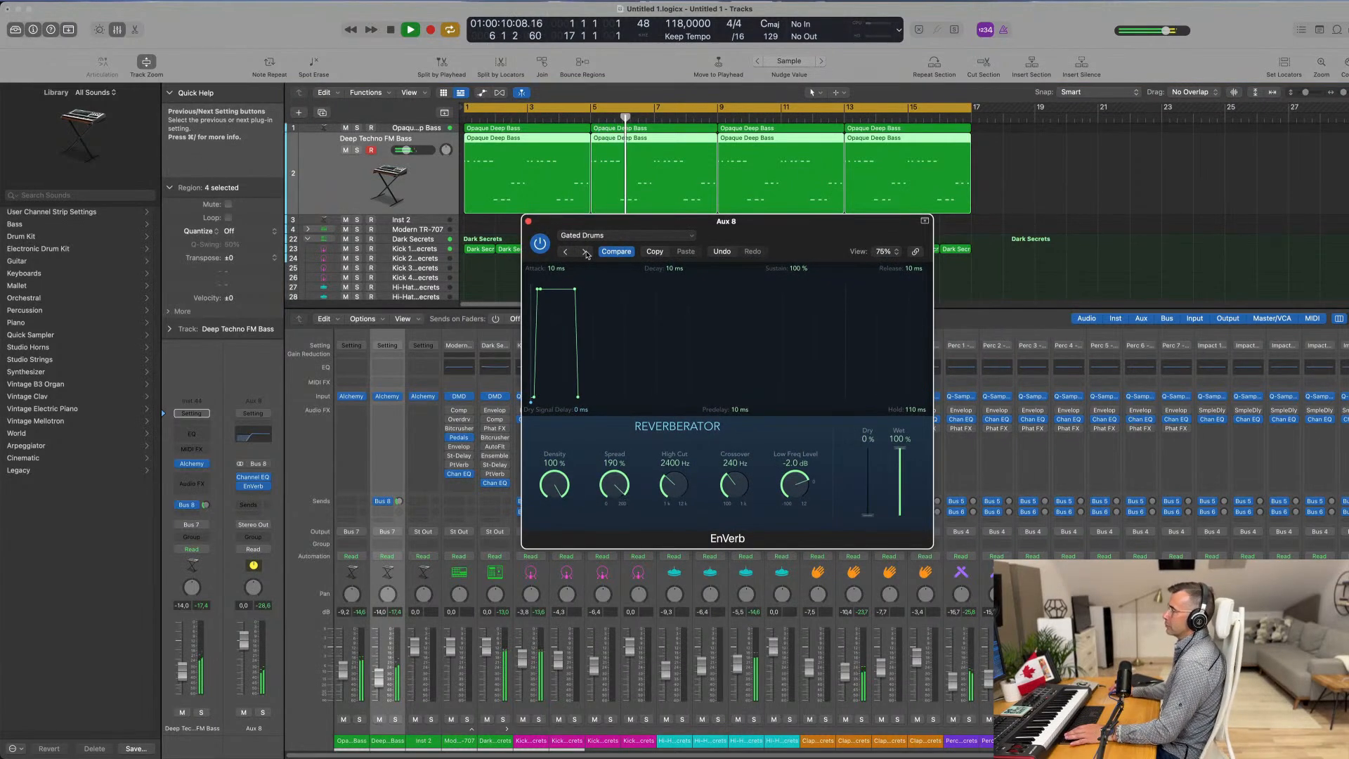
{"action": "left_click", "coordinate": [585, 251]}
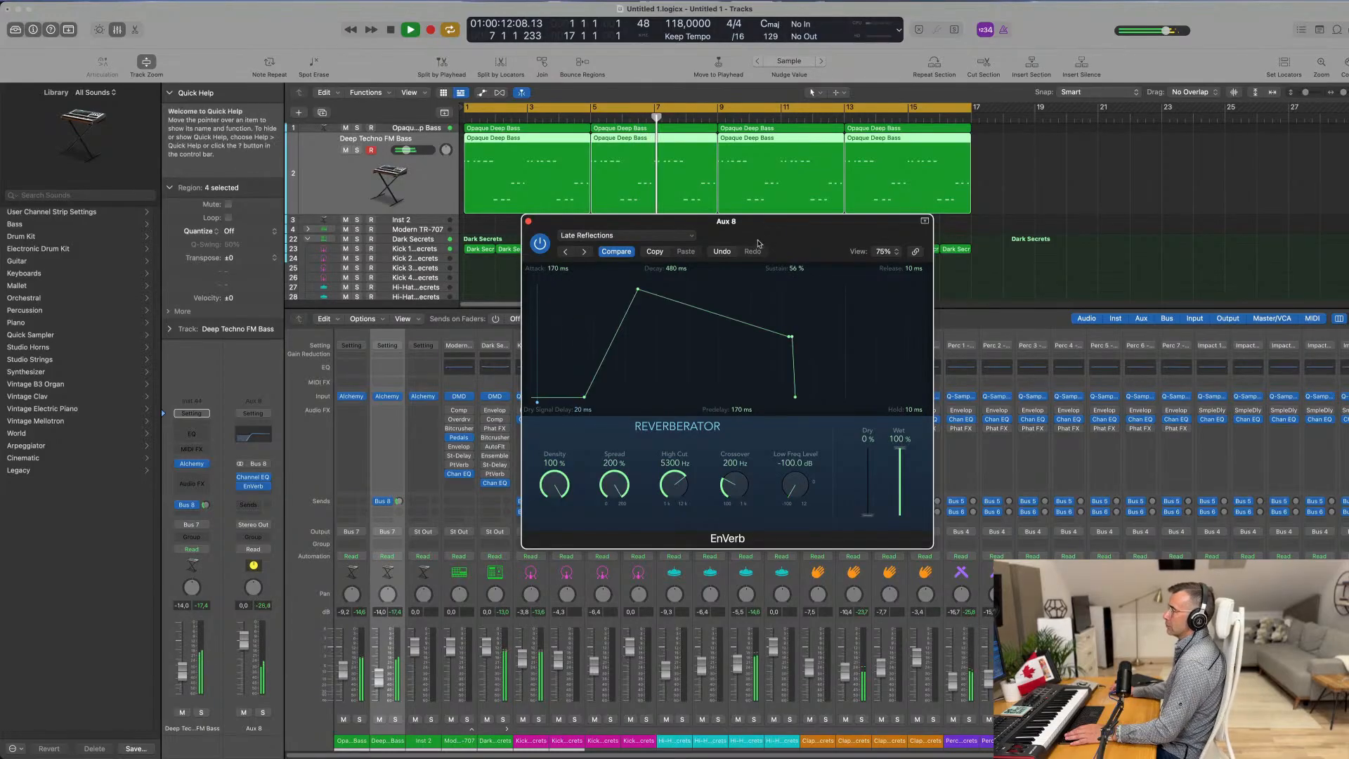
{"action": "left_click_drag", "start_coordinate": [760, 239], "coordinate": [733, 240]}
{"action": "left_click", "coordinate": [556, 253]}
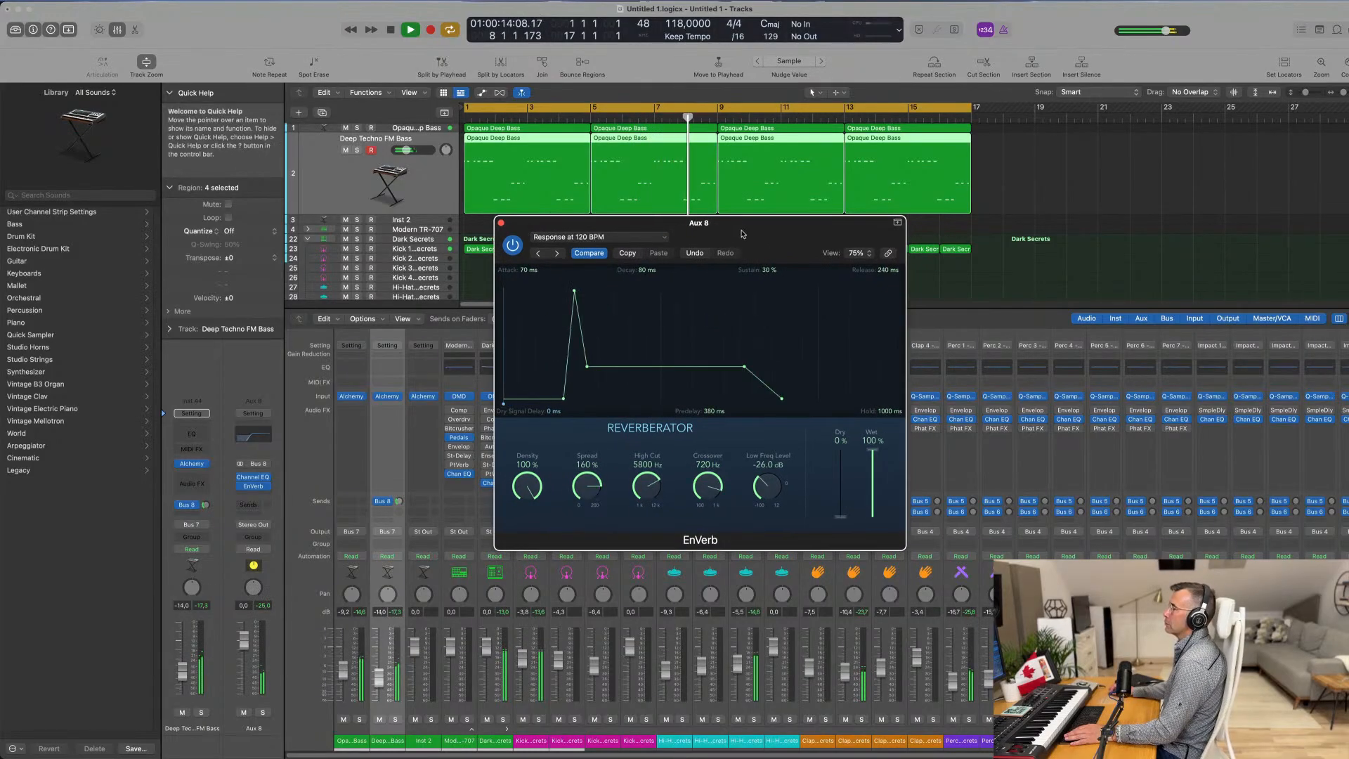
{"action": "left_click_drag", "start_coordinate": [555, 253], "coordinate": [529, 253]}
{"action": "left_click", "coordinate": [532, 253]}
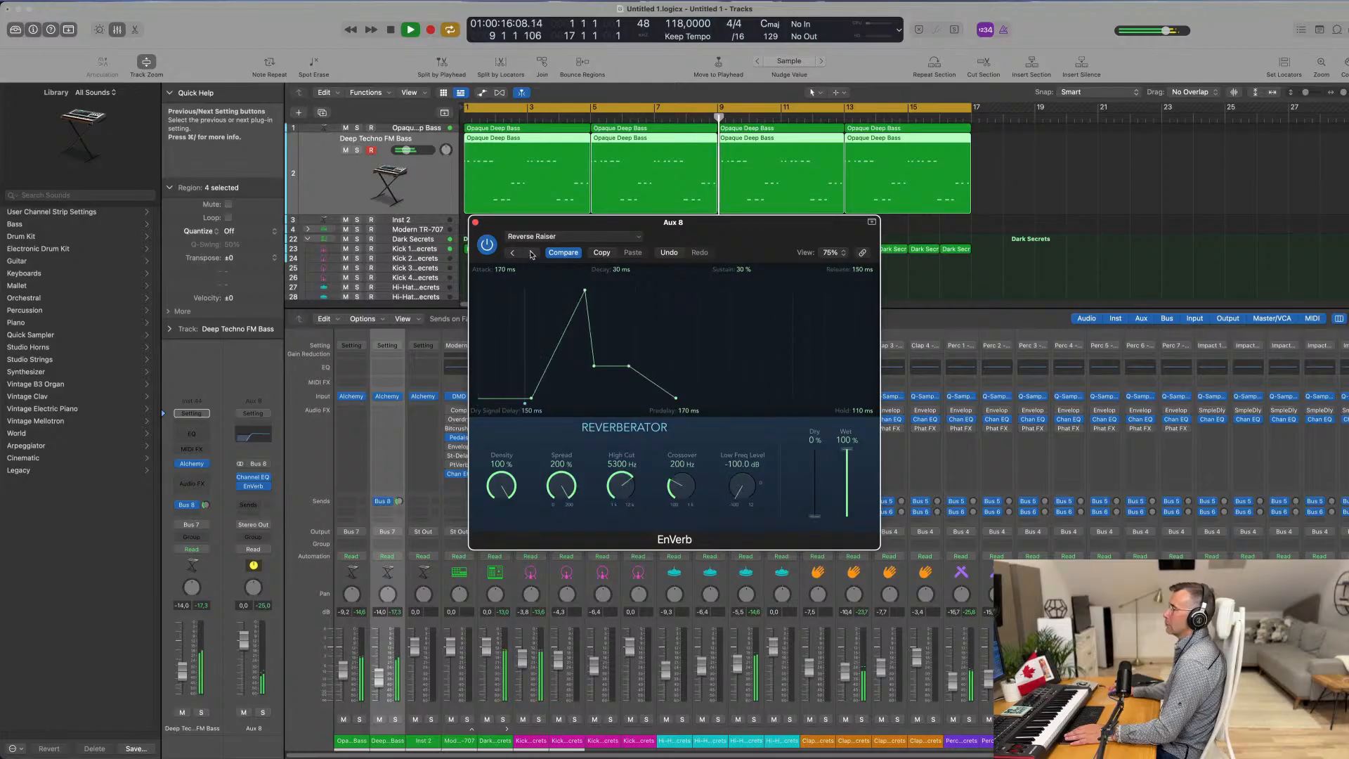
{"action": "left_click", "coordinate": [532, 254]}
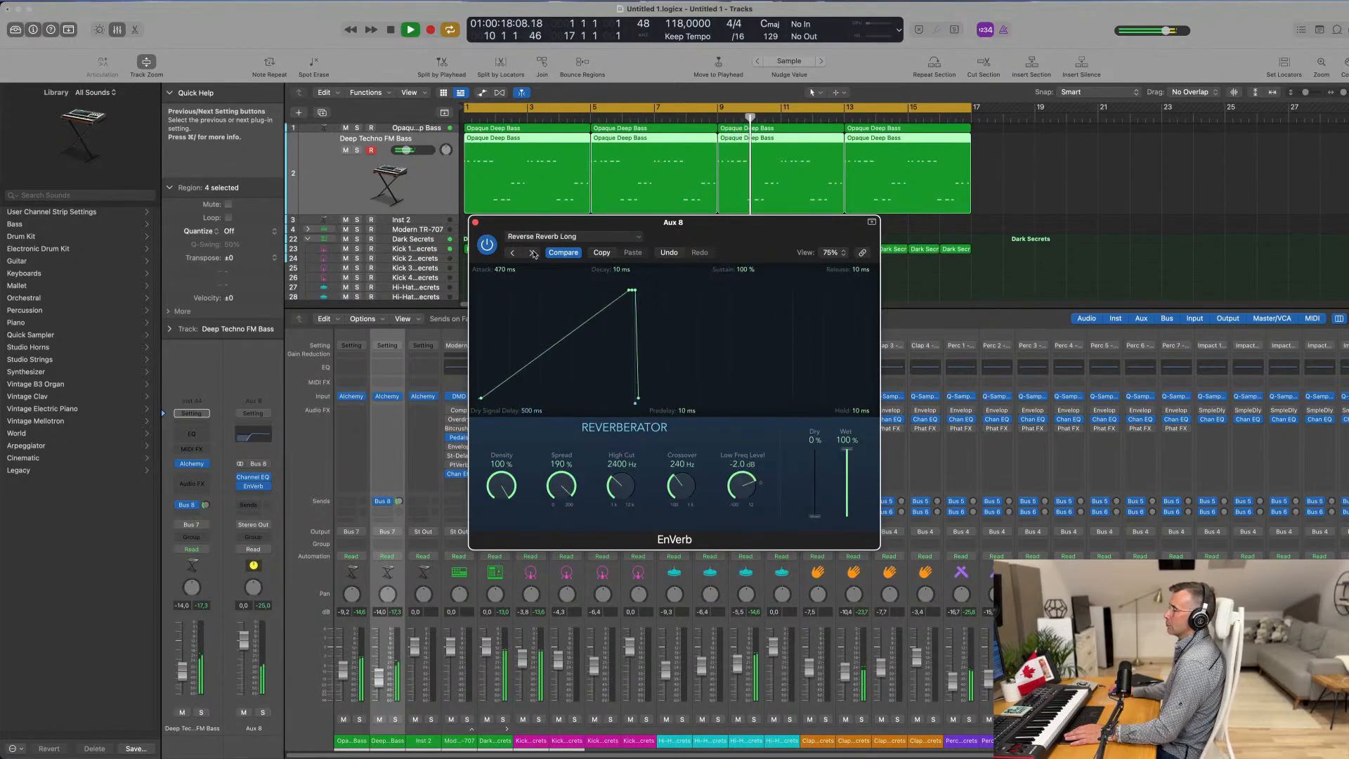
{"action": "left_click_drag", "start_coordinate": [532, 254], "coordinate": [463, 259]}
{"action": "left_click", "coordinate": [462, 259]}
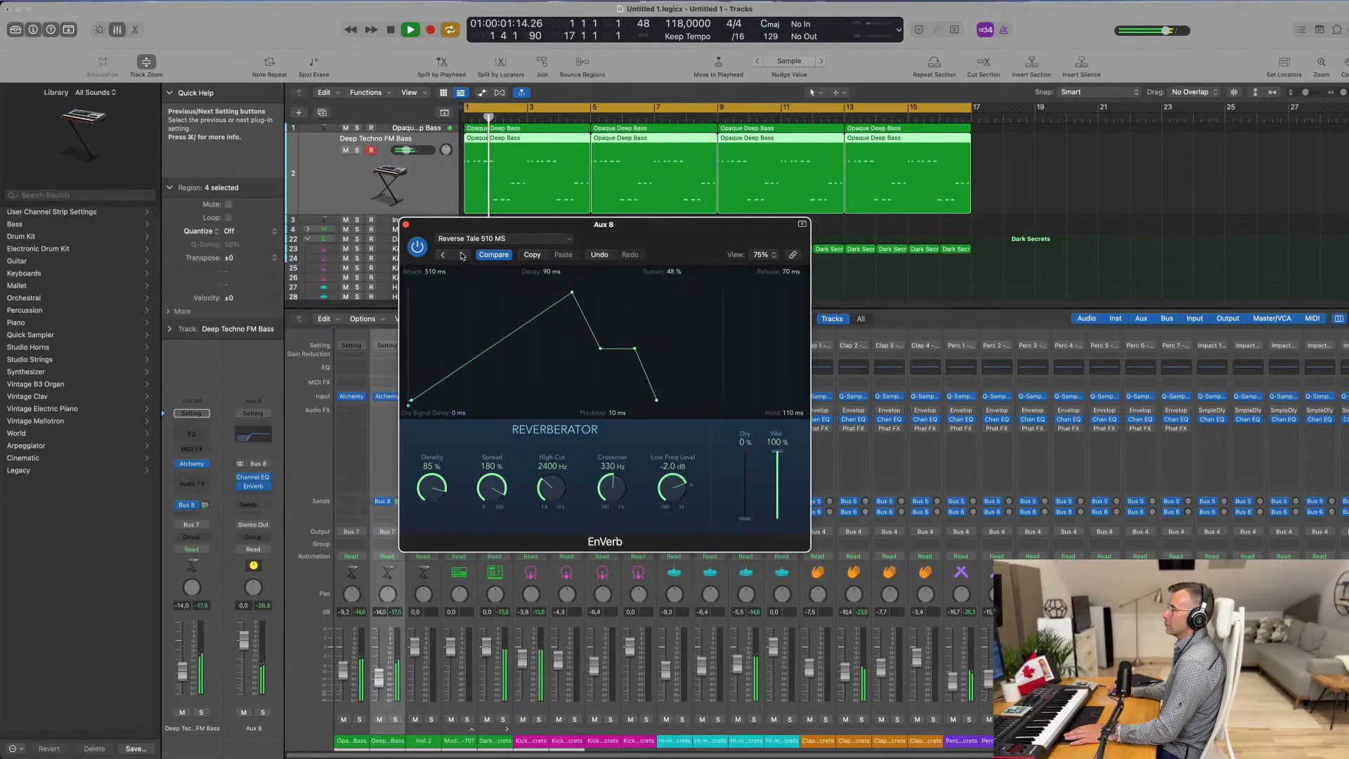
{"action": "left_click", "coordinate": [463, 256]}
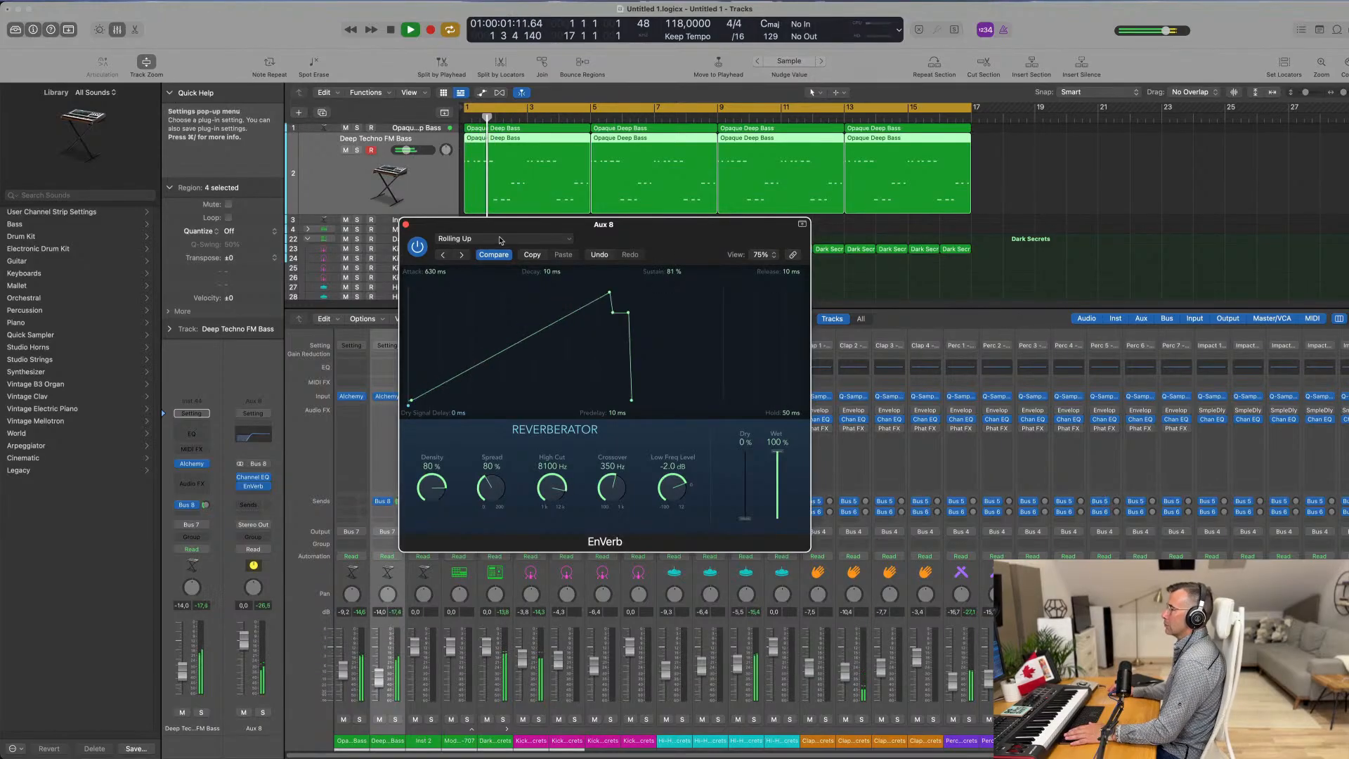
Step: Load the Aggressive Tale preset in EnVerb on Aux 8
{"action": "left_click", "coordinate": [501, 239]}
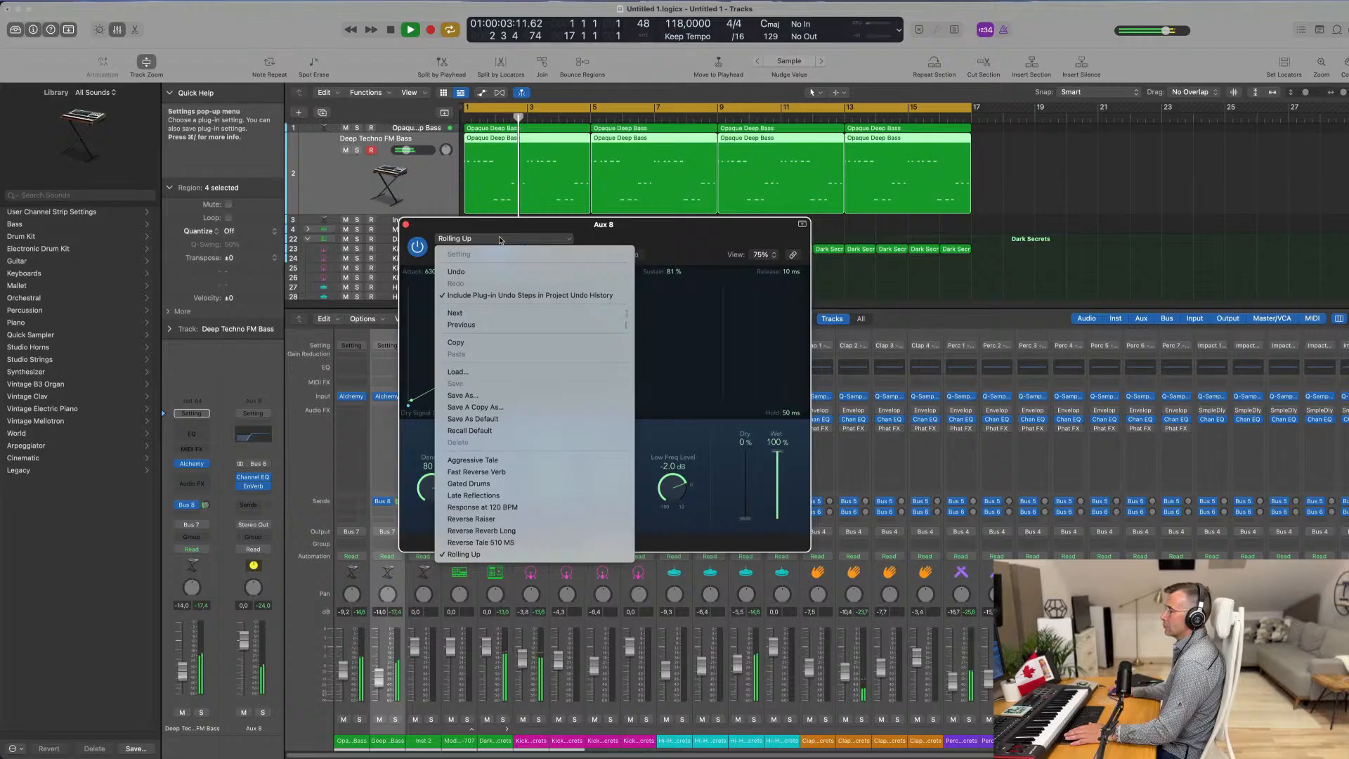
{"action": "left_click", "coordinate": [473, 460]}
{"action": "left_click_drag", "start_coordinate": [677, 234], "coordinate": [766, 238]}
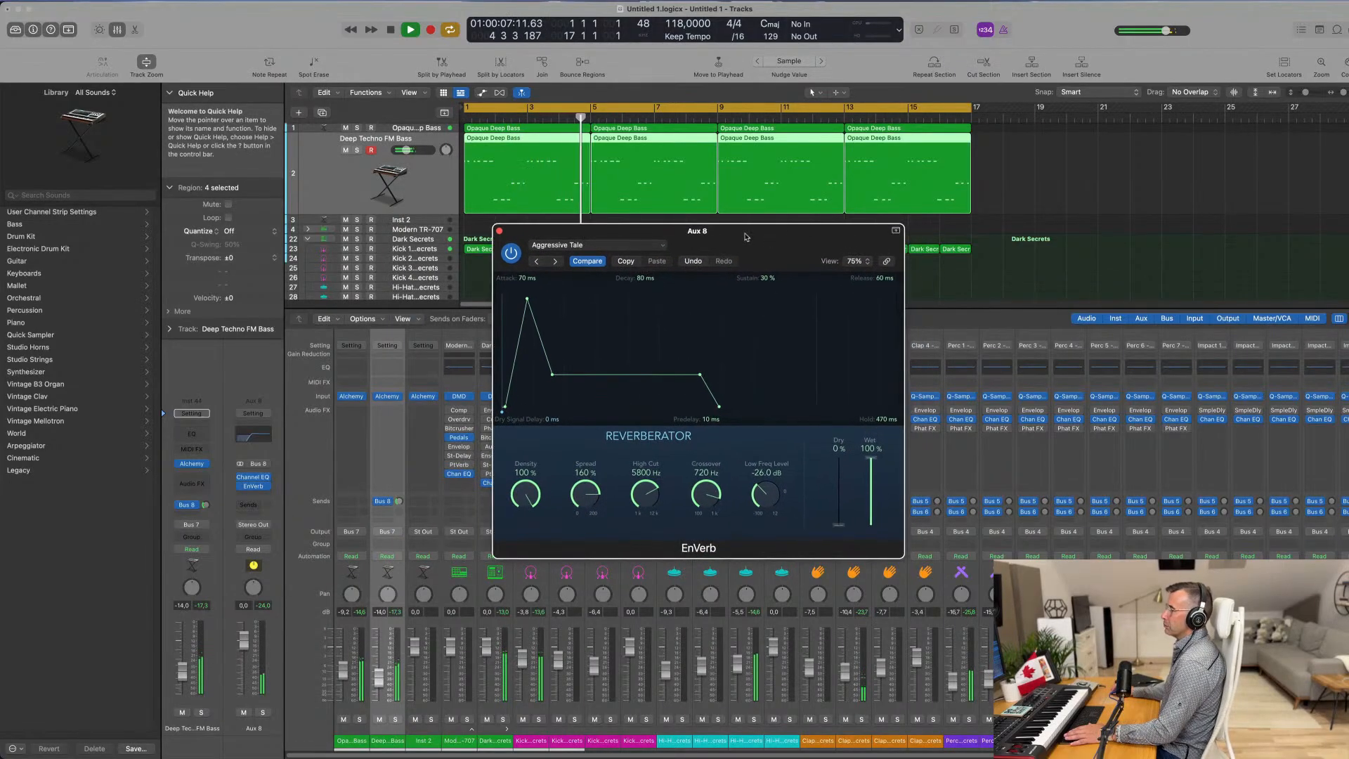
Step: Replace the EnVerb reverb on Aux 8 with ChromaVerb
{"action": "left_click", "coordinate": [267, 487]}
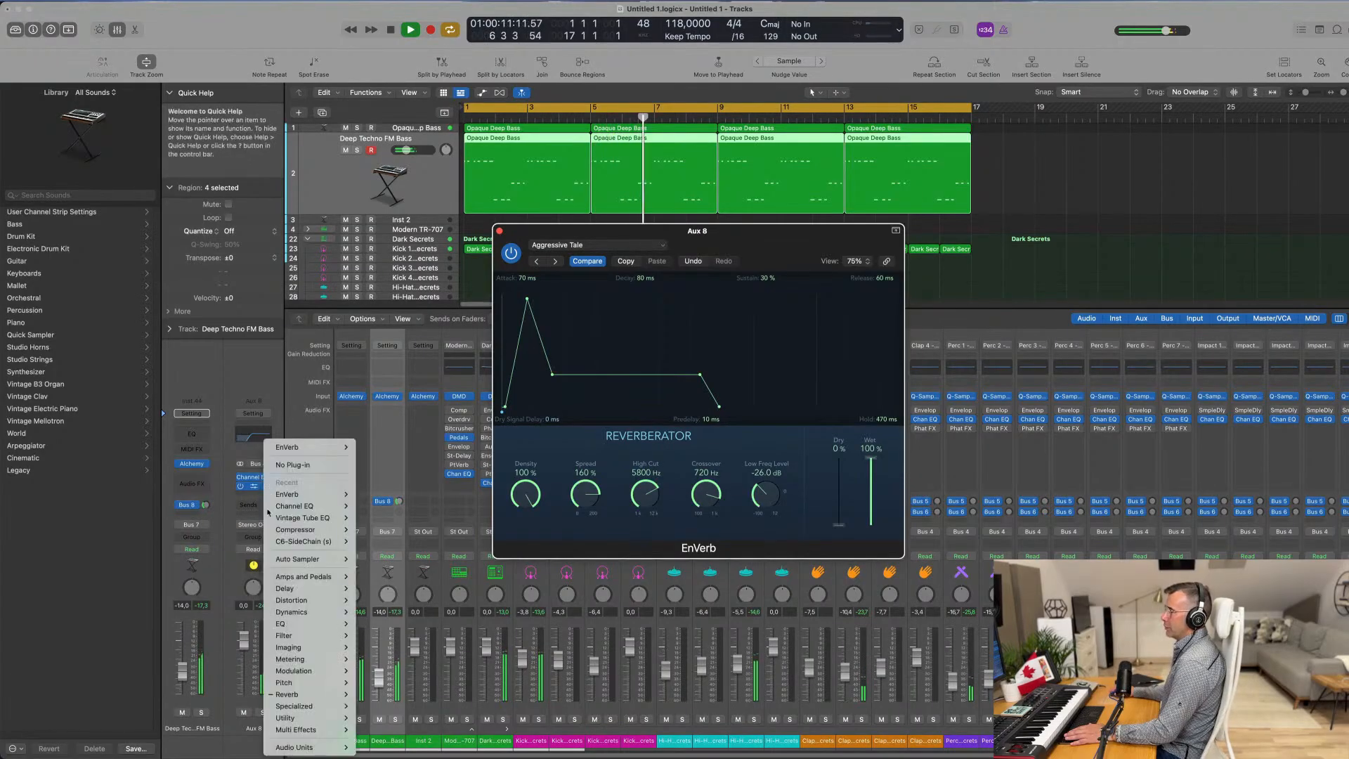
{"action": "mouse_move", "coordinate": [327, 702]}
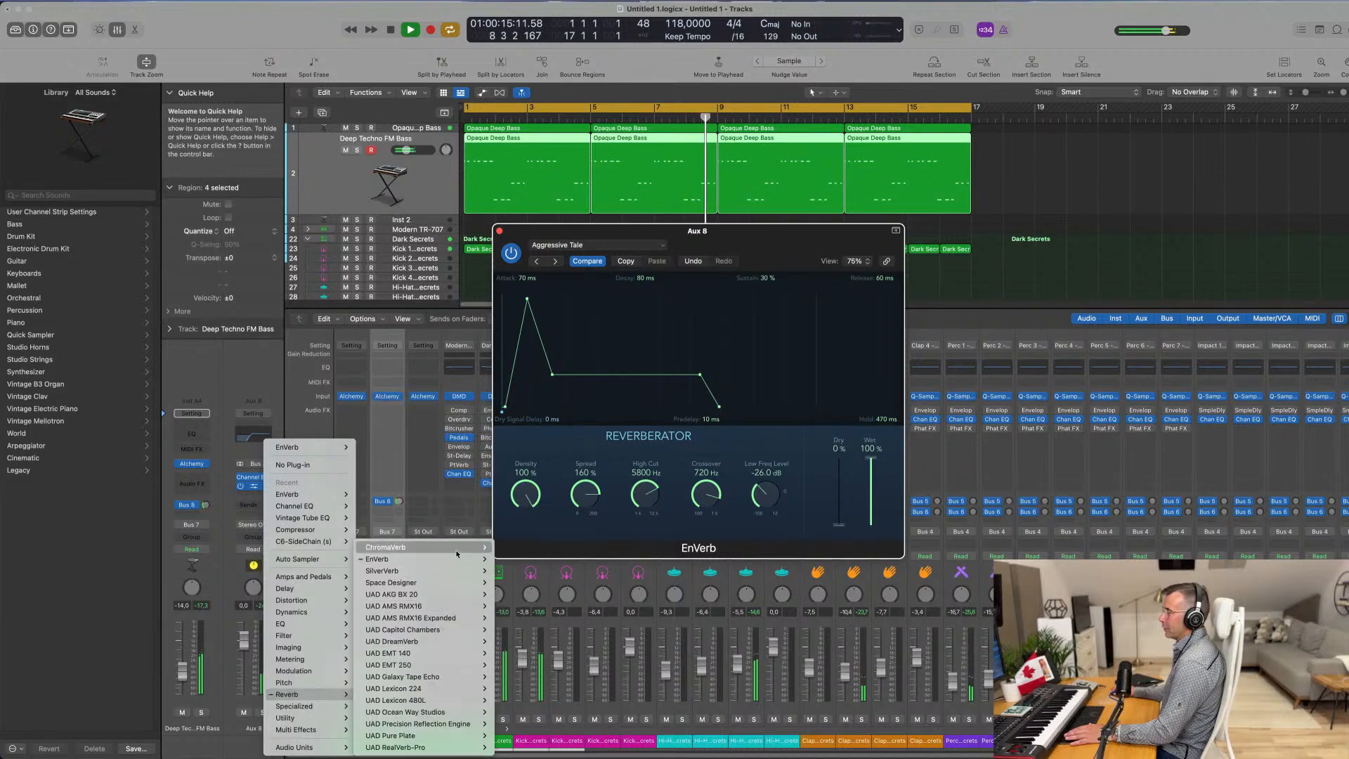
{"action": "mouse_move", "coordinate": [456, 548]}
{"action": "left_click", "coordinate": [513, 548]}
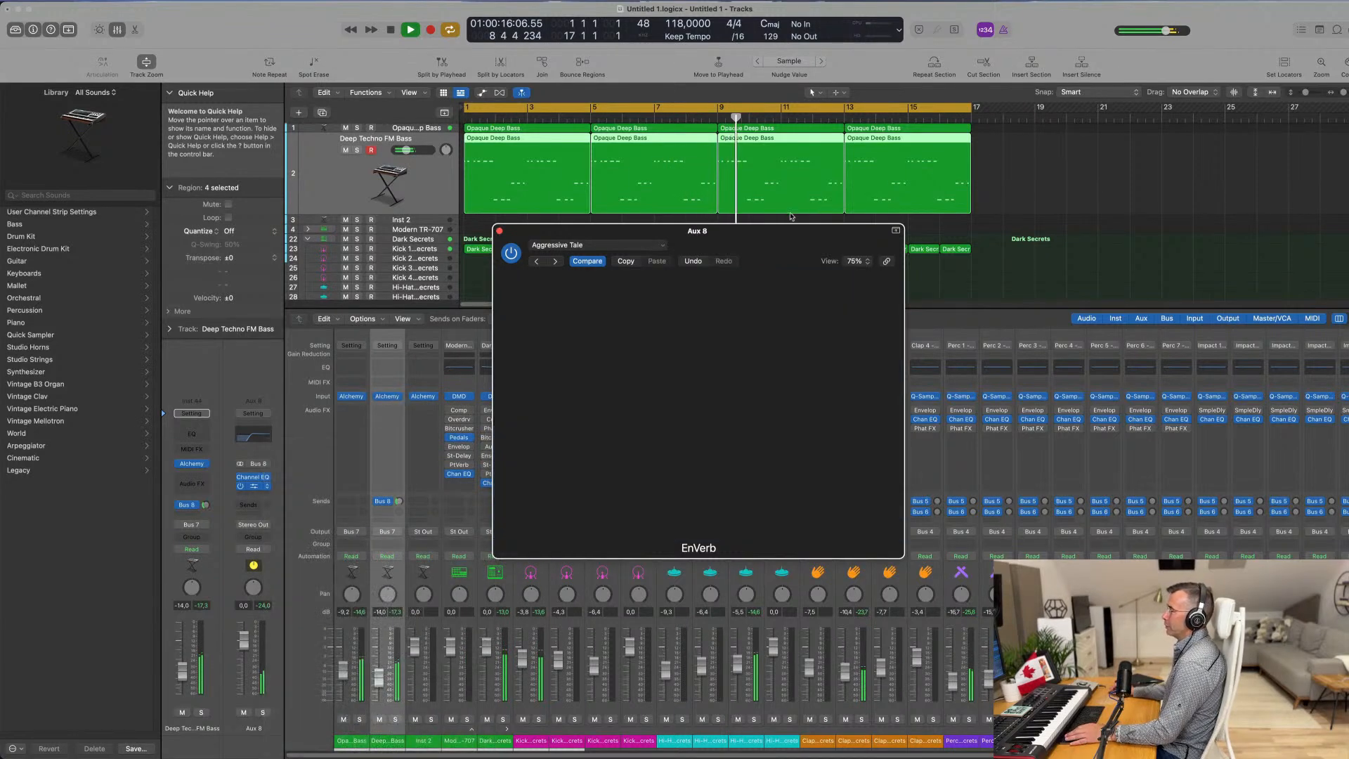
{"action": "left_click_drag", "start_coordinate": [755, 232], "coordinate": [589, 164]}
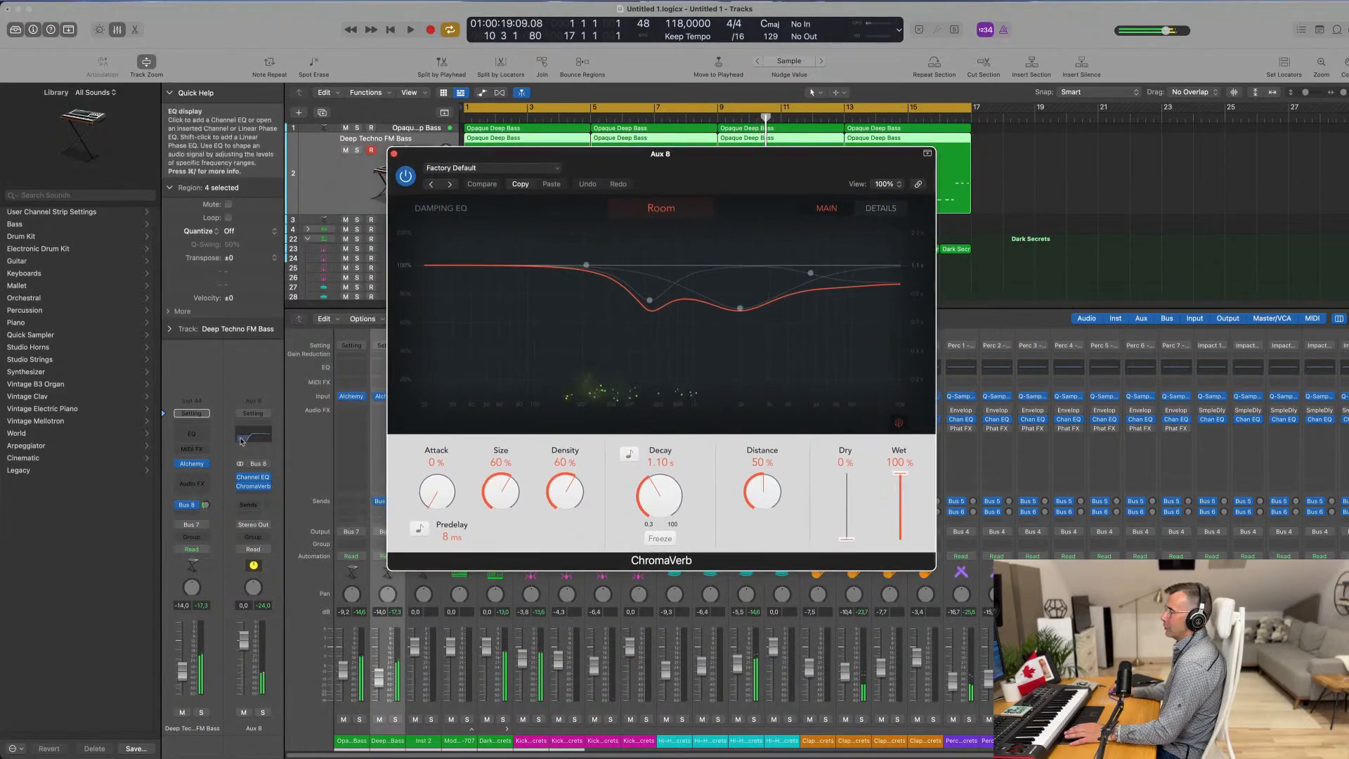
Step: Load the Drums Ambience preset in ChromaVerb on Aux 8, and close the plug-in window and the mixer
{"action": "left_click", "coordinate": [449, 185]}
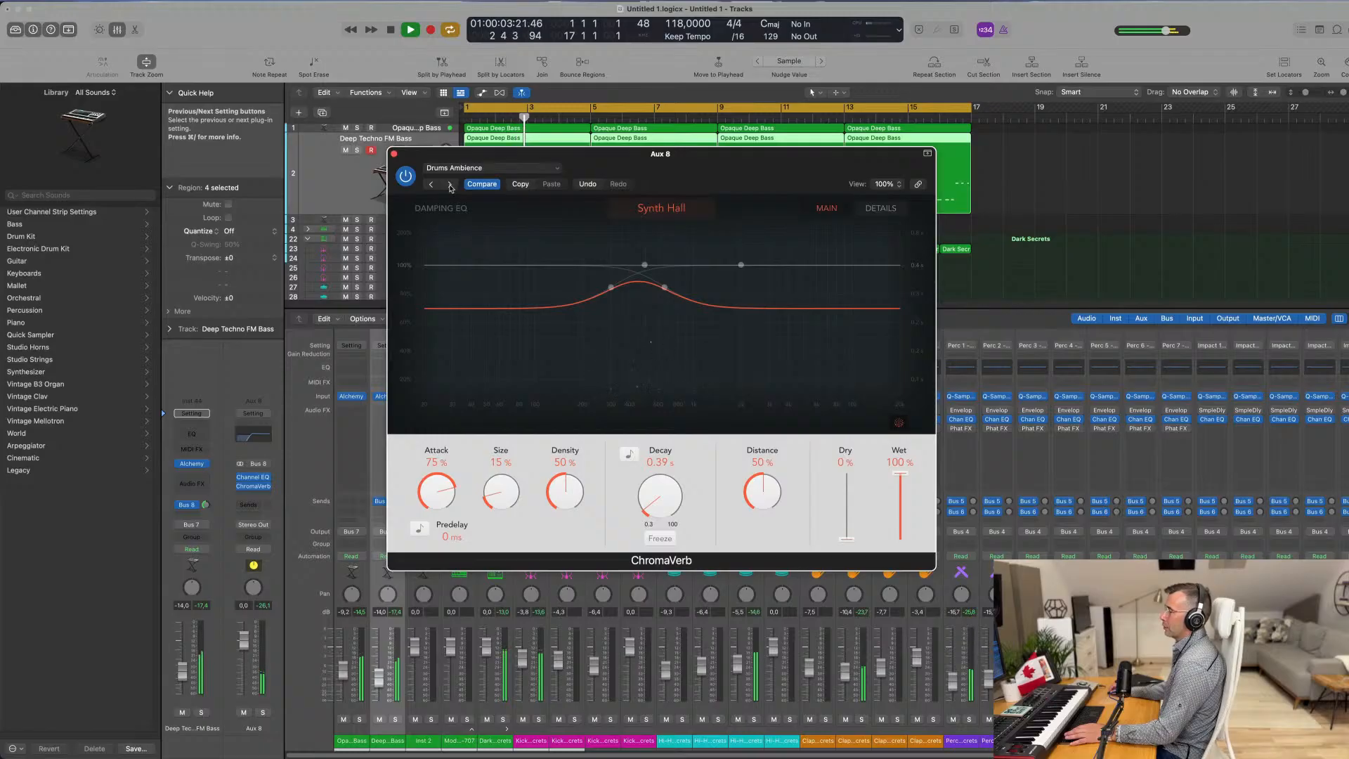
{"action": "left_click_drag", "start_coordinate": [567, 165], "coordinate": [624, 175]}
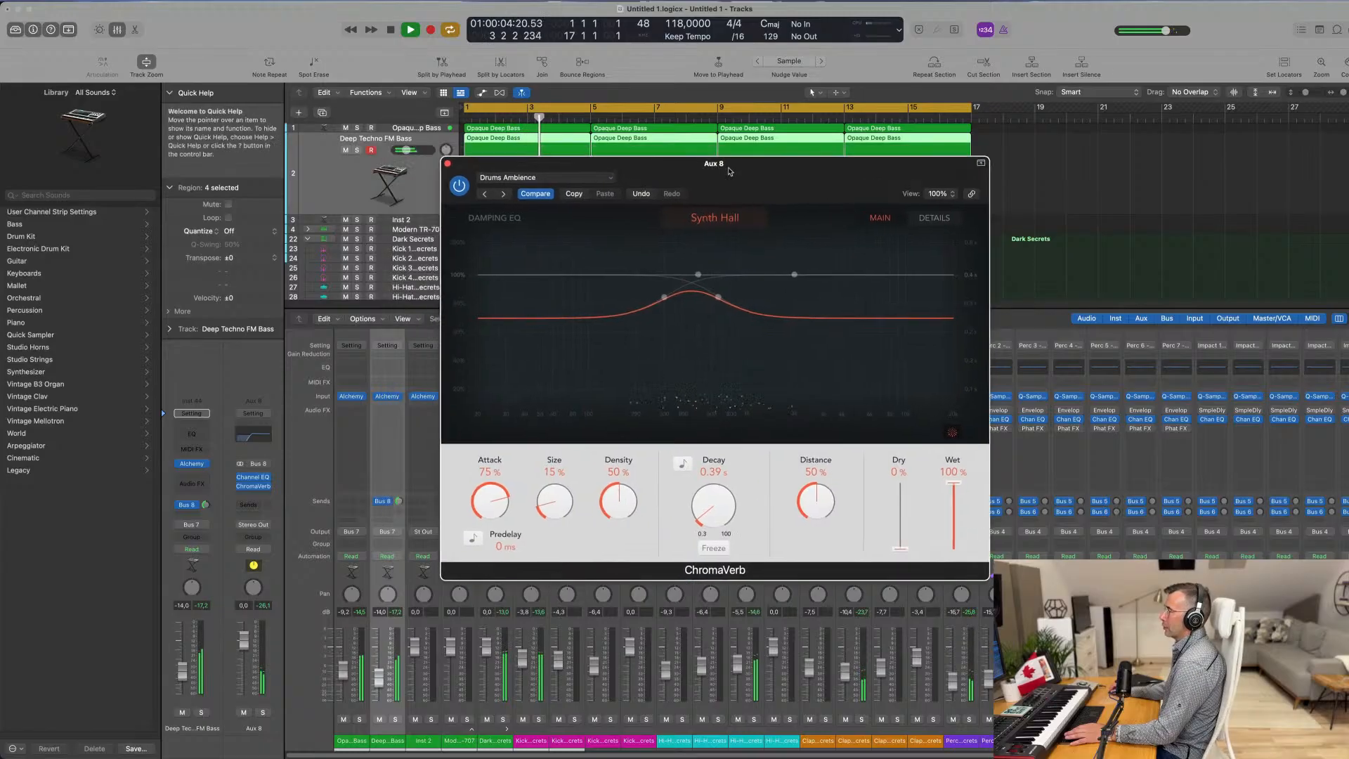
{"action": "left_click", "coordinate": [463, 189]}
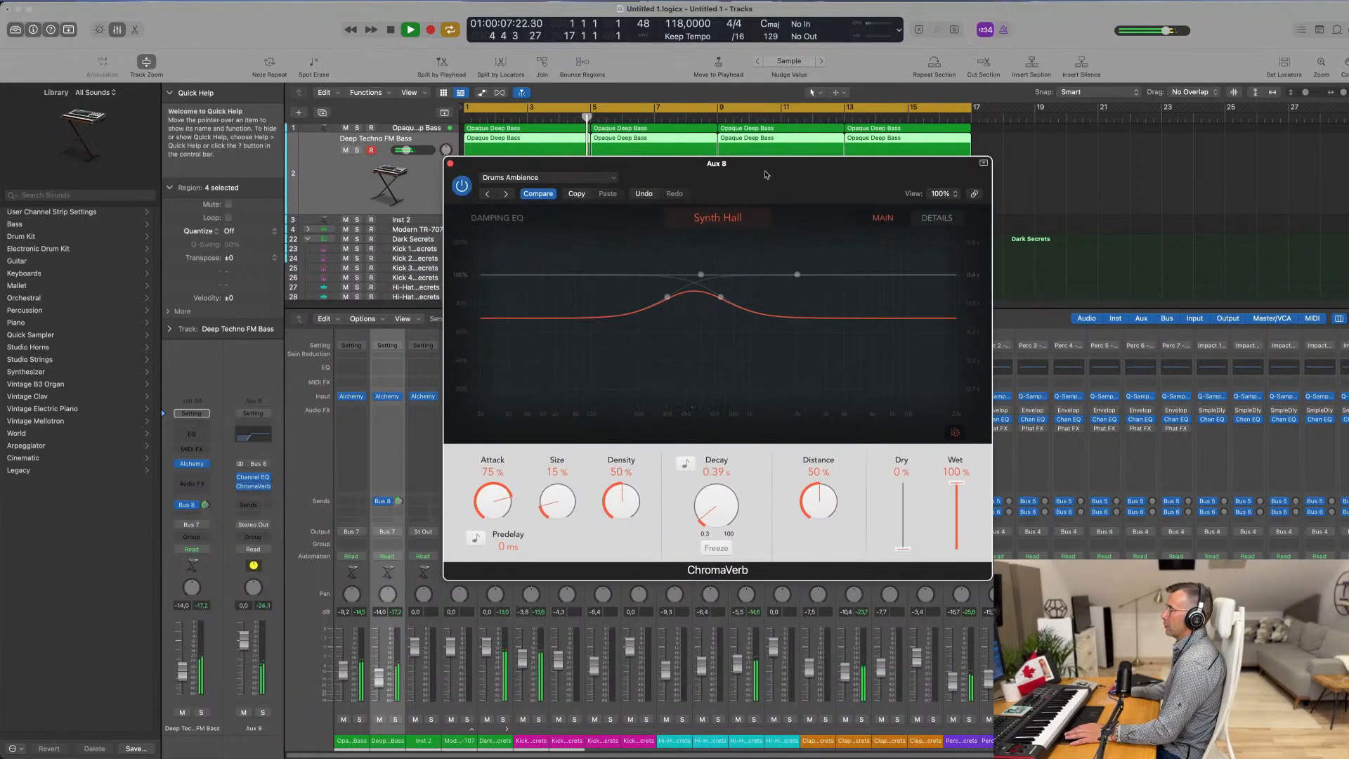
{"action": "left_click_drag", "start_coordinate": [753, 169], "coordinate": [748, 170]}
{"action": "left_click", "coordinate": [445, 165]}
{"action": "key", "text": "x"}
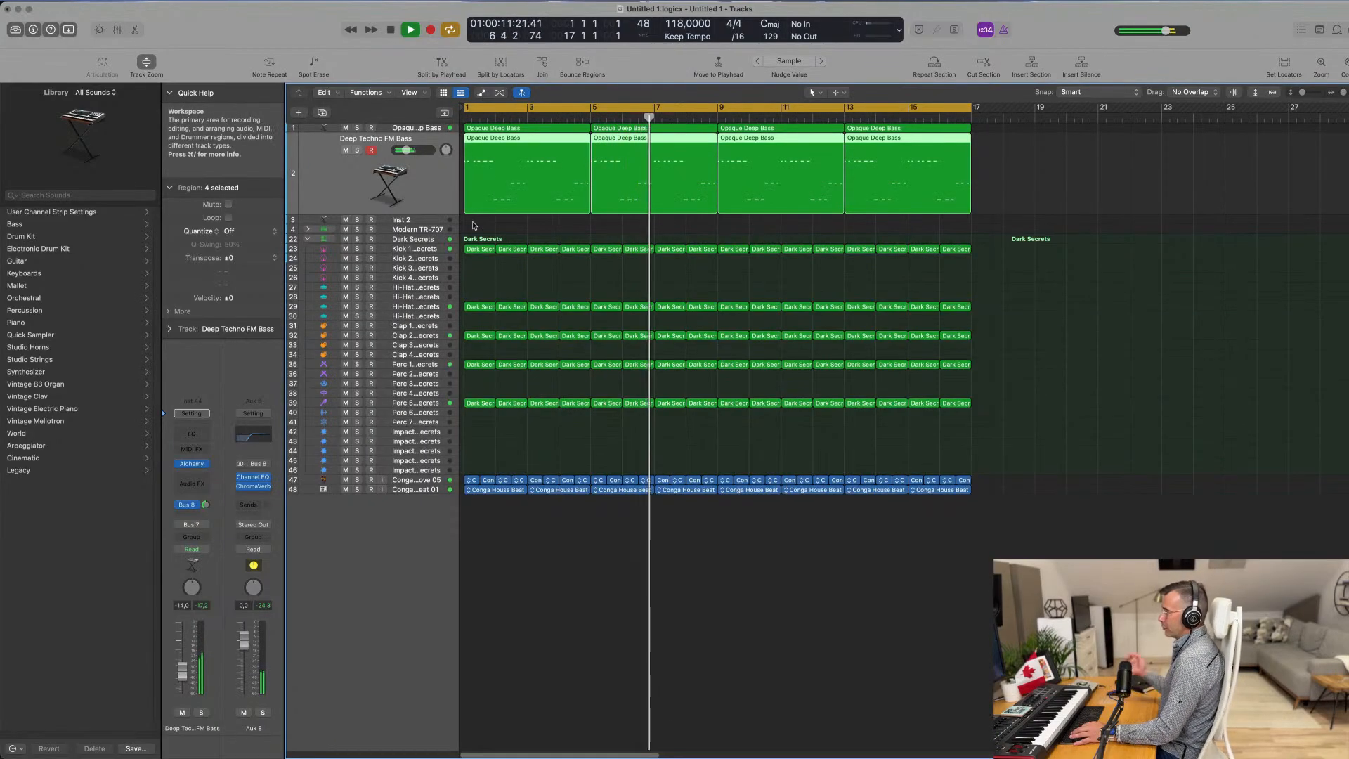
{"action": "key", "text": "x"}
{"action": "key", "text": "x"}
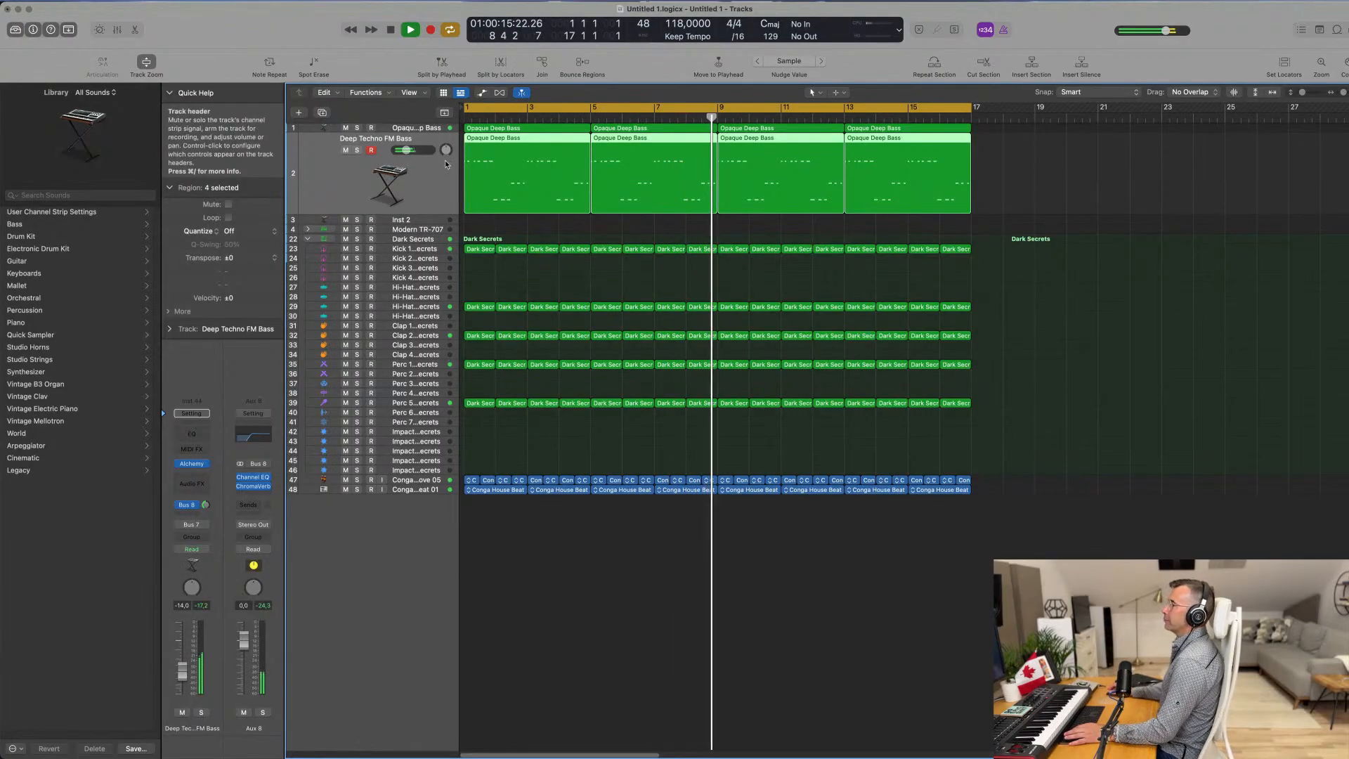
Step: Open Alchemy on the Inst 2 track with playback restarted from bar 1, and filter its presets to the Strings category
{"action": "left_click", "coordinate": [440, 220]}
{"action": "key", "text": "Return"}
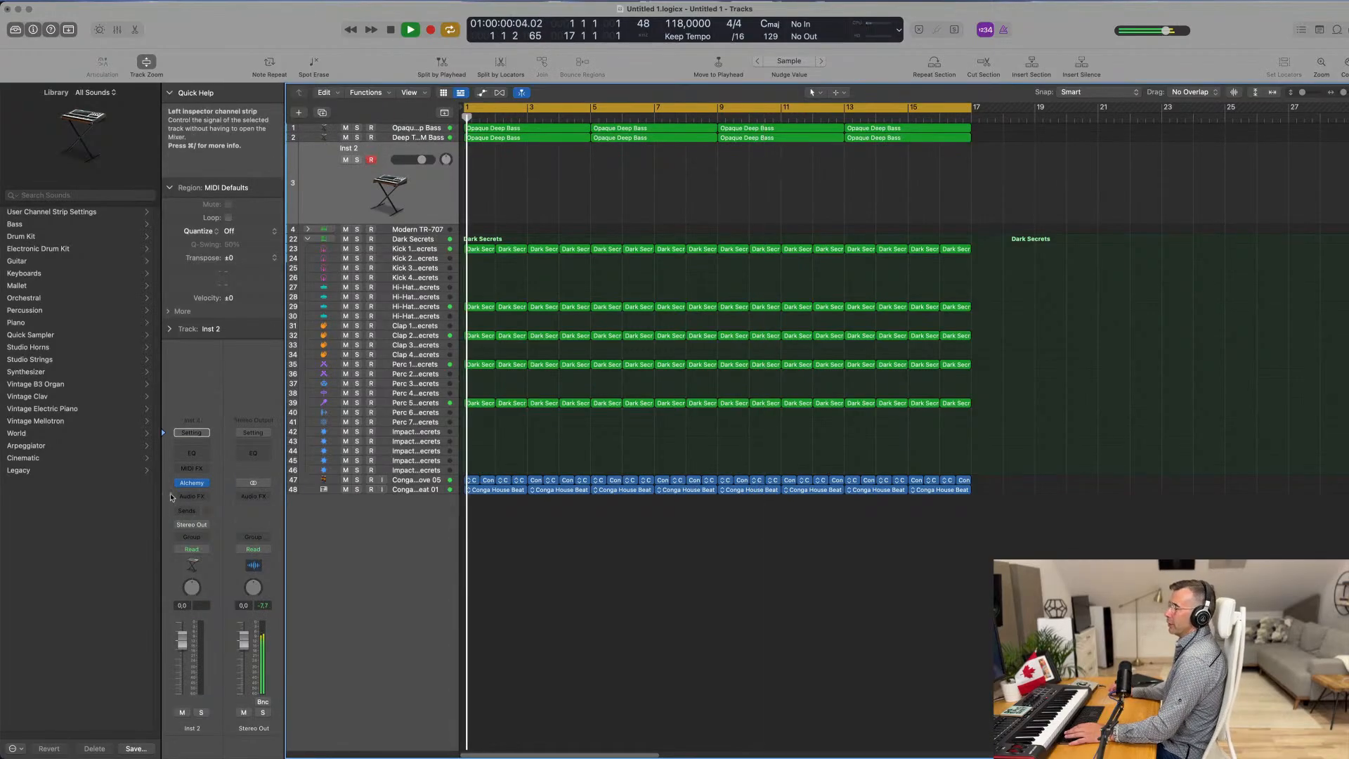
{"action": "left_click", "coordinate": [193, 483]}
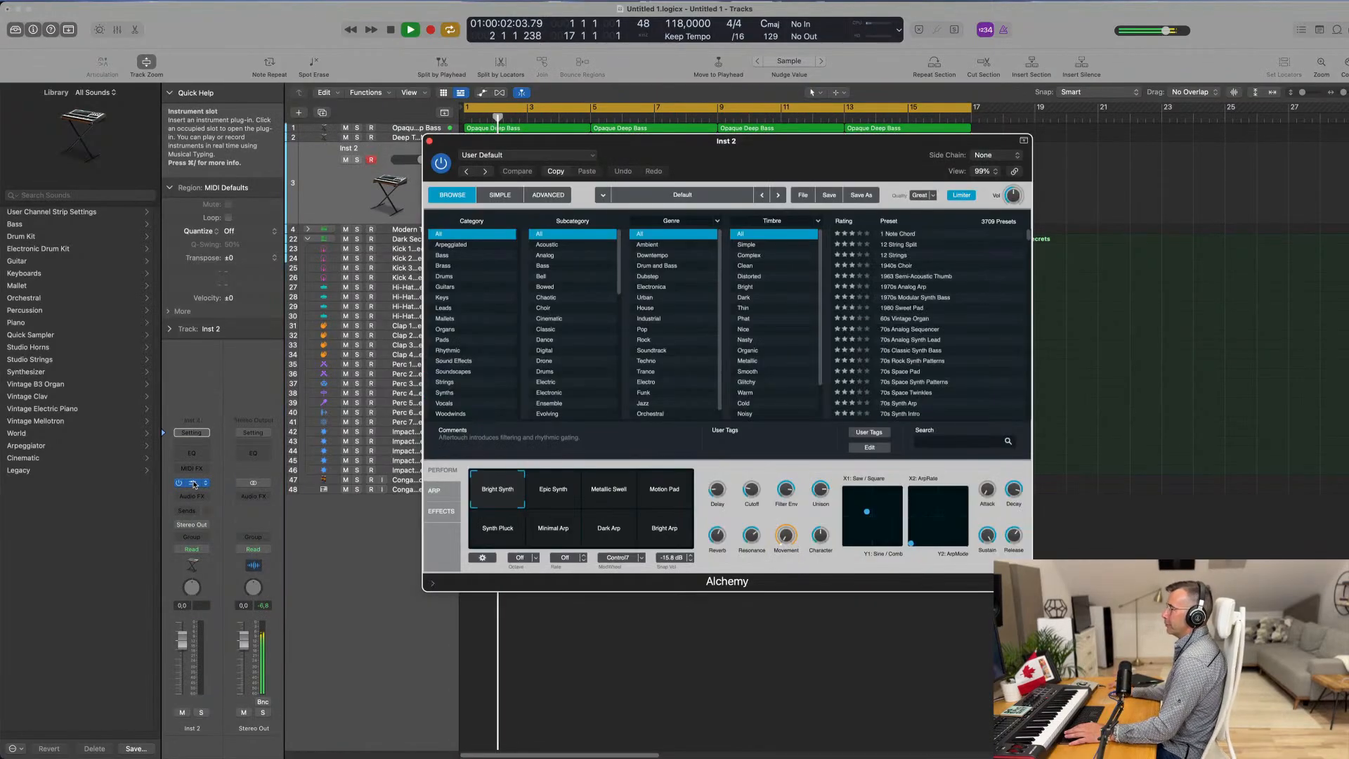
{"action": "left_click_drag", "start_coordinate": [841, 148], "coordinate": [748, 176]}
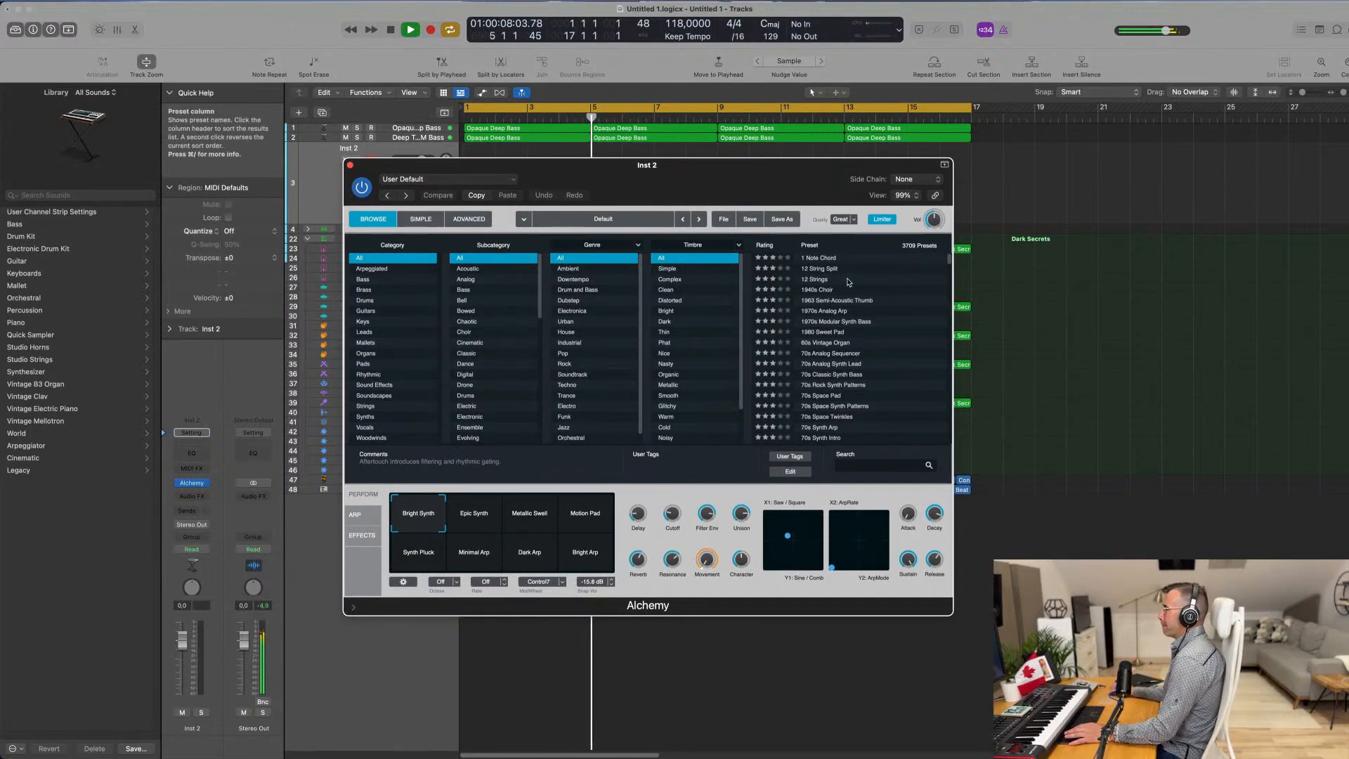
{"action": "left_click", "coordinate": [364, 406]}
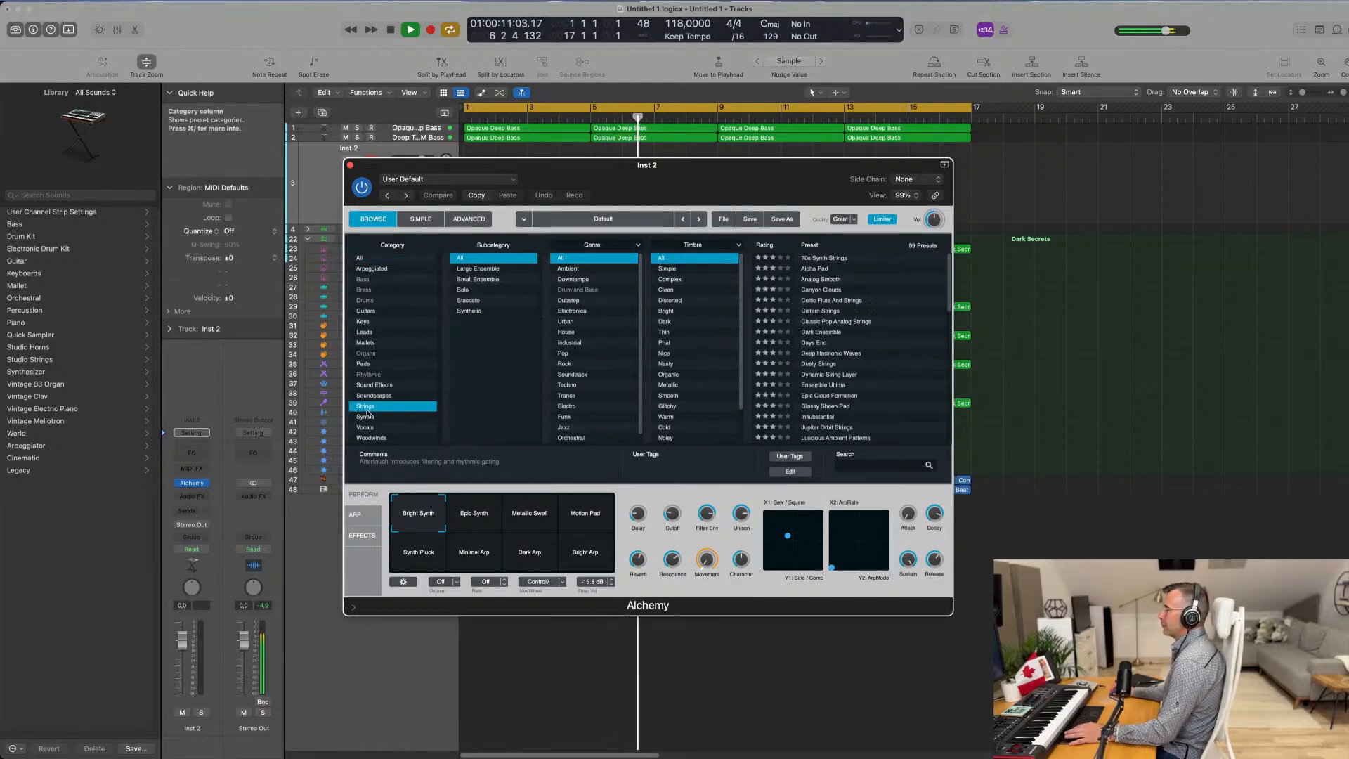
Step: Load the 70s Synth Strings preset, lower the channel volume and audition its Muffled, Pulse Delay and Noisy snapshots
{"action": "left_click", "coordinate": [828, 259]}
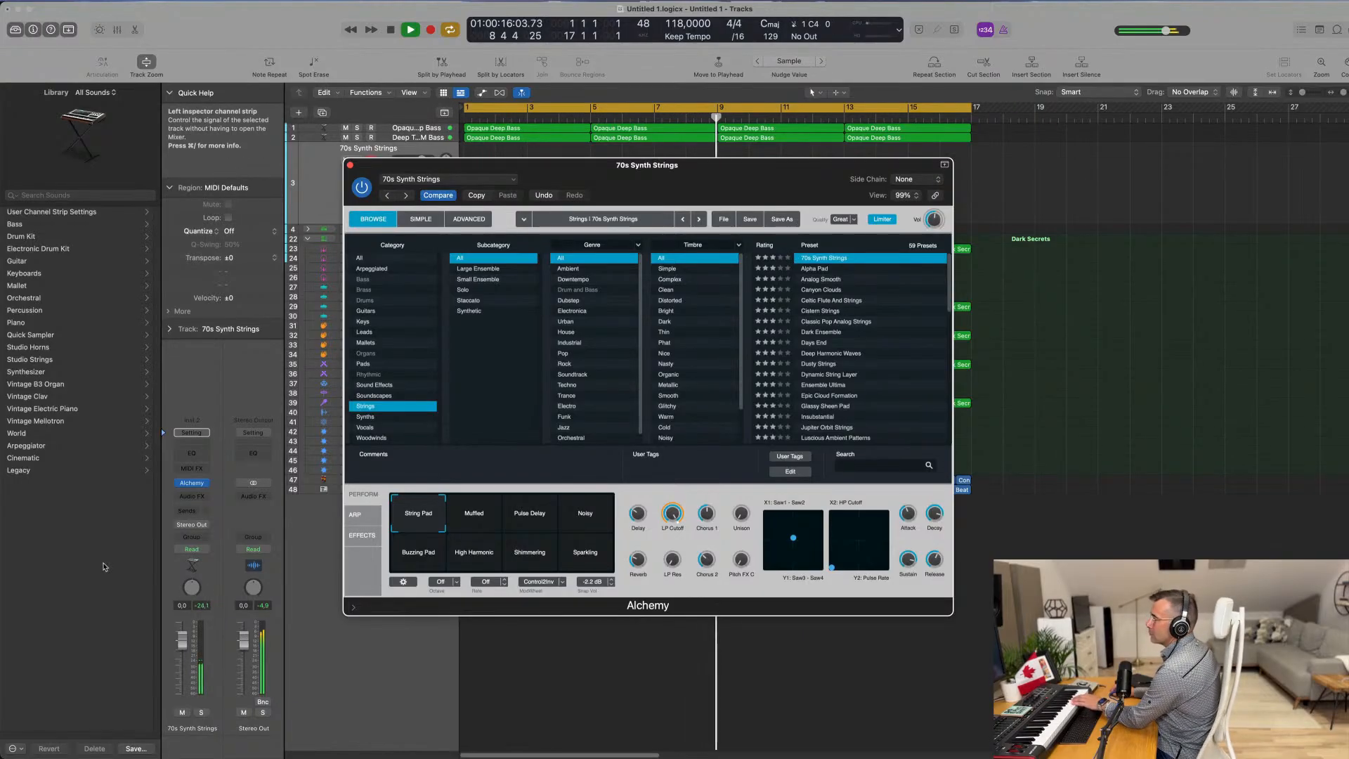
{"action": "left_click_drag", "start_coordinate": [180, 639], "coordinate": [181, 664]}
{"action": "left_click", "coordinate": [476, 518]}
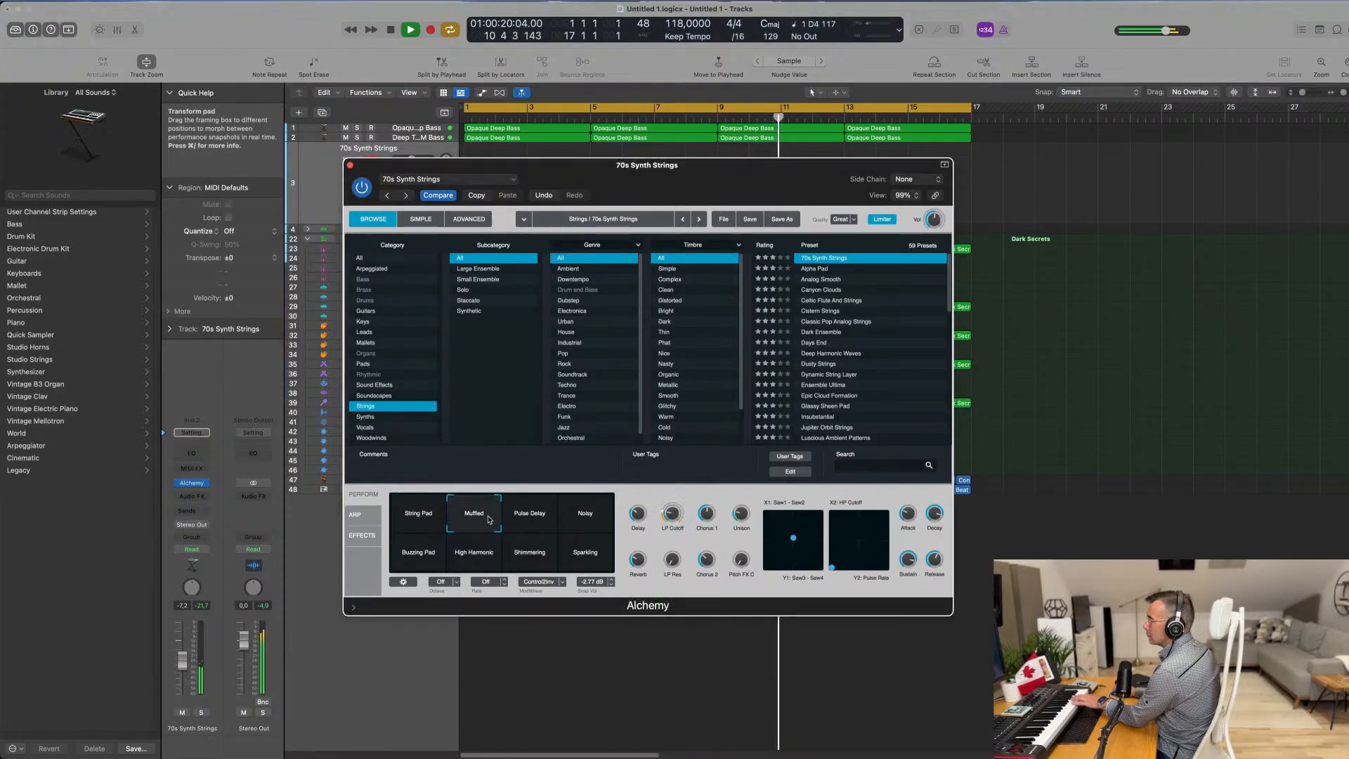
{"action": "left_click", "coordinate": [532, 520]}
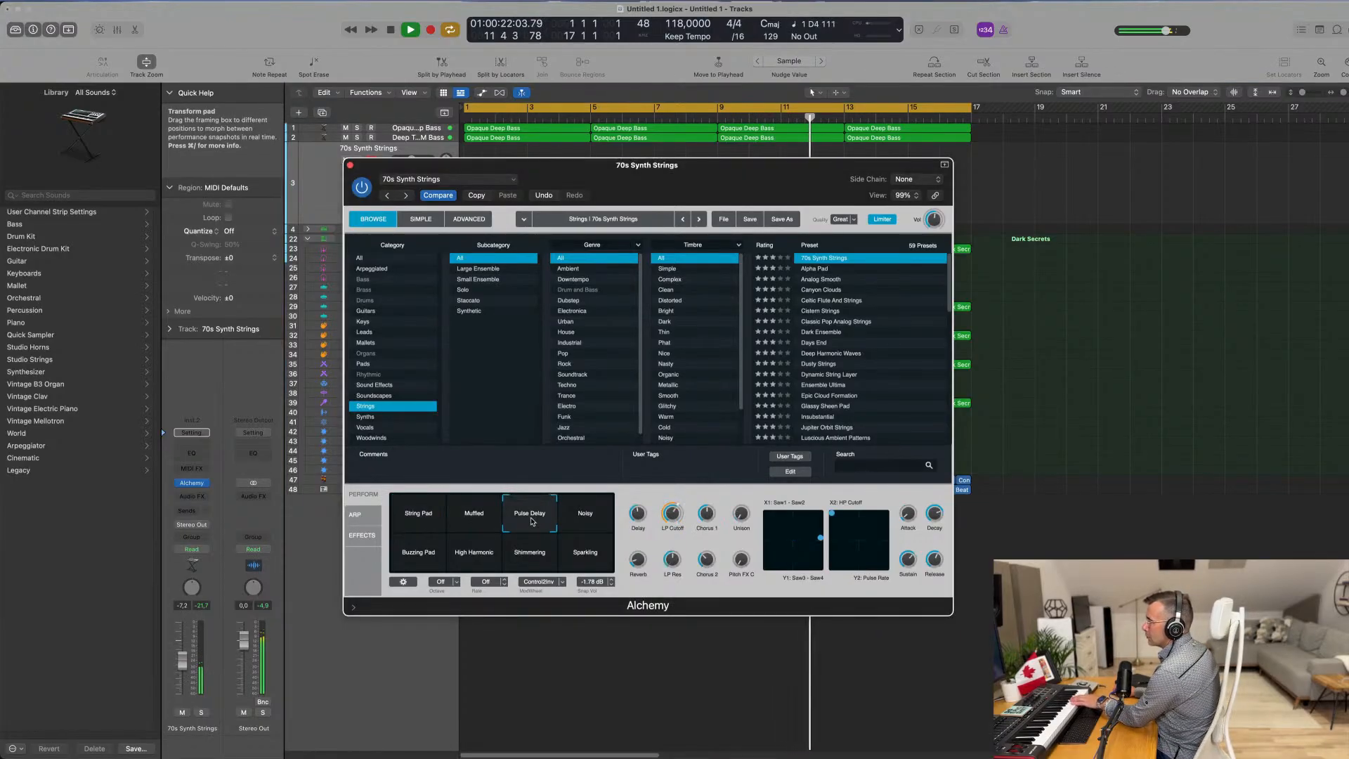
{"action": "left_click", "coordinate": [586, 520]}
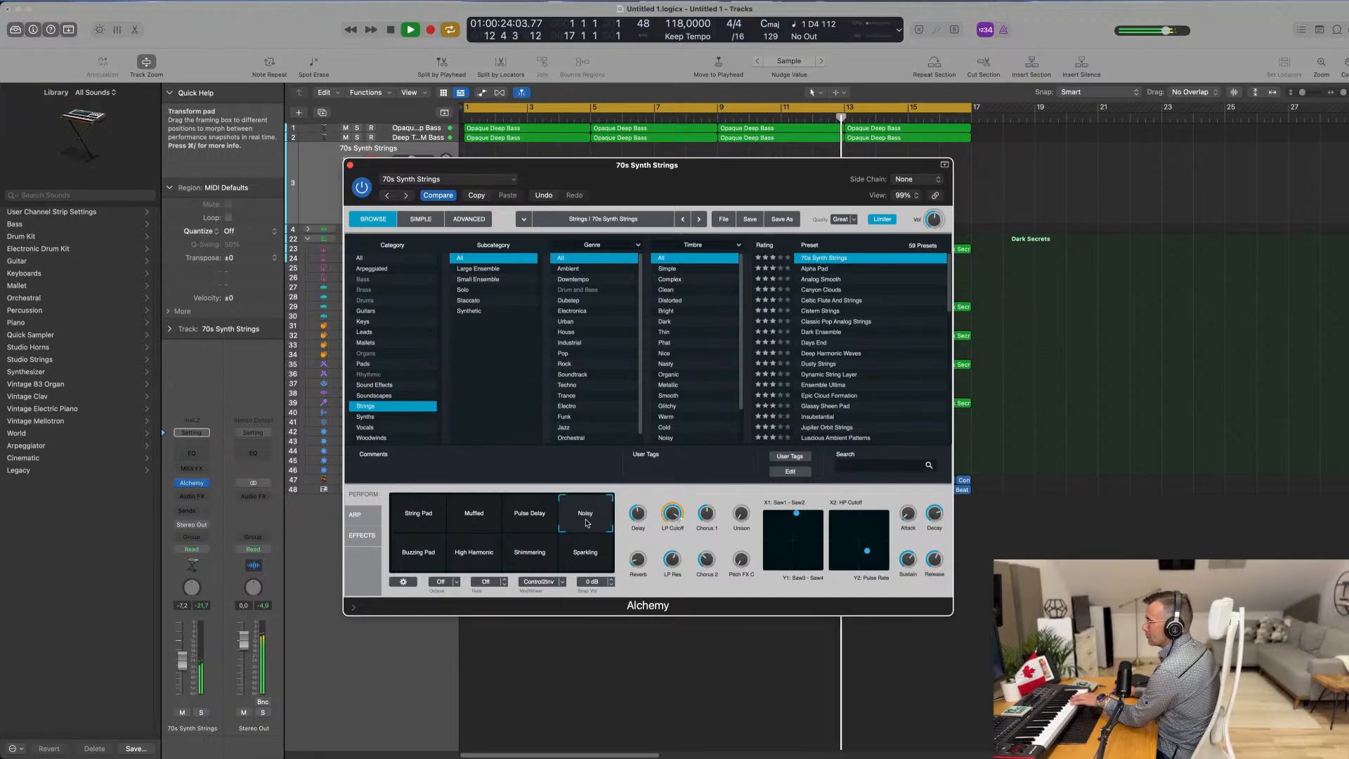
{"action": "left_click", "coordinate": [182, 663]}
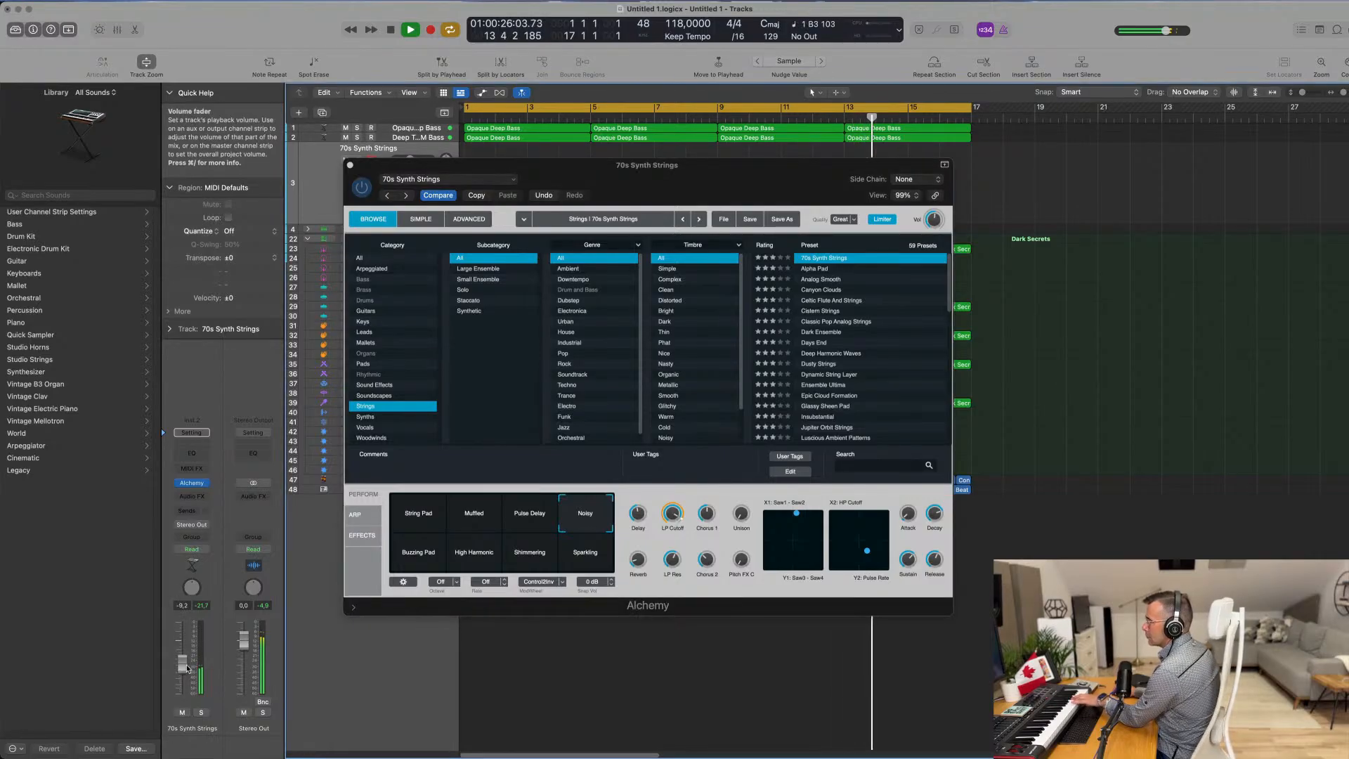
Step: Audition the Buzzing Pad, High Harmonic, Shimmering and Sparkling snapshots of 70s Synth Strings
{"action": "left_click", "coordinate": [420, 559]}
{"action": "left_click", "coordinate": [469, 557]}
{"action": "left_click", "coordinate": [534, 556]}
{"action": "left_click", "coordinate": [587, 554]}
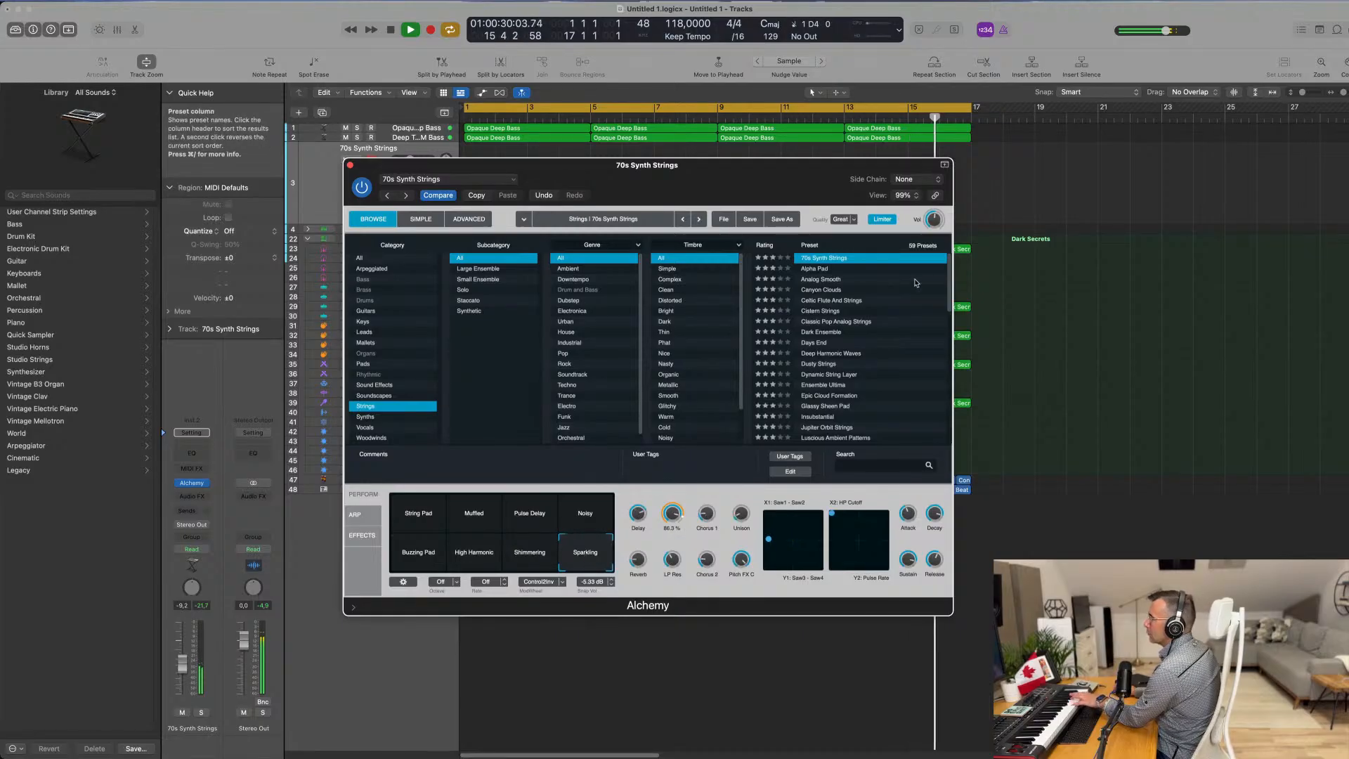
Step: Audition the Alpha Pad, Canyon Clouds and Celtic Flute And Strings presets in Alchemy
{"action": "left_click", "coordinate": [825, 270]}
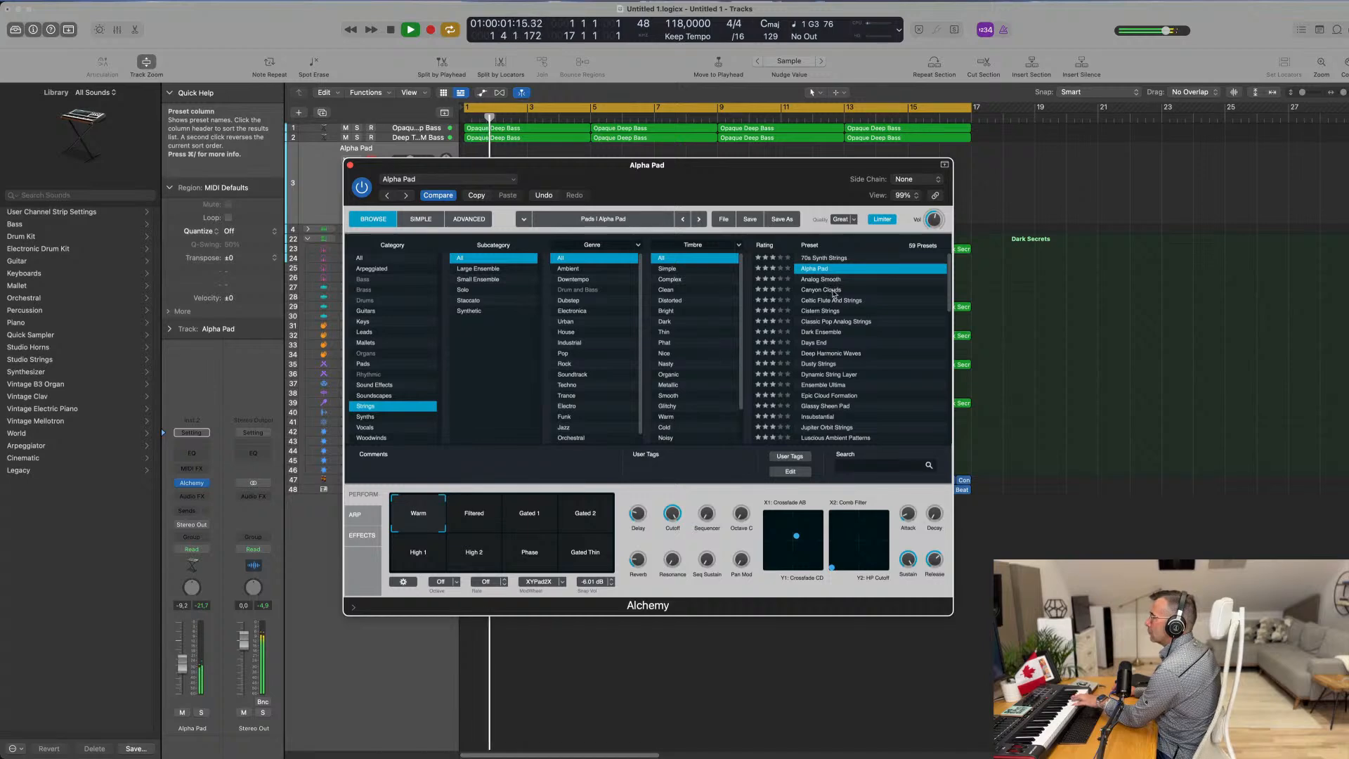
{"action": "left_click", "coordinate": [830, 289]}
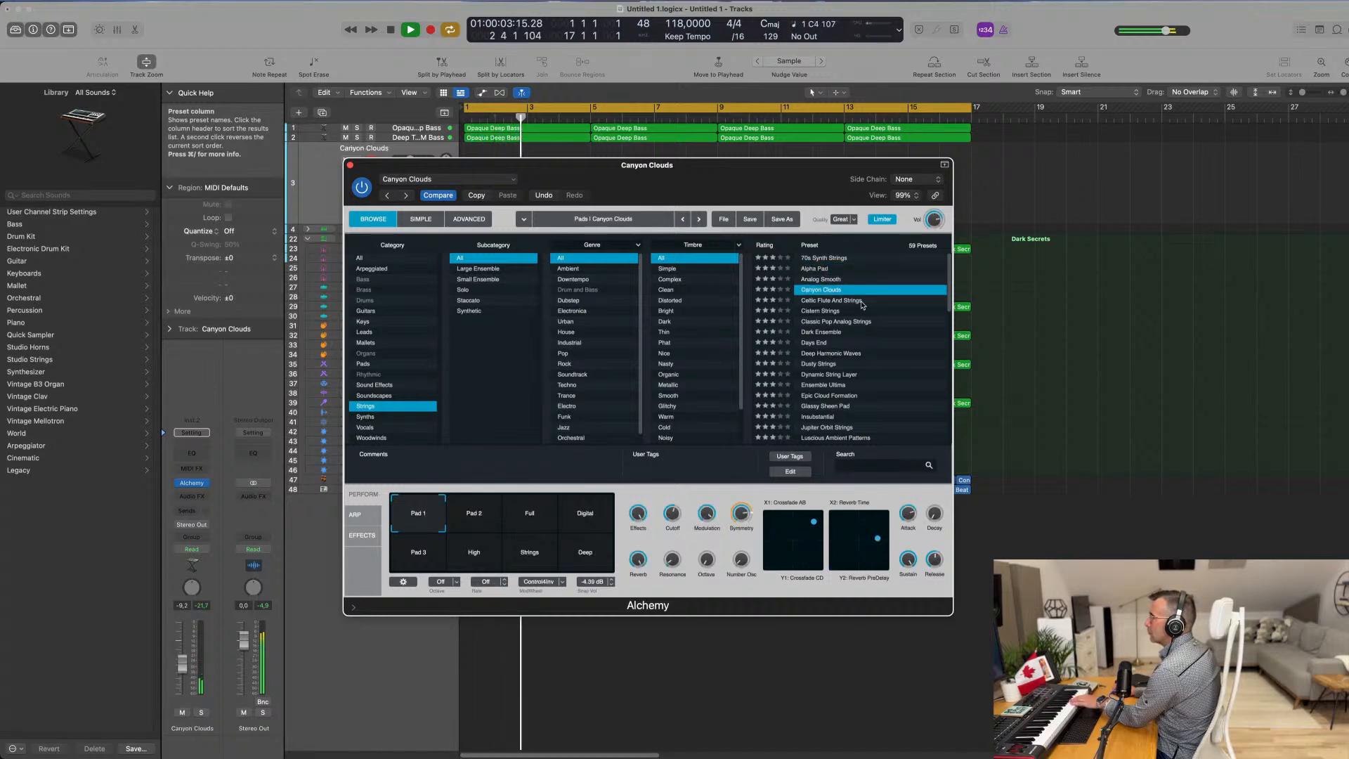
{"action": "scroll", "coordinate": [863, 305], "scroll_direction": "down", "scroll_amount": 3}
{"action": "scroll", "coordinate": [863, 305], "scroll_direction": "up", "scroll_amount": 3}
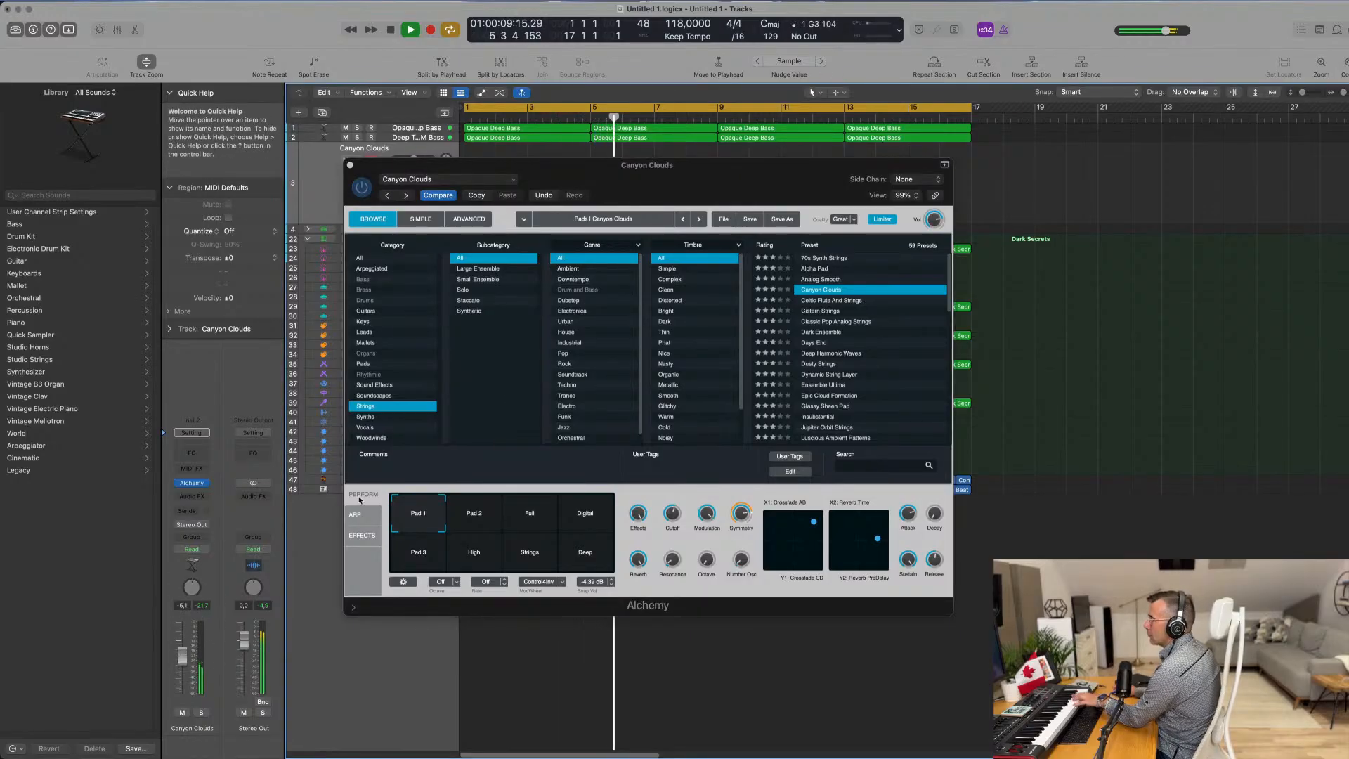
{"action": "left_click", "coordinate": [831, 300]}
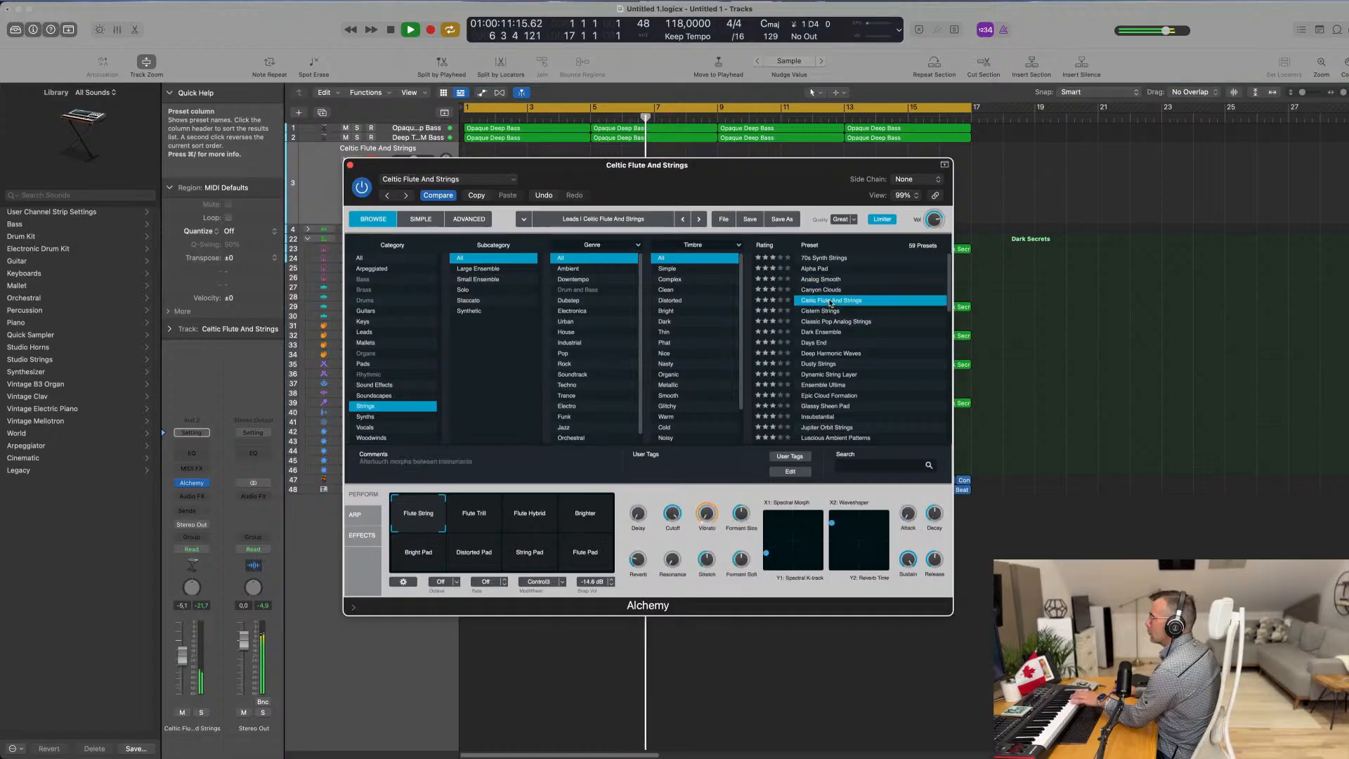
Step: Load the Cistern Strings preset and audition its Light Rain, Fizzling, Noisy Attack and Big Reverb snapshots, ending on Dark
{"action": "left_click", "coordinate": [819, 313]}
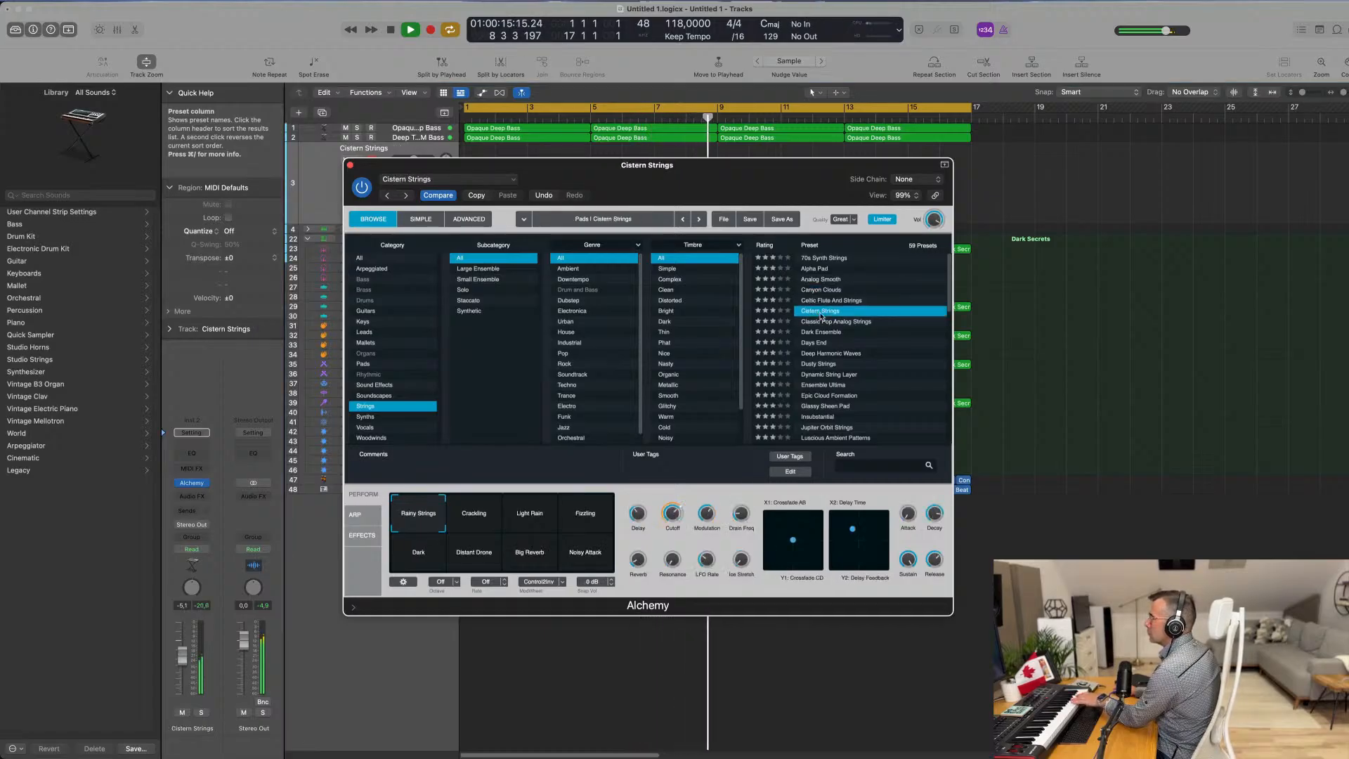
{"action": "left_click", "coordinate": [546, 522]}
{"action": "left_click", "coordinate": [583, 521]}
{"action": "left_click", "coordinate": [584, 555]}
{"action": "left_click", "coordinate": [531, 562]}
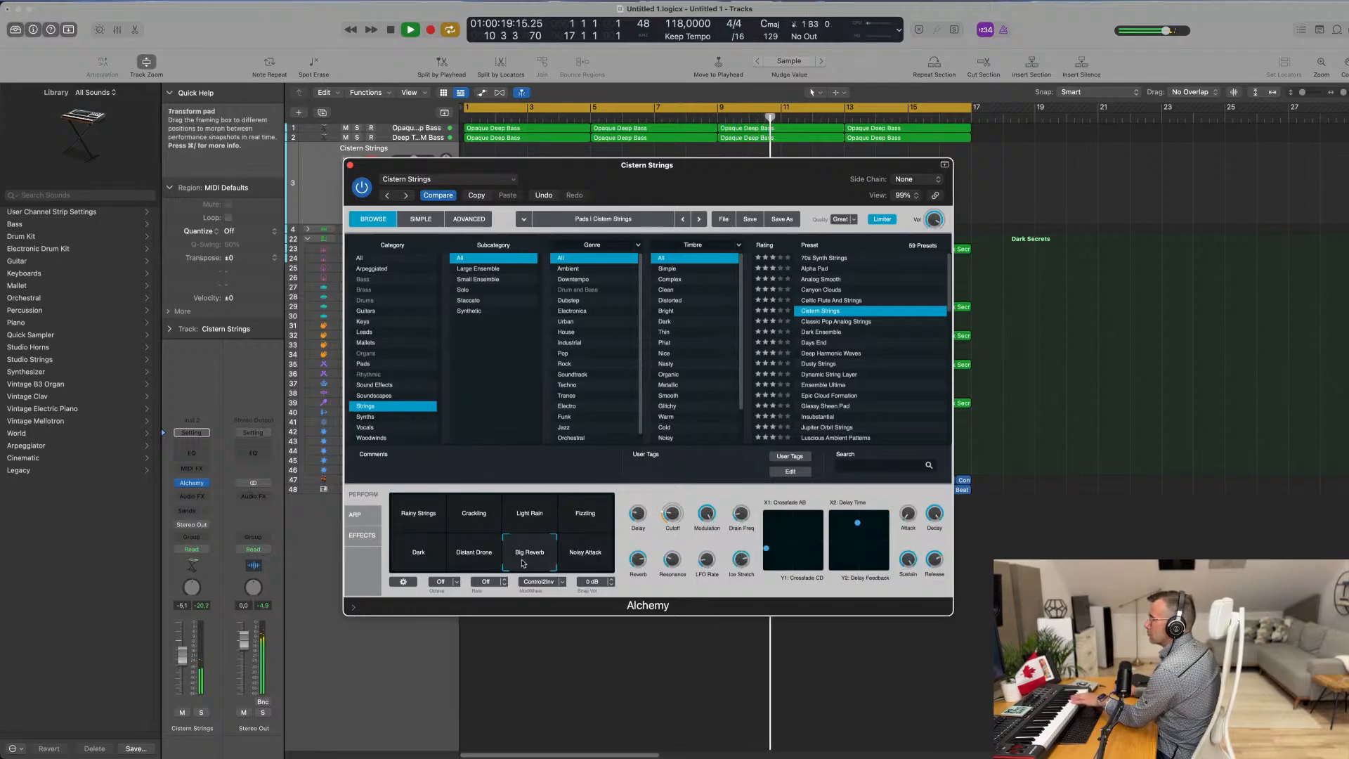
{"action": "left_click", "coordinate": [418, 551]}
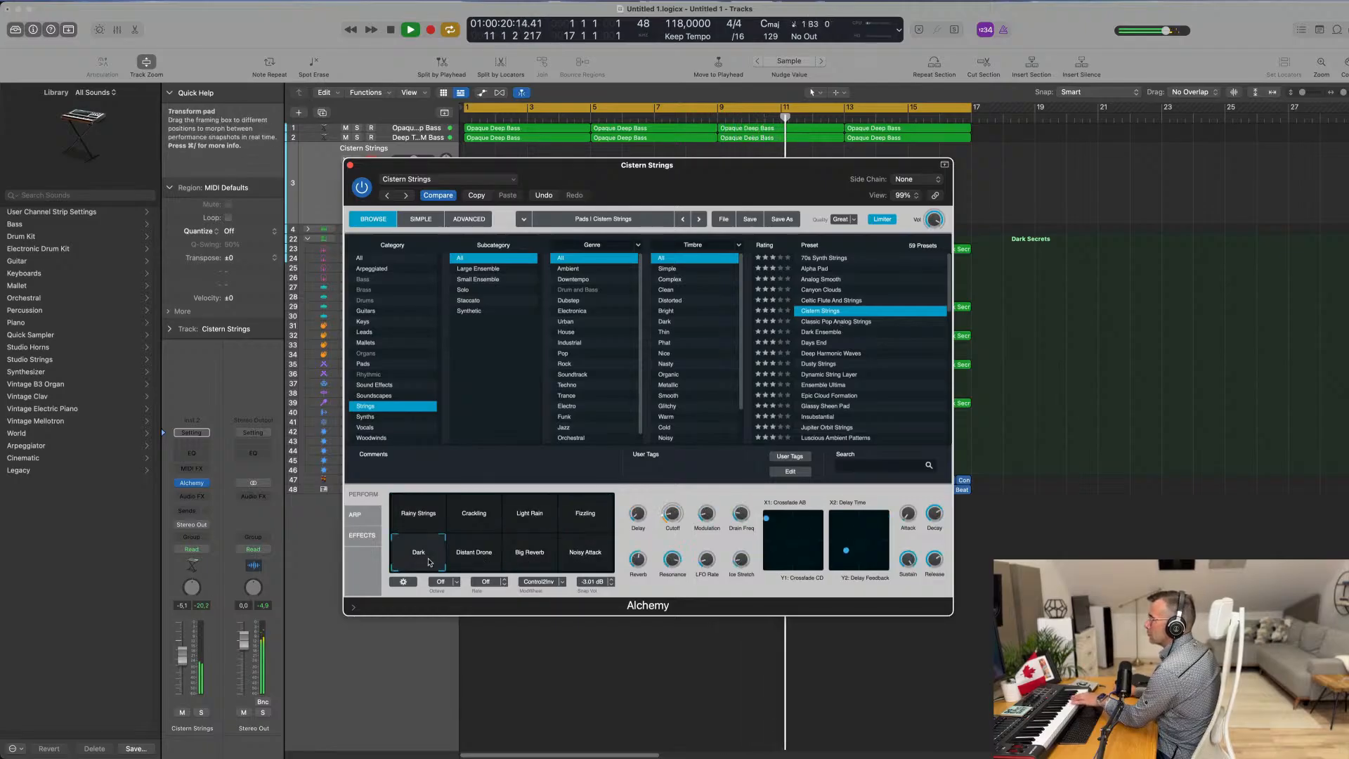
Step: Audition the Dark Ensemble preset and the Dusty Strings snapshots Broken, Soft, Tremolo, Drifting Dirt, Mostly Stable and Deeper
{"action": "left_click", "coordinate": [825, 332]}
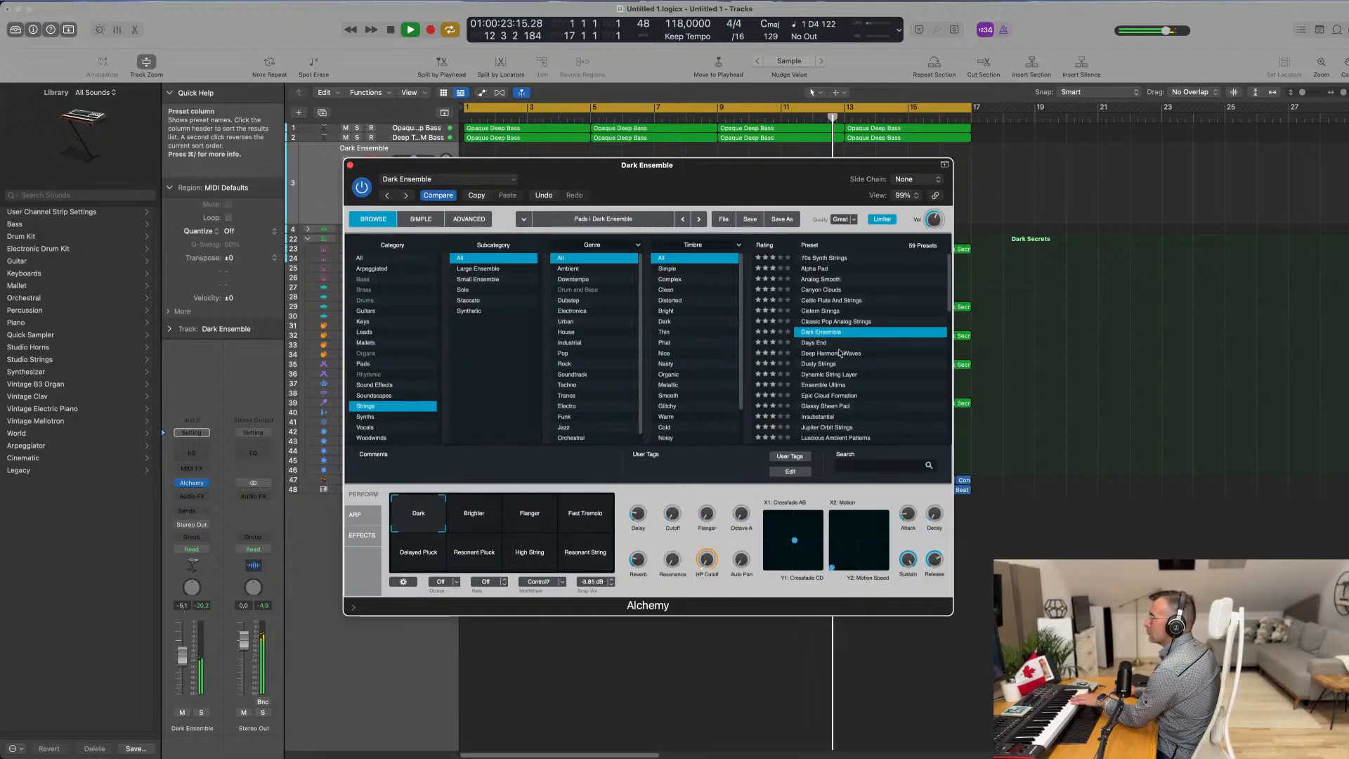
{"action": "left_click", "coordinate": [832, 364]}
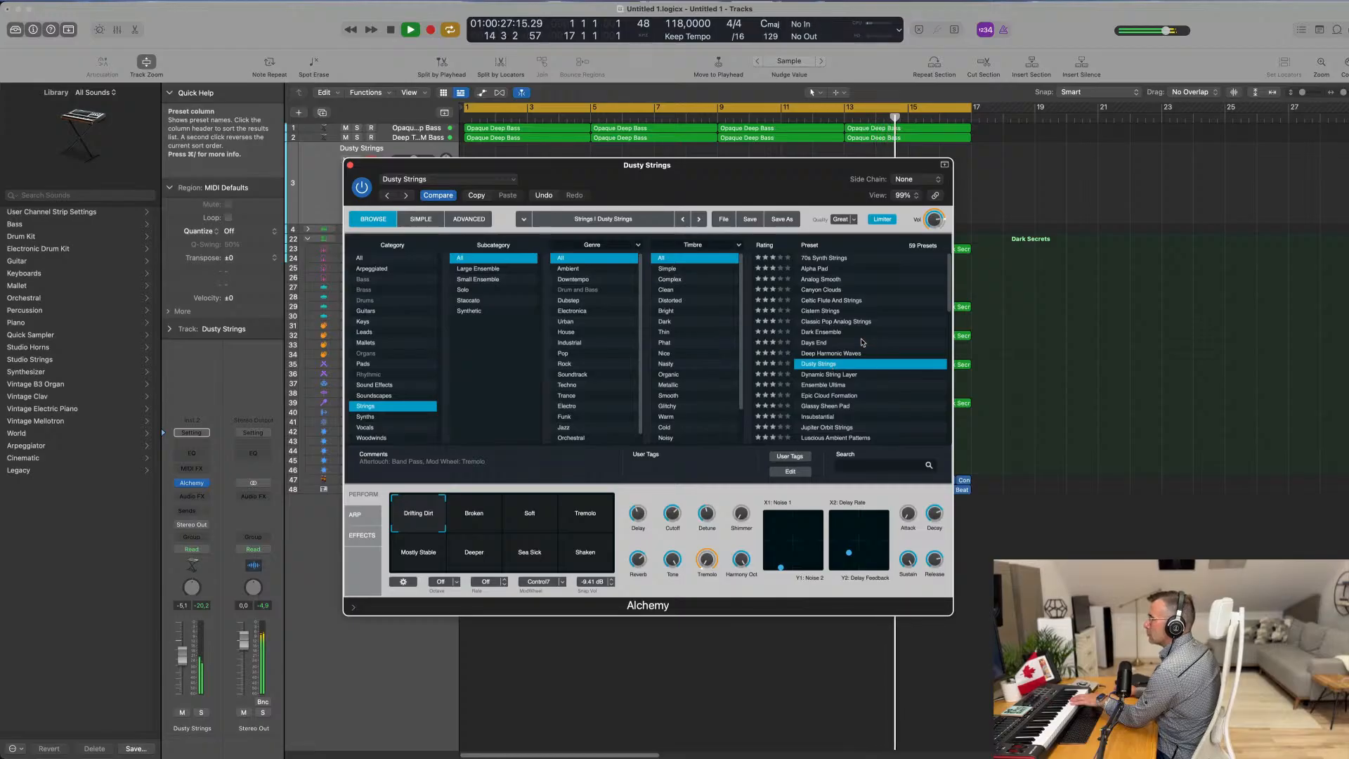
{"action": "left_click", "coordinate": [469, 523]}
{"action": "left_click", "coordinate": [554, 520]}
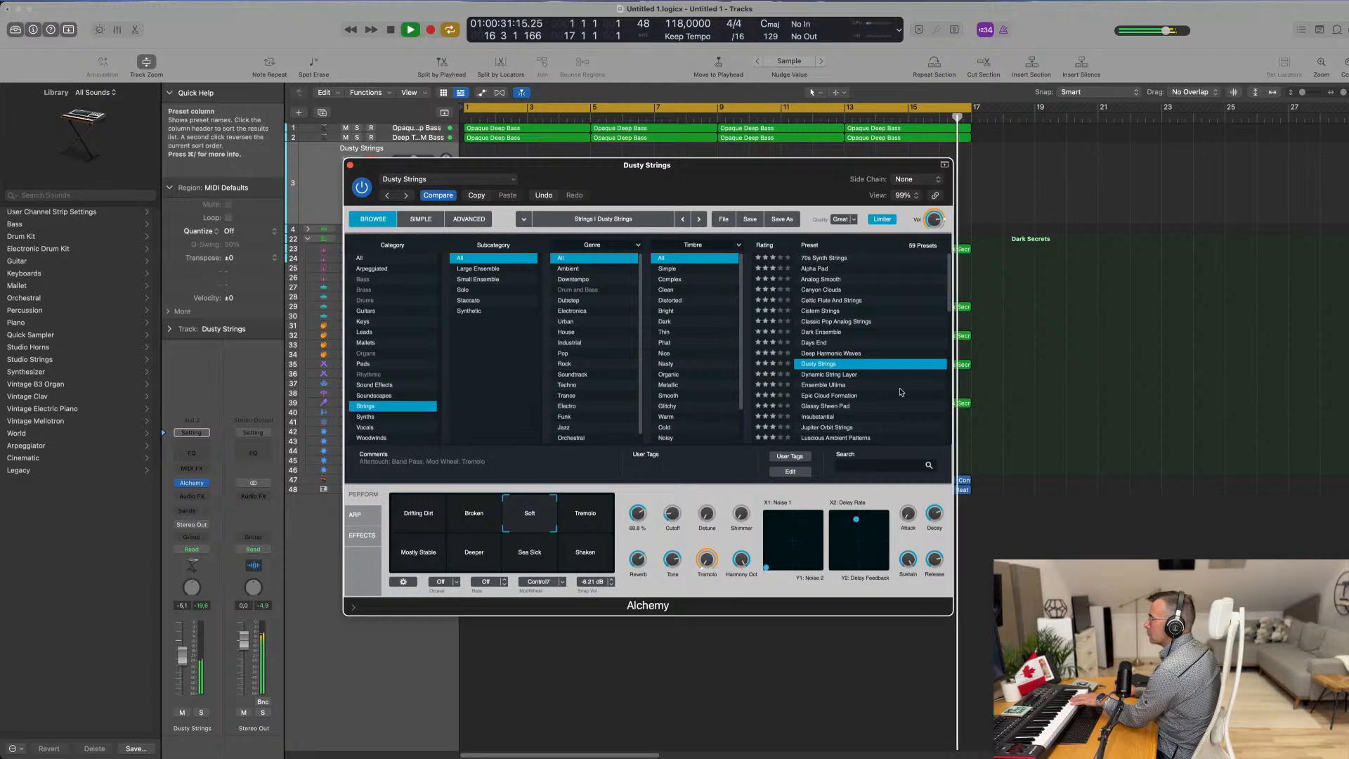
{"action": "left_click", "coordinate": [590, 522]}
{"action": "left_click", "coordinate": [418, 517]}
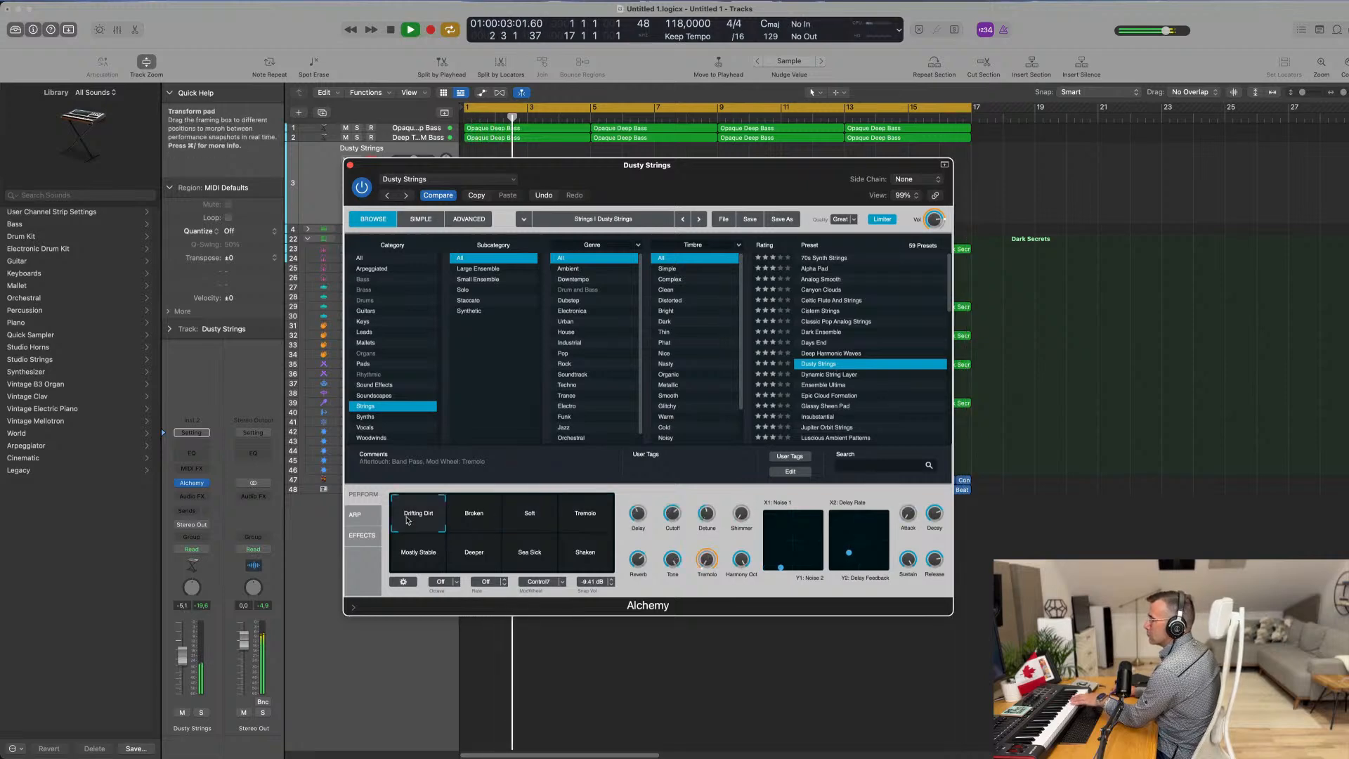
{"action": "left_click", "coordinate": [421, 557]}
{"action": "left_click", "coordinate": [474, 556]}
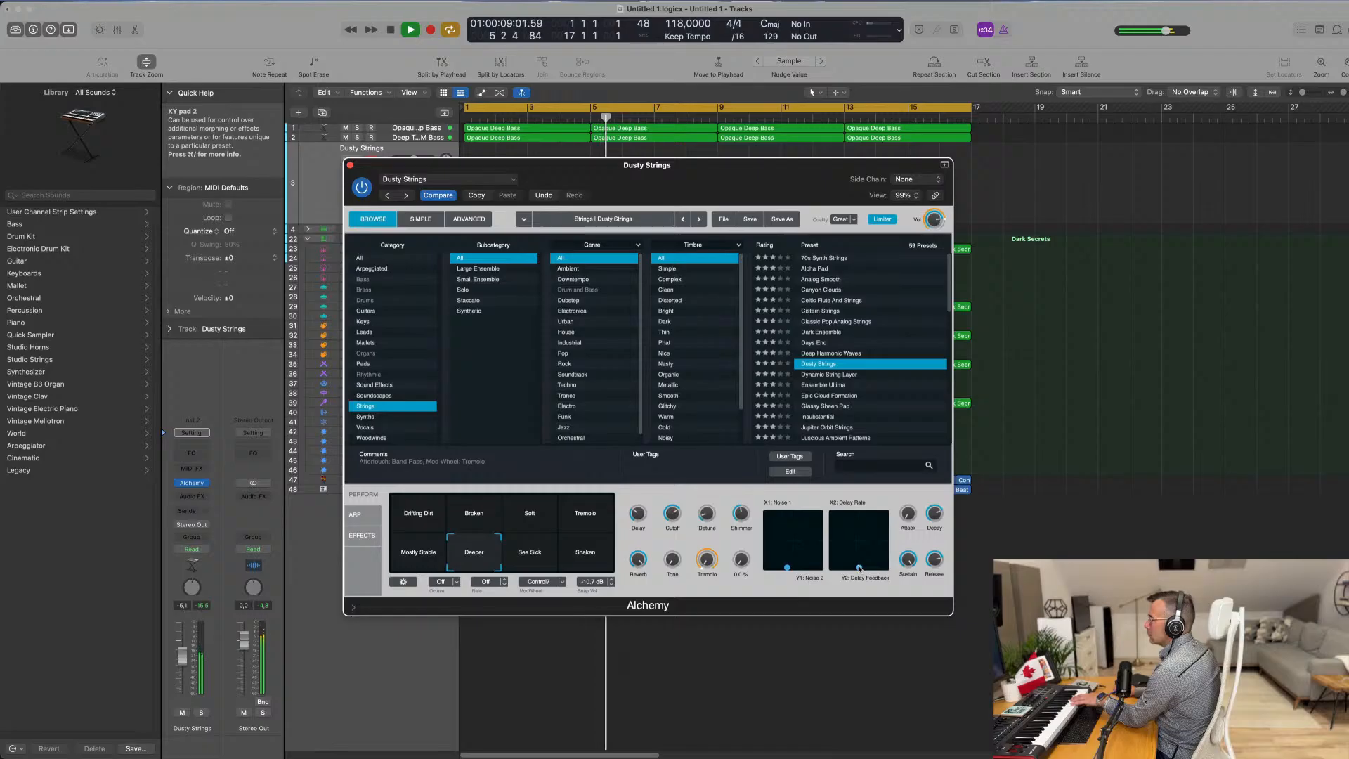
Step: Audition Ensemble Ultima and Dynamic String Layer, lowering the channel volume to -14.2 dB and trying the Flanger, HPF, LPF and Stereo Delay snapshots
{"action": "scroll", "coordinate": [877, 370], "scroll_direction": "down", "scroll_amount": 1}
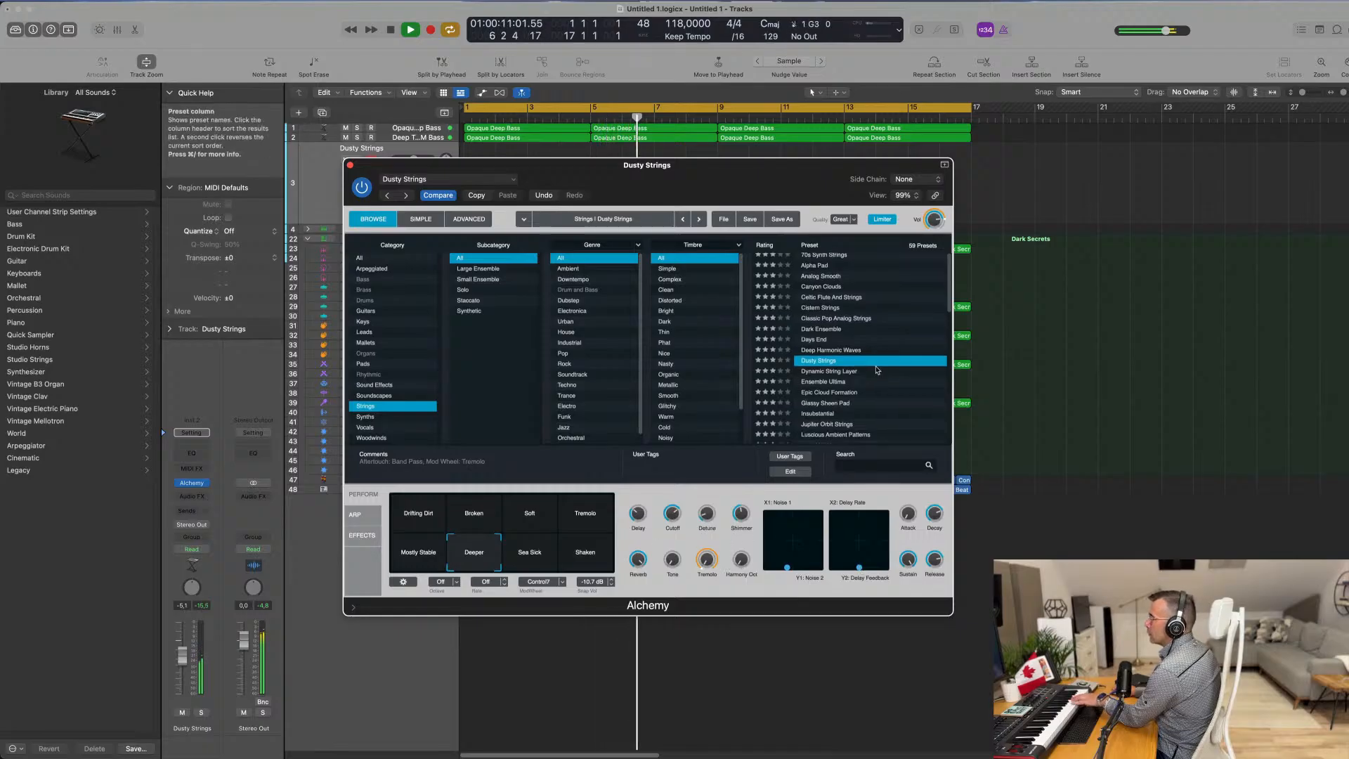
{"action": "left_click", "coordinate": [841, 383]}
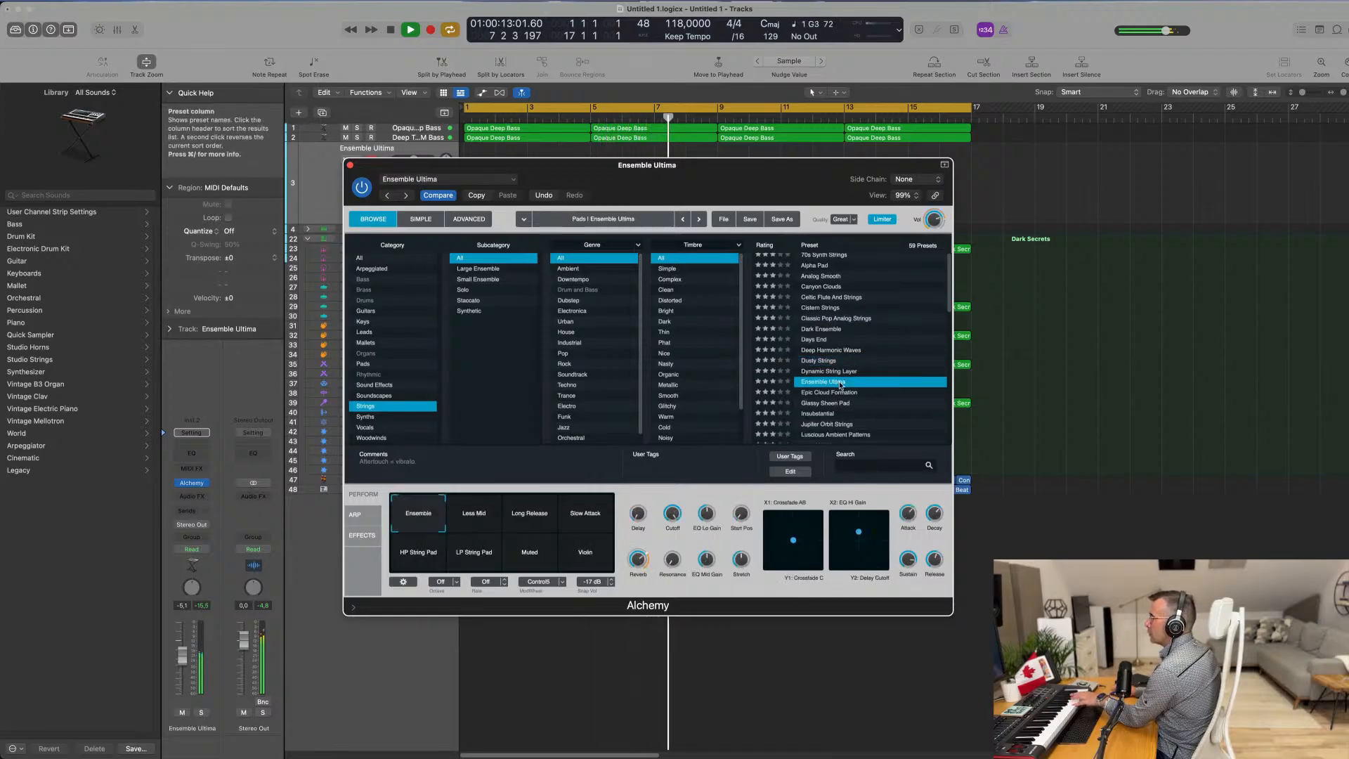
{"action": "left_click", "coordinate": [841, 371]}
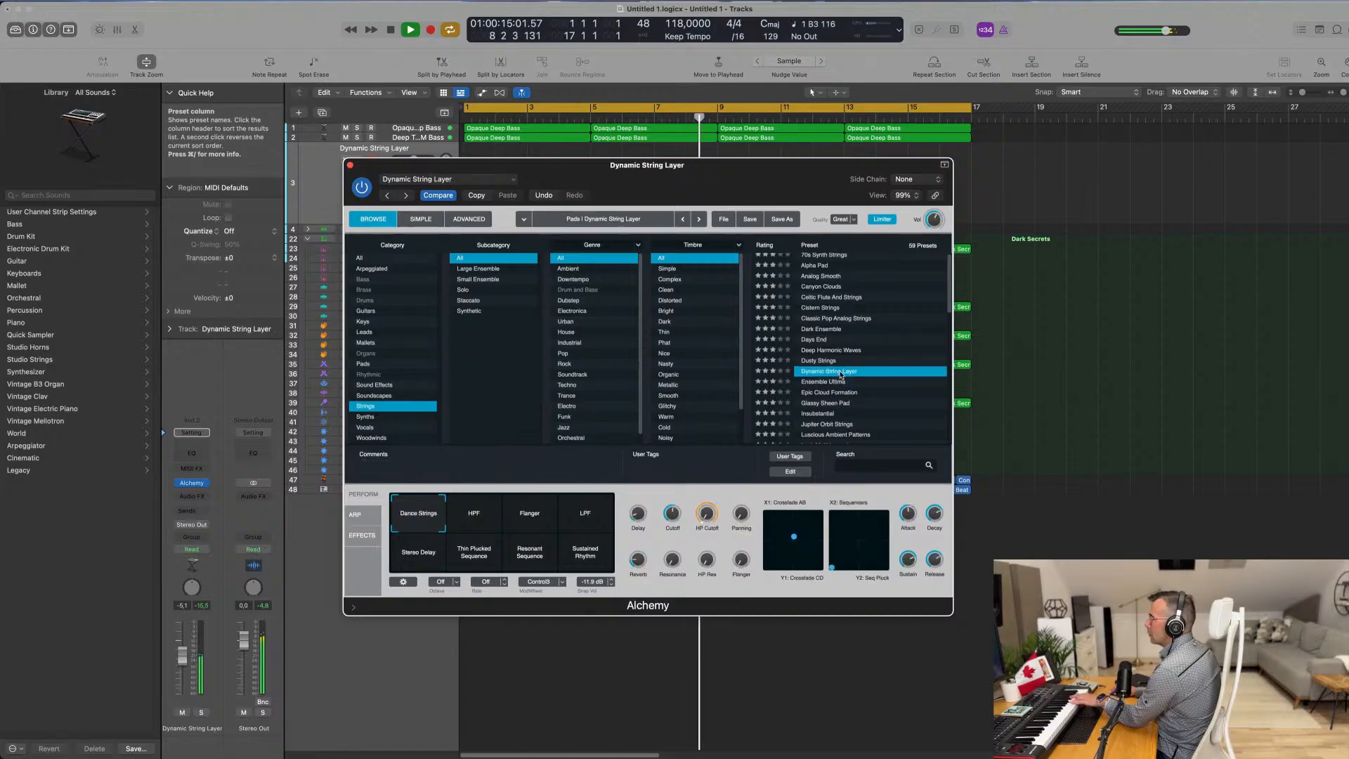
{"action": "left_click_drag", "start_coordinate": [182, 656], "coordinate": [182, 671]}
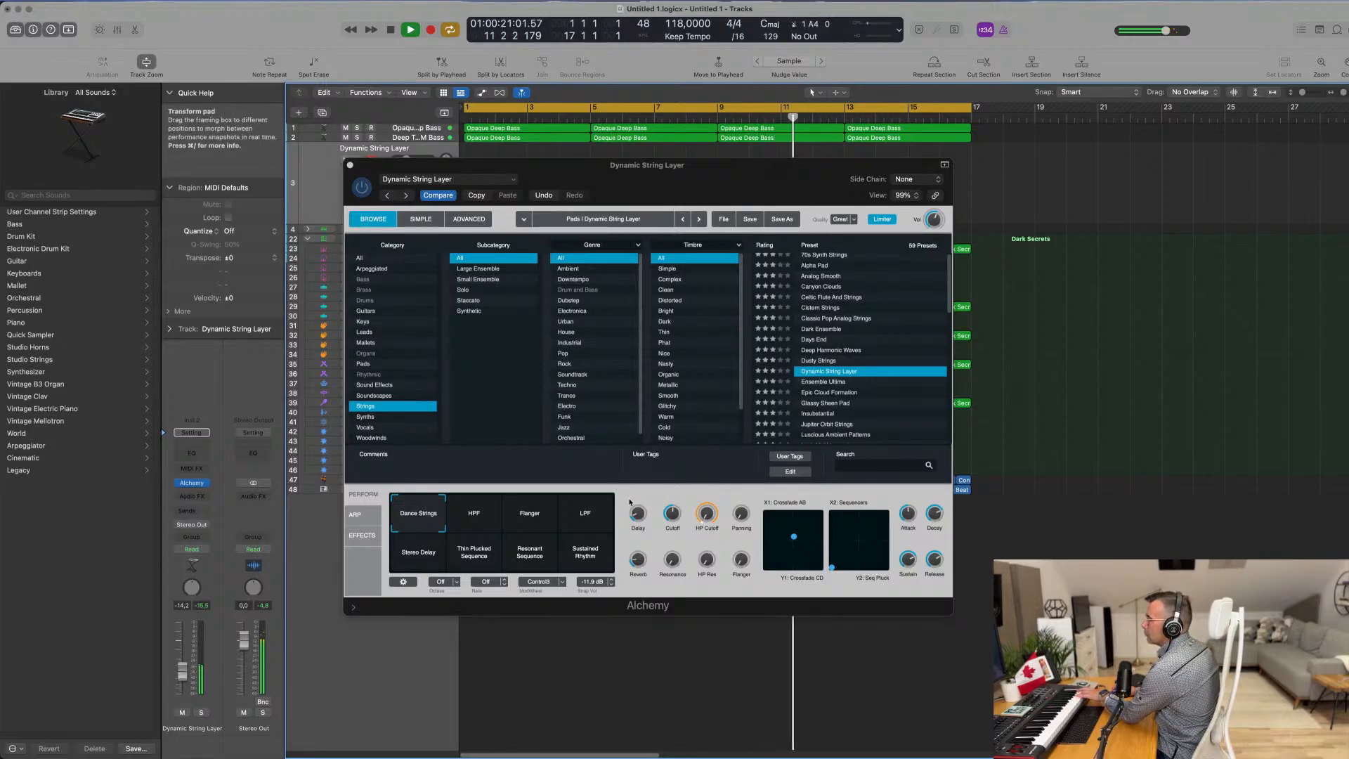
{"action": "left_click", "coordinate": [532, 518]}
{"action": "left_click", "coordinate": [478, 518]}
{"action": "left_click", "coordinate": [592, 520]}
{"action": "left_click", "coordinate": [422, 555]}
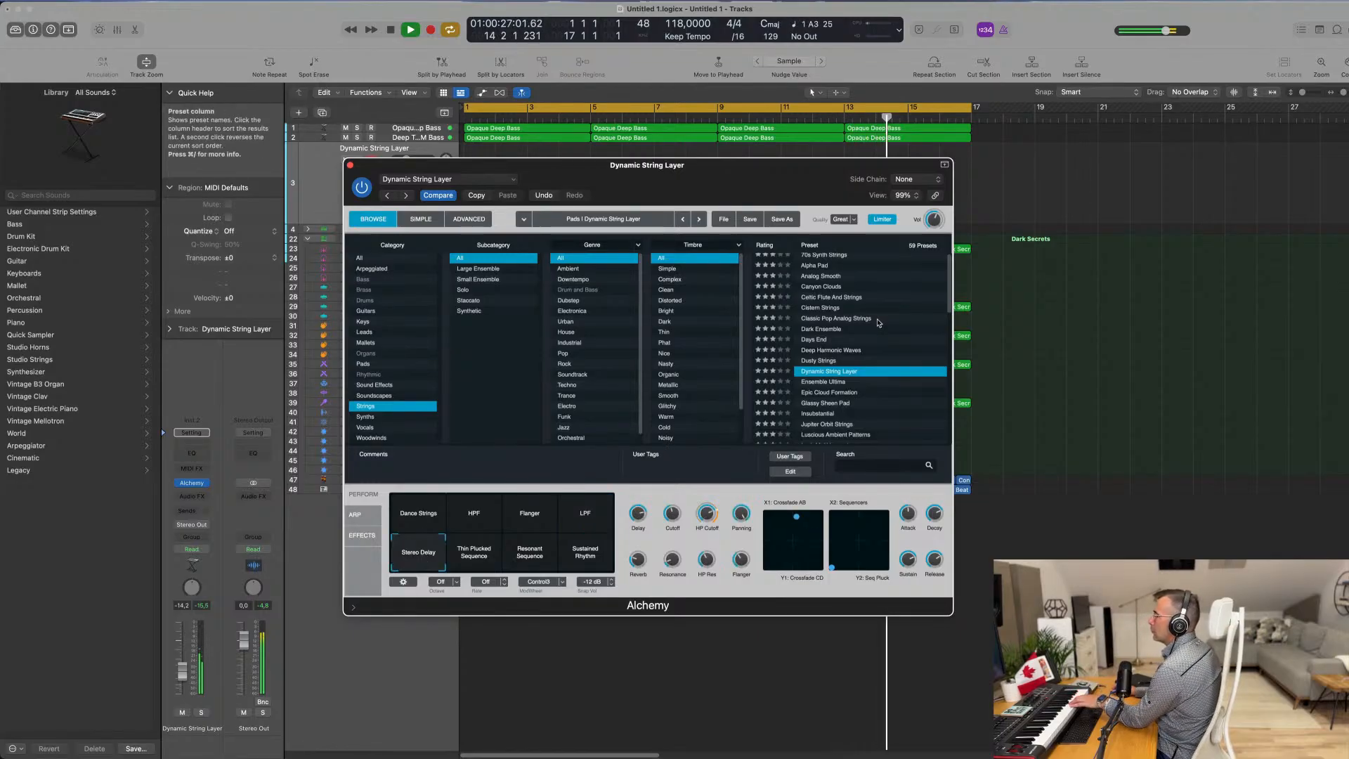
Step: Try the Glassy Sheen Pad and Insubstantial presets, setting the channel volume to -13.8 dB and Insubstantial's Cutoff to 73.3 %
{"action": "scroll", "coordinate": [834, 383], "scroll_direction": "down", "scroll_amount": 2}
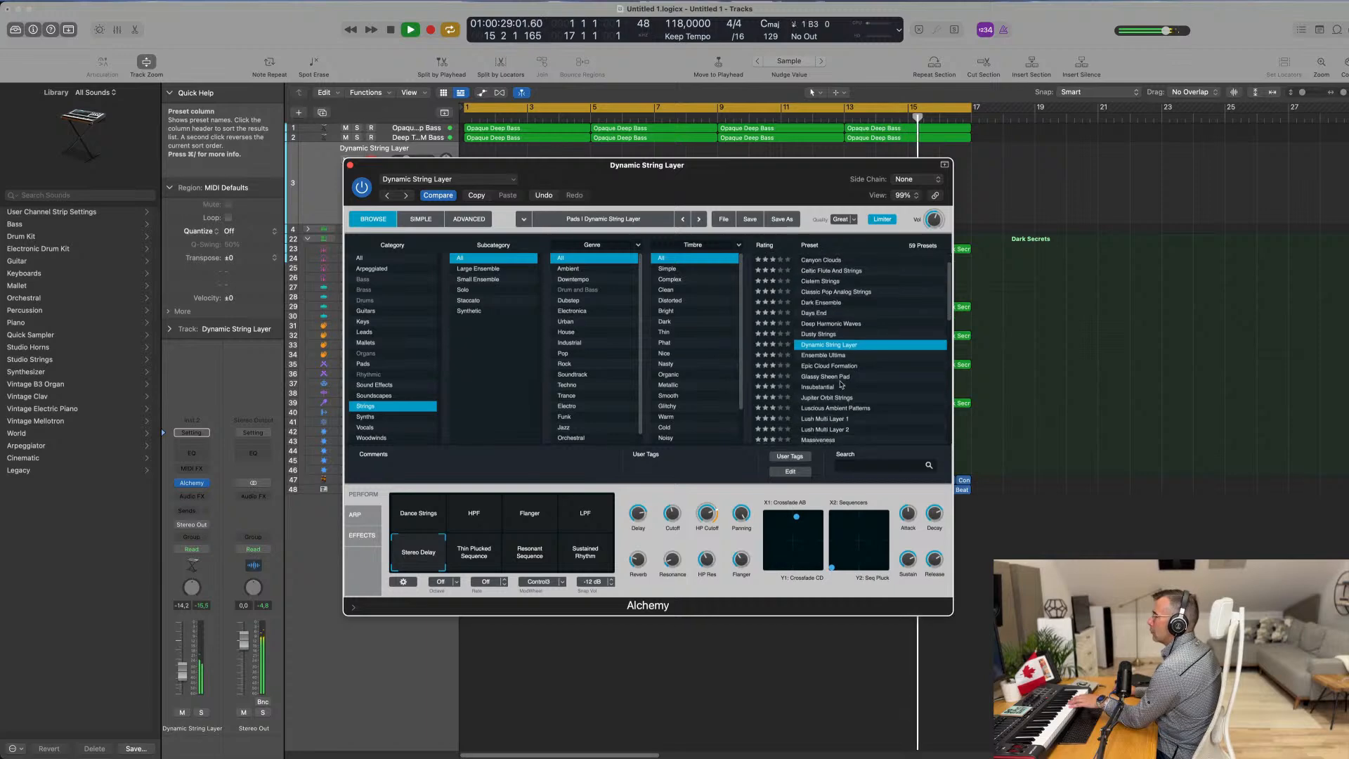
{"action": "left_click", "coordinate": [833, 377]}
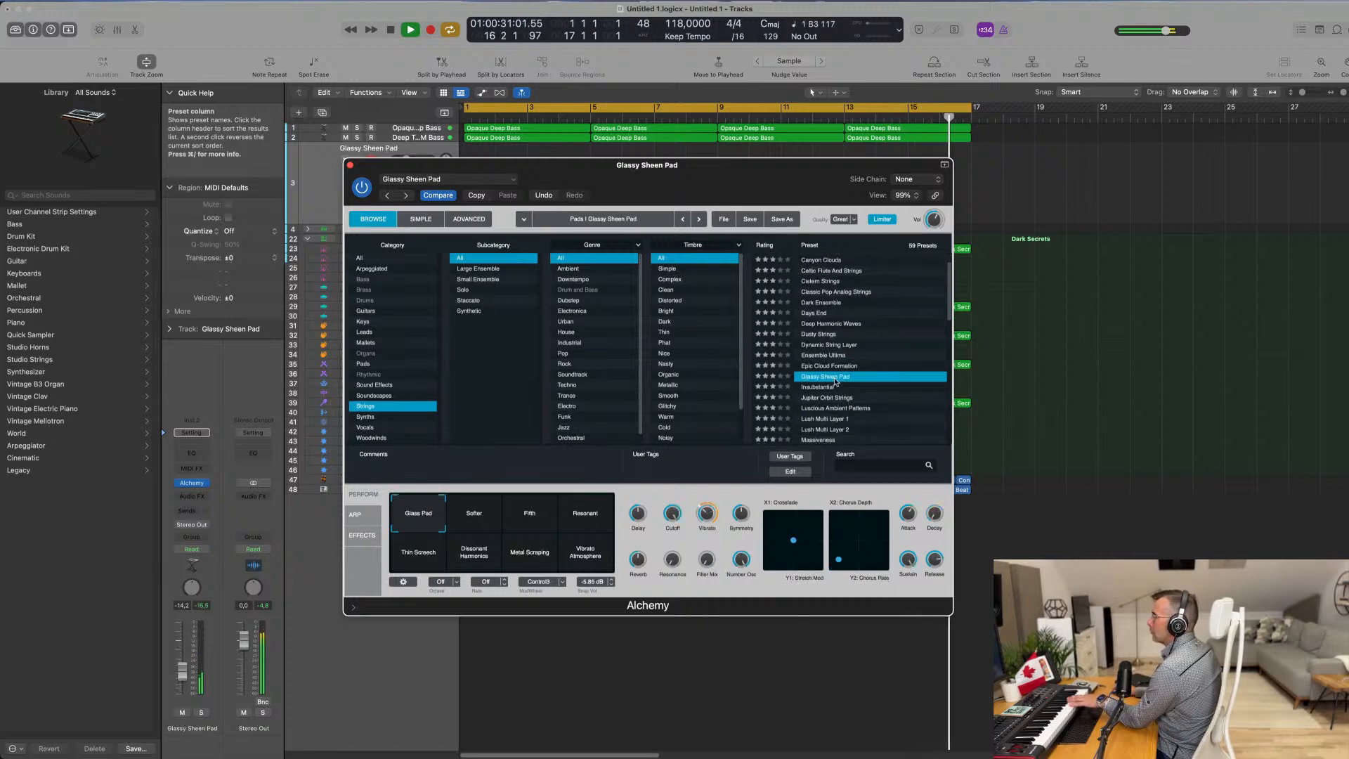
{"action": "left_click", "coordinate": [827, 389]}
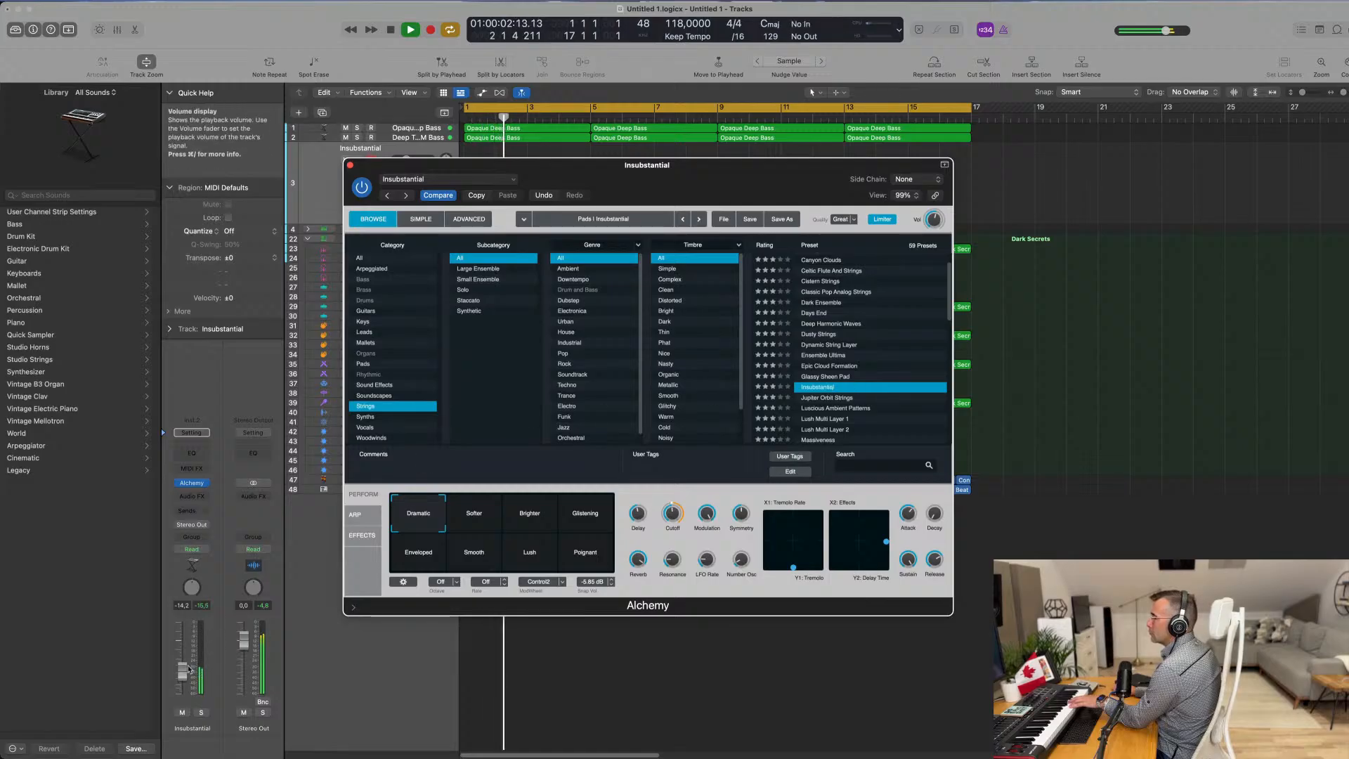
{"action": "left_click_drag", "start_coordinate": [182, 674], "coordinate": [184, 672]}
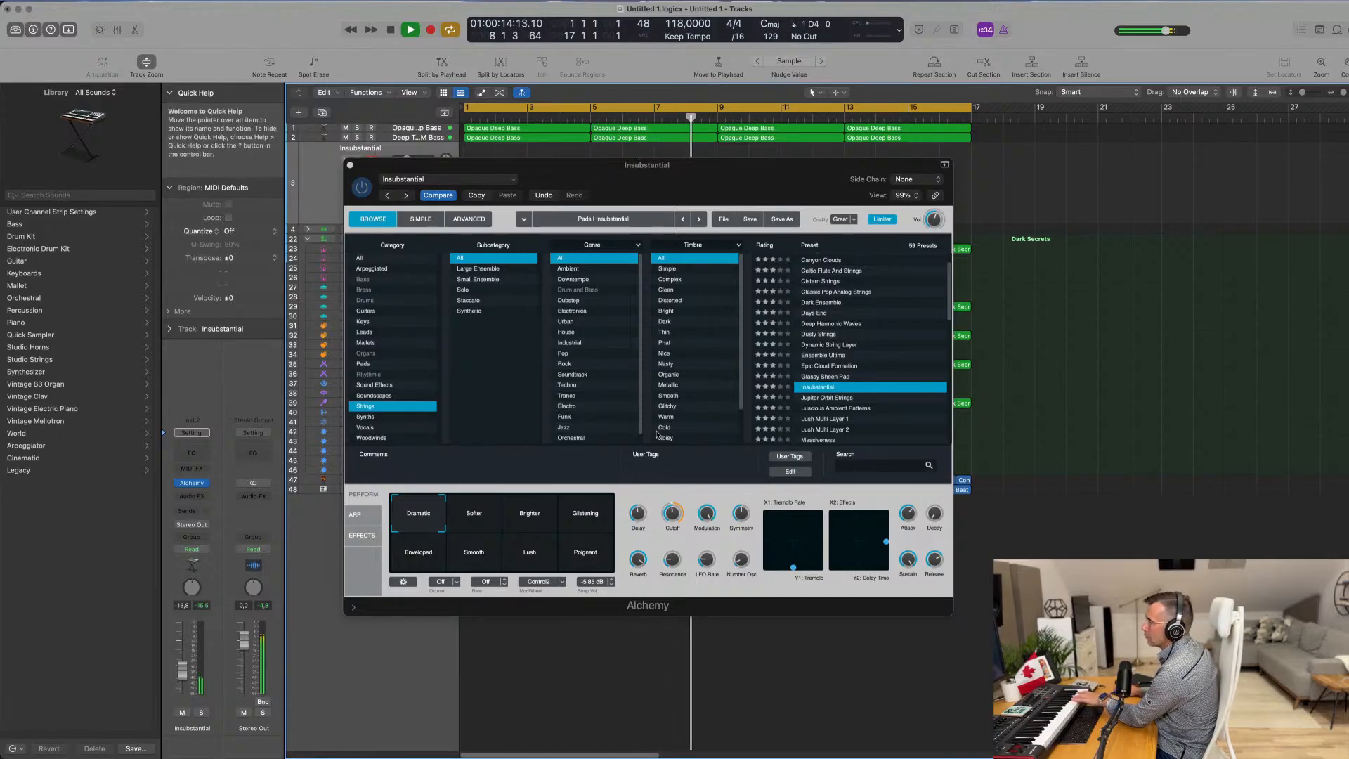
{"action": "mouse_move", "coordinate": [673, 516]}
{"action": "left_click_drag", "start_coordinate": [673, 516], "coordinate": [678, 494]}
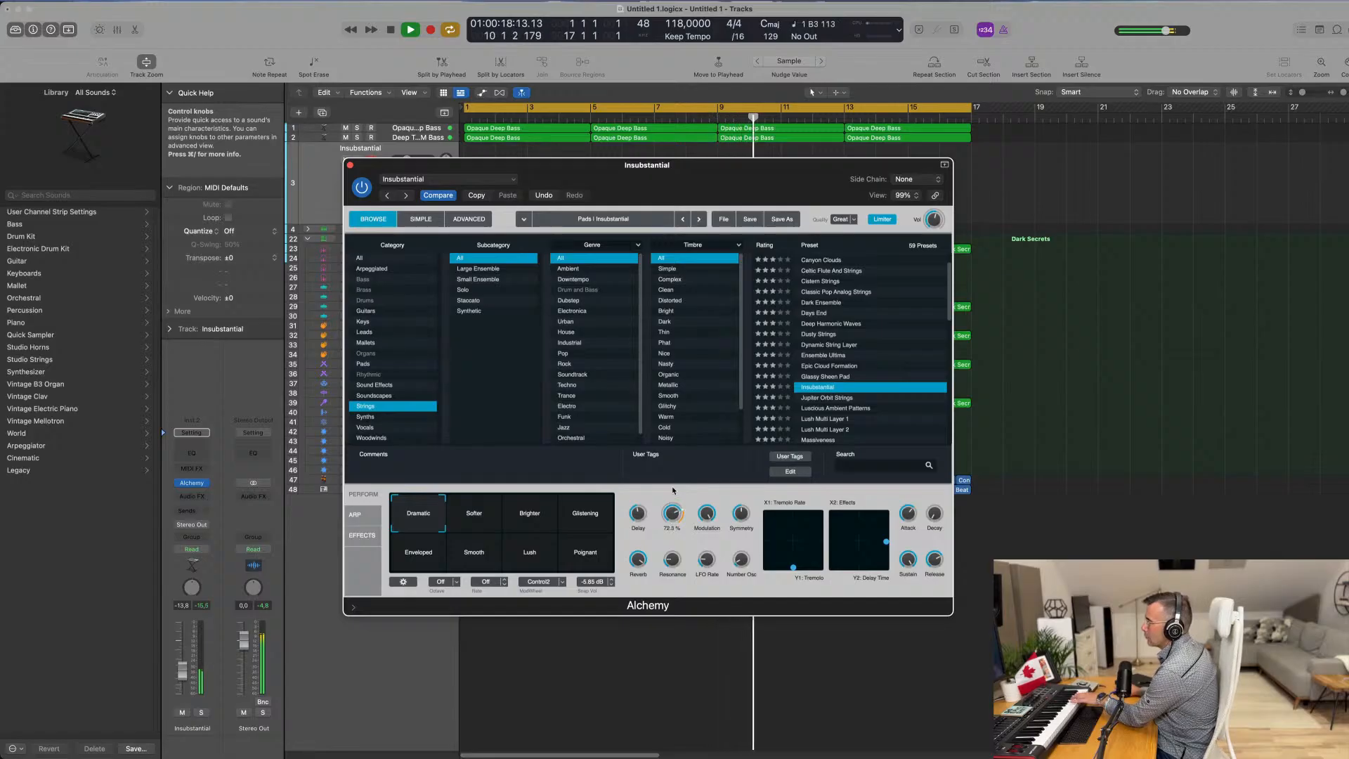
Step: Audition Insubstantial's Softer, Brighter, Glistening, Enveloped, Lush and Poignant snapshots, ending on Dramatic
{"action": "left_click", "coordinate": [474, 519]}
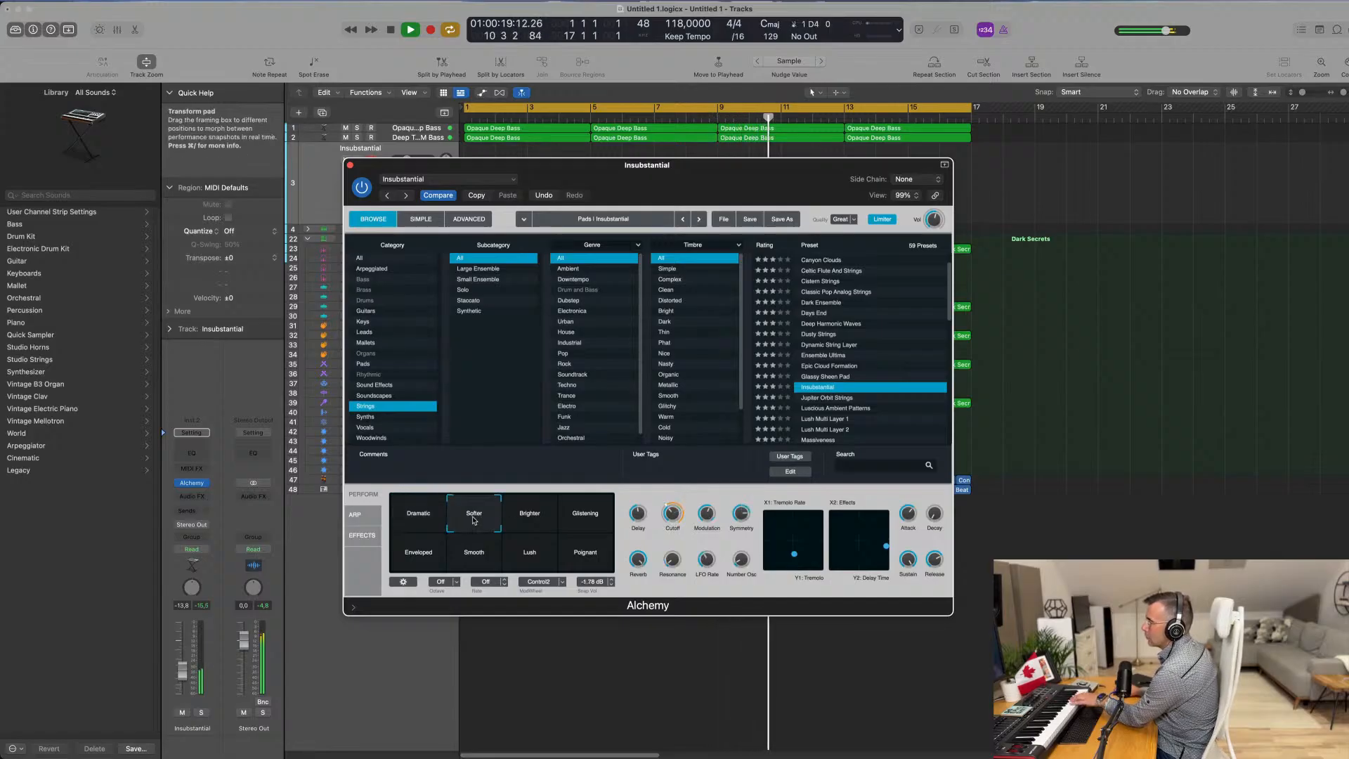
{"action": "left_click", "coordinate": [538, 524]}
{"action": "left_click", "coordinate": [584, 524]}
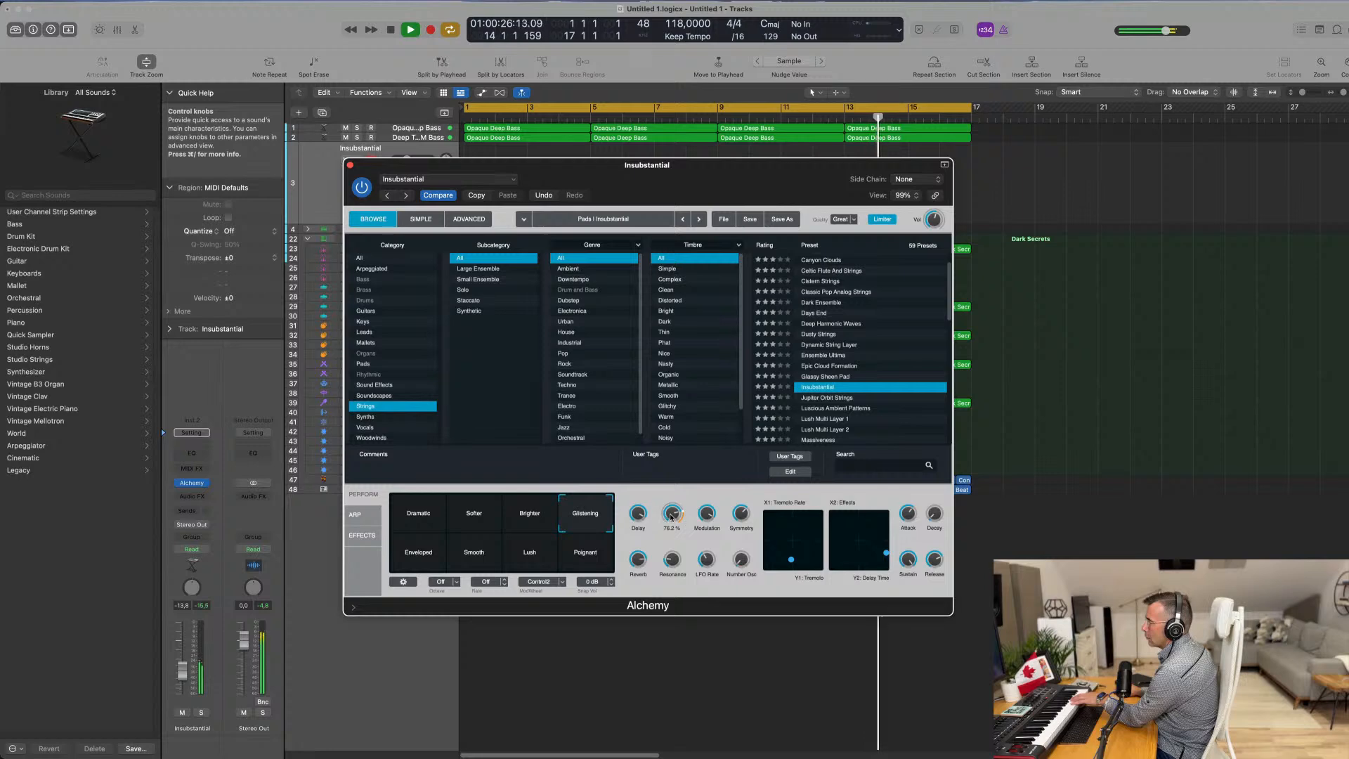
{"action": "left_click", "coordinate": [432, 552]}
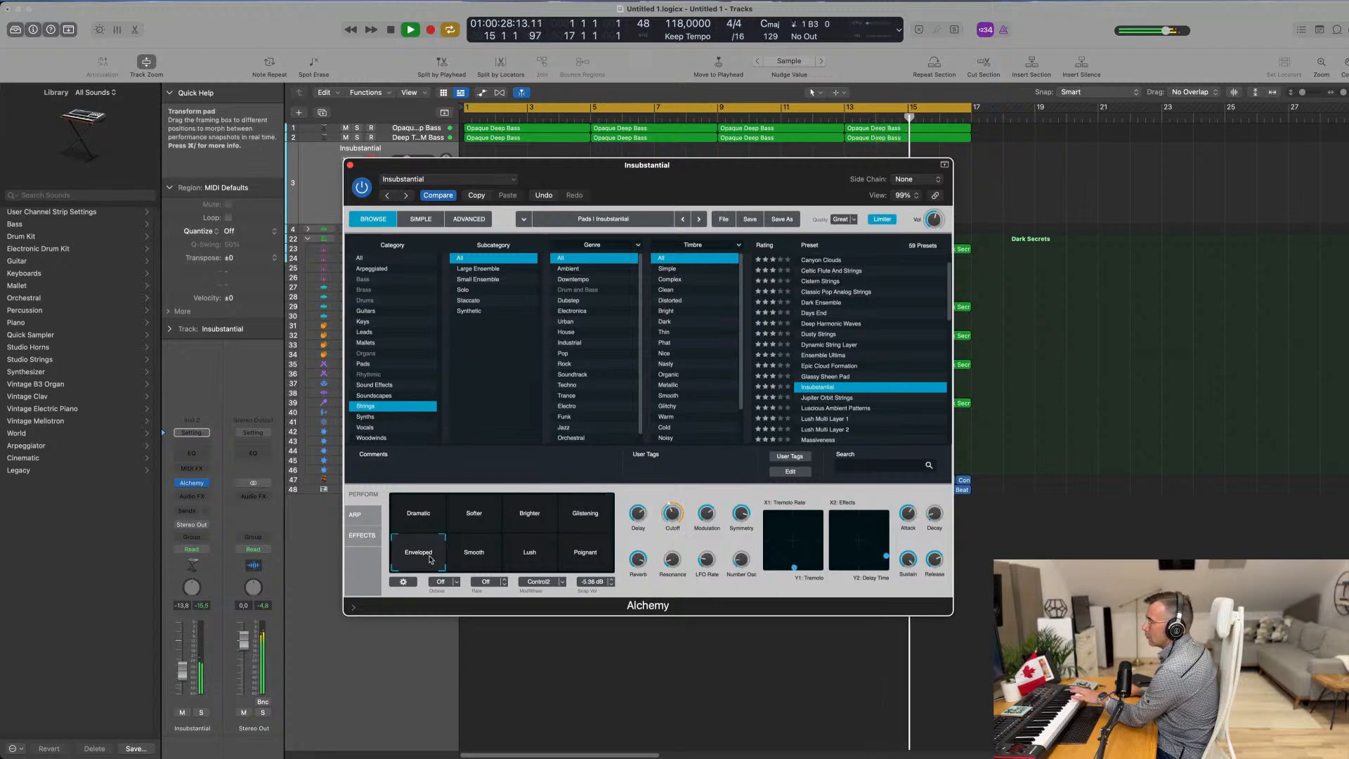
{"action": "left_click", "coordinate": [528, 555]}
{"action": "left_click", "coordinate": [586, 556]}
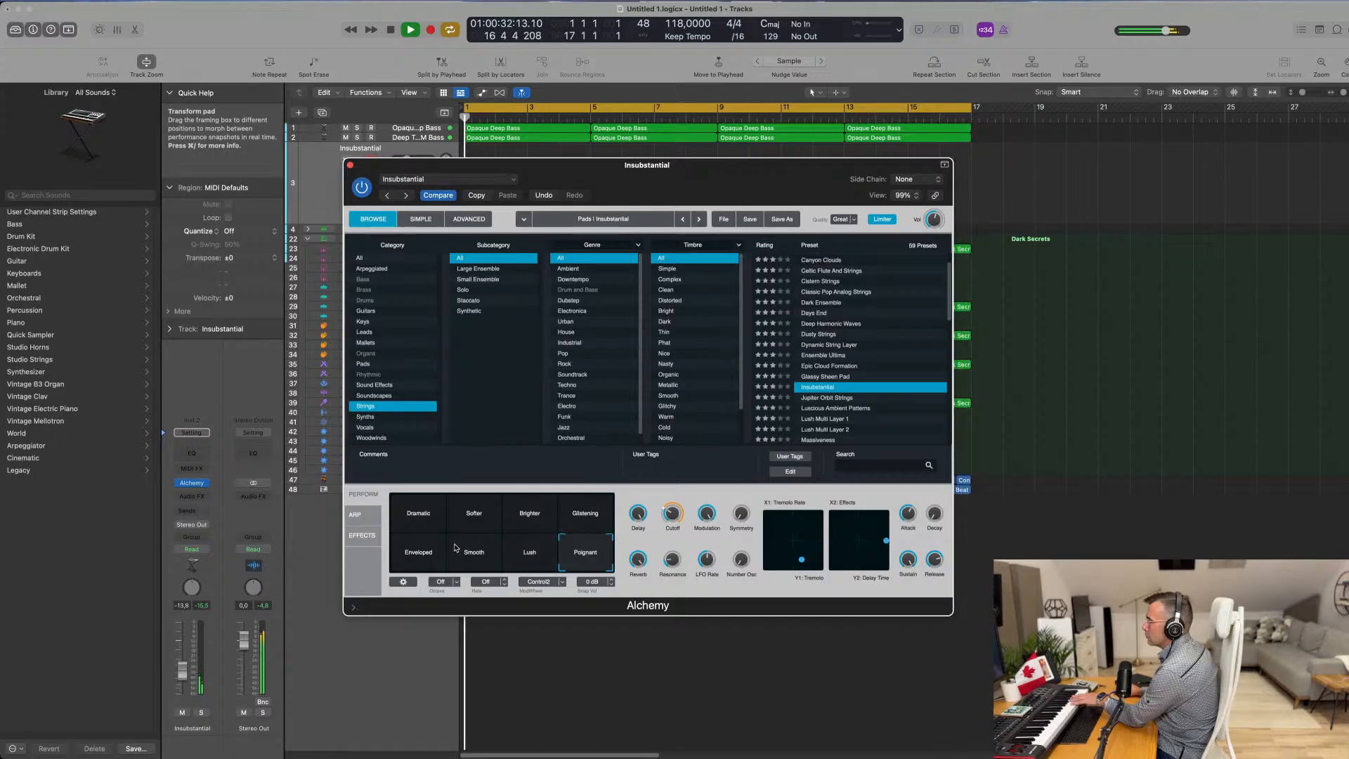
{"action": "left_click", "coordinate": [424, 523]}
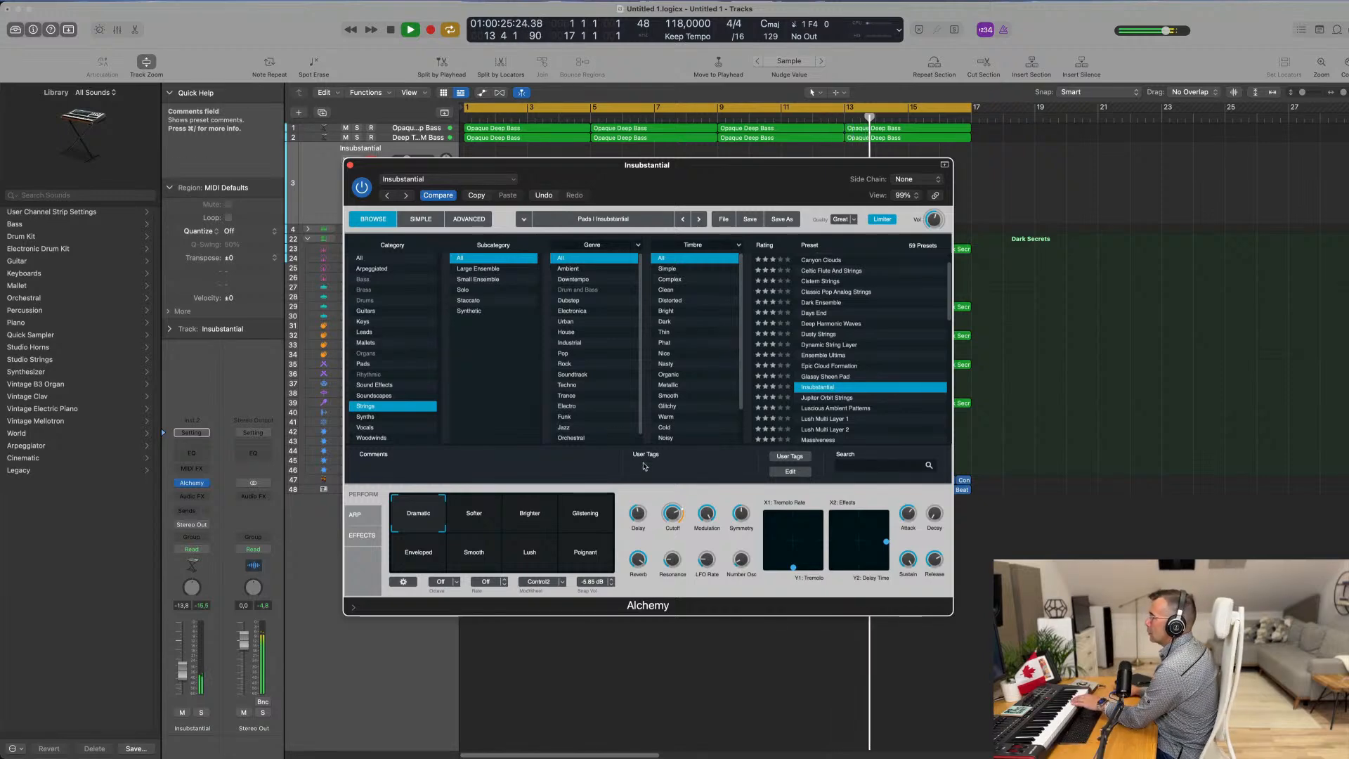
Step: Audition the Lush Multi Layer 1 and Massiveness presets
{"action": "scroll", "coordinate": [847, 405], "scroll_direction": "down", "scroll_amount": 2}
{"action": "left_click", "coordinate": [836, 393]}
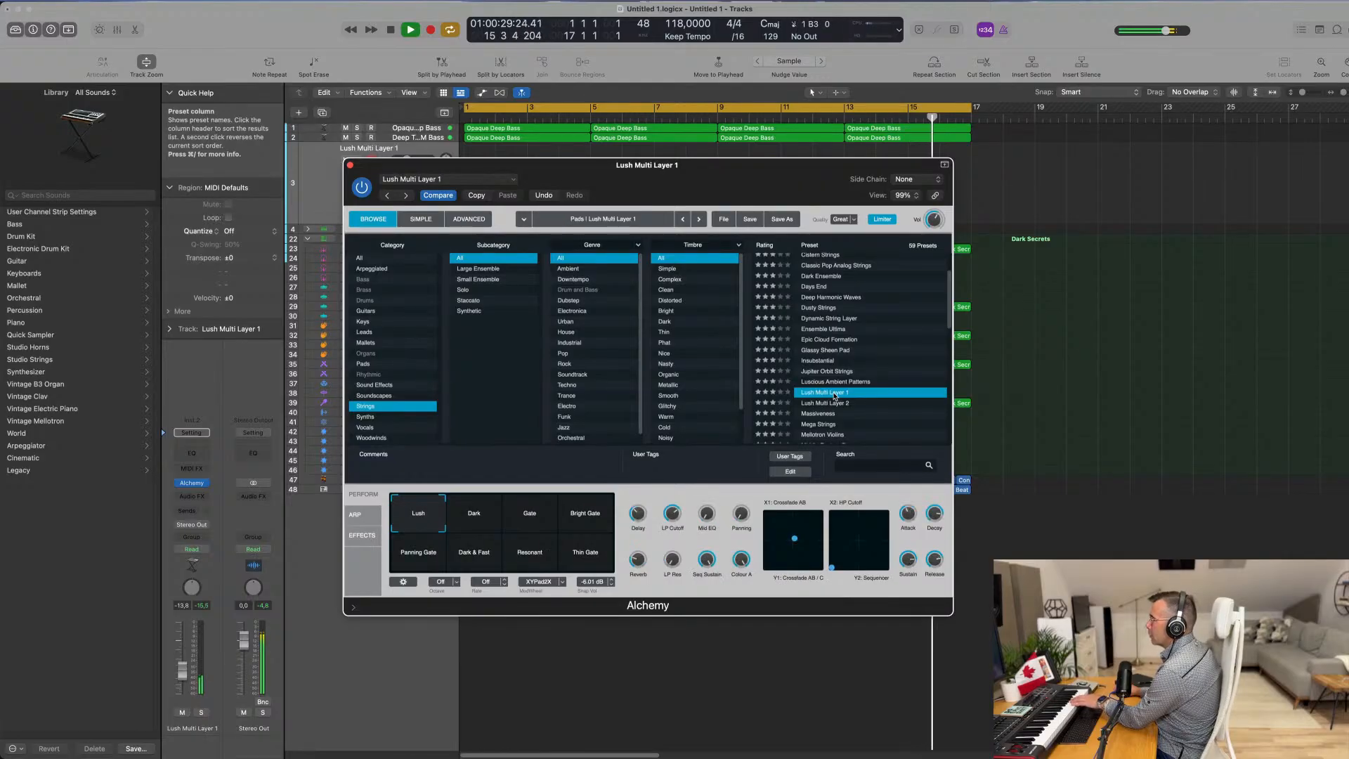
{"action": "left_click", "coordinate": [818, 414]}
Step: Load Mega Strings, raise the channel volume to -11.2 dB and audition its Dark, Tremolo, Airy, Fast Tremolo, Octave, Ring Mod and High snapshots
{"action": "scroll", "coordinate": [857, 385], "scroll_direction": "down", "scroll_amount": 3}
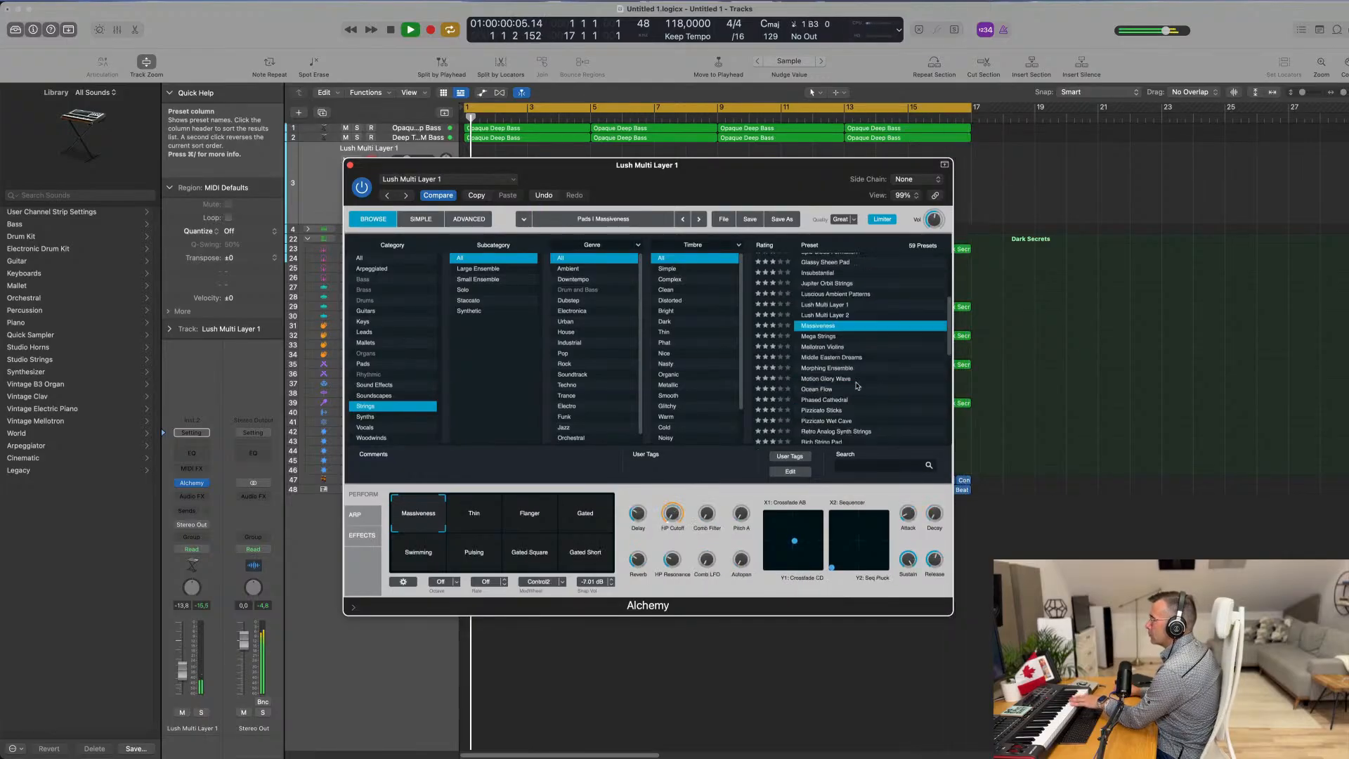
{"action": "left_click", "coordinate": [826, 337]}
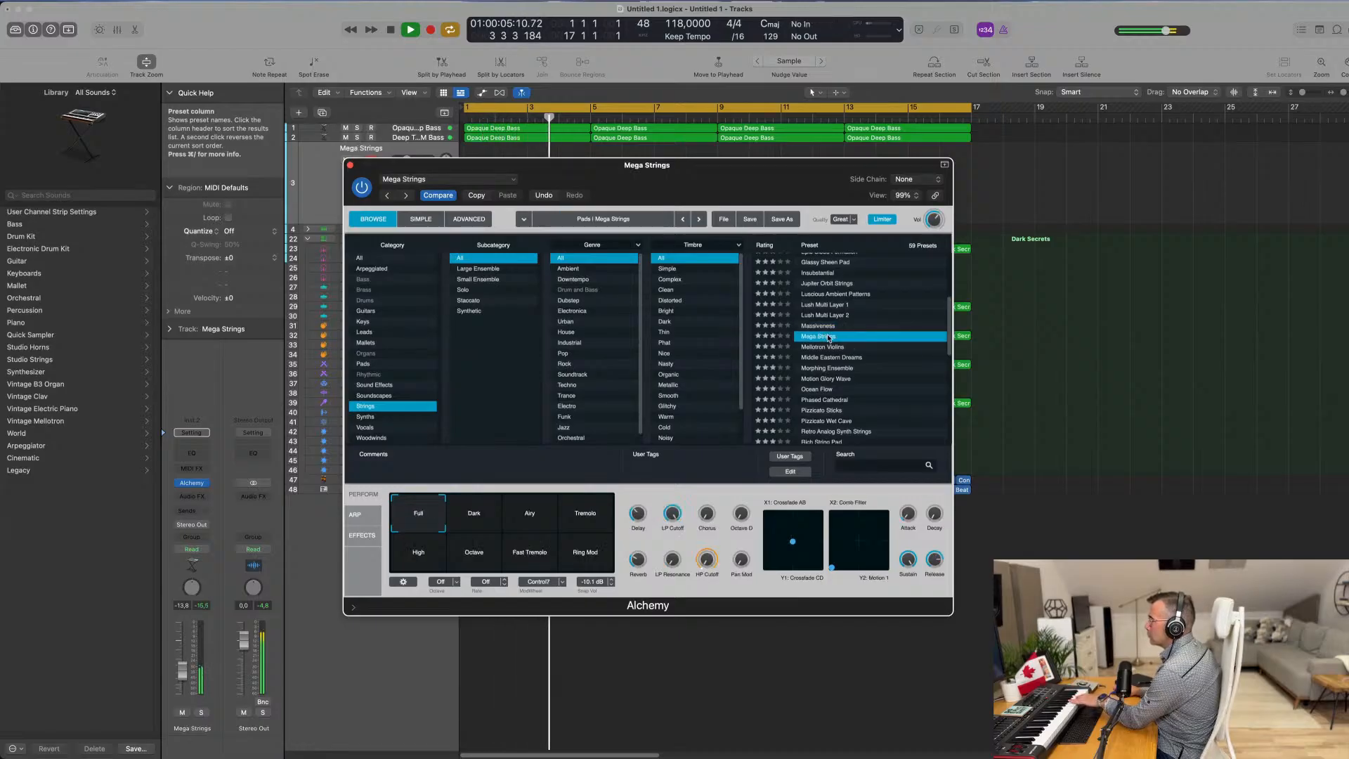
{"action": "left_click_drag", "start_coordinate": [181, 671], "coordinate": [182, 667]}
{"action": "left_click", "coordinate": [474, 517]}
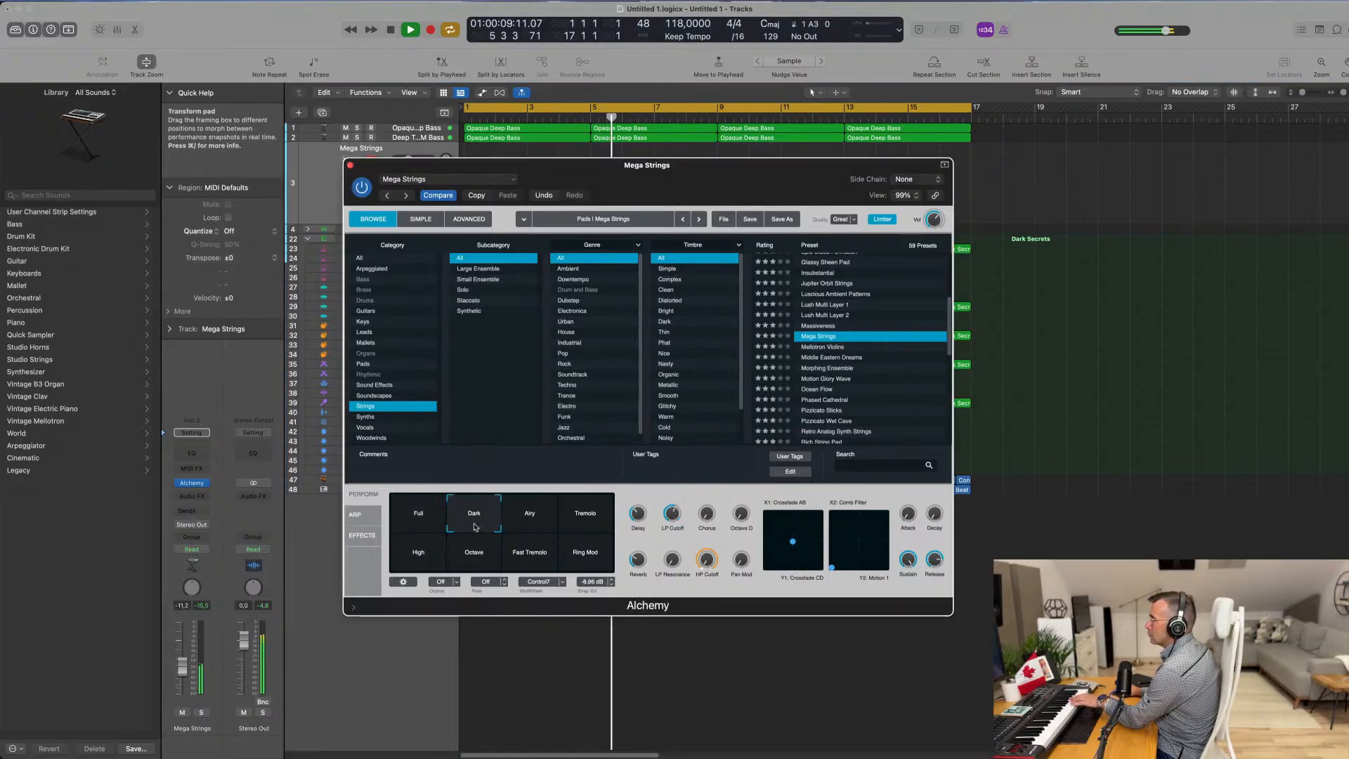
{"action": "left_click", "coordinate": [591, 519]}
{"action": "left_click", "coordinate": [532, 520]}
{"action": "left_click", "coordinate": [522, 559]}
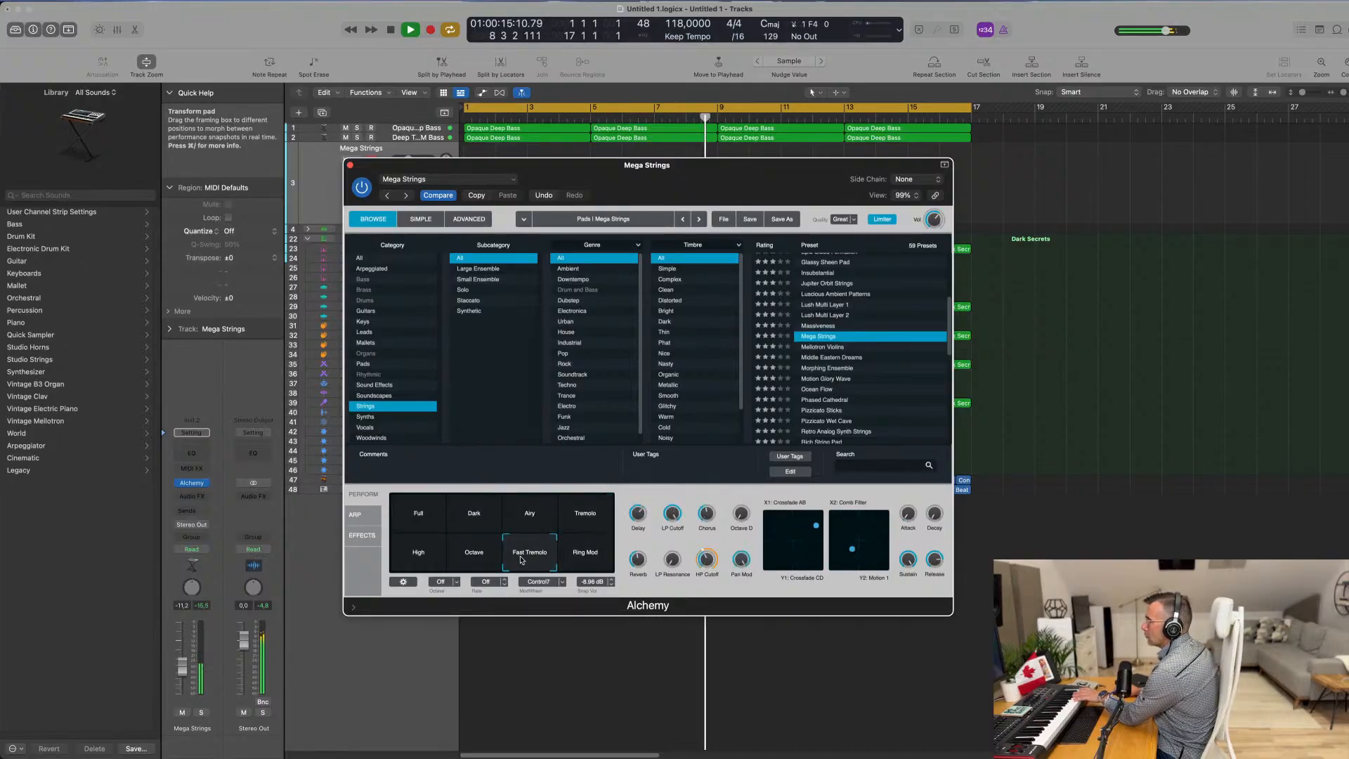
{"action": "left_click", "coordinate": [470, 557]}
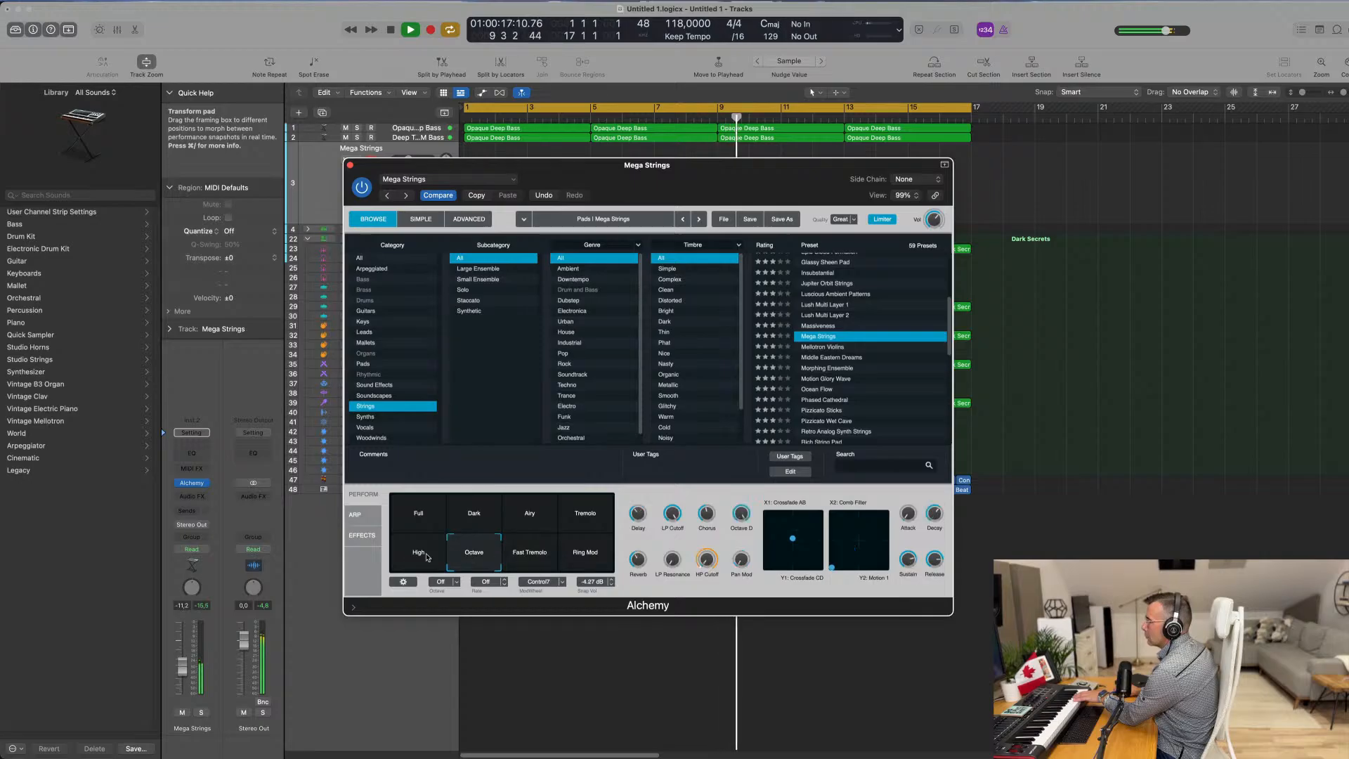
{"action": "left_click", "coordinate": [582, 557]}
{"action": "left_click", "coordinate": [415, 559]}
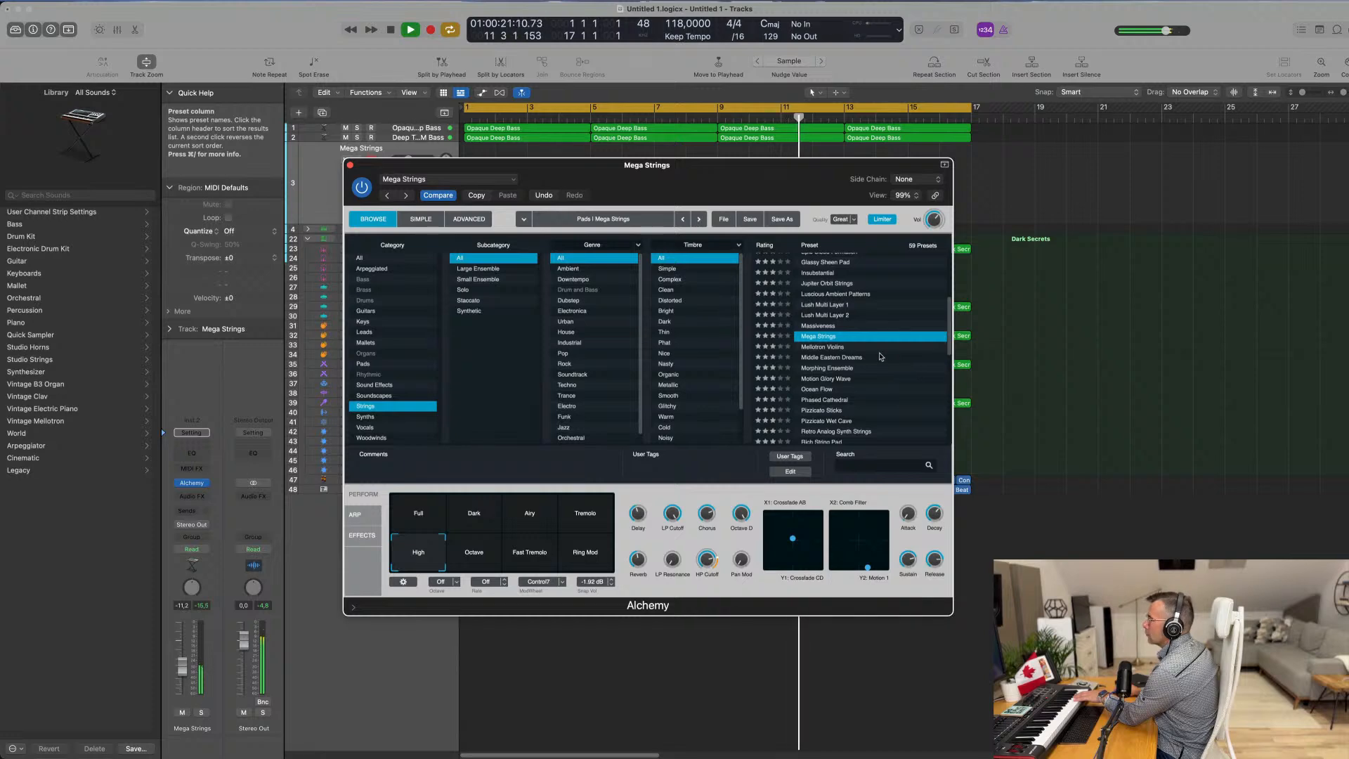
Step: Audition the Pizzicato Sticks and Pizzicato Wet Cave presets, and load Retro Analog Synth Strings for the strings track
{"action": "scroll", "coordinate": [880, 356], "scroll_direction": "down", "scroll_amount": 2}
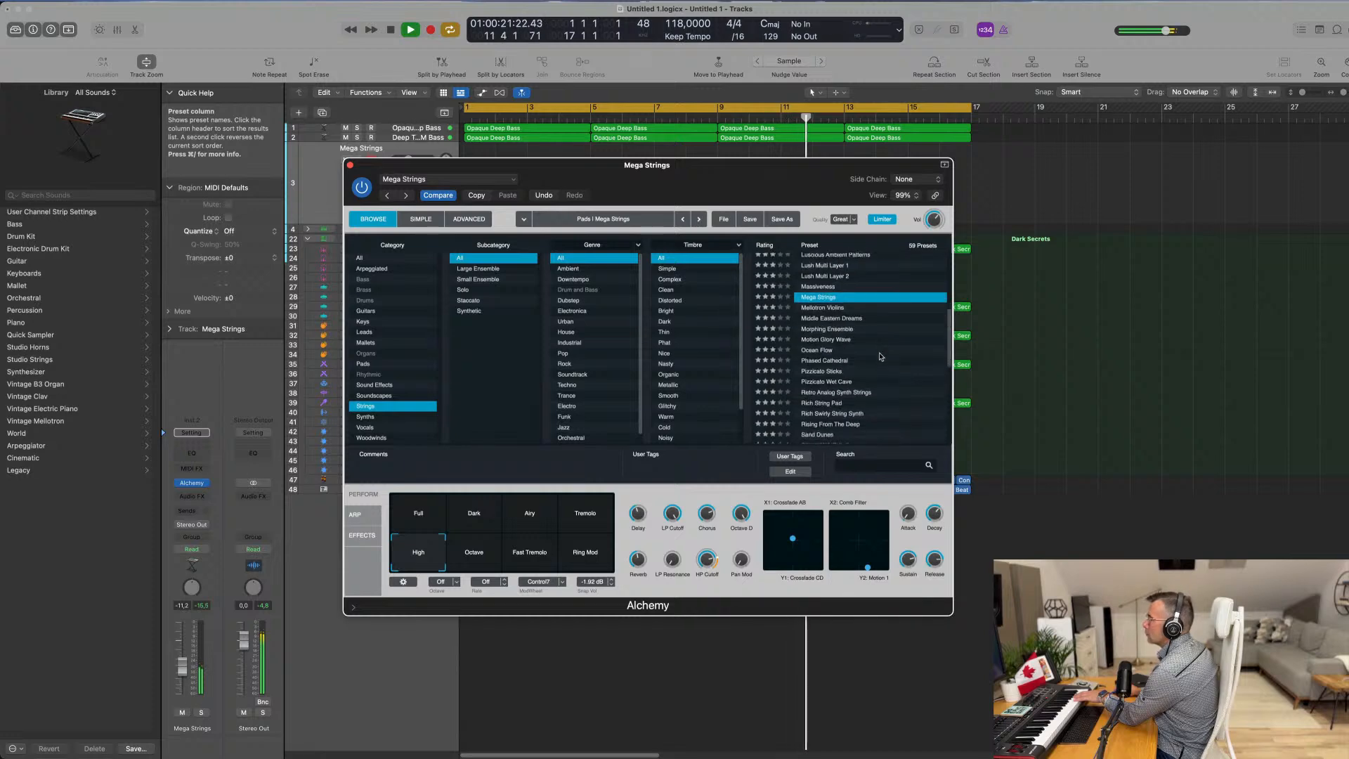
{"action": "left_click", "coordinate": [827, 372]}
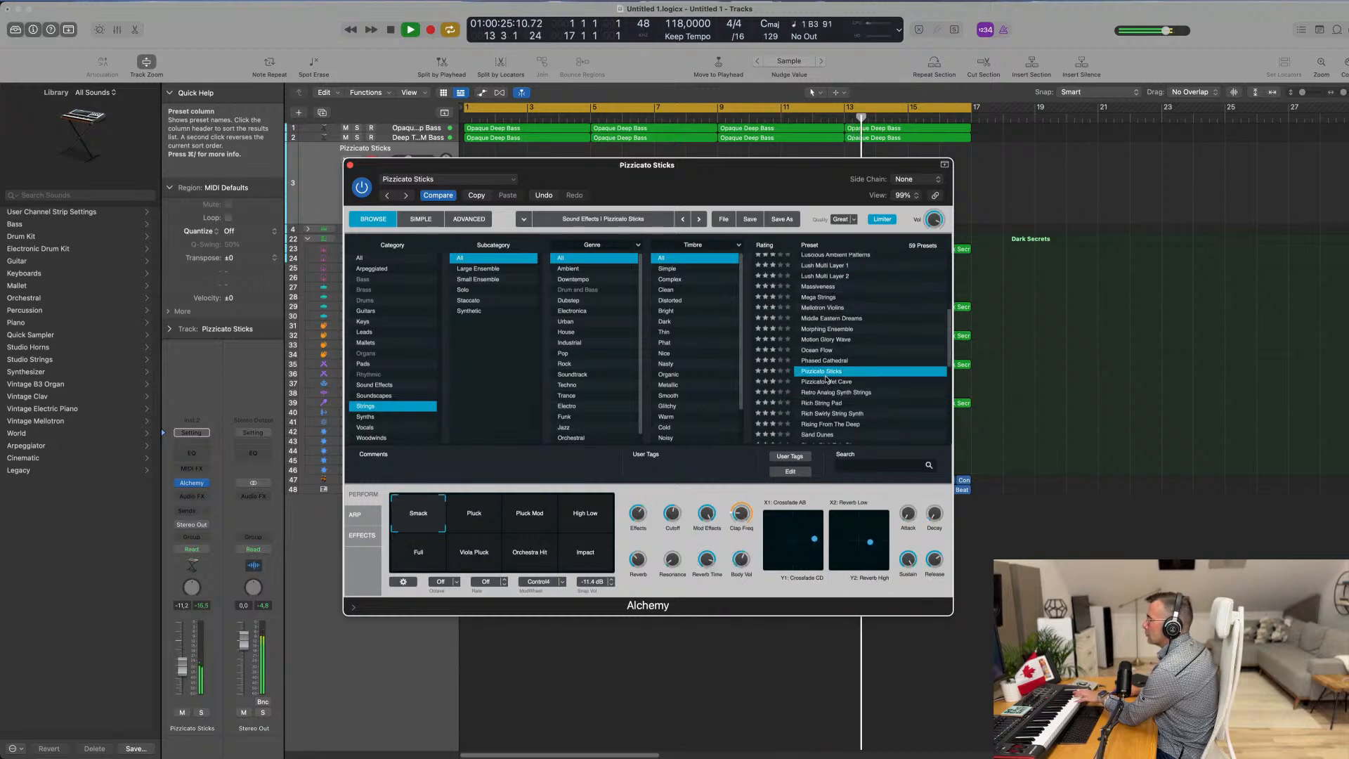
{"action": "left_click", "coordinate": [828, 381]}
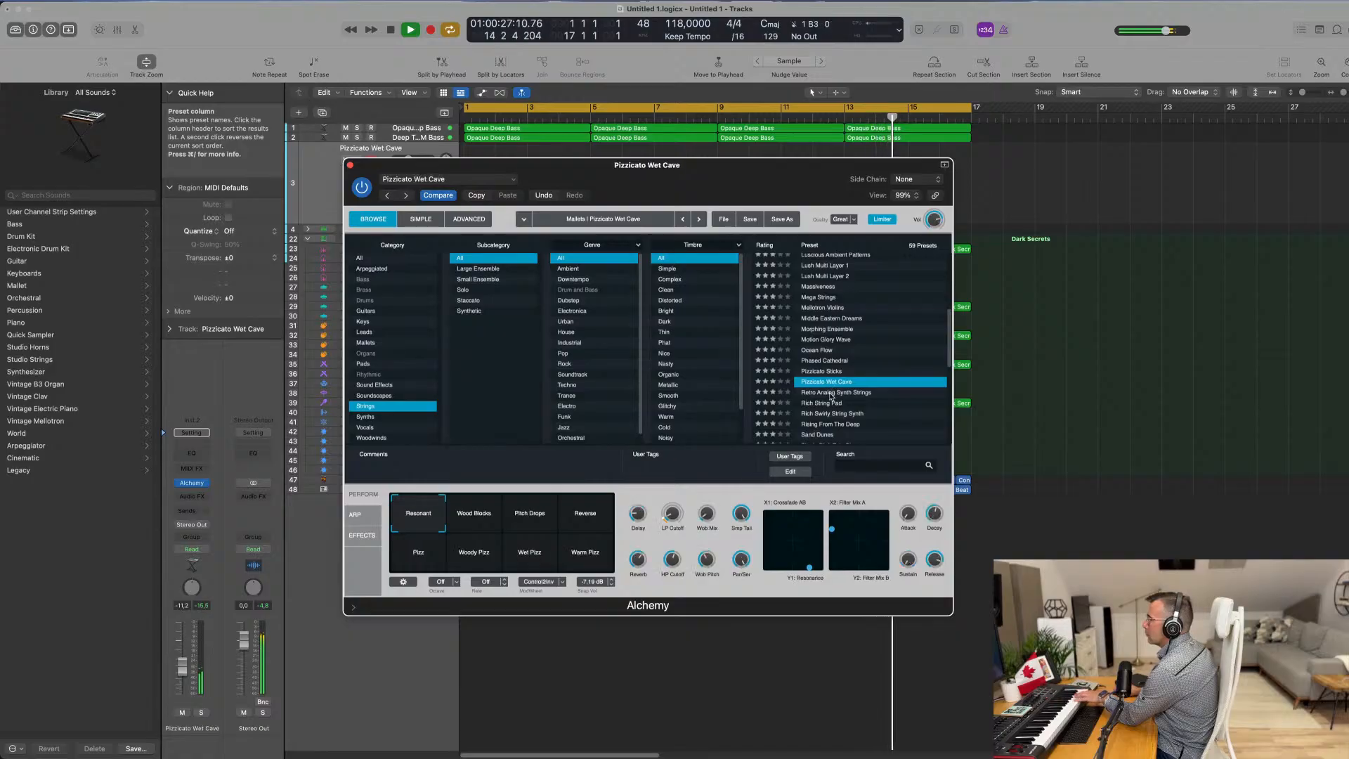
{"action": "left_click", "coordinate": [830, 393]}
{"action": "scroll", "coordinate": [860, 393], "scroll_direction": "down", "scroll_amount": 1}
{"action": "scroll", "coordinate": [864, 392], "scroll_direction": "down", "scroll_amount": 2}
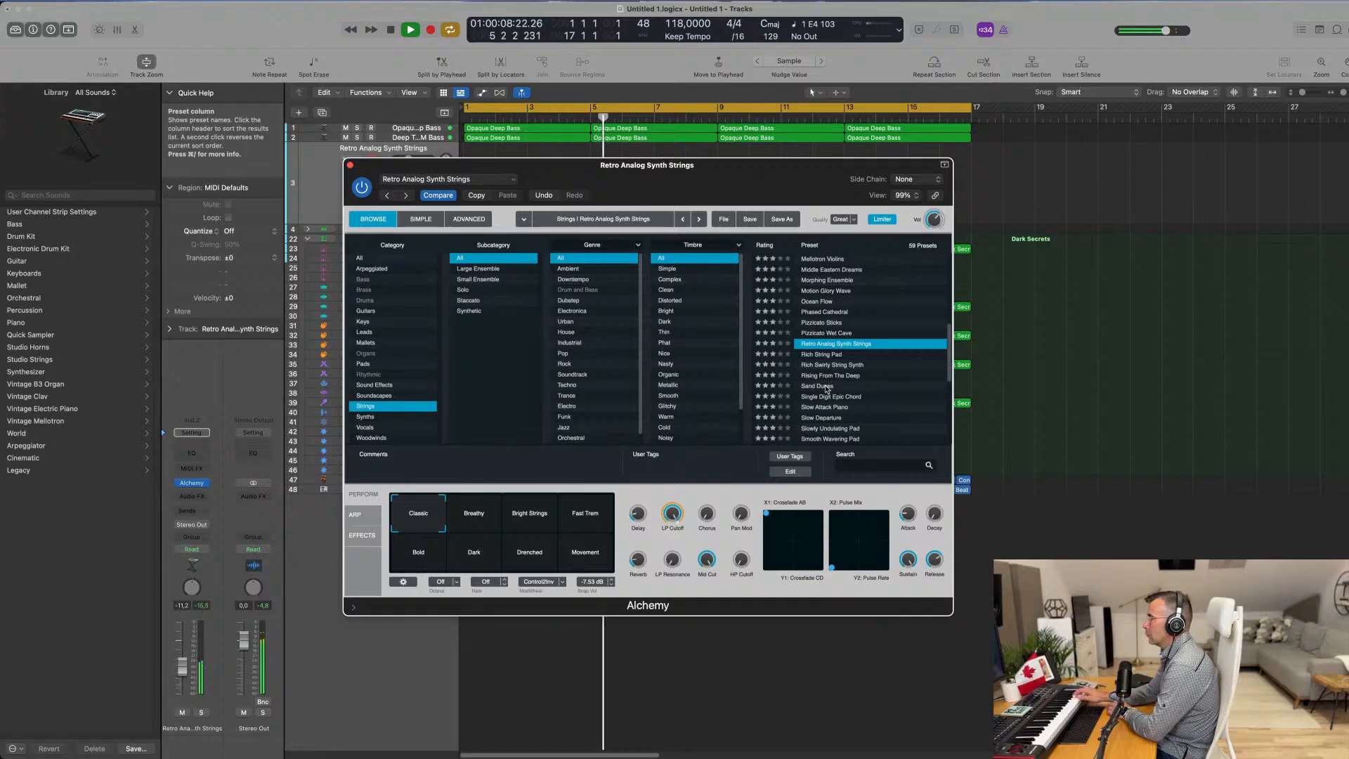
Step: Record a Retro Analog Synth Strings part from bar 7 to bar 15, moving the Alchemy window clear of the strings track
{"action": "key", "text": "r"}
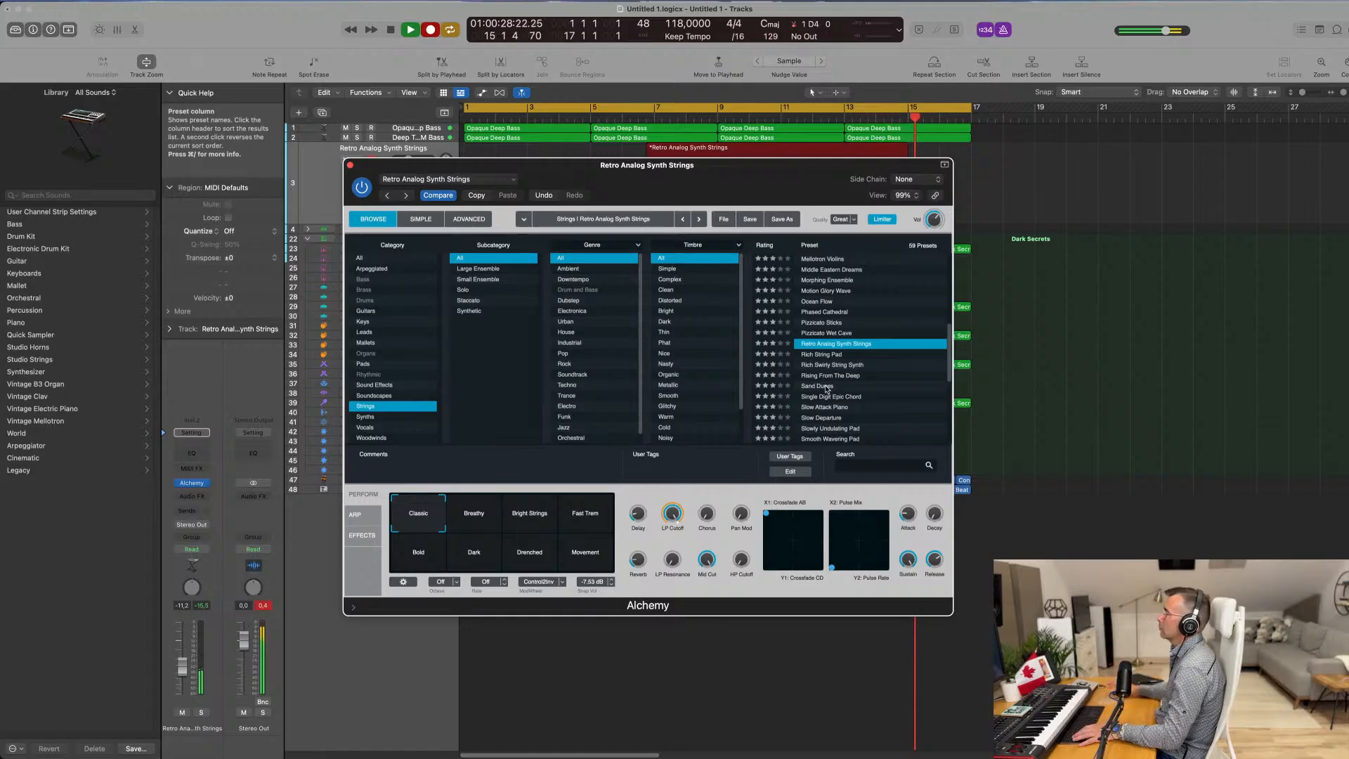
{"action": "left_click_drag", "start_coordinate": [646, 165], "coordinate": [755, 380]}
{"action": "key", "text": "space"}
Step: Keep only the strings region from bar 13 onward, splitting the notes that cross the cut, and move it to bar 1
{"action": "left_click", "coordinate": [841, 148]}
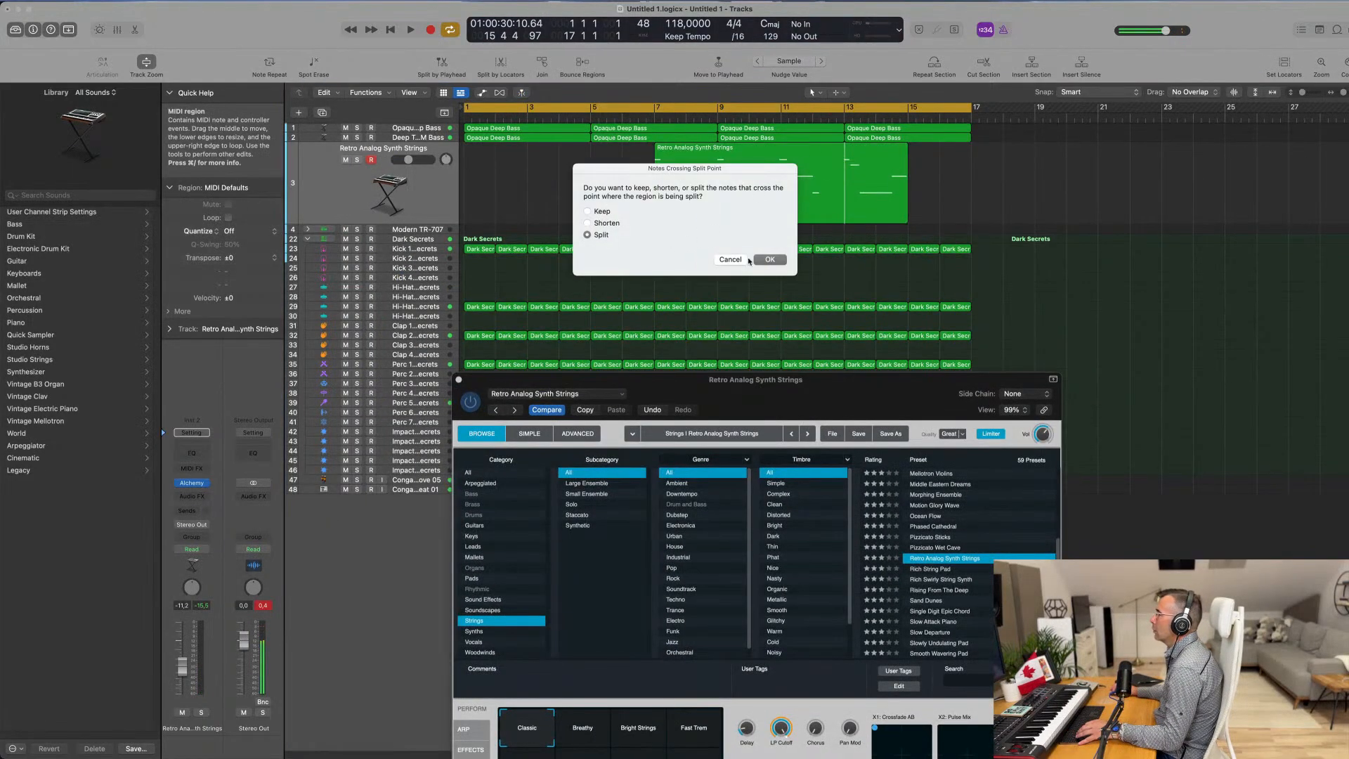
{"action": "left_click", "coordinate": [770, 260]}
{"action": "key", "text": "Delete"}
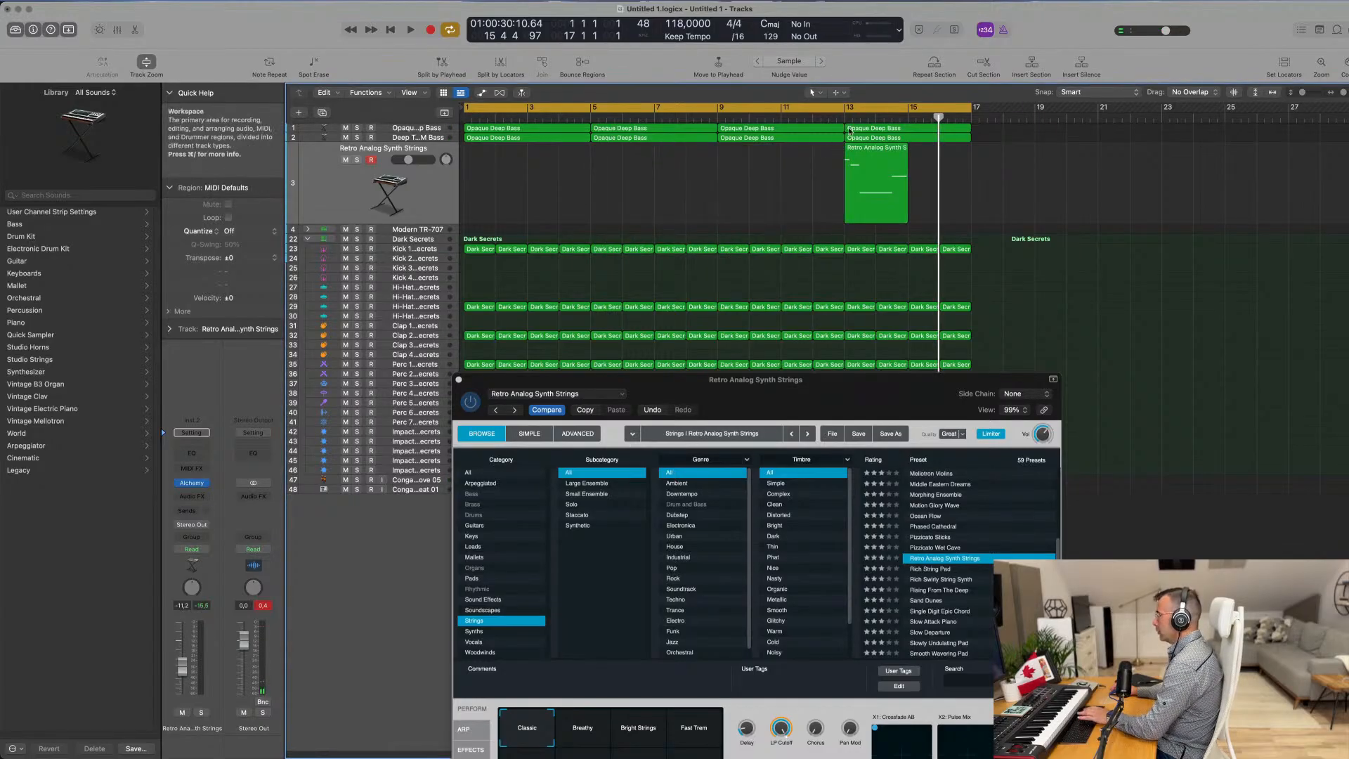
{"action": "left_click_drag", "start_coordinate": [864, 182], "coordinate": [457, 182]}
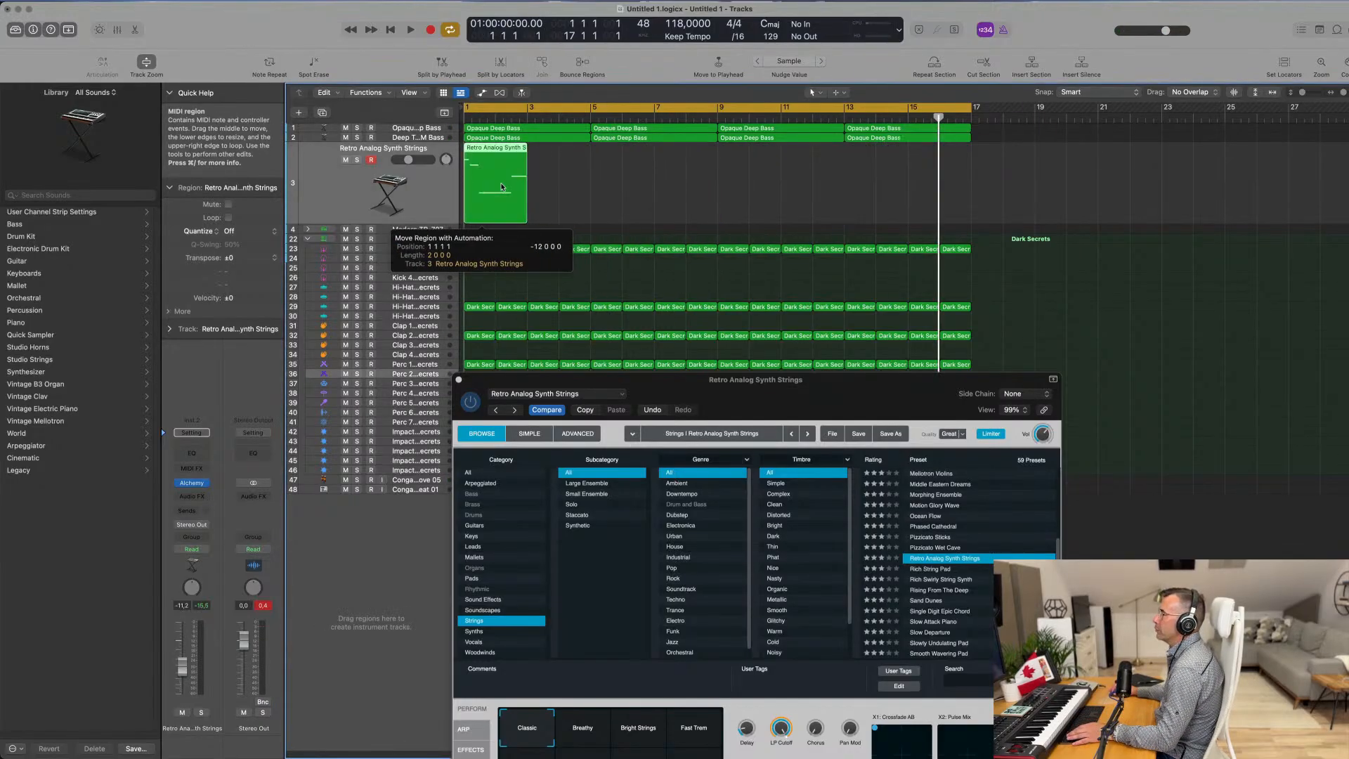
Step: Play the groove from bar 1 and open the Retro Analog Synth Strings region in the Piano Roll, moving the Alchemy window clear of it
{"action": "key", "text": "Return"}
{"action": "key", "text": "space"}
{"action": "double_click", "coordinate": [504, 152]}
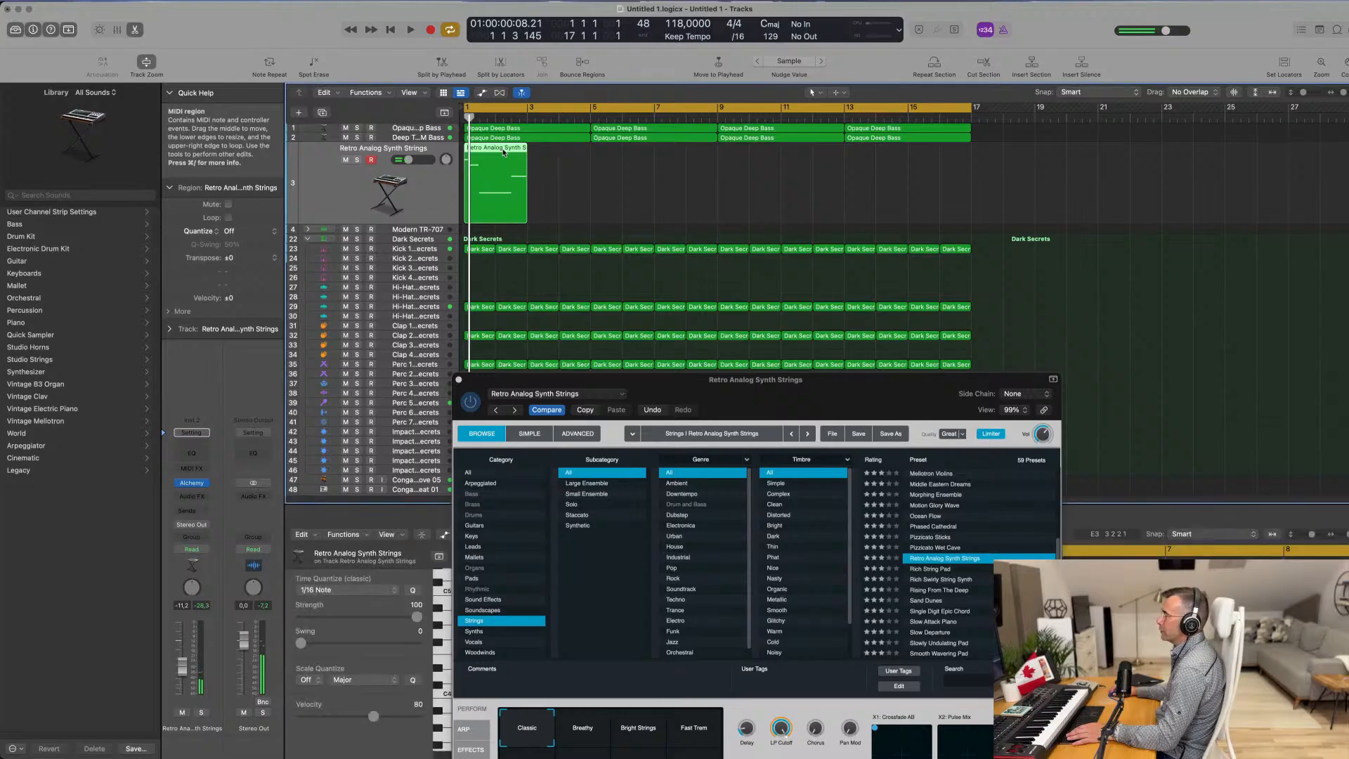
{"action": "double_click", "coordinate": [500, 150]}
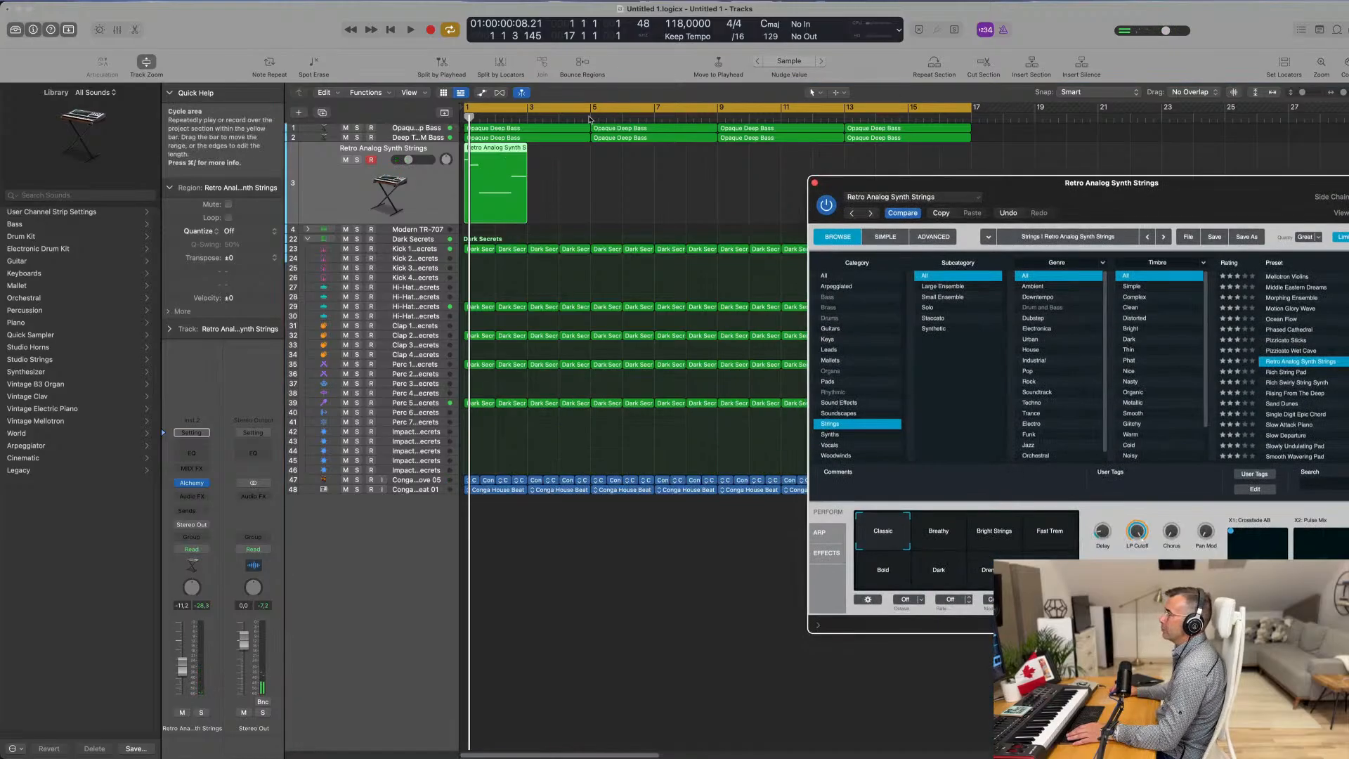
{"action": "double_click", "coordinate": [498, 149]}
{"action": "key", "text": "space"}
{"action": "key", "text": "super+a"}
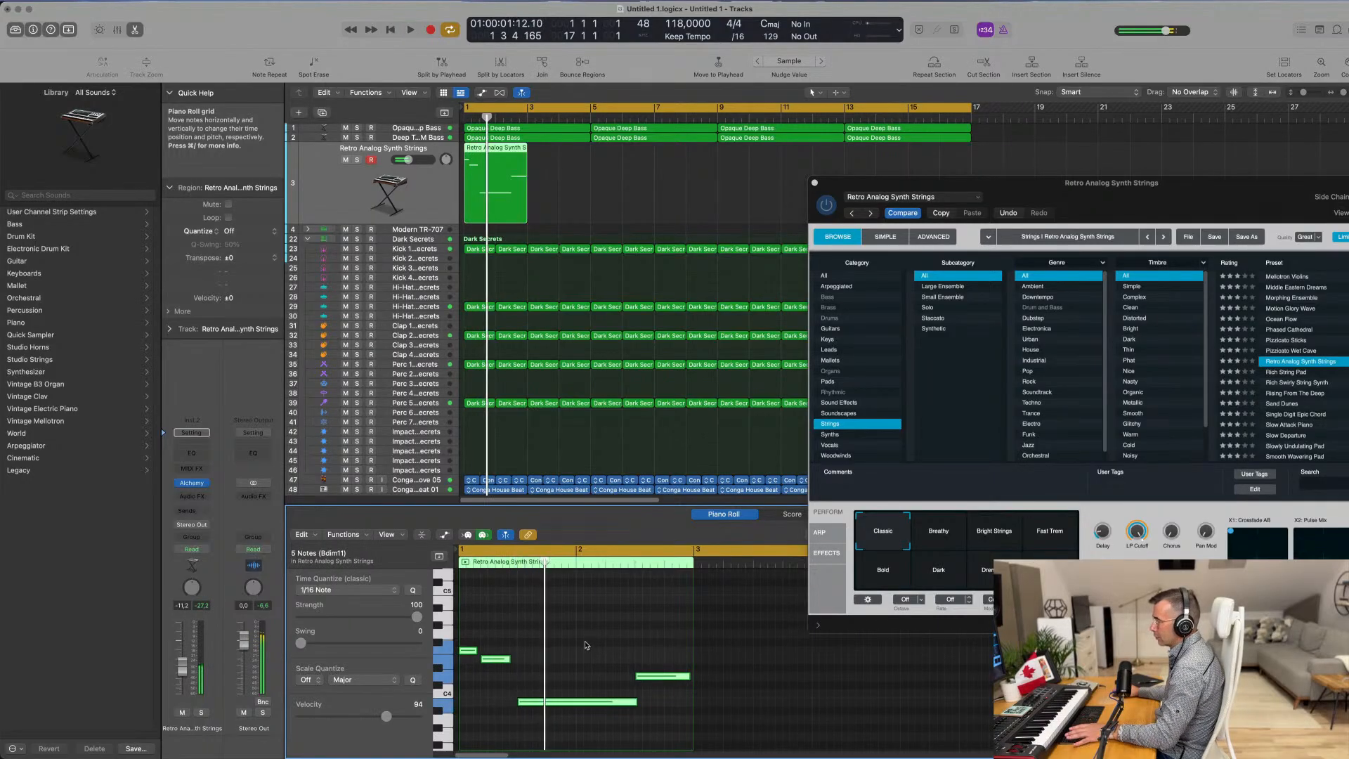
{"action": "left_click", "coordinate": [586, 644]}
{"action": "key", "text": "super+Right"}
{"action": "key", "text": "super+Right"}
{"action": "key", "text": "super+Right"}
{"action": "key", "text": "super+Right"}
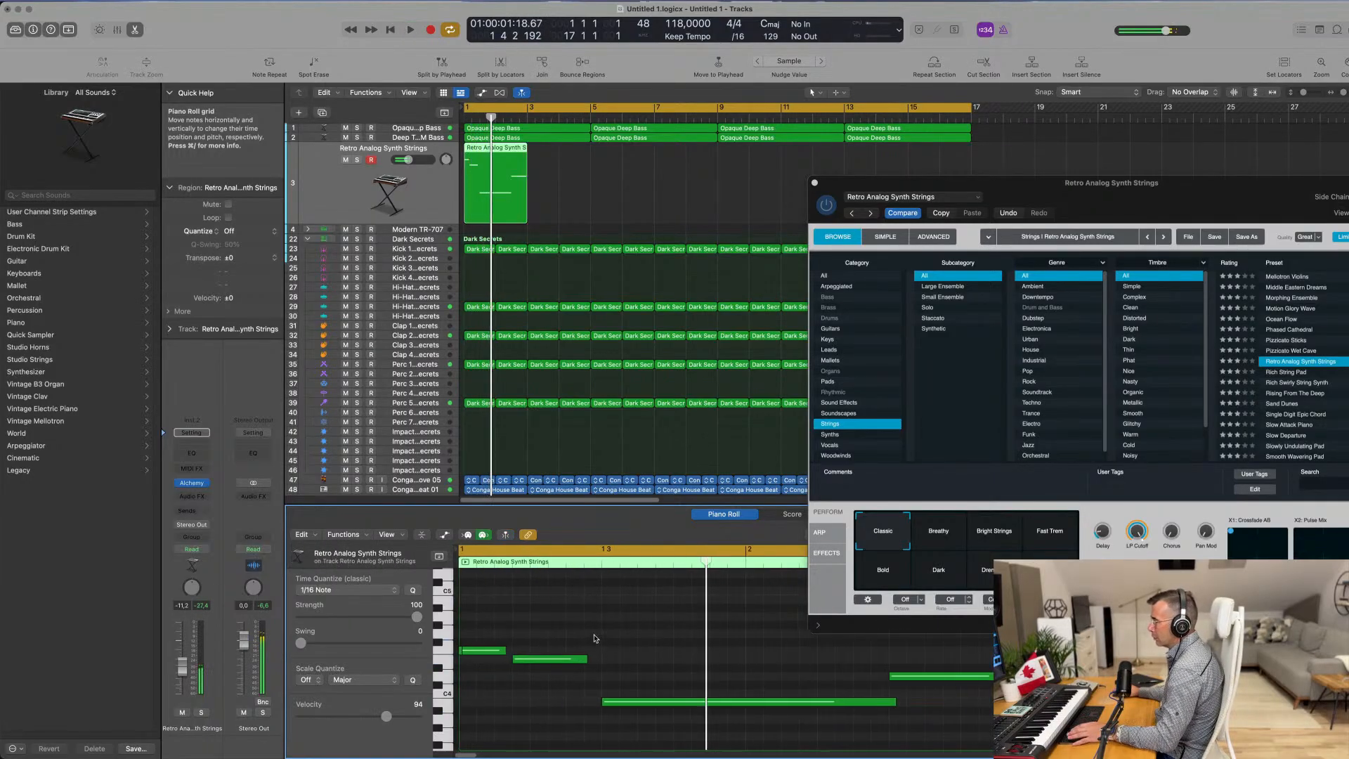
Step: Try moving the second strings note (E4) and shortening the first, compare by ear, and undo the note edits
{"action": "left_click_drag", "start_coordinate": [536, 666], "coordinate": [507, 651]}
{"action": "key", "text": "space"}
{"action": "key", "text": "Return"}
{"action": "key", "text": "space"}
{"action": "key", "text": "space"}
{"action": "key", "text": "super+z"}
{"action": "key", "text": "space"}
{"action": "key", "text": "space"}
{"action": "key", "text": "super+shift+z"}
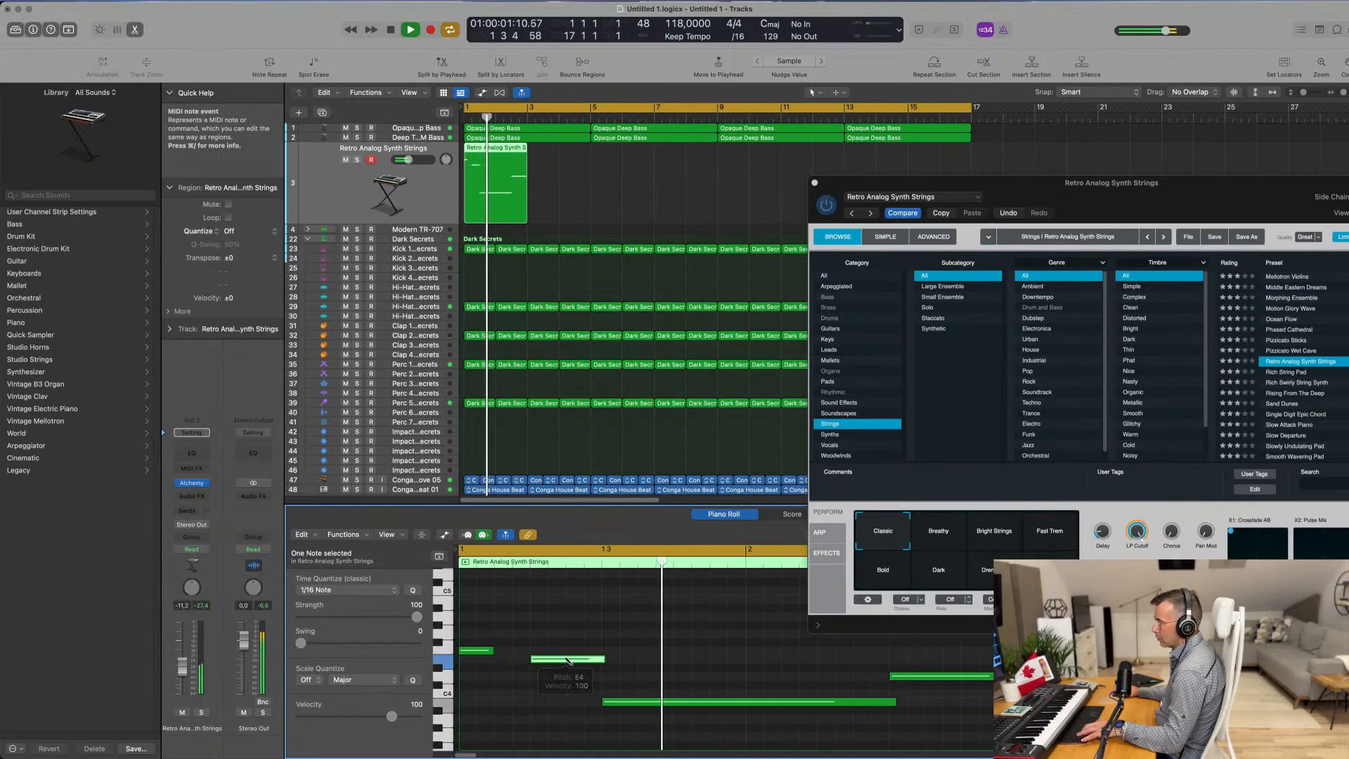
{"action": "key", "text": "space"}
{"action": "key", "text": "space"}
{"action": "key", "text": "super+z"}
{"action": "key", "text": "super+z"}
Step: Play back the strings region and check the timing and lengths of its notes in the Piano Roll
{"action": "key", "text": "space"}
{"action": "key", "text": "space"}
{"action": "scroll", "coordinate": [587, 650], "scroll_direction": "down", "scroll_amount": 3}
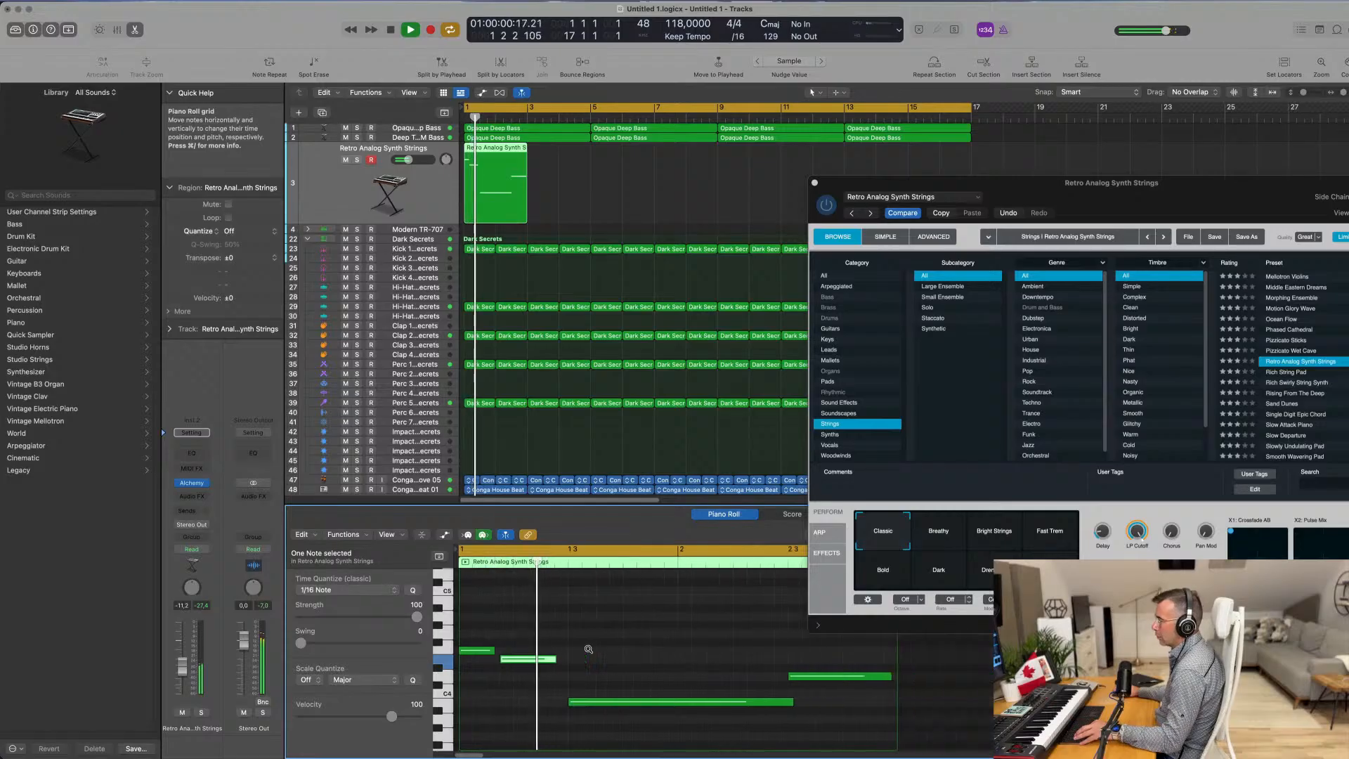
{"action": "key", "text": "space"}
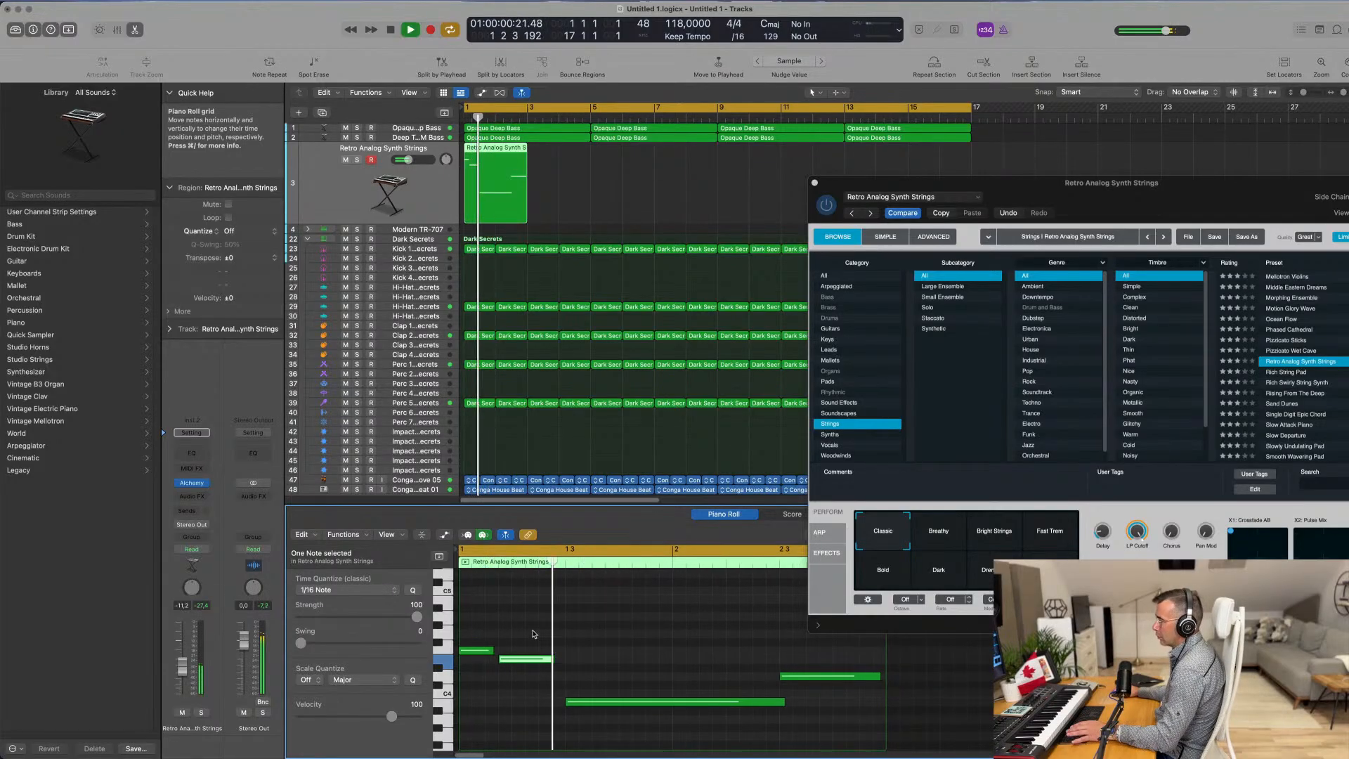
{"action": "left_click", "coordinate": [639, 665]}
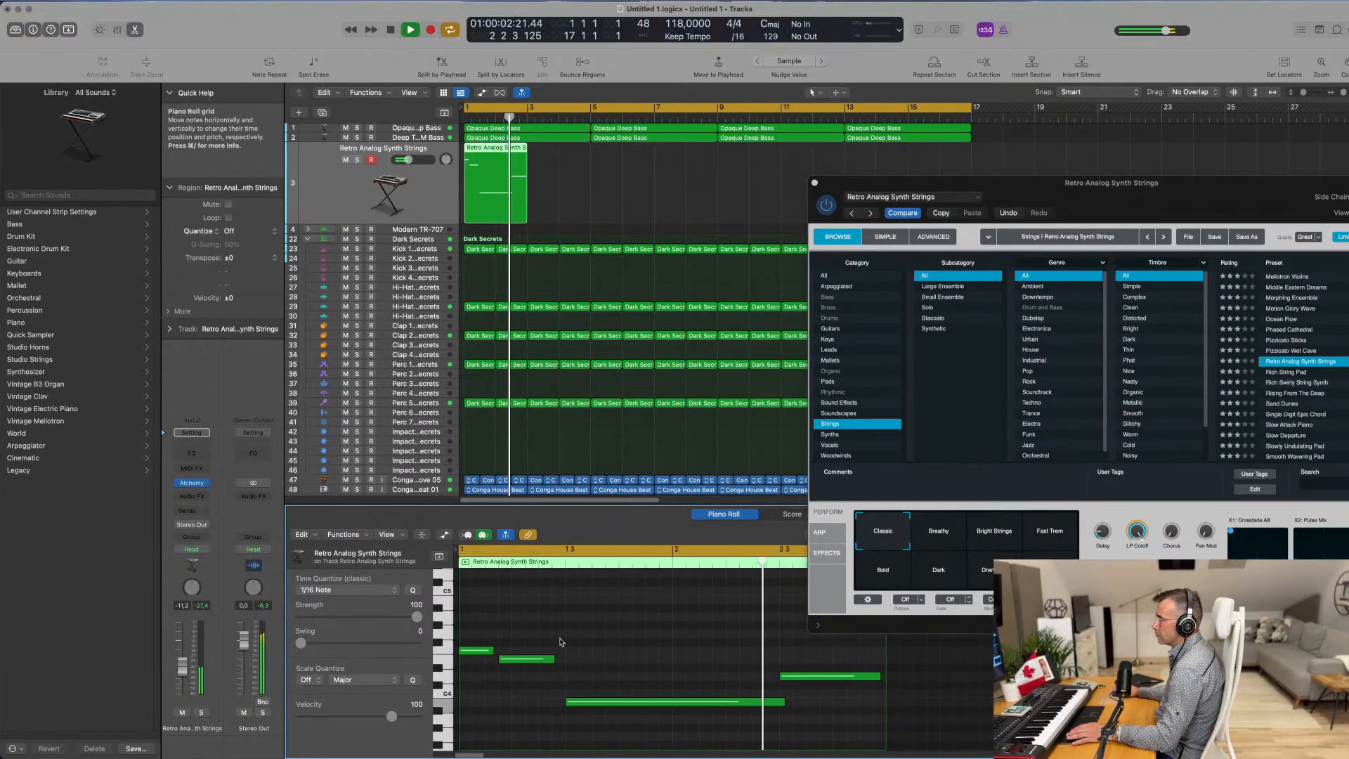
{"action": "key", "text": "super+a"}
{"action": "key", "text": "space"}
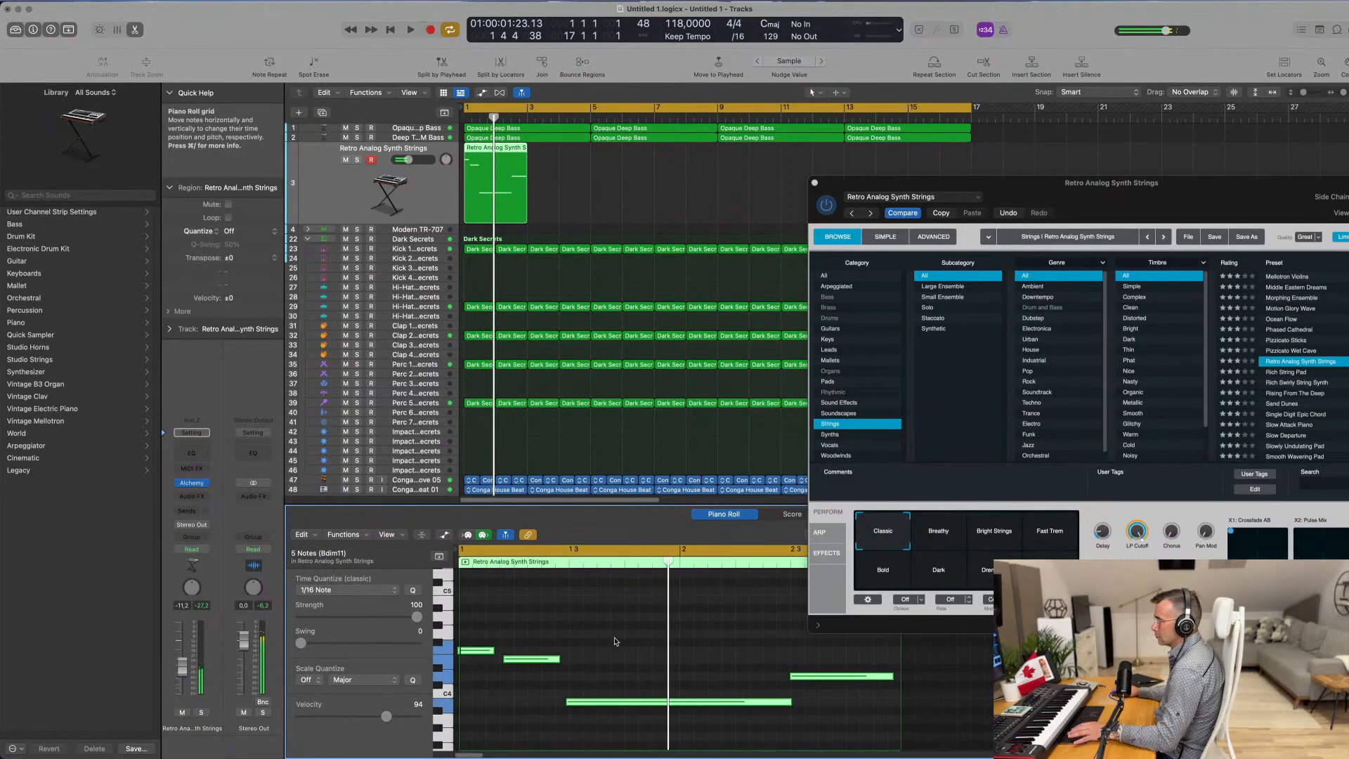
{"action": "key", "text": "space"}
{"action": "left_click", "coordinate": [675, 661]}
{"action": "scroll", "coordinate": [675, 660], "scroll_direction": "down", "scroll_amount": 1}
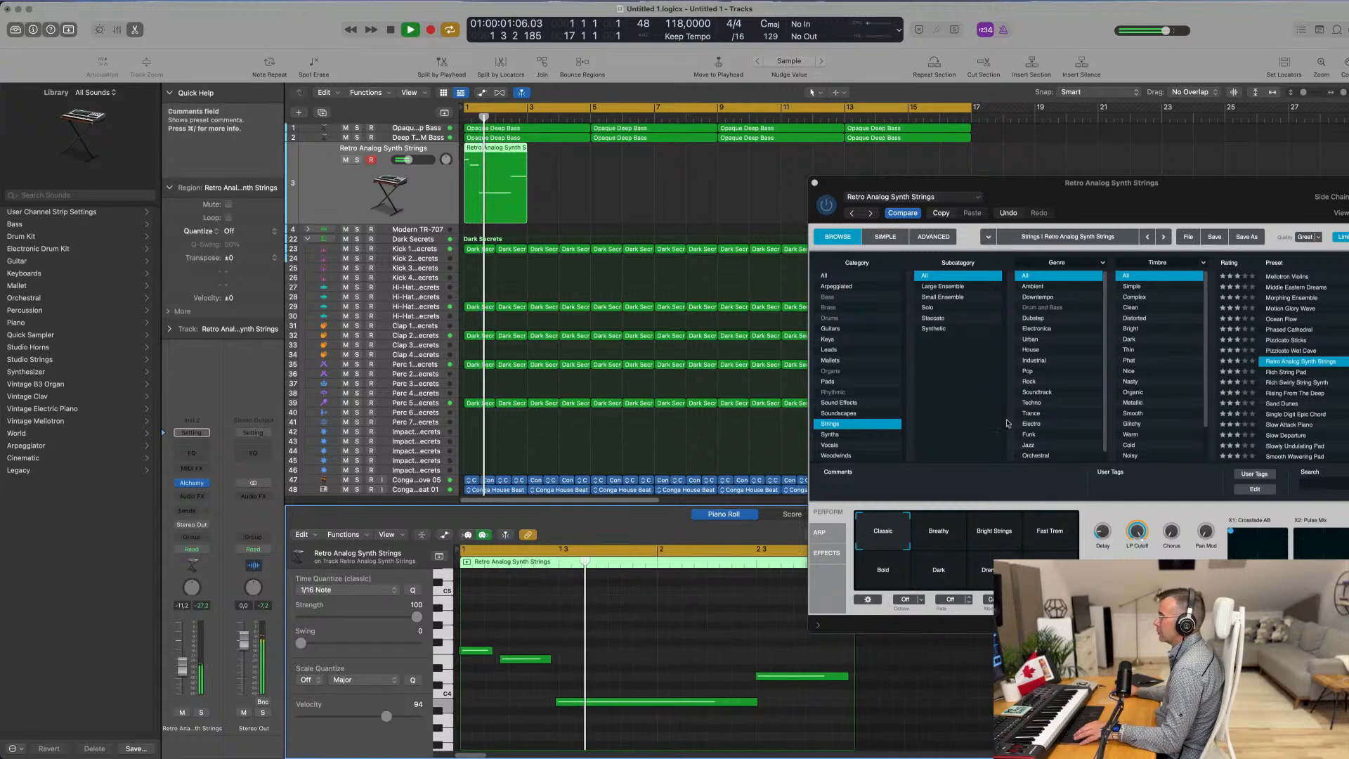
Step: Audition the Breathy, Bright Strings, Fast Trem, Bold, Dark, Drenched and Movement snapshots during playback, and return to Classic
{"action": "left_click_drag", "start_coordinate": [1136, 180], "coordinate": [1054, 139]}
{"action": "key", "text": "space"}
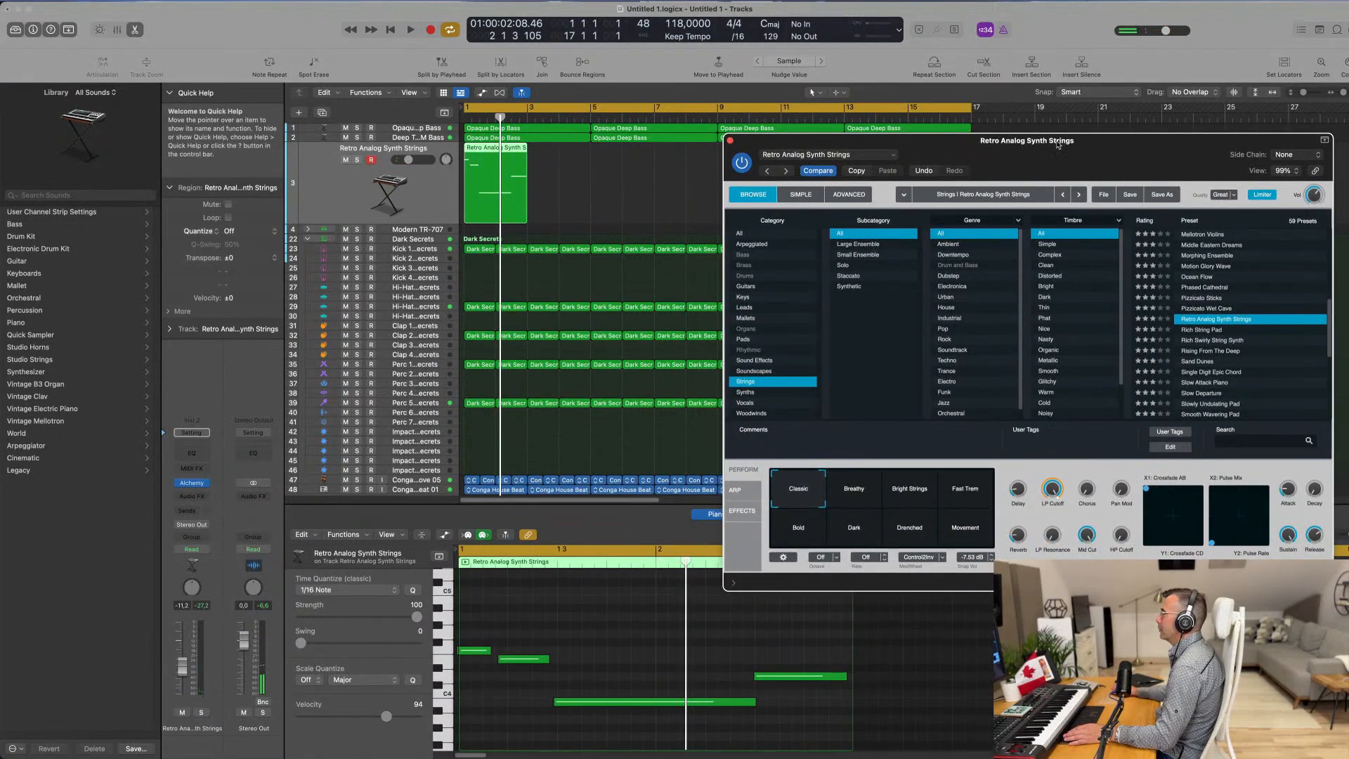
{"action": "left_click_drag", "start_coordinate": [1065, 145], "coordinate": [959, 142]}
{"action": "key", "text": "space"}
{"action": "left_click", "coordinate": [761, 496]}
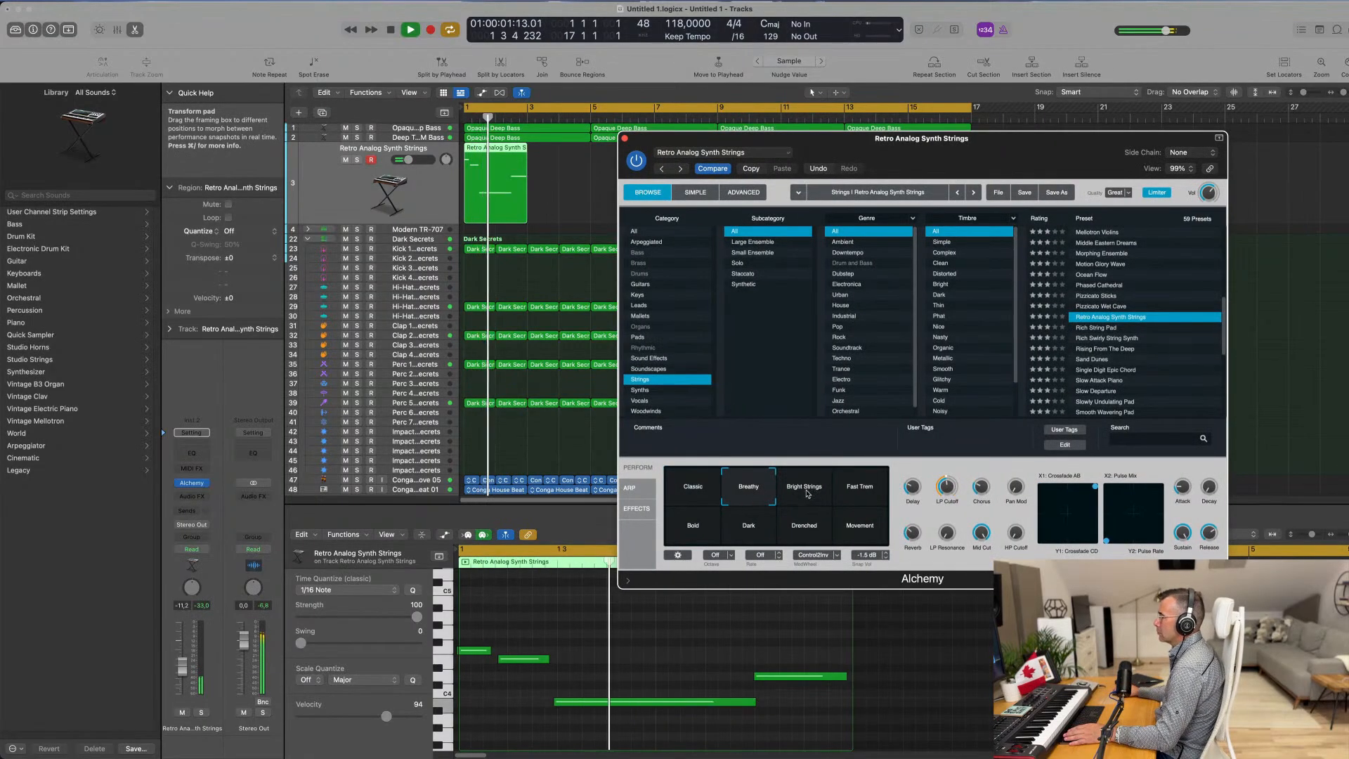
{"action": "left_click", "coordinate": [809, 494]}
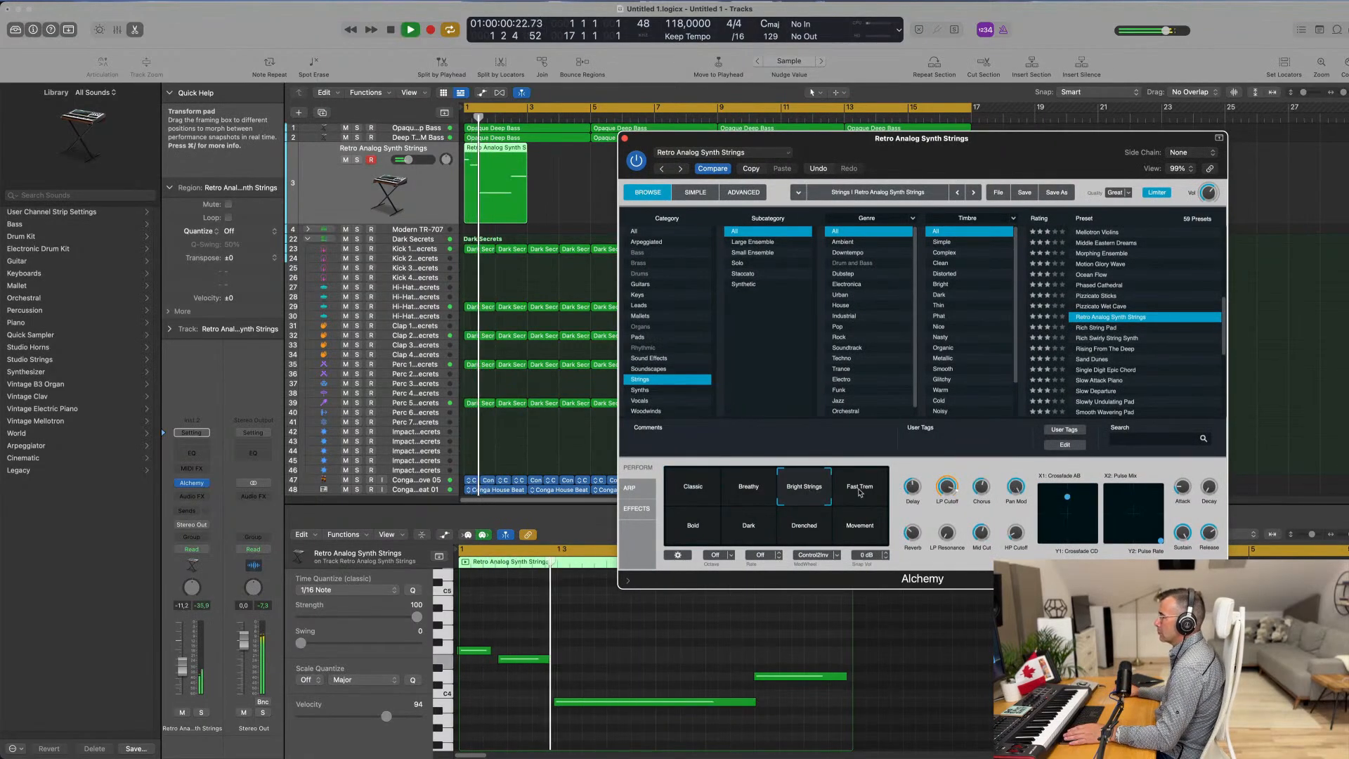
{"action": "left_click", "coordinate": [859, 492]}
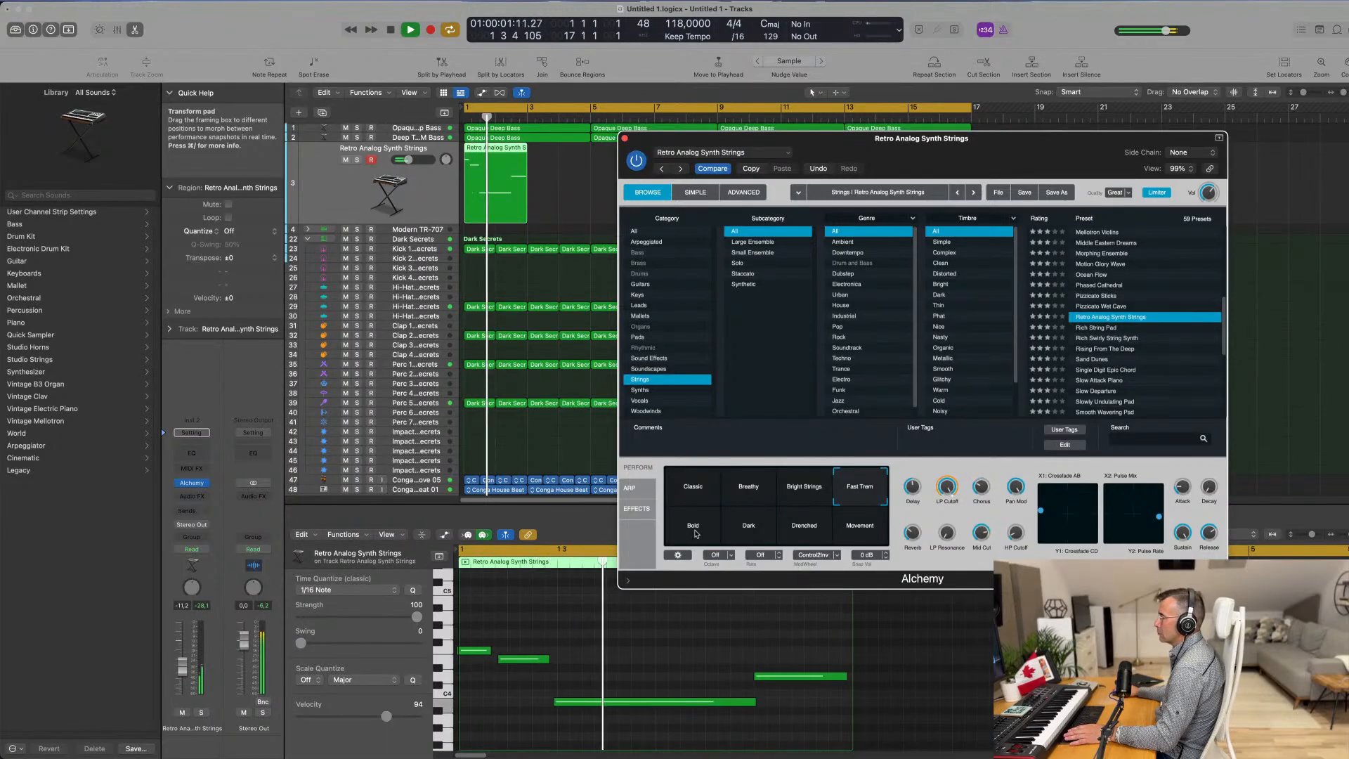
{"action": "left_click", "coordinate": [694, 532]}
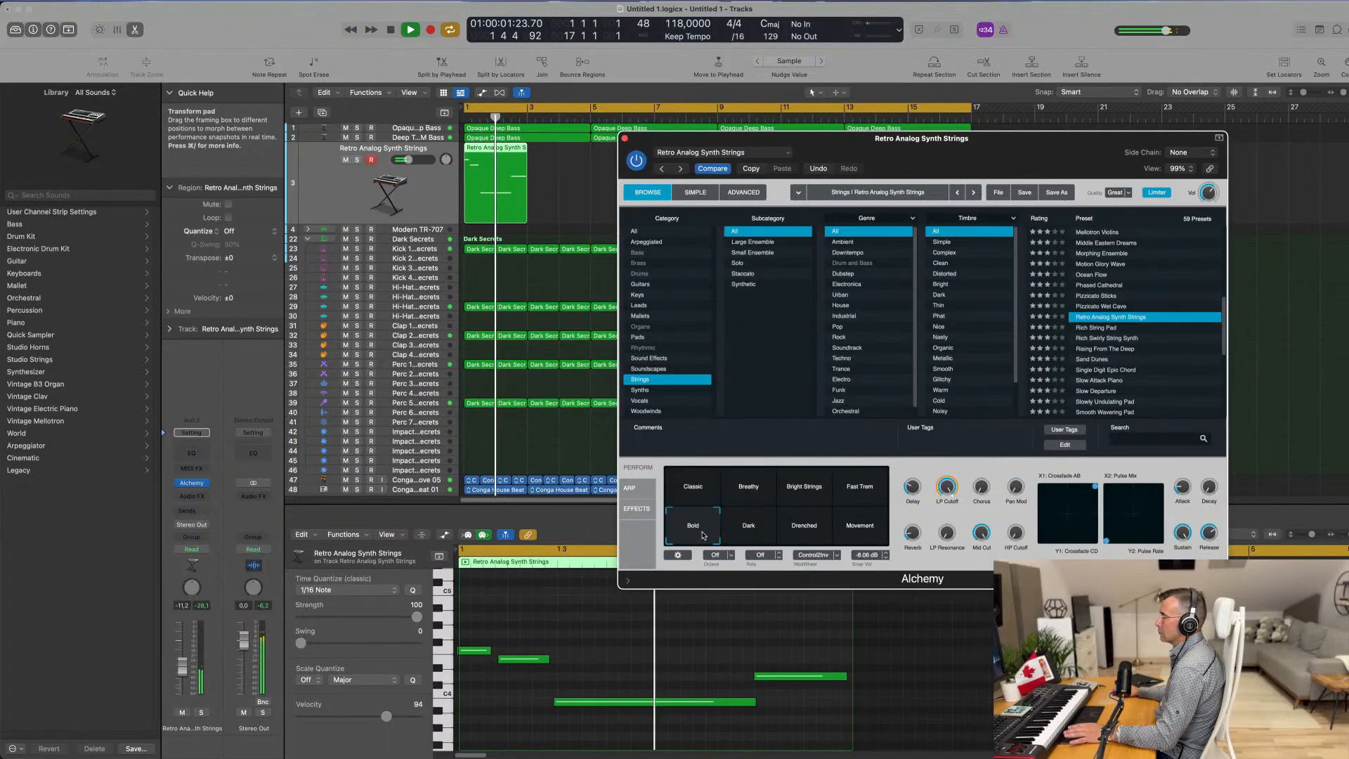
{"action": "left_click", "coordinate": [746, 531]}
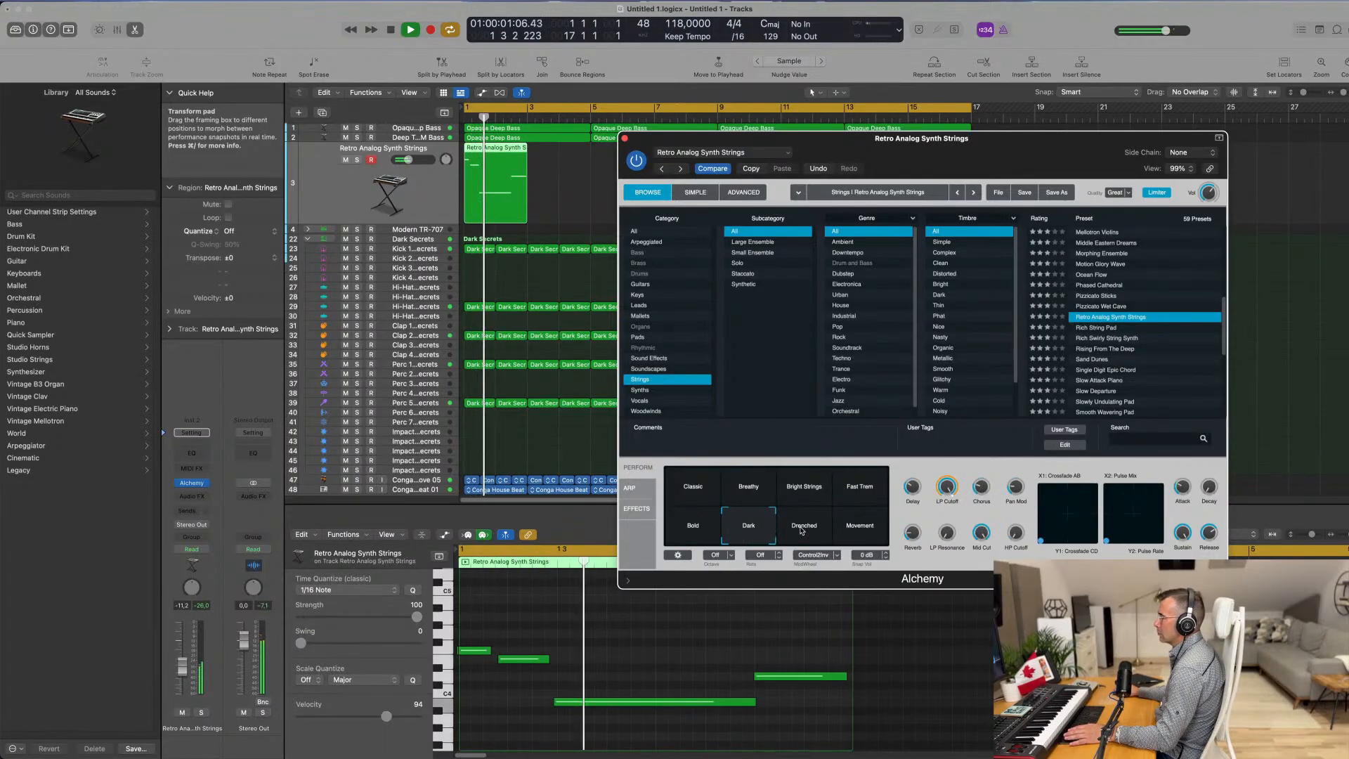
{"action": "left_click", "coordinate": [803, 528]}
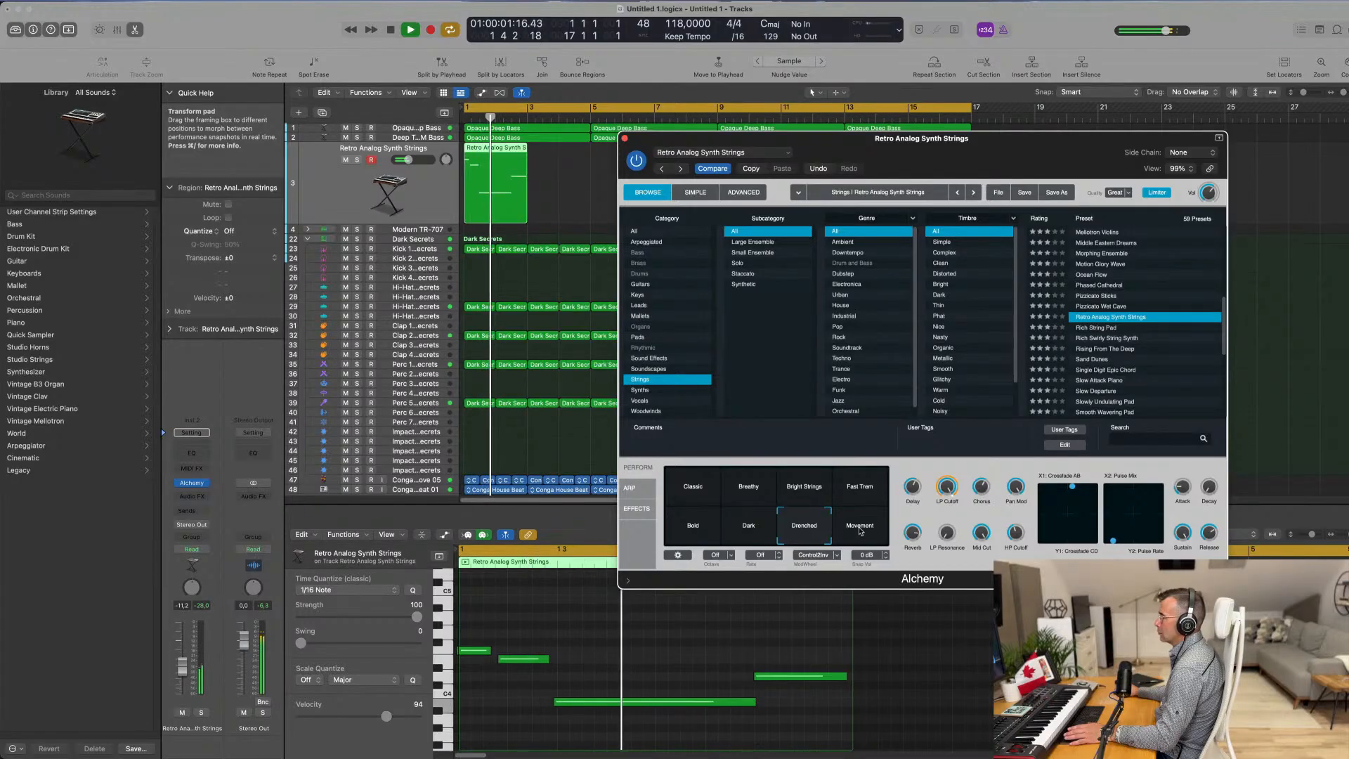
{"action": "left_click", "coordinate": [860, 531]}
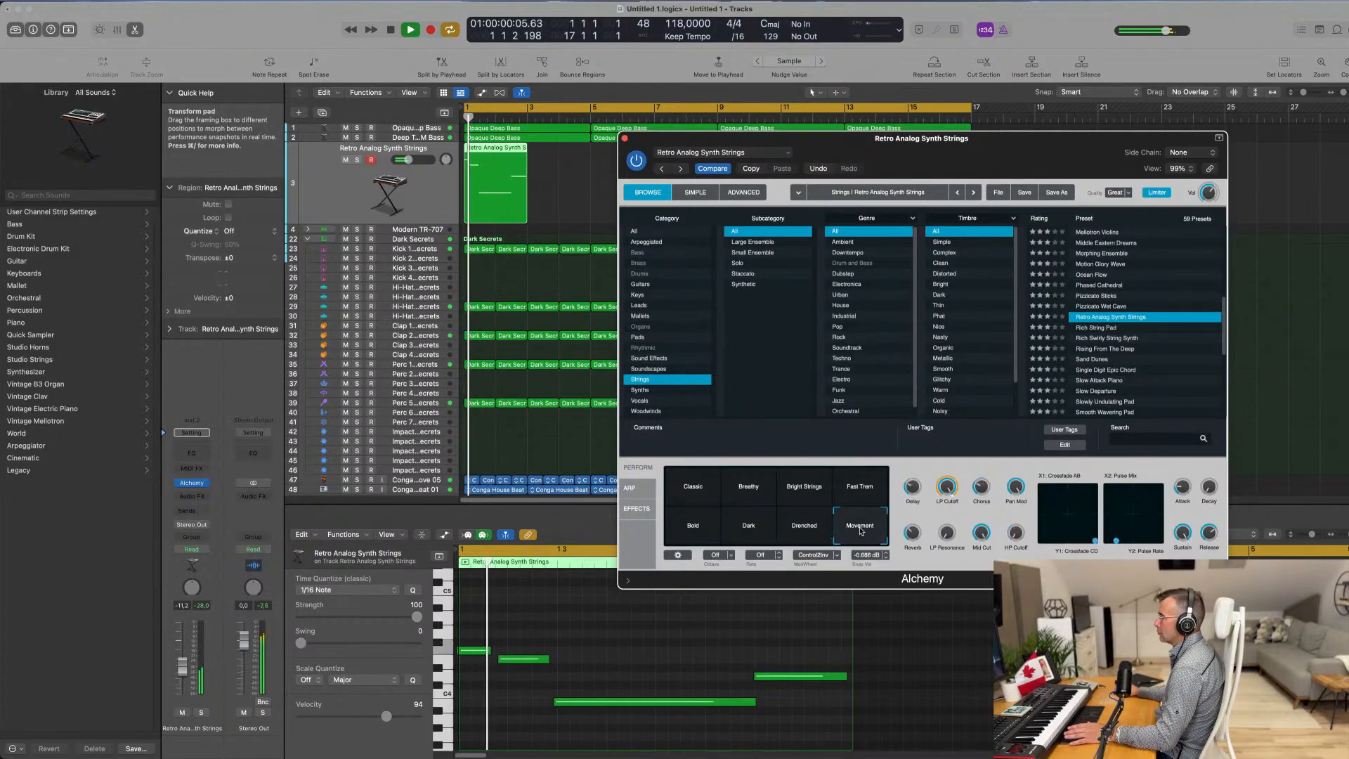
{"action": "left_click", "coordinate": [700, 495]}
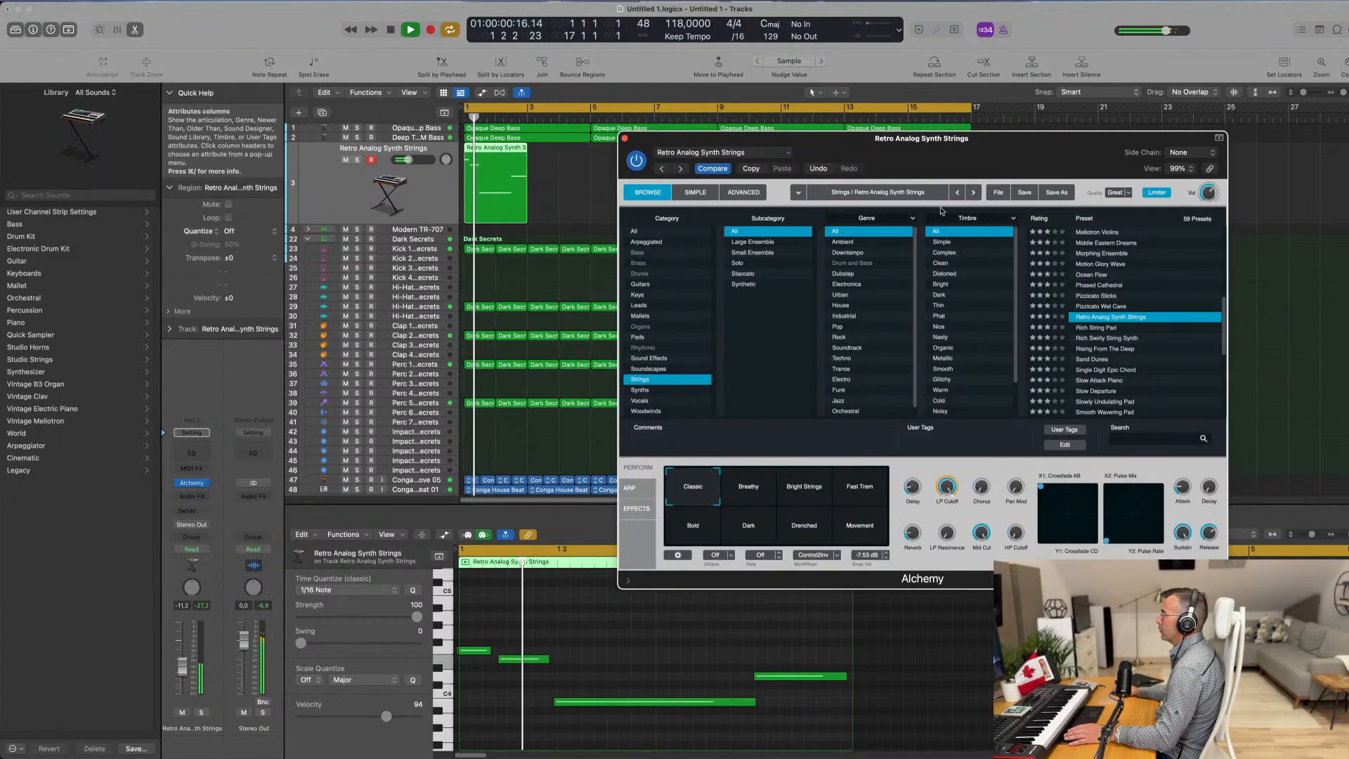
Step: Set Alchemy's LP Cutoff to 100 % and raise the strings channel volume to -10.6 dB
{"action": "left_click_drag", "start_coordinate": [987, 141], "coordinate": [938, 146]}
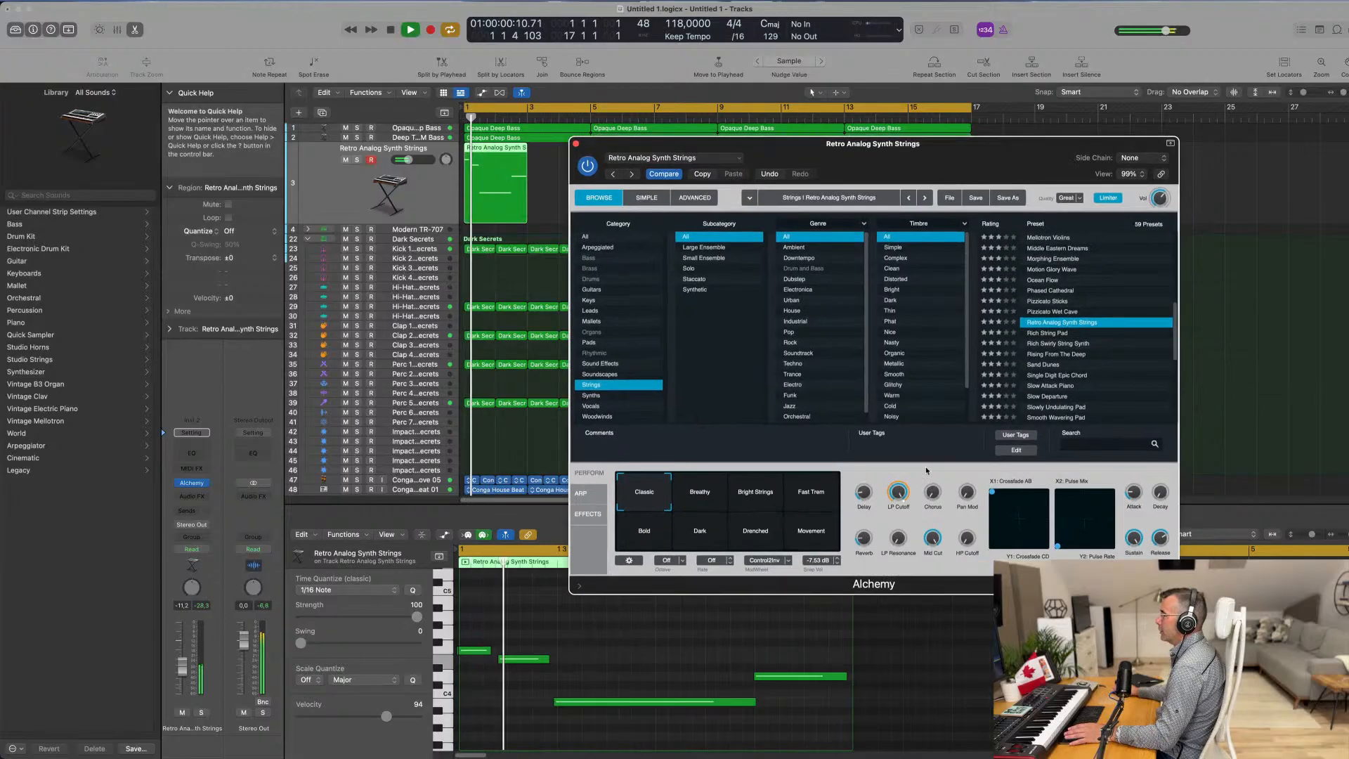
{"action": "left_click_drag", "start_coordinate": [885, 503], "coordinate": [905, 549]}
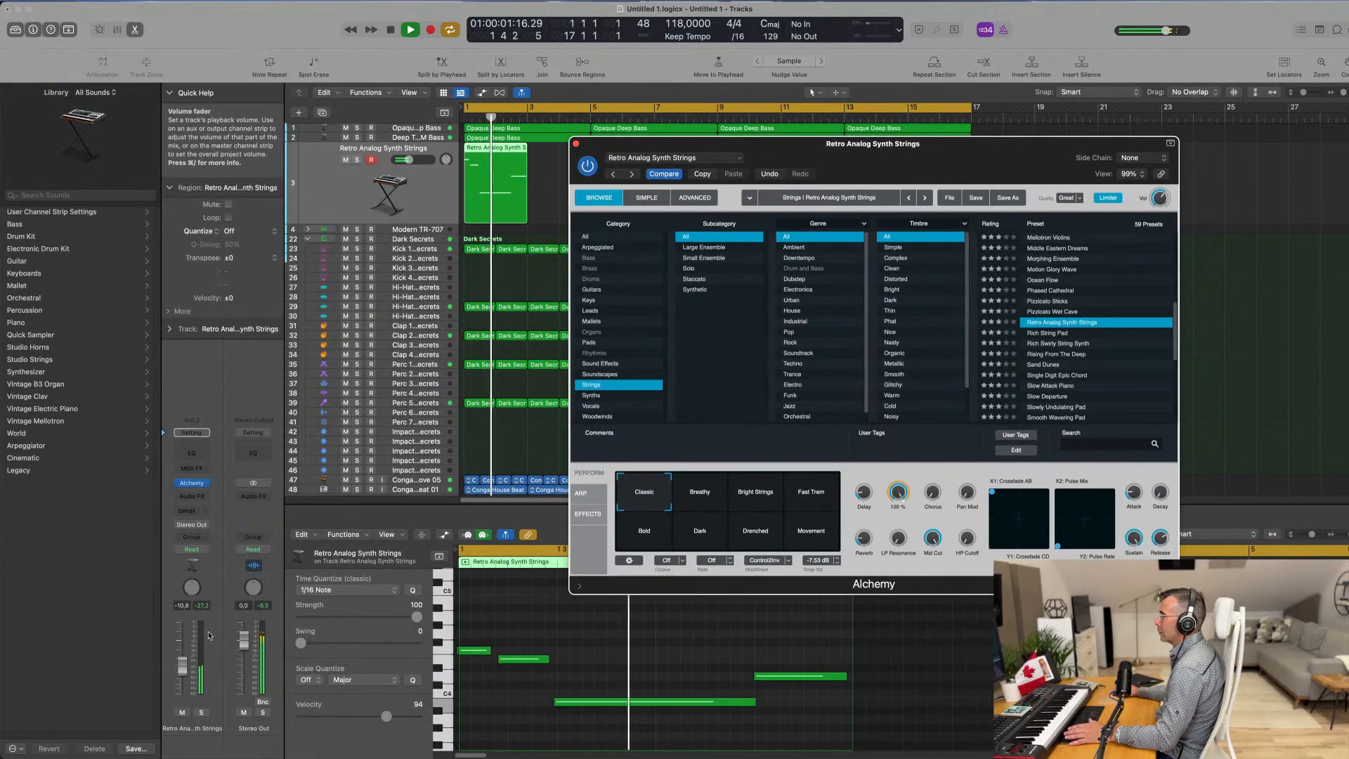
Step: Add a send from the strings channel to Bus 3 Reverb at about -4.1 dB
{"action": "left_click", "coordinate": [192, 511]}
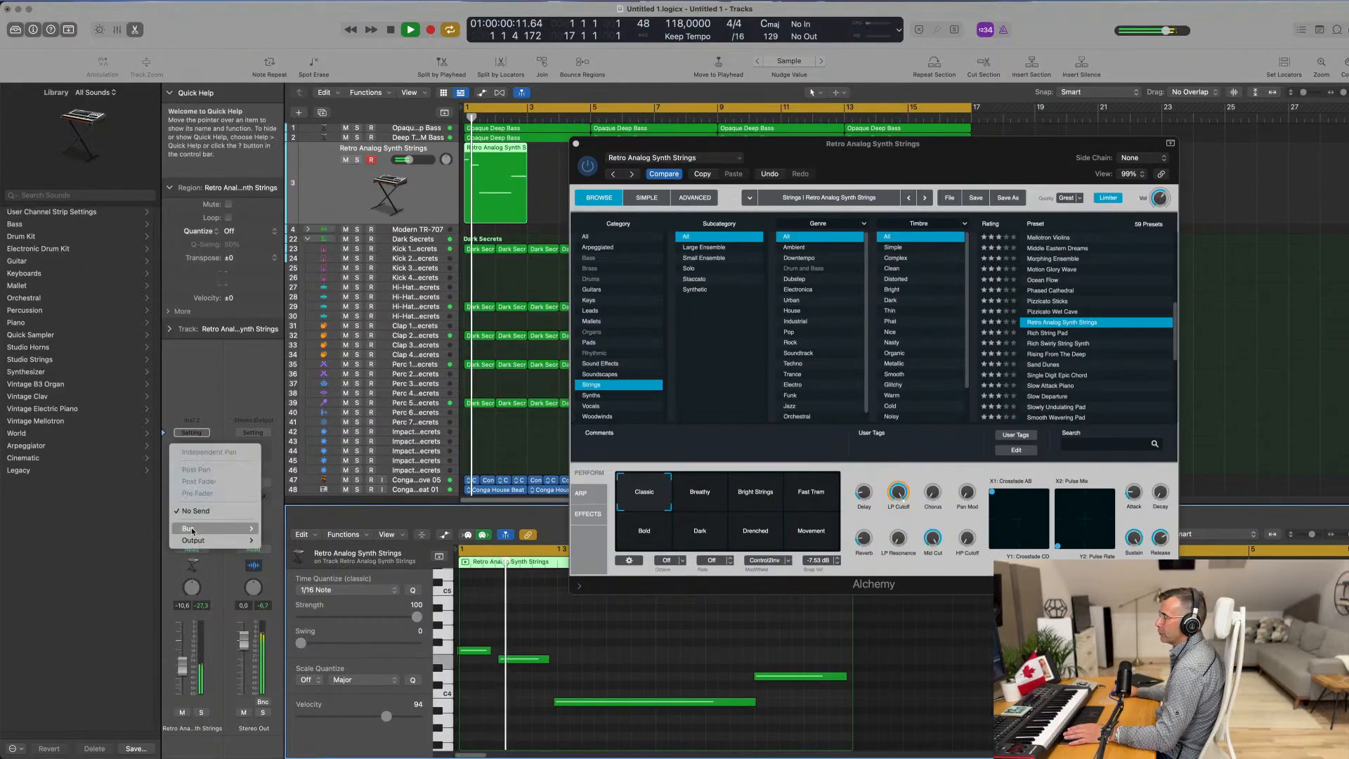
{"action": "mouse_move", "coordinate": [192, 528]}
{"action": "mouse_move", "coordinate": [293, 352]}
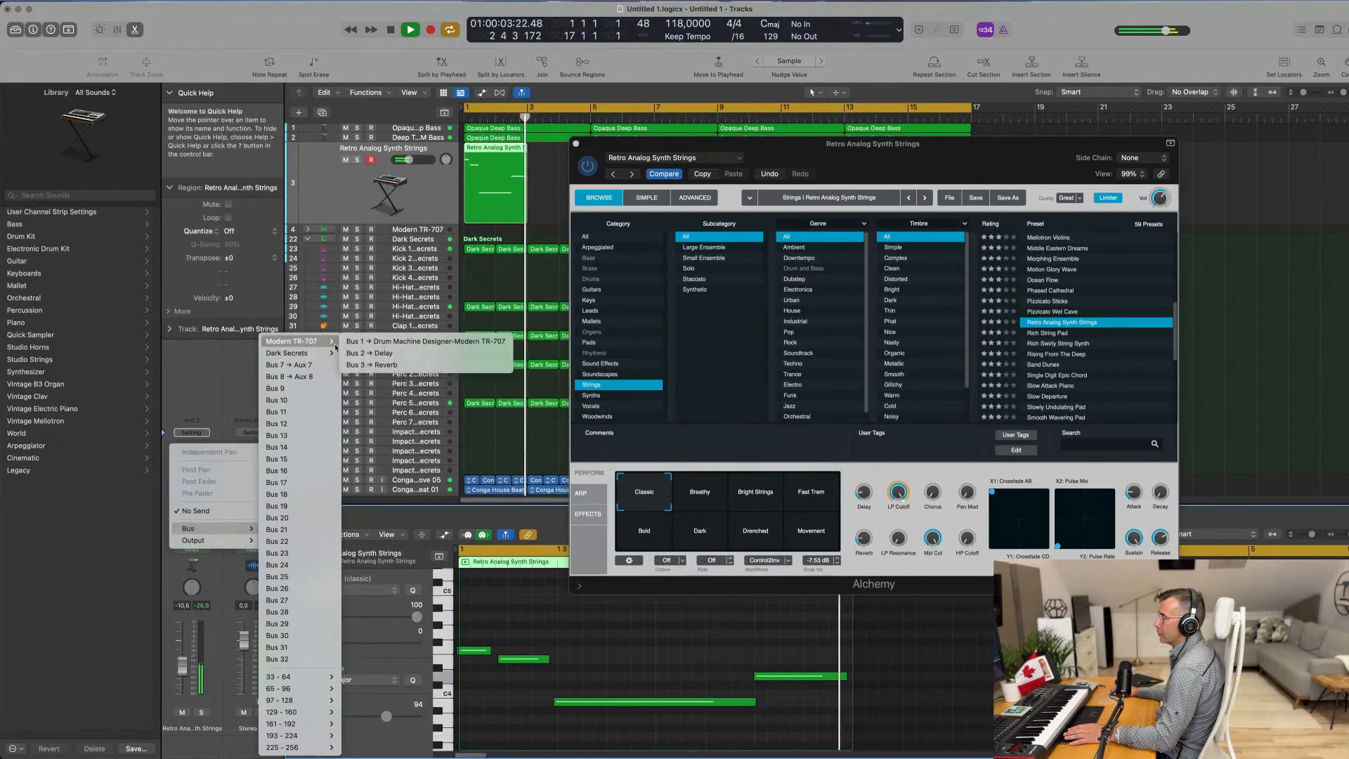
{"action": "left_click", "coordinate": [373, 365]}
{"action": "left_click_drag", "start_coordinate": [207, 507], "coordinate": [207, 505]}
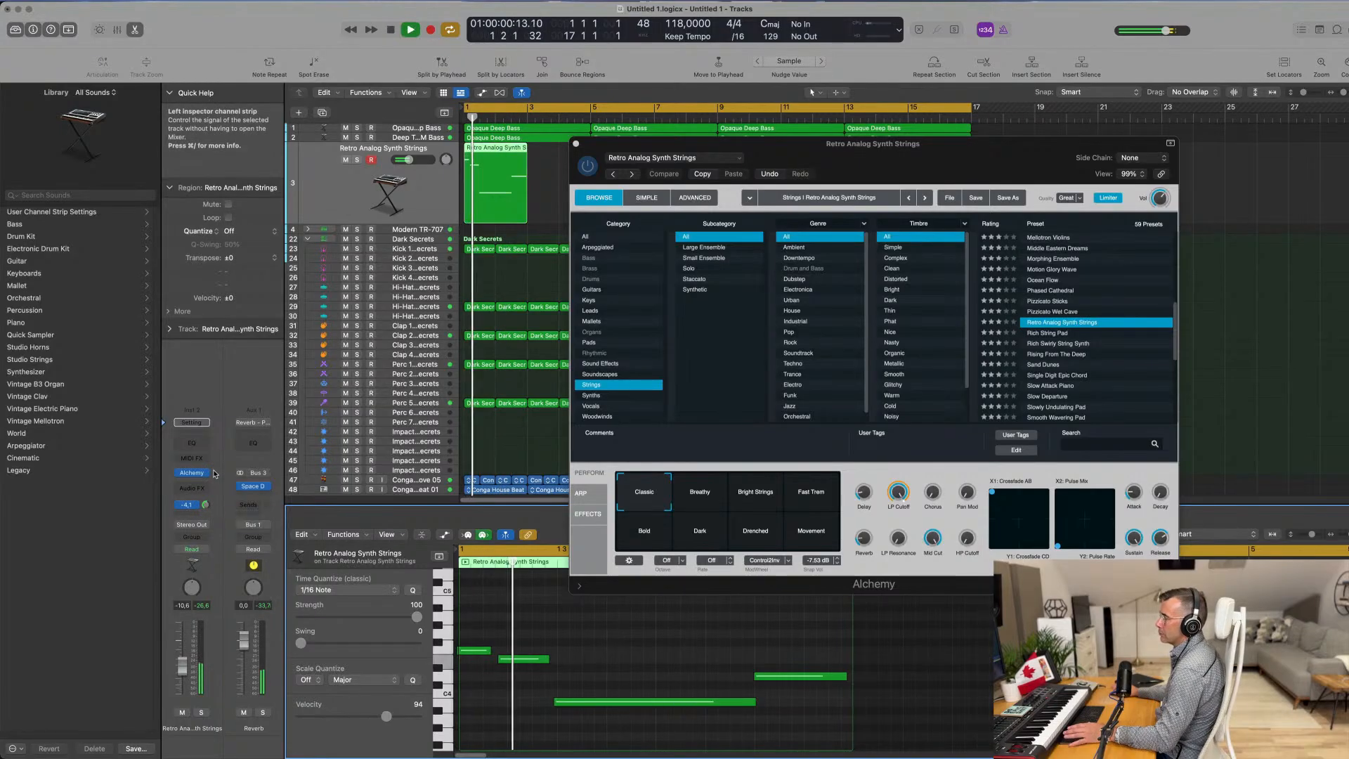
Step: Add a second send from the strings channel to Bus 2 Delay and adjust its level by ear
{"action": "left_click", "coordinate": [192, 516]}
{"action": "mouse_move", "coordinate": [193, 533]}
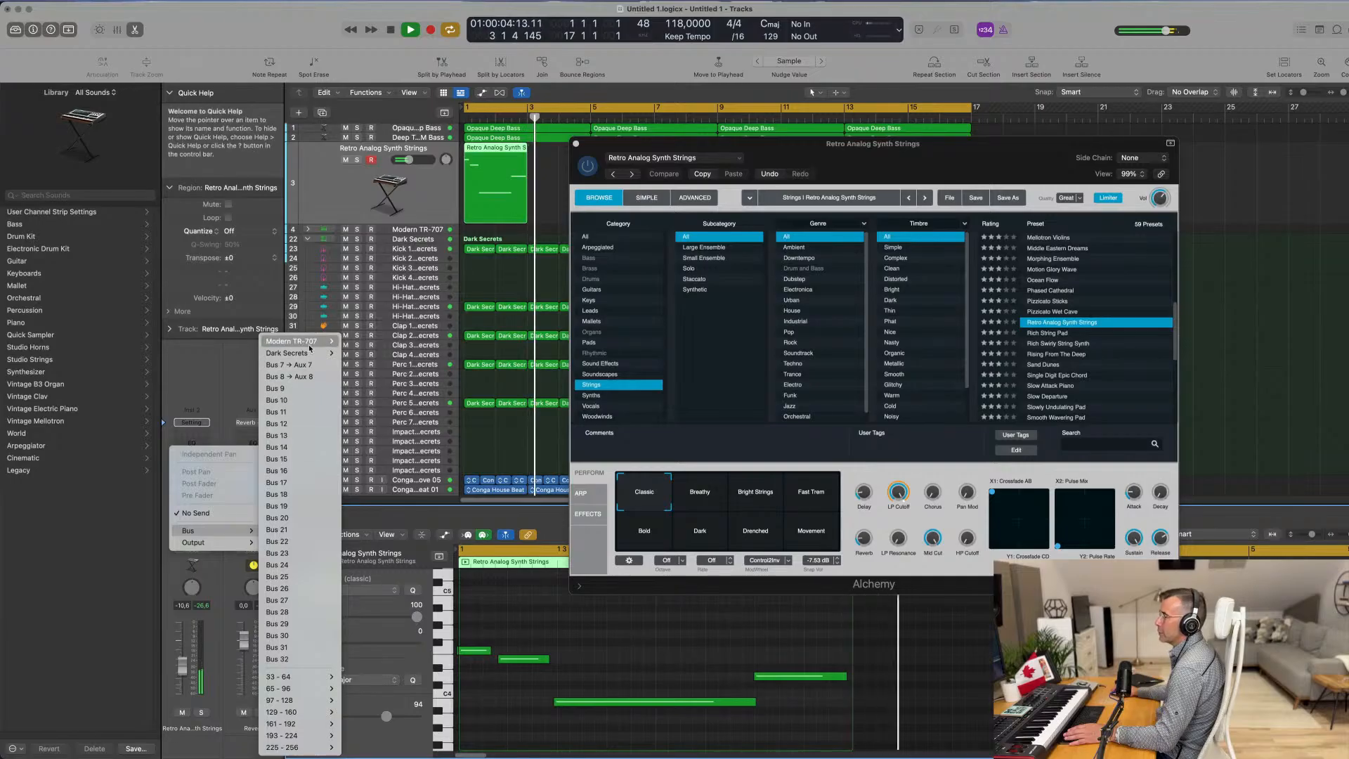
{"action": "mouse_move", "coordinate": [313, 351]}
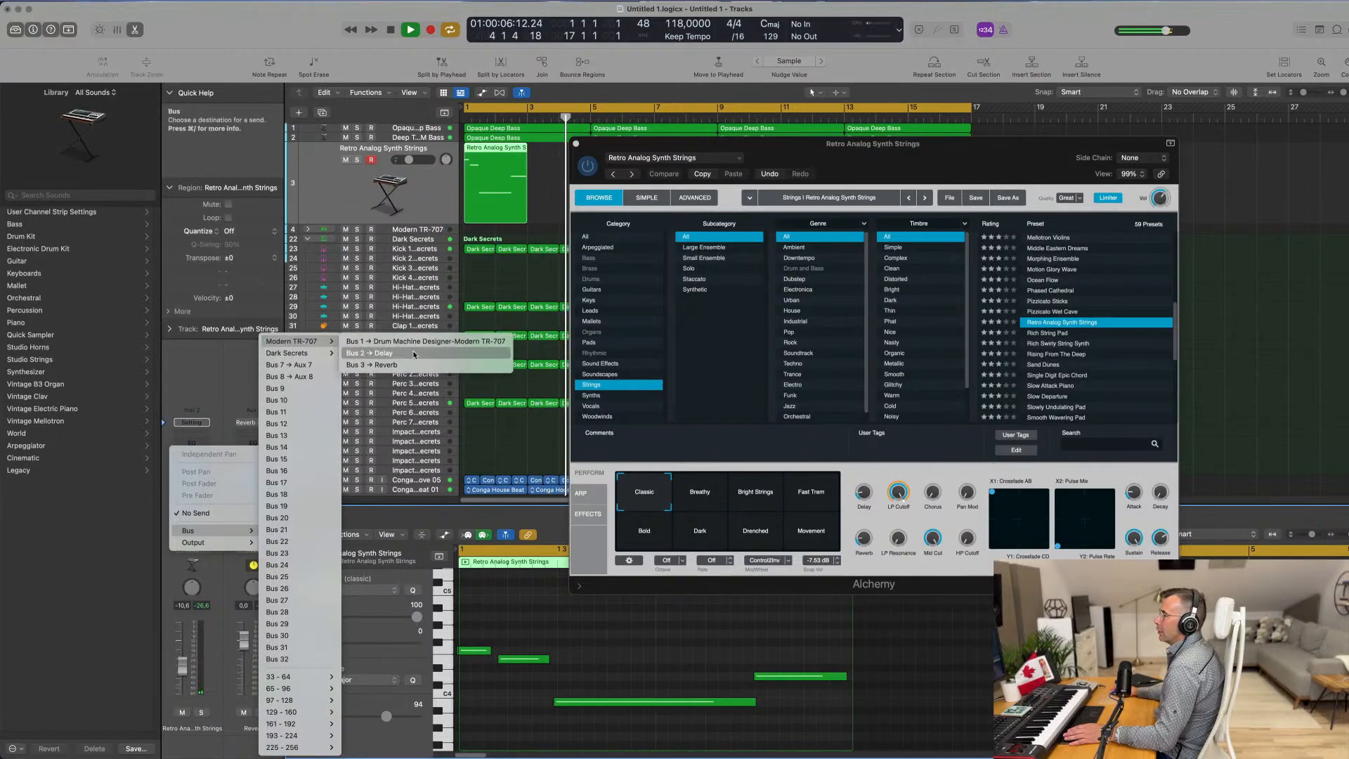
{"action": "left_click", "coordinate": [386, 353]}
{"action": "key", "text": "space"}
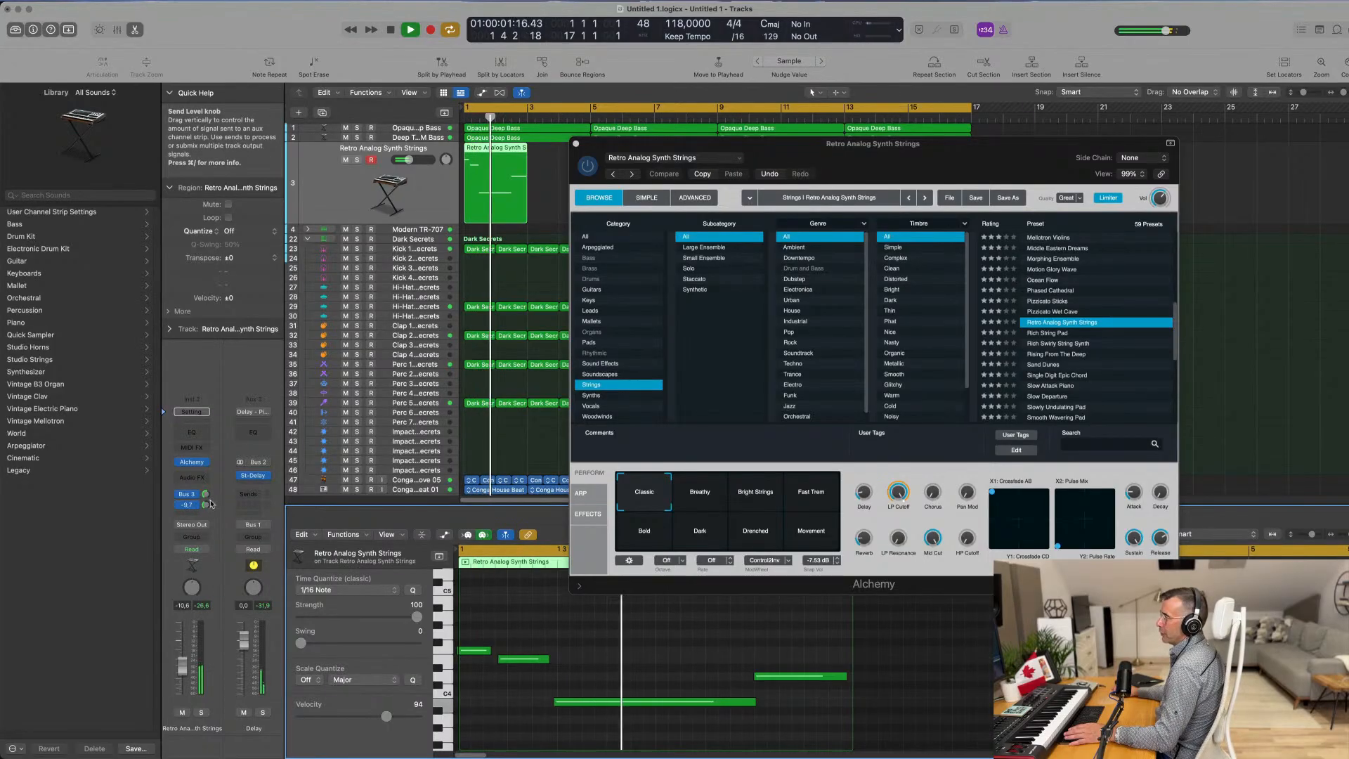
{"action": "left_click_drag", "start_coordinate": [207, 508], "coordinate": [209, 511]}
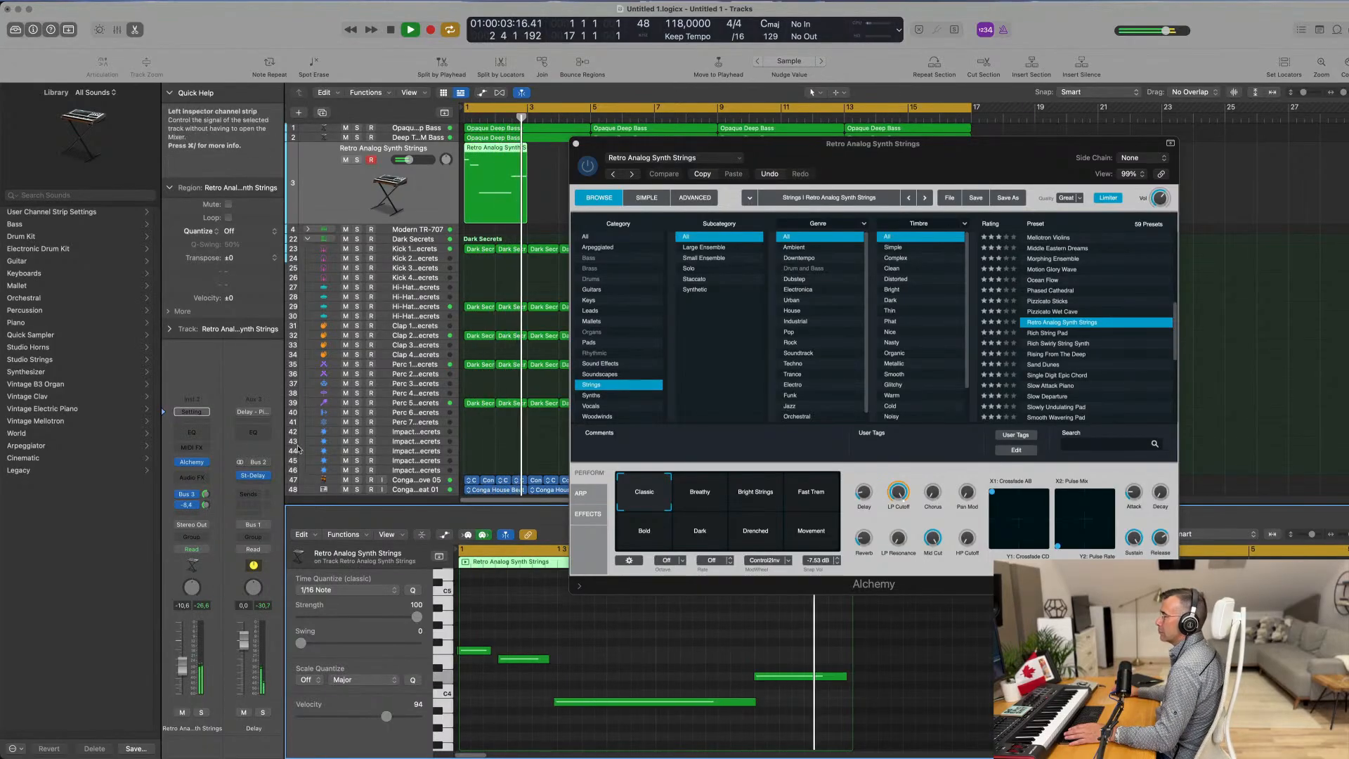
Step: Close Alchemy, extend the strings region to bar 5 and lengthen its last note, D4, to just before the region's end
{"action": "left_click", "coordinate": [576, 144]}
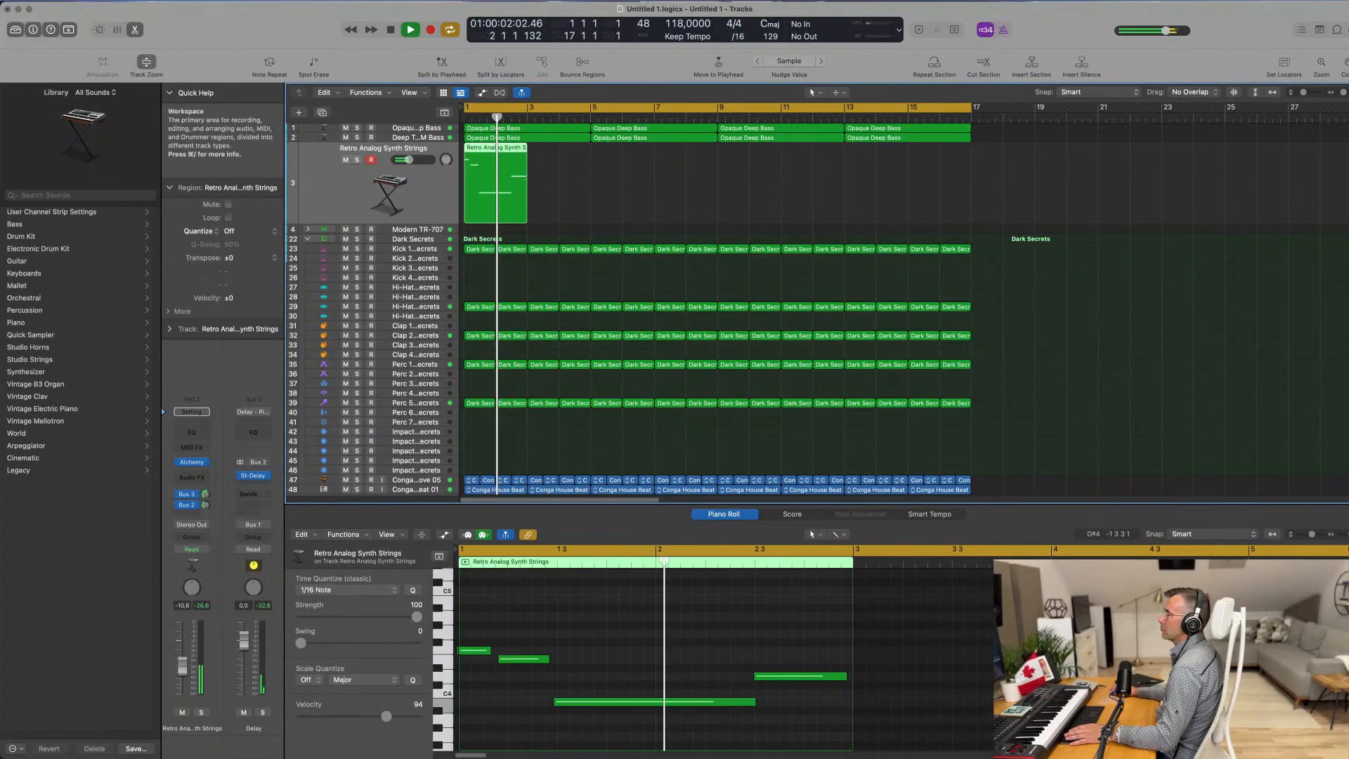
{"action": "left_click_drag", "start_coordinate": [527, 217], "coordinate": [590, 218]}
{"action": "left_click_drag", "start_coordinate": [846, 677], "coordinate": [991, 677]}
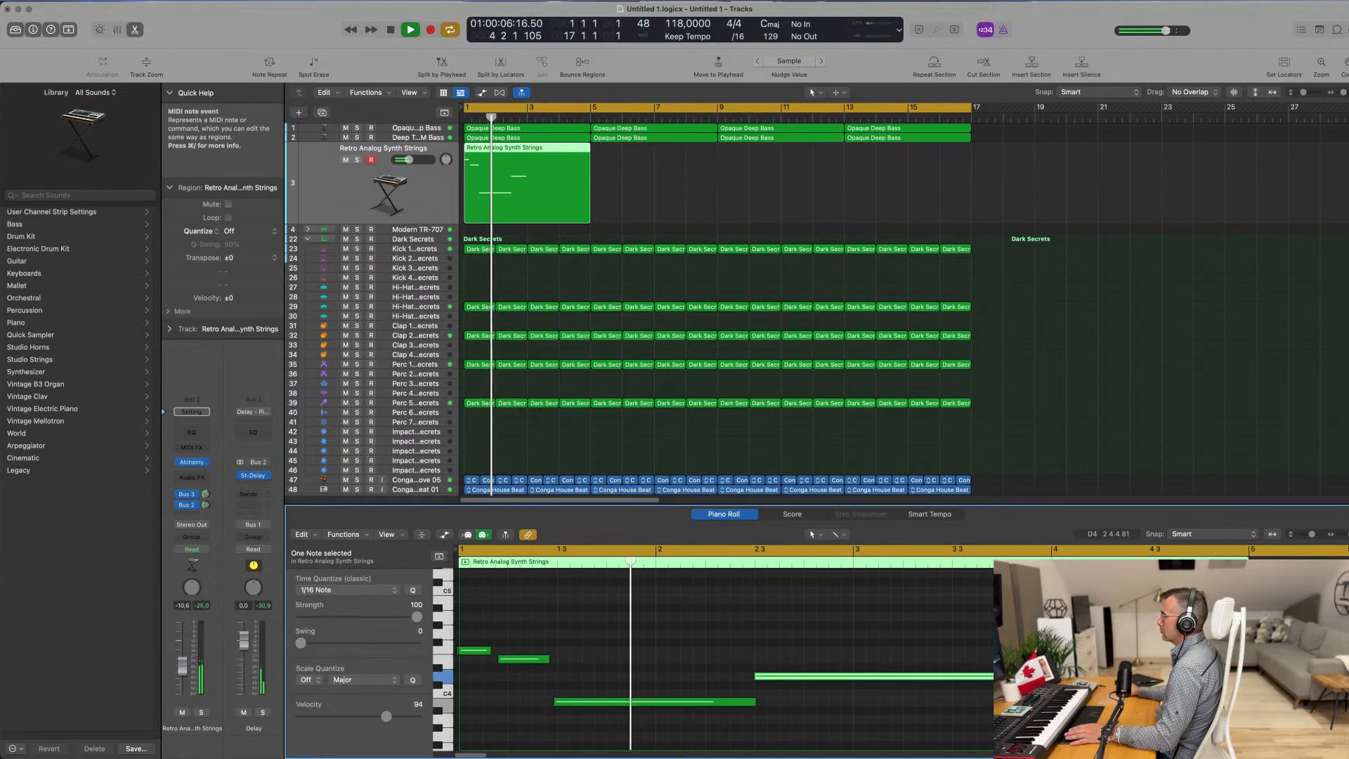
{"action": "scroll", "coordinate": [902, 629], "scroll_direction": "down", "scroll_amount": 3}
{"action": "left_click", "coordinate": [862, 638]}
{"action": "scroll", "coordinate": [862, 637], "scroll_direction": "down", "scroll_amount": 1}
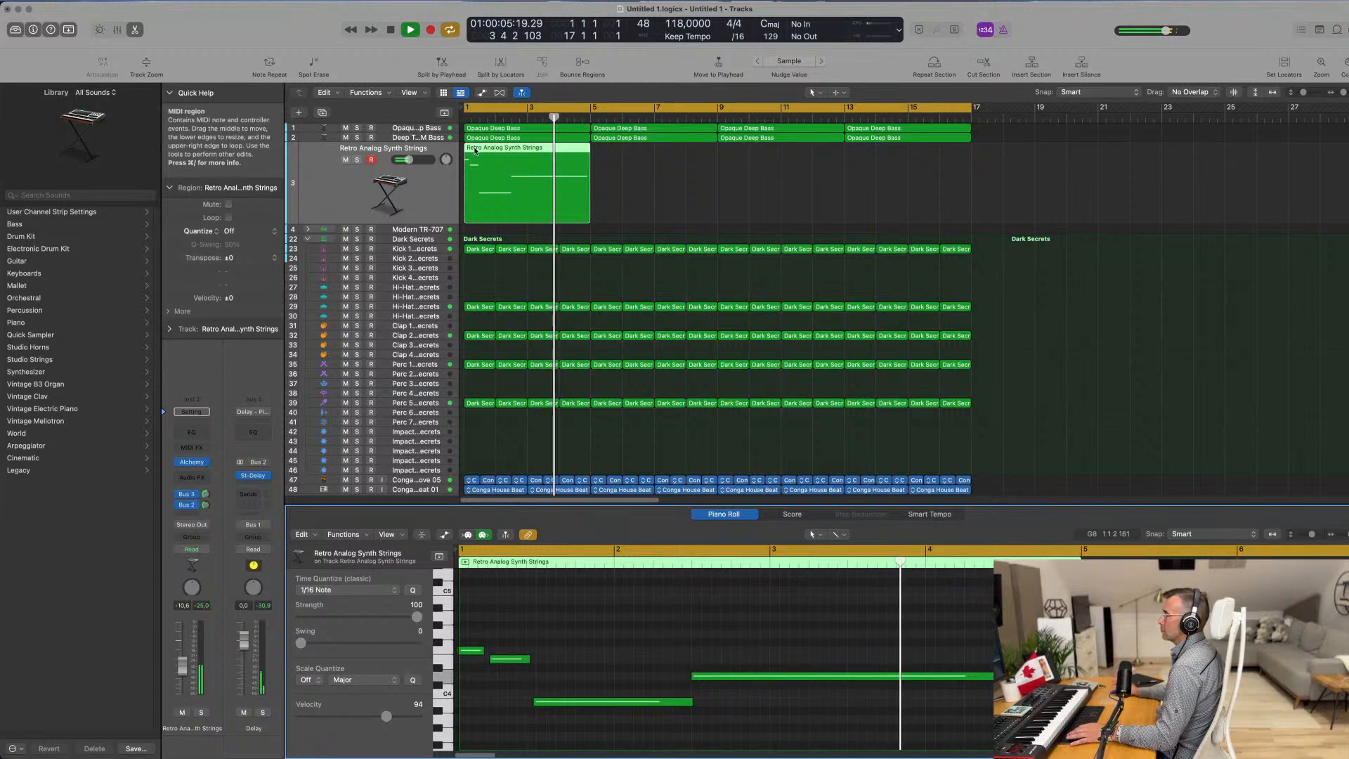
Step: Repeat the four-bar strings region three times so the part runs from bar 1 to bar 17
{"action": "left_click_drag", "start_coordinate": [712, 184], "coordinate": [500, 197]}
{"action": "key", "text": "Return"}
{"action": "key", "text": "super+r"}
{"action": "key", "text": "super+r"}
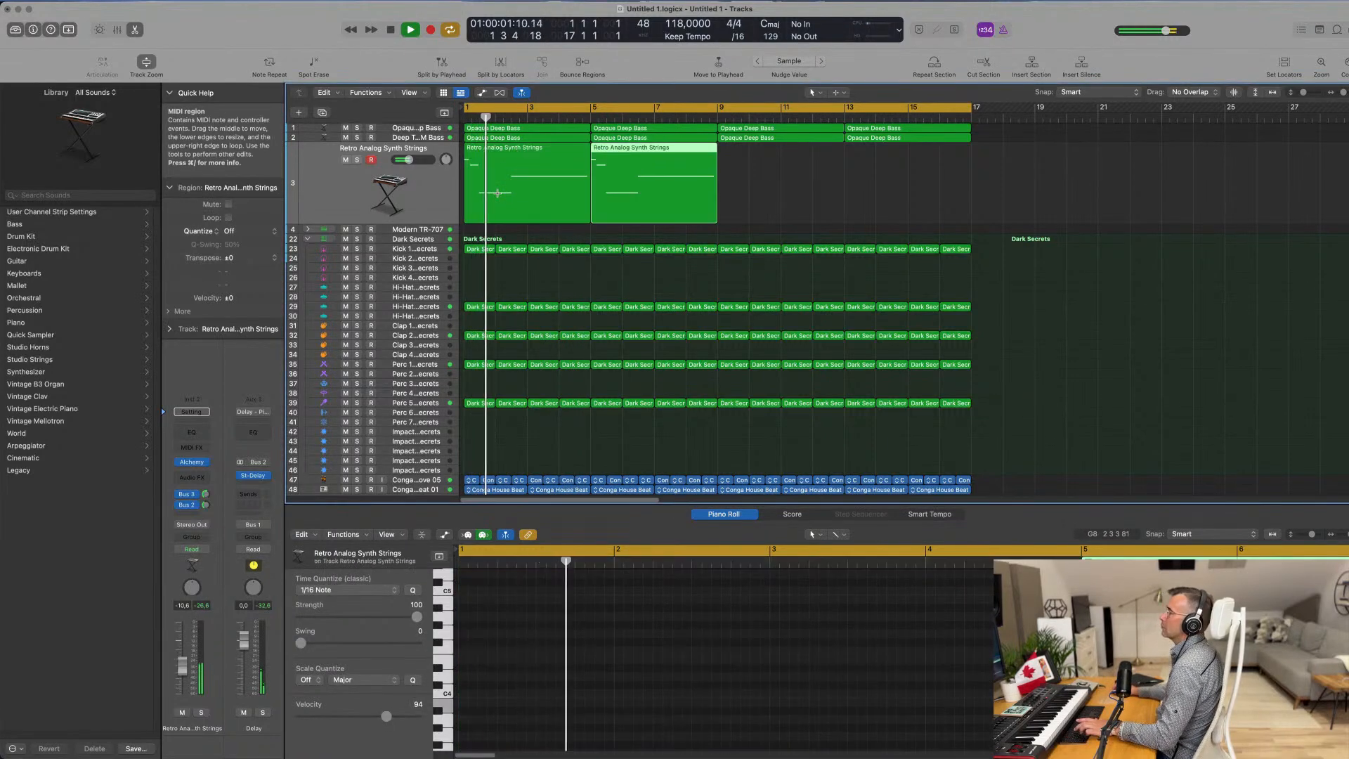
{"action": "key", "text": "super+r"}
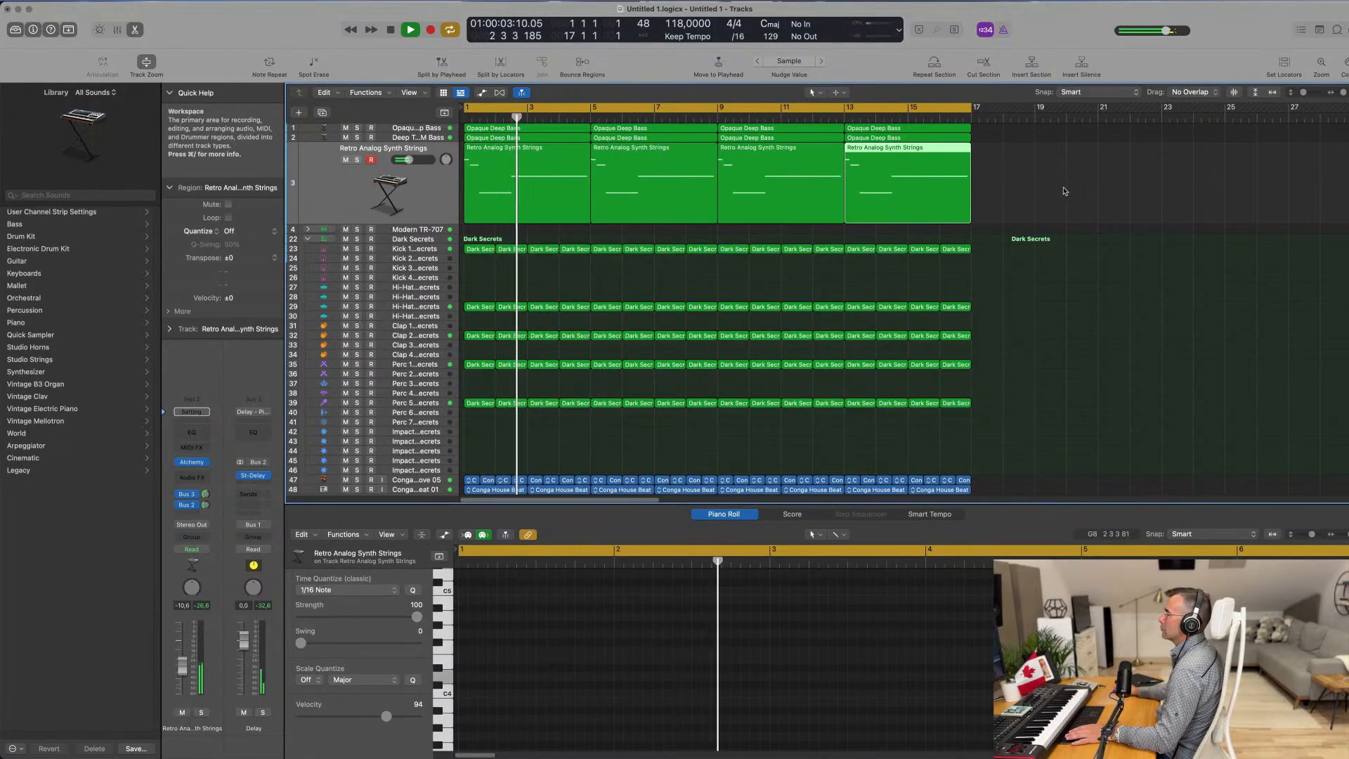
{"action": "key", "text": "super+shift+a"}
Step: Duplicate the Retro Analog Synth Strings track with its settings but no regions, and open the new track's Alchemy
{"action": "scroll", "coordinate": [743, 196], "scroll_direction": "down", "scroll_amount": 5}
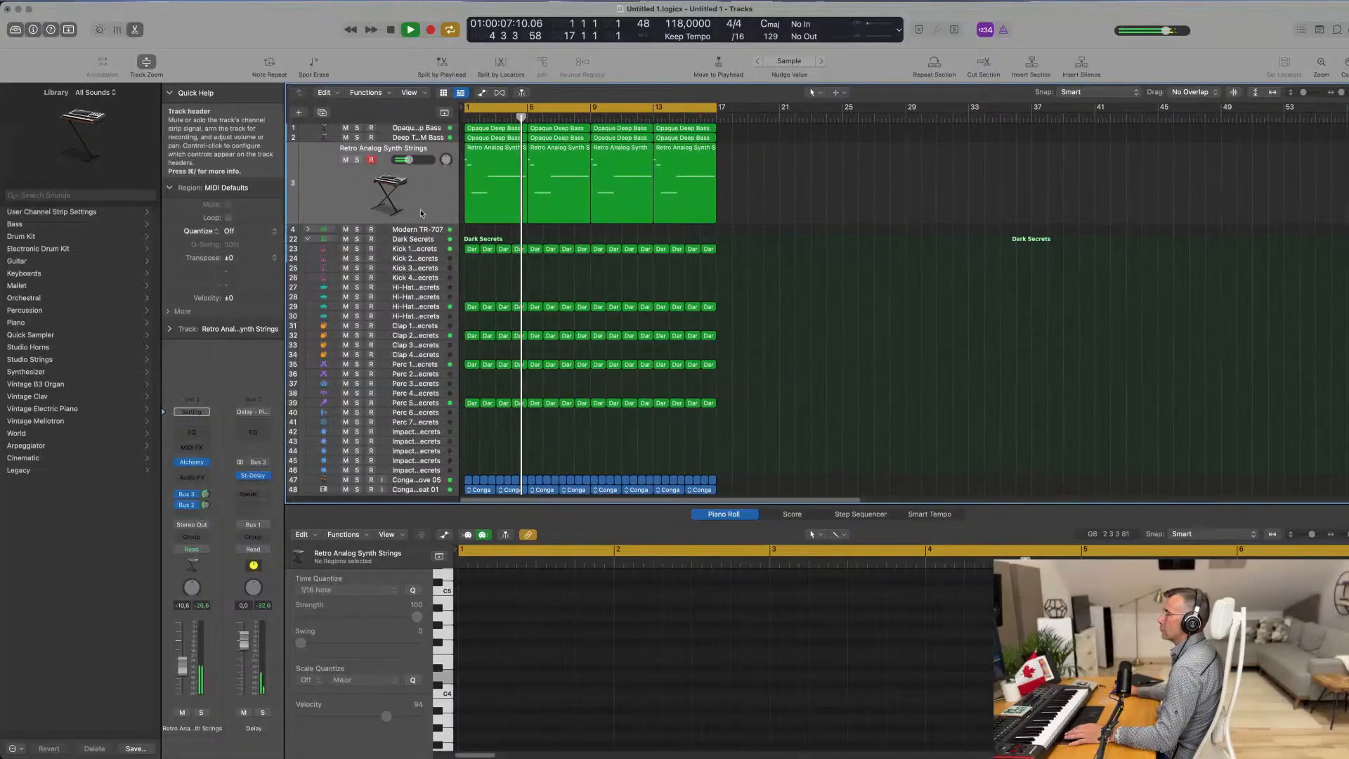
{"action": "left_click", "coordinate": [425, 181]}
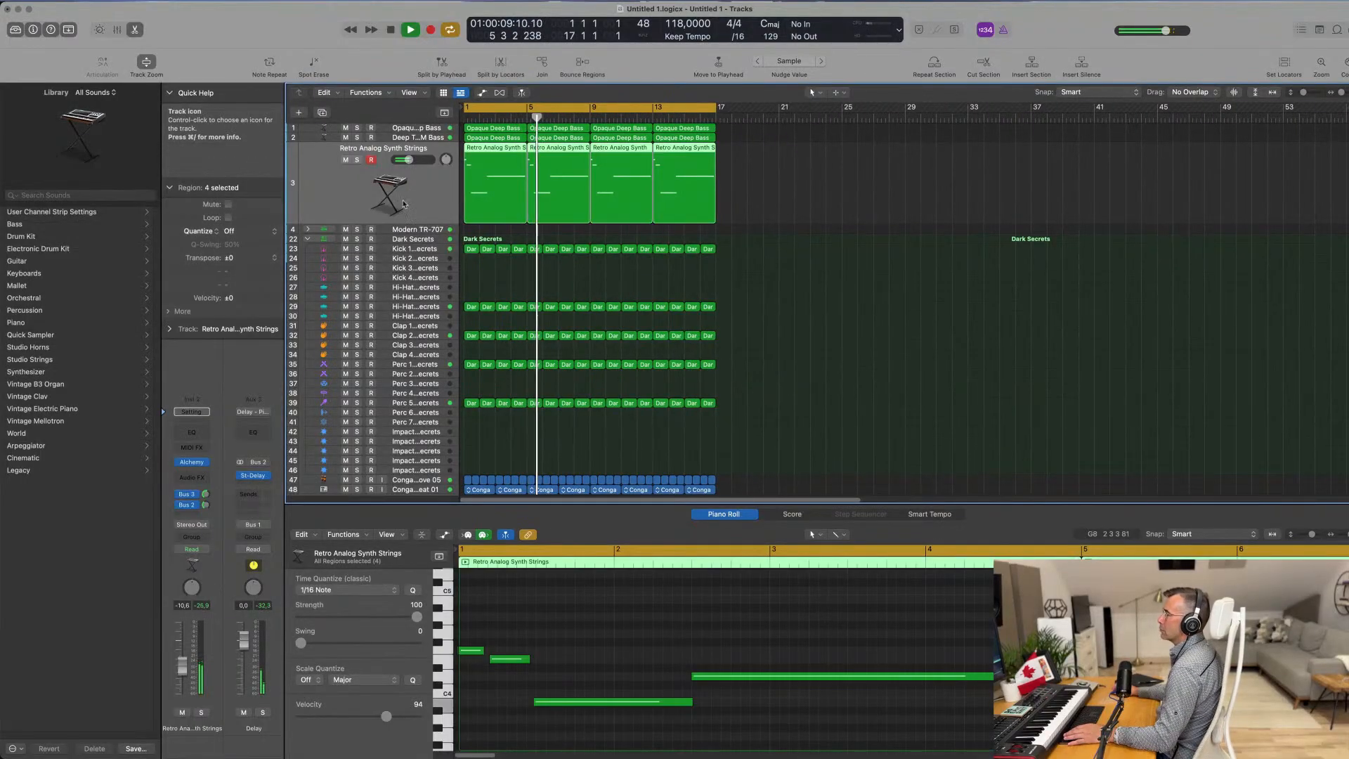
{"action": "key", "text": "super+Right"}
{"action": "key", "text": "super+Left"}
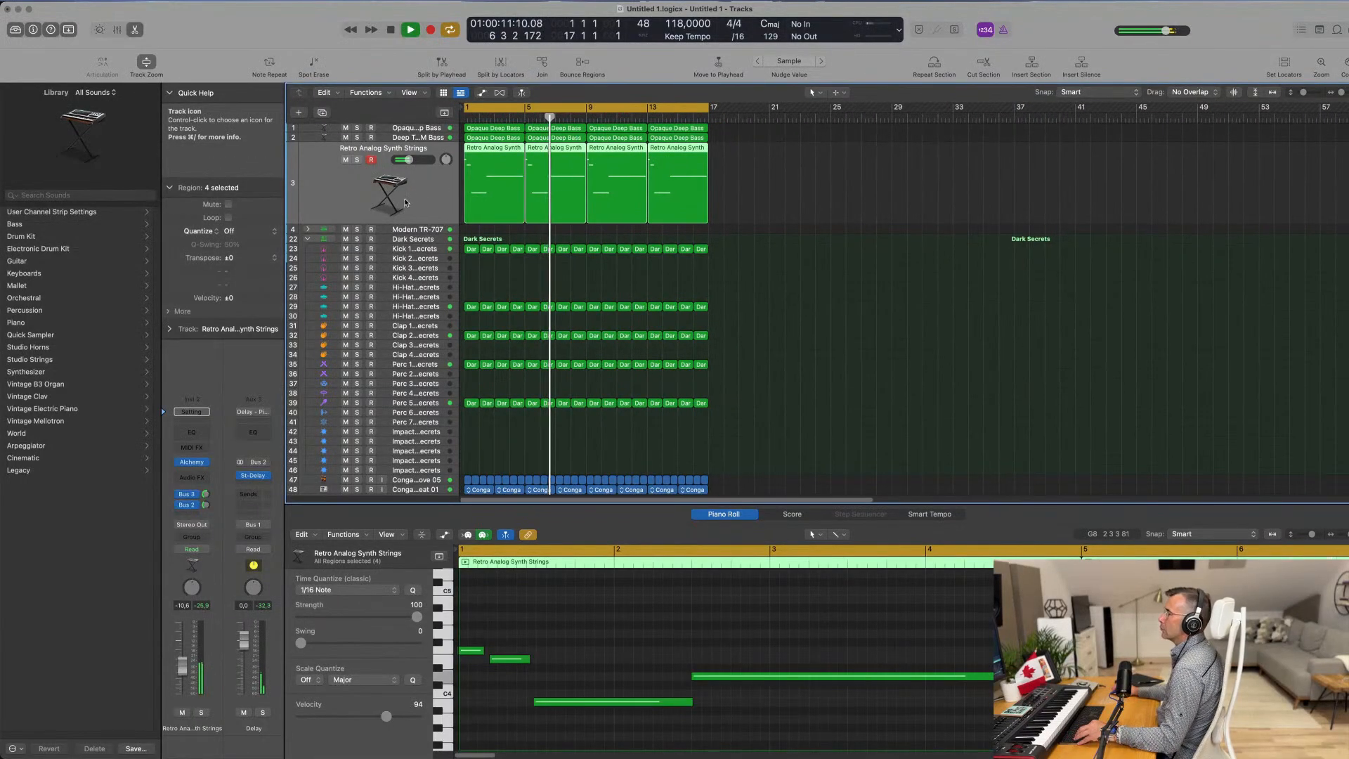
{"action": "key", "text": "super+Up"}
{"action": "key", "text": "super+Up"}
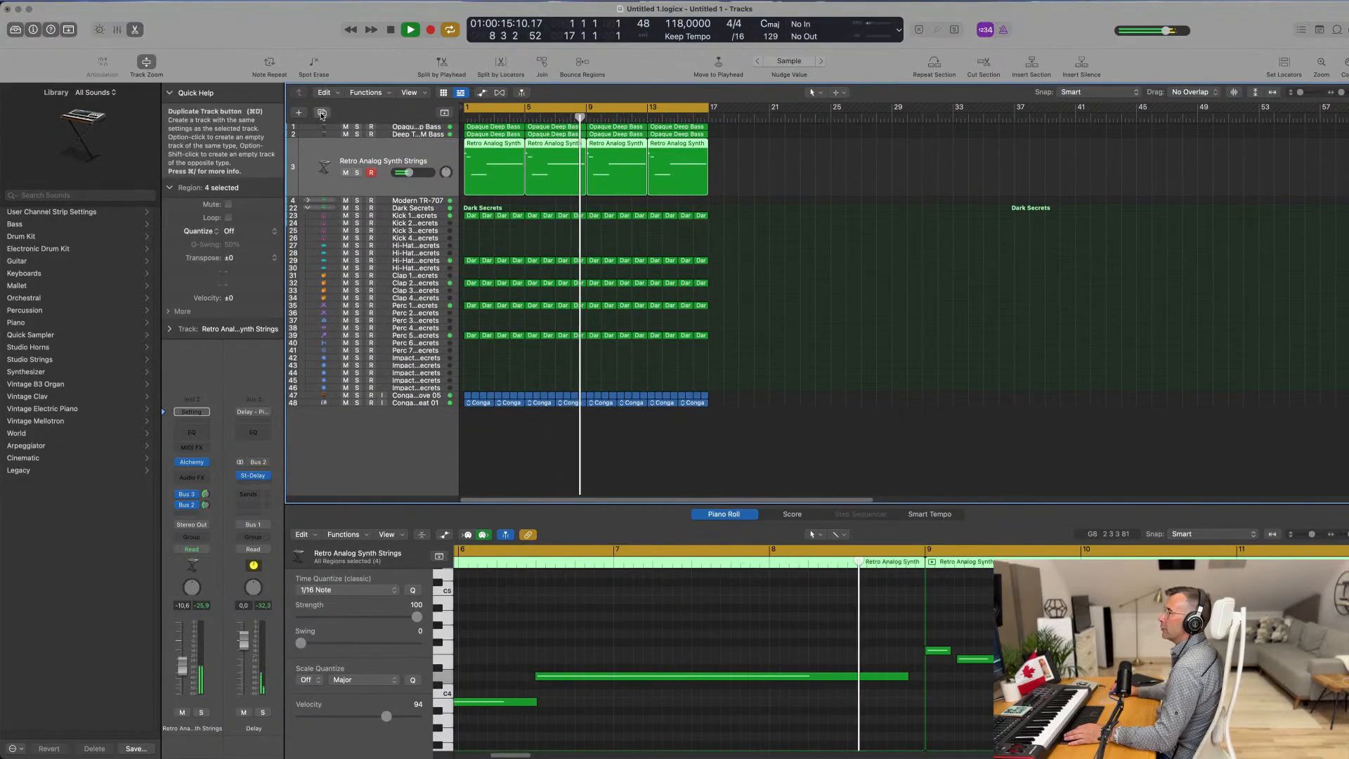
{"action": "key", "text": "super+d"}
{"action": "key", "text": "Return"}
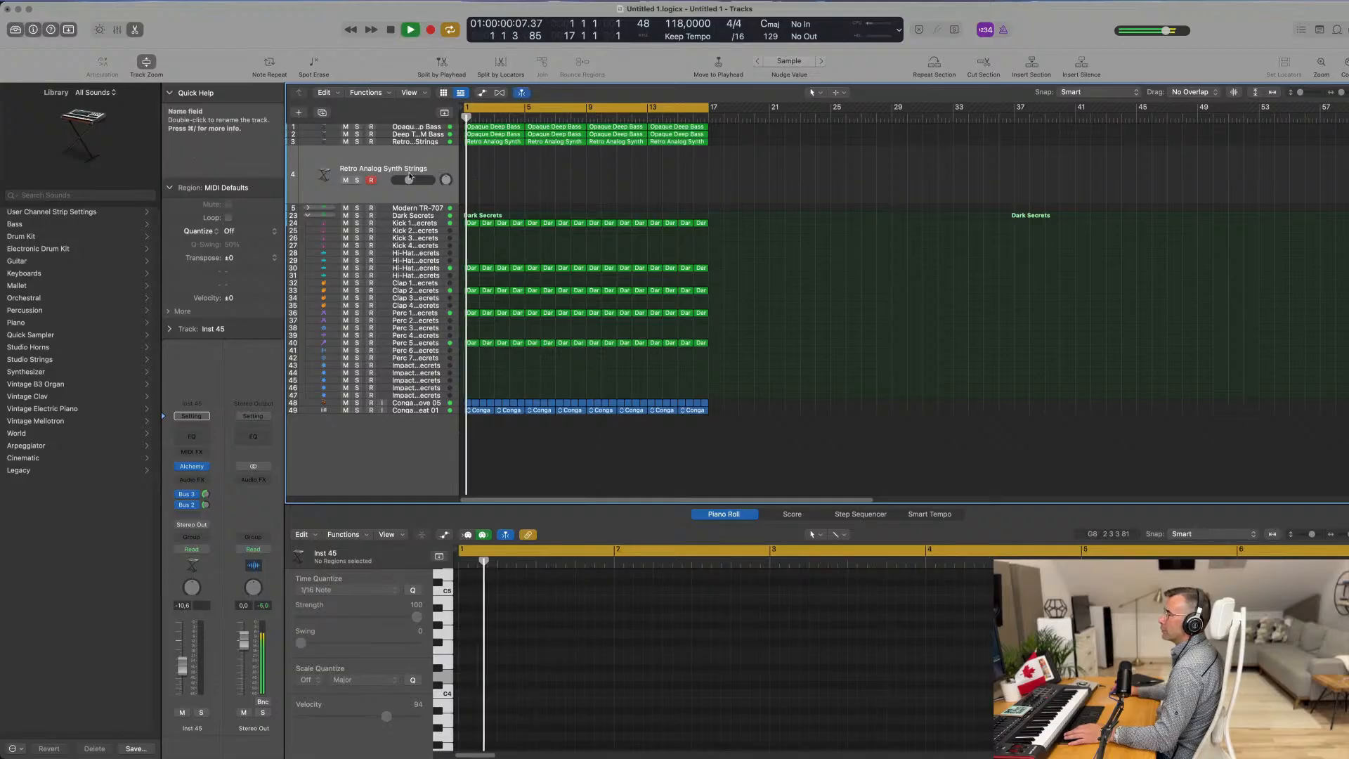
{"action": "left_click", "coordinate": [192, 466]}
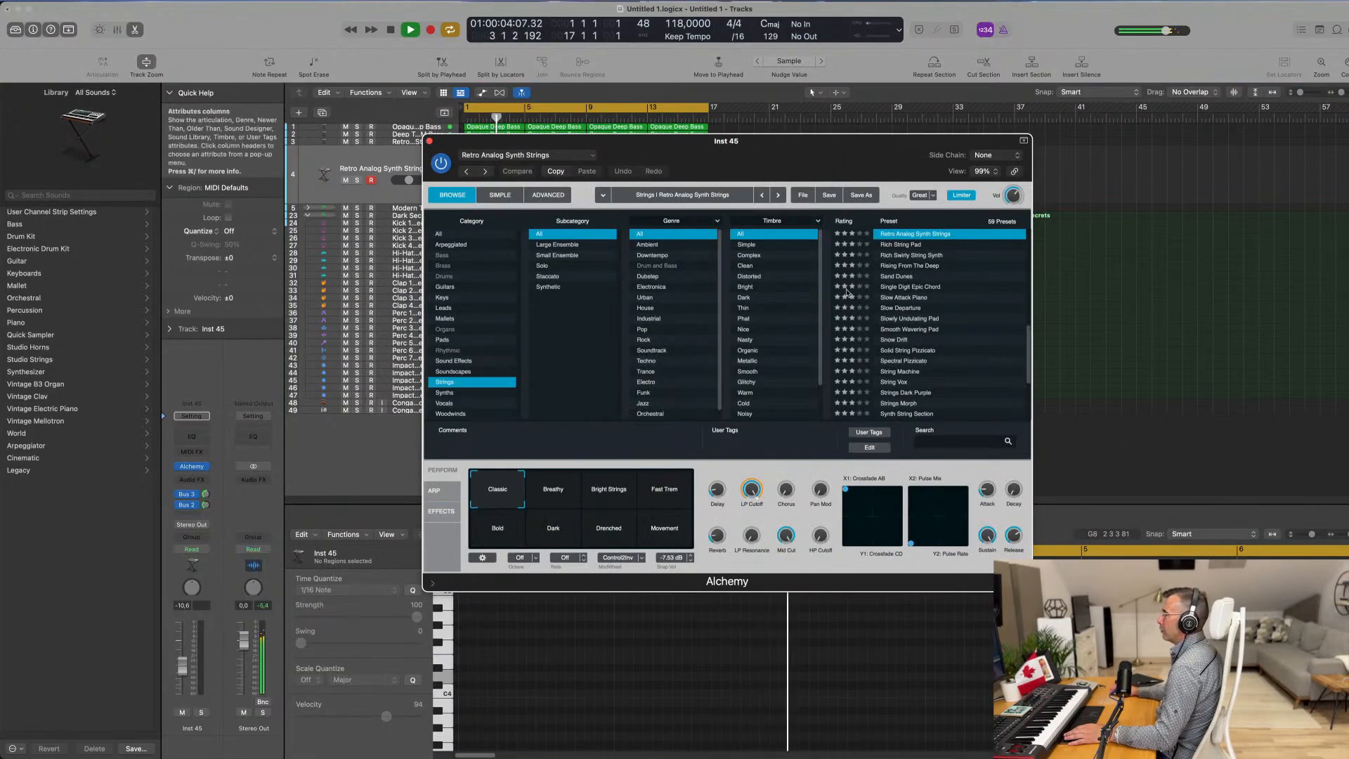
Step: Browse the Strings presets in Alchemy and load Pizzicato Sticks
{"action": "scroll", "coordinate": [991, 340], "scroll_direction": "down", "scroll_amount": 4}
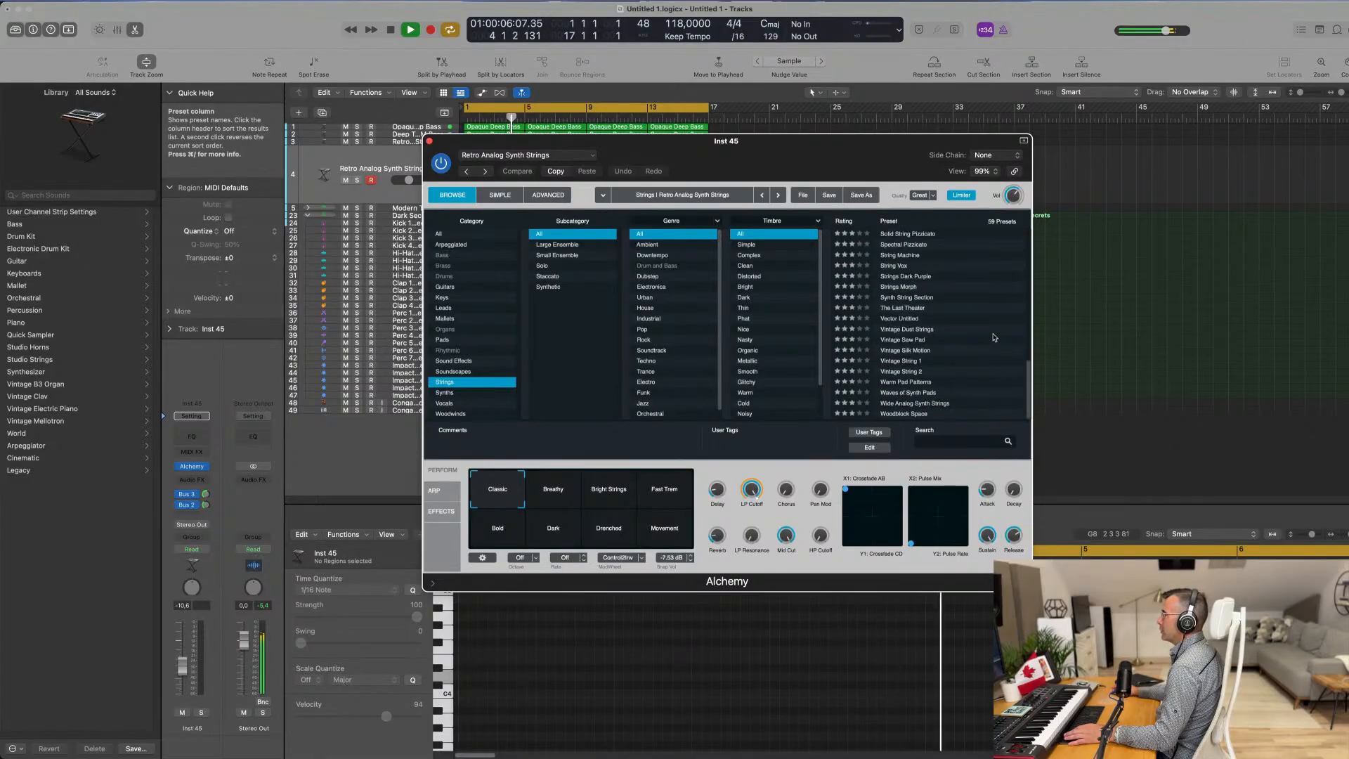
{"action": "scroll", "coordinate": [993, 338], "scroll_direction": "up", "scroll_amount": 2}
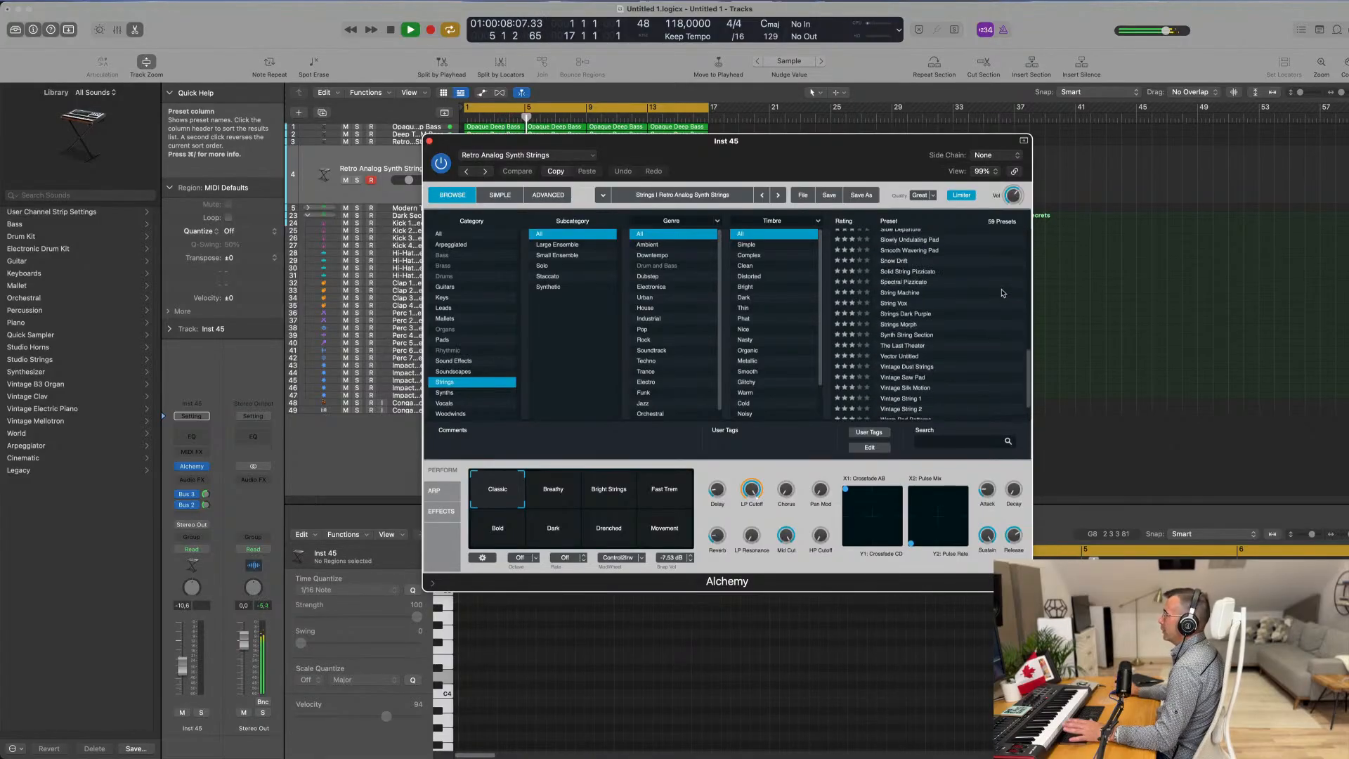
{"action": "scroll", "coordinate": [993, 298], "scroll_direction": "up", "scroll_amount": 1}
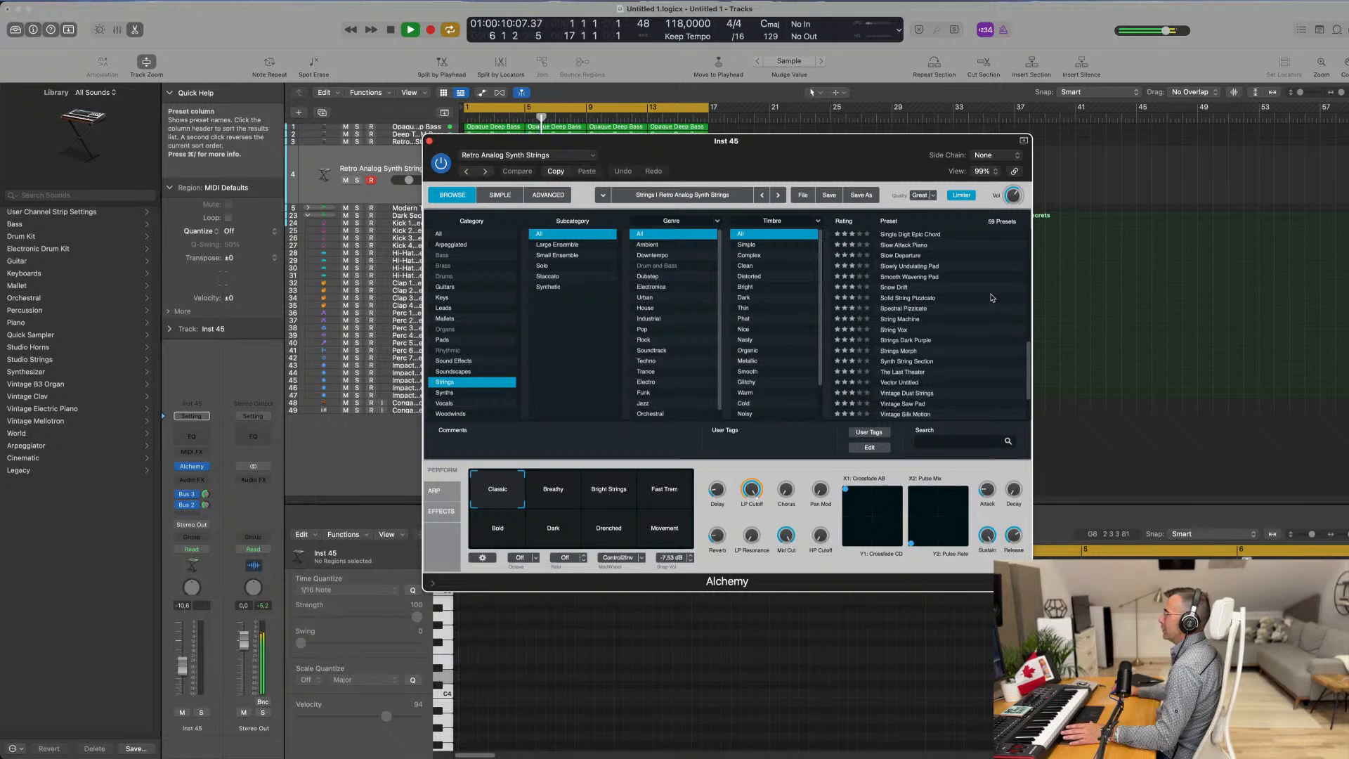
{"action": "scroll", "coordinate": [992, 298], "scroll_direction": "up", "scroll_amount": 5}
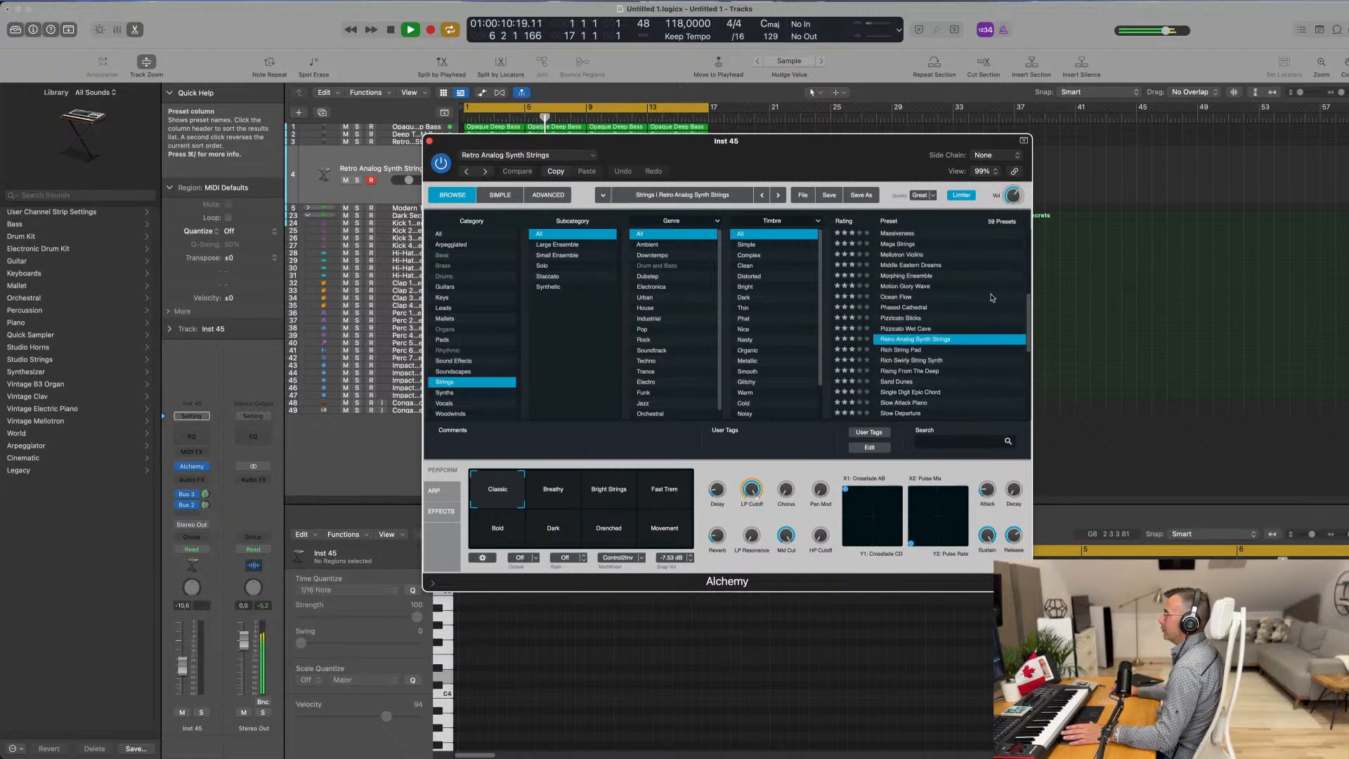
{"action": "left_click", "coordinate": [901, 318]}
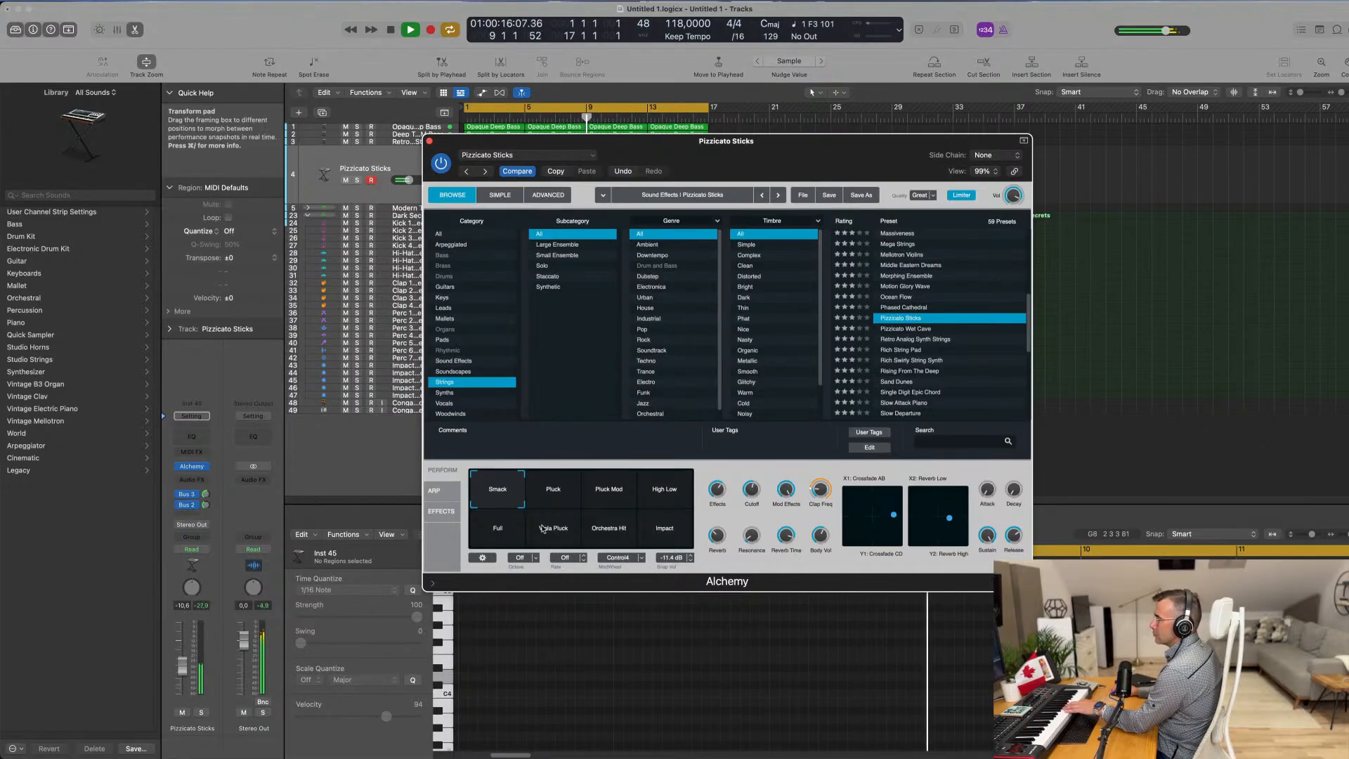
Step: Move the Alchemy window clear of the upper tracks and raise the Pizzicato Sticks track volume to -3.4 dB
{"action": "left_click_drag", "start_coordinate": [566, 146], "coordinate": [901, 270]}
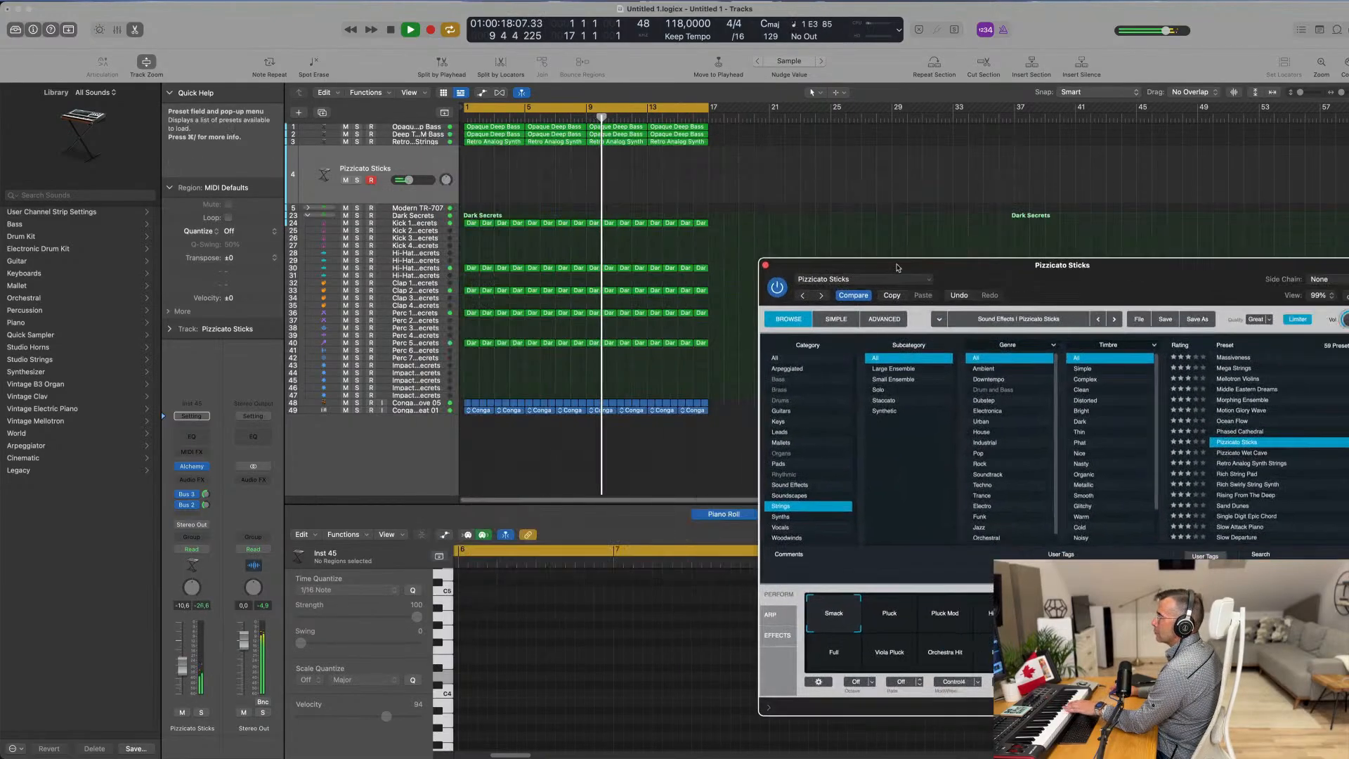
{"action": "left_click_drag", "start_coordinate": [1084, 277], "coordinate": [826, 302]}
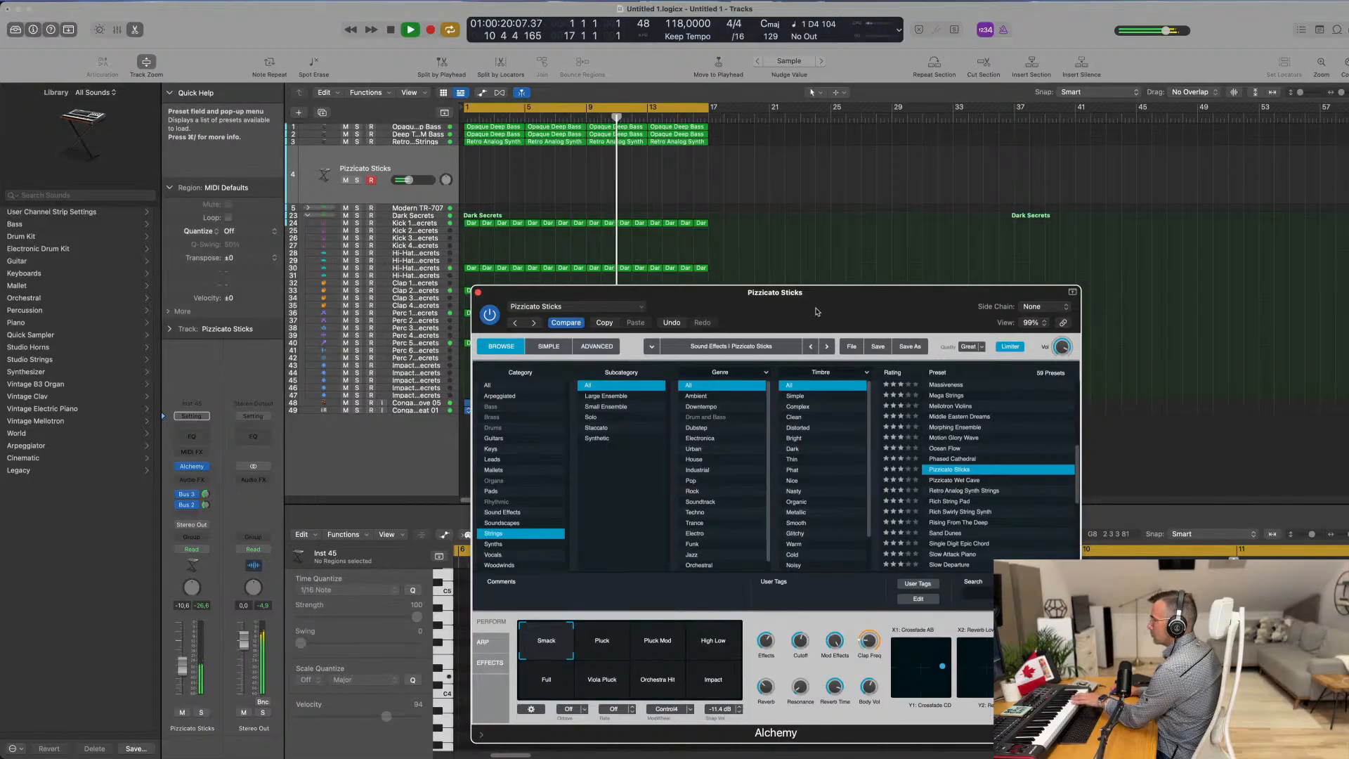
{"action": "left_click", "coordinate": [432, 166]}
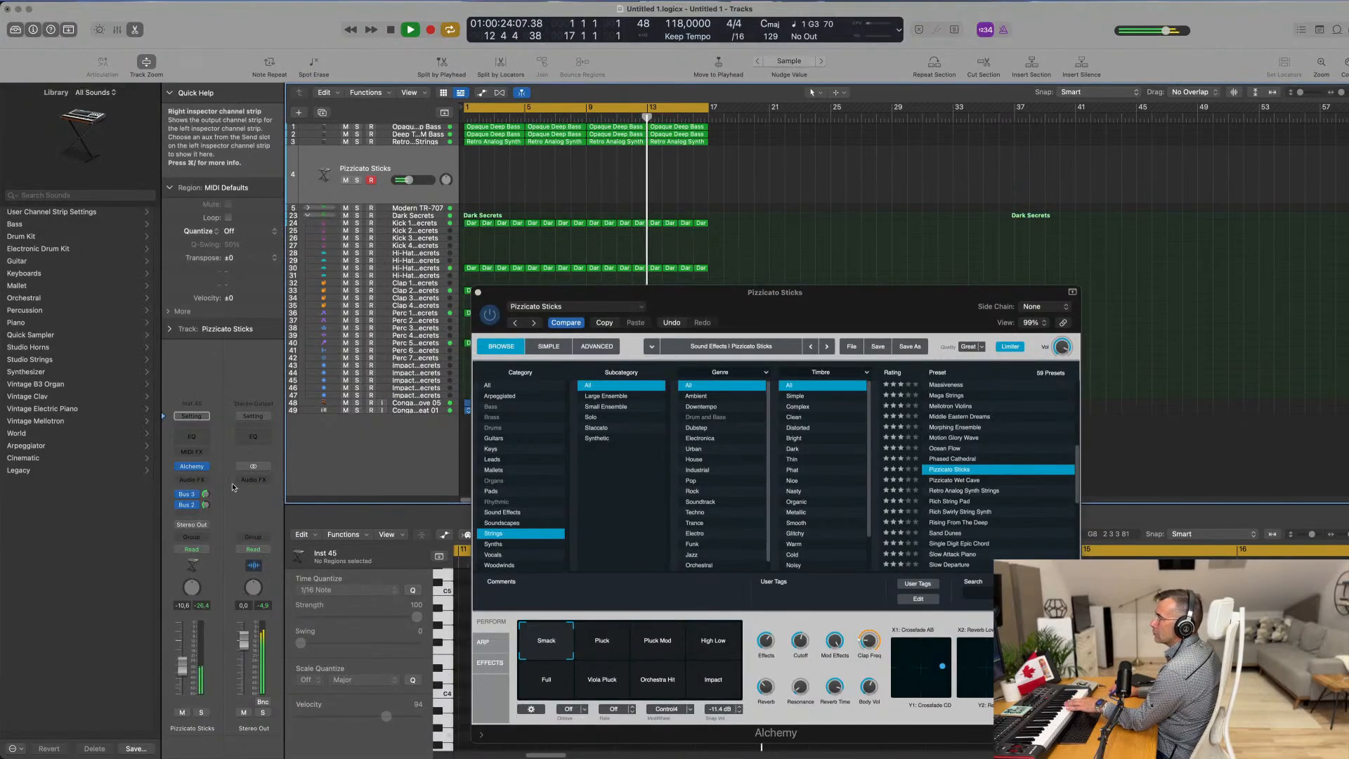
{"action": "left_click", "coordinate": [194, 468]}
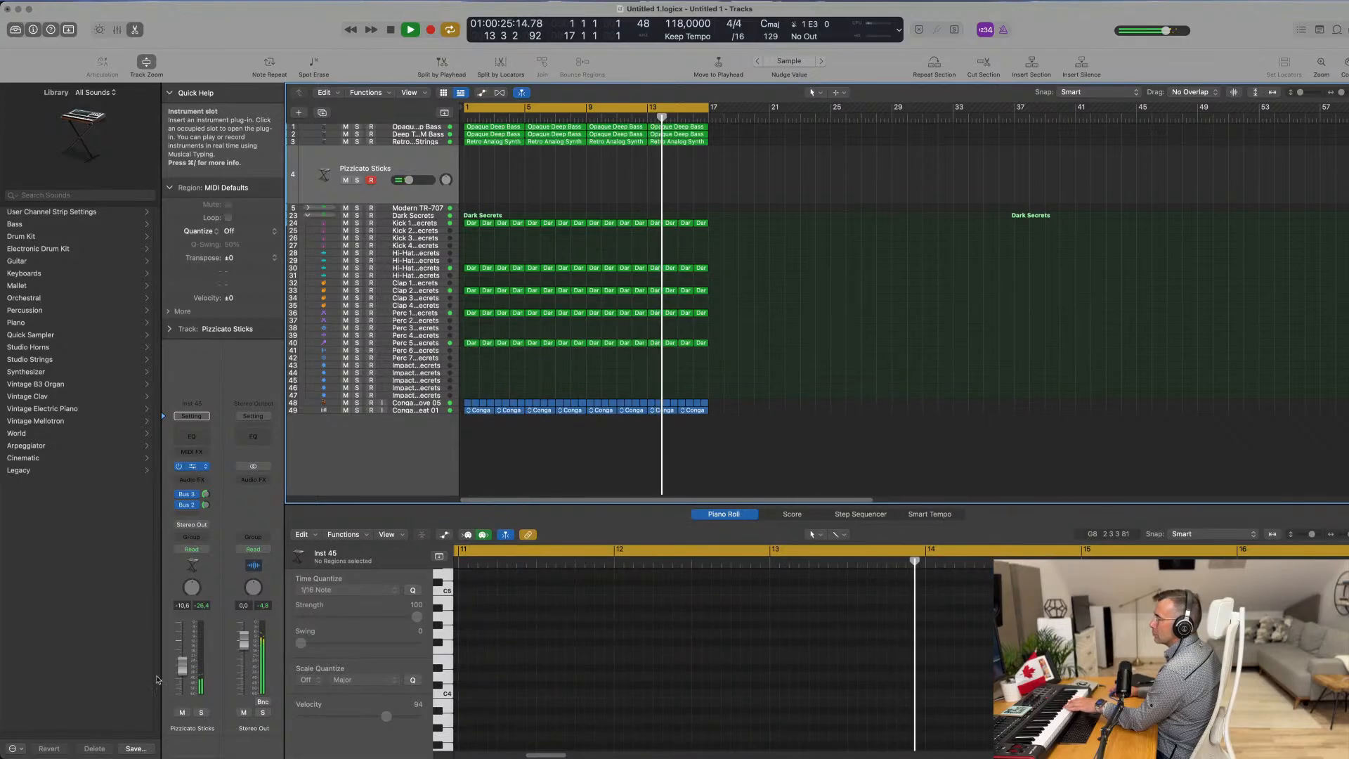
{"action": "left_click", "coordinate": [194, 467]}
{"action": "left_click_drag", "start_coordinate": [184, 654], "coordinate": [188, 641]}
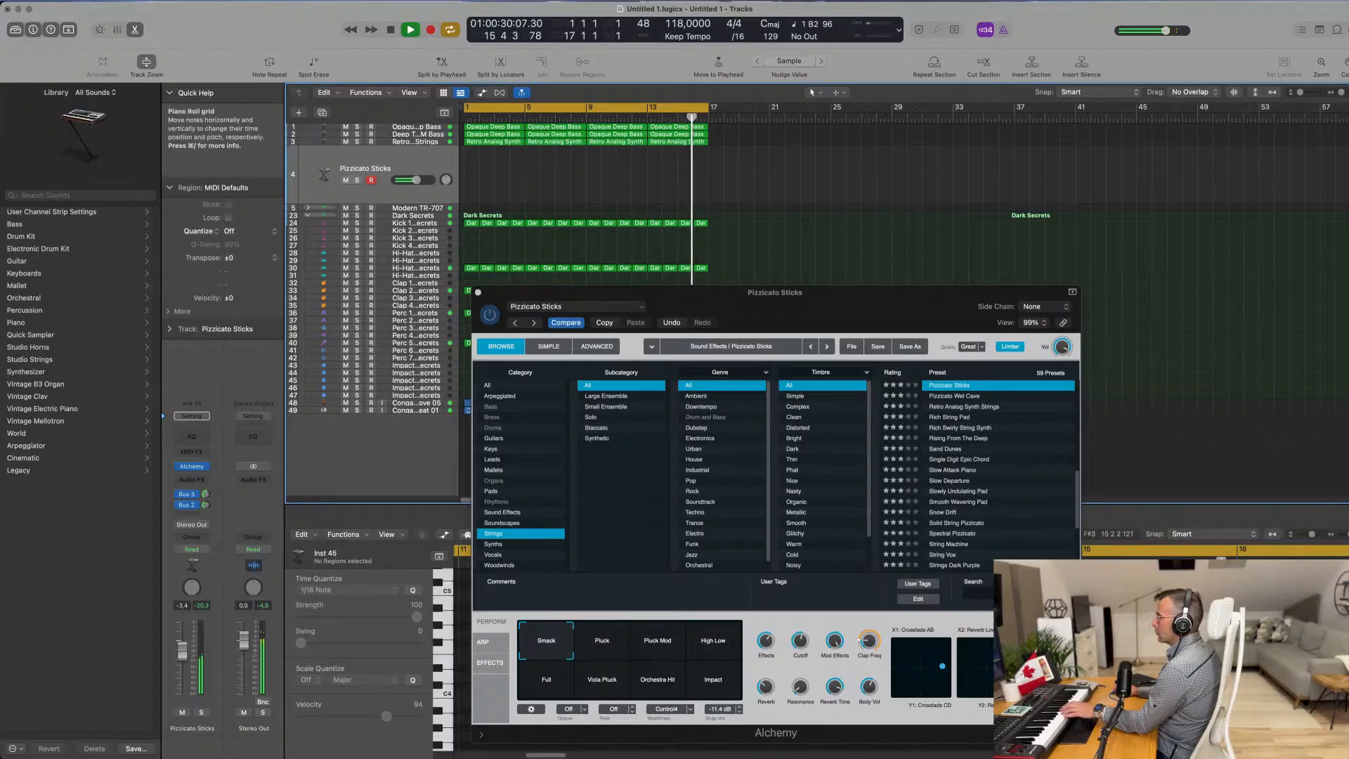
Step: Try the Pluck and Pluck Mod snapshots, and audition the Phased Cathedral and Pizzicato Wet Cave presets
{"action": "left_click", "coordinate": [607, 655]}
{"action": "left_click", "coordinate": [662, 652]}
{"action": "scroll", "coordinate": [999, 430], "scroll_direction": "up", "scroll_amount": 2}
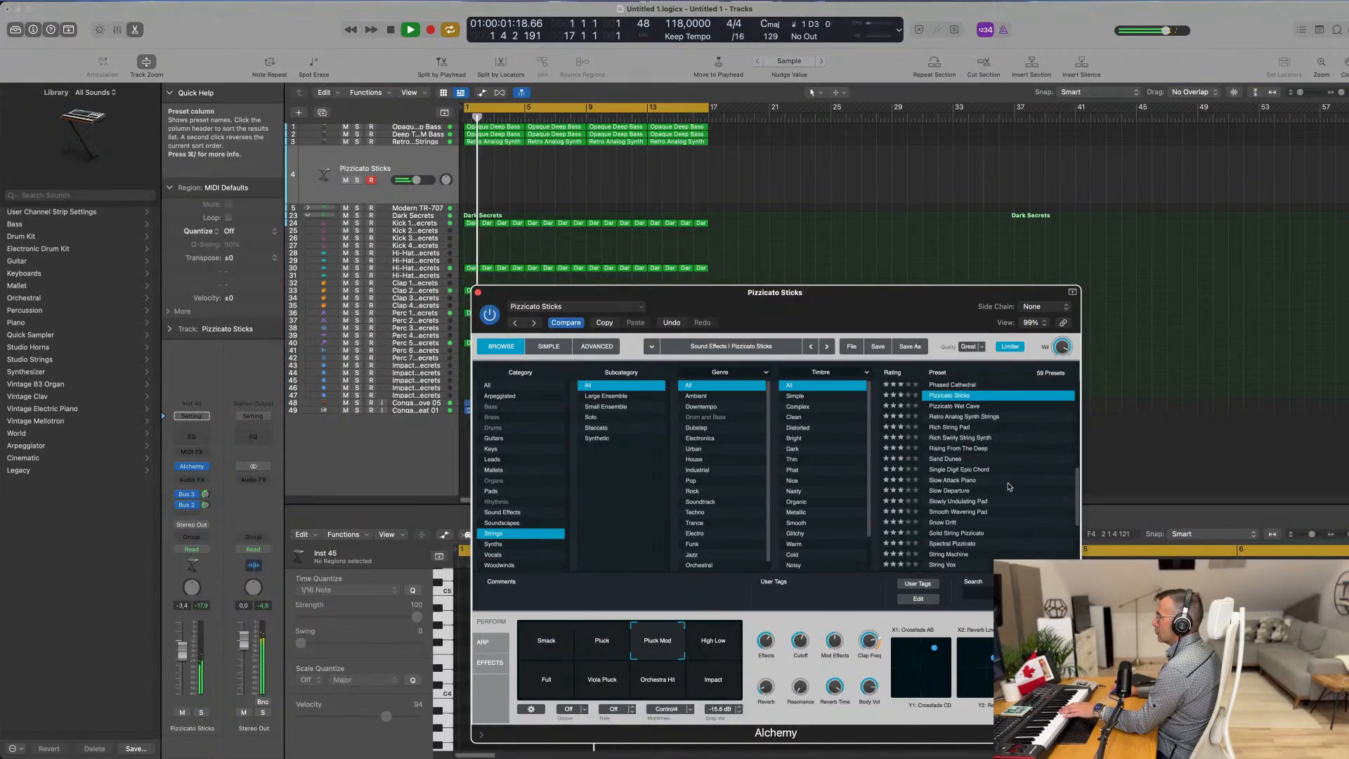
{"action": "left_click", "coordinate": [946, 420]}
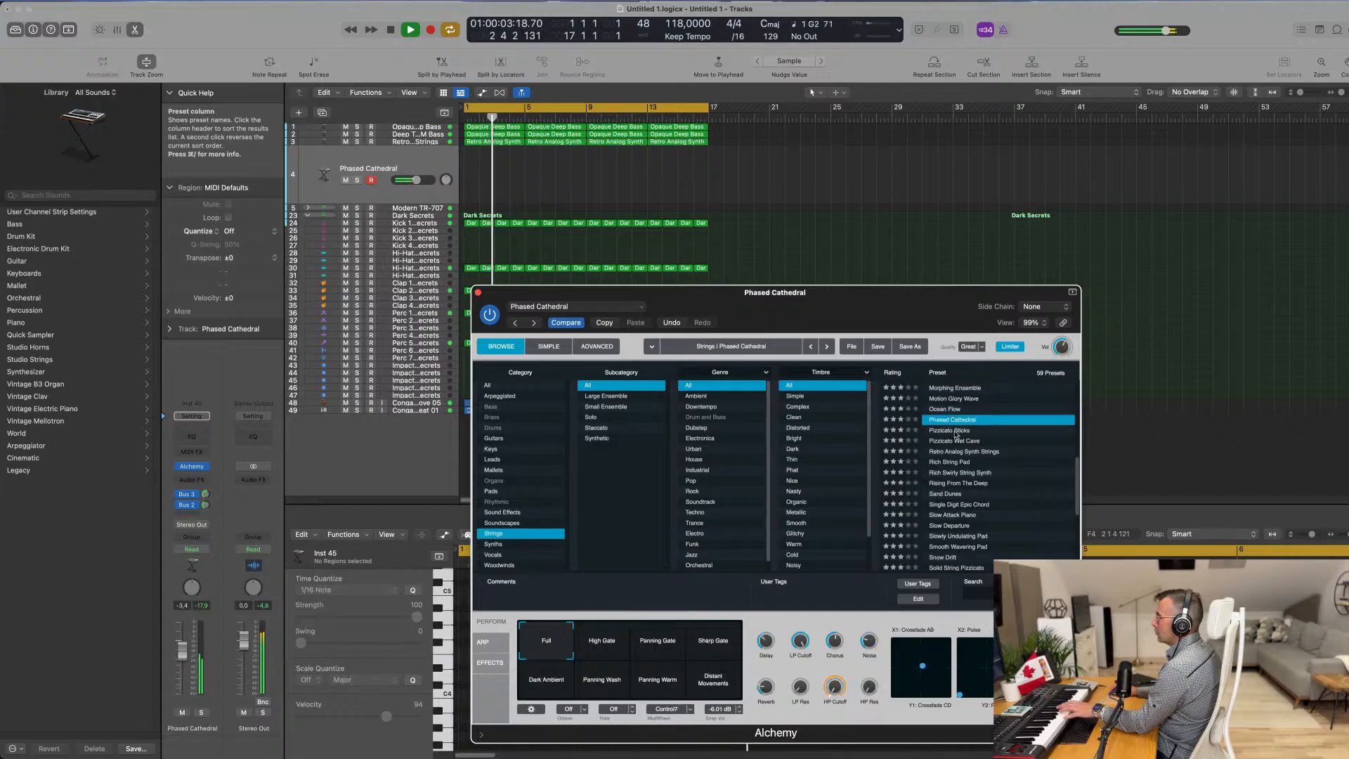
{"action": "left_click", "coordinate": [956, 441]}
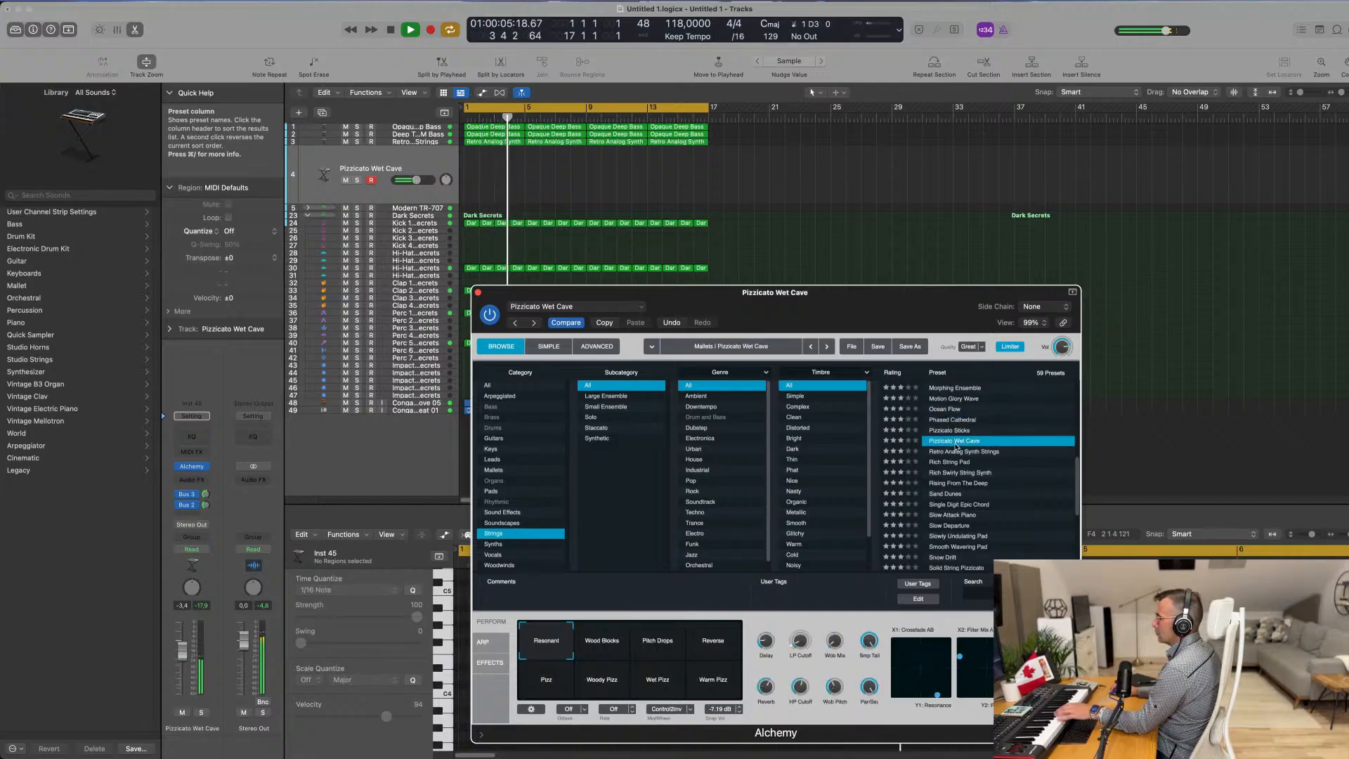
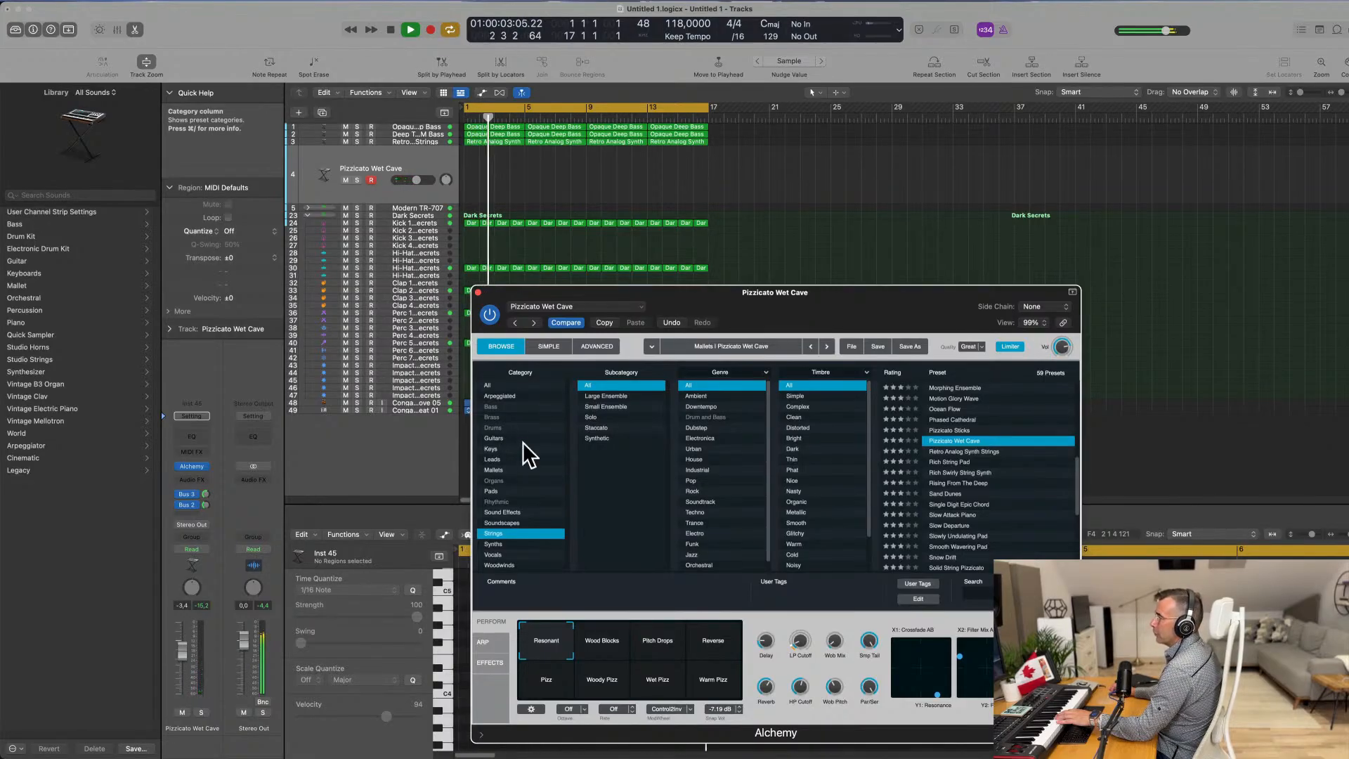
Step: Audition the Chillwave Vibes and Curious Hammers presets from the Keys category
{"action": "left_click", "coordinate": [492, 450]}
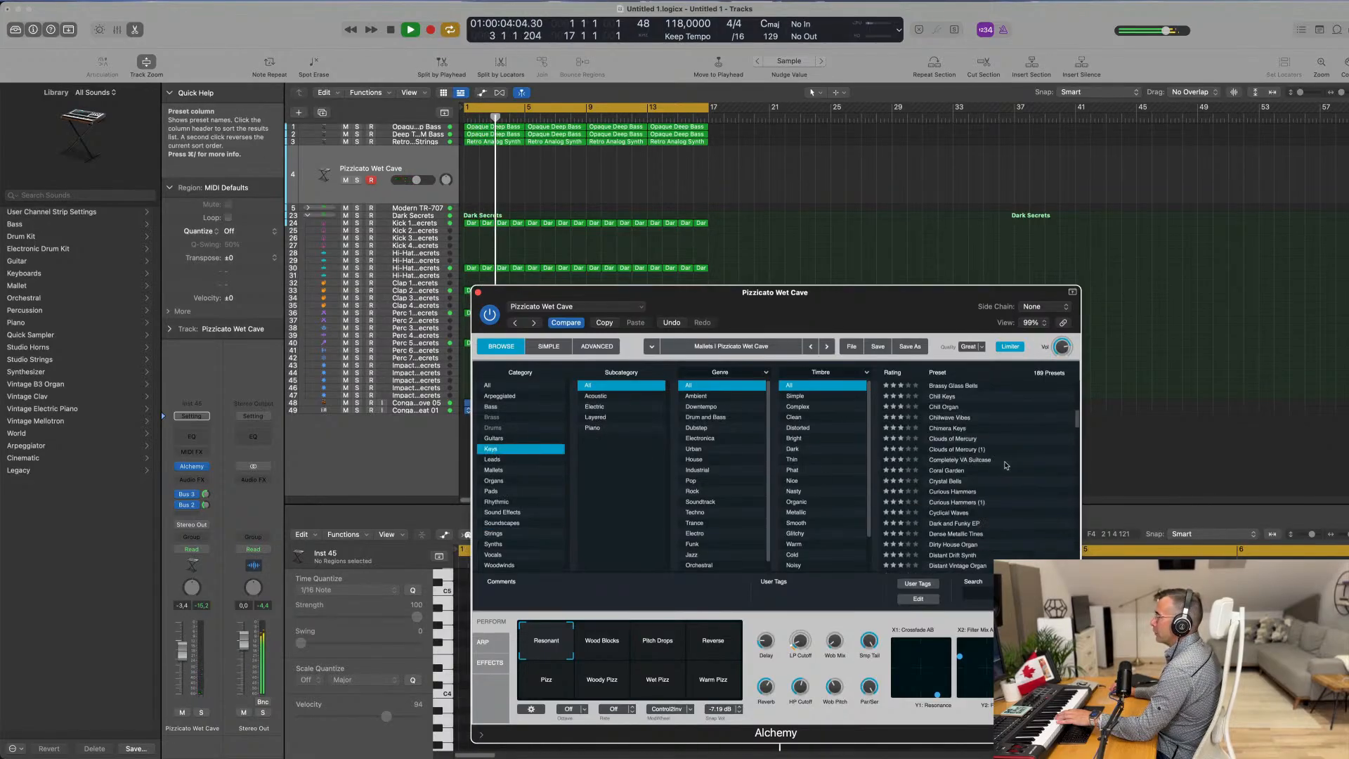
{"action": "left_click", "coordinate": [963, 419]}
{"action": "scroll", "coordinate": [996, 506], "scroll_direction": "down", "scroll_amount": 1}
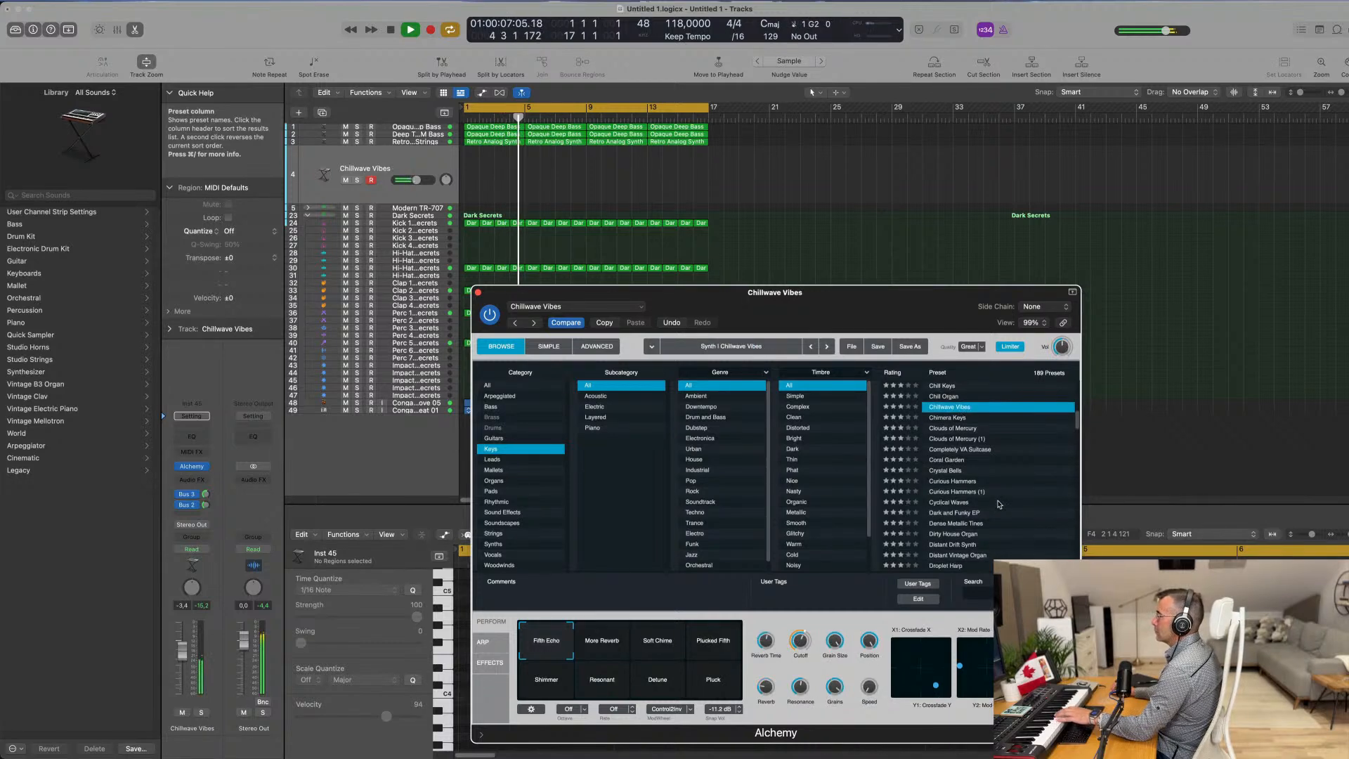
{"action": "left_click", "coordinate": [971, 482]}
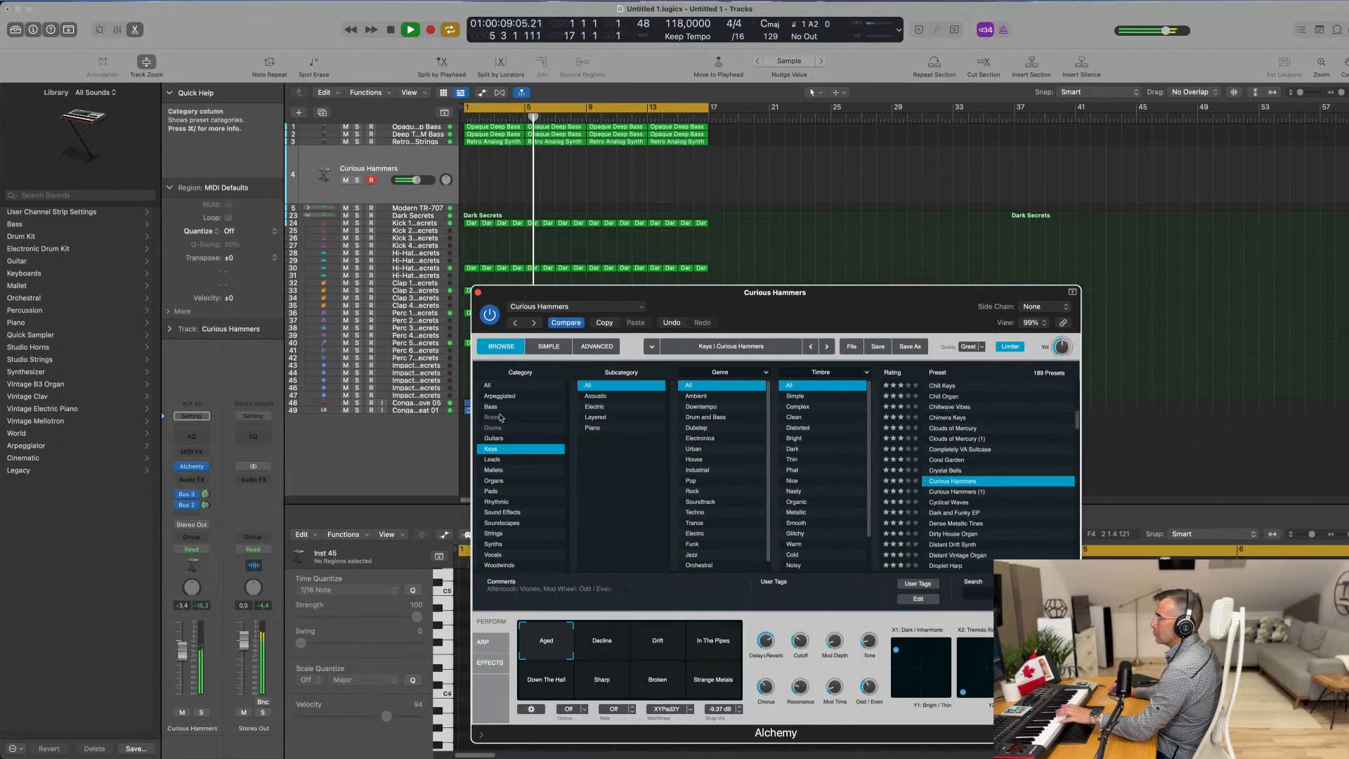
Step: Filter the Alchemy presets to the Plucked subcategory across all categories
{"action": "left_click", "coordinate": [493, 386]}
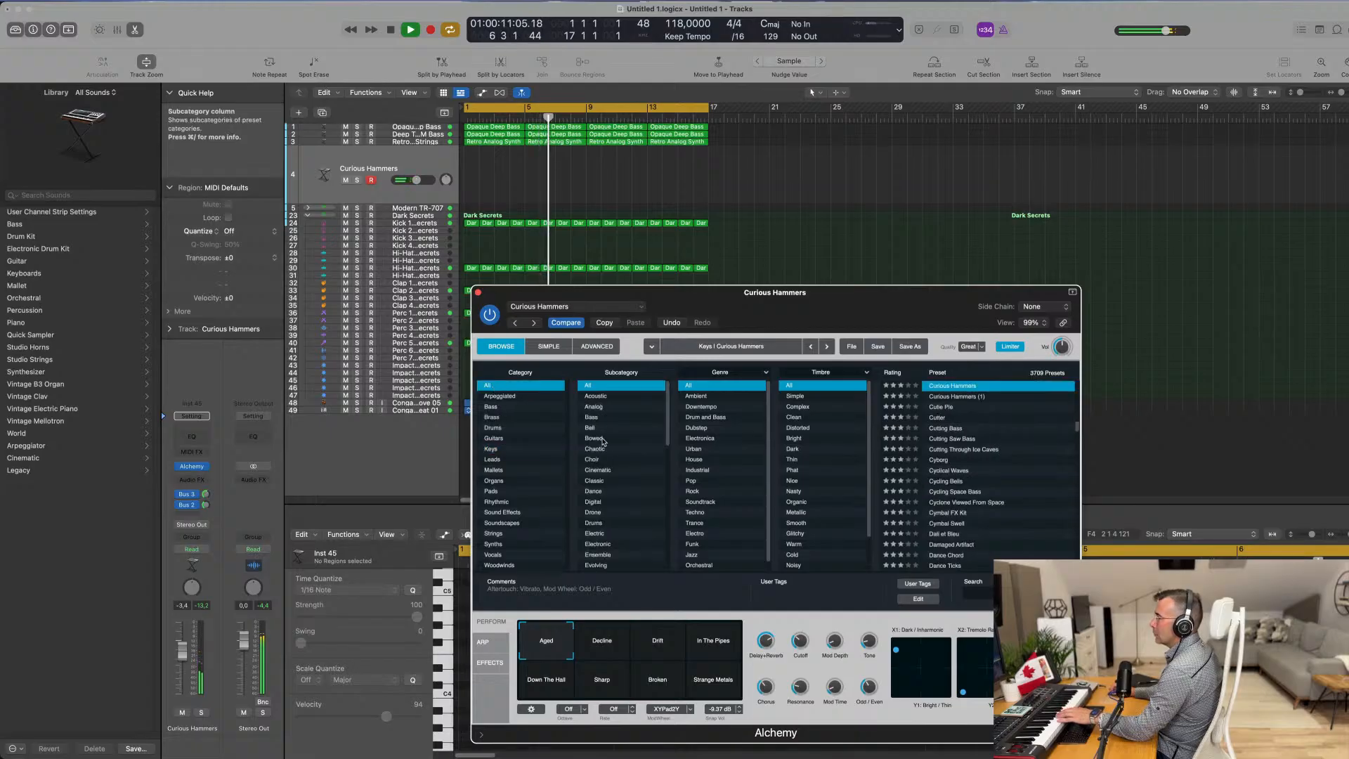
{"action": "scroll", "coordinate": [622, 447], "scroll_direction": "down", "scroll_amount": 5}
{"action": "scroll", "coordinate": [622, 446], "scroll_direction": "down", "scroll_amount": 3}
{"action": "scroll", "coordinate": [622, 446], "scroll_direction": "down", "scroll_amount": 4}
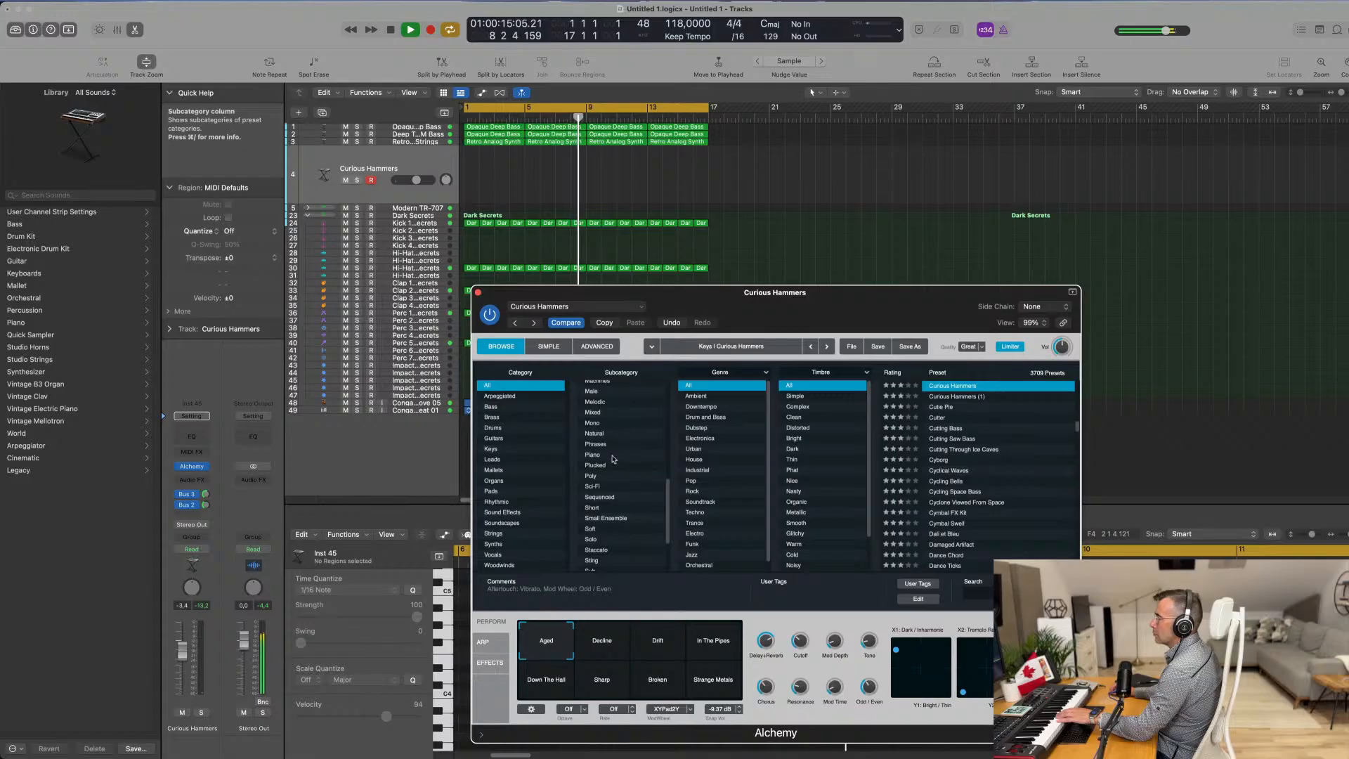
{"action": "left_click", "coordinate": [617, 465]}
{"action": "scroll", "coordinate": [963, 445], "scroll_direction": "down", "scroll_amount": 2}
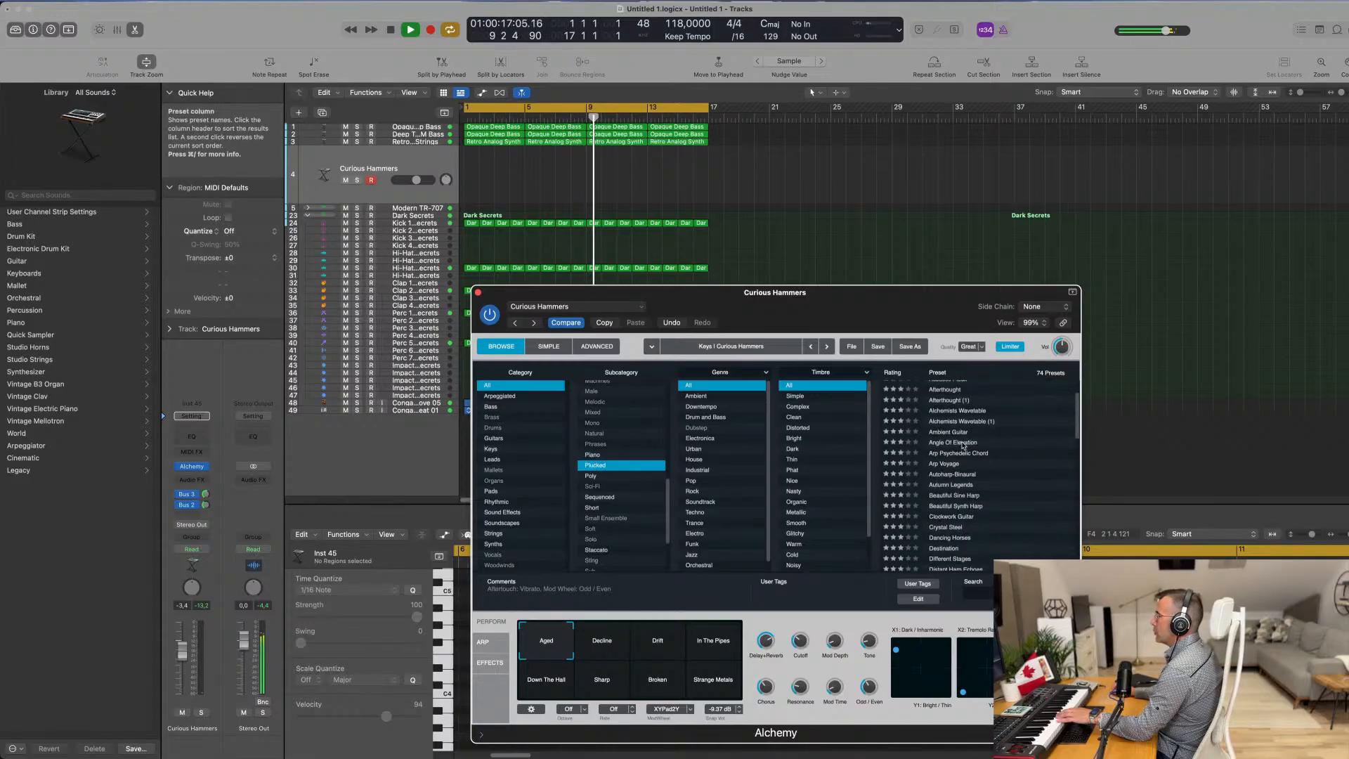
Step: Audition the Autoharp-Binaural and Beautiful Sine Harp presets while lowering the track volume to about -9.6 dB
{"action": "left_click", "coordinate": [964, 476]}
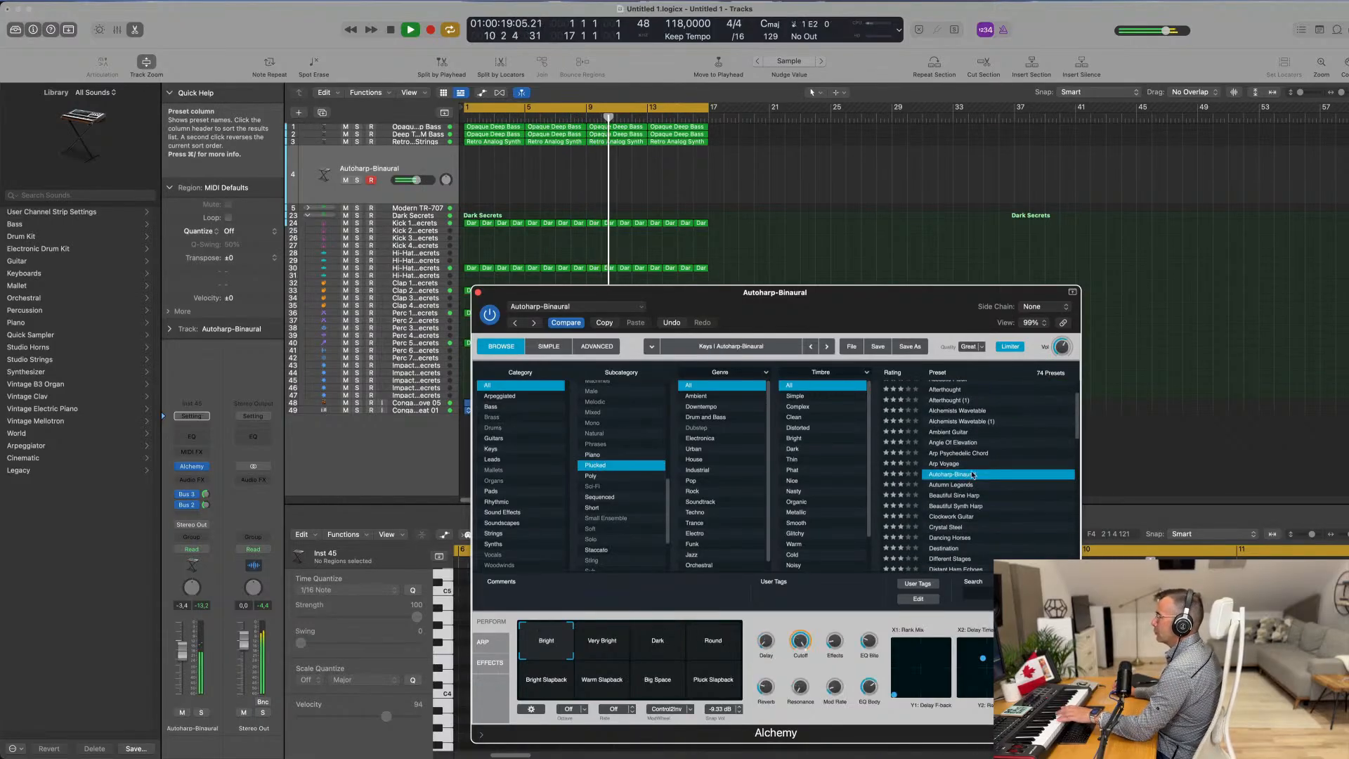
{"action": "left_click_drag", "start_coordinate": [416, 180], "coordinate": [412, 179]}
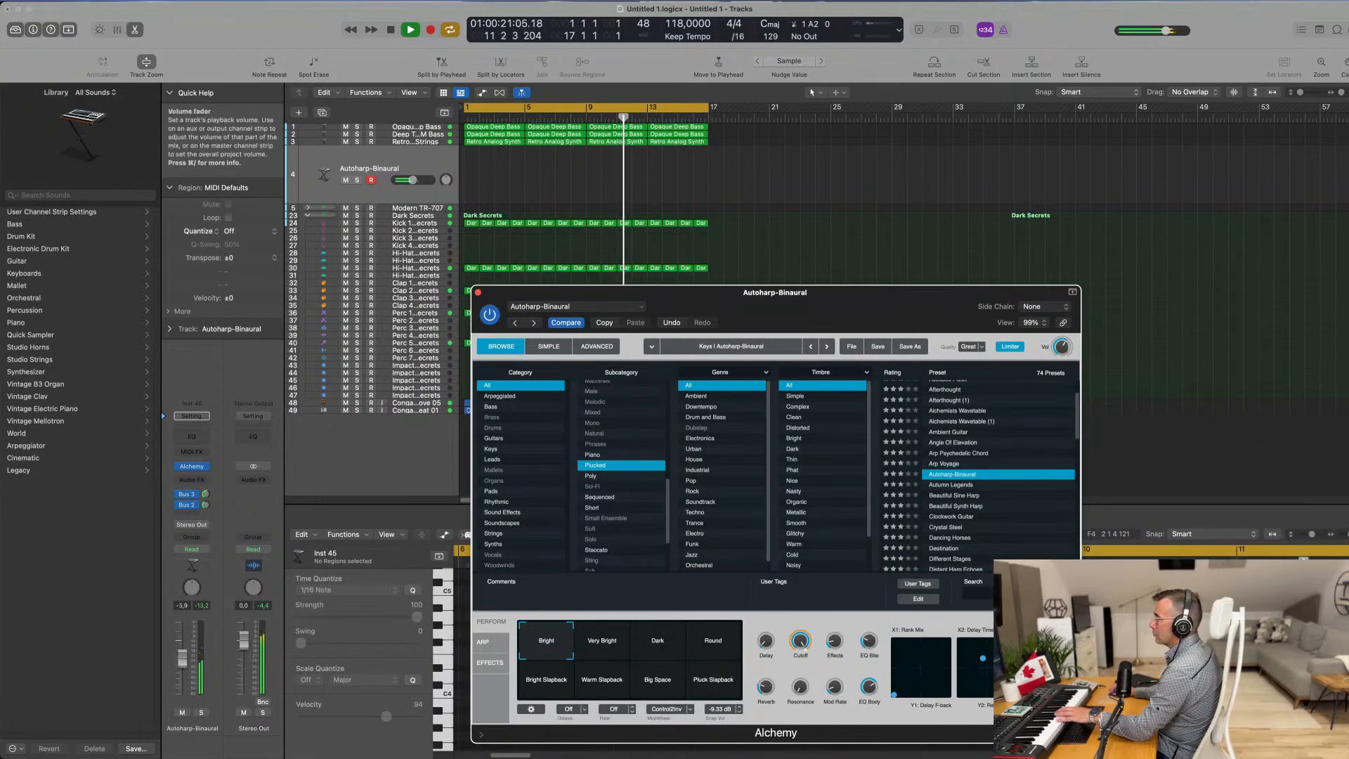
{"action": "left_click", "coordinate": [955, 495]}
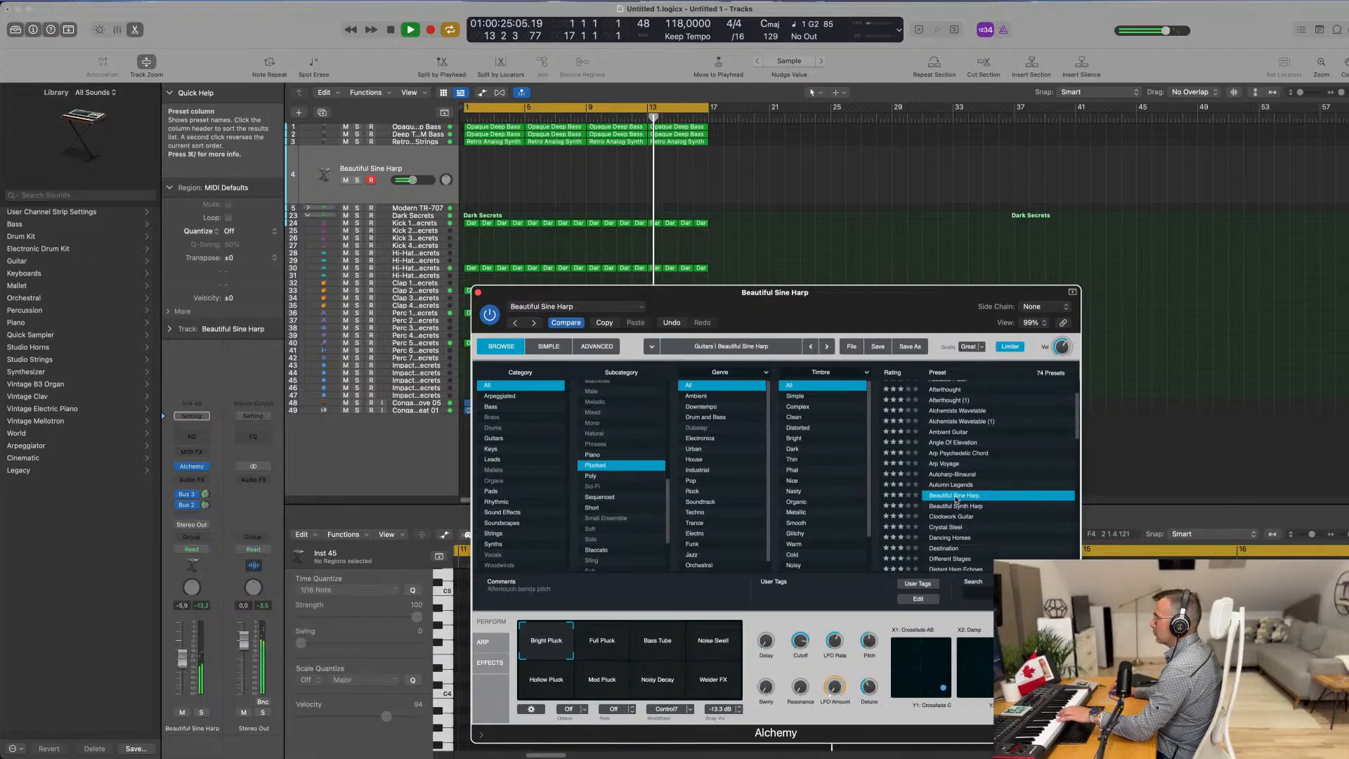
{"action": "left_click_drag", "start_coordinate": [413, 180], "coordinate": [407, 179]}
Step: Load the Dancing Horses preset and try its String Pluck, Resonant, Bright, Wobbly and Grainy snapshots
{"action": "left_click", "coordinate": [950, 538]}
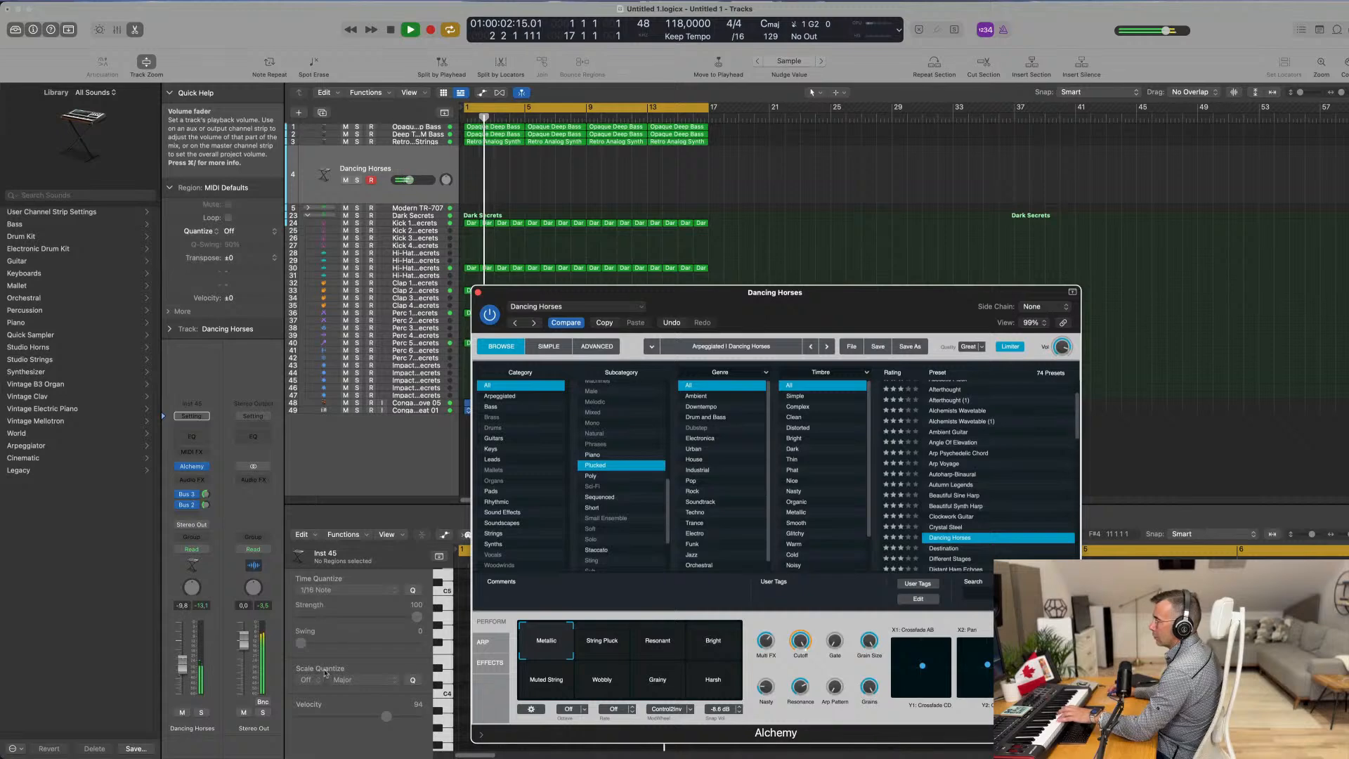
{"action": "left_click", "coordinate": [604, 648]}
{"action": "left_click", "coordinate": [652, 650]}
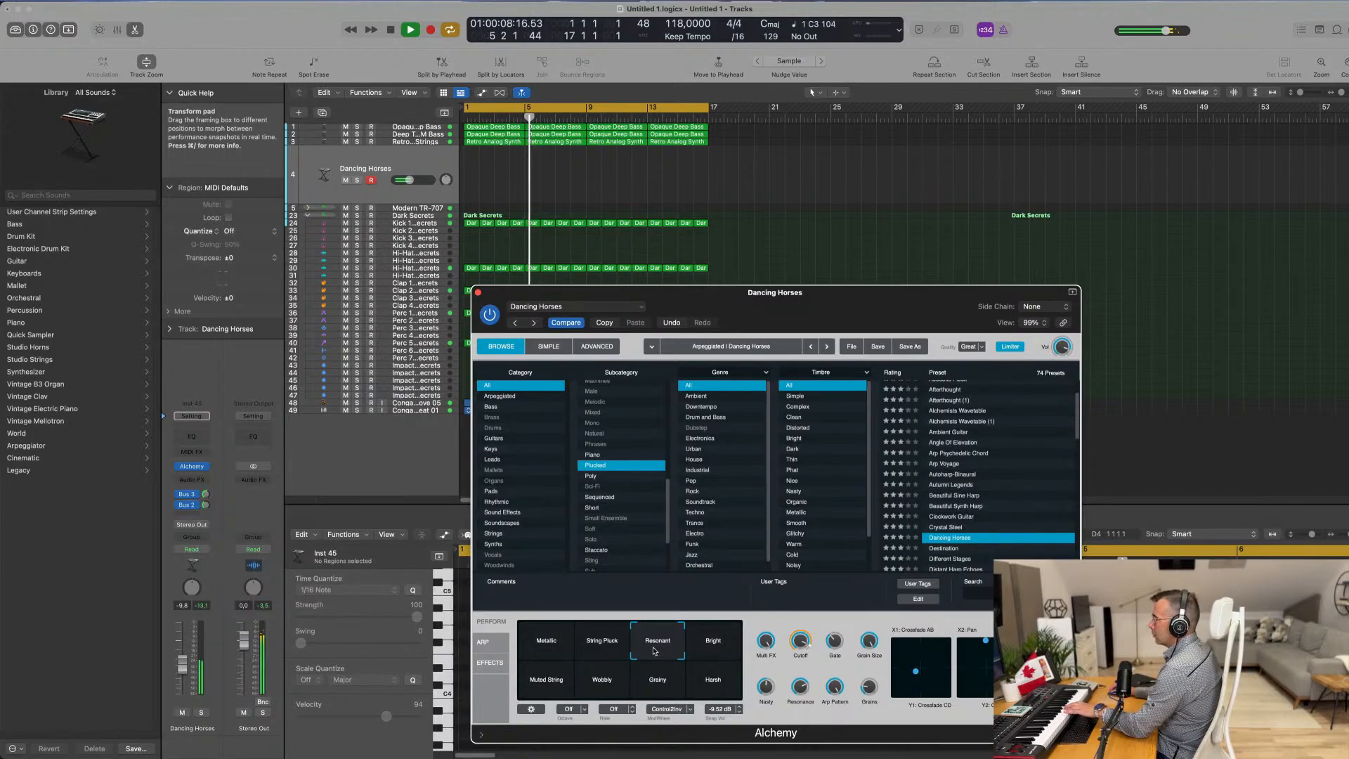
{"action": "left_click", "coordinate": [708, 654]}
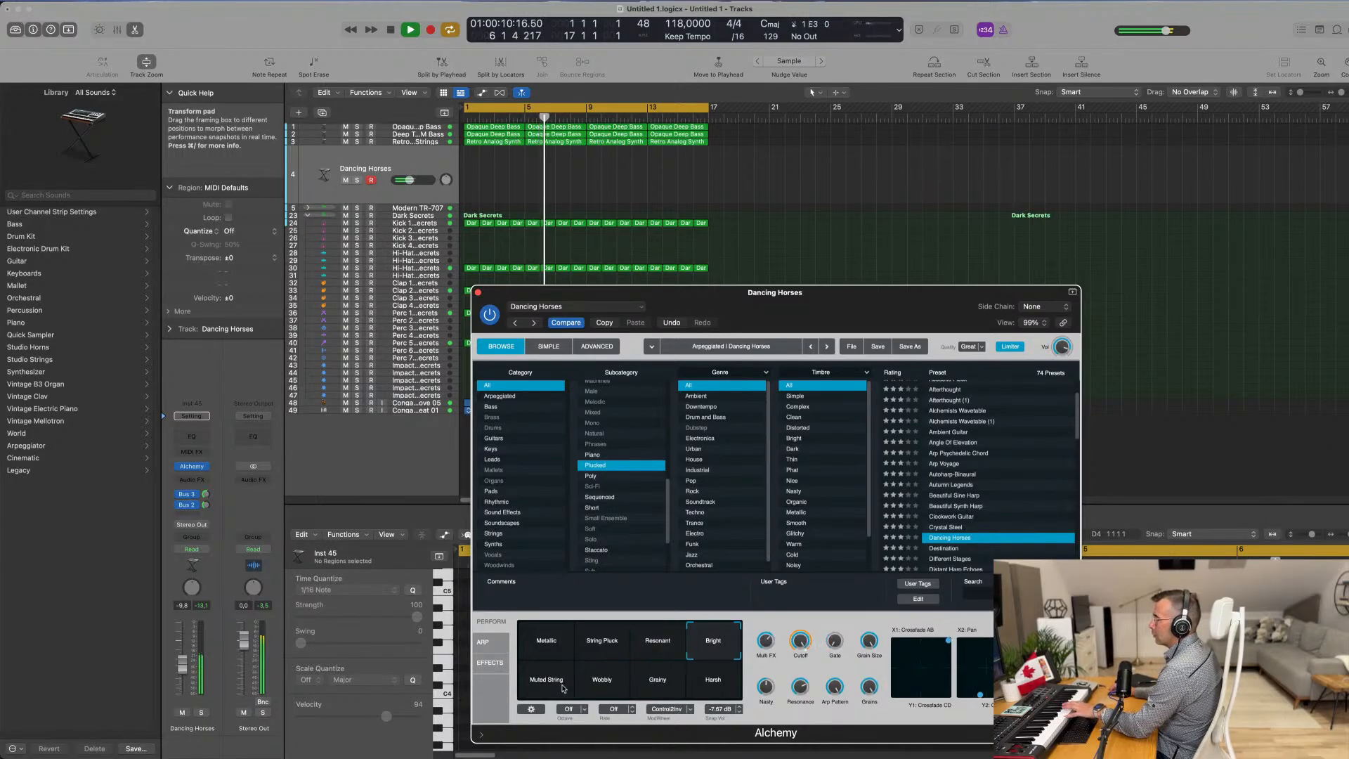
{"action": "left_click", "coordinate": [602, 689]}
{"action": "left_click", "coordinate": [659, 681]}
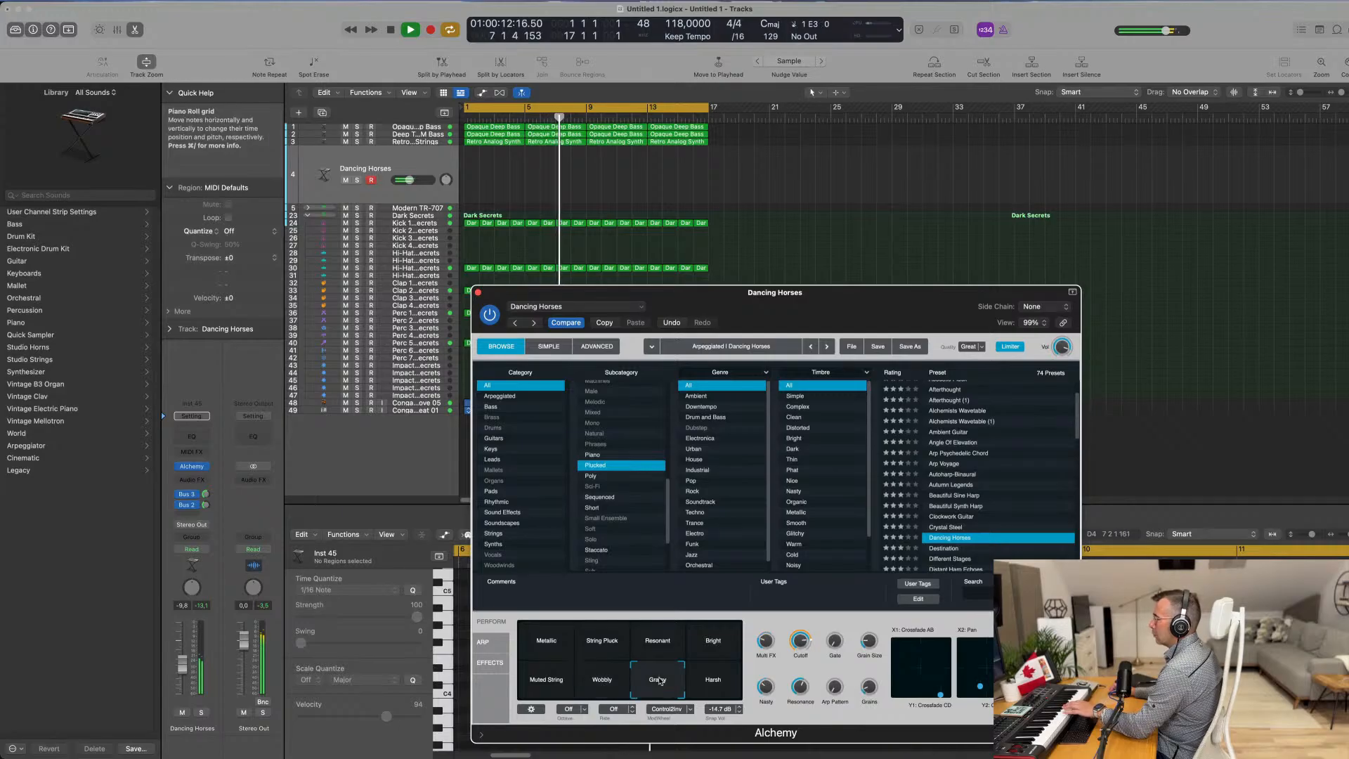
Step: Load the Destination preset and shift the Alchemy window farther away from the track headers
{"action": "scroll", "coordinate": [1033, 442], "scroll_direction": "down", "scroll_amount": 3}
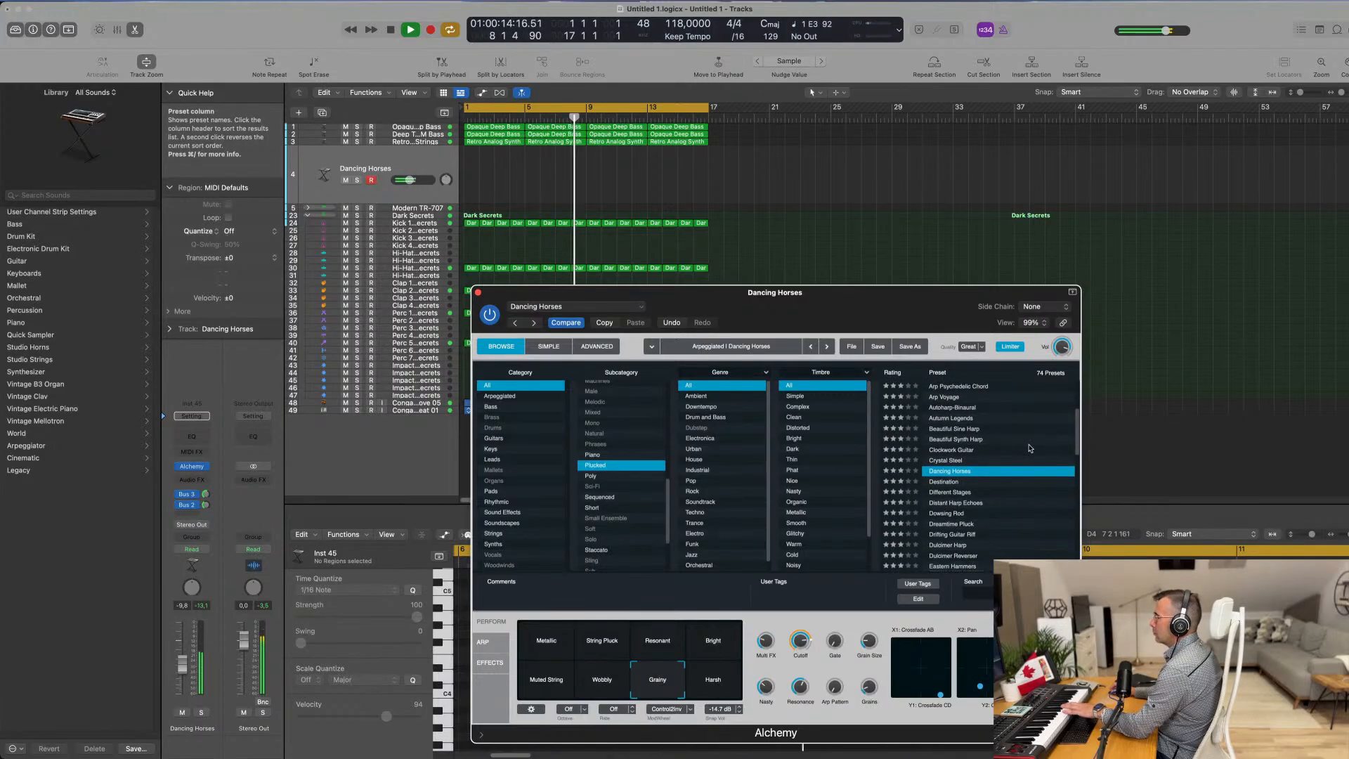
{"action": "left_click", "coordinate": [926, 484]}
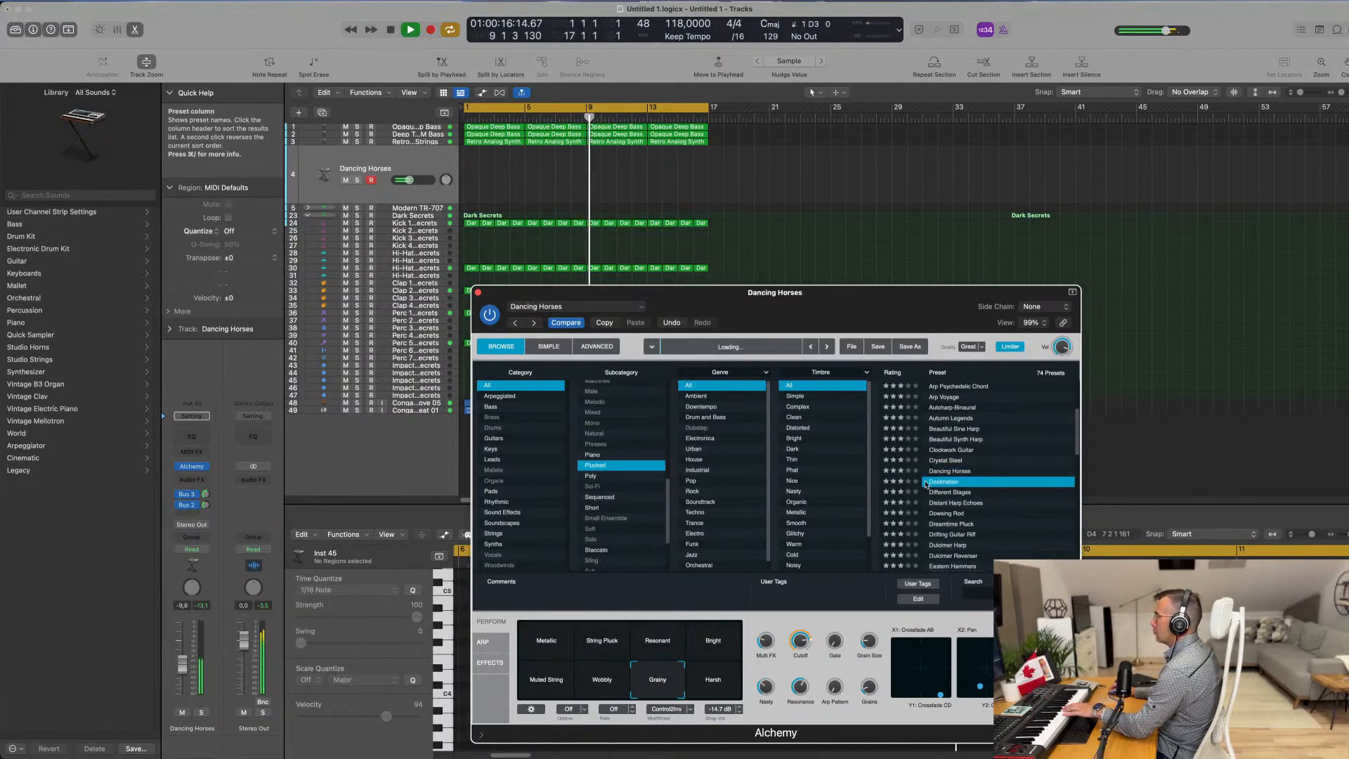
{"action": "left_click_drag", "start_coordinate": [870, 300], "coordinate": [936, 253]}
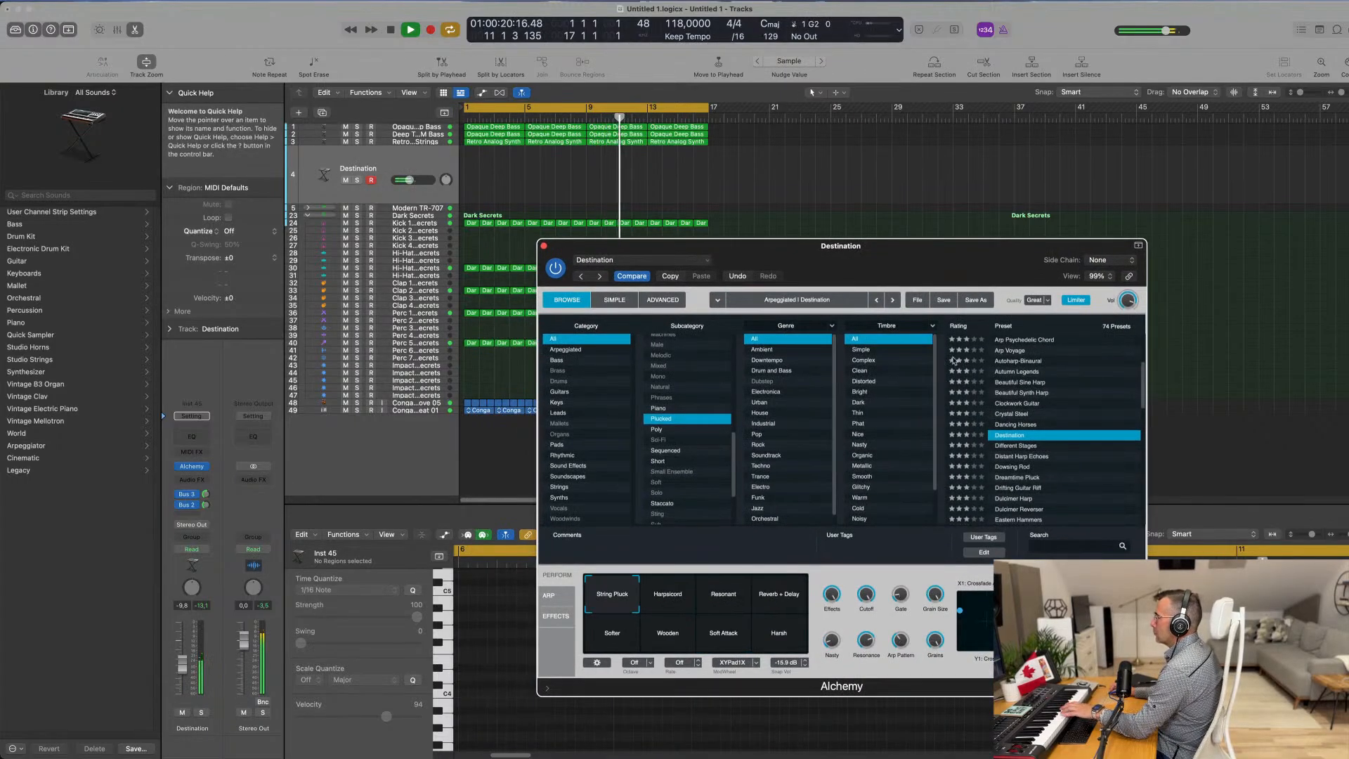
Step: Load the Different Stages preset and compare its Thinner and String Arp snapshots
{"action": "left_click", "coordinate": [1029, 446]}
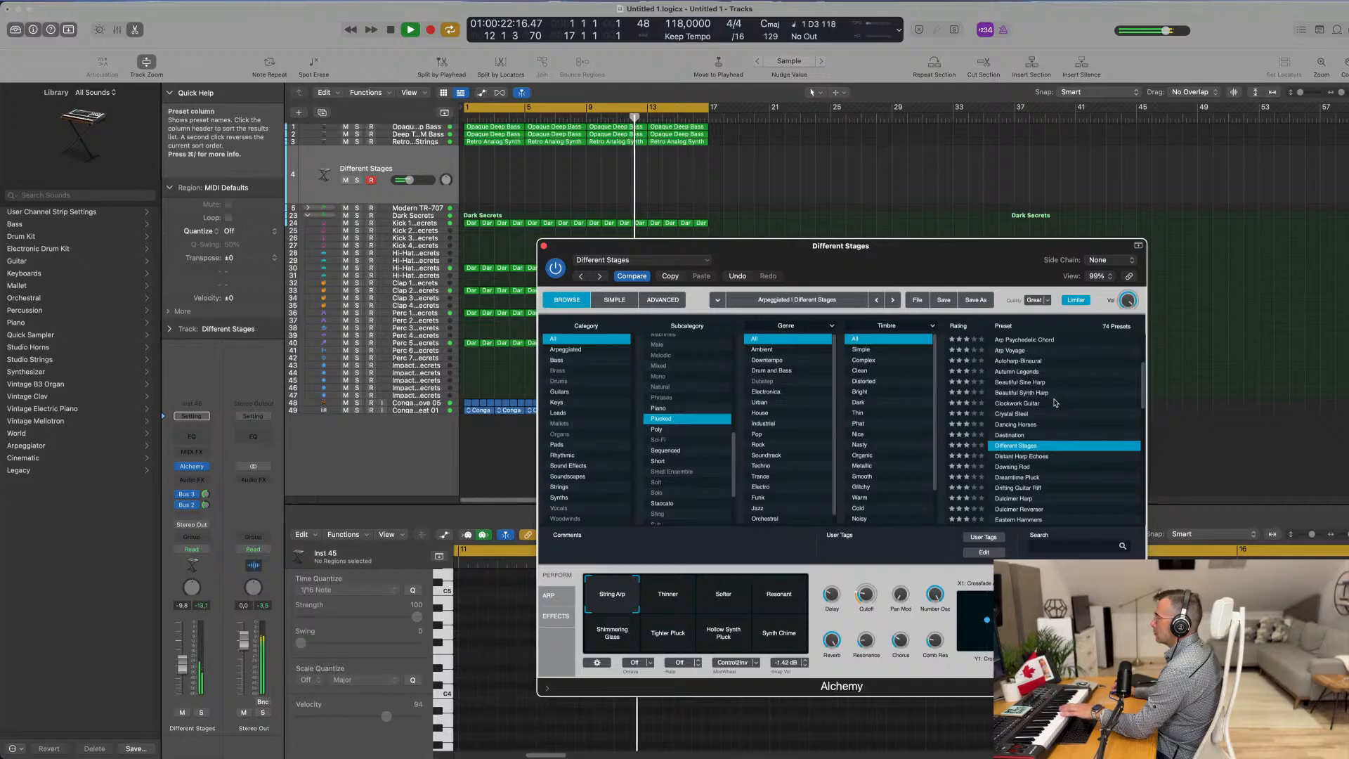
{"action": "left_click", "coordinate": [685, 606]}
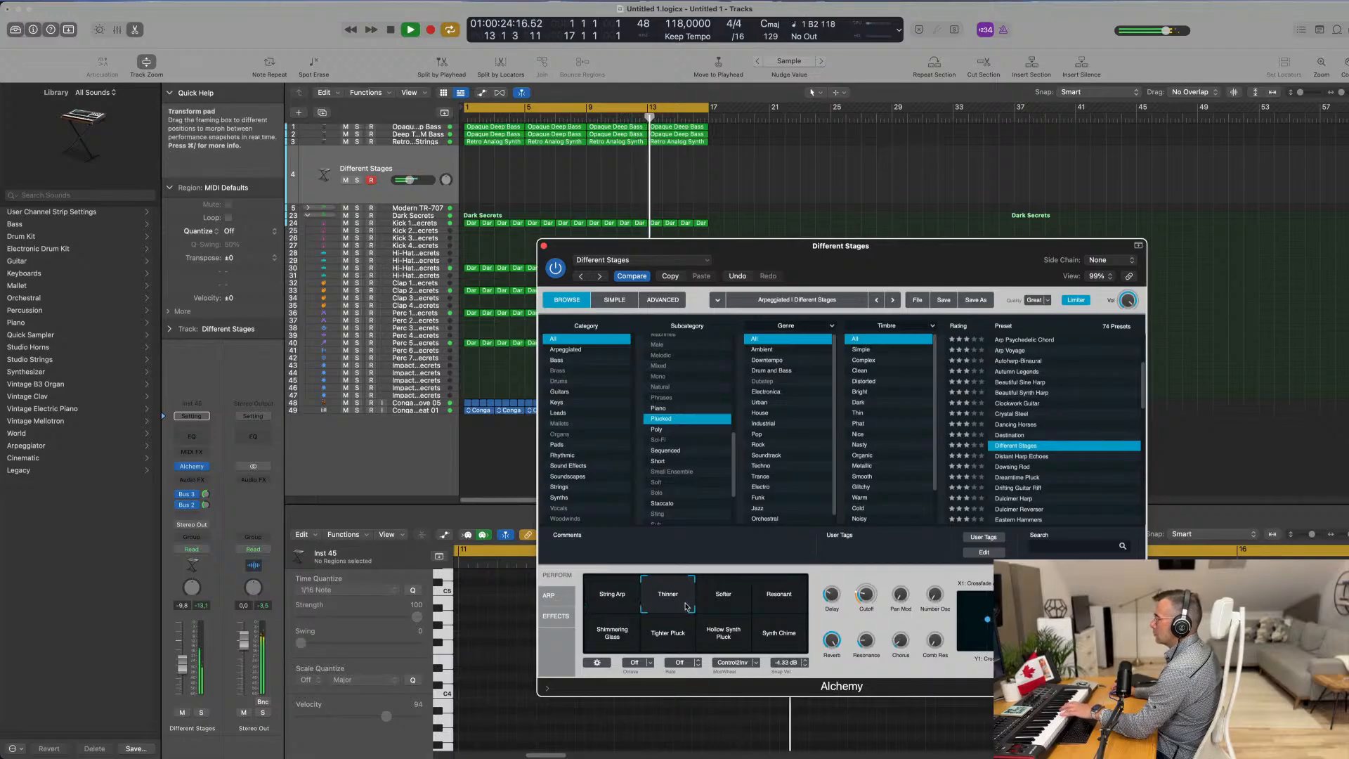
{"action": "left_click", "coordinate": [627, 601]}
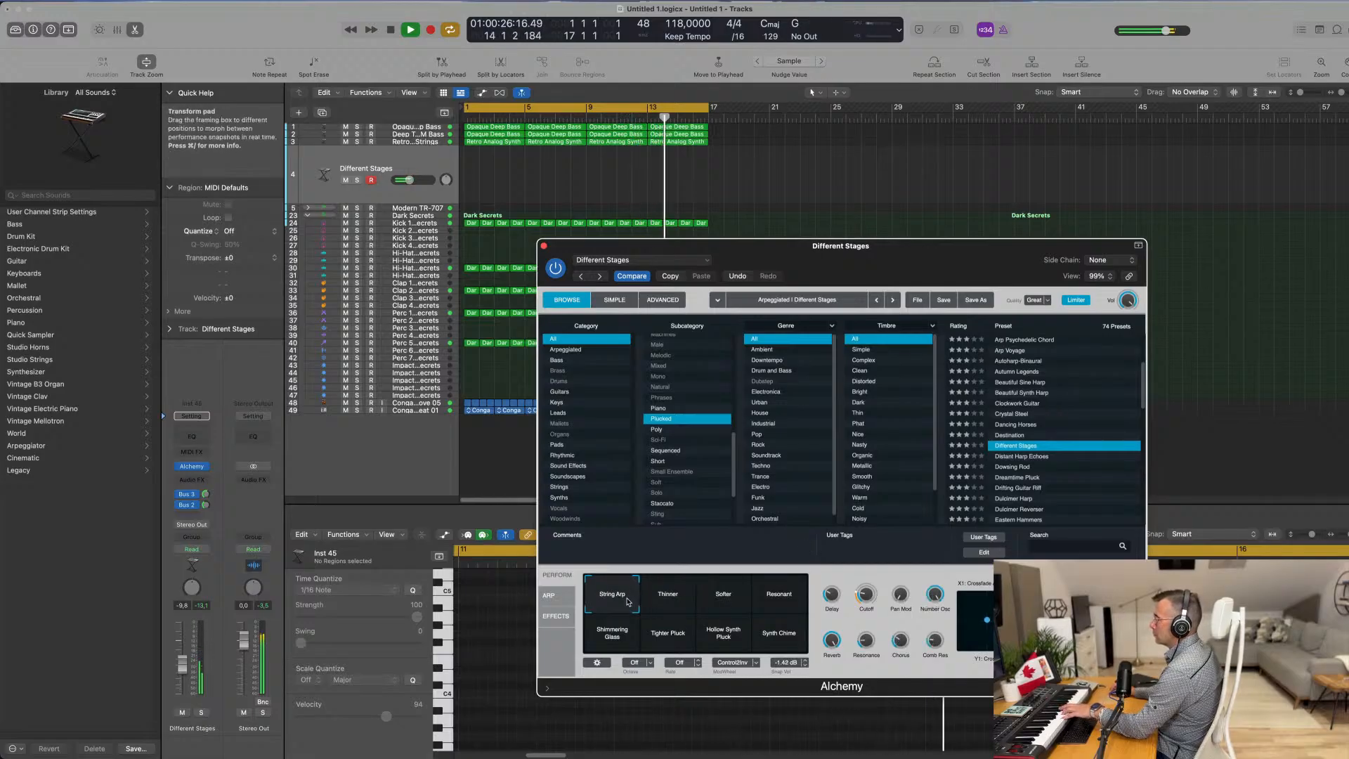
Step: Audition the Dowsing Rod preset and load Dreamtime Pluck on the track
{"action": "left_click", "coordinate": [1009, 469]}
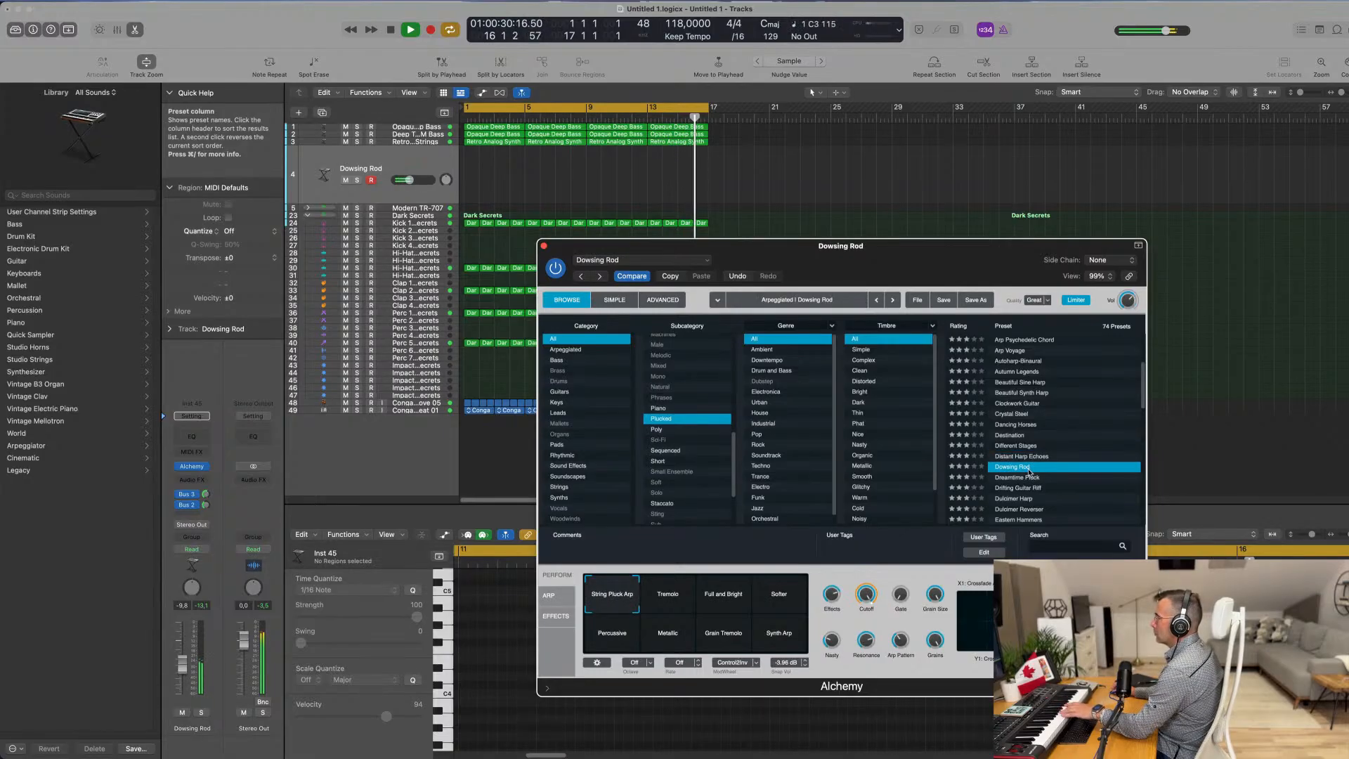
{"action": "left_click", "coordinate": [1020, 481]}
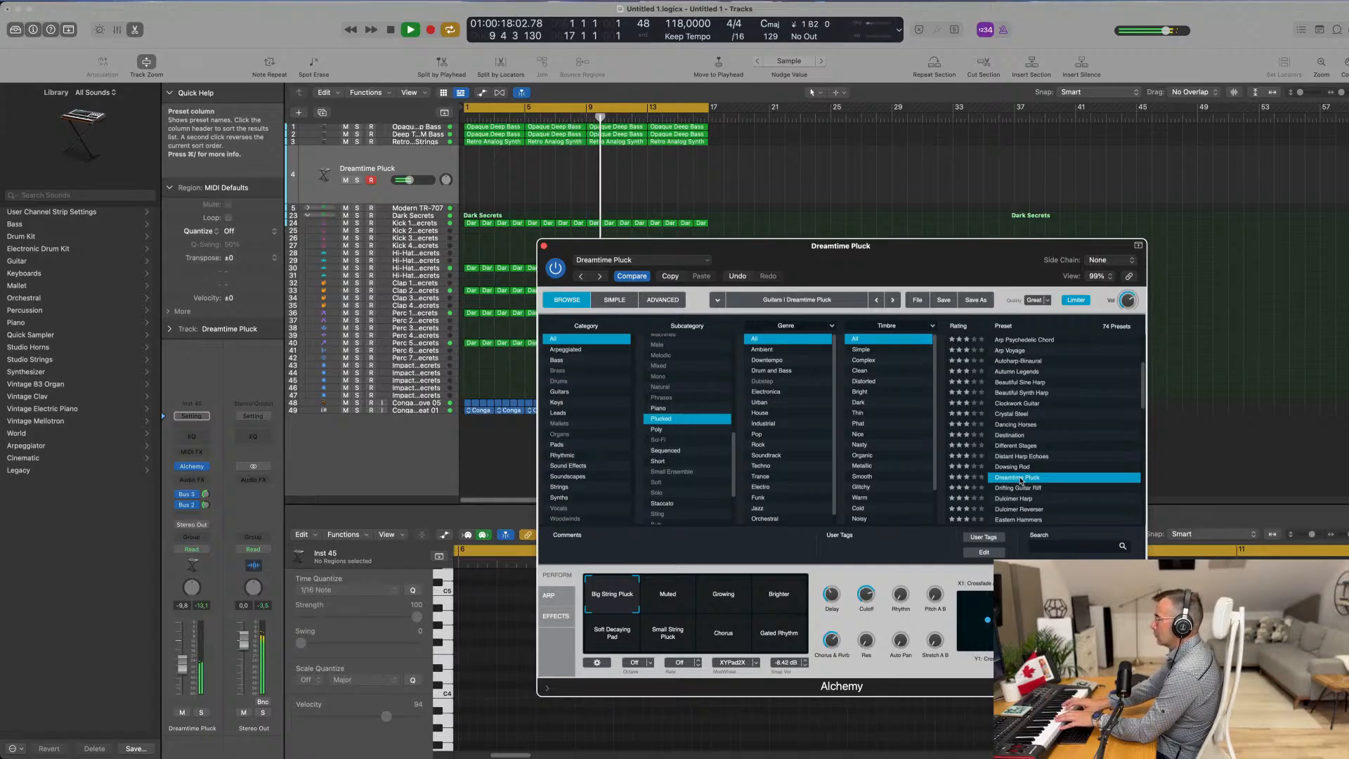
Step: Compare Dreamtime Pluck's Muted, Growing and Brighter snapshots, keep Brighter, and set the track volume to about -8.6 dB
{"action": "left_click", "coordinate": [680, 595]}
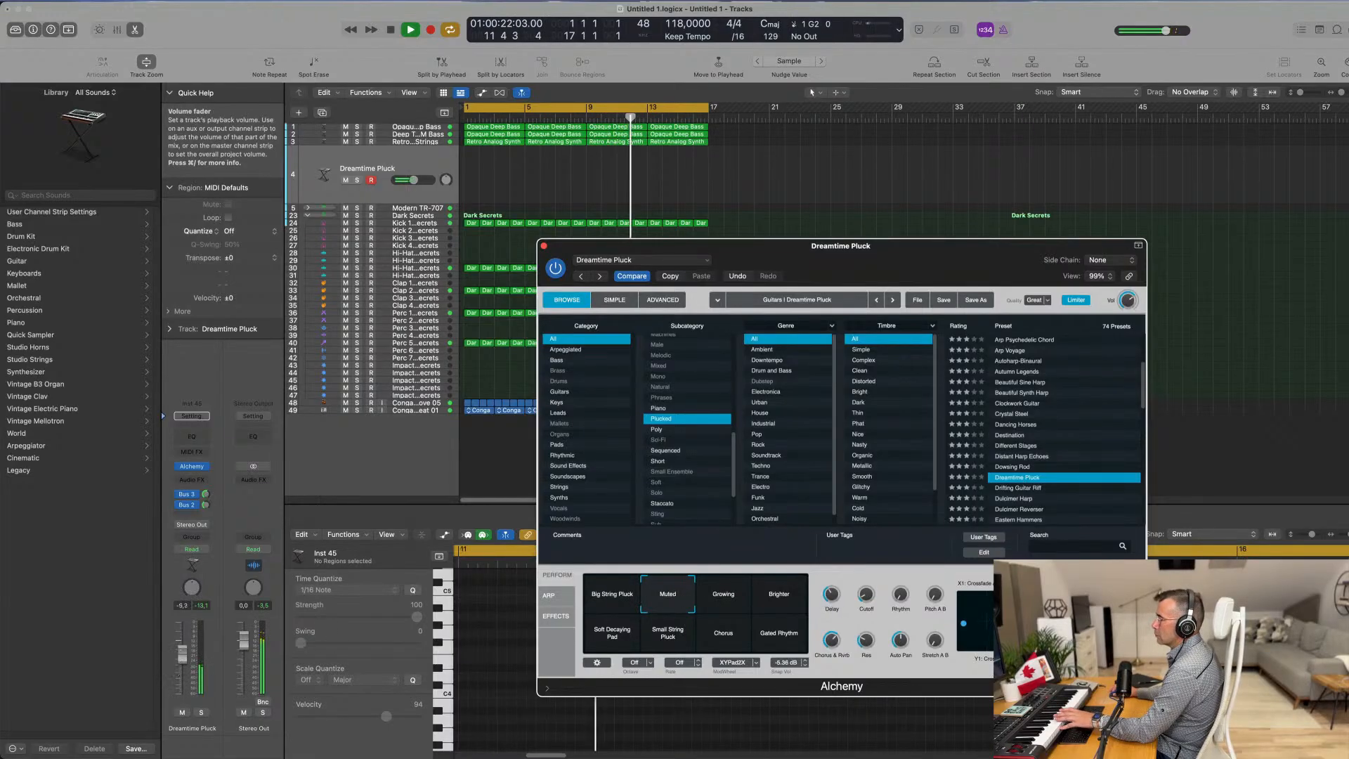
{"action": "left_click_drag", "start_coordinate": [181, 664], "coordinate": [183, 650]}
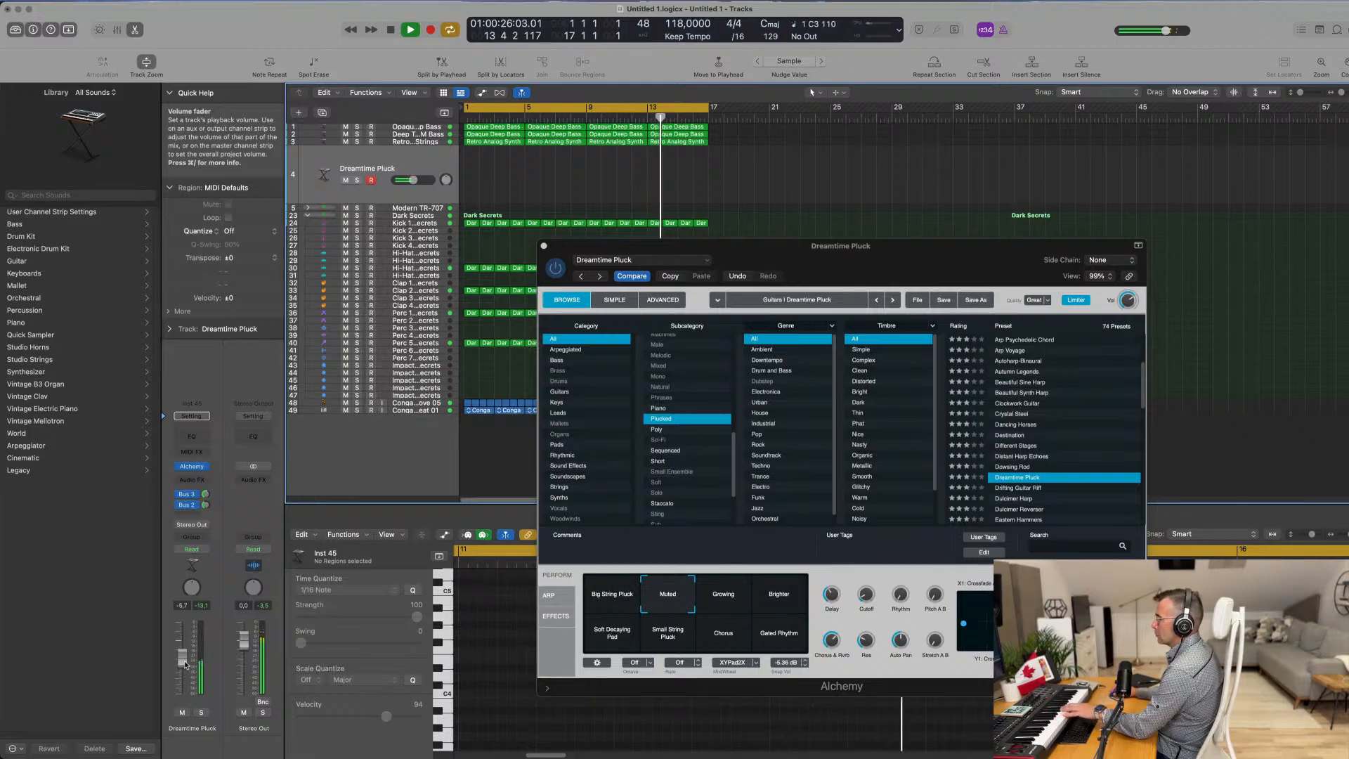
{"action": "left_click", "coordinate": [726, 602]}
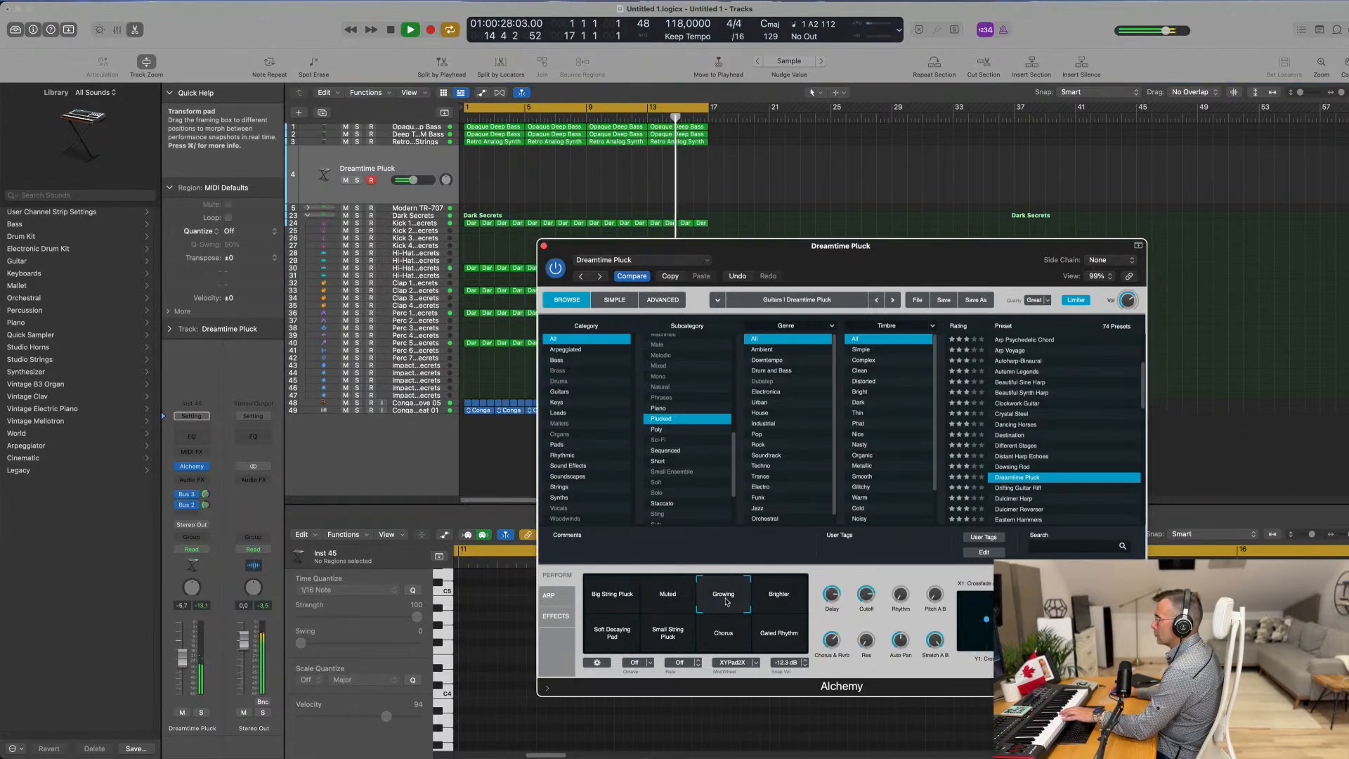
{"action": "left_click", "coordinate": [779, 605]}
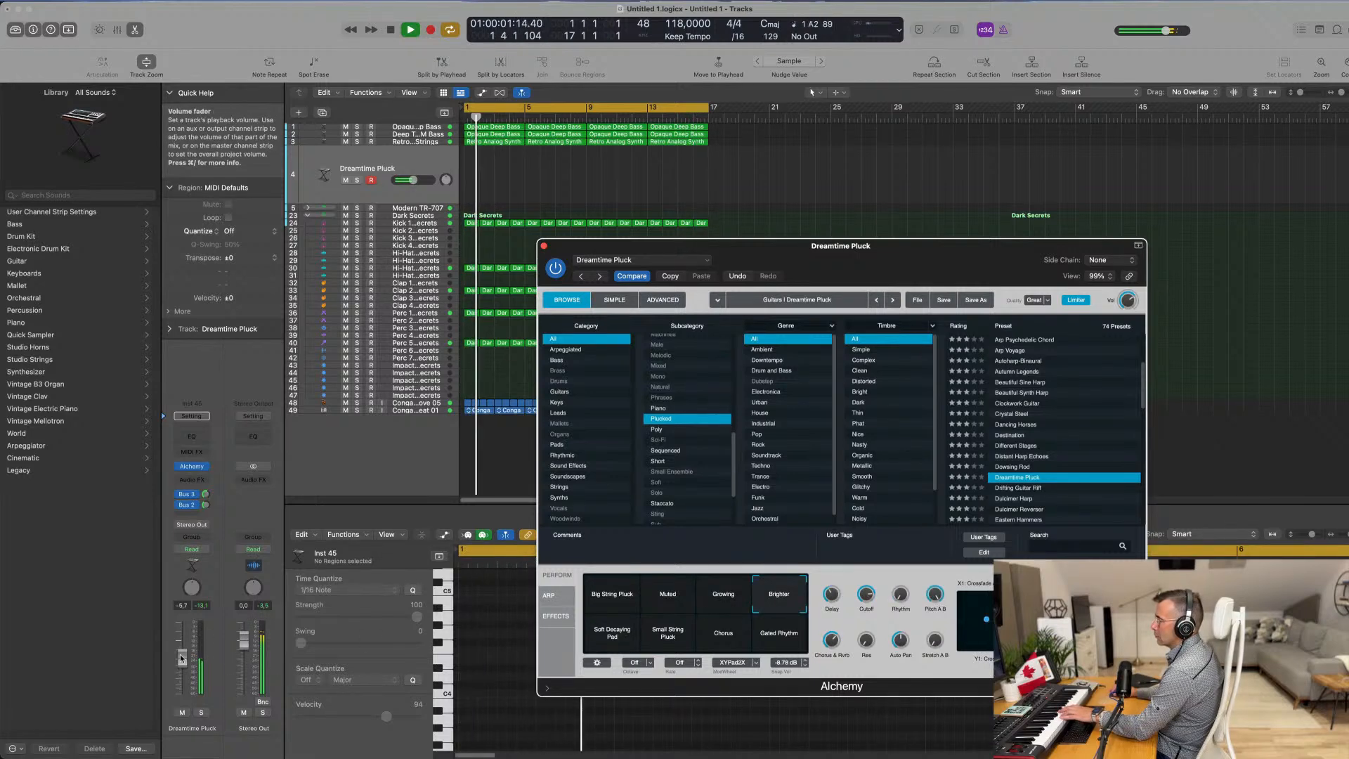
{"action": "left_click_drag", "start_coordinate": [183, 658], "coordinate": [183, 663]}
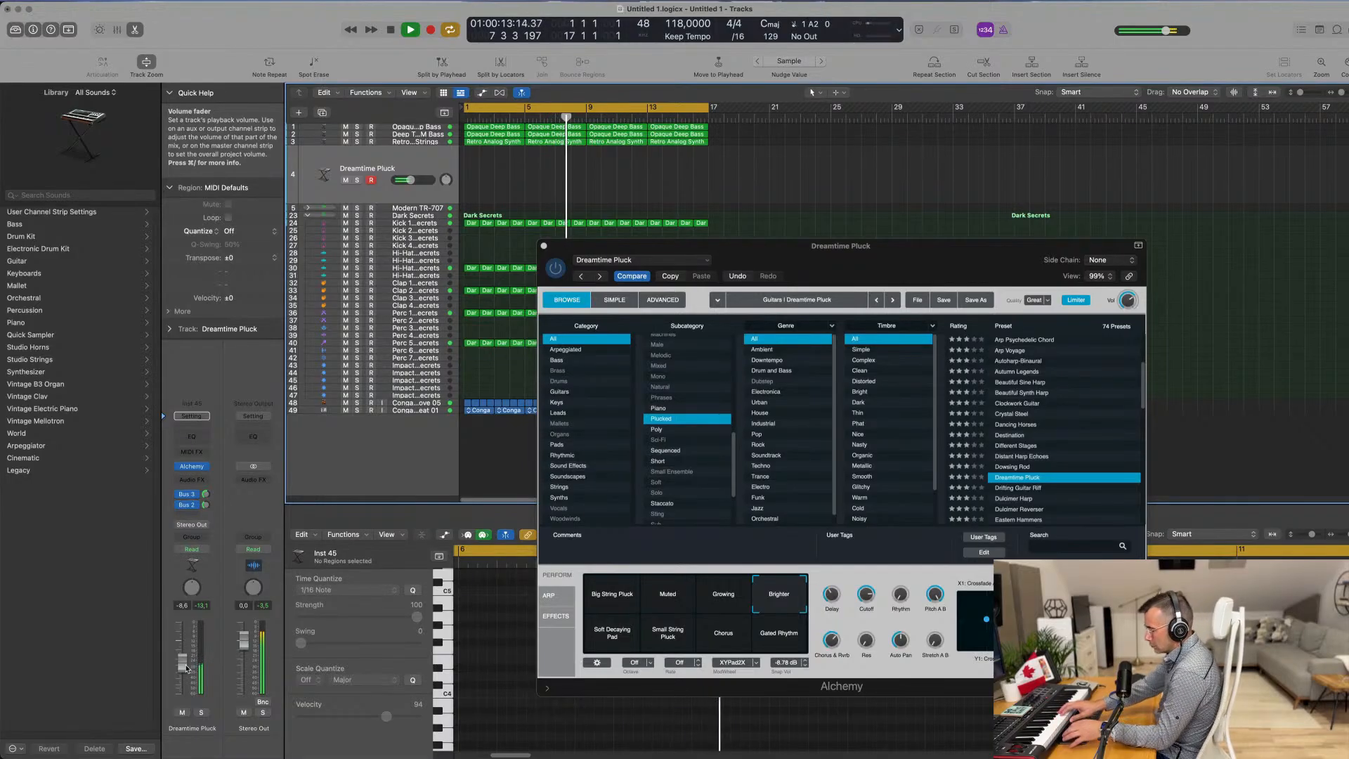
Step: Record a short two-bar riff on the Dreamtime Pluck track from bar 9, and move the recorded region to bar 1
{"action": "key", "text": "r"}
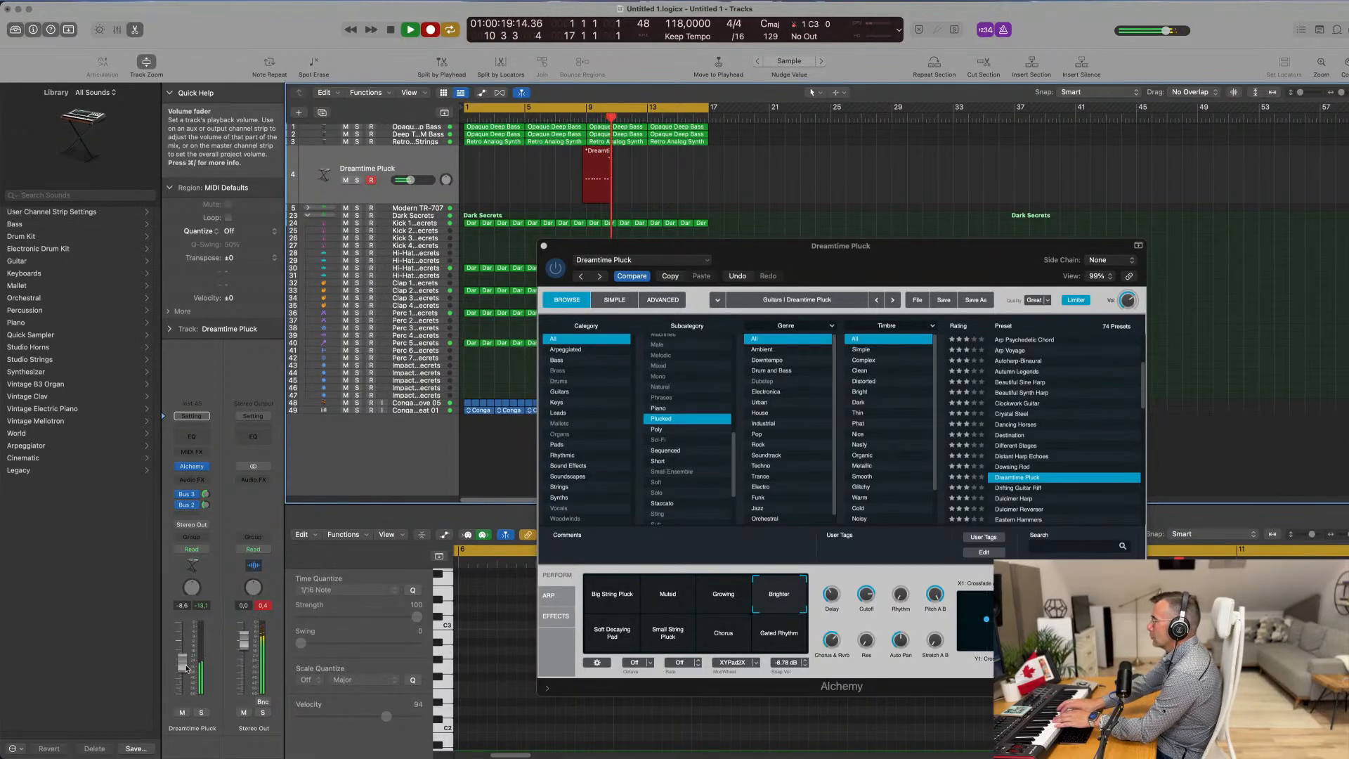
{"action": "key", "text": "space"}
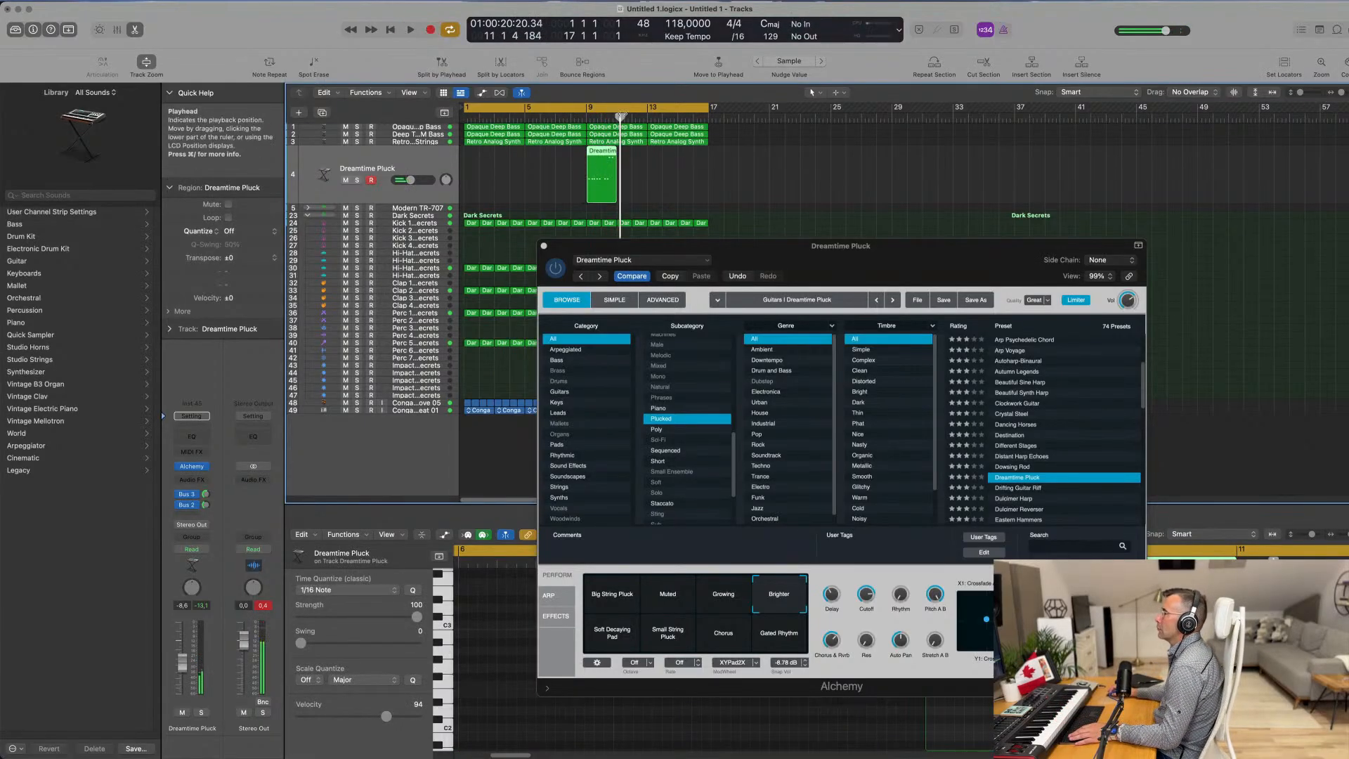
{"action": "left_click_drag", "start_coordinate": [598, 155], "coordinate": [475, 156]}
{"action": "key", "text": "space"}
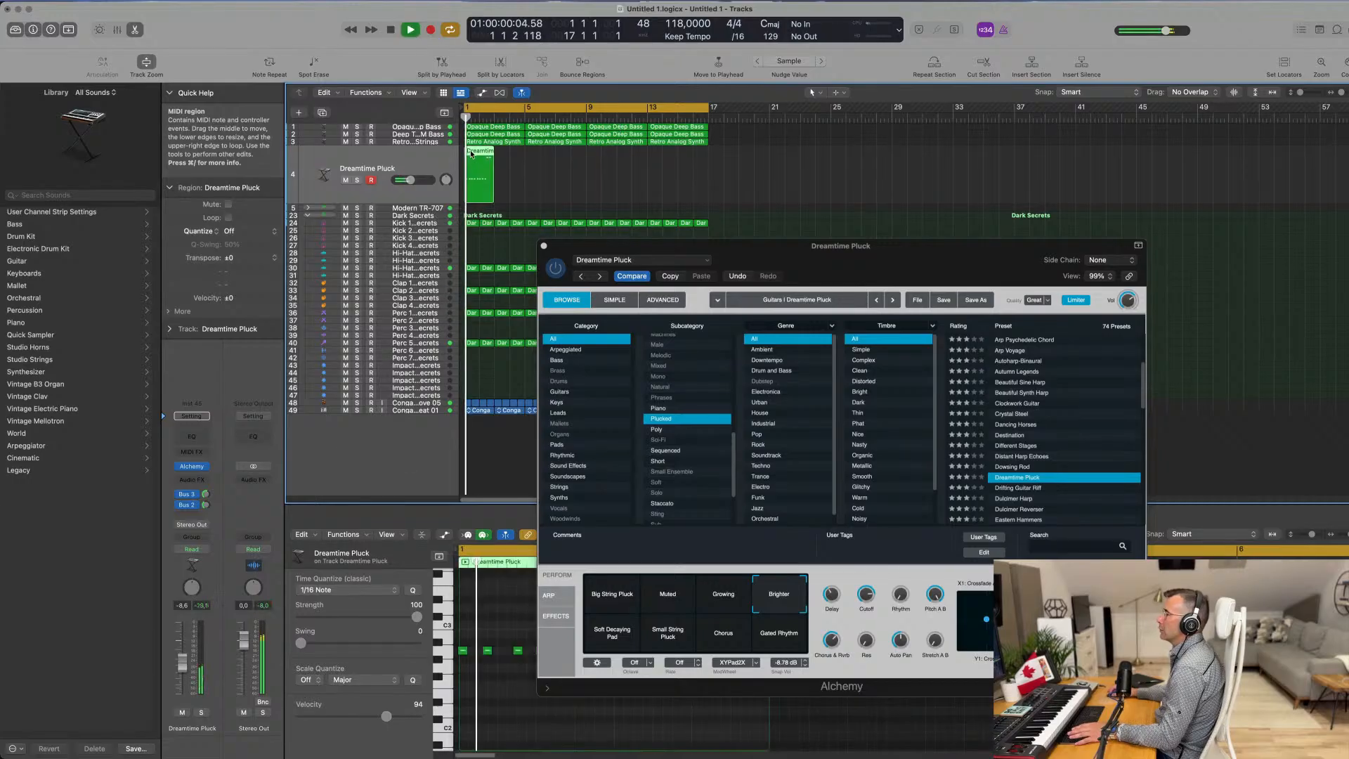
Step: Quantize all notes of the Dreamtime Pluck region to 1/16 notes, moving the Alchemy window clear of the notes
{"action": "left_click_drag", "start_coordinate": [591, 245], "coordinate": [867, 204]}
{"action": "key", "text": "space"}
{"action": "left_click", "coordinate": [477, 151]}
{"action": "double_click", "coordinate": [478, 151]}
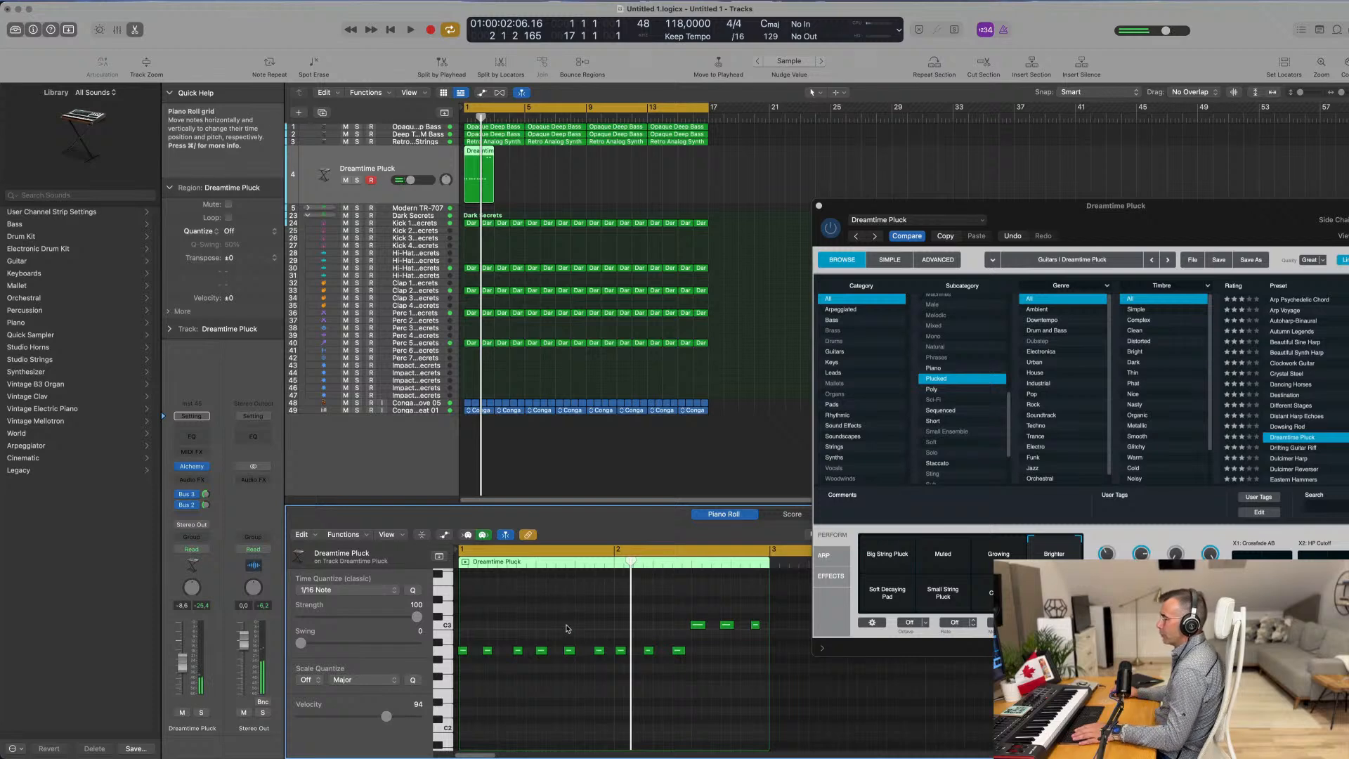
{"action": "key", "text": "super+a"}
{"action": "key", "text": "Return"}
{"action": "key", "text": "space"}
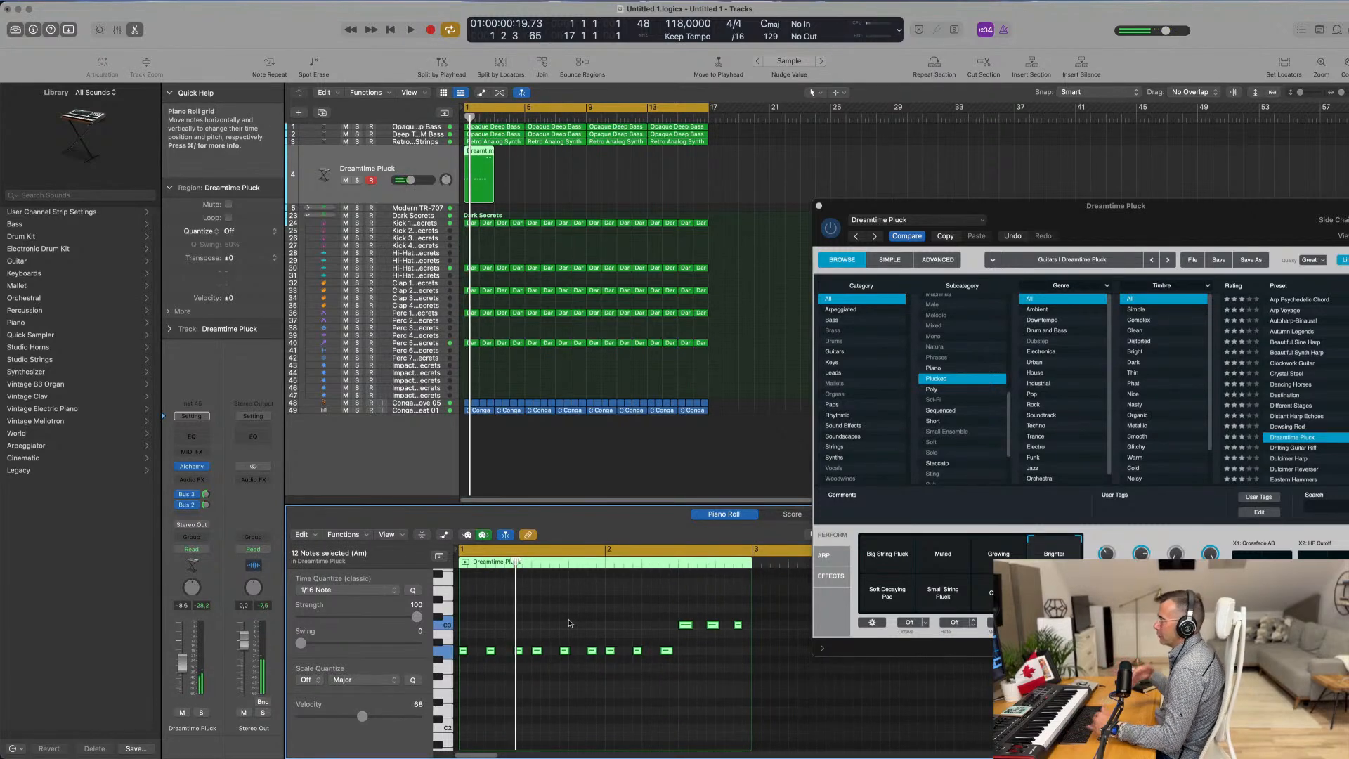
{"action": "left_click_drag", "start_coordinate": [1141, 211], "coordinate": [1076, 165]}
{"action": "left_click_drag", "start_coordinate": [882, 163], "coordinate": [857, 204]}
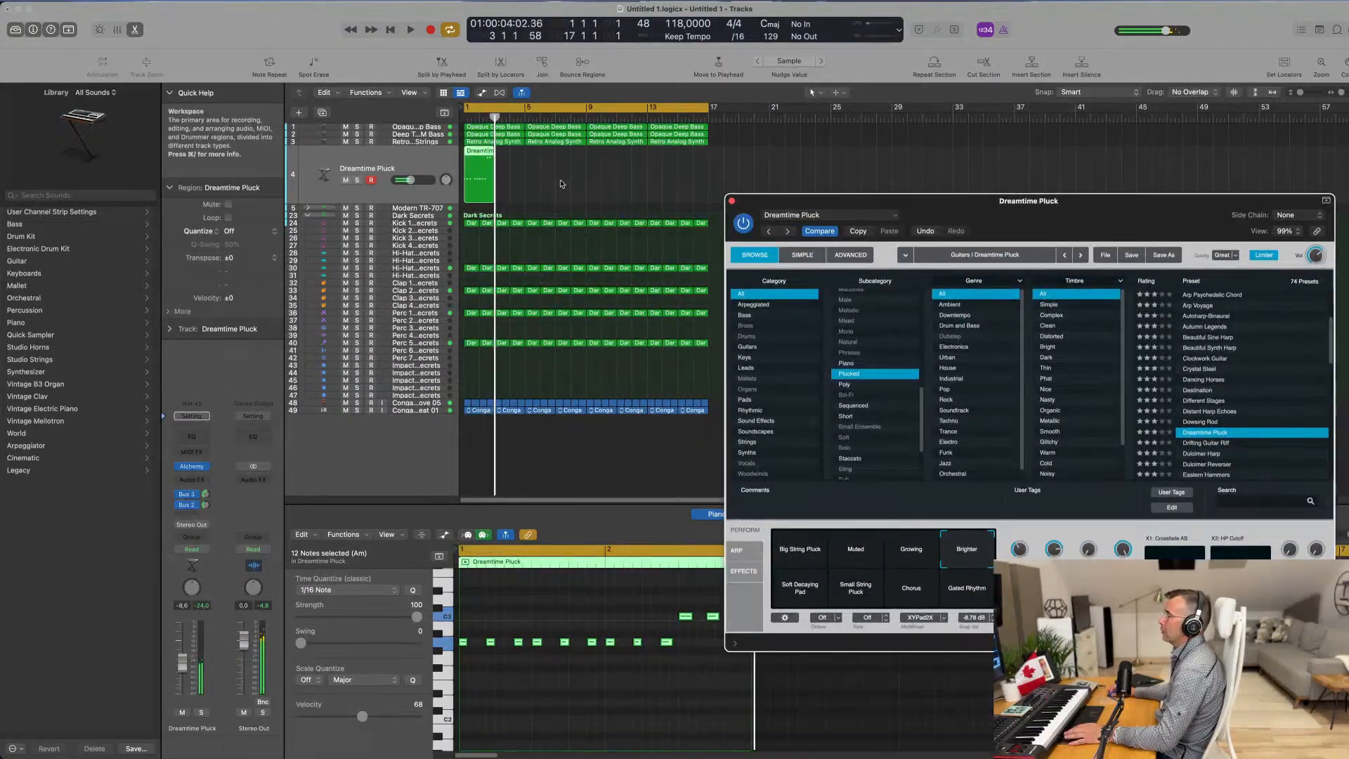
Step: Show the mixer and repeat the two-bar Dreamtime Pluck region until it fills the cycle range up to bar 17
{"action": "left_click", "coordinate": [467, 178]}
{"action": "key", "text": "space"}
{"action": "key", "text": "x"}
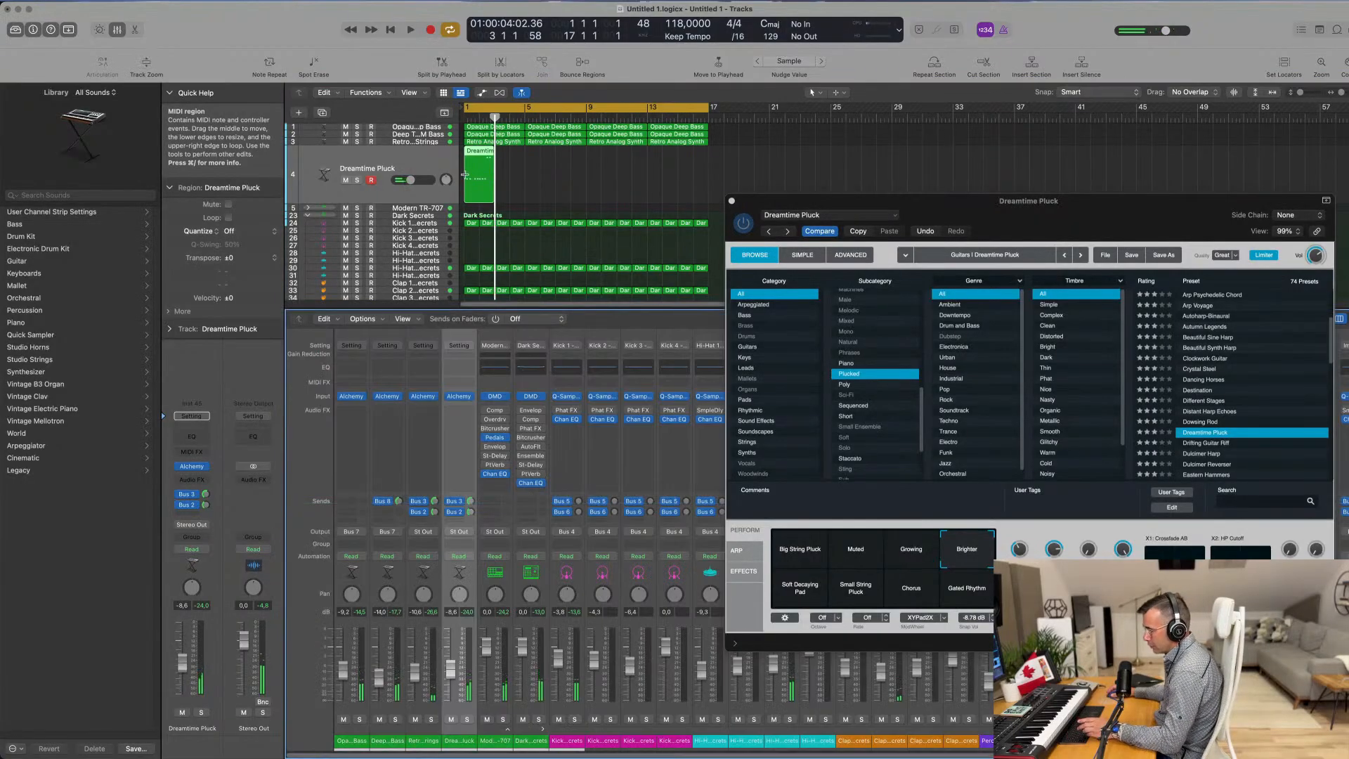
{"action": "key", "text": "super+r"}
{"action": "key", "text": "super+r"}
{"action": "key", "text": "super+r"}
{"action": "key", "text": "super+r"}
{"action": "key", "text": "super+r"}
{"action": "key", "text": "super+r"}
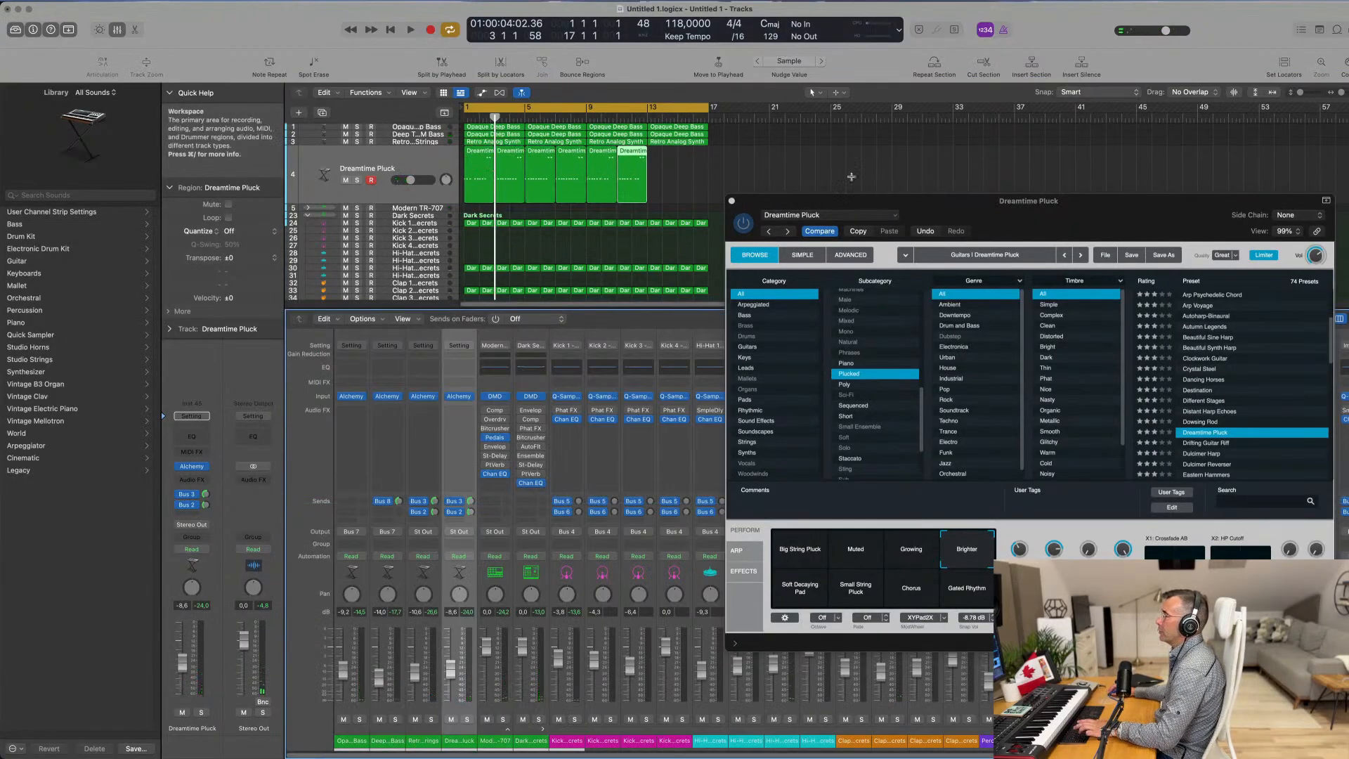
Step: Play back the repeated pluck part and raise the Dreamtime Pluck track's volume to about -6.4 dB
{"action": "left_click_drag", "start_coordinate": [1002, 206], "coordinate": [855, 129]}
{"action": "key", "text": "space"}
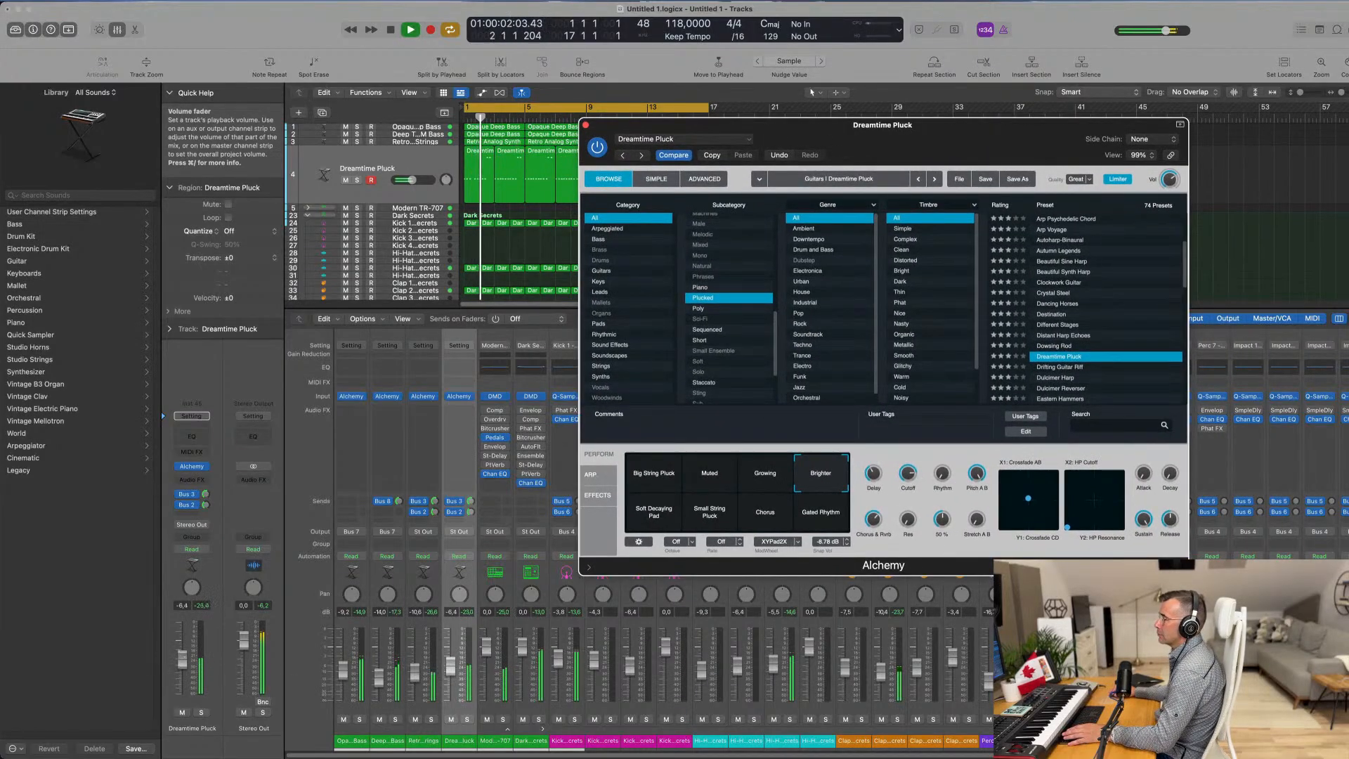
{"action": "mouse_move", "coordinate": [910, 495]}
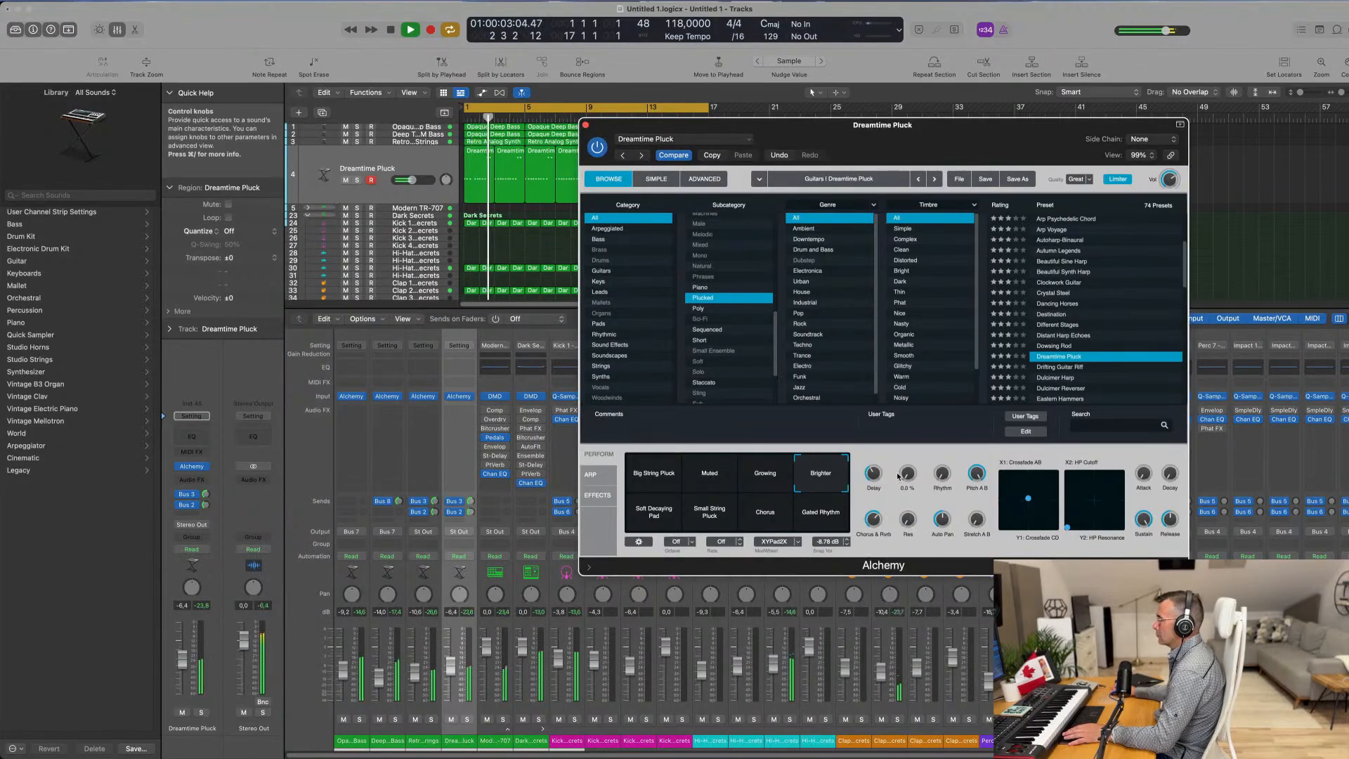
{"action": "key", "text": "space"}
{"action": "key", "text": "space"}
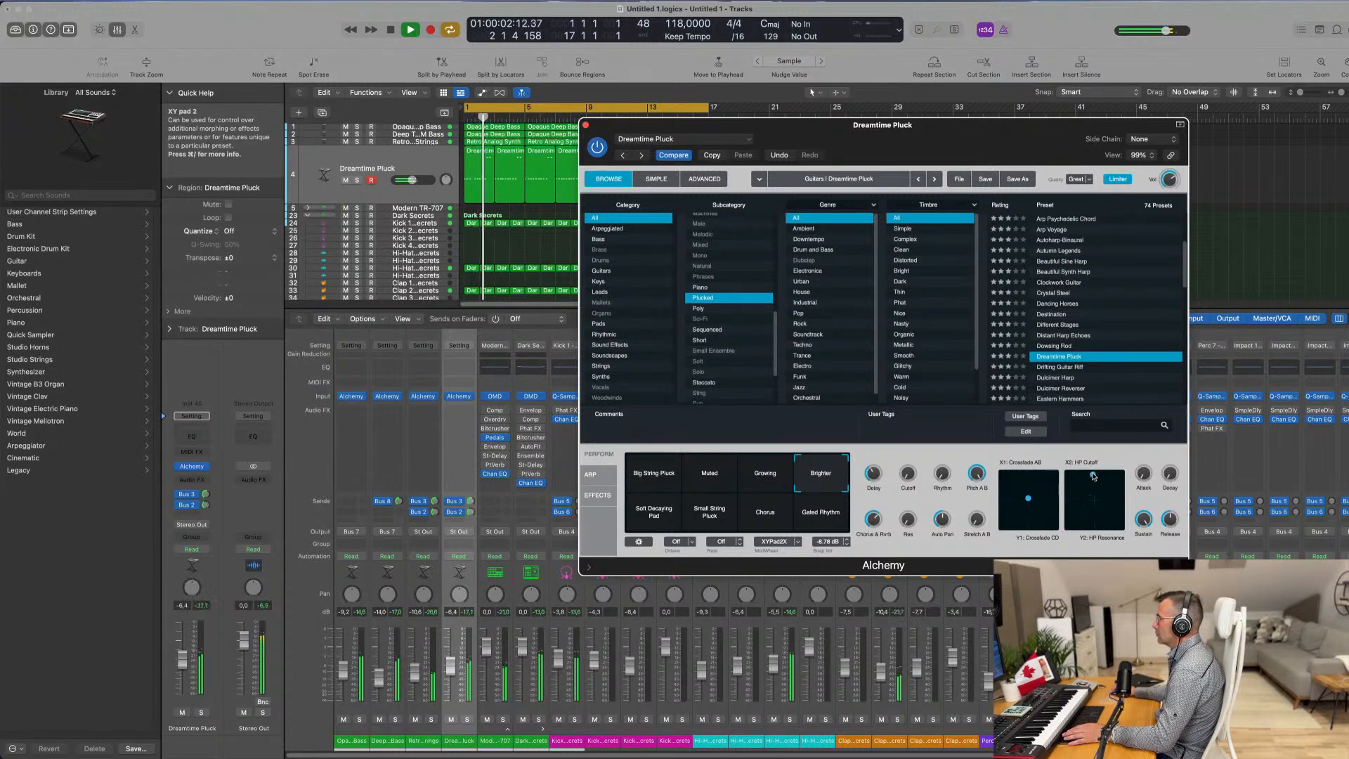
{"action": "key", "text": "space"}
{"action": "left_click_drag", "start_coordinate": [990, 149], "coordinate": [1063, 137]}
{"action": "key", "text": "space"}
Step: Duplicate the Dreamtime Pluck track with its Alchemy settings and mute the original track
{"action": "left_click", "coordinate": [426, 160]}
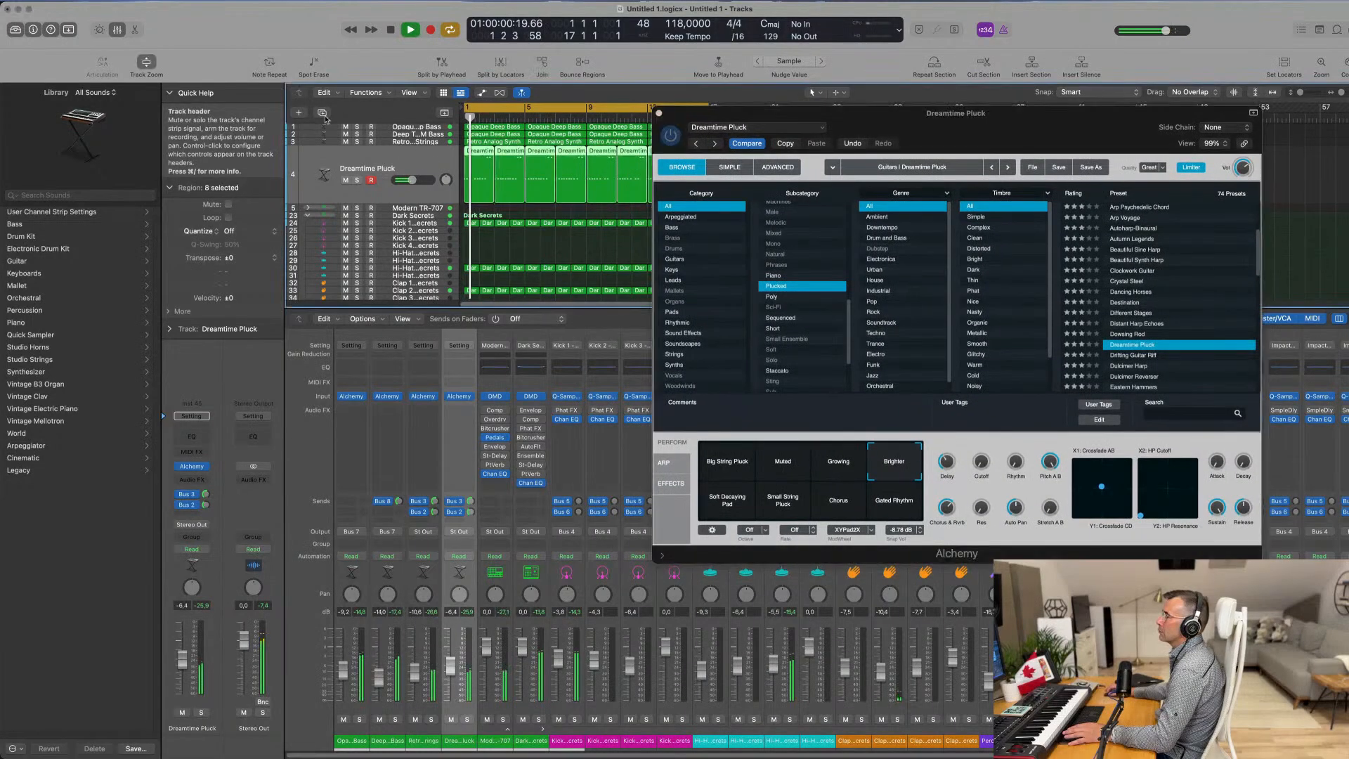
{"action": "left_click_drag", "start_coordinate": [956, 118], "coordinate": [1095, 167]}
{"action": "key", "text": "super+d"}
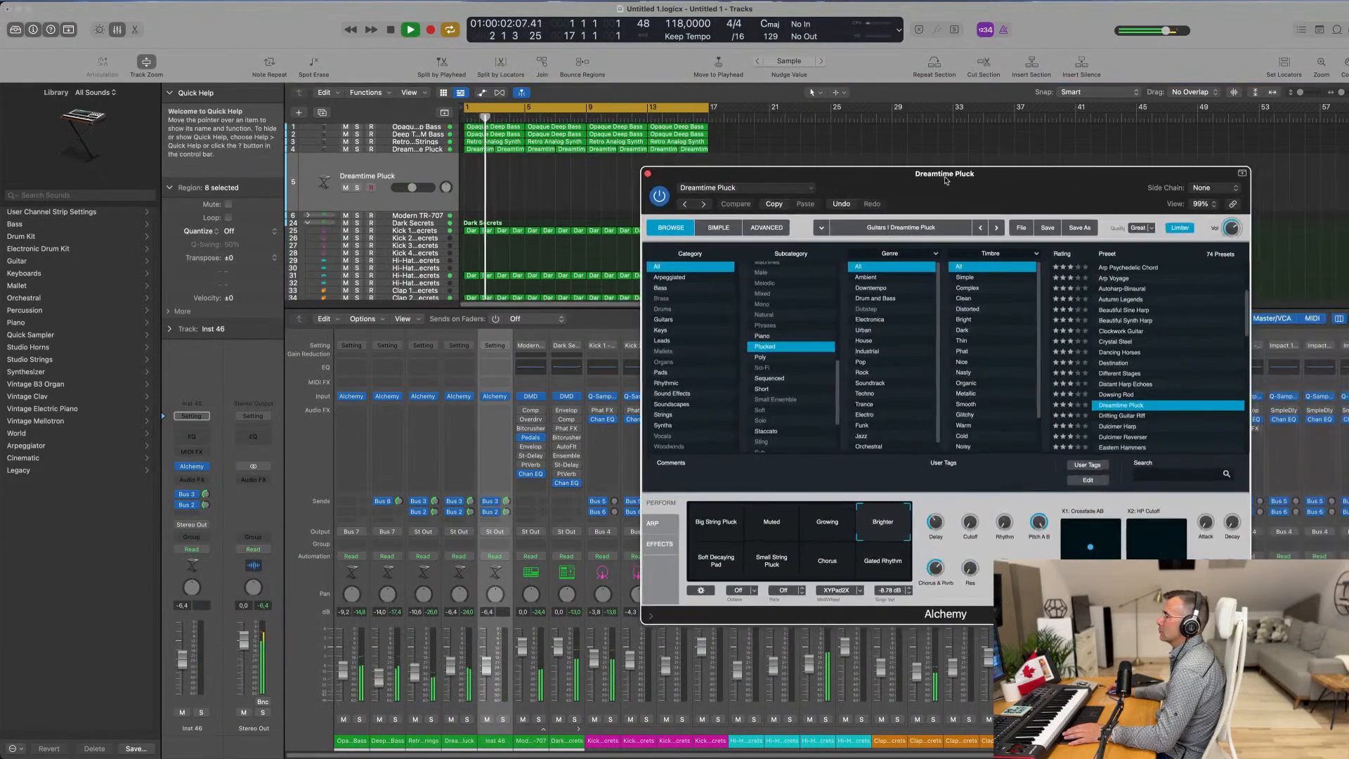
{"action": "key", "text": "space"}
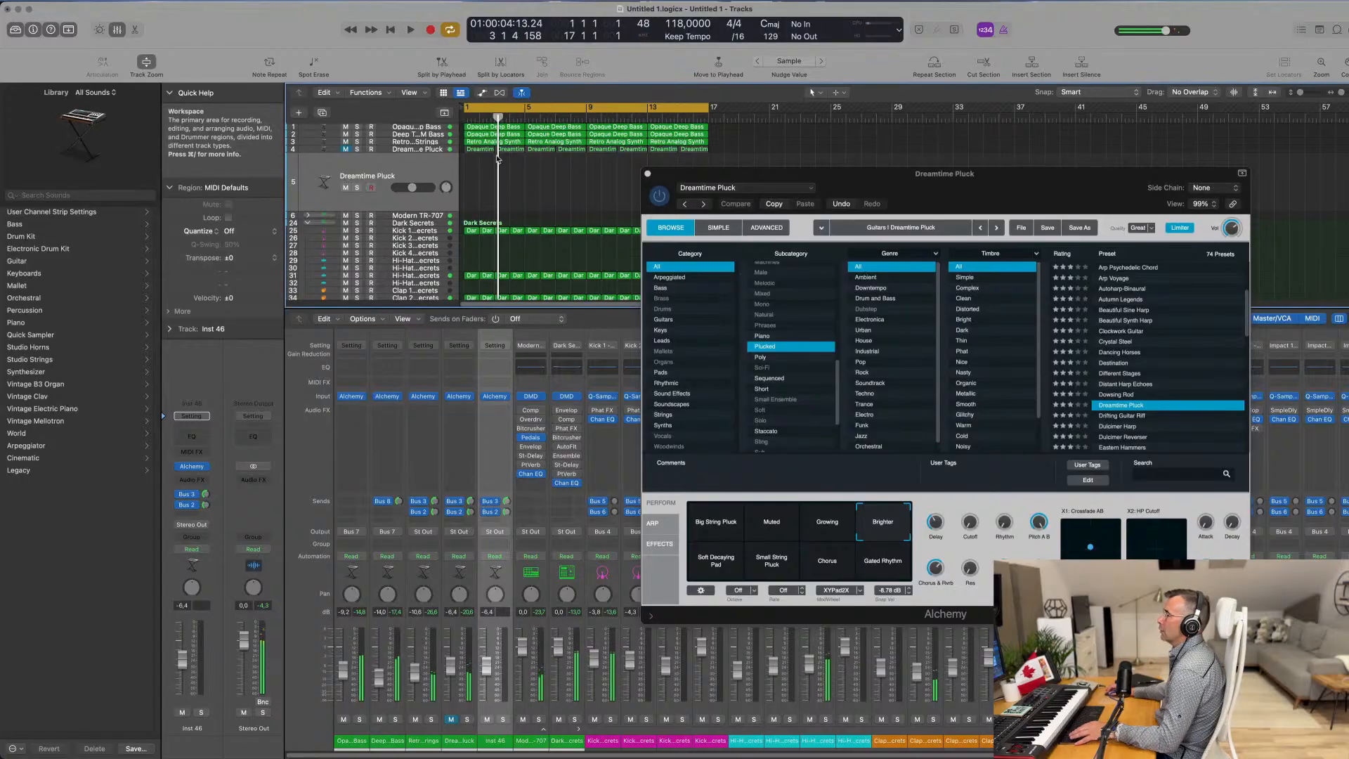
Step: Copy the eight pluck regions from the muted track onto the duplicate track and play them back
{"action": "left_click_drag", "start_coordinate": [474, 161], "coordinate": [731, 158]}
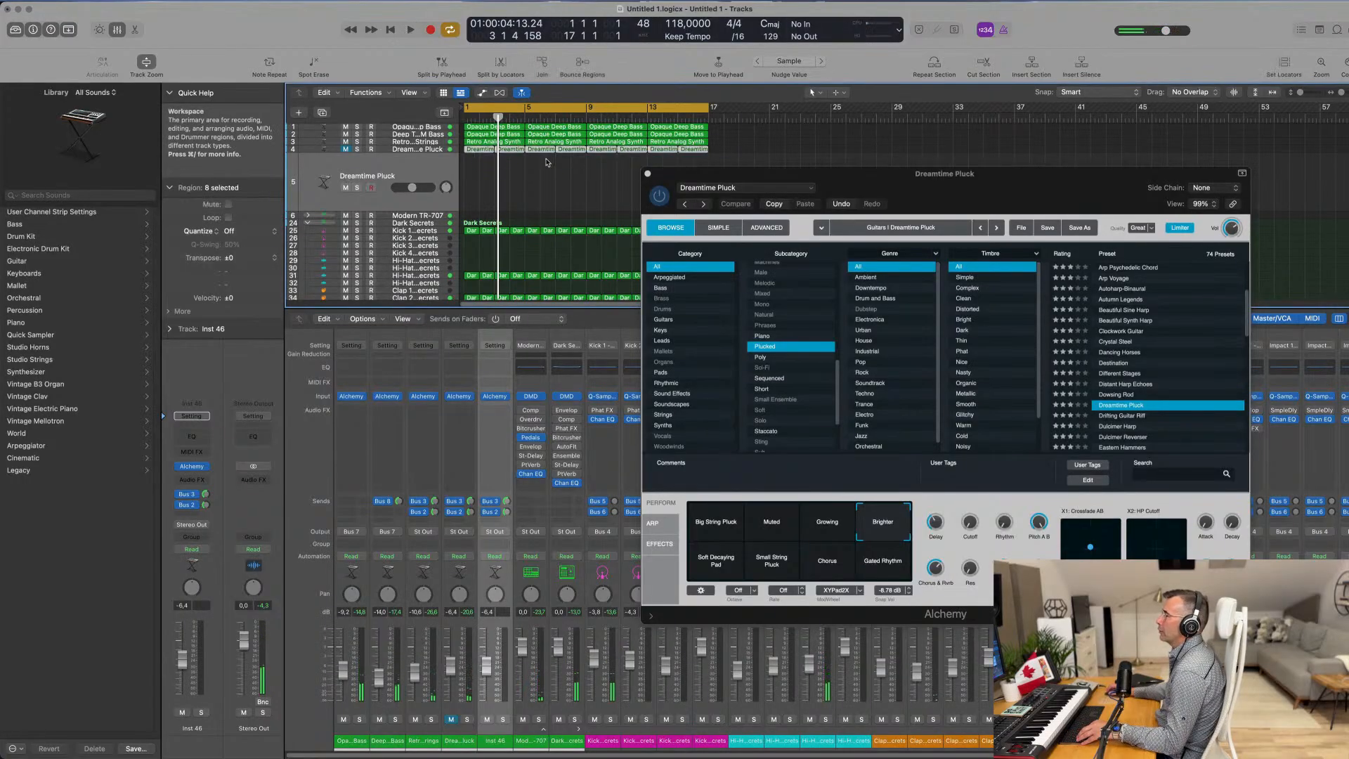
{"action": "left_click_drag", "start_coordinate": [480, 154], "coordinate": [480, 182]}
{"action": "key", "text": "space"}
{"action": "key", "text": "space"}
{"action": "key", "text": "space"}
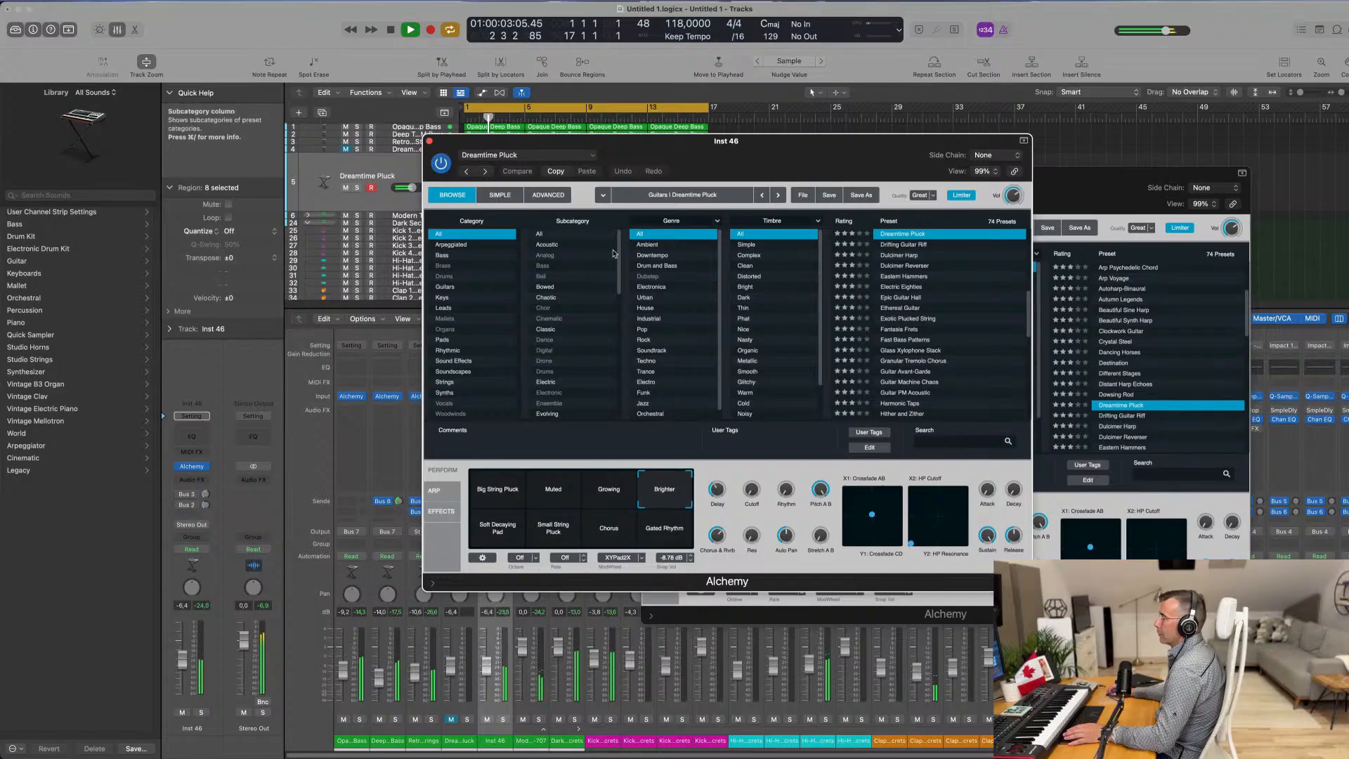
Step: Load the Drifting Guitar Riff preset in Alchemy on the duplicate track
{"action": "left_click_drag", "start_coordinate": [803, 147], "coordinate": [977, 127]}
{"action": "left_click", "coordinate": [1081, 224]}
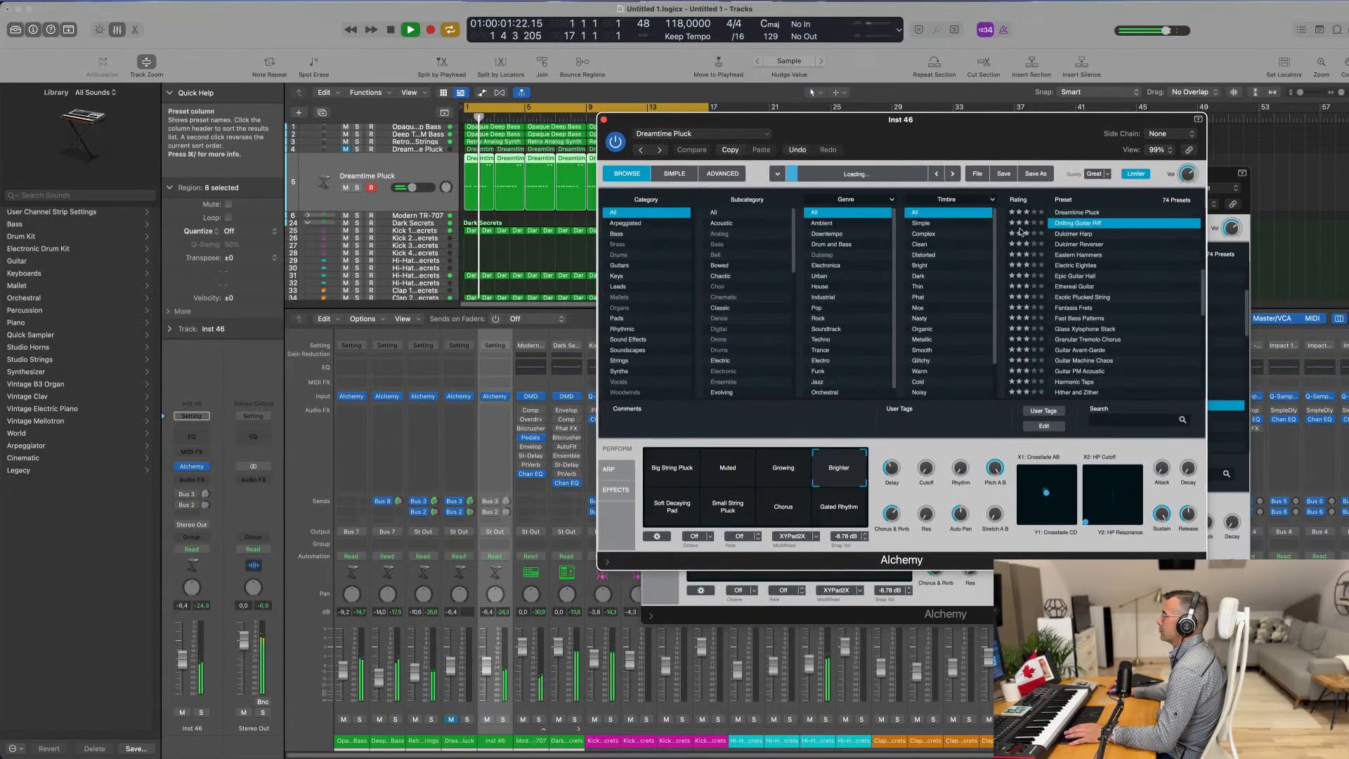
{"action": "left_click_drag", "start_coordinate": [910, 175], "coordinate": [987, 207]}
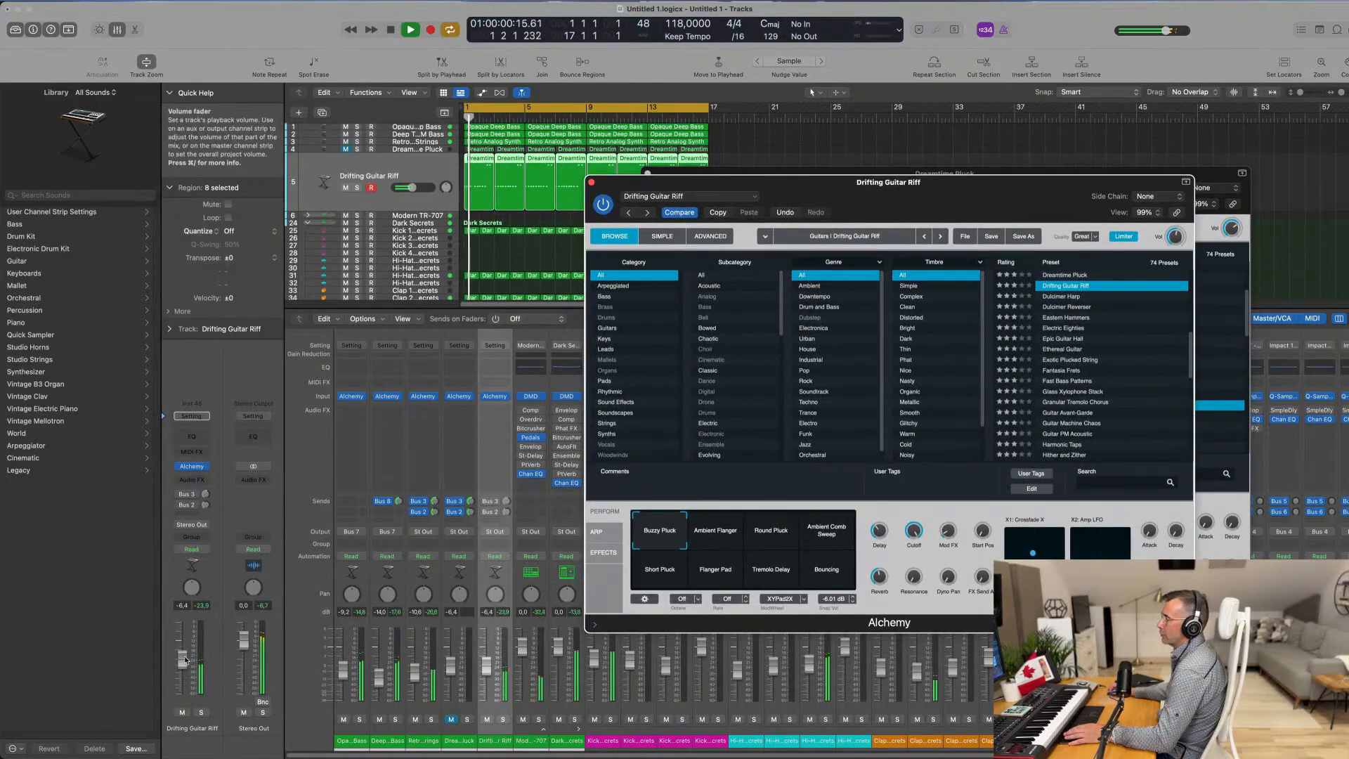
Step: Raise the Drifting Guitar Riff track's volume to about -4.6 dB and briefly listen to it soloed
{"action": "left_click_drag", "start_coordinate": [184, 661], "coordinate": [183, 655]}
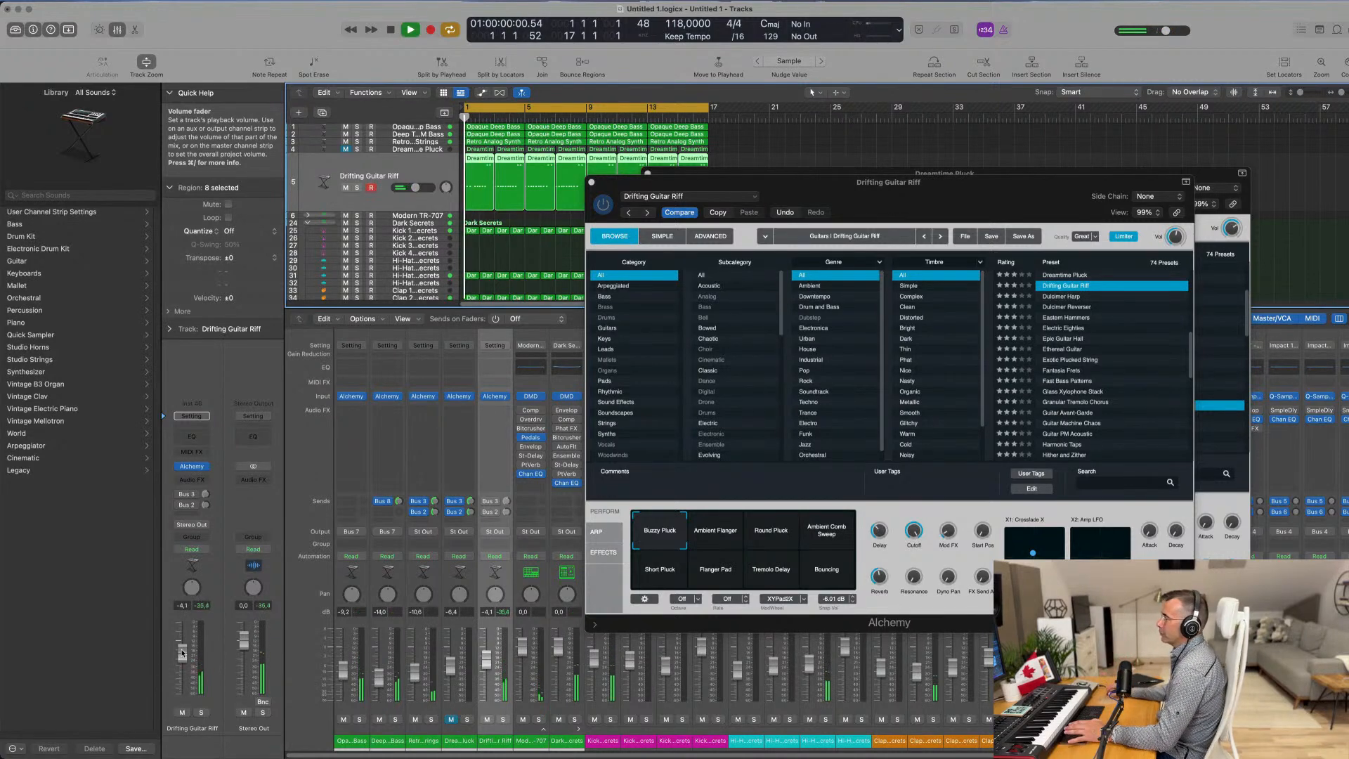
{"action": "left_click", "coordinate": [201, 713]}
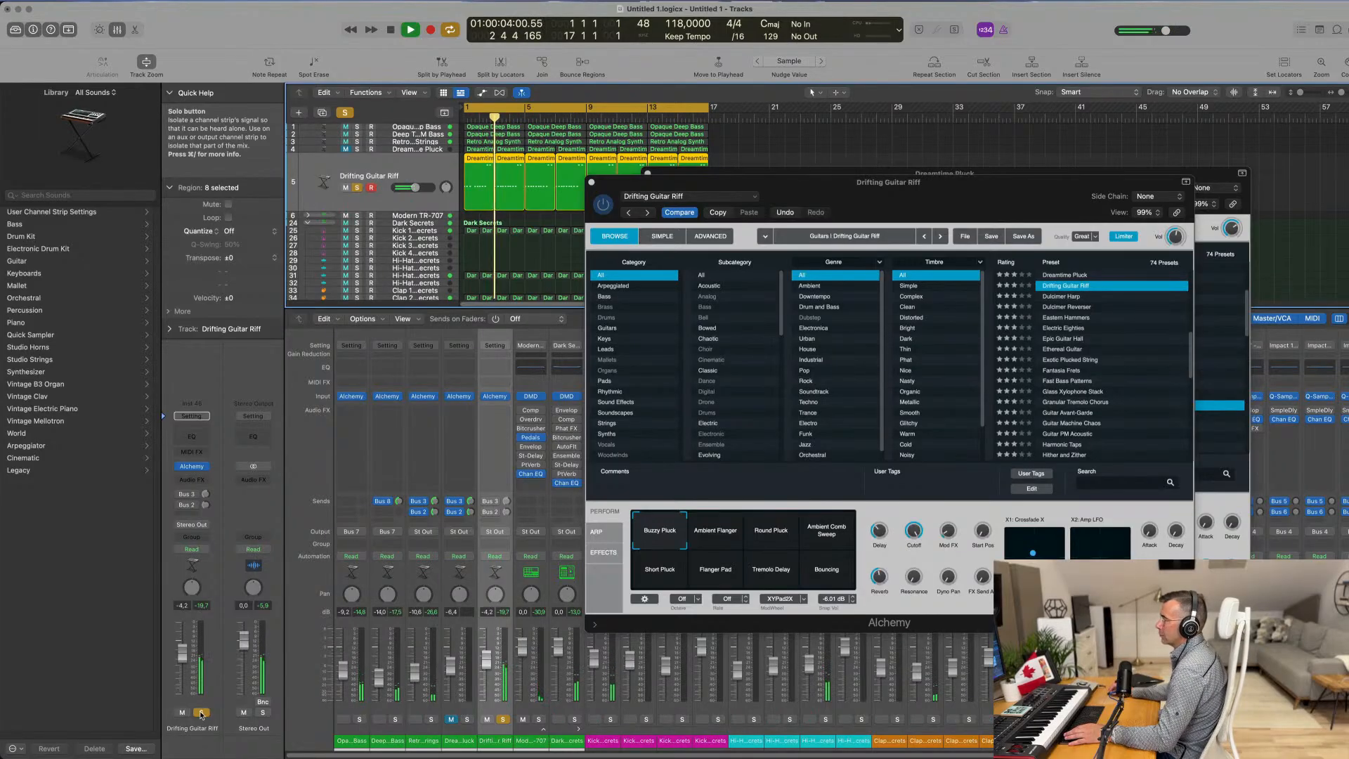
{"action": "left_click", "coordinate": [202, 713]}
Step: Close both Alchemy windows and deselect the pluck regions in the arrangement
{"action": "left_click_drag", "start_coordinate": [793, 184], "coordinate": [709, 256]}
{"action": "left_click", "coordinate": [509, 253]}
{"action": "left_click_drag", "start_coordinate": [925, 212], "coordinate": [749, 303]}
{"action": "left_click", "coordinate": [472, 265]}
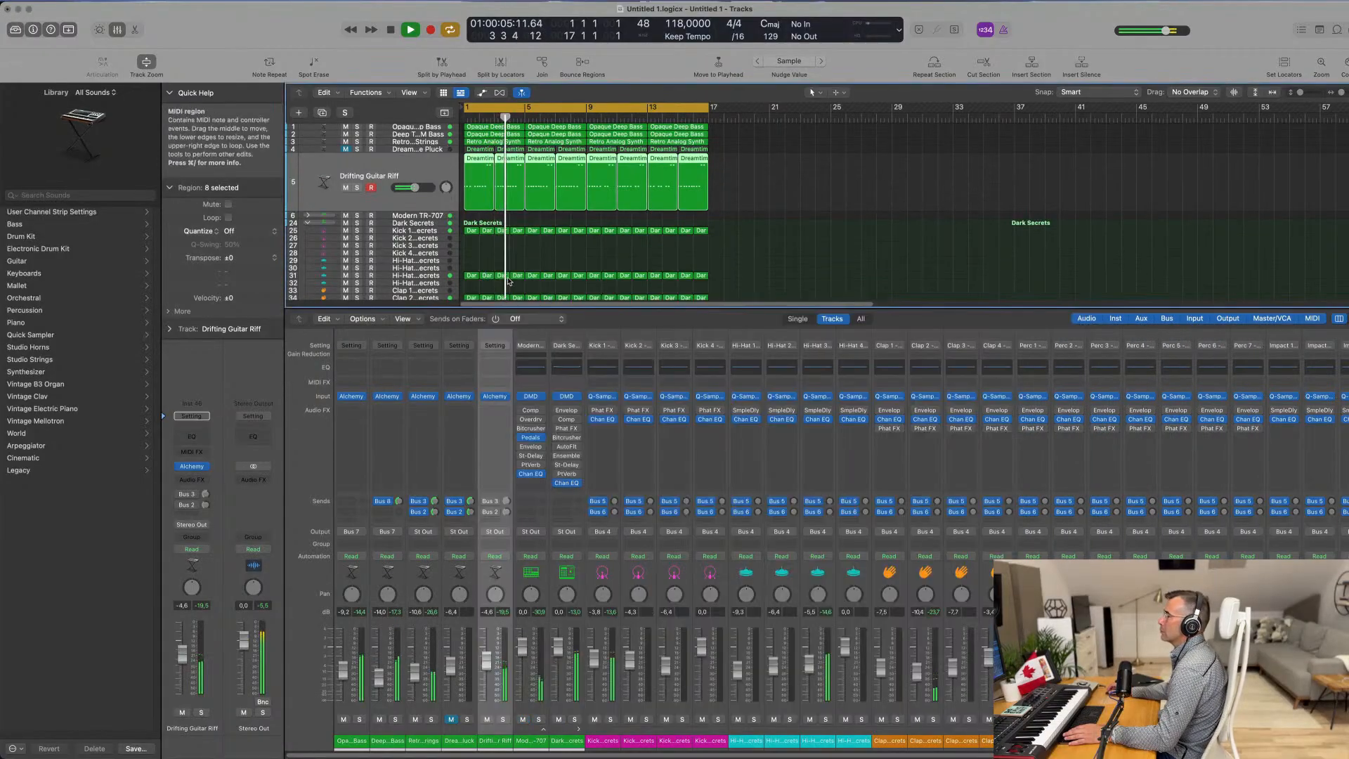
{"action": "scroll", "coordinate": [734, 263], "scroll_direction": "down", "scroll_amount": 1}
{"action": "scroll", "coordinate": [751, 242], "scroll_direction": "up", "scroll_amount": 1}
{"action": "left_click", "coordinate": [750, 248]}
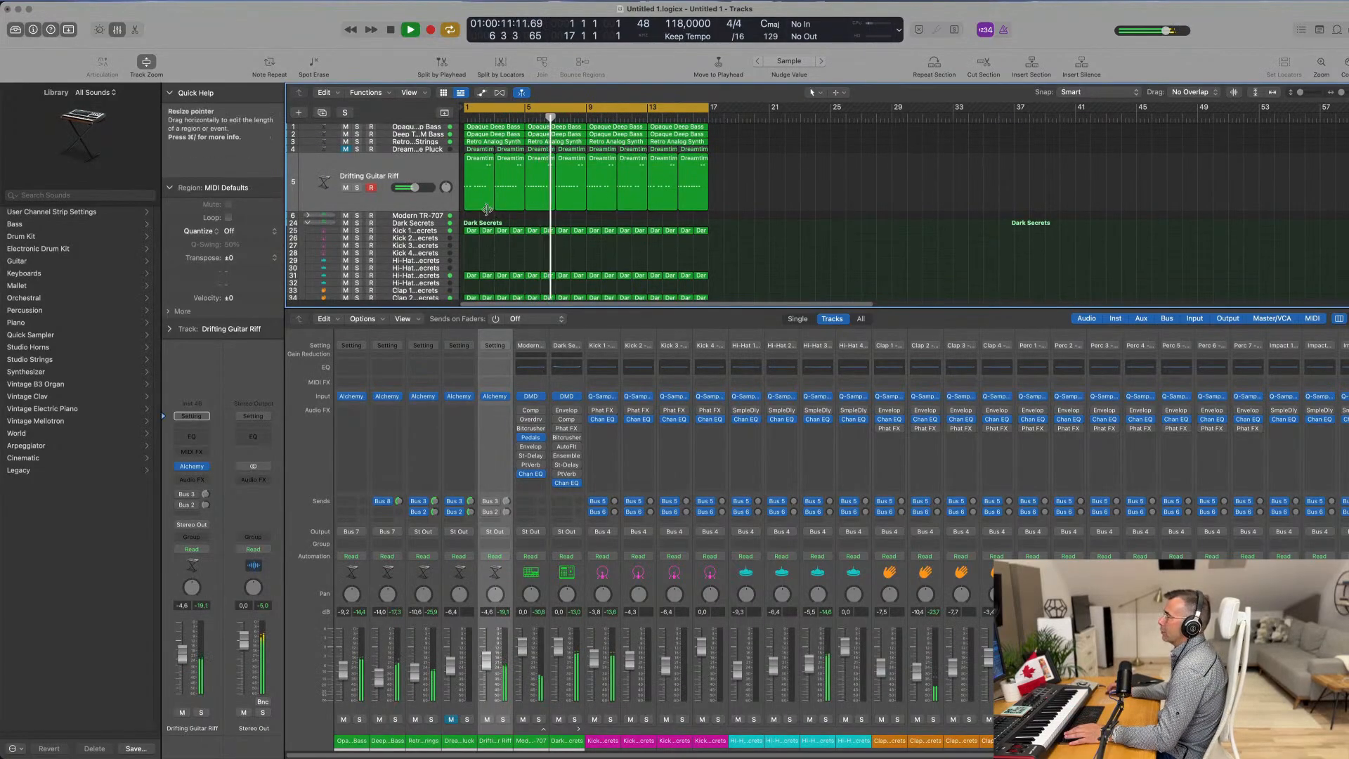
Step: Save the project and hide the mixer to give the arrangement the full height
{"action": "key", "text": "Return"}
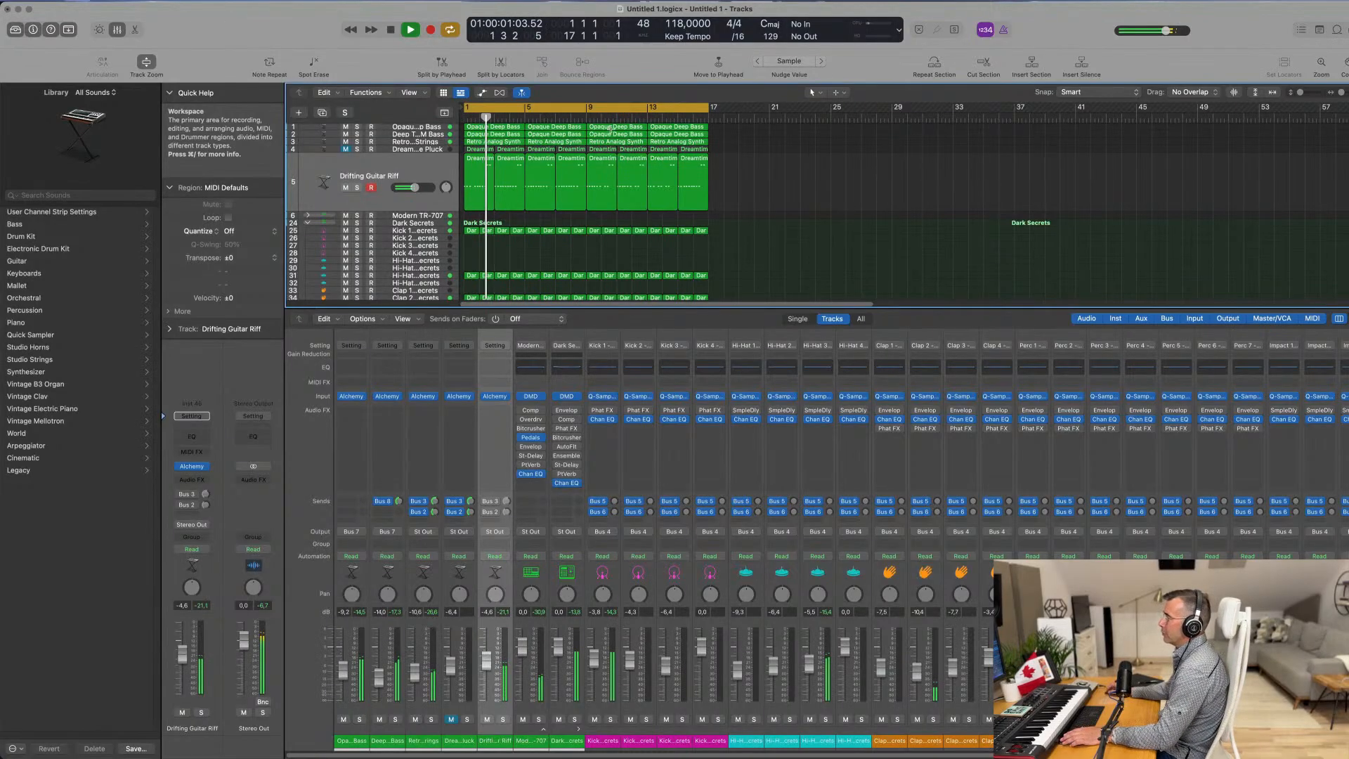
{"action": "key", "text": "super+s"}
{"action": "key", "text": "Escape"}
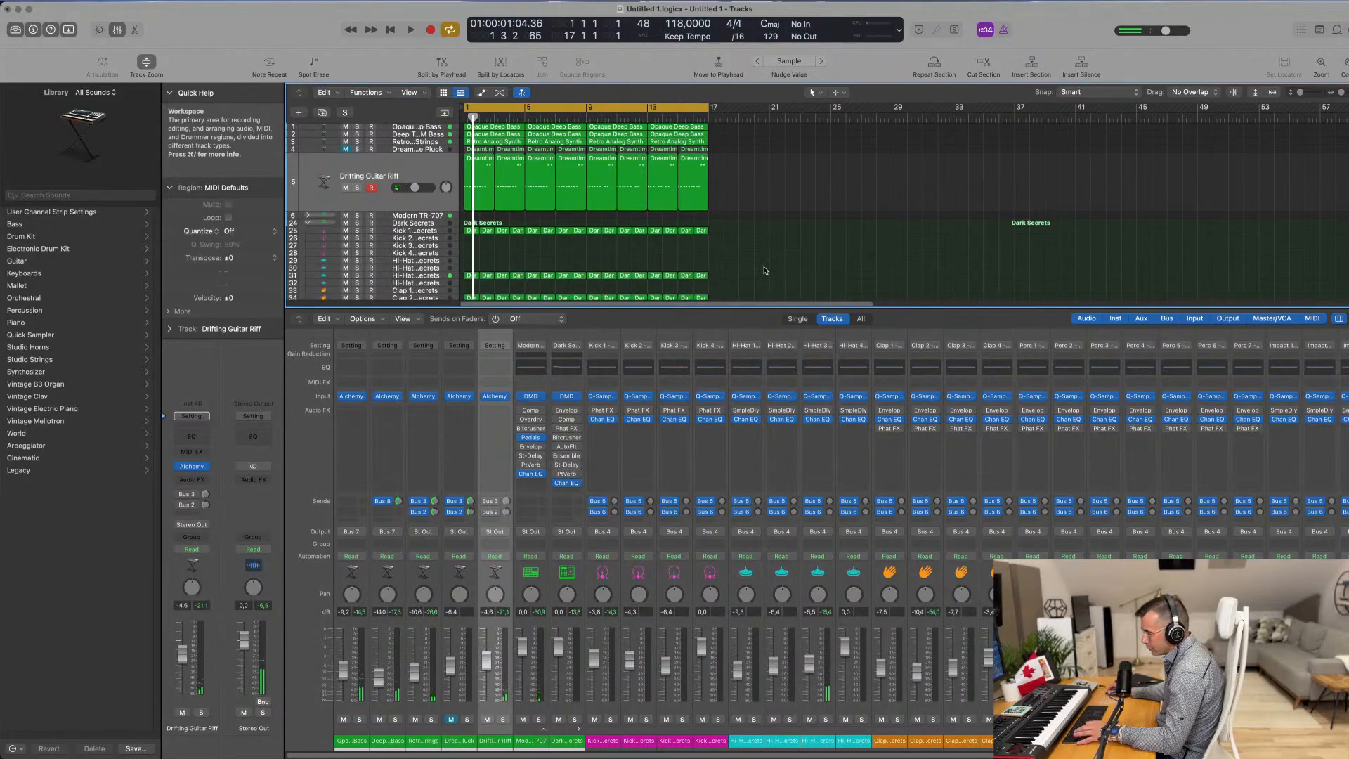
{"action": "key", "text": "x"}
{"action": "key", "text": "space"}
Step: Repeat all regions of the 16-bar arrangement until it extends to bar 65
{"action": "scroll", "coordinate": [734, 532], "scroll_direction": "right", "scroll_amount": 3}
{"action": "scroll", "coordinate": [735, 534], "scroll_direction": "left", "scroll_amount": 2}
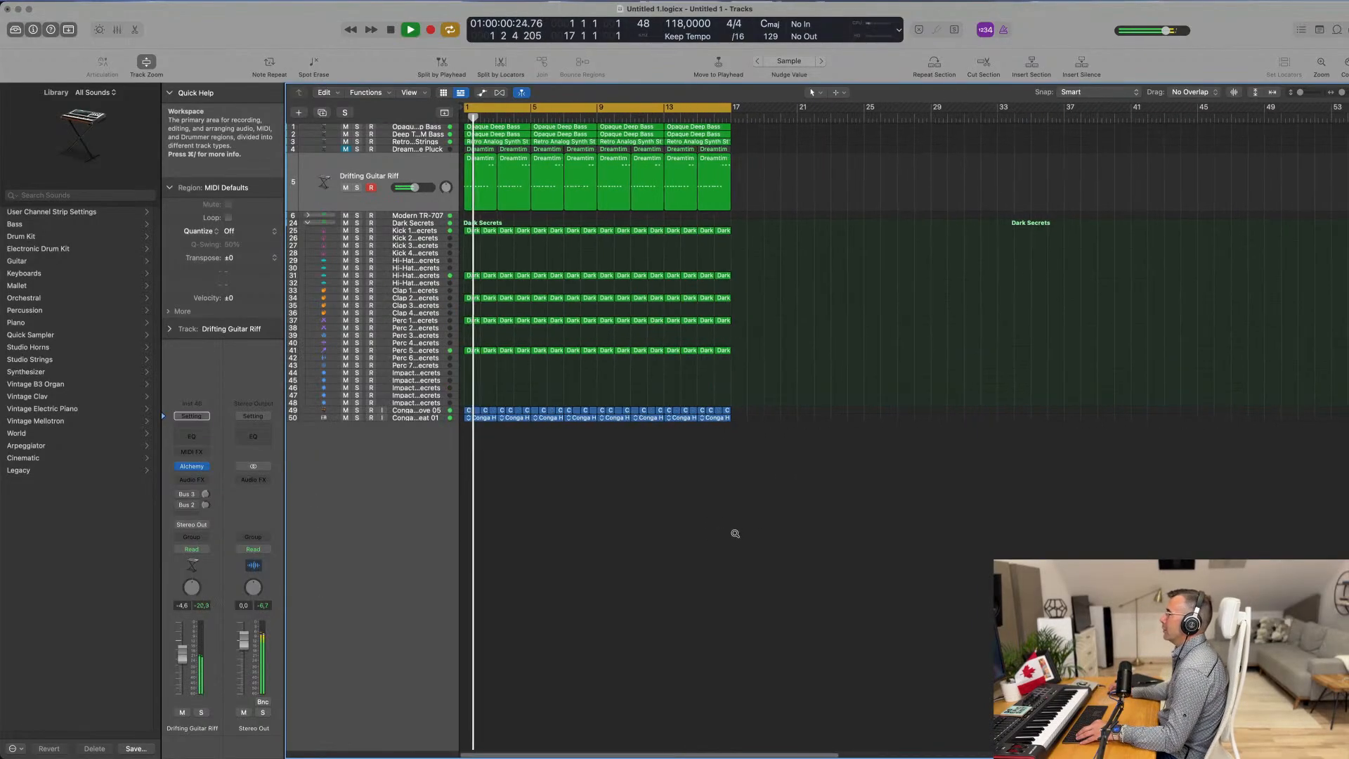
{"action": "scroll", "coordinate": [735, 533], "scroll_direction": "right", "scroll_amount": 1}
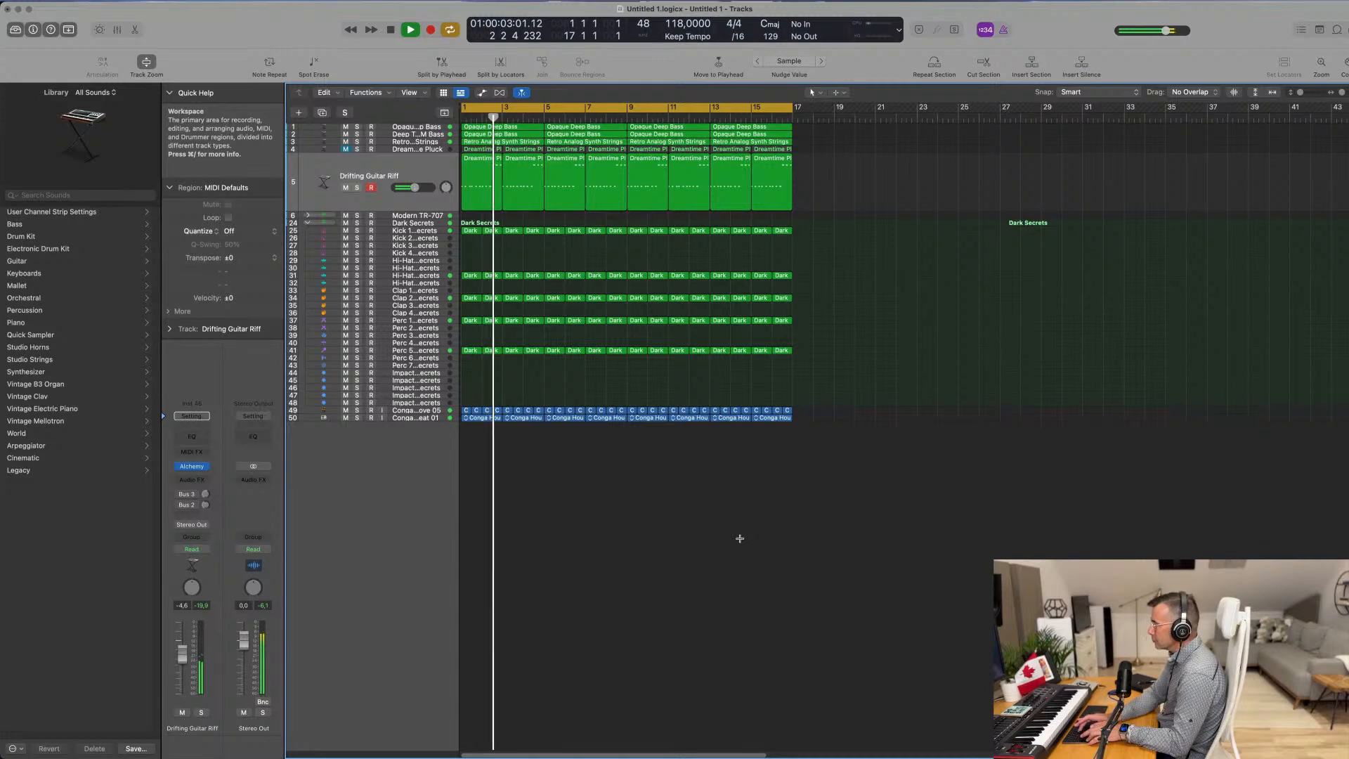
{"action": "key", "text": "super+r"}
{"action": "key", "text": "super+r"}
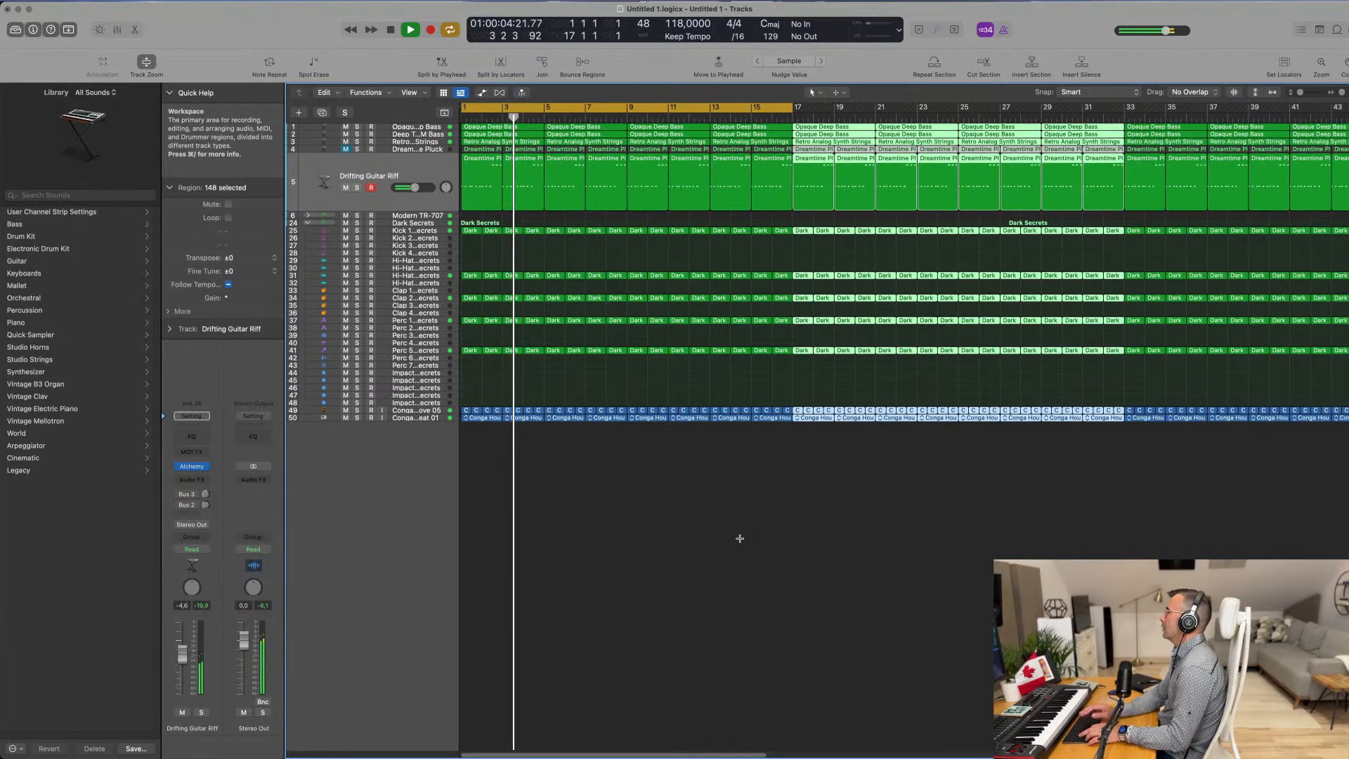
{"action": "key", "text": "super+Left"}
{"action": "key", "text": "super+Left"}
{"action": "key", "text": "super+Left"}
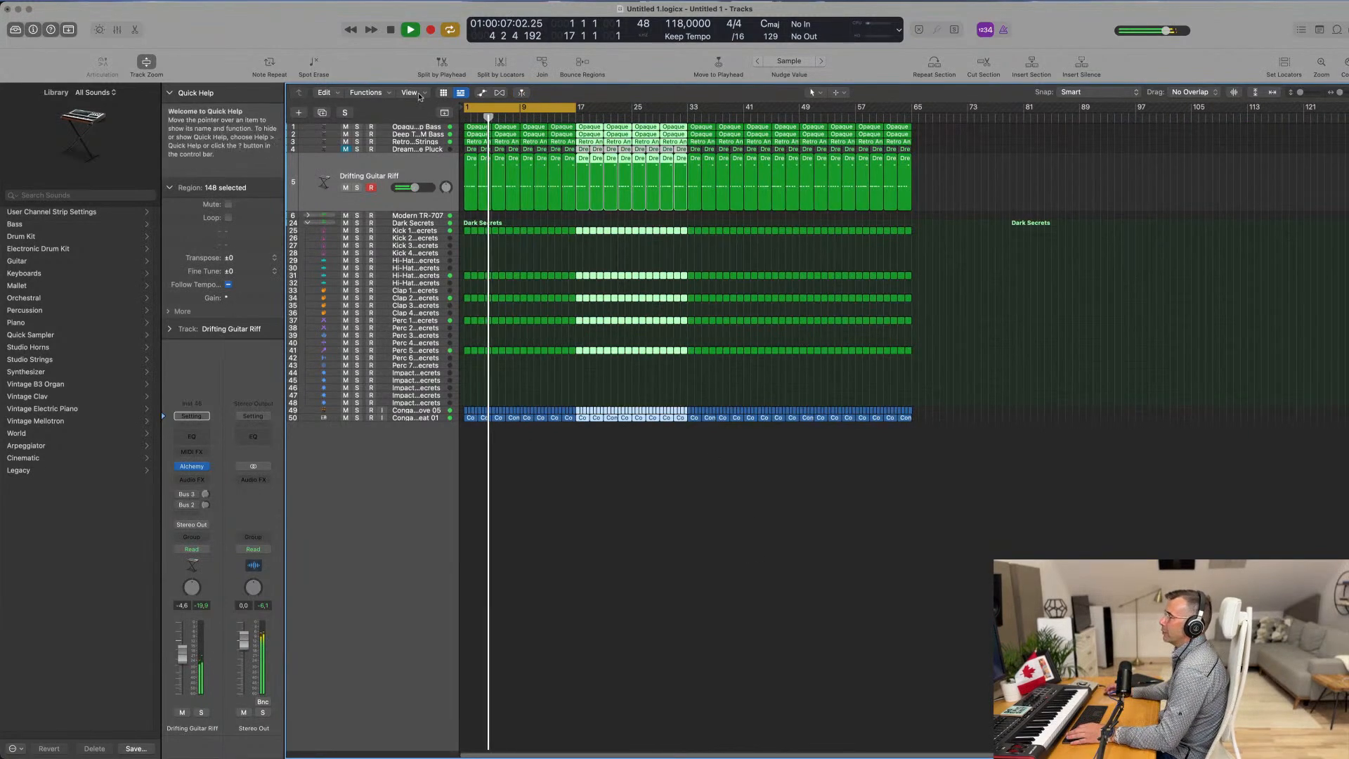
Step: Show the secondary ruler and extend the cycle range to end at bar 65
{"action": "left_click", "coordinate": [422, 94]}
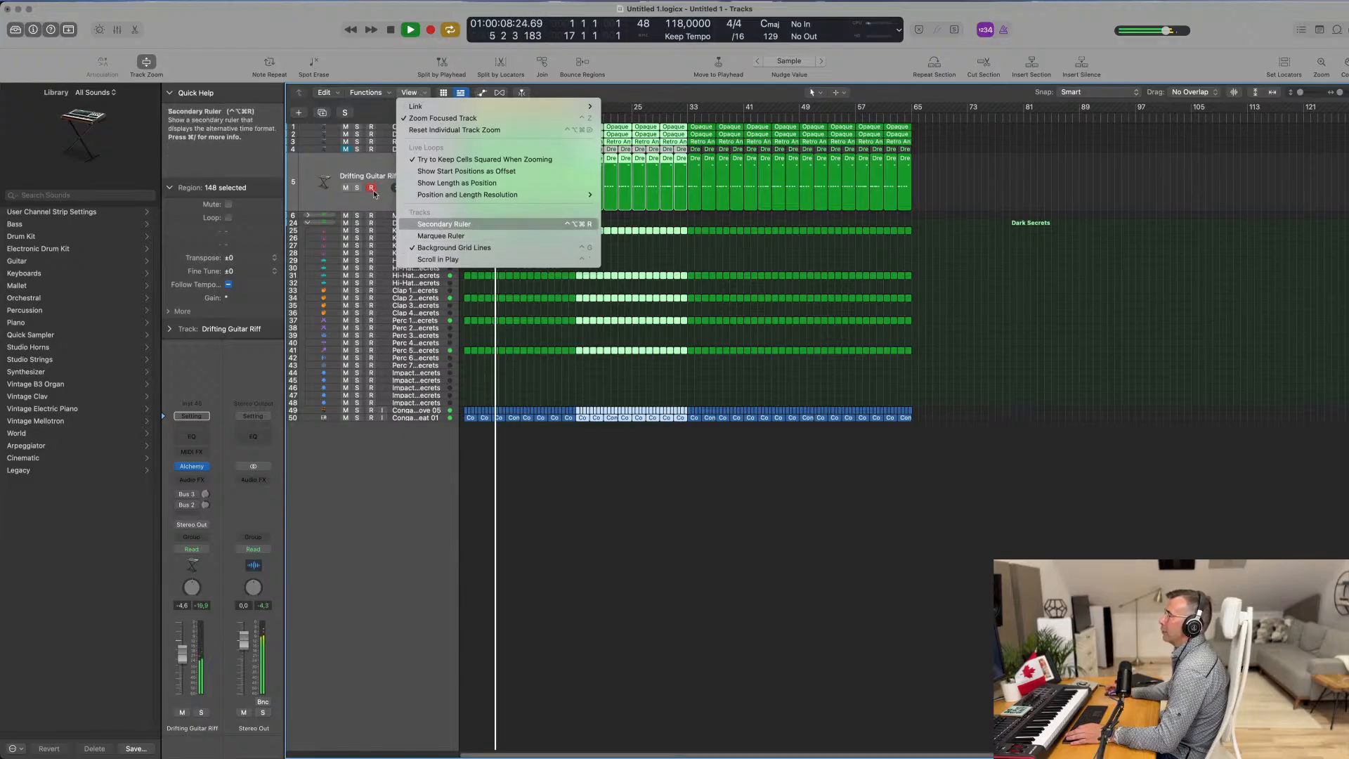
{"action": "left_click", "coordinate": [444, 224]}
{"action": "left_click_drag", "start_coordinate": [573, 118], "coordinate": [910, 151]}
Step: Repeat the regions of the whole 64-bar arrangement from bar 65 onward
{"action": "key", "text": "super+r"}
{"action": "key", "text": "super+r"}
{"action": "key", "text": "super+r"}
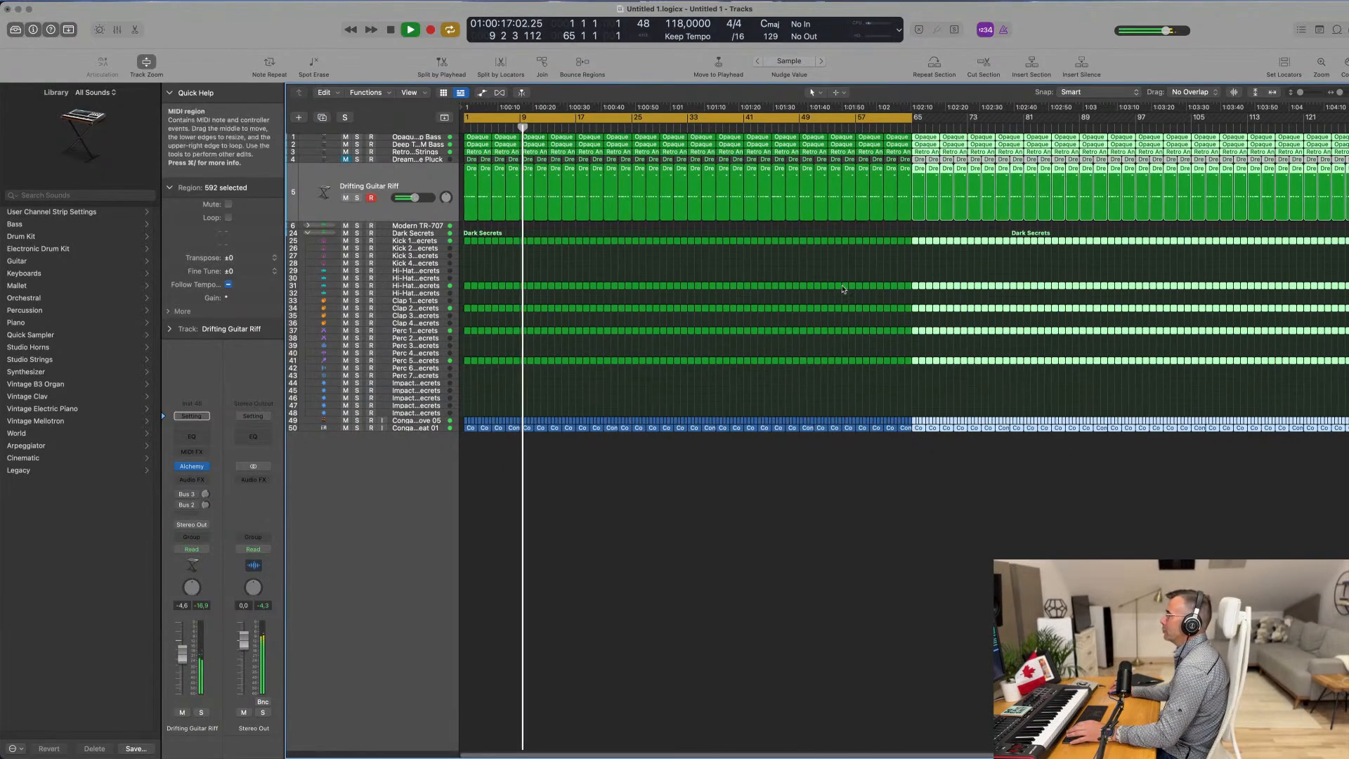
Step: Extend the cycle range to end at bar 129 and clear the selection of the repeated regions
{"action": "mouse_move", "coordinate": [913, 134]}
{"action": "left_mouse_down"}
{"action": "mouse_move", "coordinate": [1348, 134]}
{"action": "mouse_move", "coordinate": [1348, 118]}
{"action": "left_mouse_up"}
{"action": "left_click", "coordinate": [760, 282]}
{"action": "scroll", "coordinate": [702, 272], "scroll_direction": "left", "scroll_amount": 3}
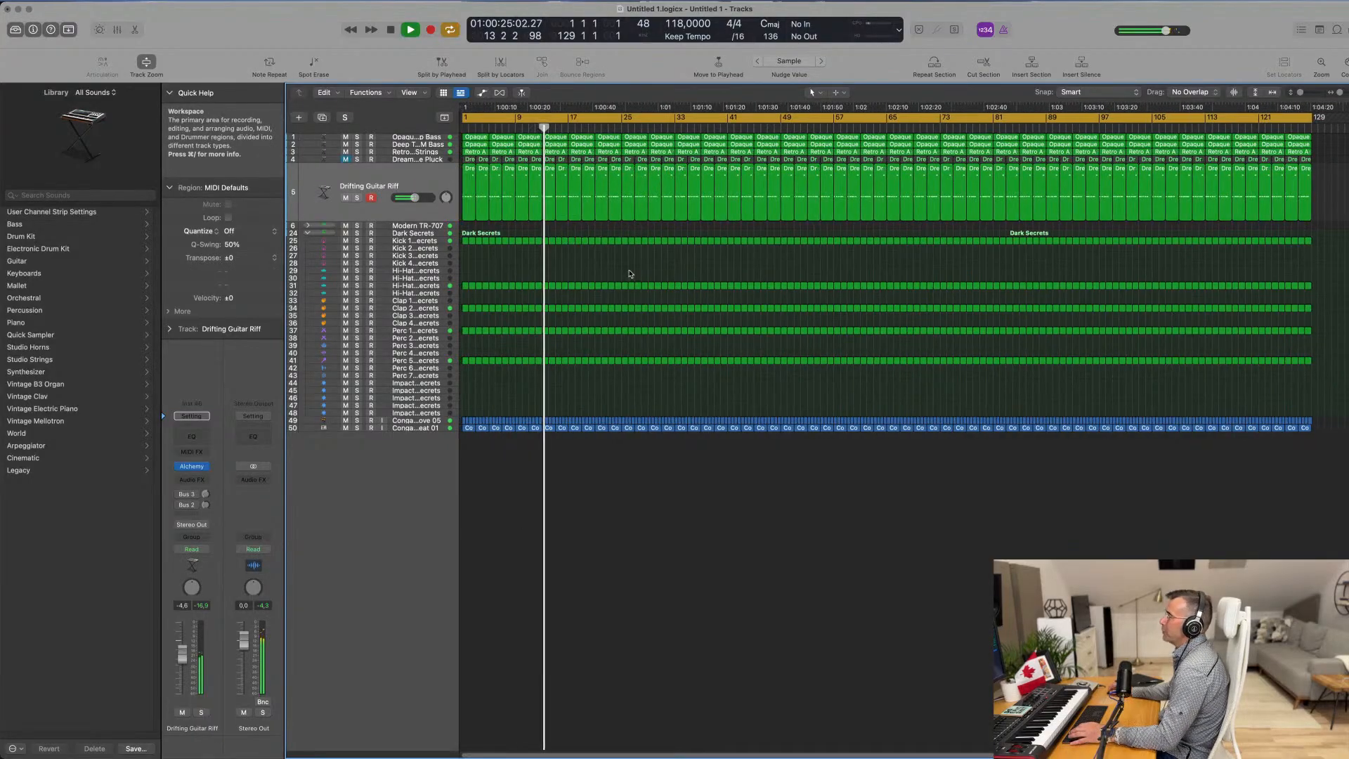
Step: Restart playback from bar 1 and mute the Retro Analog Synth Strings track
{"action": "left_click", "coordinate": [403, 176]}
{"action": "key", "text": "Return"}
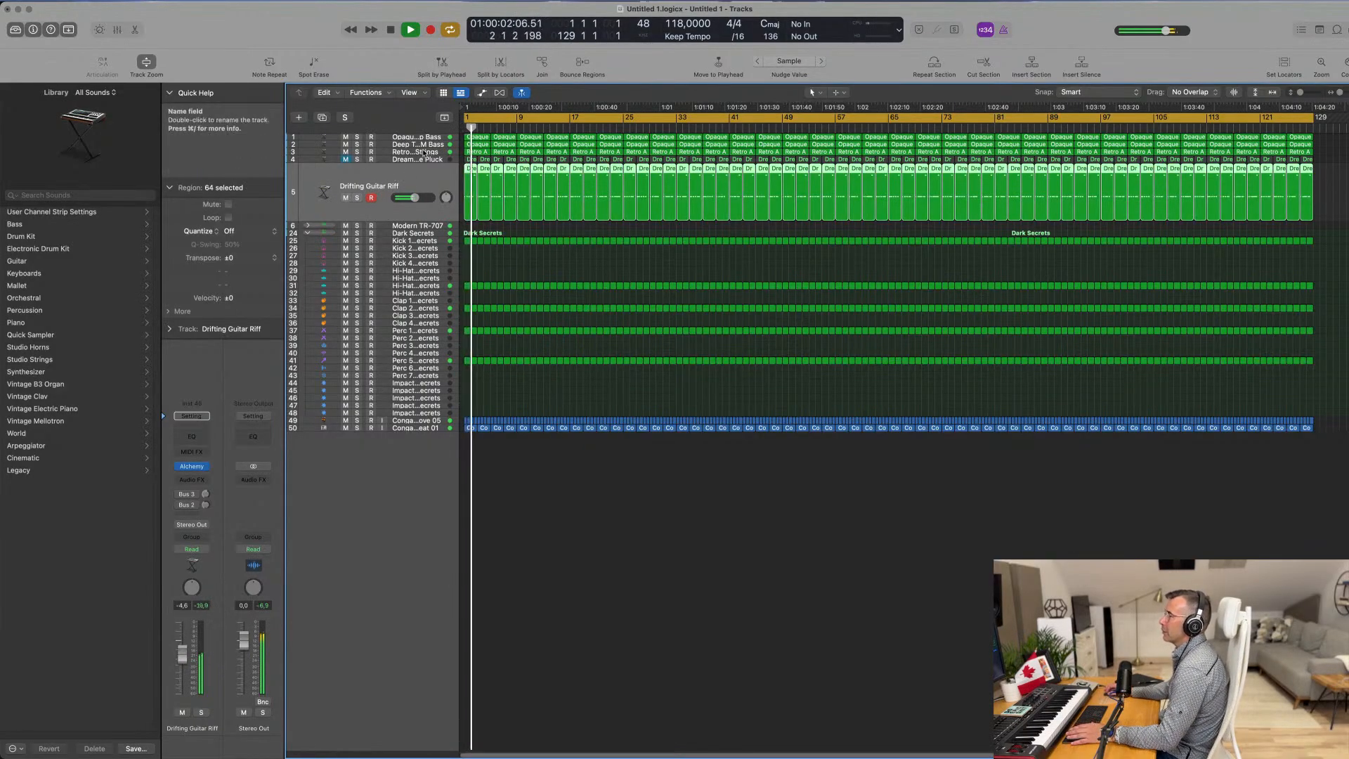
{"action": "left_click", "coordinate": [323, 152]}
{"action": "left_click", "coordinate": [344, 183]}
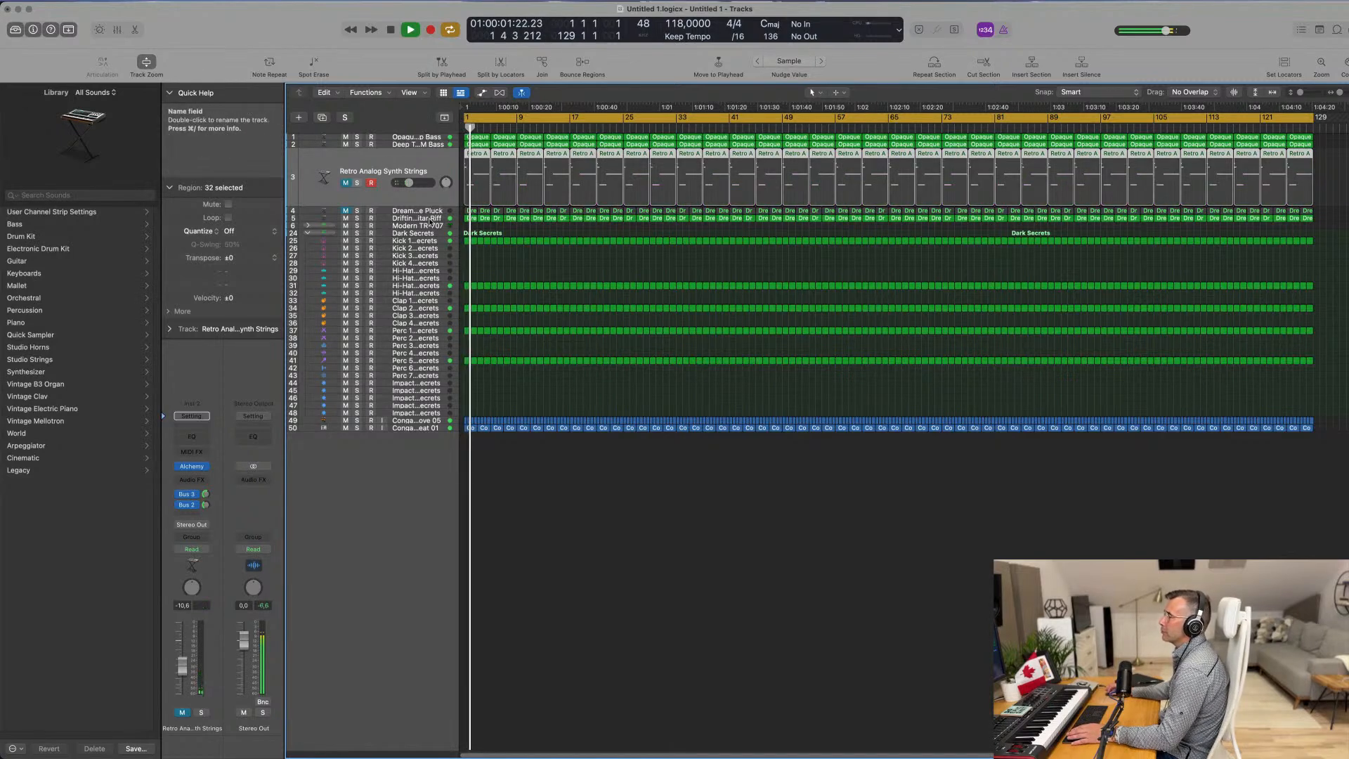
Step: Set the Drifting Guitar Riff track's volume to -6.0 dB and restart playback from the beginning
{"action": "left_click", "coordinate": [422, 219]}
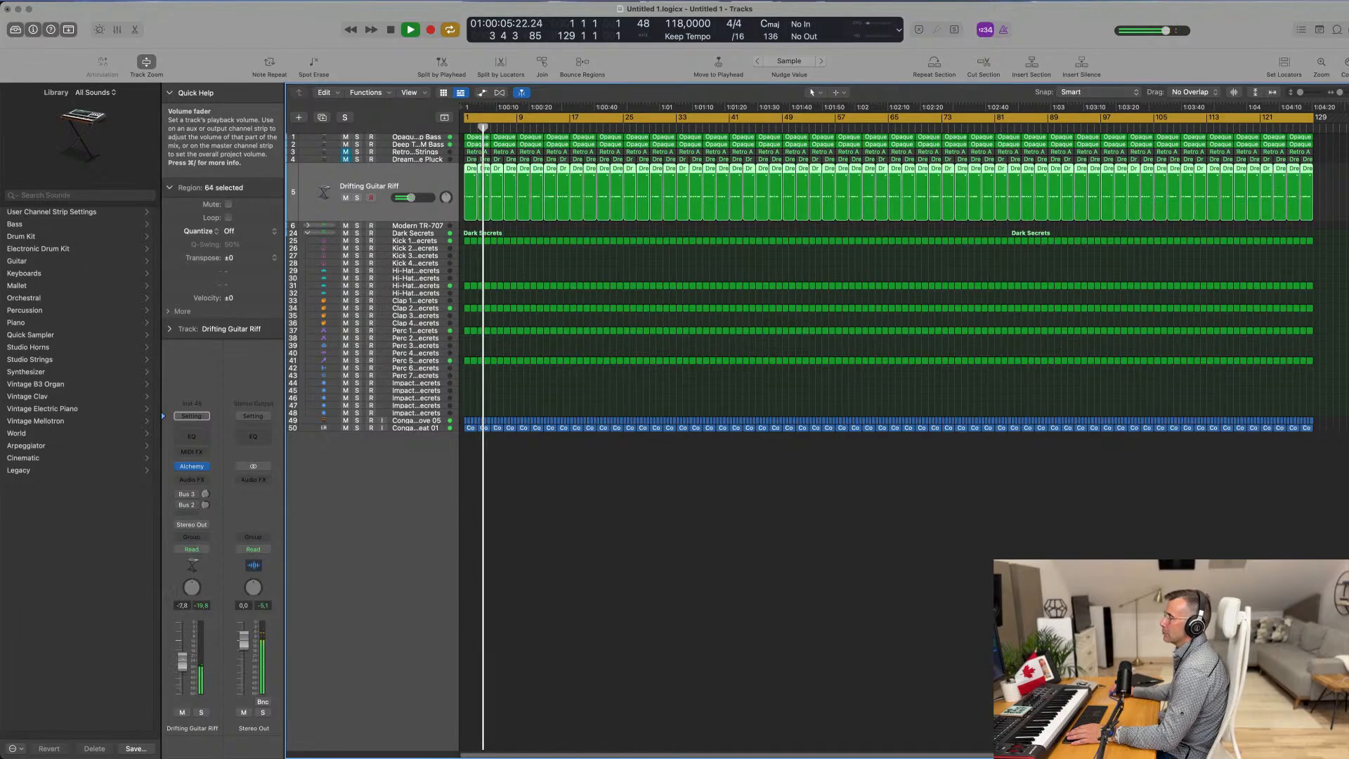
{"action": "left_click_drag", "start_coordinate": [182, 659], "coordinate": [182, 659]}
{"action": "key", "text": "Return"}
Step: Add a Channel EQ to the Drifting Guitar Riff track with a low cut at about 181 Hz and a 12 dB/oct slope
{"action": "double_click", "coordinate": [192, 436]}
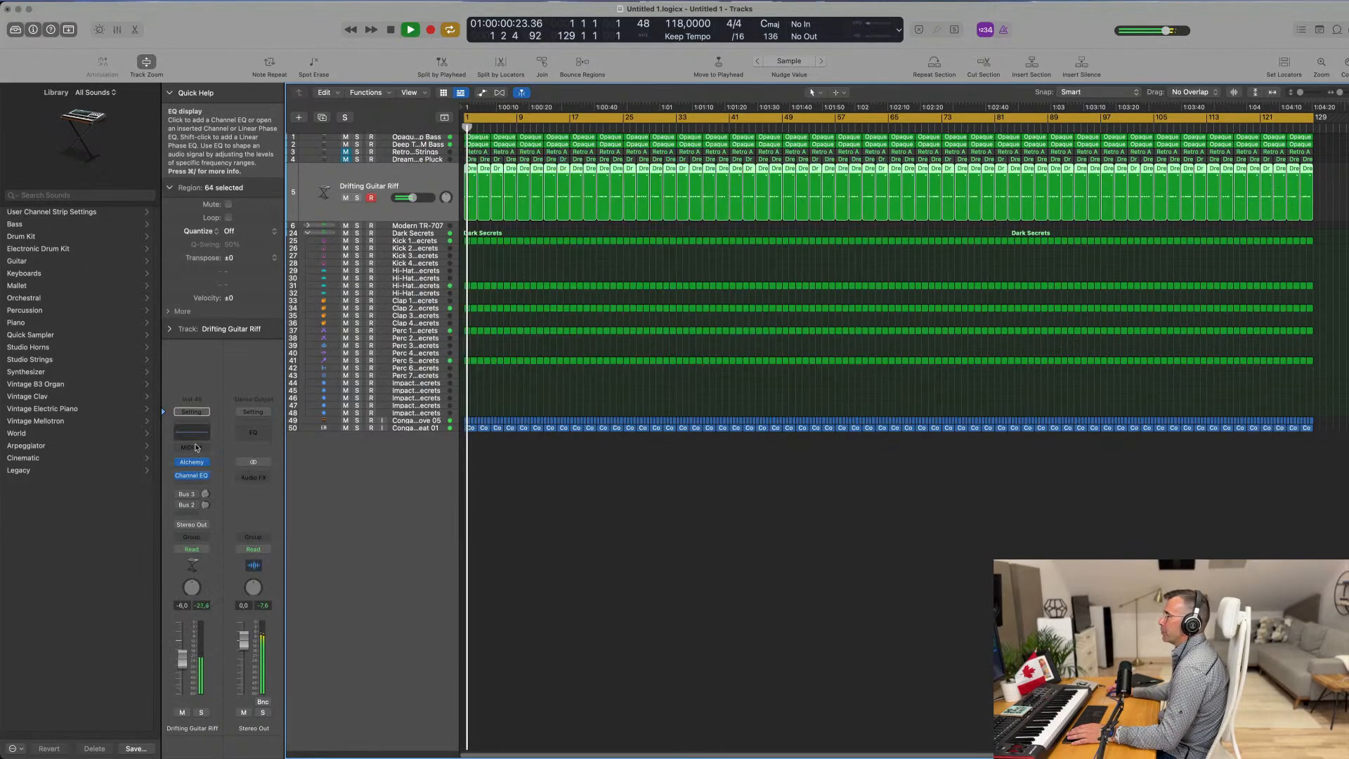
{"action": "left_click", "coordinate": [192, 432]}
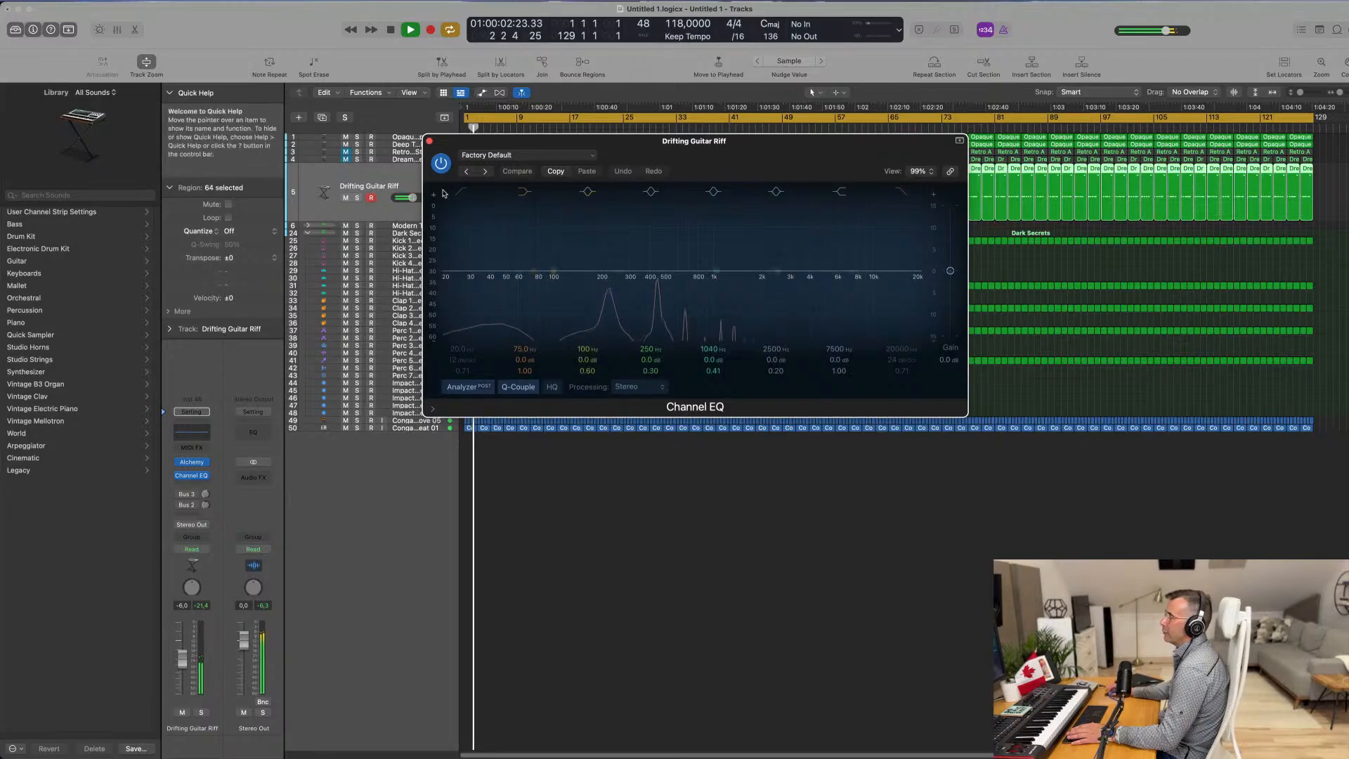
{"action": "left_click_drag", "start_coordinate": [456, 238], "coordinate": [606, 231]}
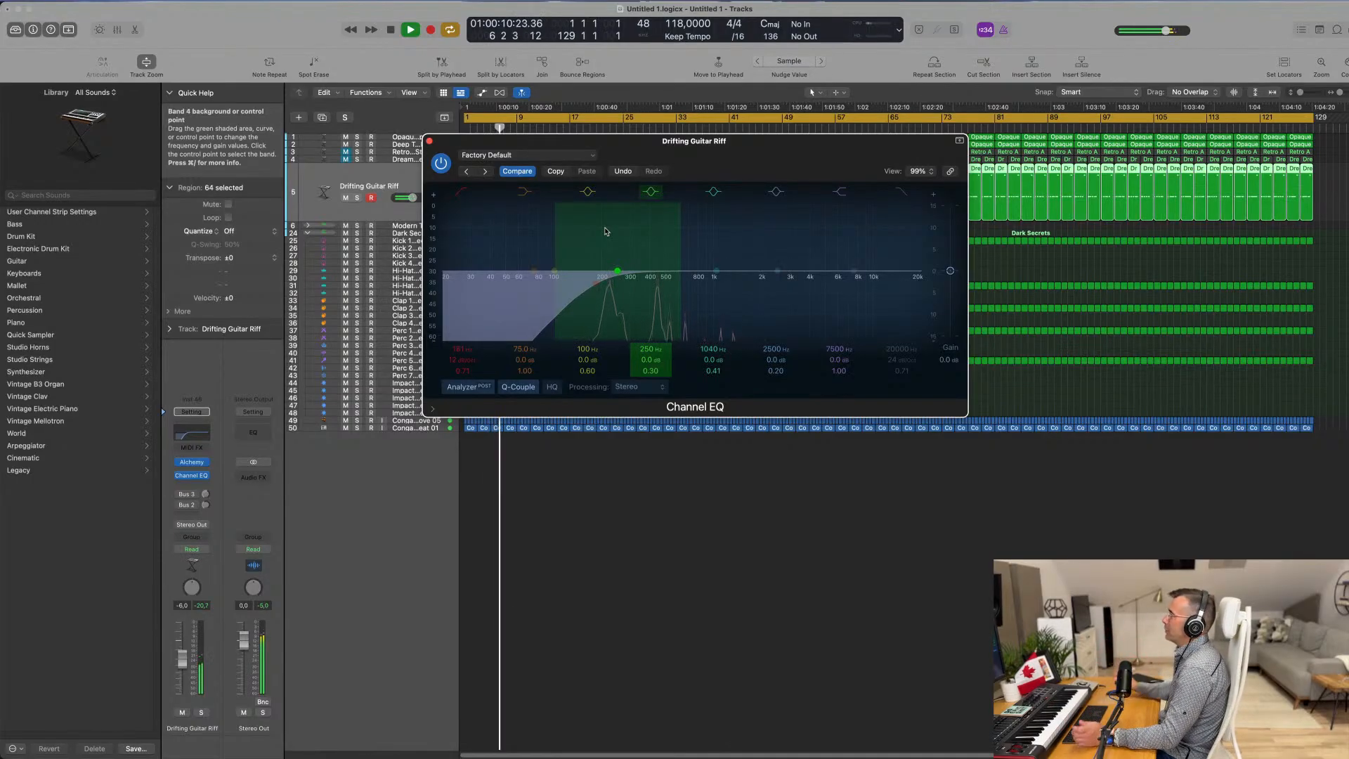
{"action": "left_click_drag", "start_coordinate": [759, 155], "coordinate": [740, 255]}
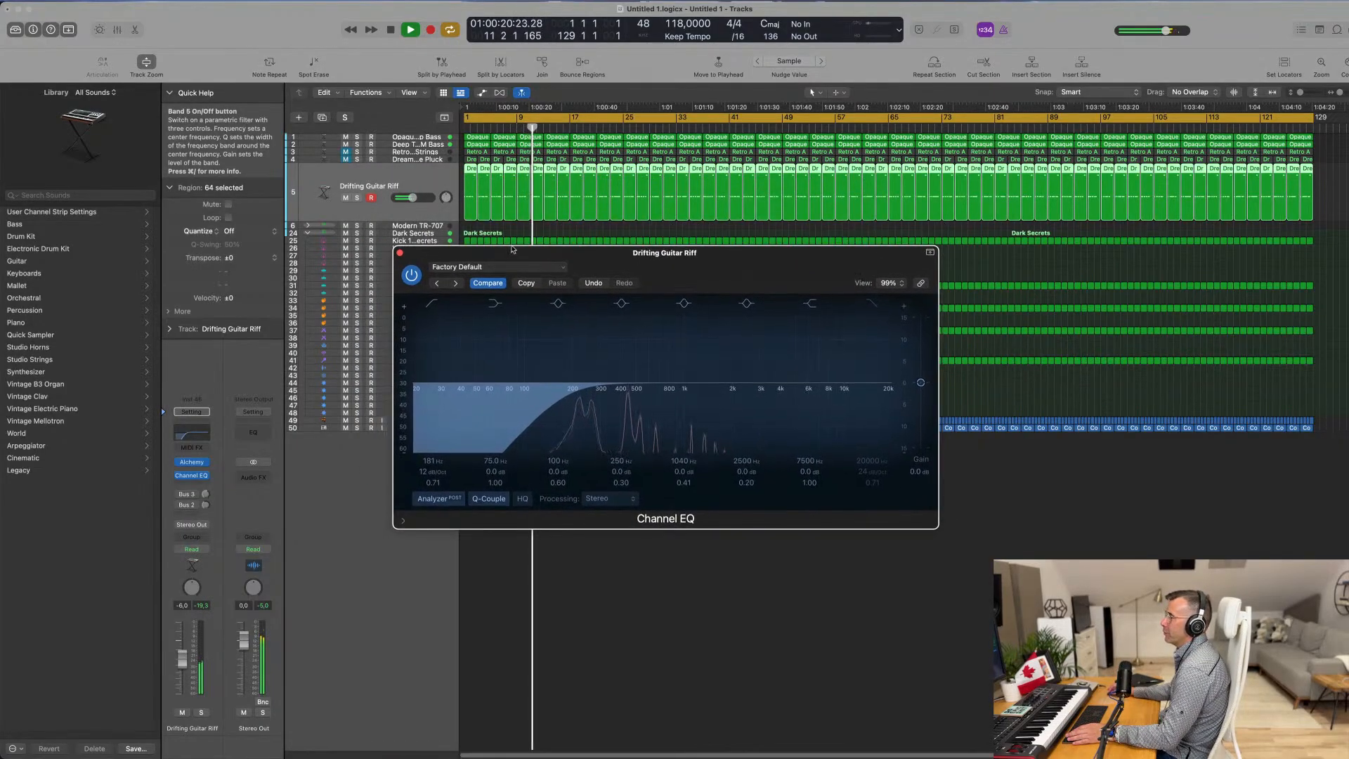
{"action": "left_click", "coordinate": [399, 252]}
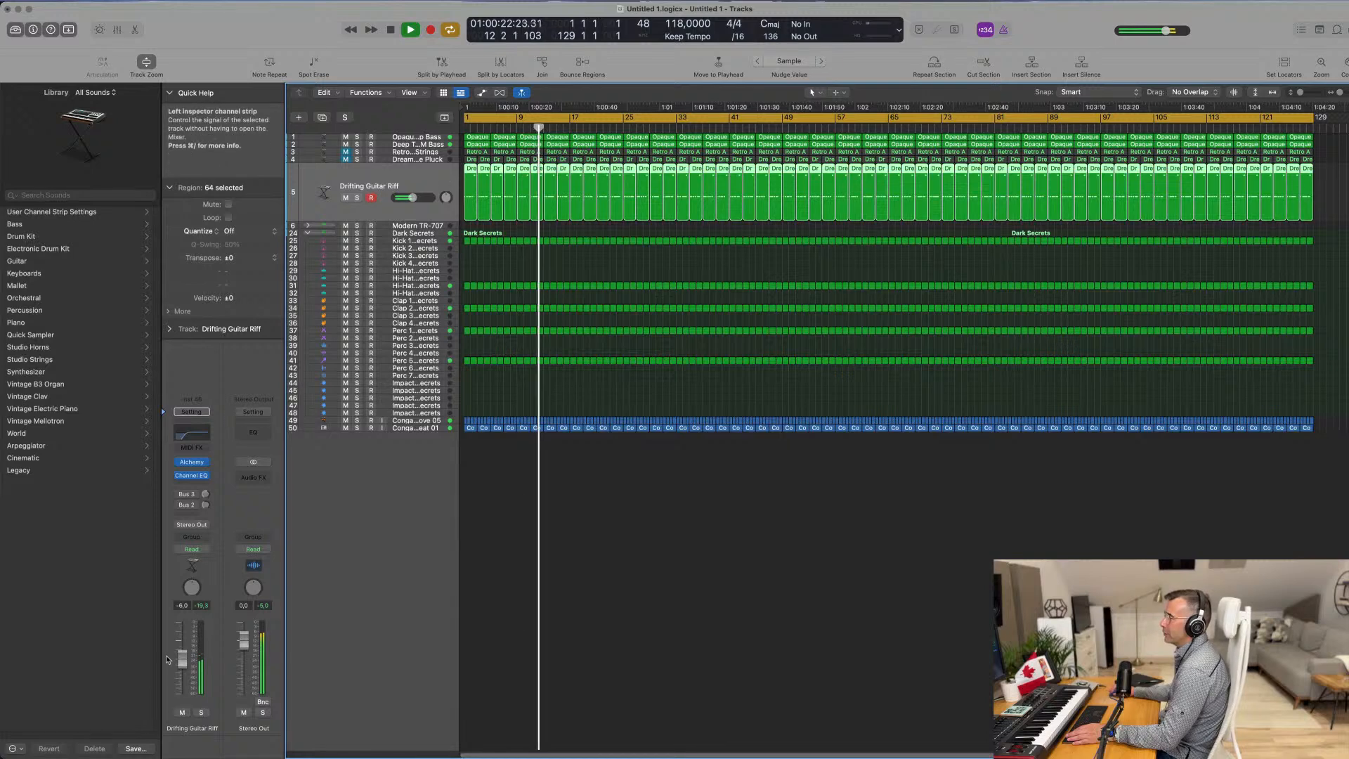
{"action": "left_click", "coordinate": [202, 713]}
{"action": "left_click", "coordinate": [202, 713]}
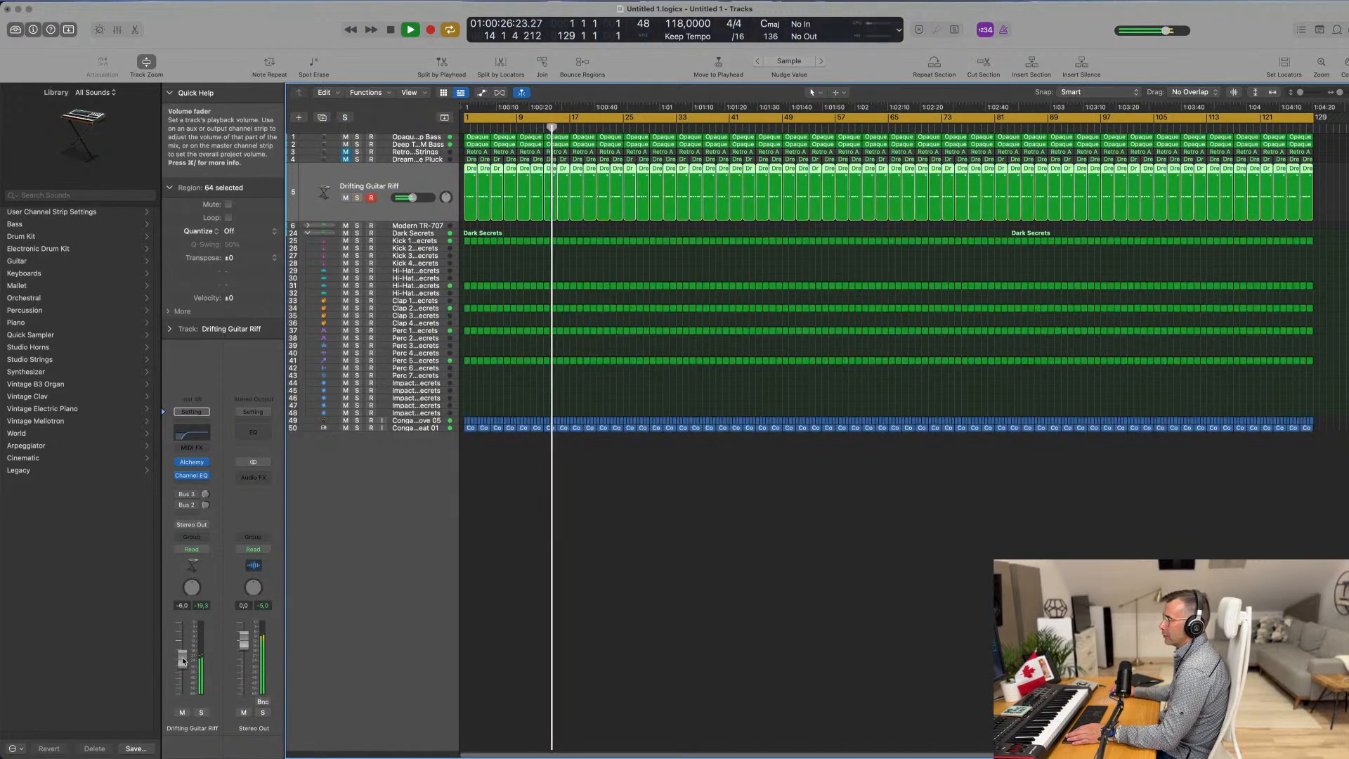
Step: Audition the Round Pluck and Ambient Comb Sweep snapshots in the guitar riff's Alchemy instrument and switch it to Short Pluck
{"action": "left_click", "coordinate": [191, 461]}
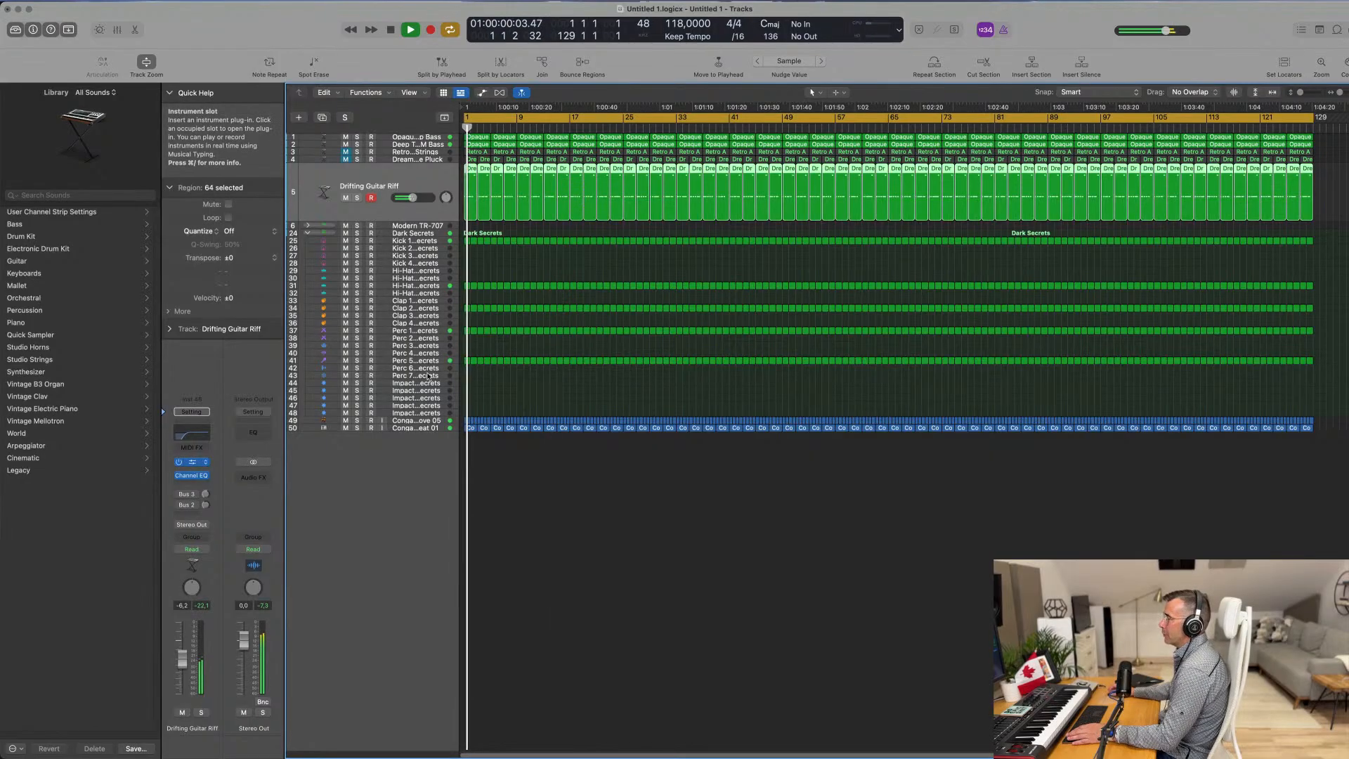
{"action": "left_click_drag", "start_coordinate": [834, 250], "coordinate": [740, 234]}
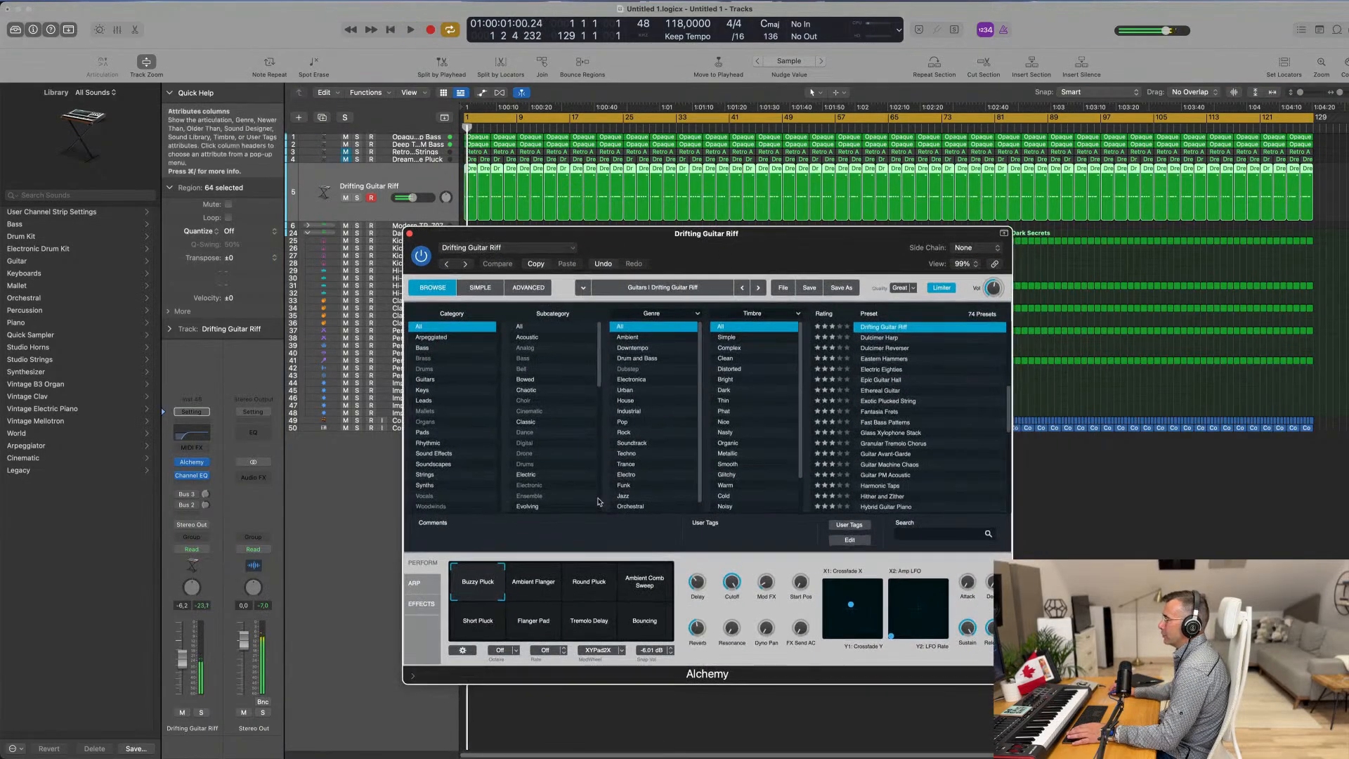
{"action": "left_click", "coordinate": [542, 578]}
{"action": "left_click", "coordinate": [581, 586]}
{"action": "key", "text": "space"}
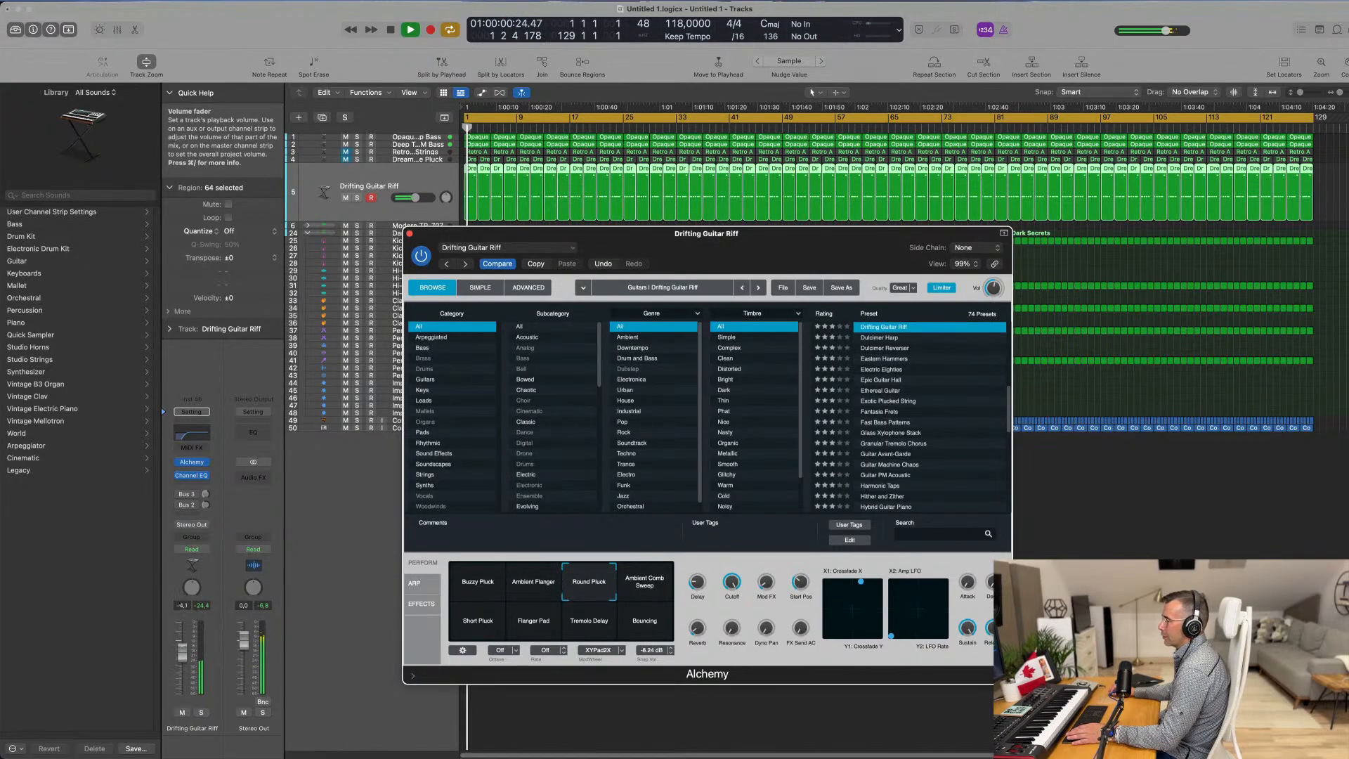
{"action": "left_click_drag", "start_coordinate": [182, 655], "coordinate": [182, 658]}
{"action": "left_click", "coordinate": [660, 585]}
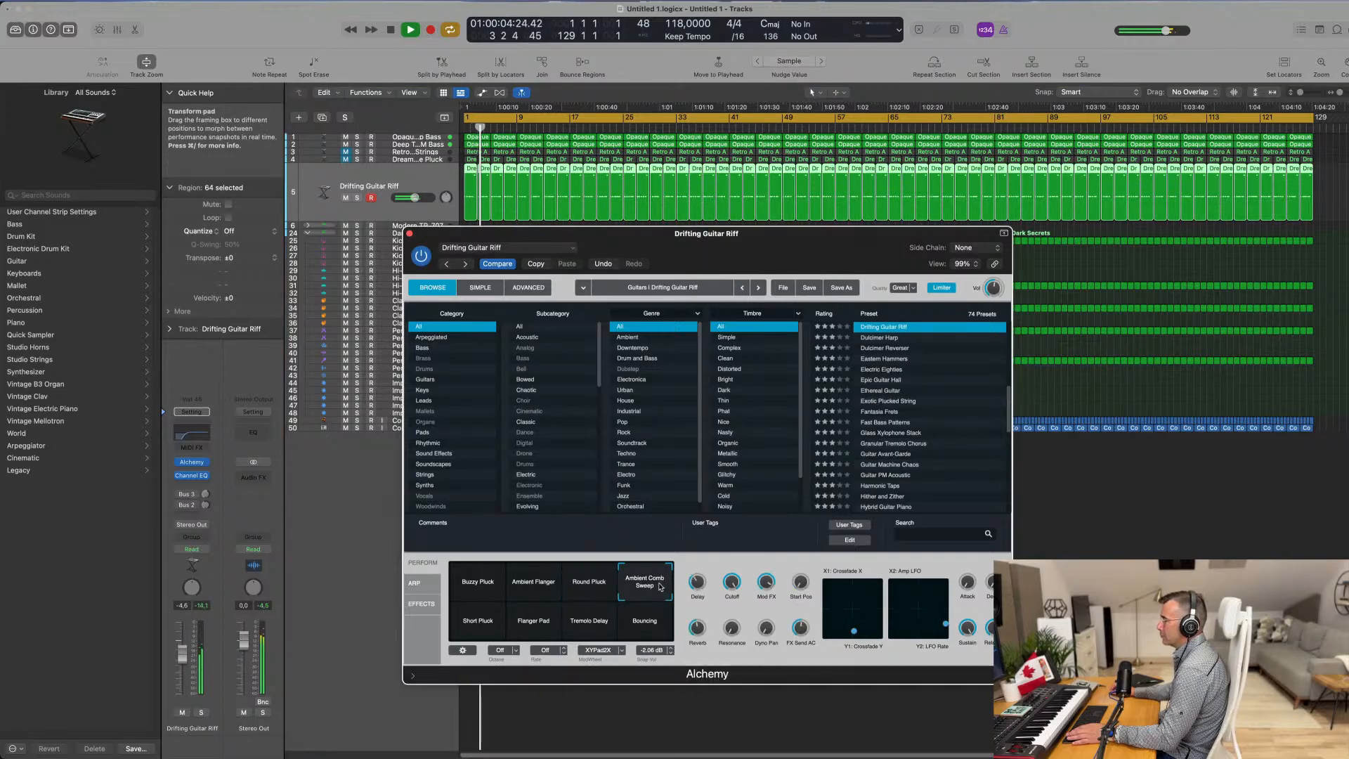
{"action": "left_click", "coordinate": [477, 631]}
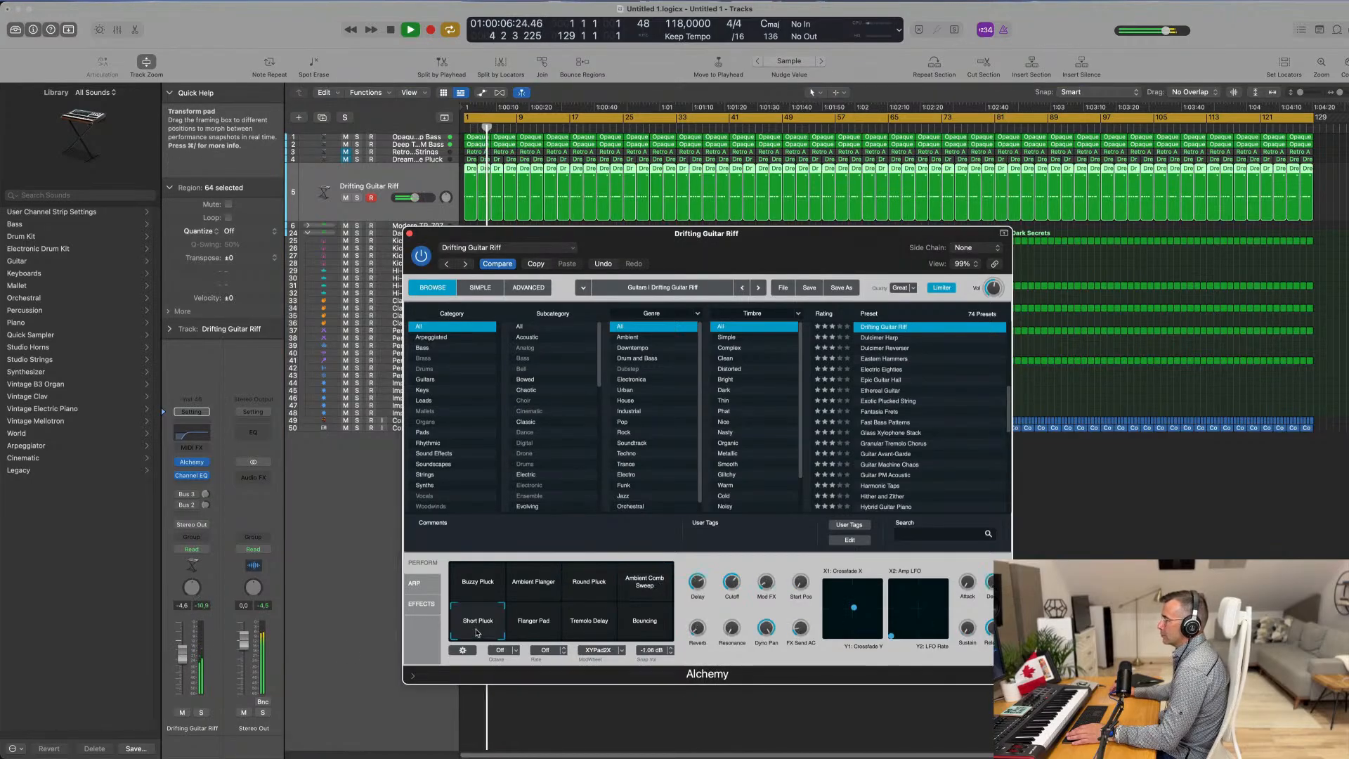
Step: Blend the Alchemy transform pad between Short Pluck and Buzzy Pluck and raise the Drifting Guitar Riff track's volume to about -2 dB
{"action": "key", "text": "space"}
{"action": "left_click_drag", "start_coordinate": [183, 654], "coordinate": [183, 648]}
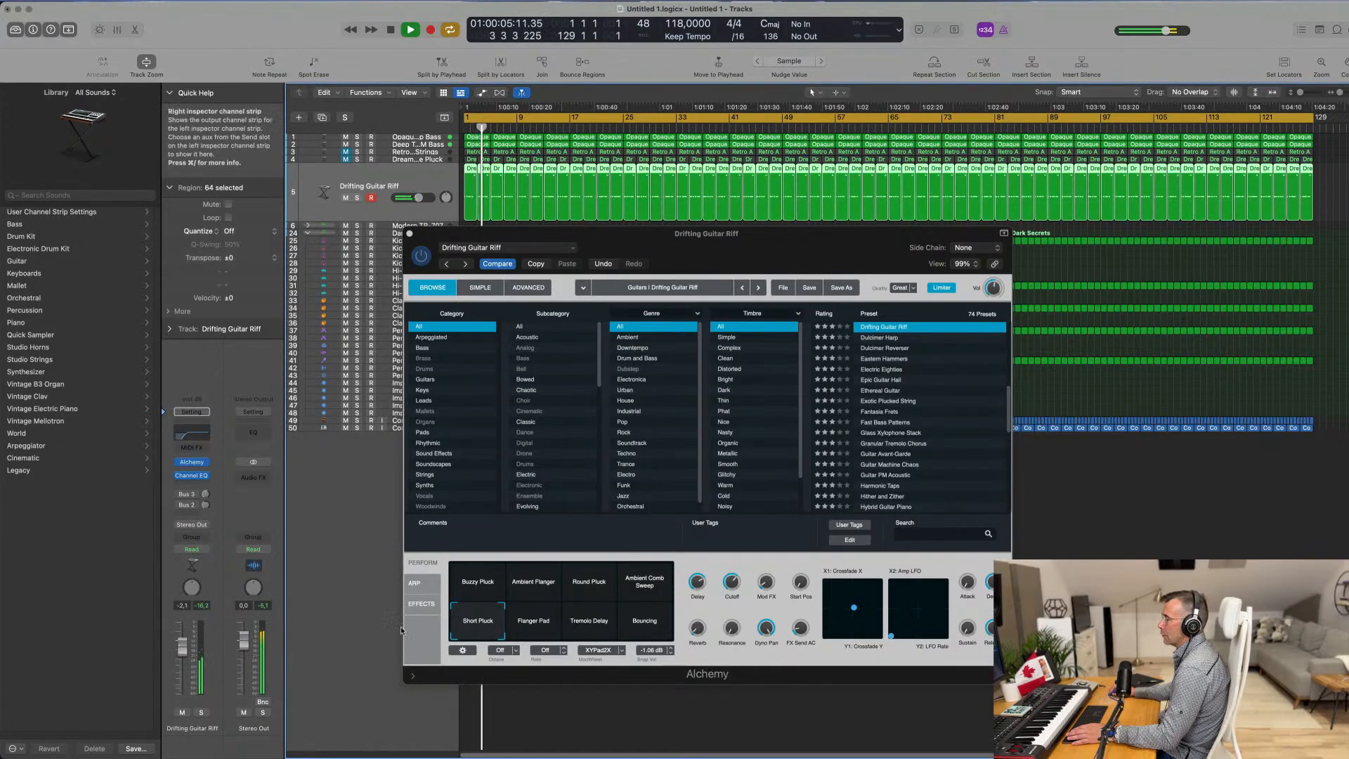
{"action": "left_click", "coordinate": [479, 620]}
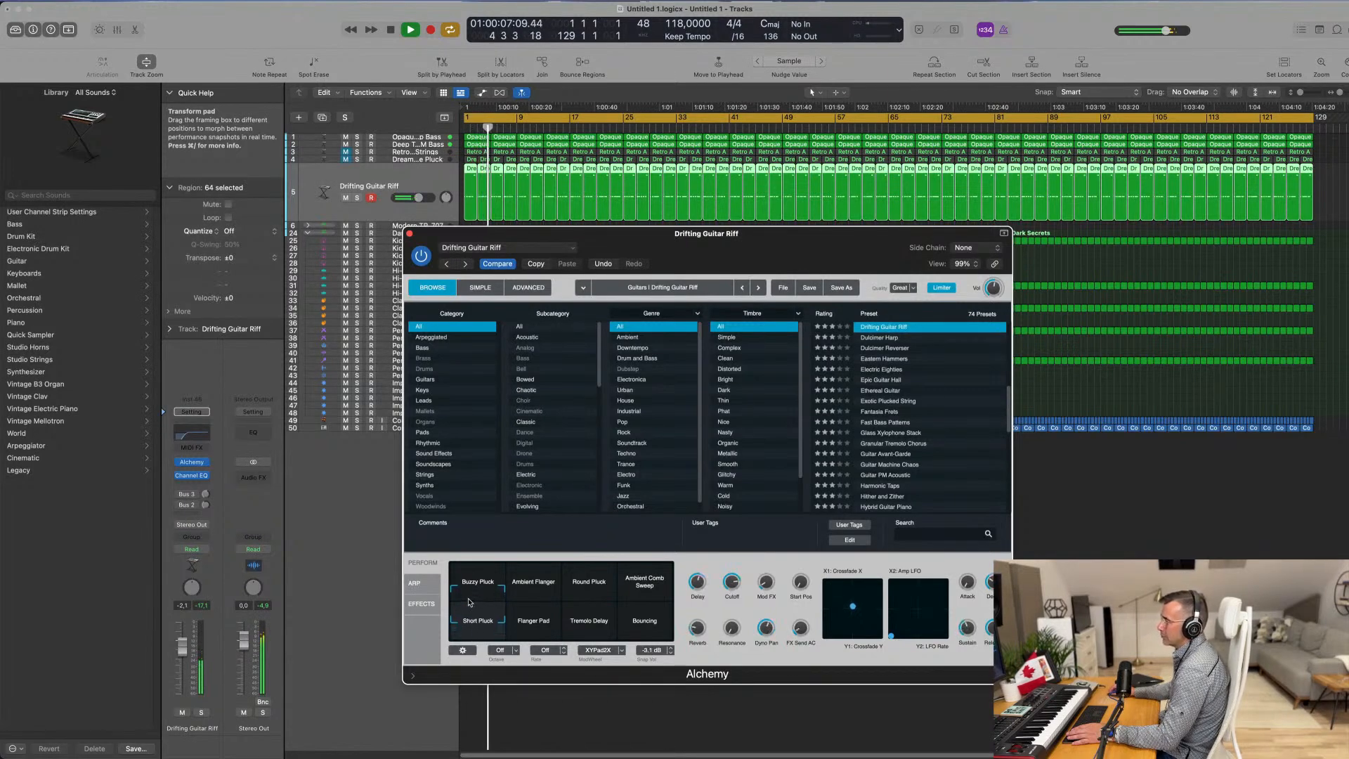
{"action": "left_click_drag", "start_coordinate": [494, 602], "coordinate": [472, 602]}
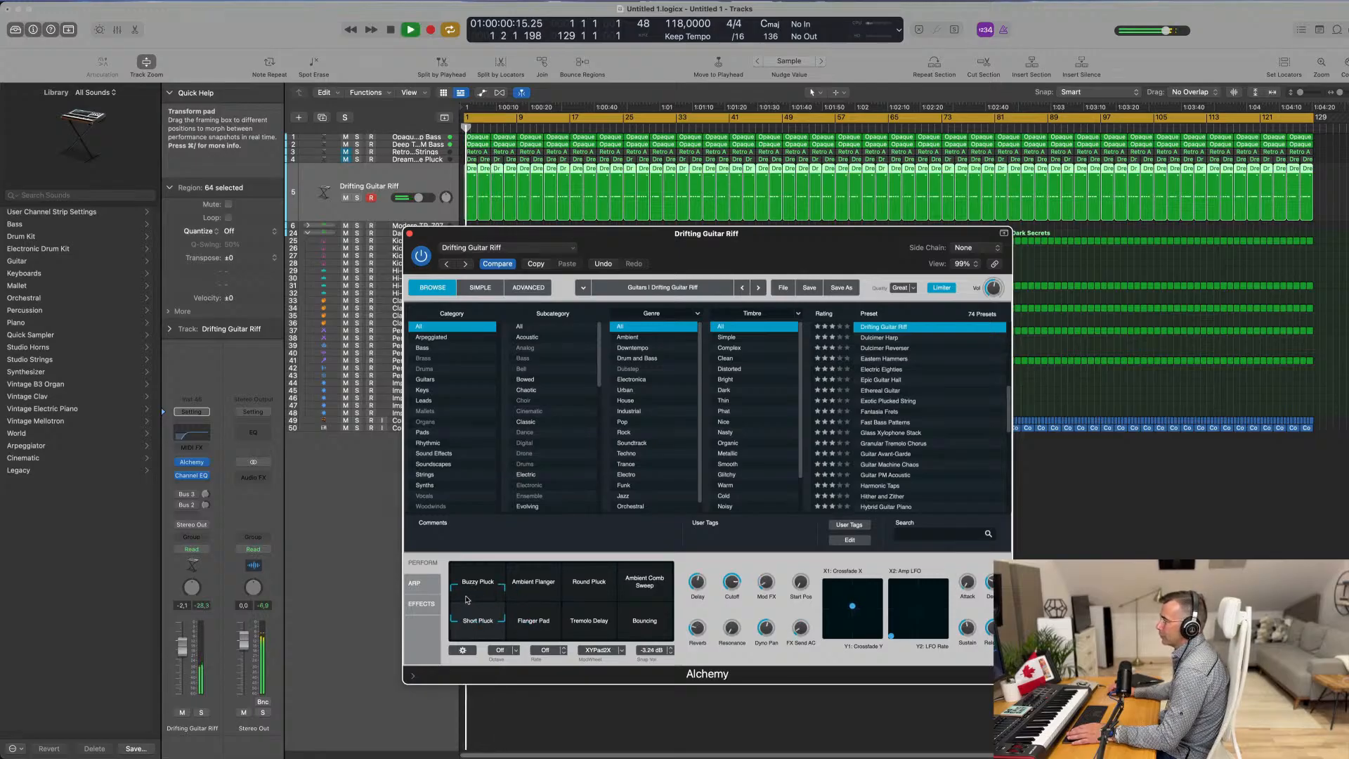
{"action": "left_click_drag", "start_coordinate": [455, 638], "coordinate": [457, 536]}
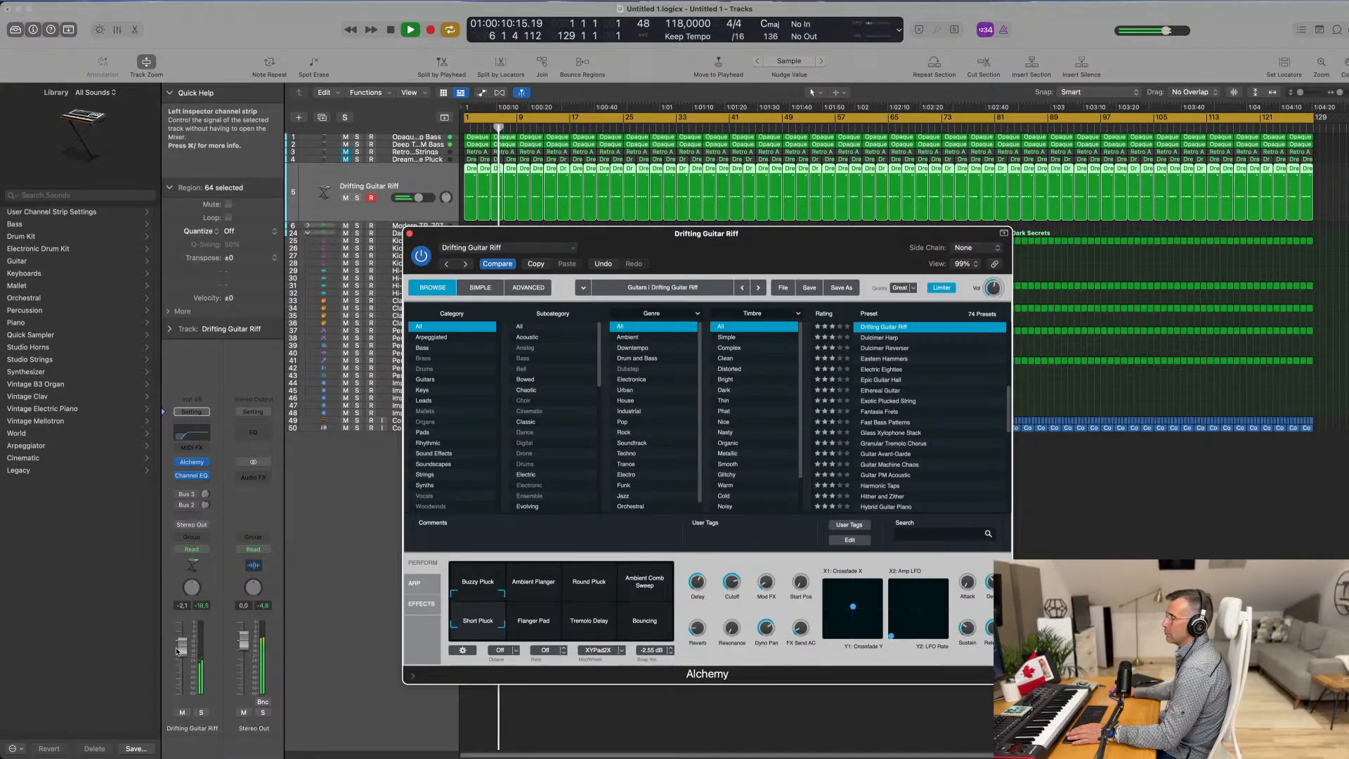
{"action": "left_click", "coordinate": [349, 530]}
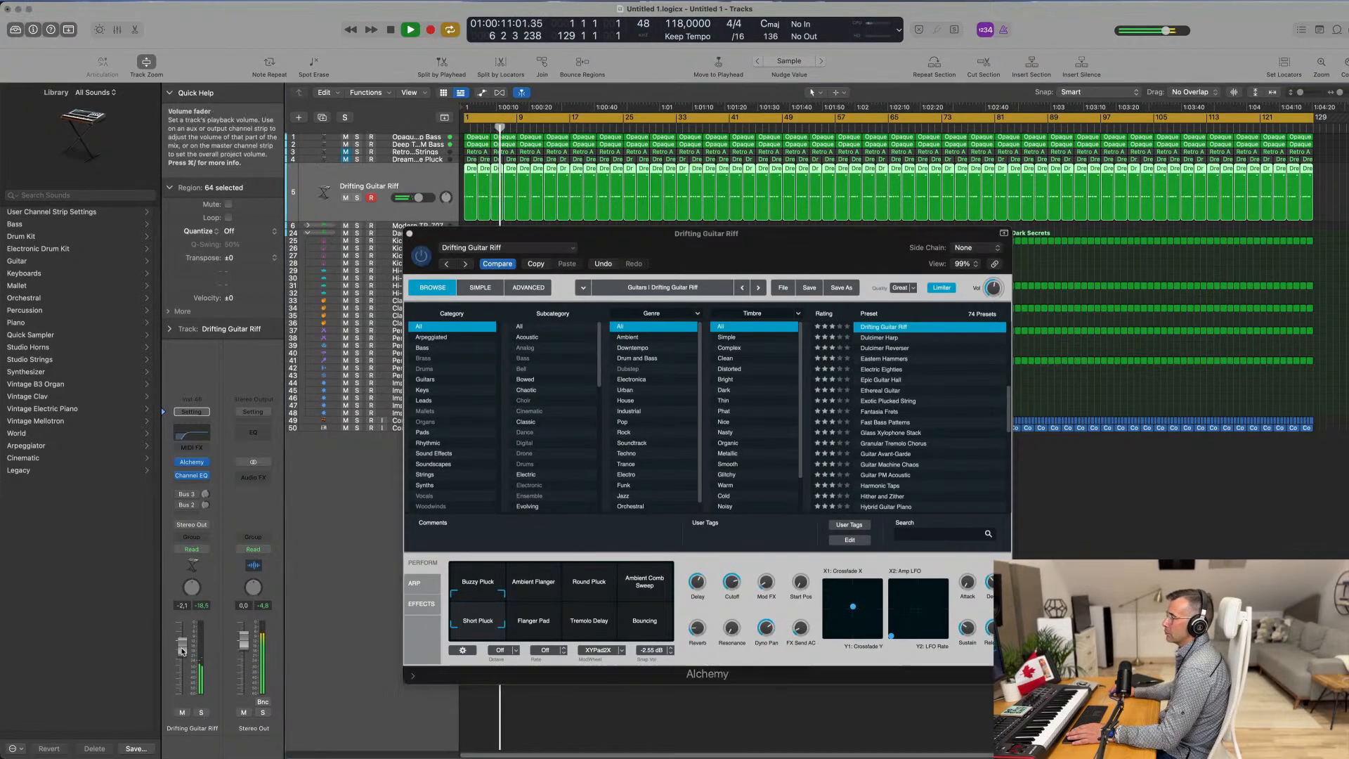
{"action": "left_click", "coordinate": [409, 234]}
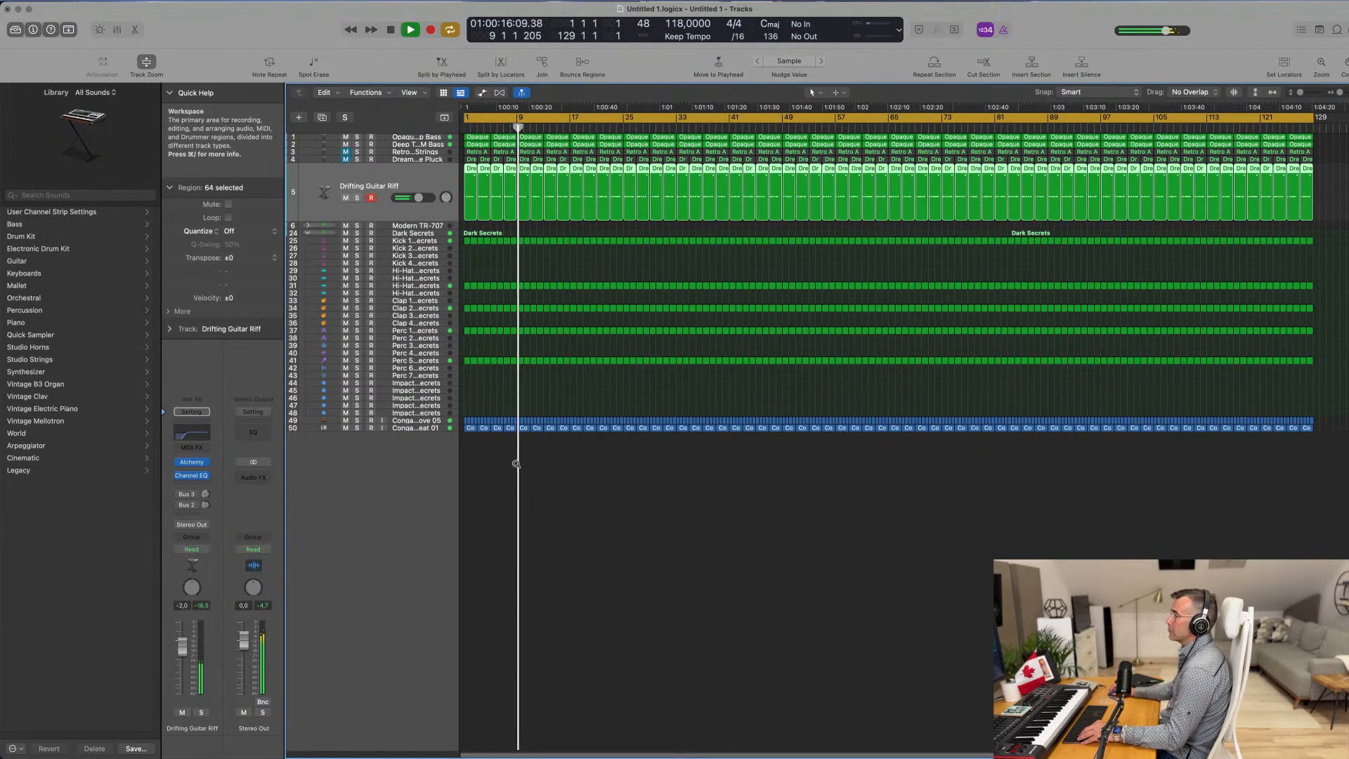
Step: Compare the mix with and without the Perc 5 - Dark Secrets track by muting and unmuting it
{"action": "scroll", "coordinate": [517, 464], "scroll_direction": "up", "scroll_amount": 10}
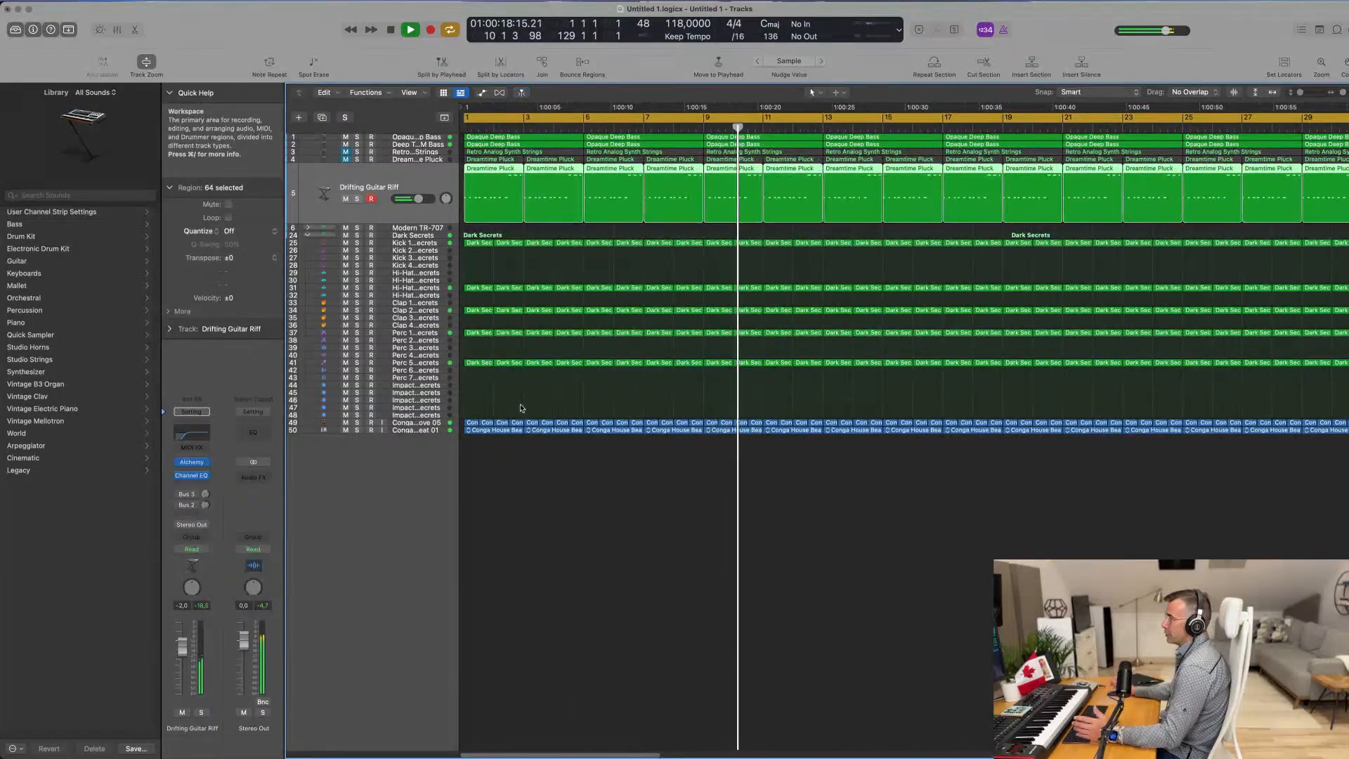
{"action": "left_click", "coordinate": [396, 362]}
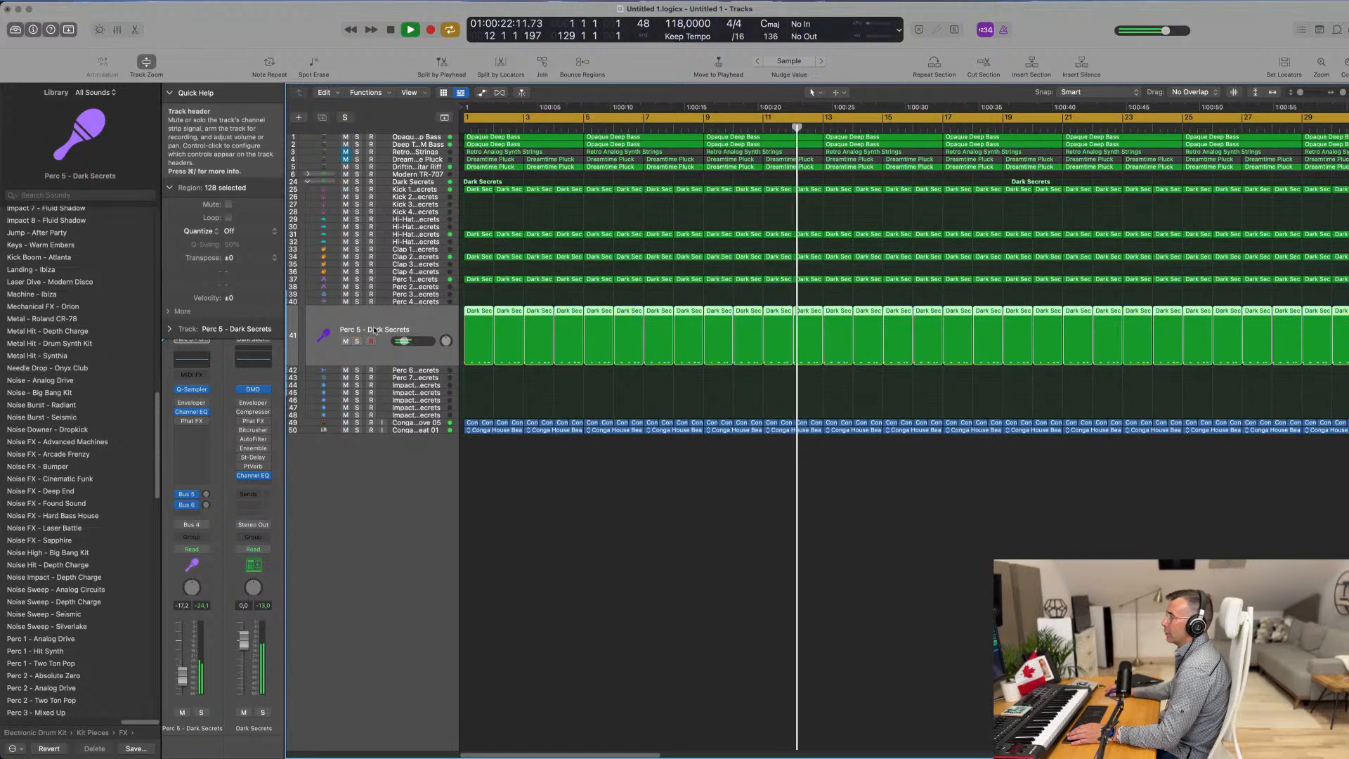
{"action": "left_click", "coordinate": [345, 341]}
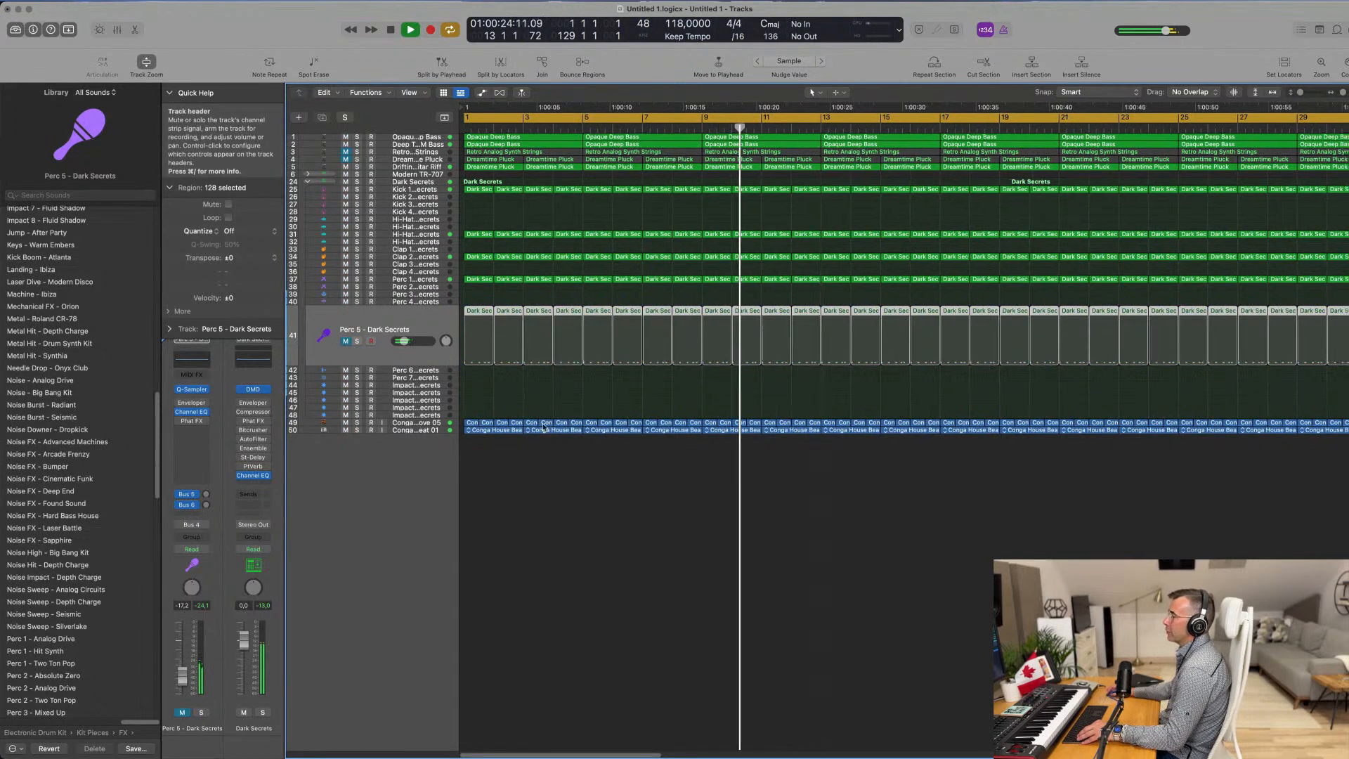
{"action": "scroll", "coordinate": [477, 413], "scroll_direction": "down", "scroll_amount": 5}
{"action": "left_click", "coordinate": [345, 341]}
{"action": "key", "text": "Return"}
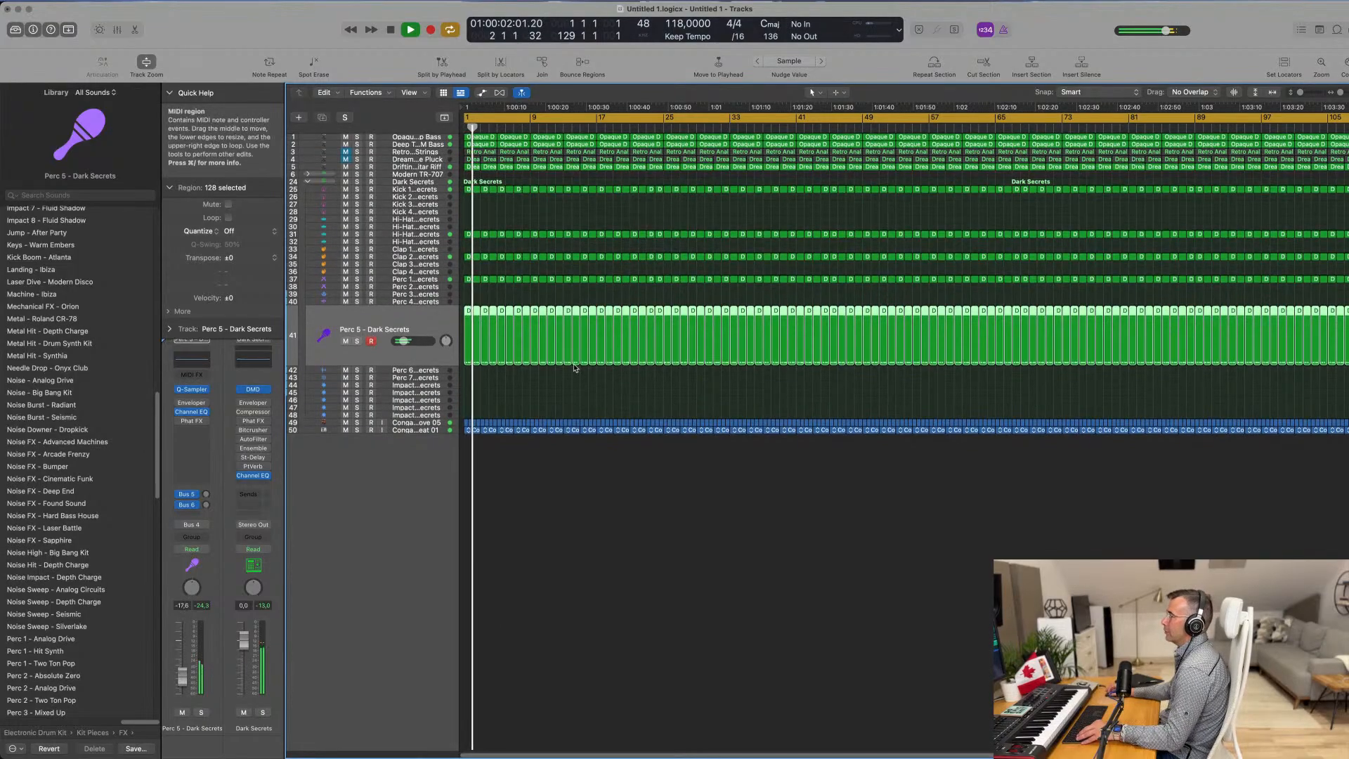
{"action": "scroll", "coordinate": [574, 367], "scroll_direction": "up", "scroll_amount": 5}
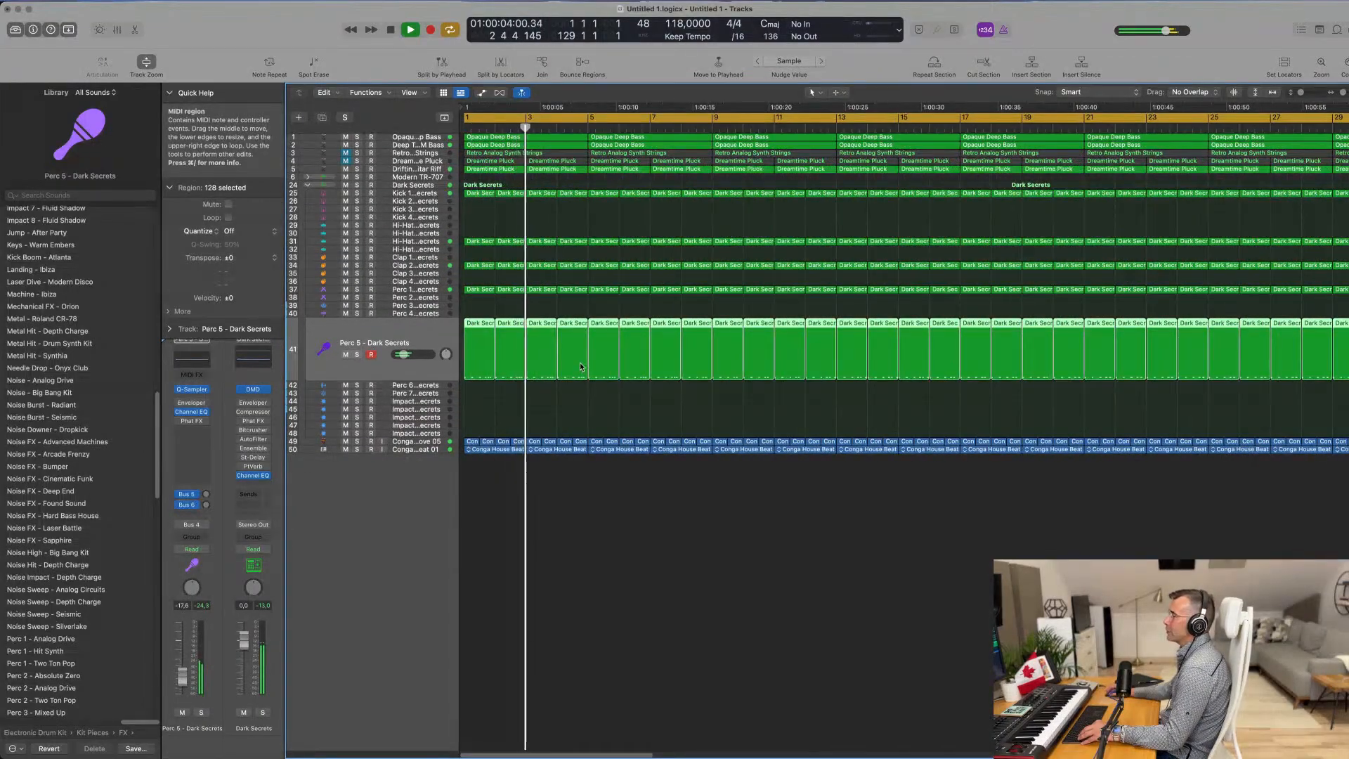
Step: Solo the Deep Techno FM Bass and Opaque Deep Bass tracks together
{"action": "scroll", "coordinate": [580, 361], "scroll_direction": "down", "scroll_amount": 1}
{"action": "left_click", "coordinate": [397, 153]}
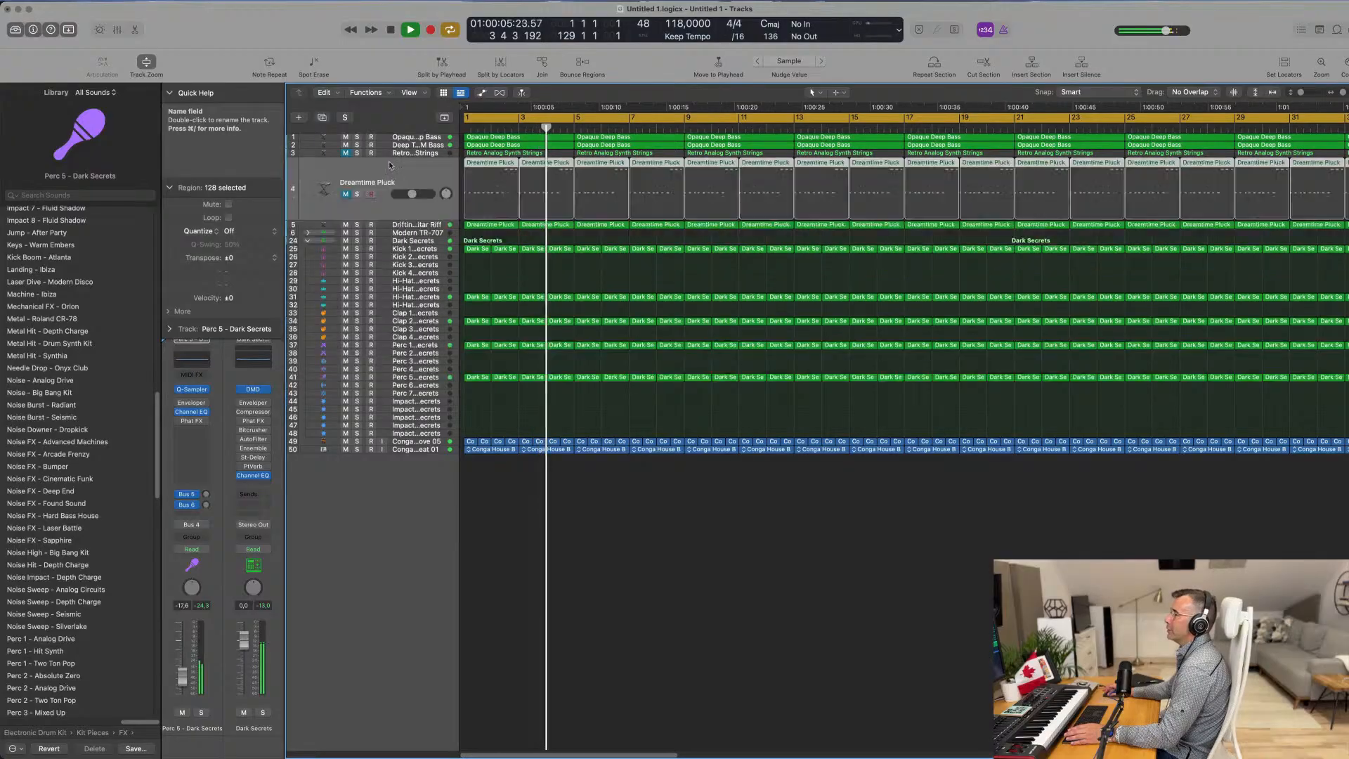
{"action": "left_click", "coordinate": [356, 145]}
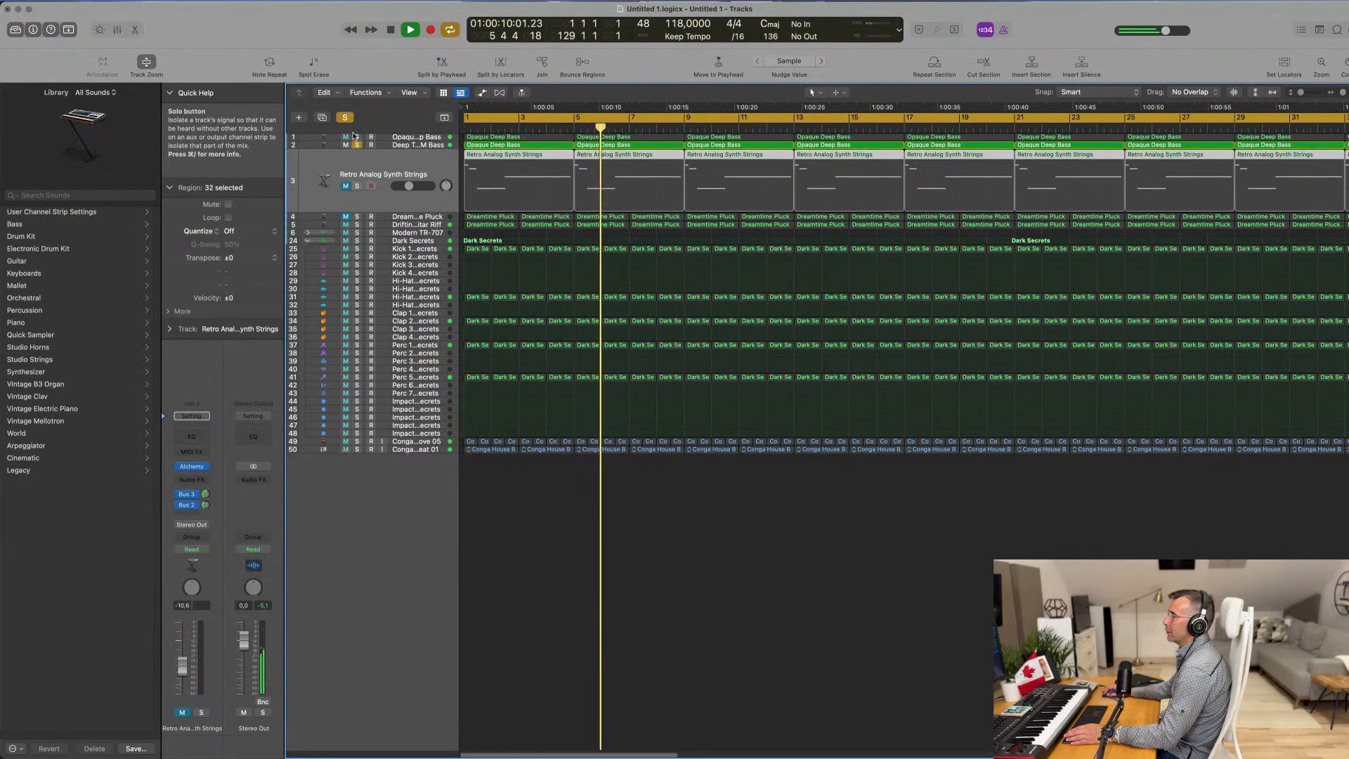
{"action": "left_click", "coordinate": [356, 137]}
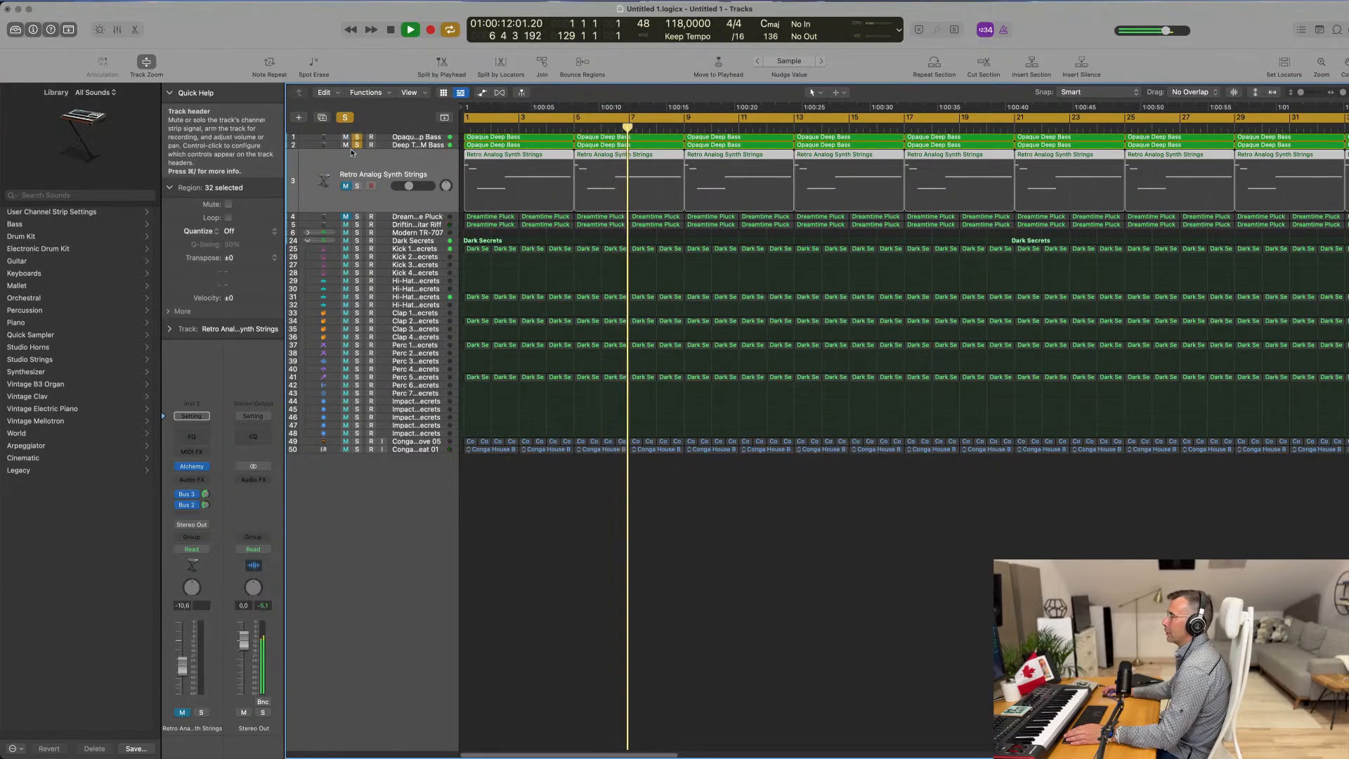
Step: Restart playback and briefly mute the Opaque Deep Bass track to compare the two soloed basses
{"action": "left_click", "coordinate": [409, 137]}
{"action": "key", "text": "Return"}
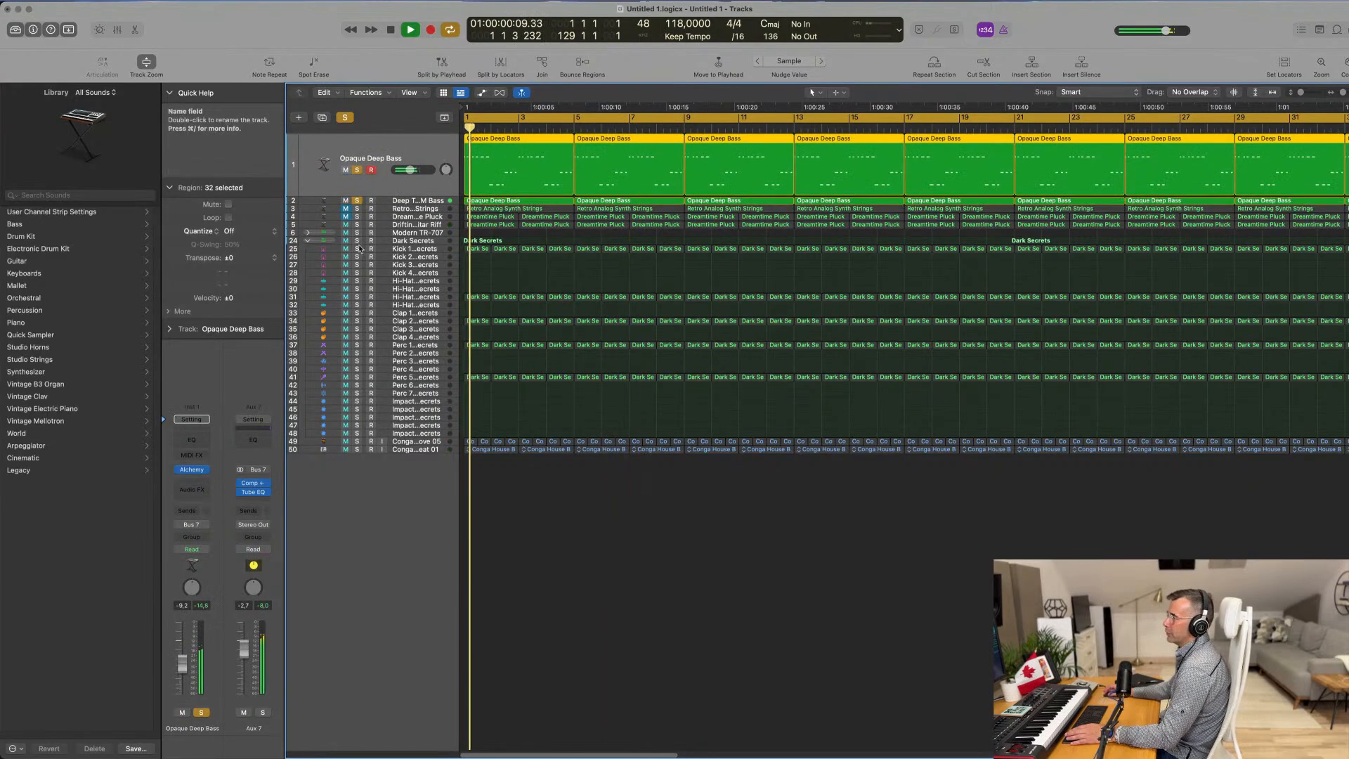
{"action": "left_click", "coordinate": [182, 712]}
{"action": "left_click", "coordinate": [182, 713]}
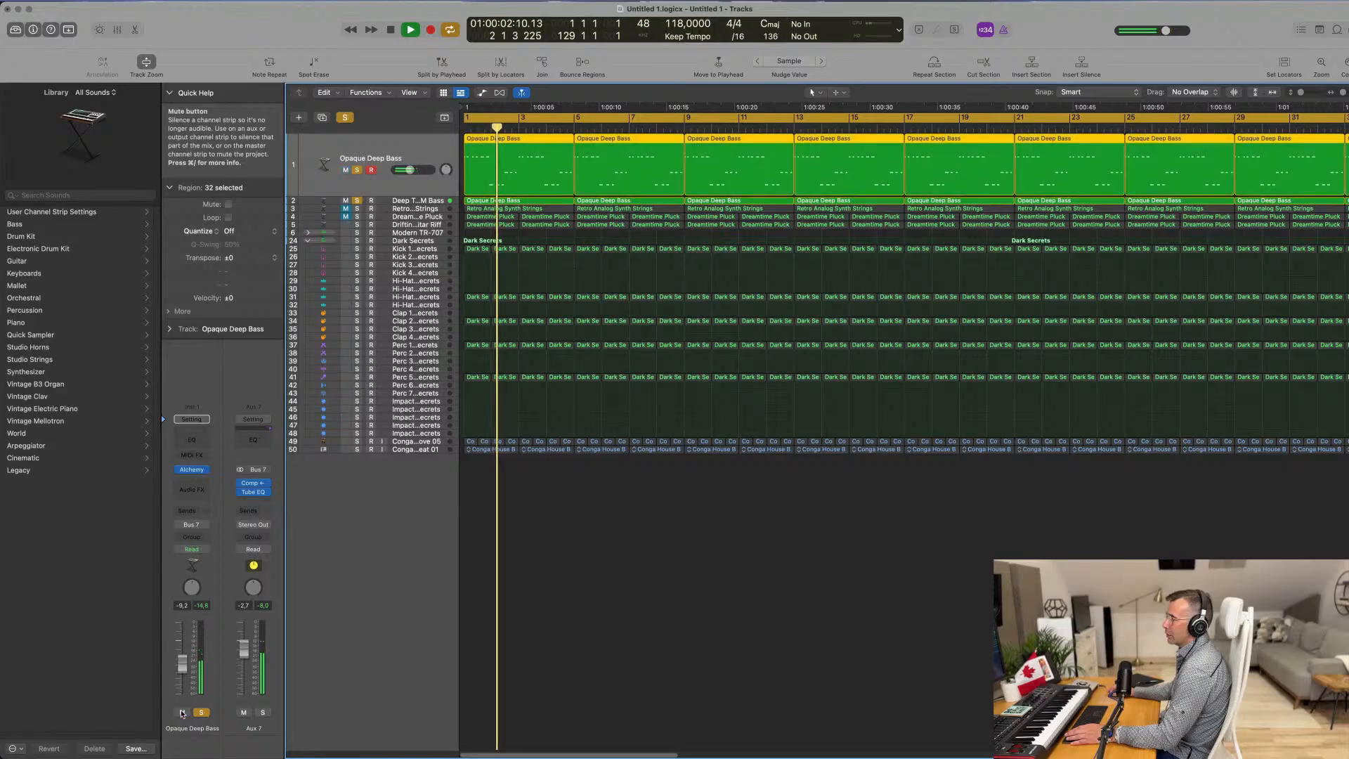
Step: Add a Channel EQ to the Opaque Deep Bass track and slightly boost its 75 Hz low-shelf band
{"action": "left_click", "coordinate": [199, 443]}
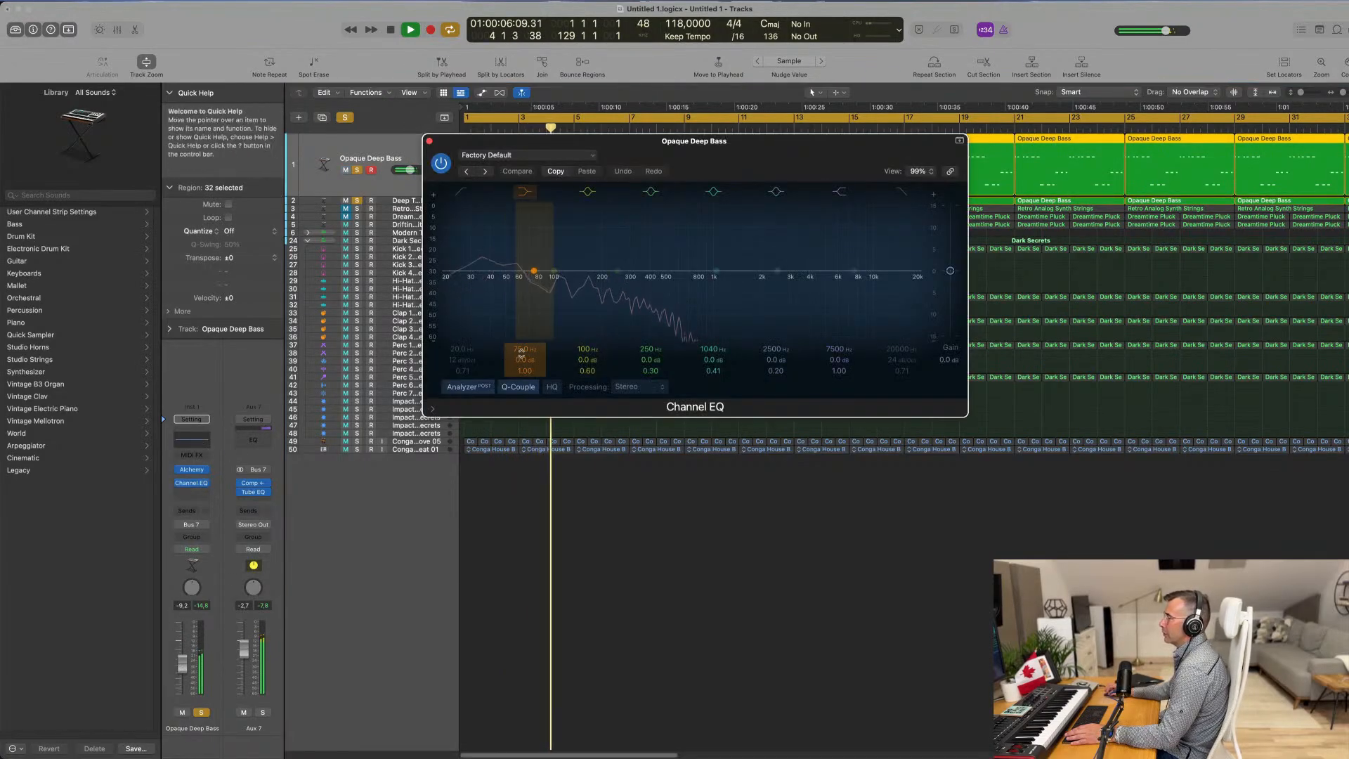
{"action": "left_click_drag", "start_coordinate": [520, 359], "coordinate": [520, 337]}
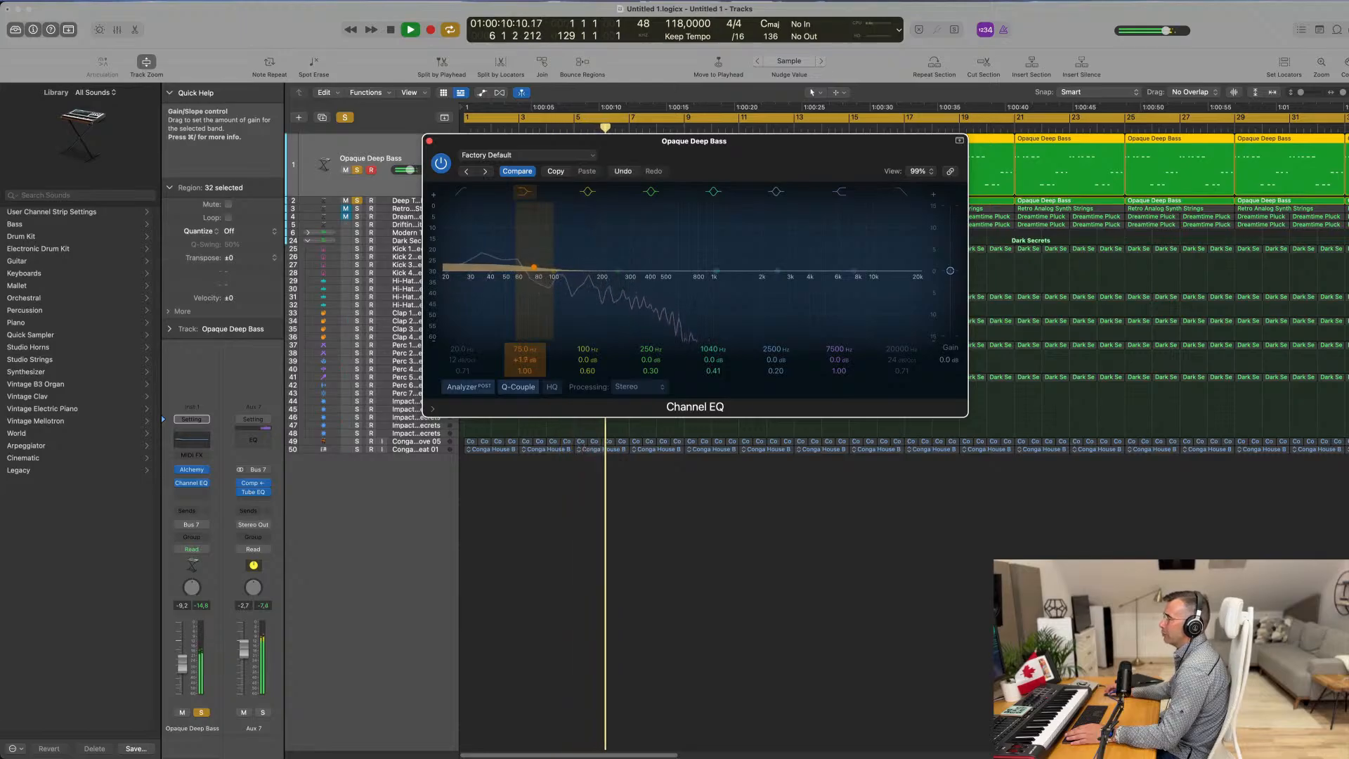
{"action": "left_click", "coordinate": [430, 141]}
Step: Add a Channel EQ to the Deep Techno FM Bass track with a low cut and a 1.9 dB dip at 107 Hz
{"action": "left_click", "coordinate": [417, 201]}
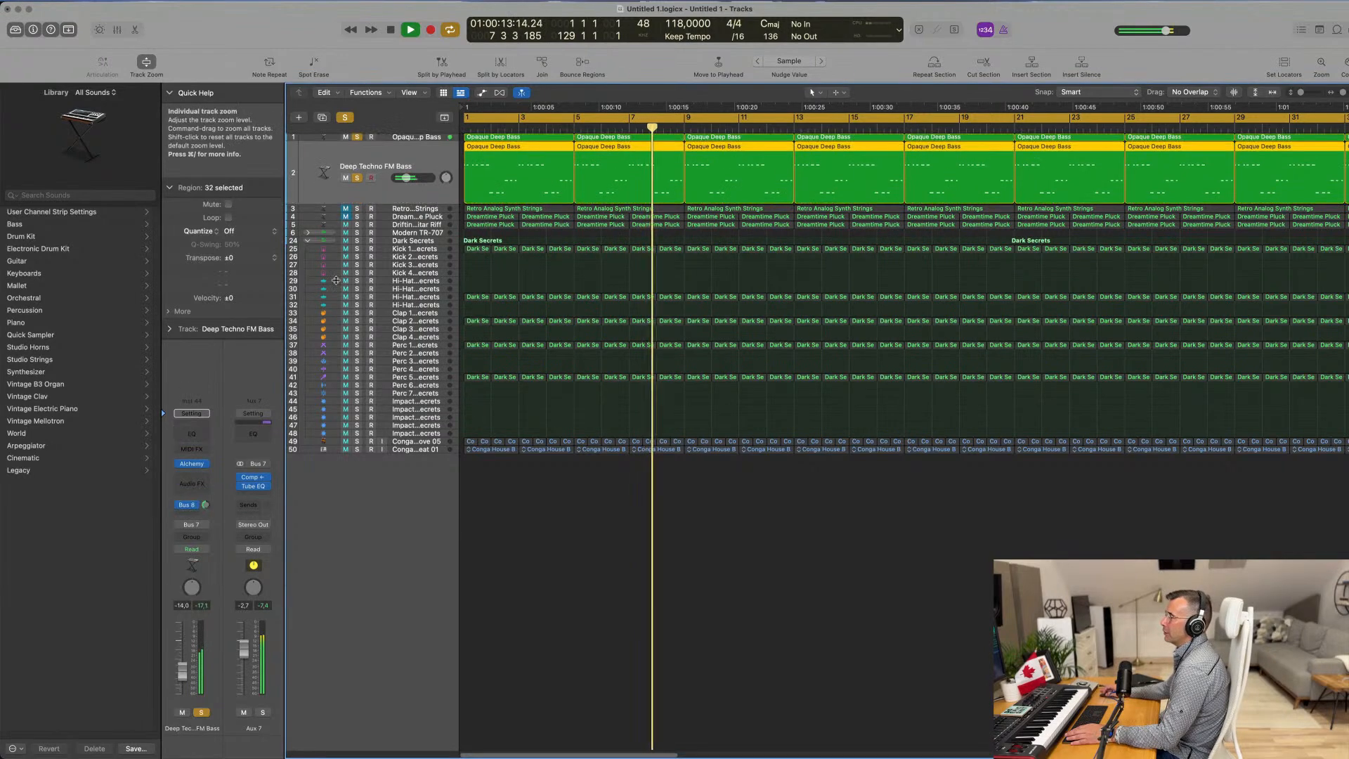
{"action": "left_click", "coordinate": [200, 434]}
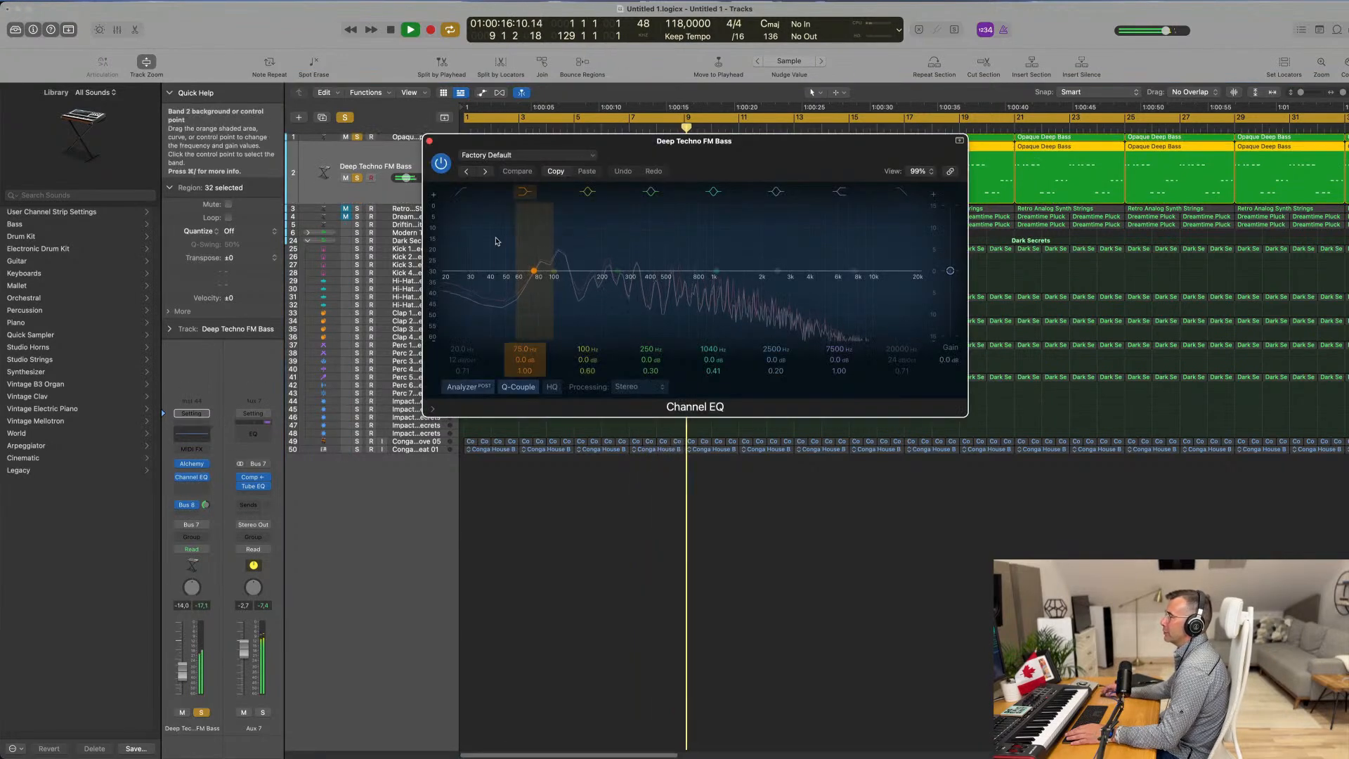
{"action": "left_click", "coordinate": [461, 192]}
{"action": "left_click_drag", "start_coordinate": [561, 257], "coordinate": [573, 258]}
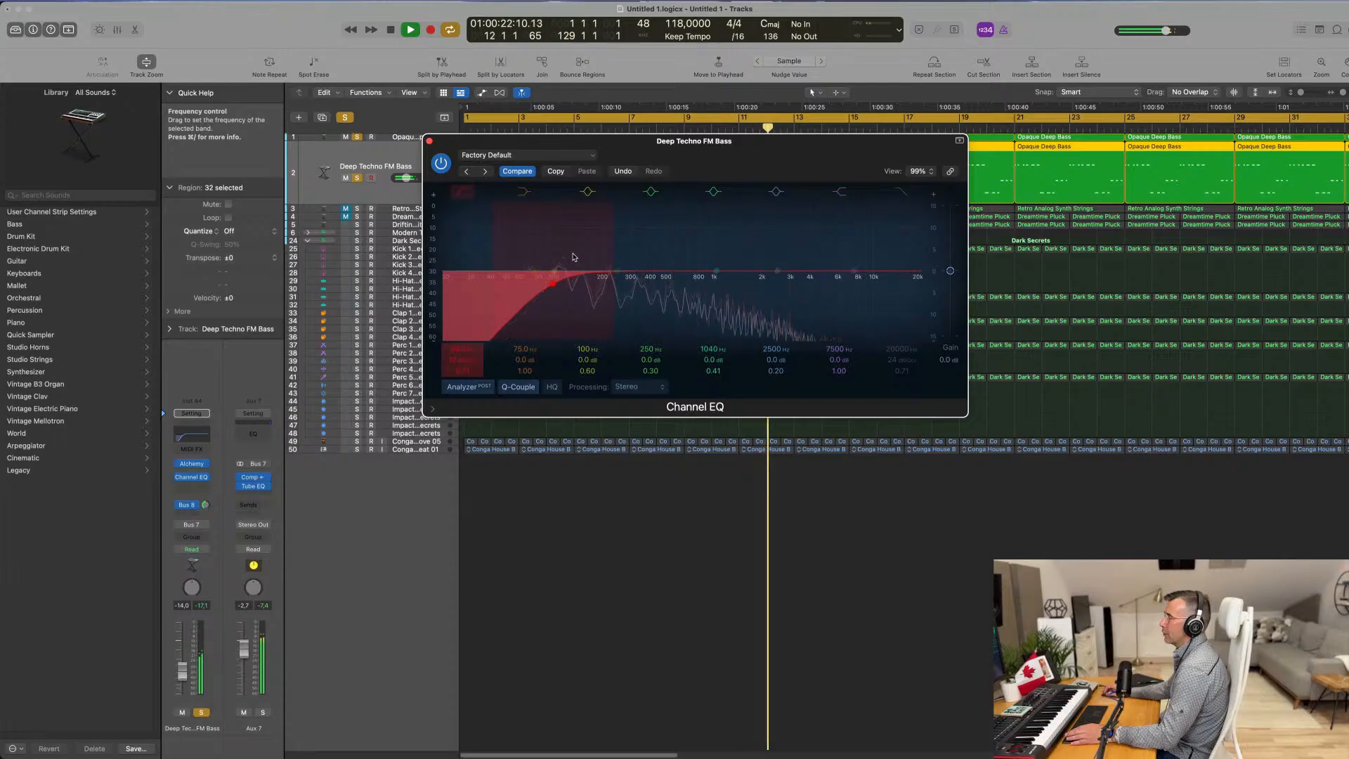
{"action": "left_click_drag", "start_coordinate": [658, 255], "coordinate": [562, 281]}
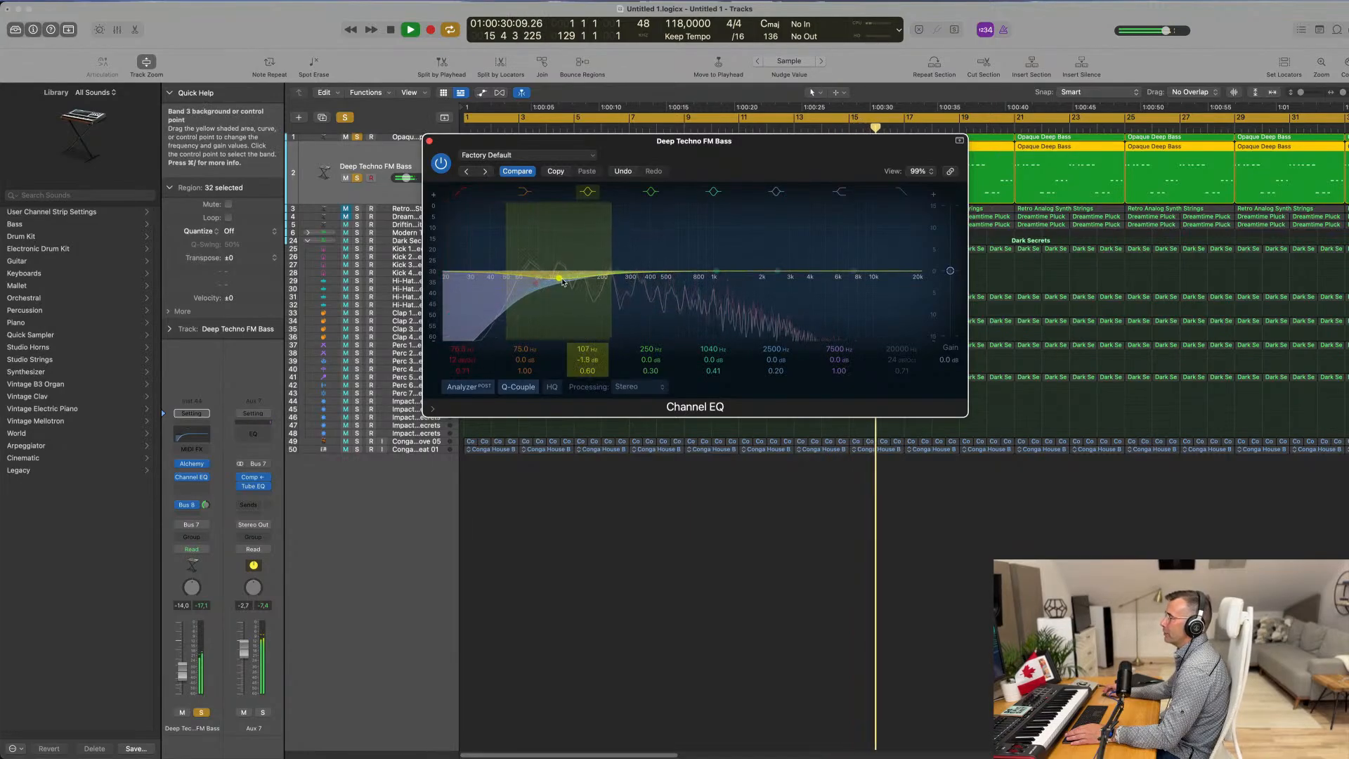
{"action": "left_click", "coordinate": [429, 140]}
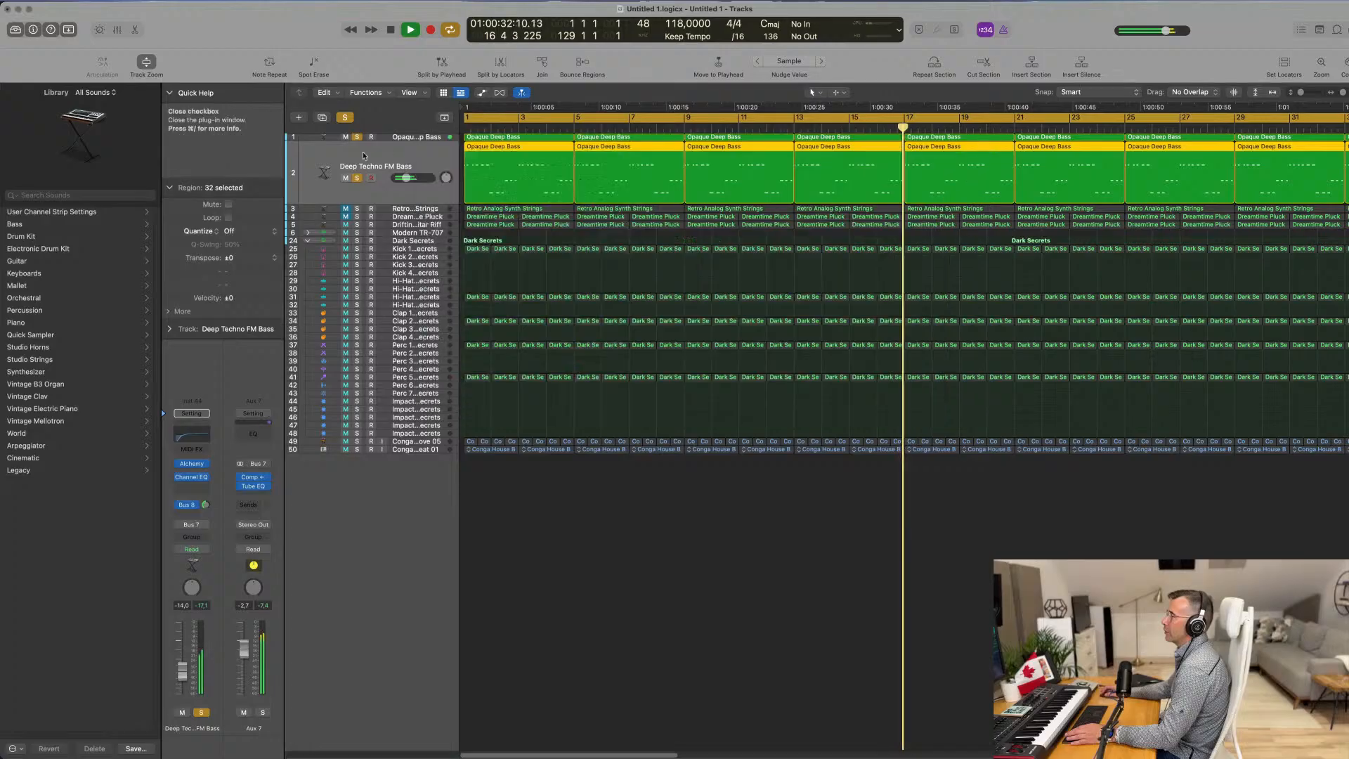
Step: Clear all solos, play the full mix from the start and raise the Kick 1 - Dark Secrets track's volume to -1.5 dB
{"action": "left_click", "coordinate": [344, 117]}
{"action": "key", "text": "Return"}
{"action": "left_click", "coordinate": [385, 249]}
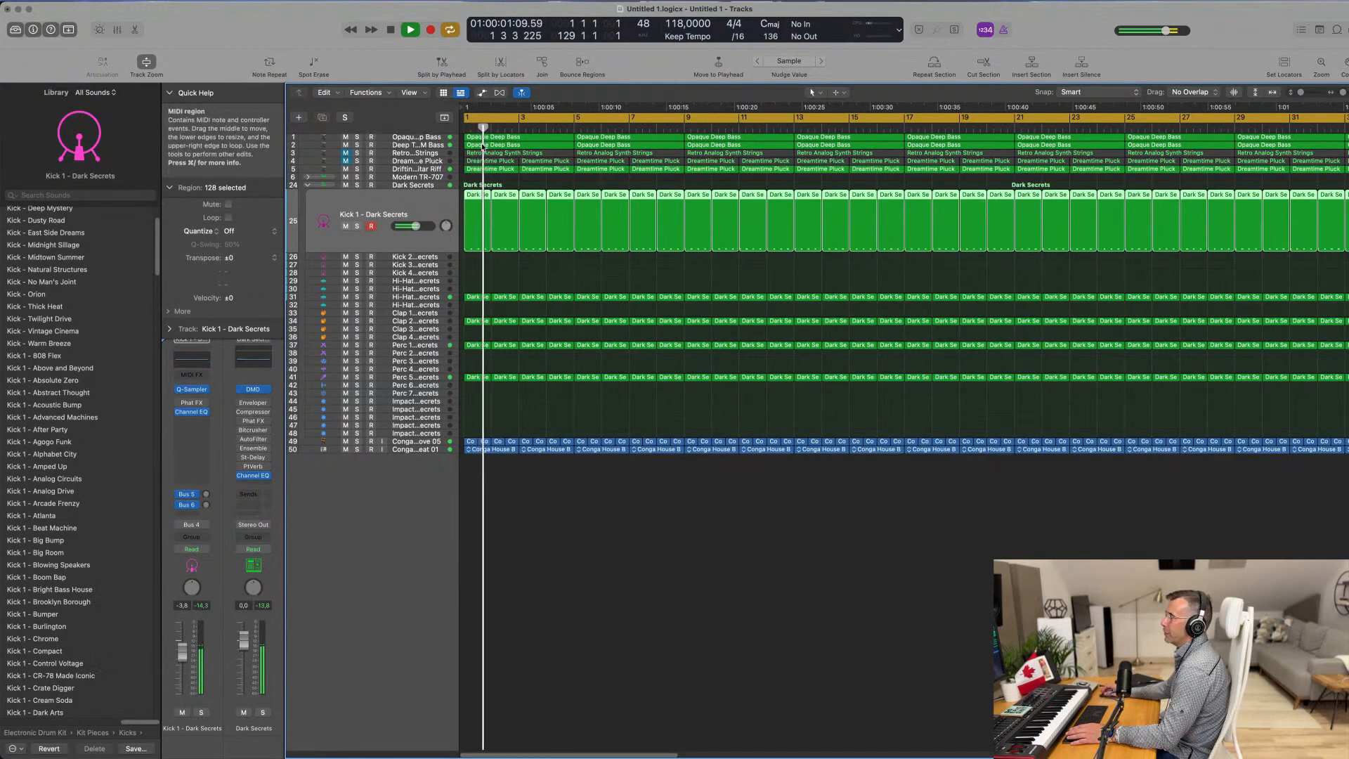
{"action": "key", "text": "space"}
{"action": "key", "text": "space"}
{"action": "left_click_drag", "start_coordinate": [416, 226], "coordinate": [419, 226]}
{"action": "key", "text": "space"}
Step: Move all the Kick 1 regions to the Kick 2 - Dark Secrets track, open their notes and briefly solo Kick 1
{"action": "scroll", "coordinate": [506, 302], "scroll_direction": "down", "scroll_amount": 2}
{"action": "scroll", "coordinate": [505, 302], "scroll_direction": "down", "scroll_amount": 1}
{"action": "left_click_drag", "start_coordinate": [472, 196], "coordinate": [480, 261]}
{"action": "key", "text": "space"}
{"action": "double_click", "coordinate": [480, 260]}
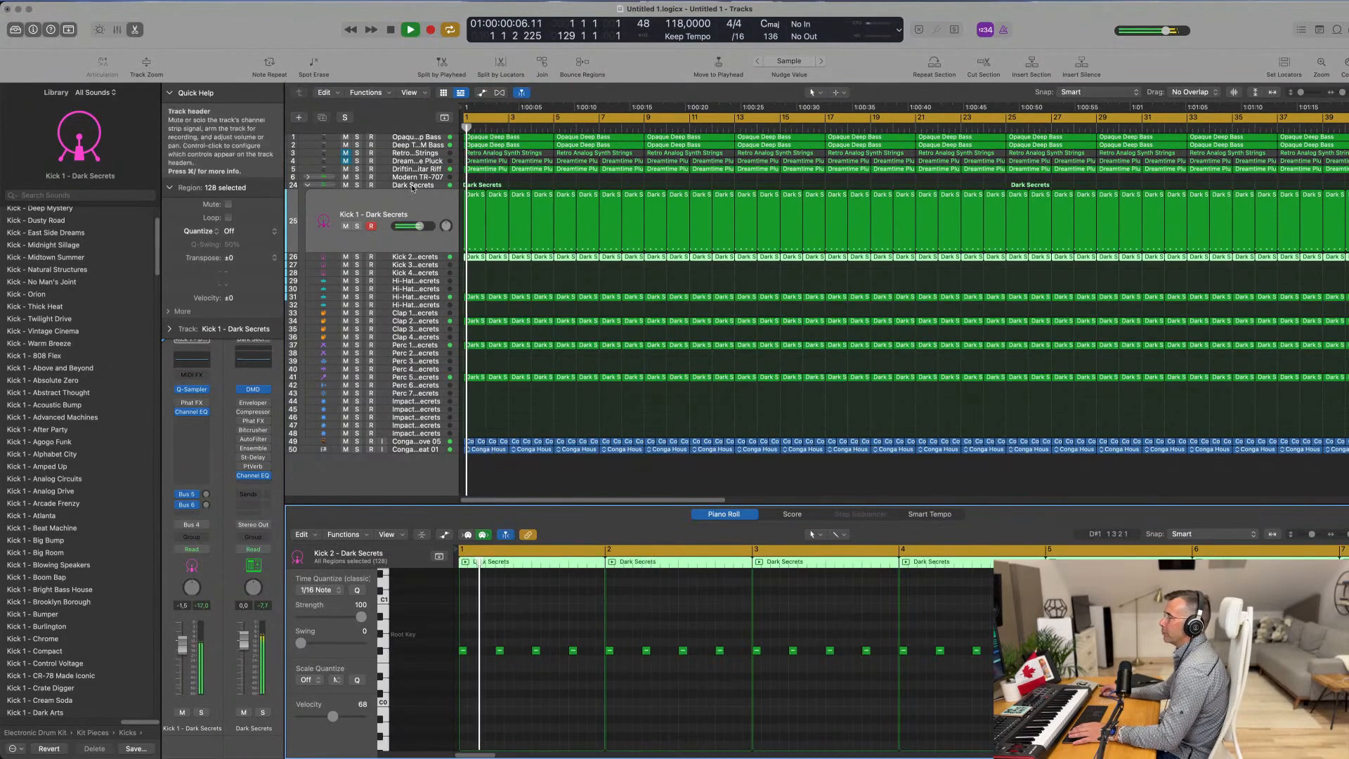
{"action": "left_click", "coordinate": [358, 227]}
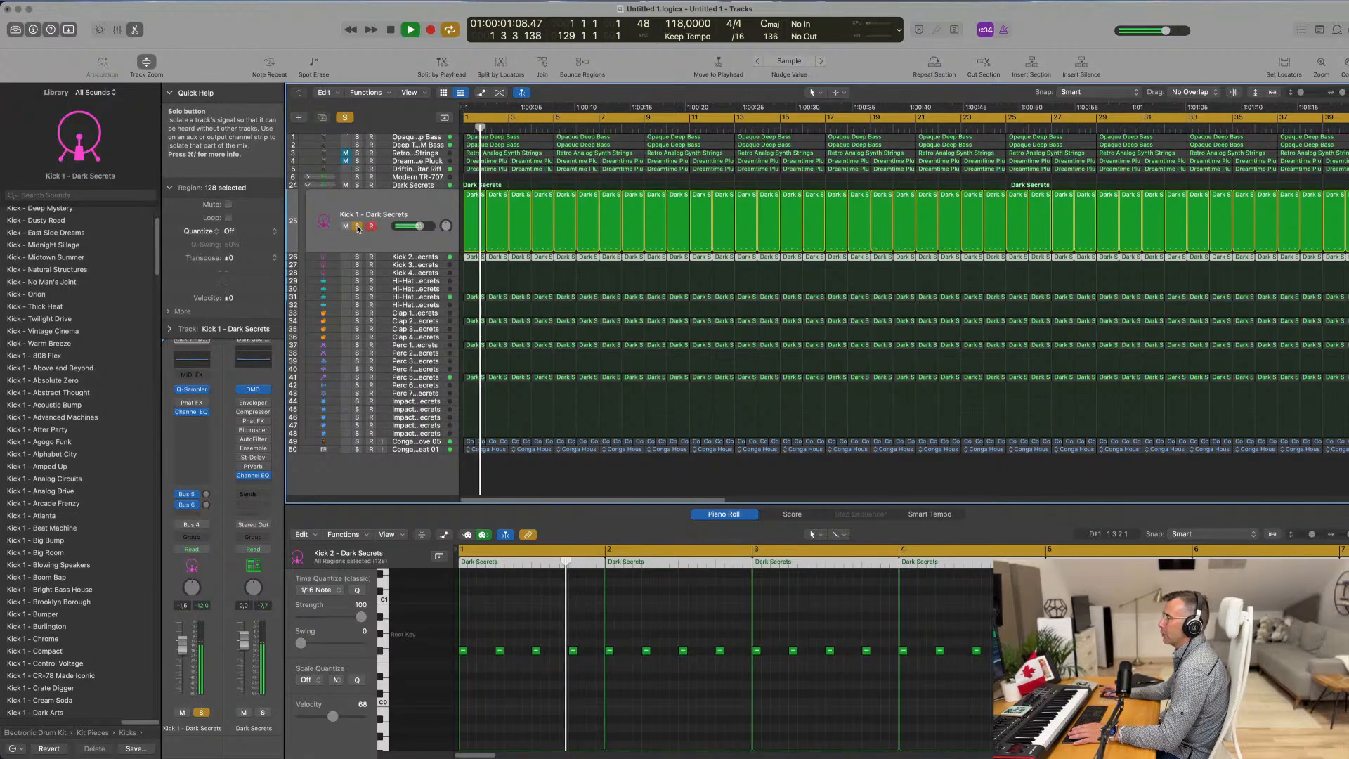
{"action": "left_click", "coordinate": [357, 226]}
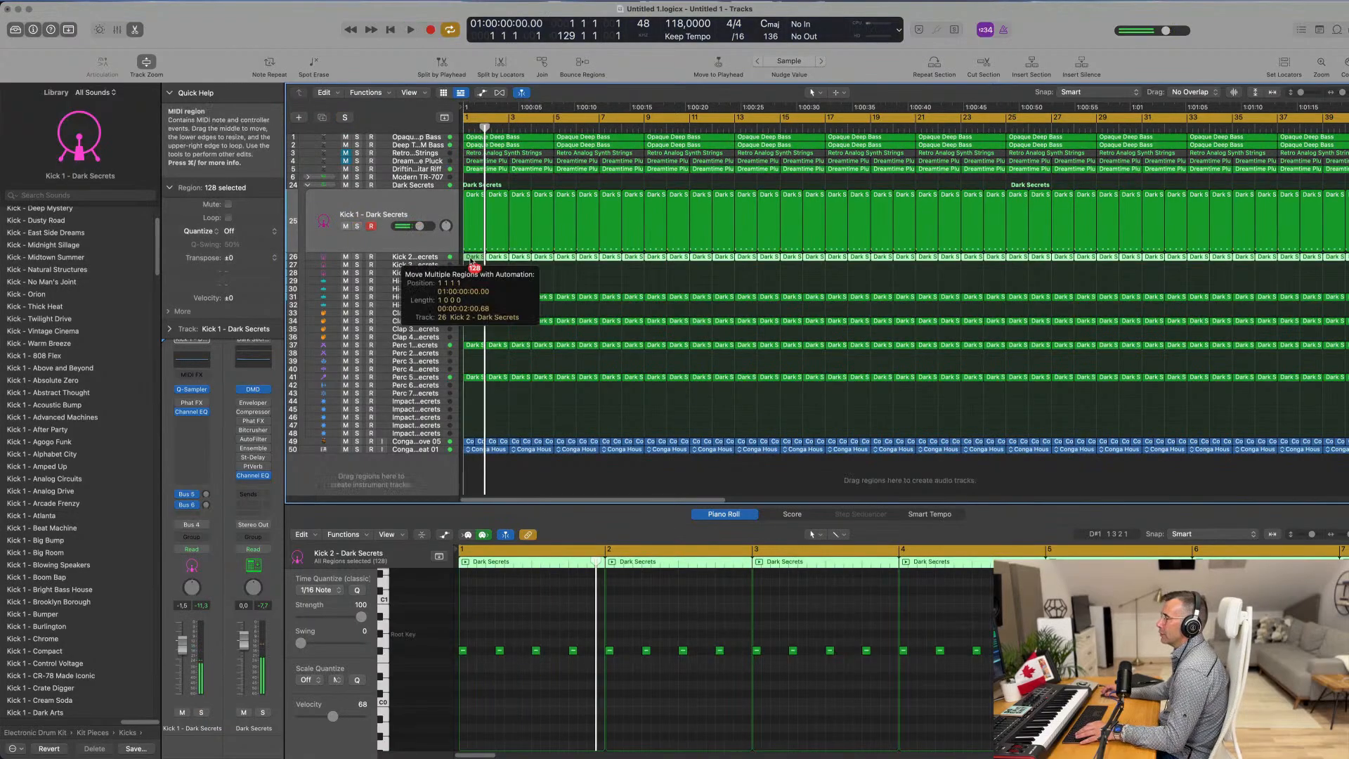
Step: Try the kick regions on the Kick 3 - Dark Secrets track and briefly solo it during playback
{"action": "left_click", "coordinate": [438, 265]}
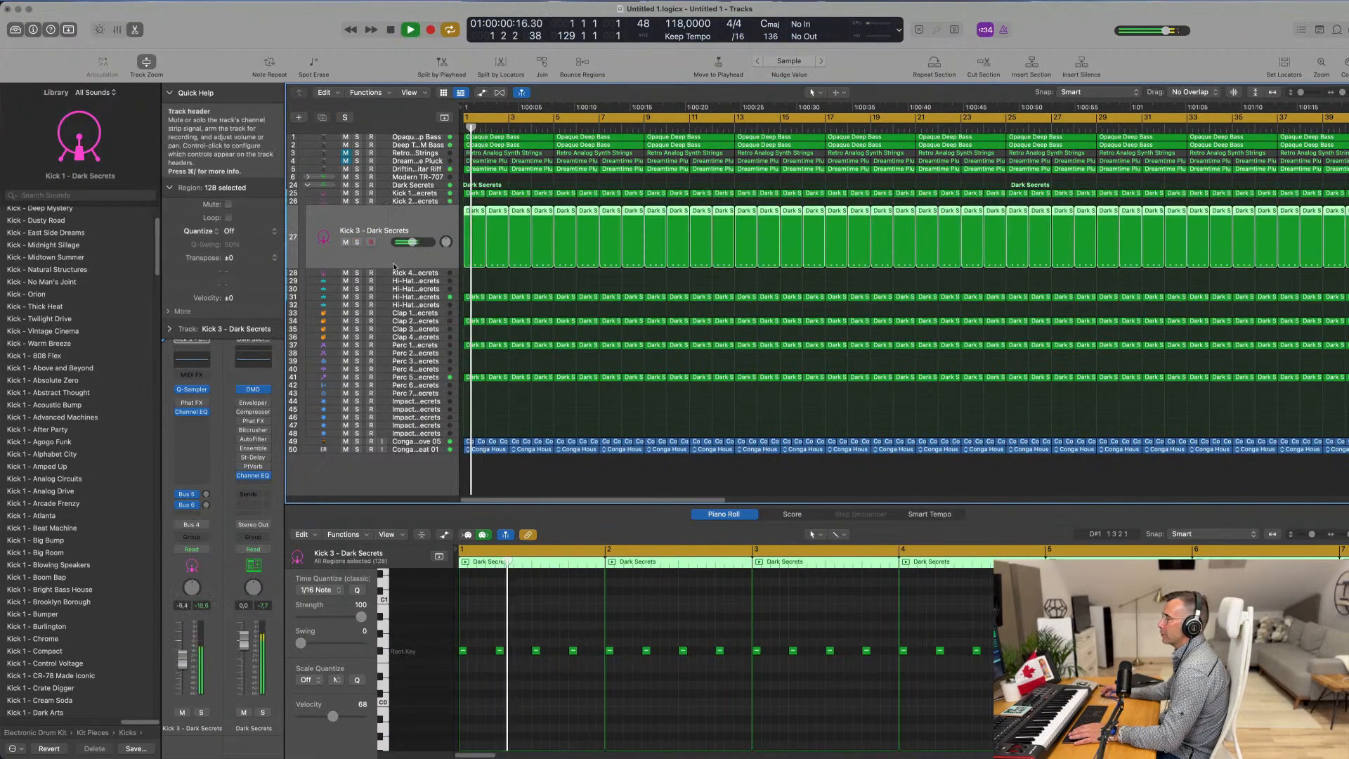
{"action": "key", "text": "space"}
{"action": "left_click", "coordinate": [358, 242]}
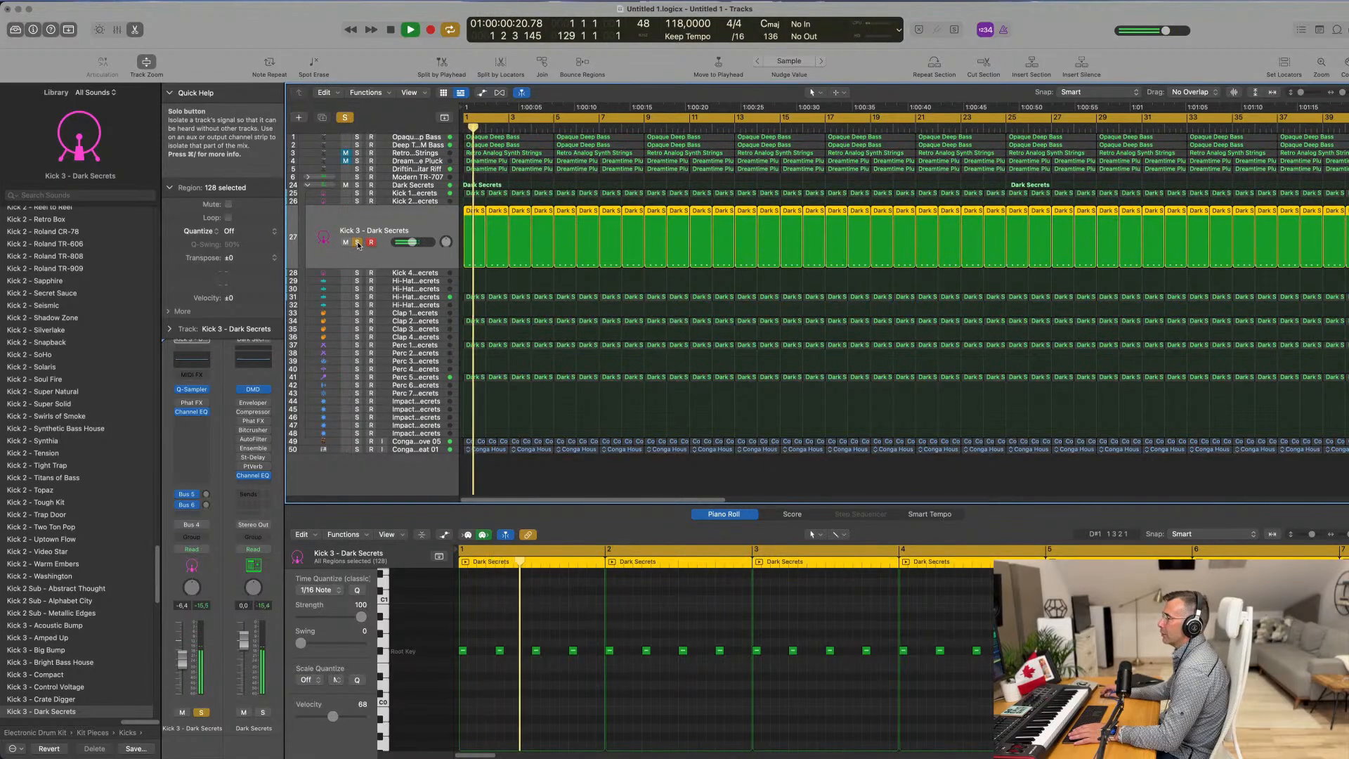
{"action": "left_click", "coordinate": [358, 243]}
Step: Try the kick regions on the Kick 4 - Dark Secrets track and compare it soloed and in the mix
{"action": "left_click_drag", "start_coordinate": [470, 257], "coordinate": [470, 279]}
{"action": "key", "text": "space"}
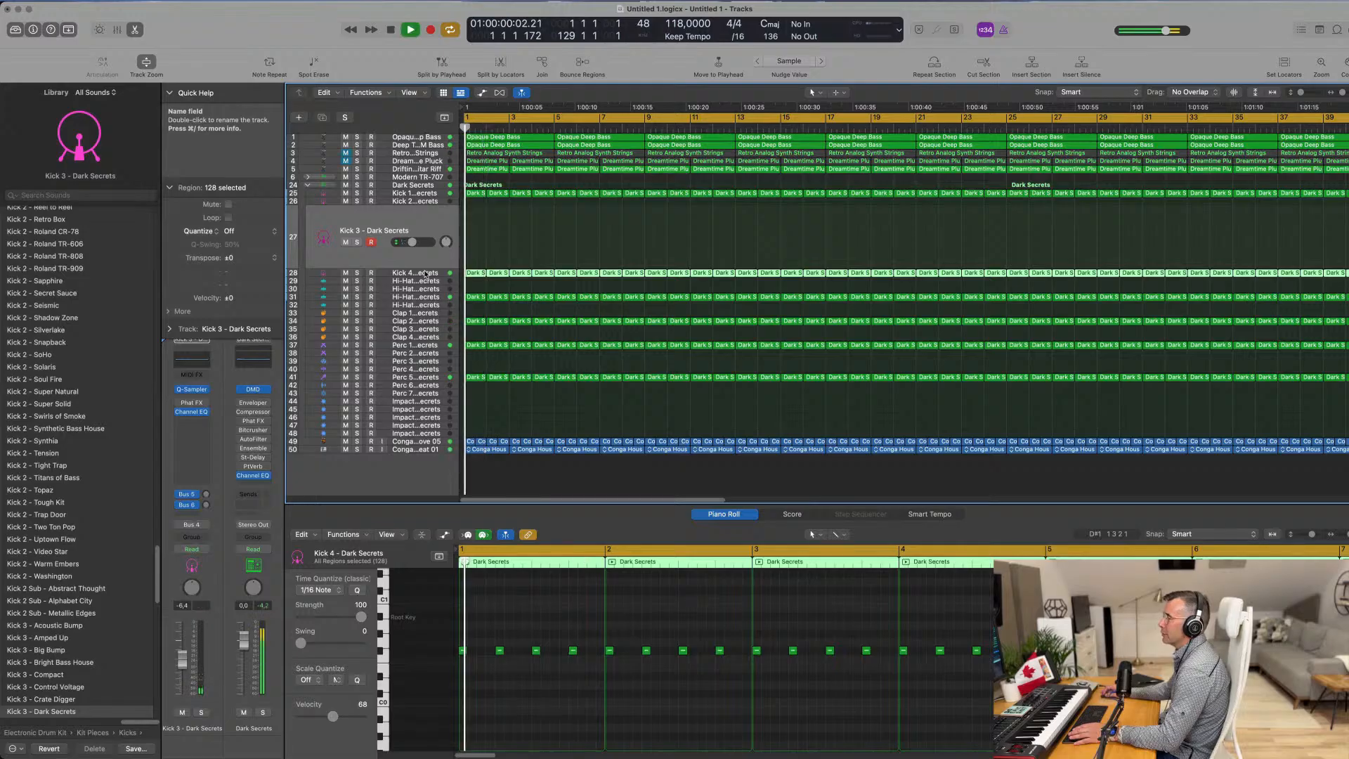
{"action": "left_click", "coordinate": [421, 274]}
{"action": "left_click", "coordinate": [356, 251]}
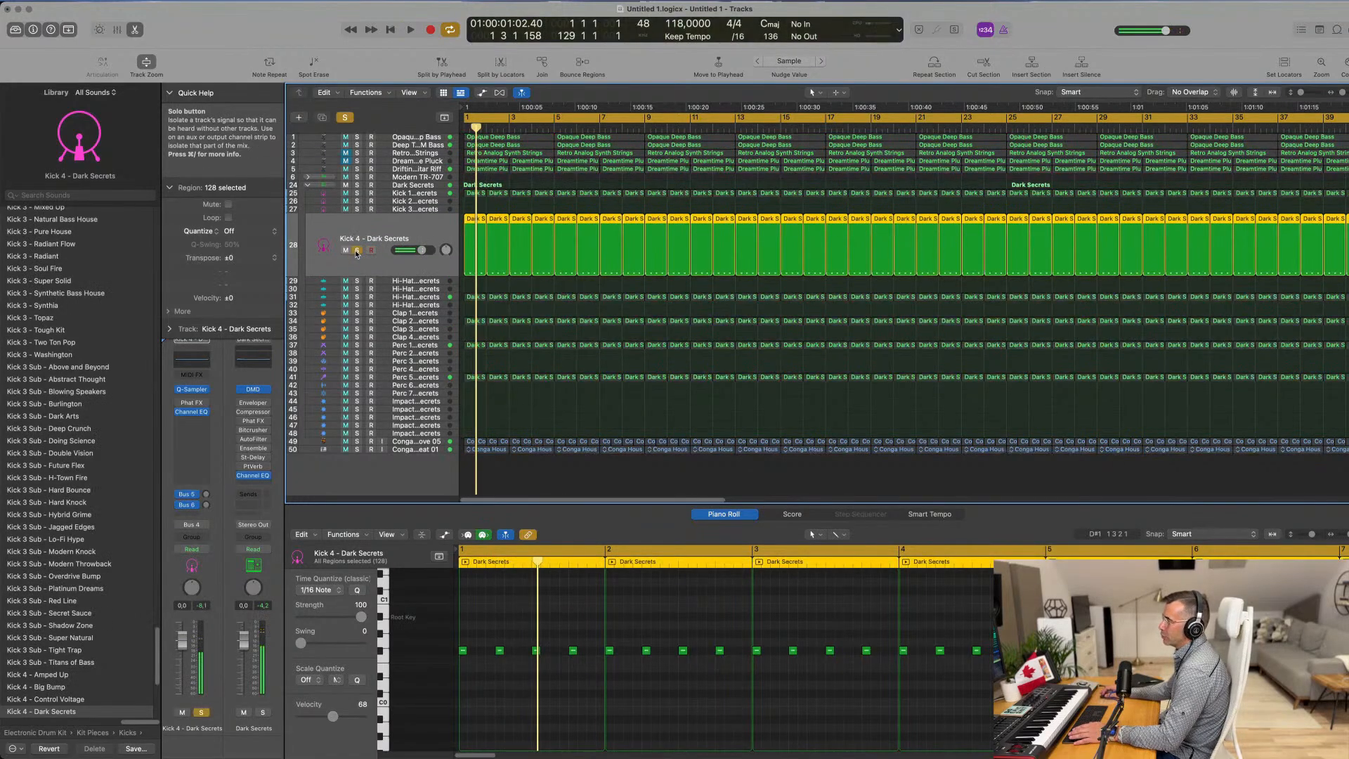
{"action": "key", "text": "space"}
{"action": "left_click", "coordinate": [356, 250]}
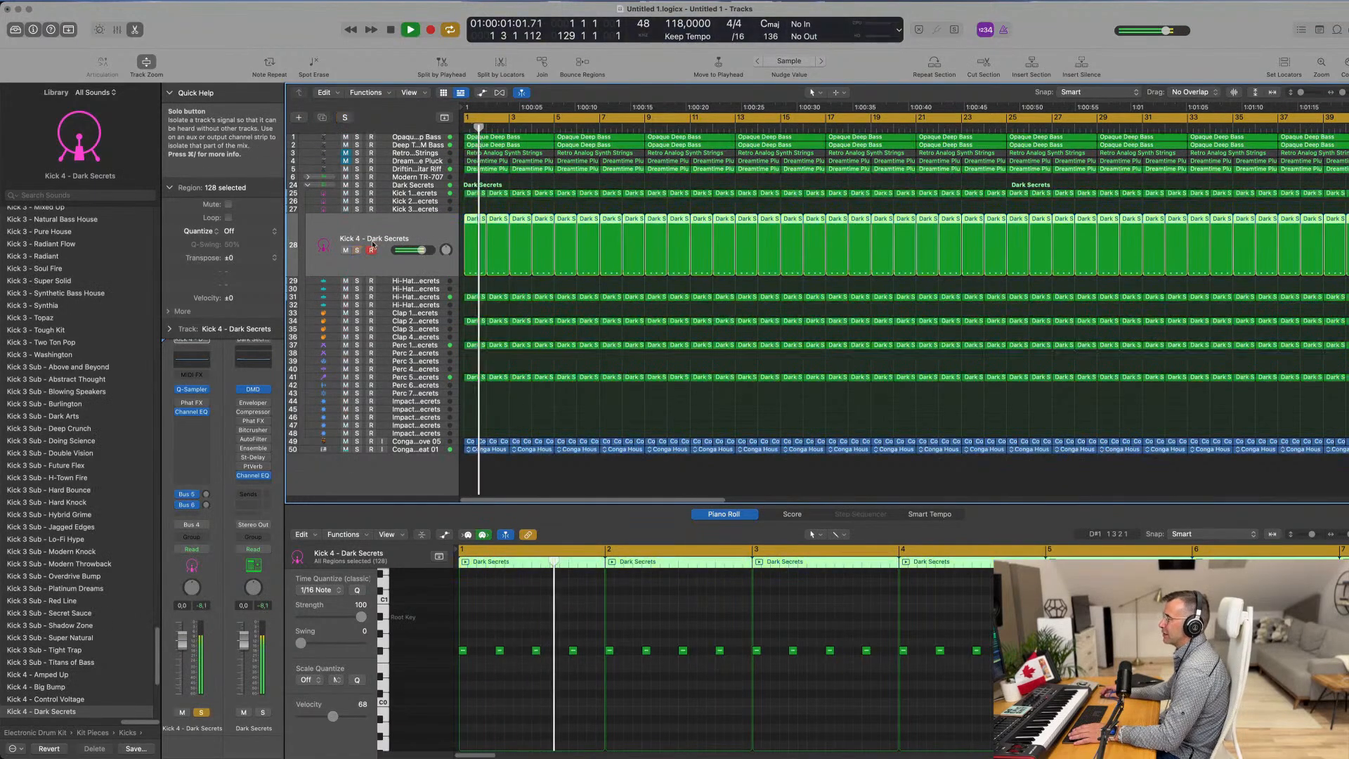
Step: Lower the Kick 4 - Dark Secrets track's volume to -4.2 dB and play it back
{"action": "key", "text": "space"}
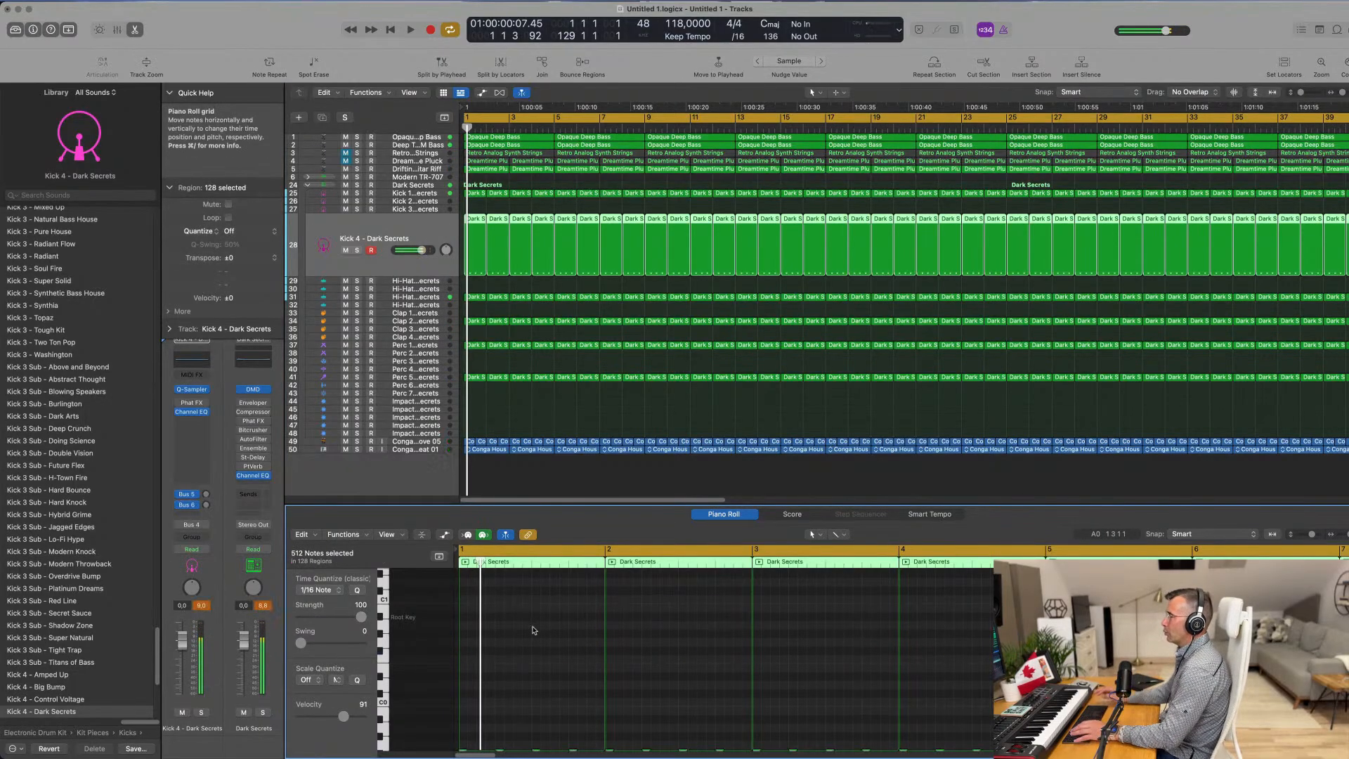
{"action": "left_click_drag", "start_coordinate": [184, 658], "coordinate": [185, 659]}
{"action": "key", "text": "space"}
{"action": "key", "text": "space"}
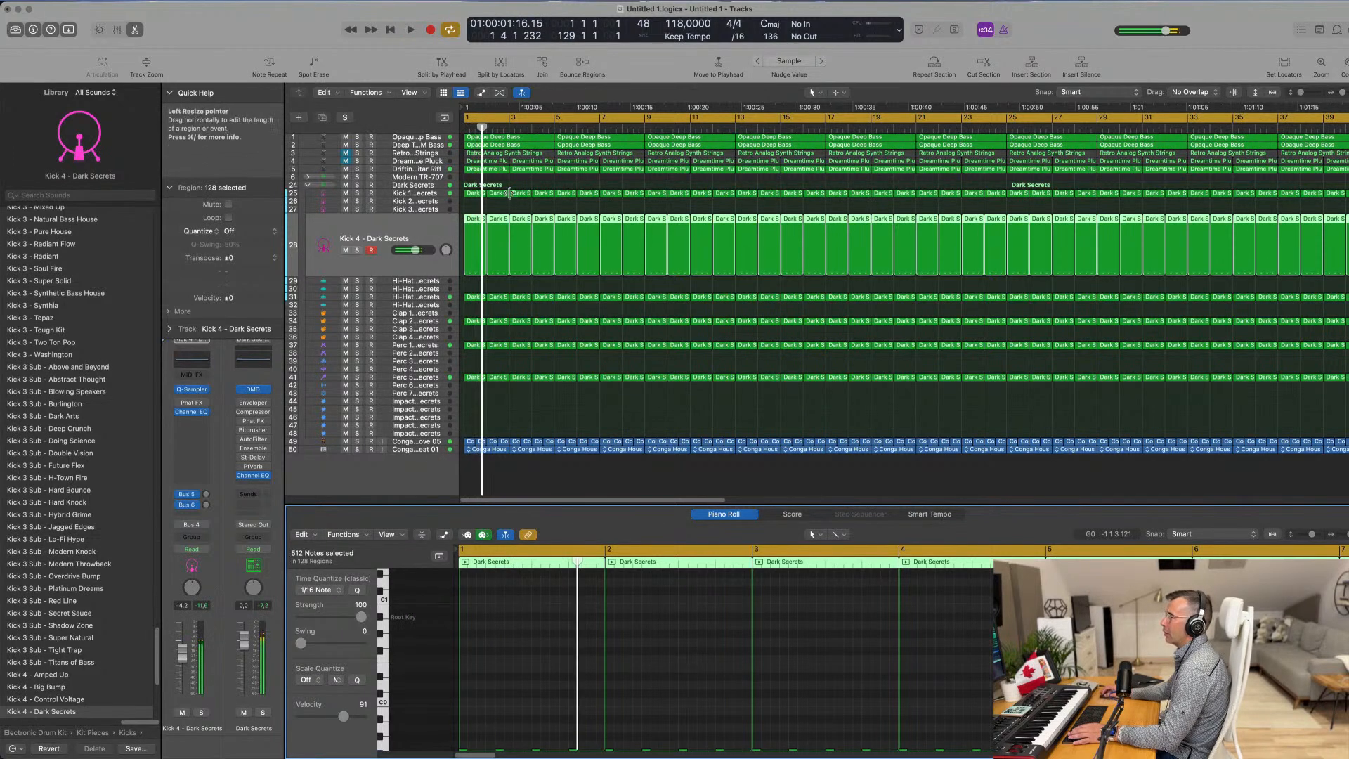
Step: Move all the kick regions back to the Kick 2 - Dark Secrets track, solo it and restart playback
{"action": "left_click_drag", "start_coordinate": [480, 219], "coordinate": [433, 204]}
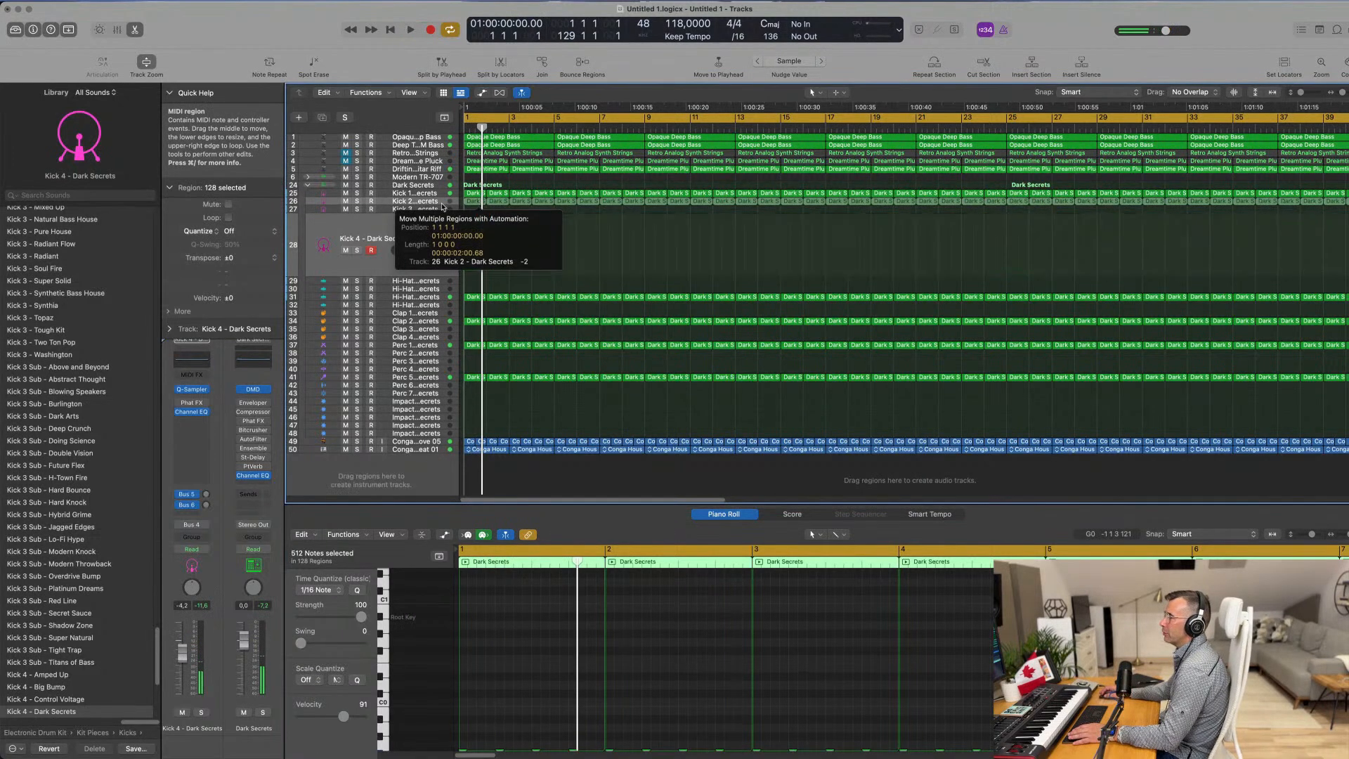
{"action": "key", "text": "space"}
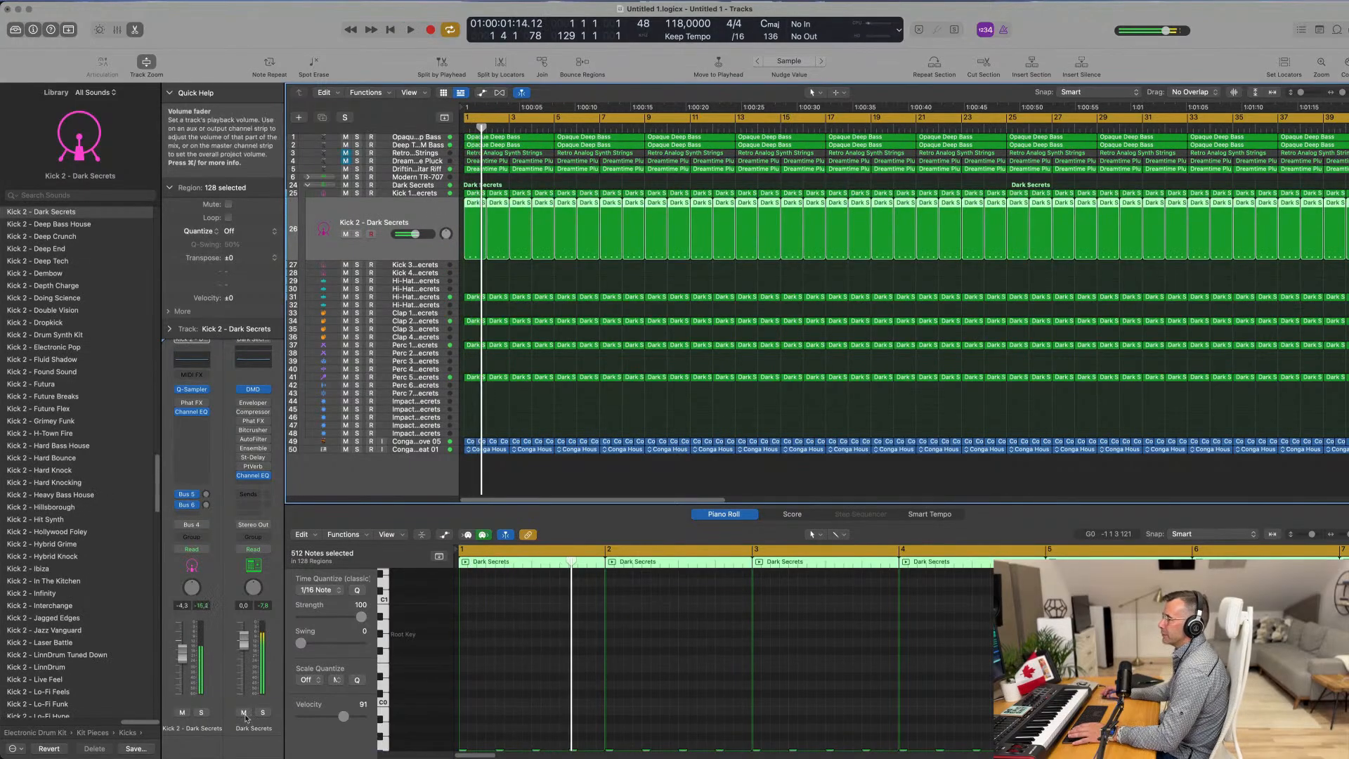
{"action": "left_click", "coordinate": [201, 712]}
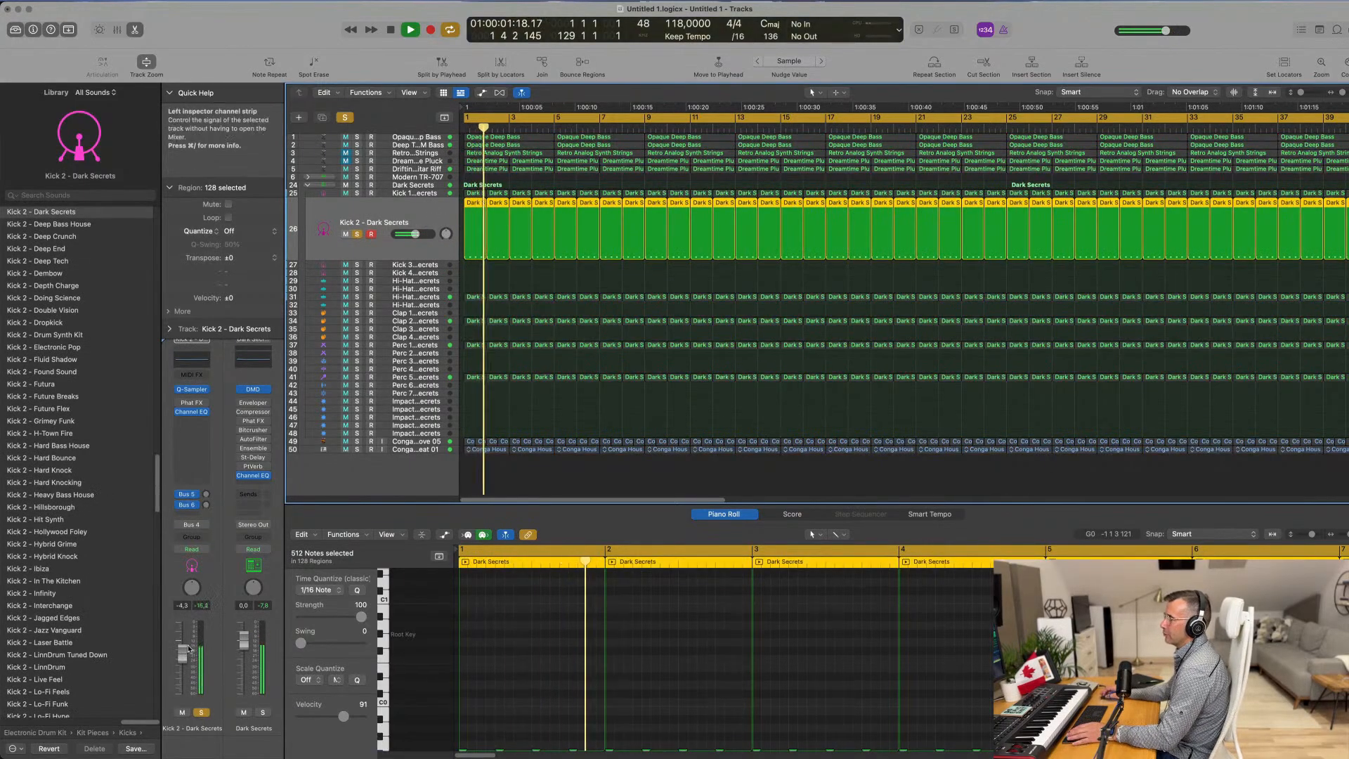
{"action": "key", "text": "Return"}
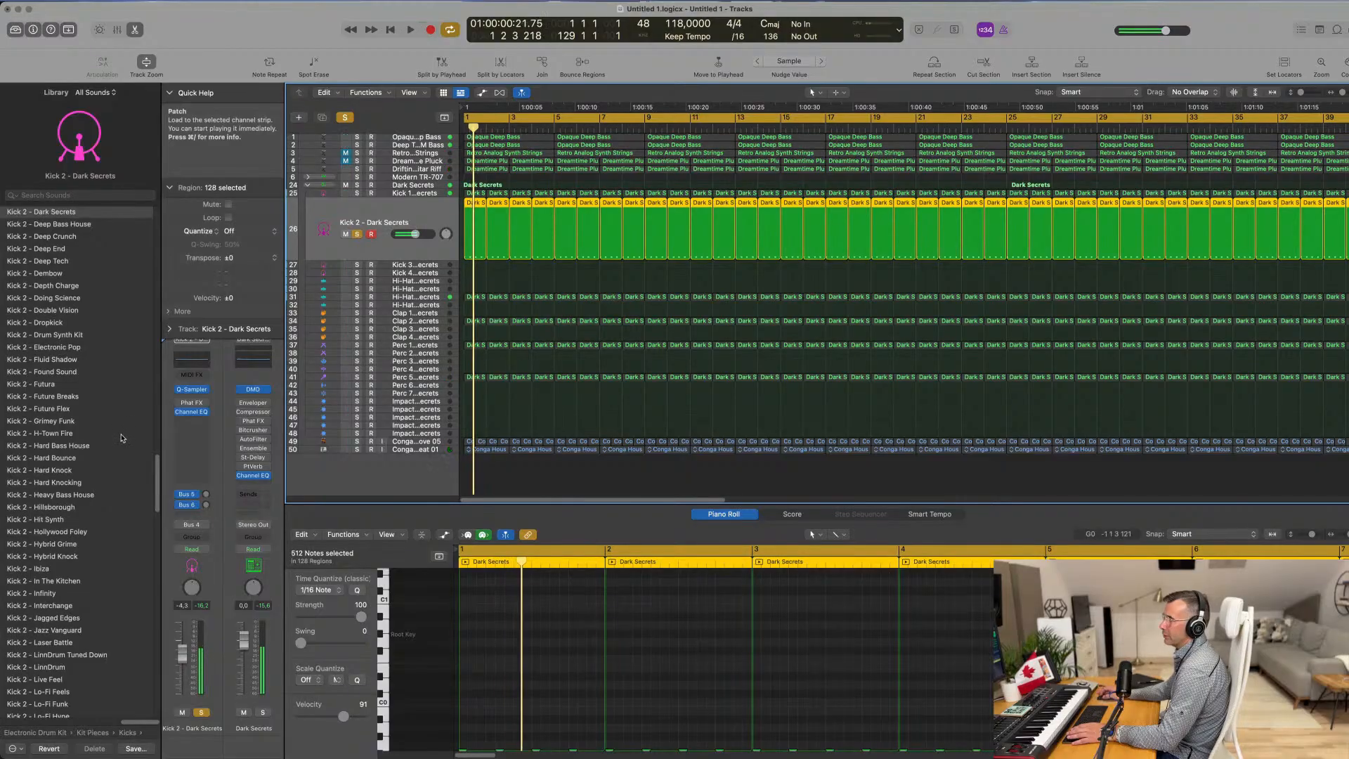
Step: Load the Kick 2 - Hard Bass House patch, transpose all the kick notes up one octave and restart playback
{"action": "left_click", "coordinate": [105, 445]}
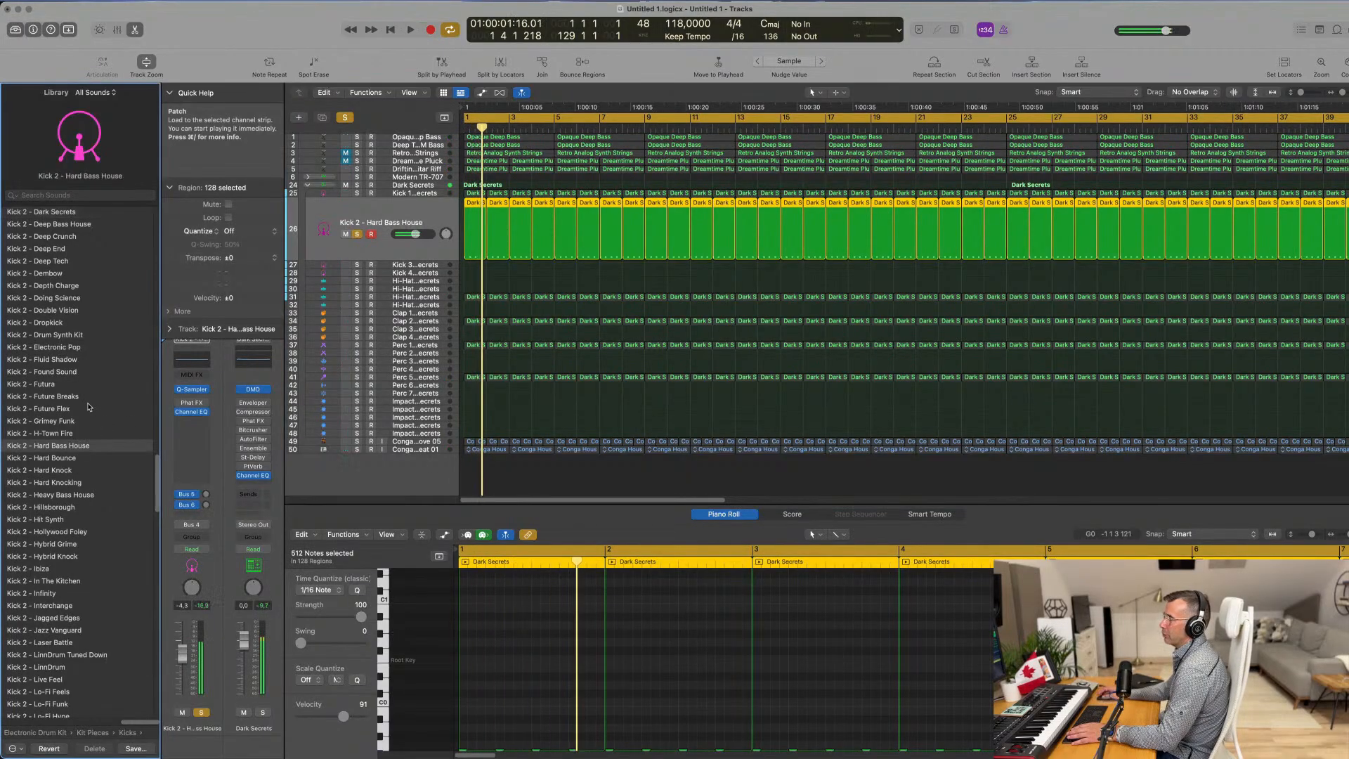
{"action": "scroll", "coordinate": [513, 626], "scroll_direction": "down", "scroll_amount": 2}
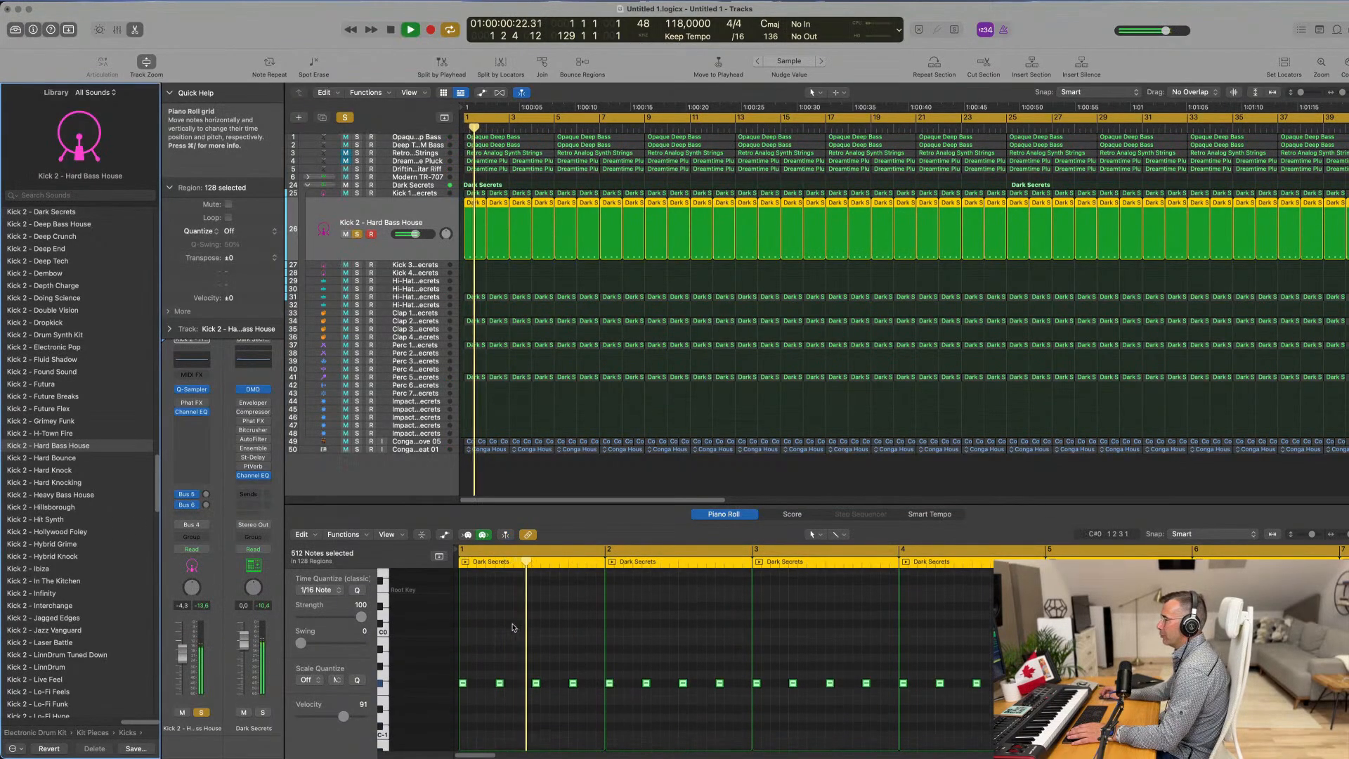
{"action": "left_click", "coordinate": [513, 630]}
{"action": "key", "text": "super+a"}
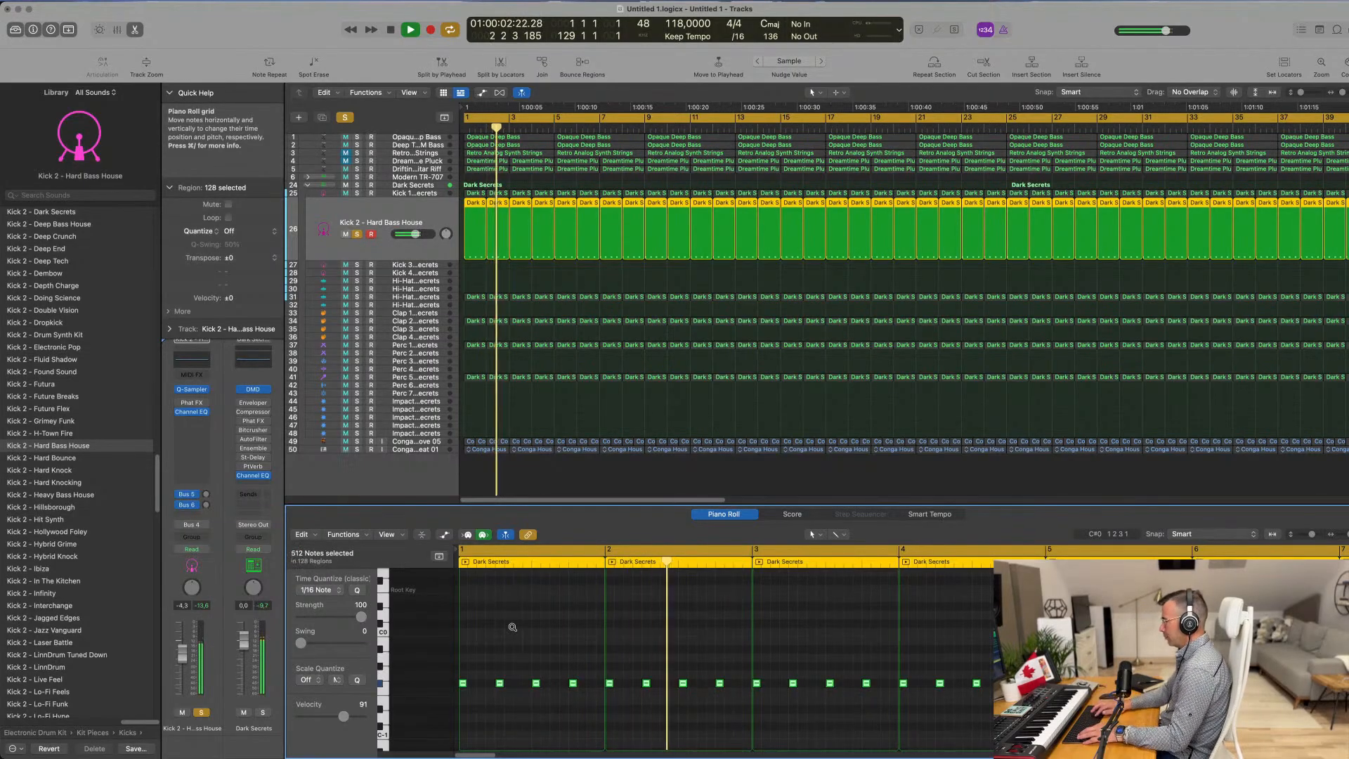
{"action": "key", "text": "alt+shift+Up"}
{"action": "key", "text": "space"}
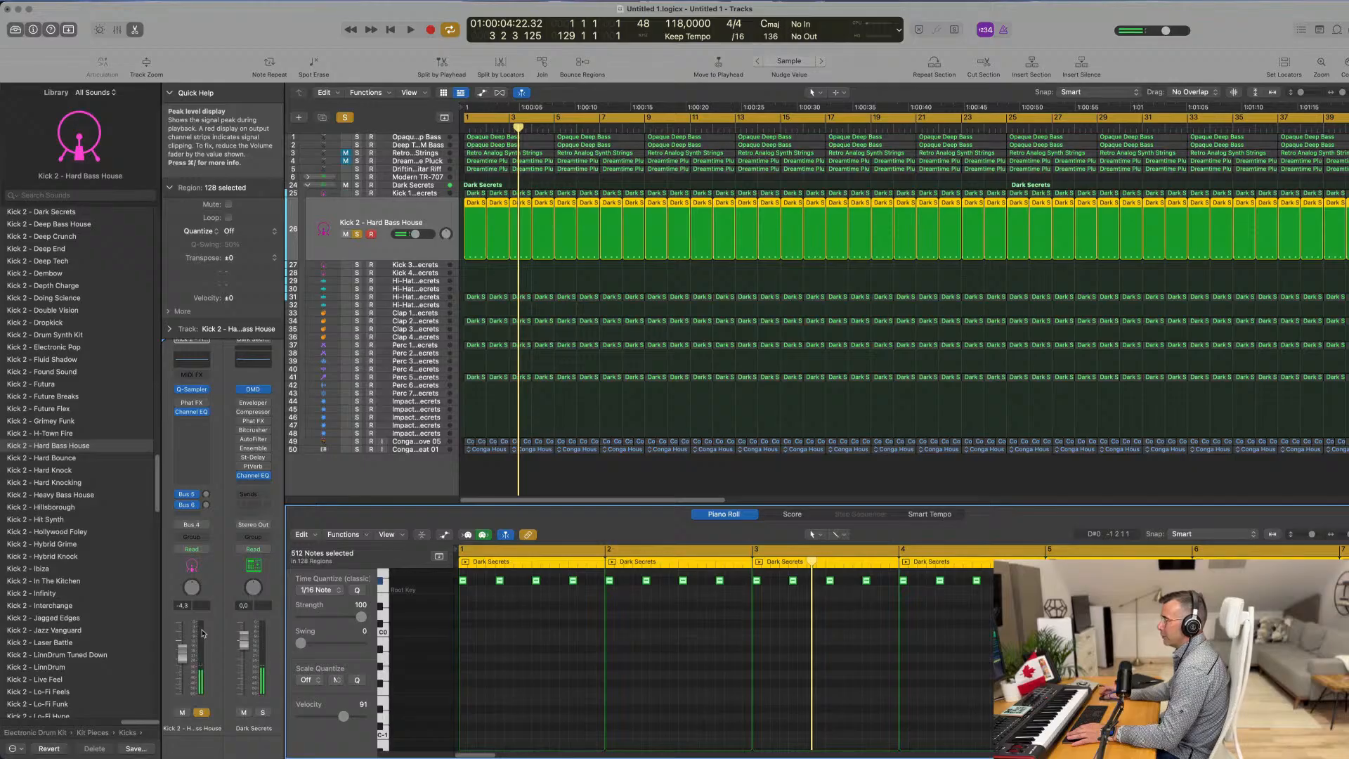
{"action": "key", "text": "space"}
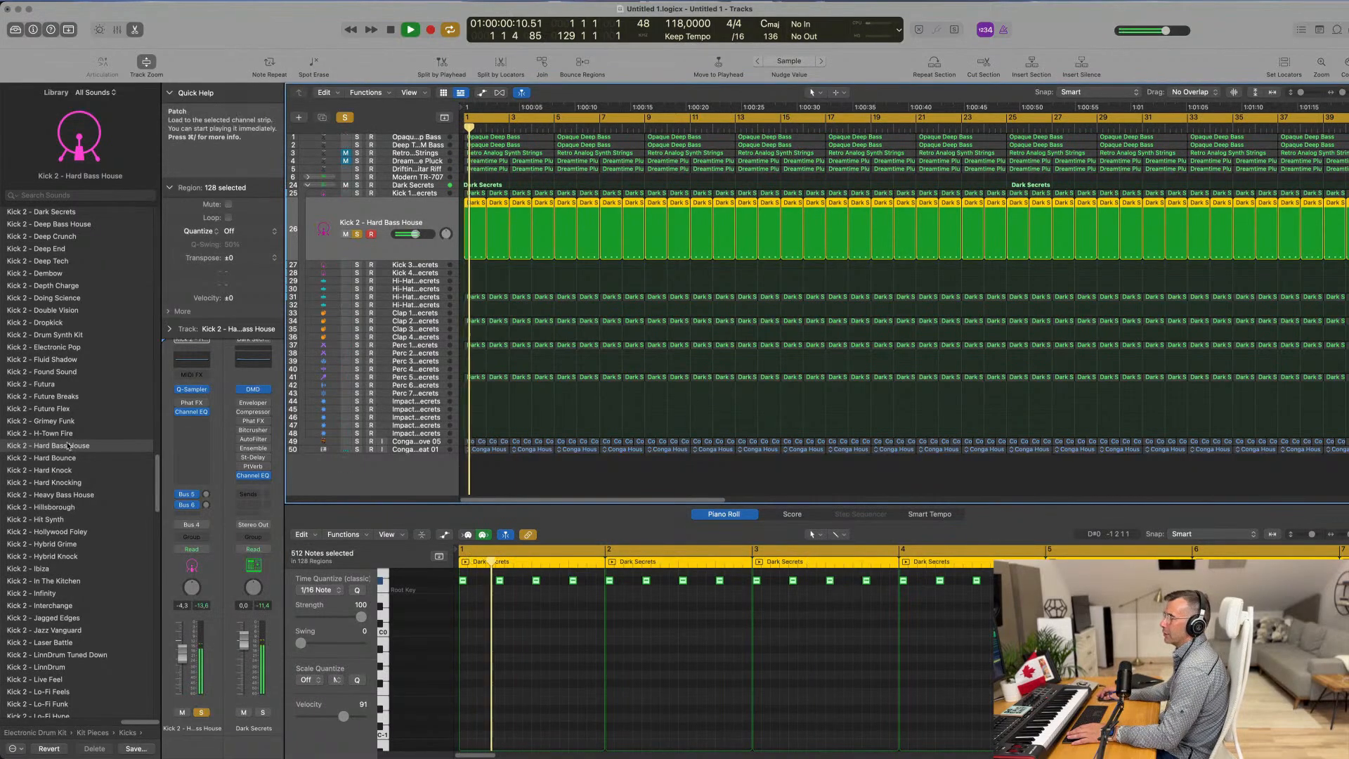
Step: Audition the Kick 2 patches Future Flex, Drum Synth Kit and Ibiza on the soloed kick track
{"action": "left_click", "coordinate": [47, 409]}
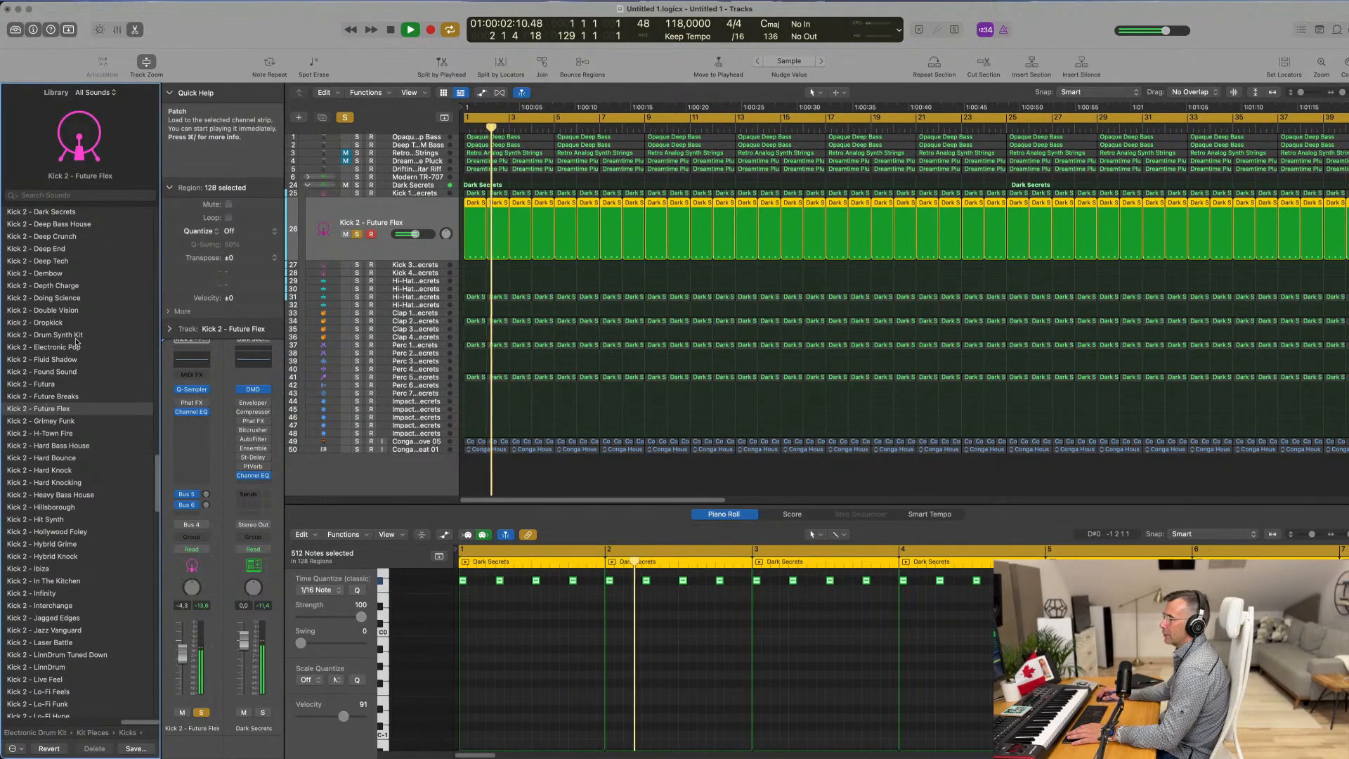
{"action": "left_click", "coordinate": [71, 336]}
{"action": "scroll", "coordinate": [63, 372], "scroll_direction": "down", "scroll_amount": 2}
{"action": "scroll", "coordinate": [59, 391], "scroll_direction": "down", "scroll_amount": 3}
{"action": "left_click", "coordinate": [40, 413]}
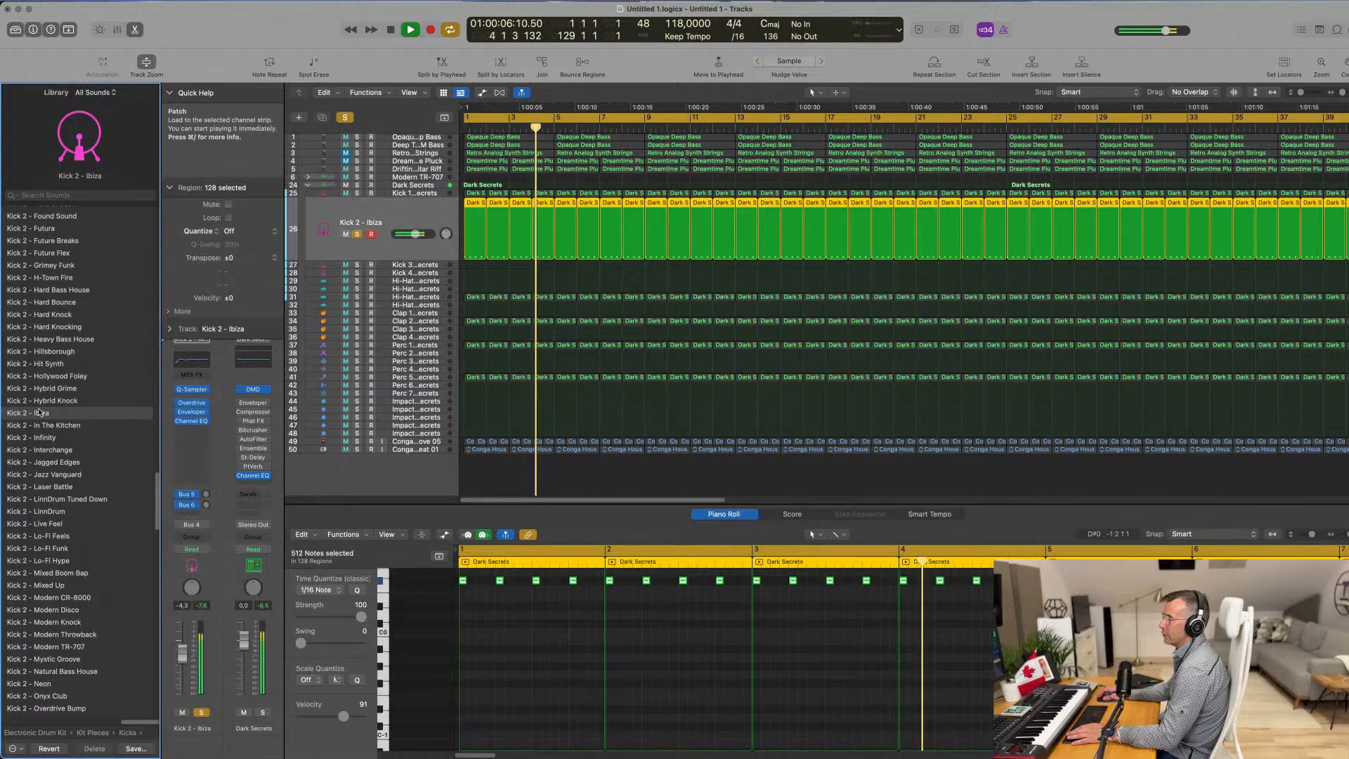
Step: Audition the Kick 2 patches Modern Disco, Modern Knock, Modern TR-707 and Neon on the soloed kick track
{"action": "scroll", "coordinate": [65, 491], "scroll_direction": "down", "scroll_amount": 1}
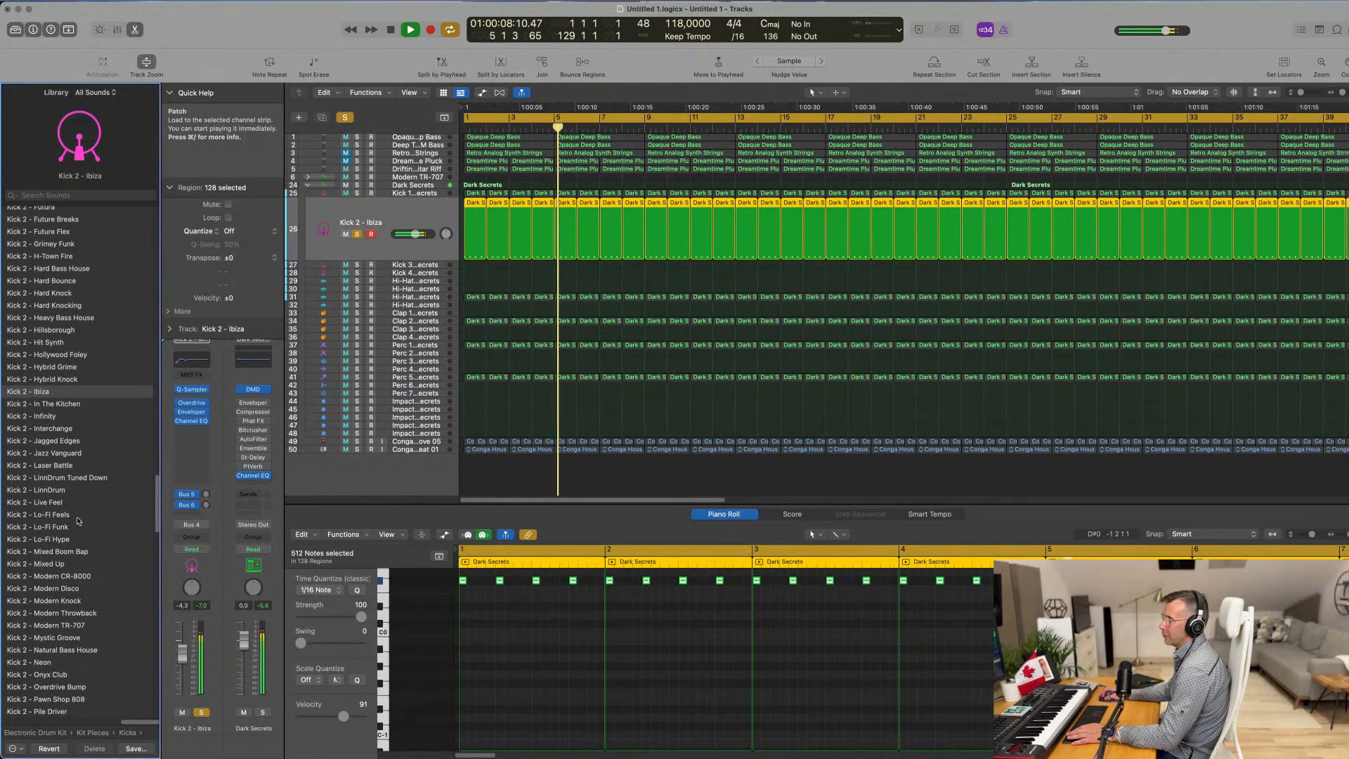
{"action": "left_click", "coordinate": [95, 583]}
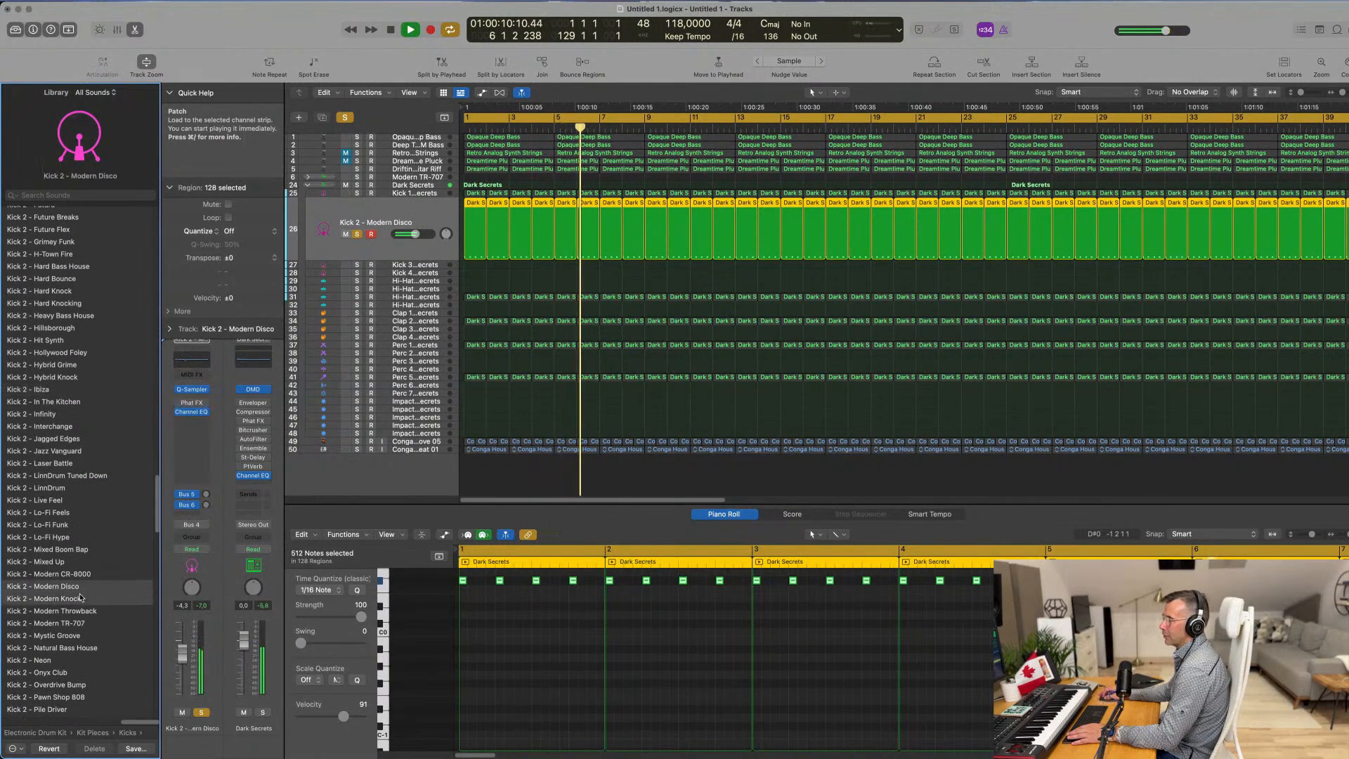
{"action": "left_click", "coordinate": [97, 597]}
{"action": "left_click", "coordinate": [81, 624]}
{"action": "left_click", "coordinate": [51, 661]}
Step: Audition Kick - Warm Breeze and Kick 1 - Above and Beyond, and load the Kick 1 - Advanced Machines patch on the track
{"action": "scroll", "coordinate": [97, 566], "scroll_direction": "up", "scroll_amount": 10}
{"action": "scroll", "coordinate": [89, 275], "scroll_direction": "up", "scroll_amount": 15}
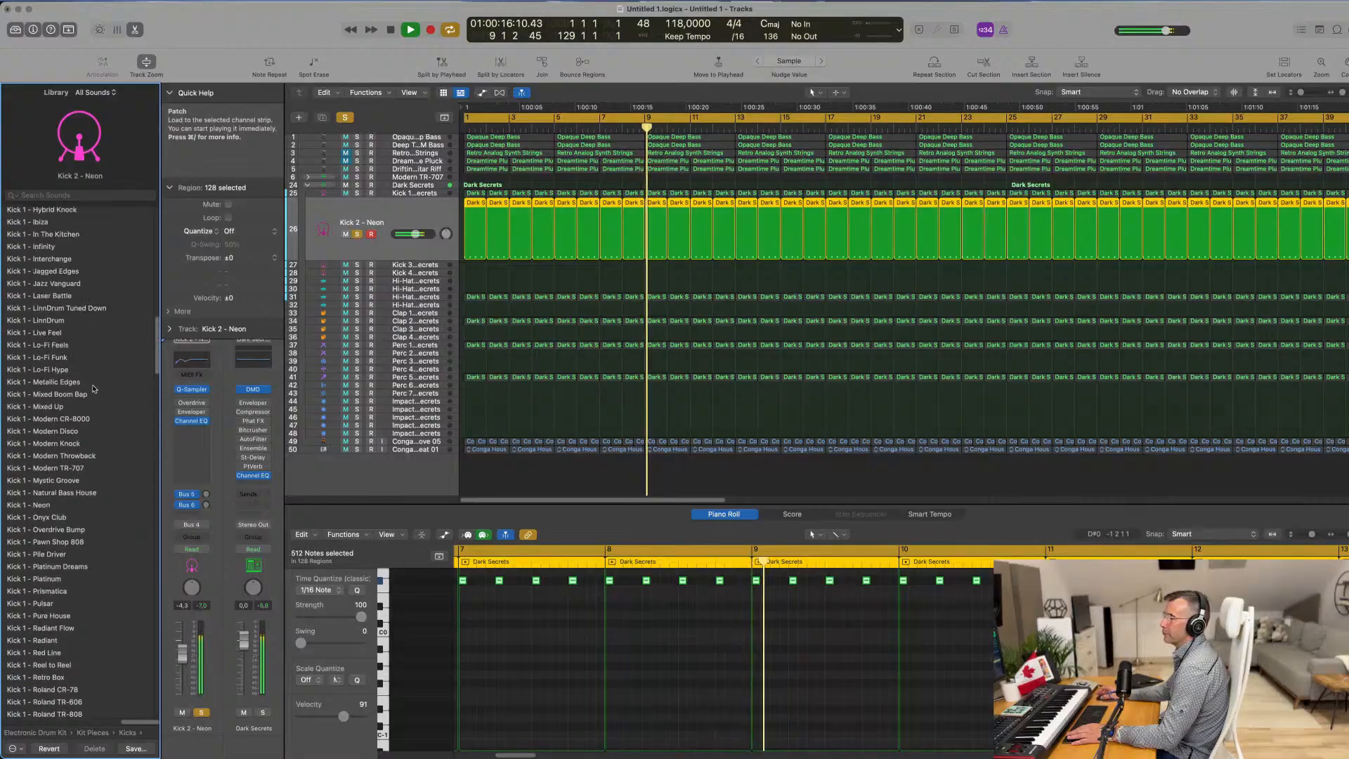
{"action": "left_click", "coordinate": [50, 226]}
{"action": "left_click", "coordinate": [70, 433]}
{"action": "scroll", "coordinate": [68, 437], "scroll_direction": "down", "scroll_amount": 2}
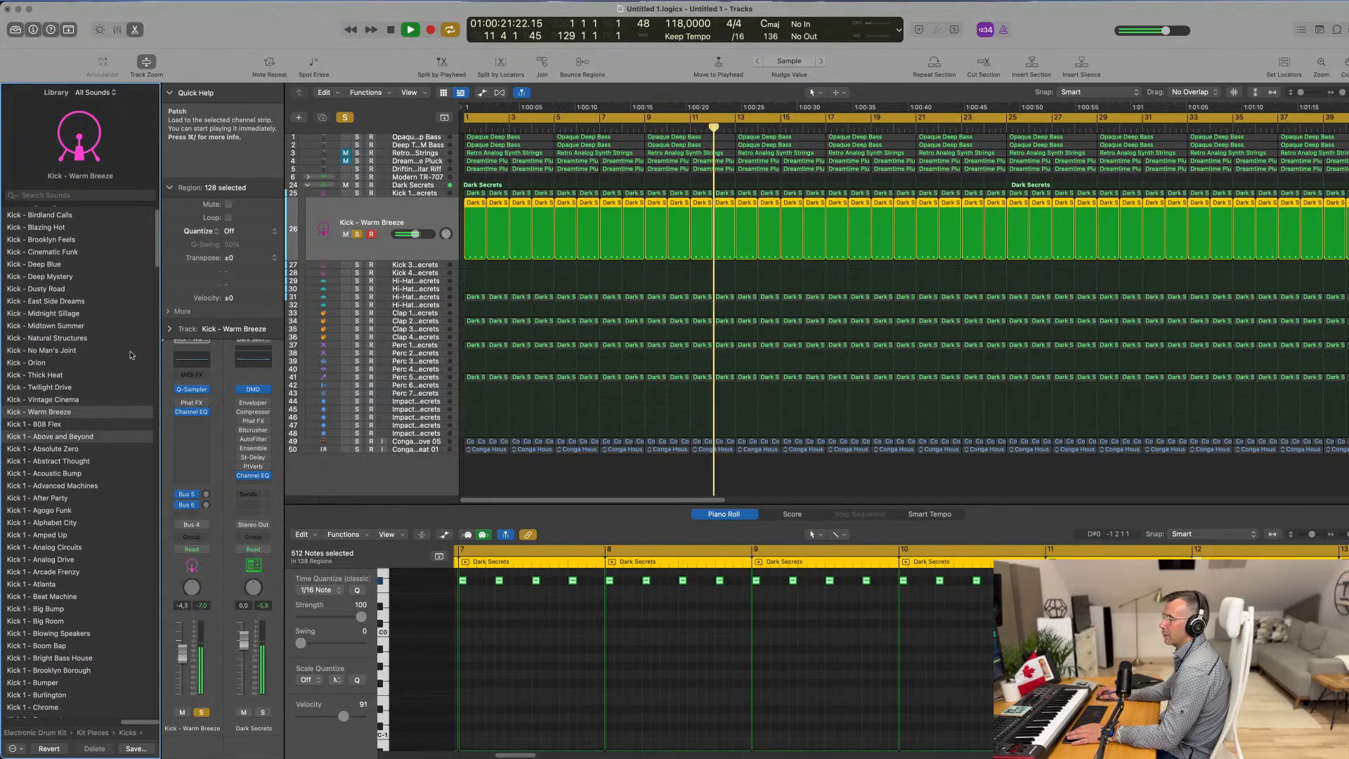
{"action": "scroll", "coordinate": [120, 366], "scroll_direction": "down", "scroll_amount": 5}
{"action": "left_click", "coordinate": [70, 359]}
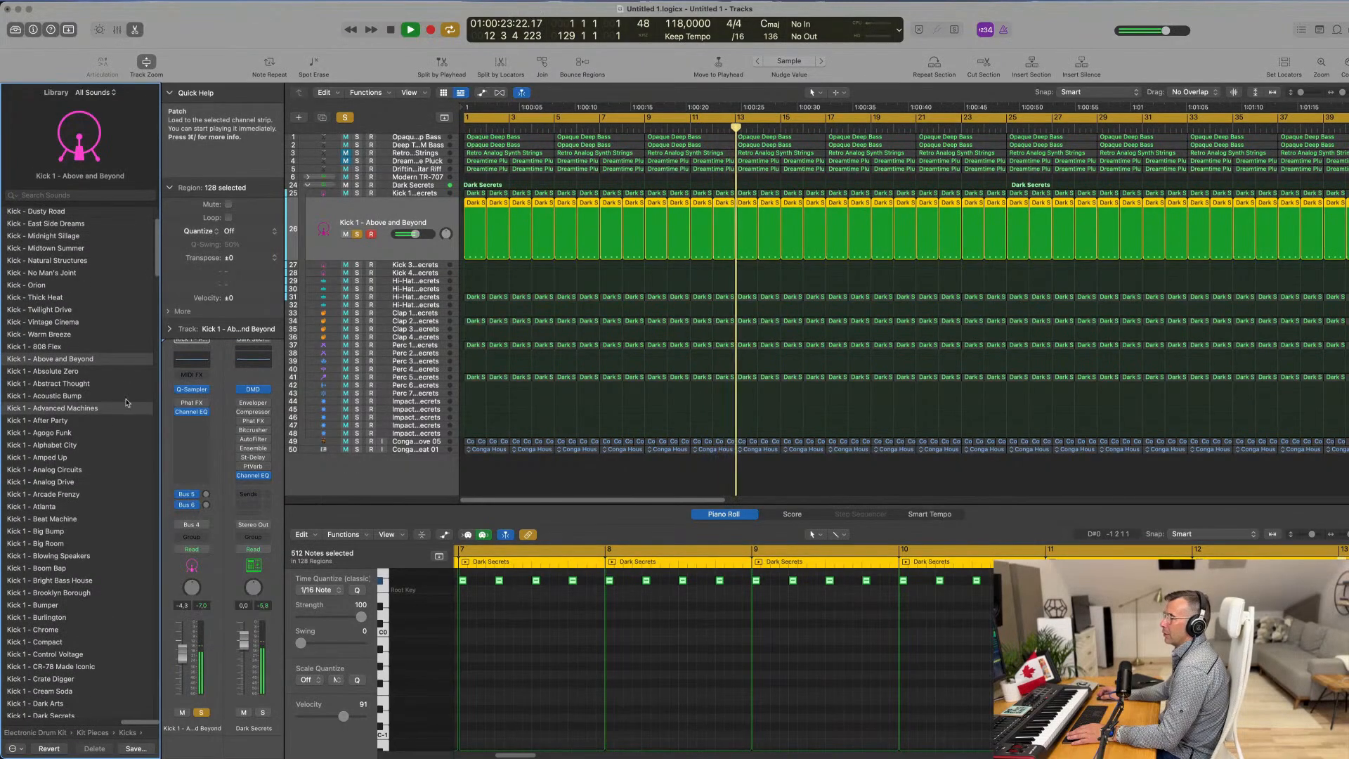
{"action": "left_click", "coordinate": [127, 406]}
{"action": "scroll", "coordinate": [127, 402], "scroll_direction": "down", "scroll_amount": 2}
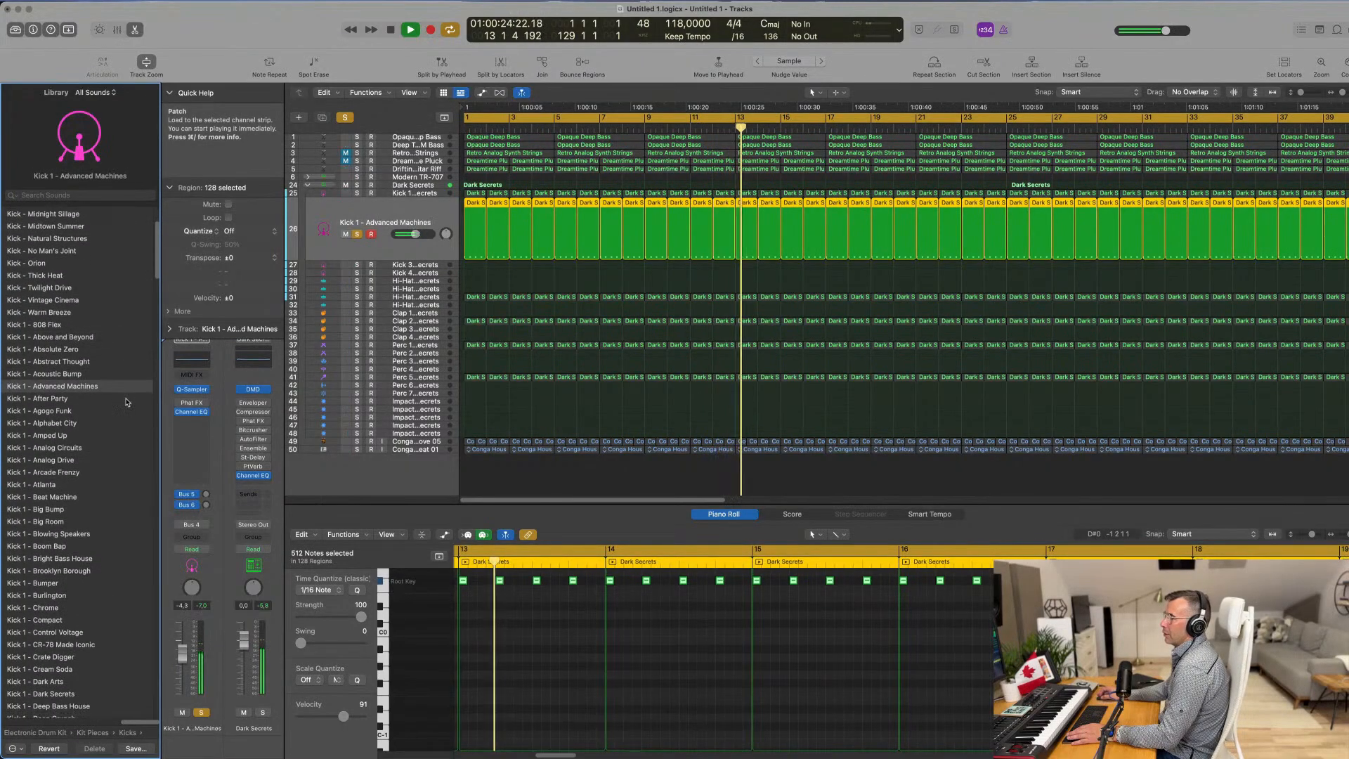
Step: Unsolo the Kick 1 - Advanced Machines track, restart playback and set its volume to -3.2 dB
{"action": "left_click", "coordinate": [357, 234]}
{"action": "key", "text": "Return"}
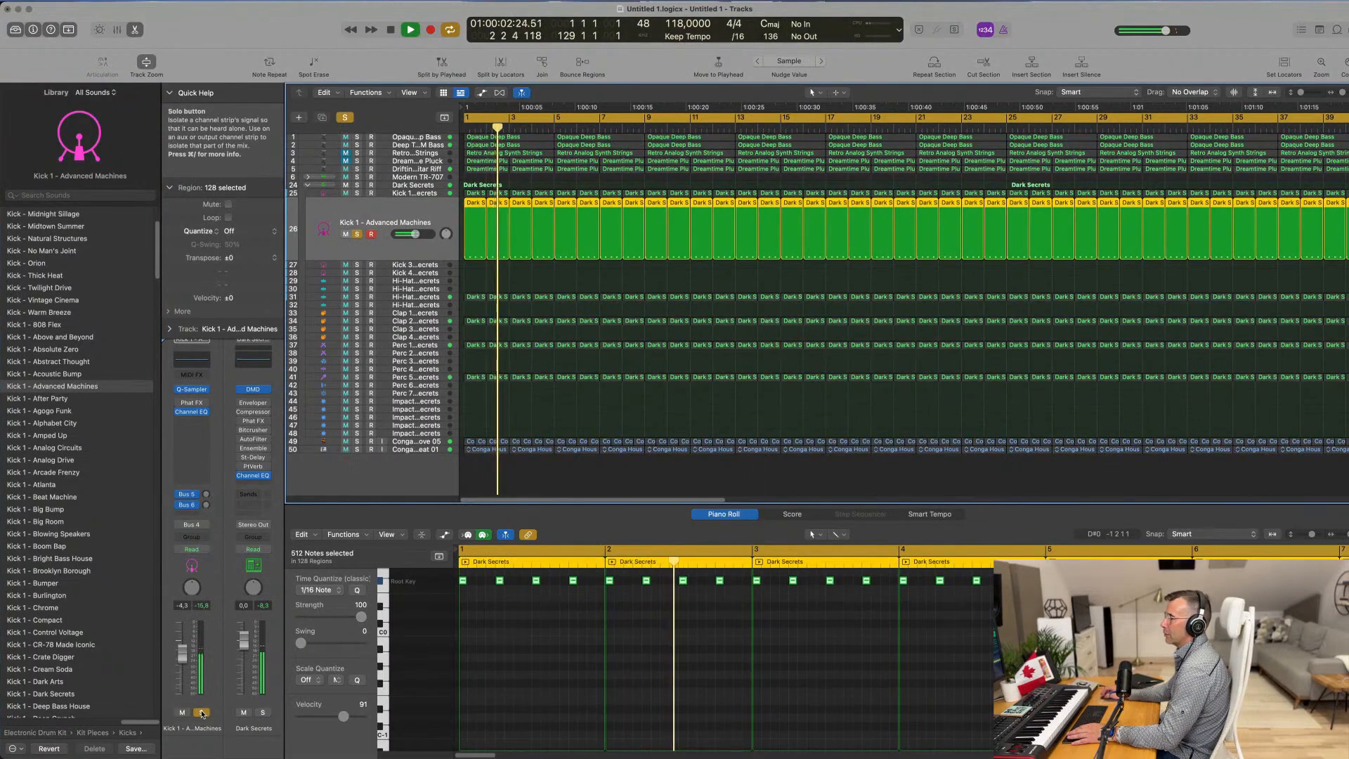
{"action": "left_click_drag", "start_coordinate": [415, 234], "coordinate": [421, 234]}
{"action": "left_click_drag", "start_coordinate": [182, 646], "coordinate": [183, 654]}
{"action": "key", "text": "space"}
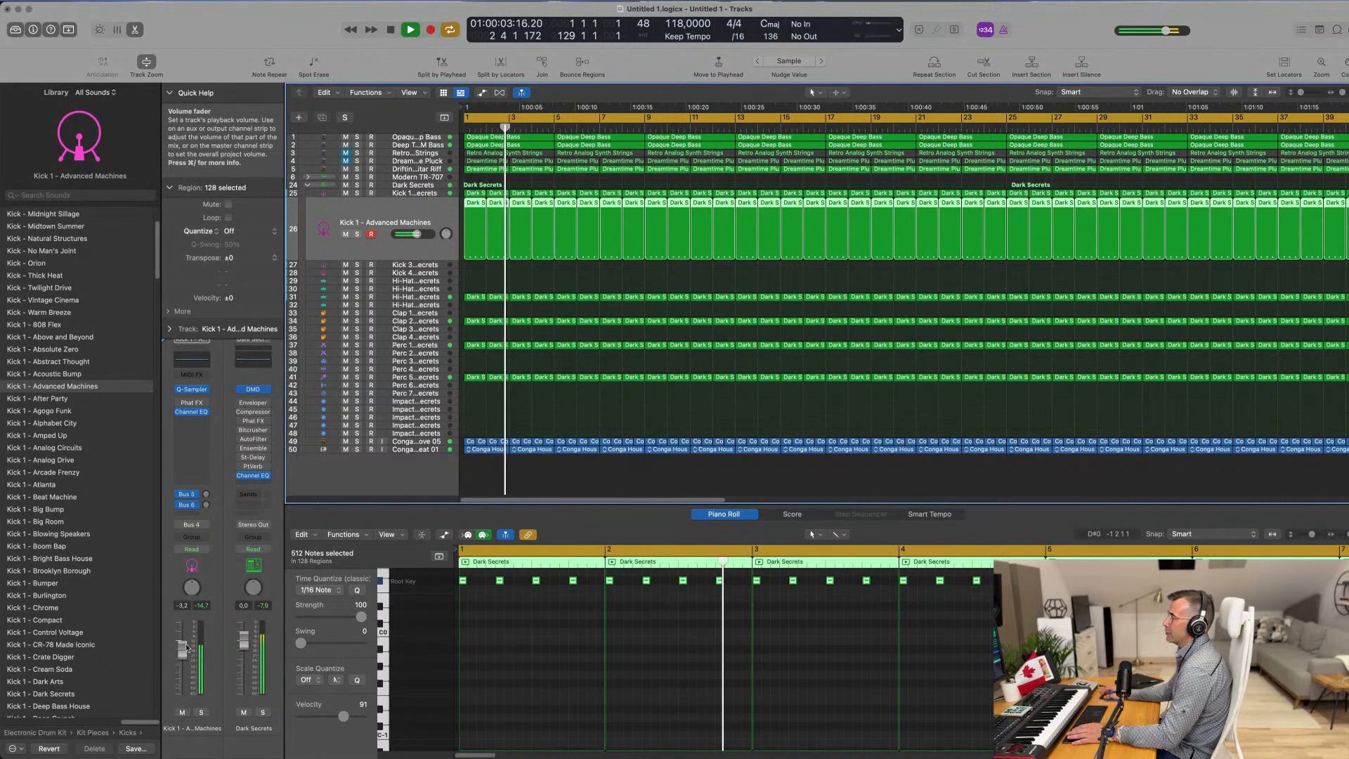
Step: Restart playback, audition the Drifting Guitar Riff track soloed, and mute it along with the two bass tracks
{"action": "key", "text": "Return"}
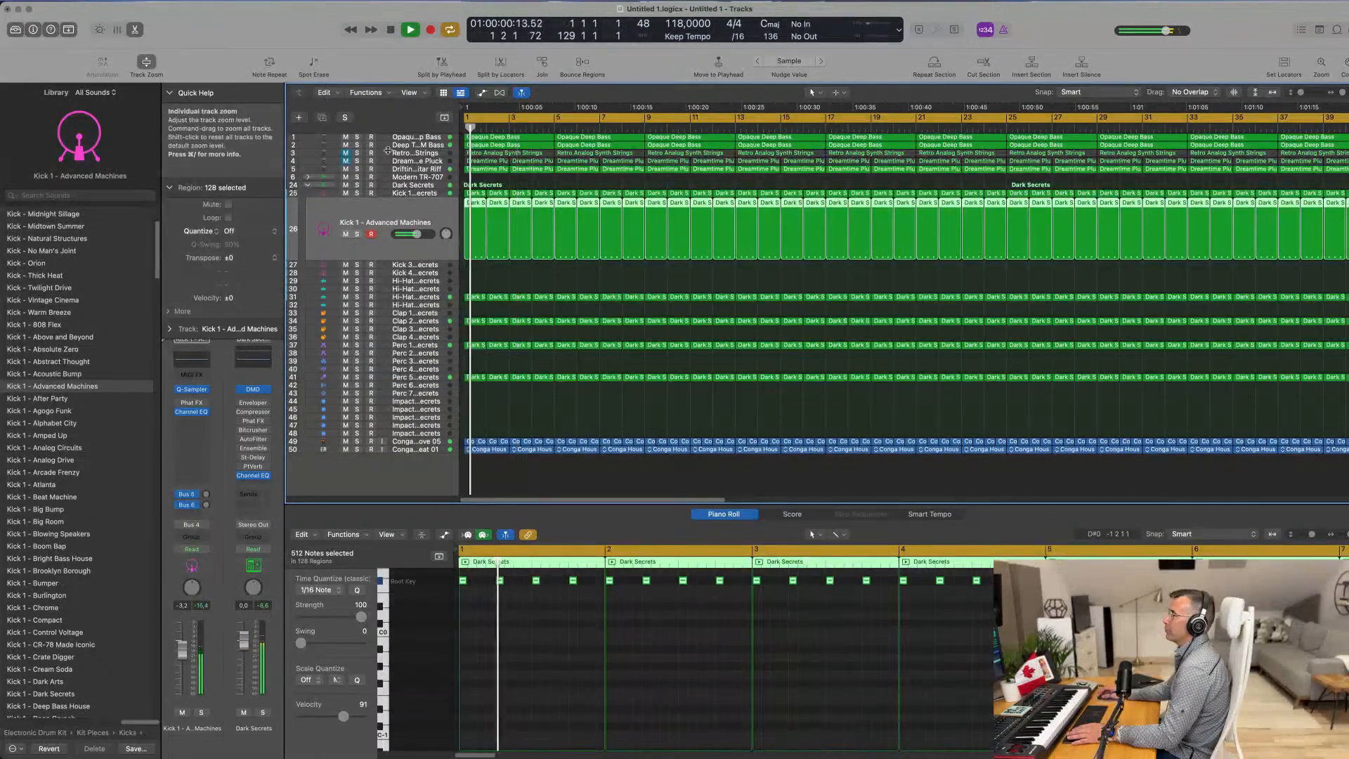
{"action": "left_click", "coordinate": [355, 169]}
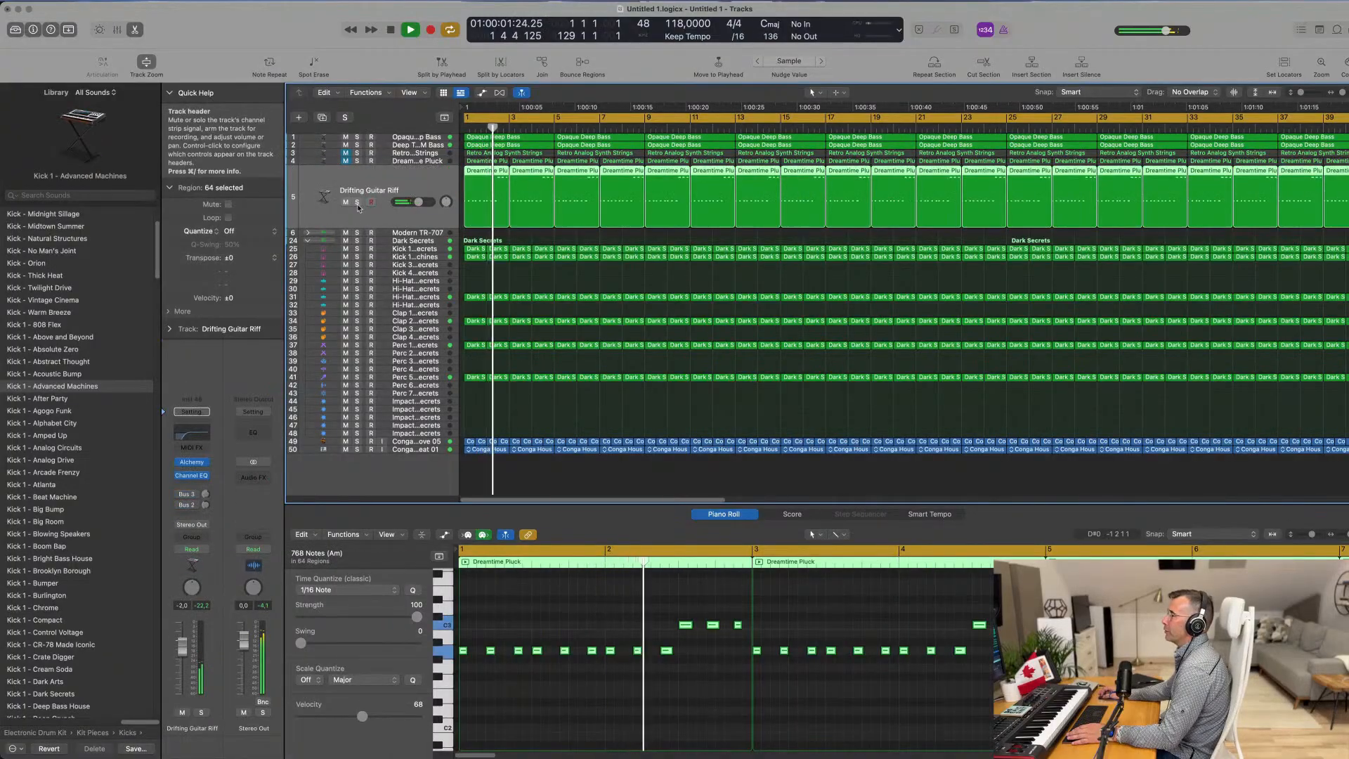
{"action": "left_click", "coordinate": [357, 203]}
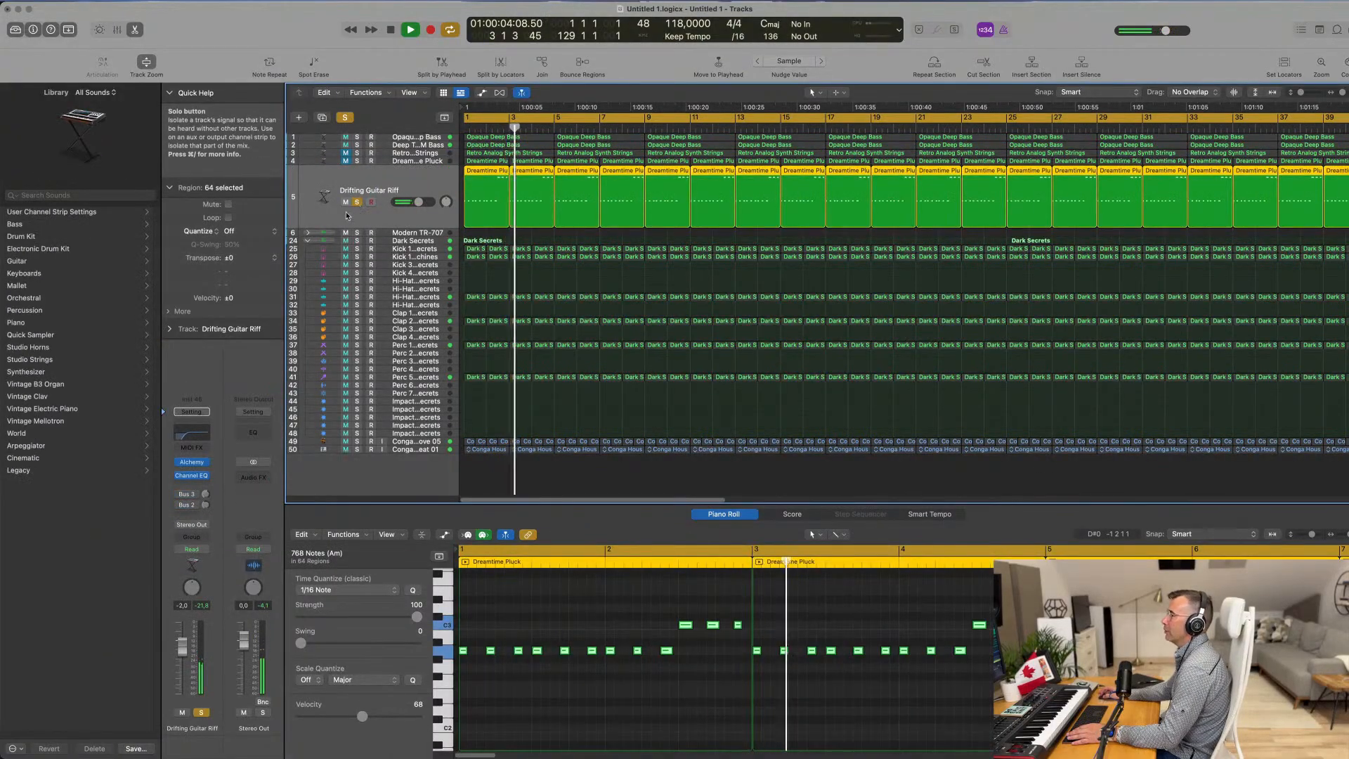
{"action": "left_click", "coordinate": [357, 202]}
{"action": "left_click", "coordinate": [345, 203]}
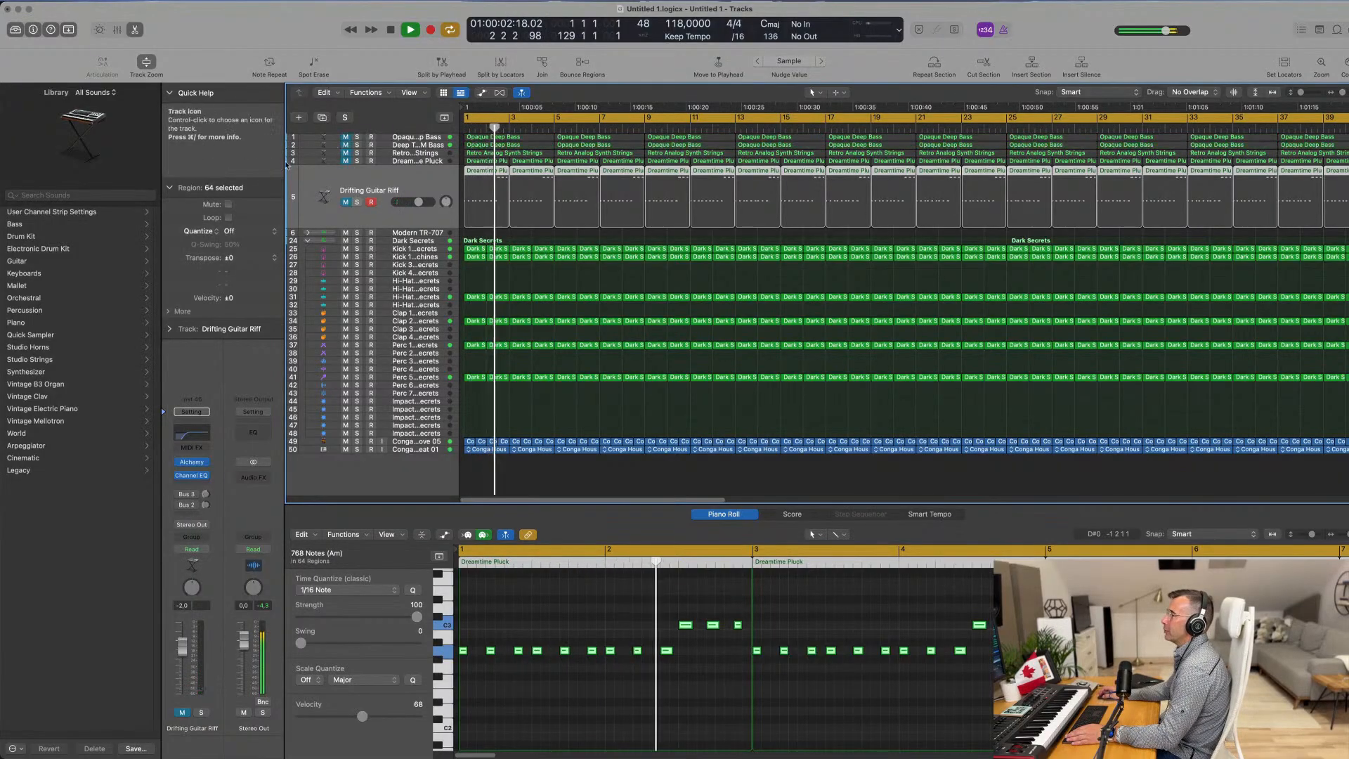
Step: Unmute the Retro Analog Synth Strings track and play the arrangement from the start to hear it with the drums
{"action": "left_click", "coordinate": [309, 161]}
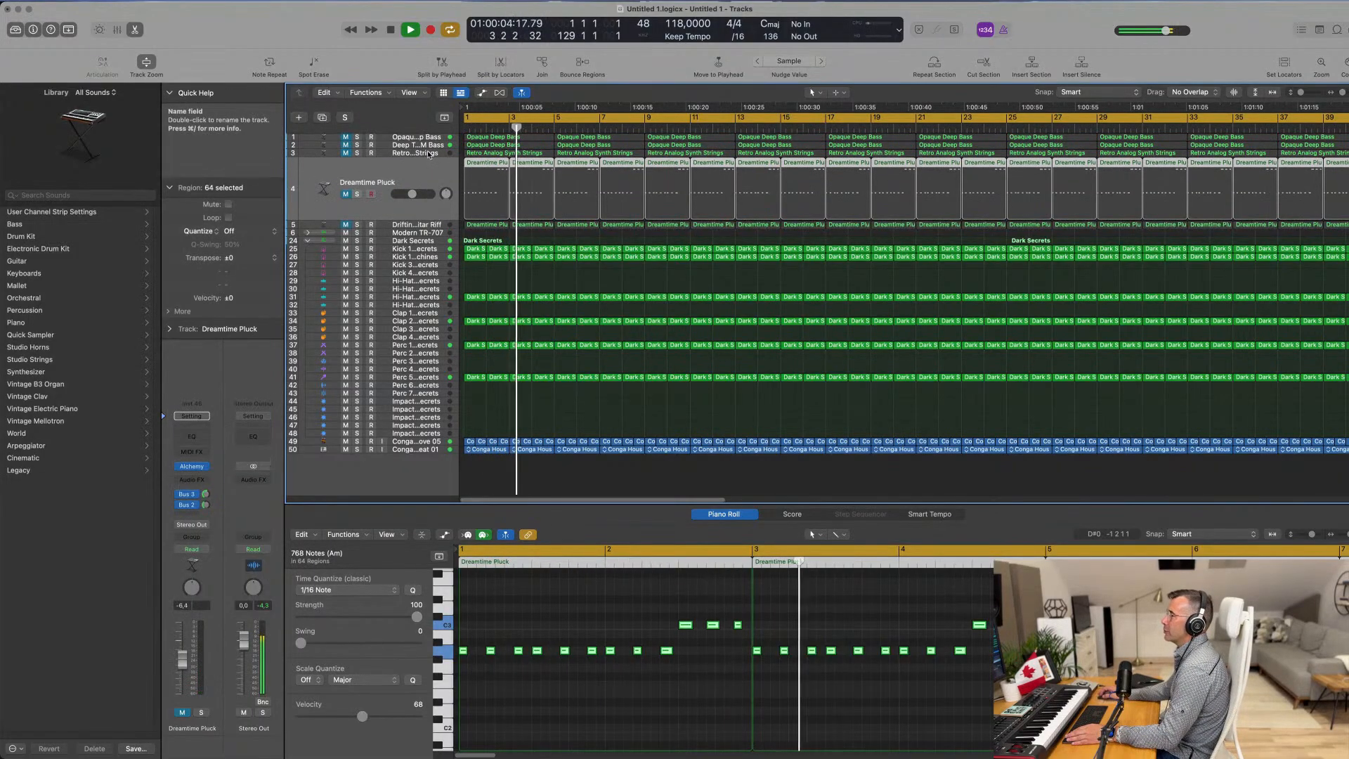
{"action": "left_click", "coordinate": [319, 153]}
{"action": "left_click", "coordinate": [346, 187]}
{"action": "key", "text": "space"}
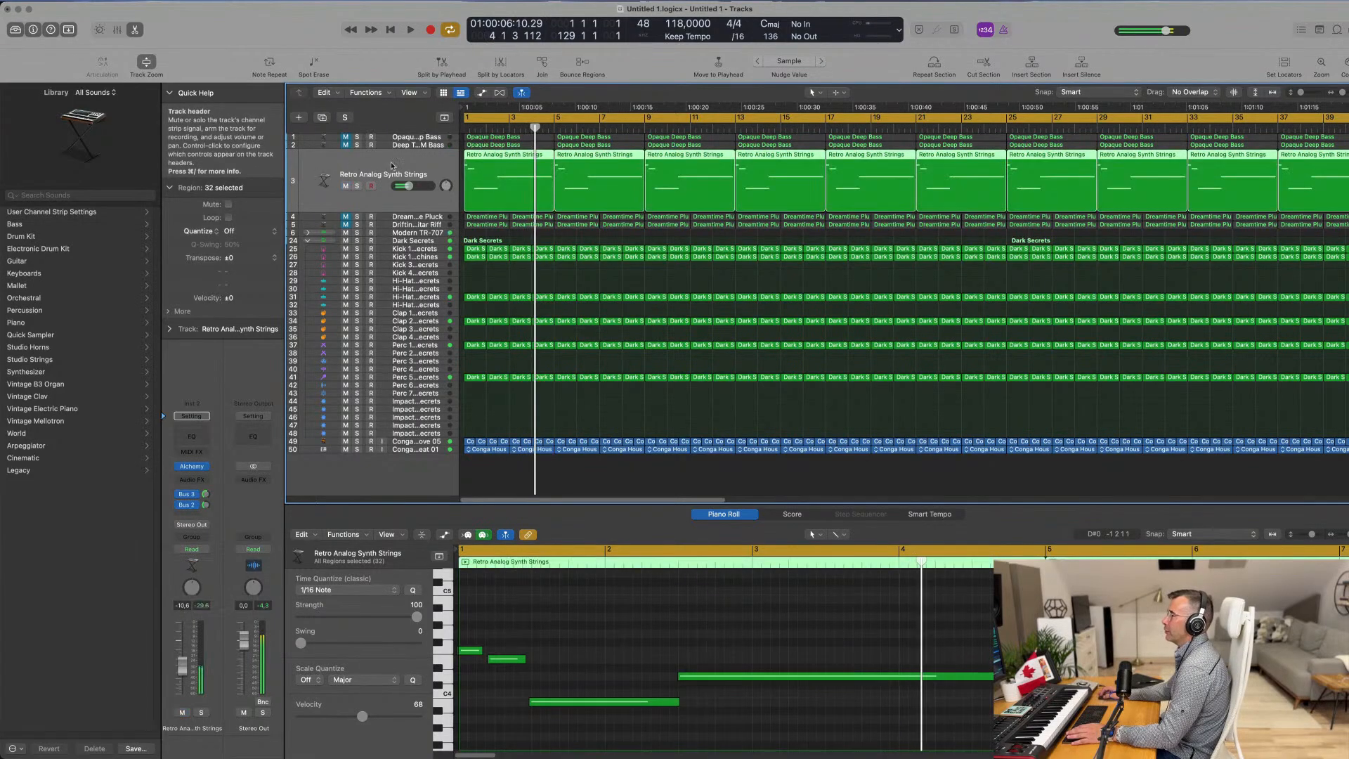
{"action": "key", "text": "space"}
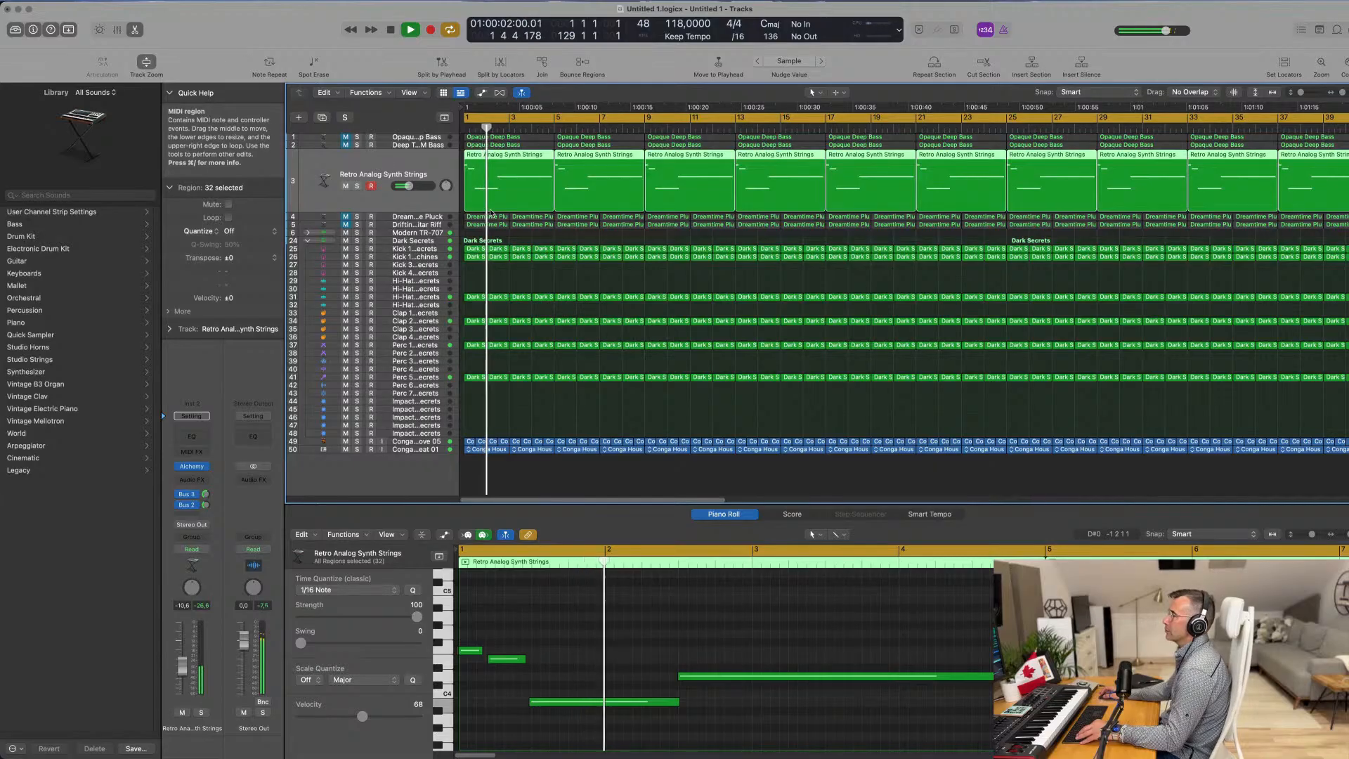
{"action": "scroll", "coordinate": [529, 217], "scroll_direction": "up", "scroll_amount": 4}
{"action": "scroll", "coordinate": [592, 234], "scroll_direction": "down", "scroll_amount": 3}
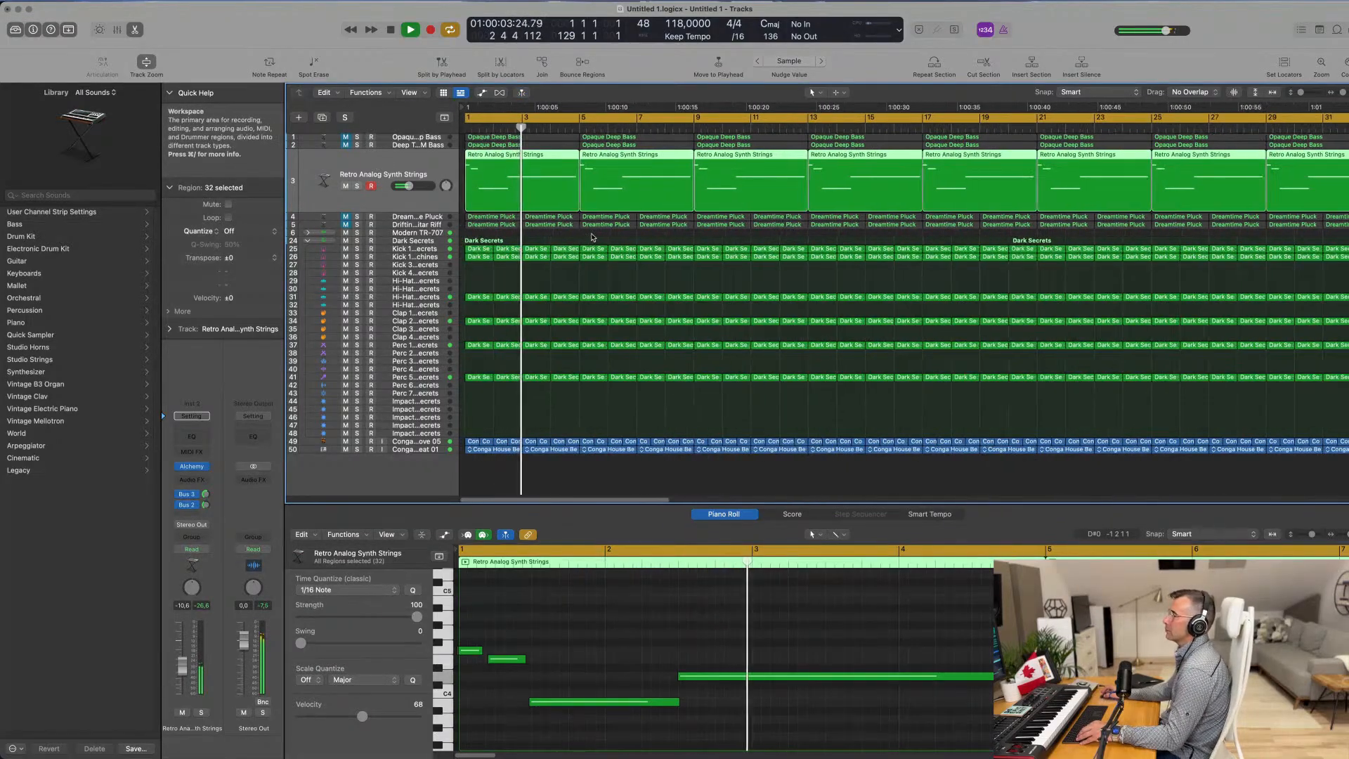
{"action": "scroll", "coordinate": [593, 234], "scroll_direction": "up", "scroll_amount": 2}
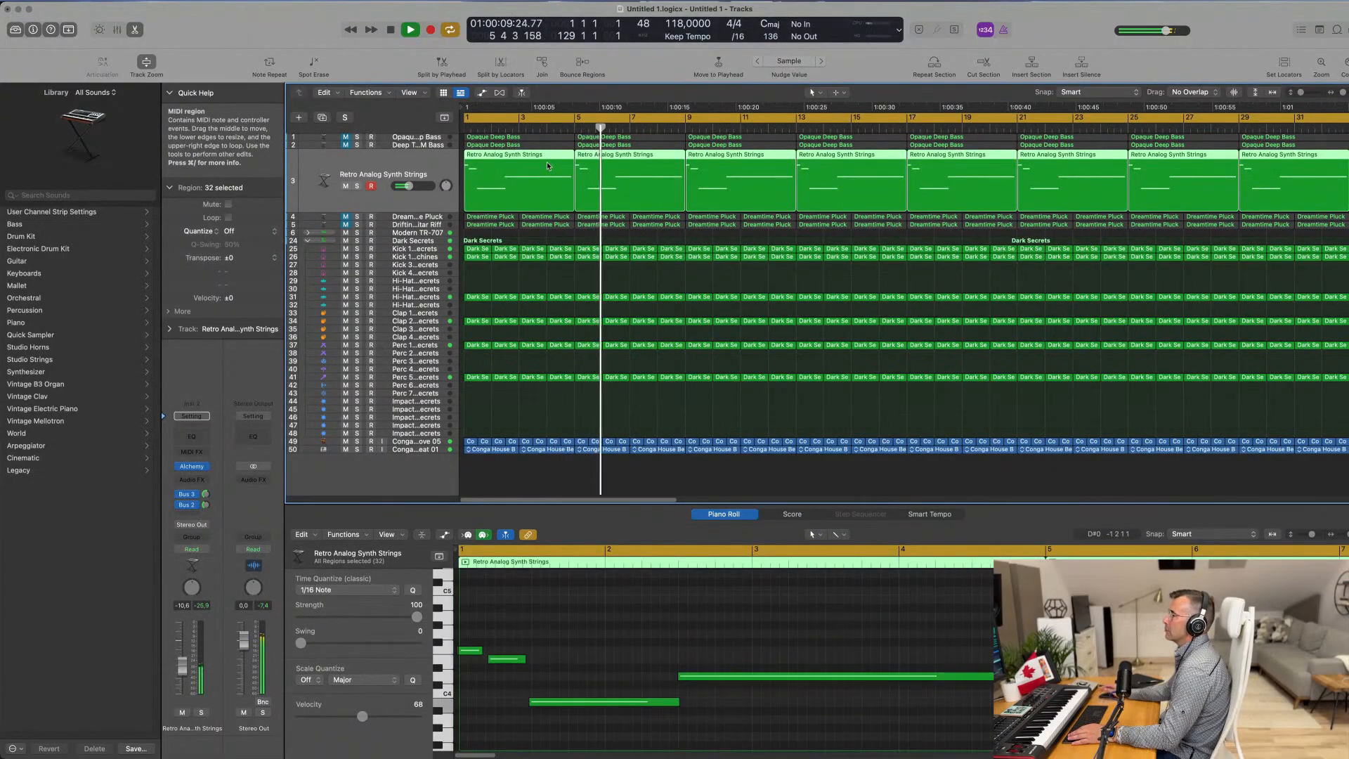
{"action": "key", "text": "Return"}
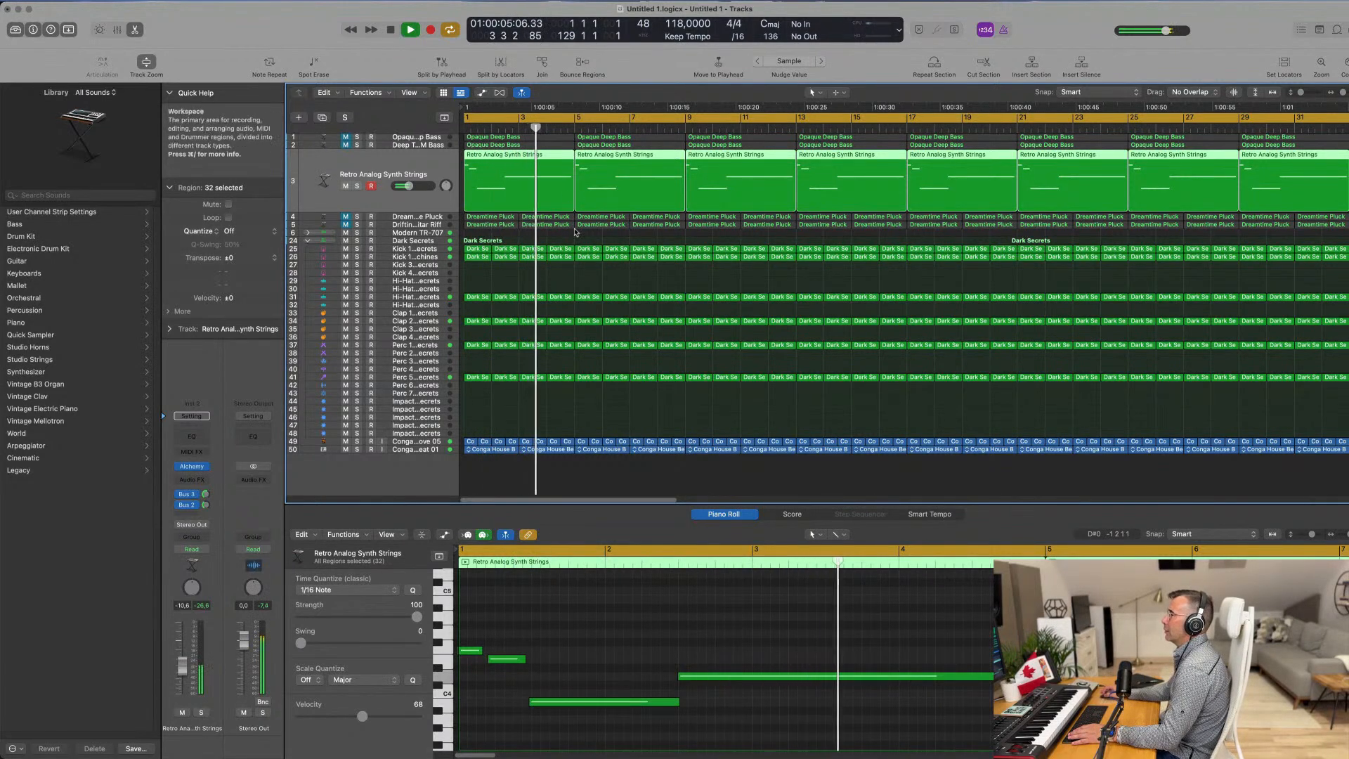
Step: Rearrange the first strings region so the long D4 note starts at bar 1 and the other three notes follow from bar 3
{"action": "key", "text": "e"}
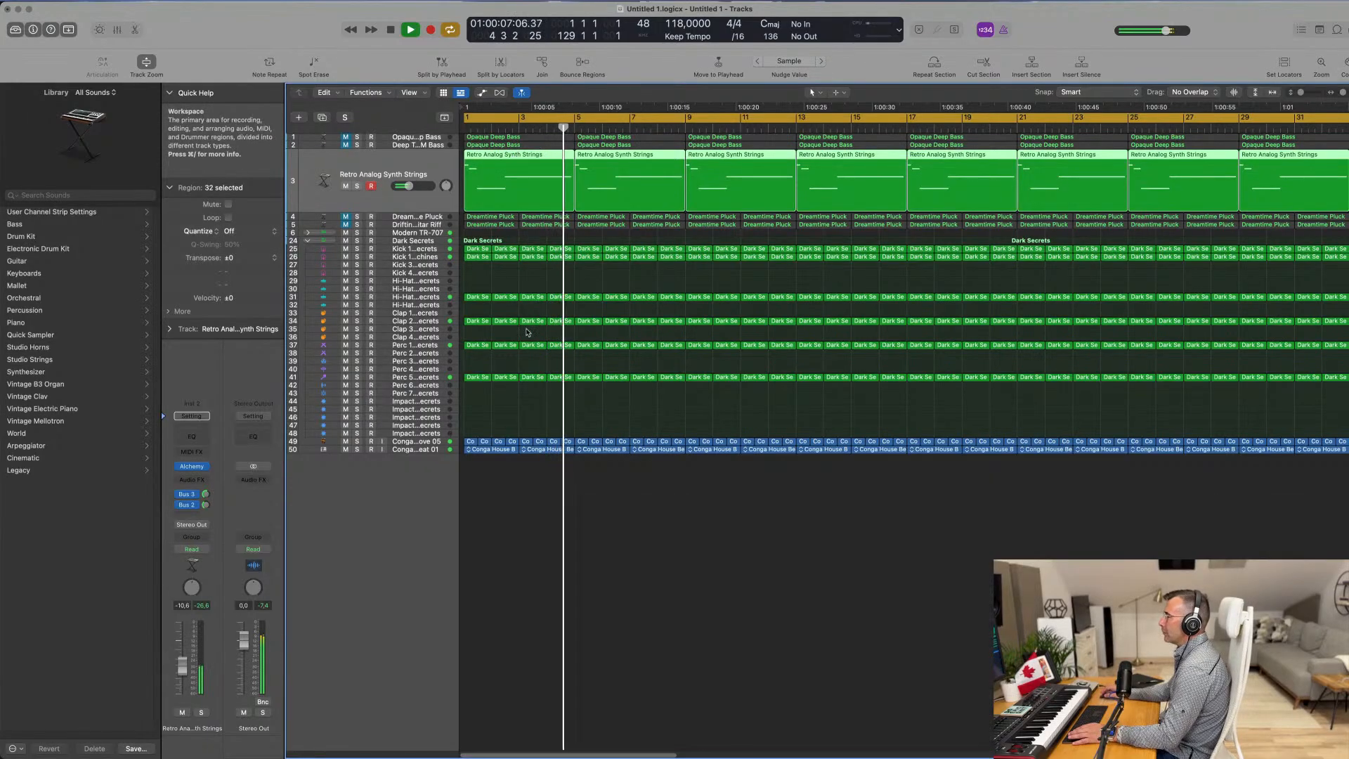
{"action": "key", "text": "e"}
{"action": "scroll", "coordinate": [642, 643], "scroll_direction": "down", "scroll_amount": 3}
{"action": "scroll", "coordinate": [601, 634], "scroll_direction": "down", "scroll_amount": 1}
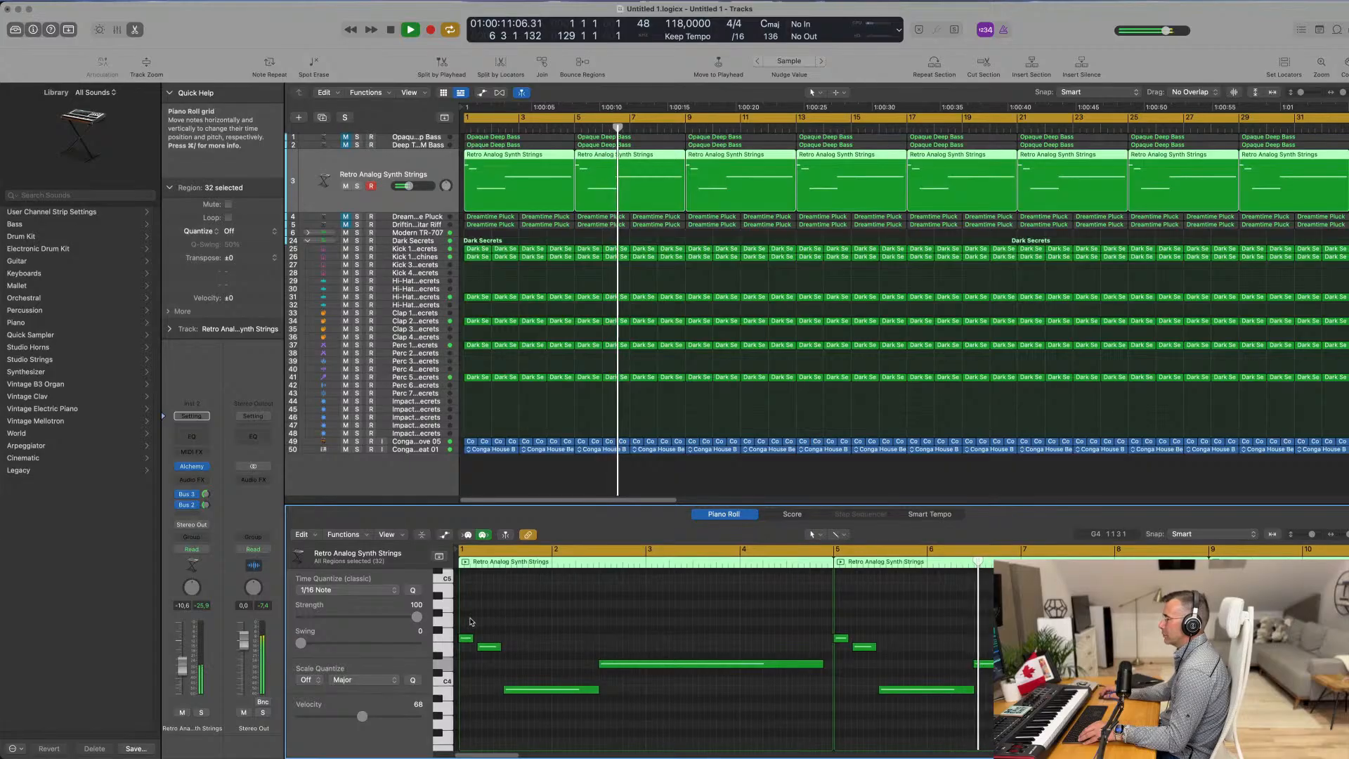
{"action": "left_click_drag", "start_coordinate": [471, 621], "coordinate": [538, 712]}
{"action": "left_click_drag", "start_coordinate": [466, 640], "coordinate": [496, 666]}
{"action": "left_click", "coordinate": [459, 638]}
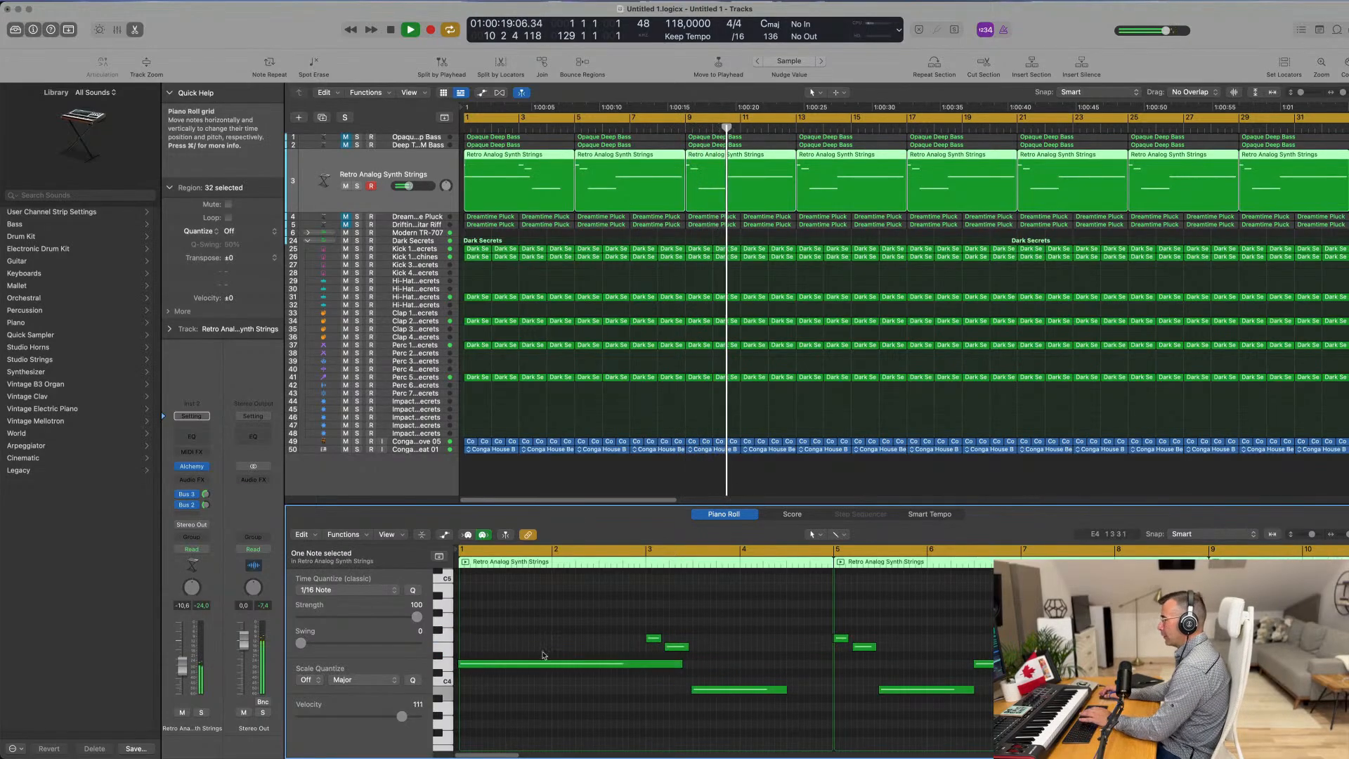
Step: Shorten the first region's long D4 note to end at bar 3, quantize all strings notes to 1/16, and restart playback
{"action": "left_click_drag", "start_coordinate": [681, 664], "coordinate": [645, 664]}
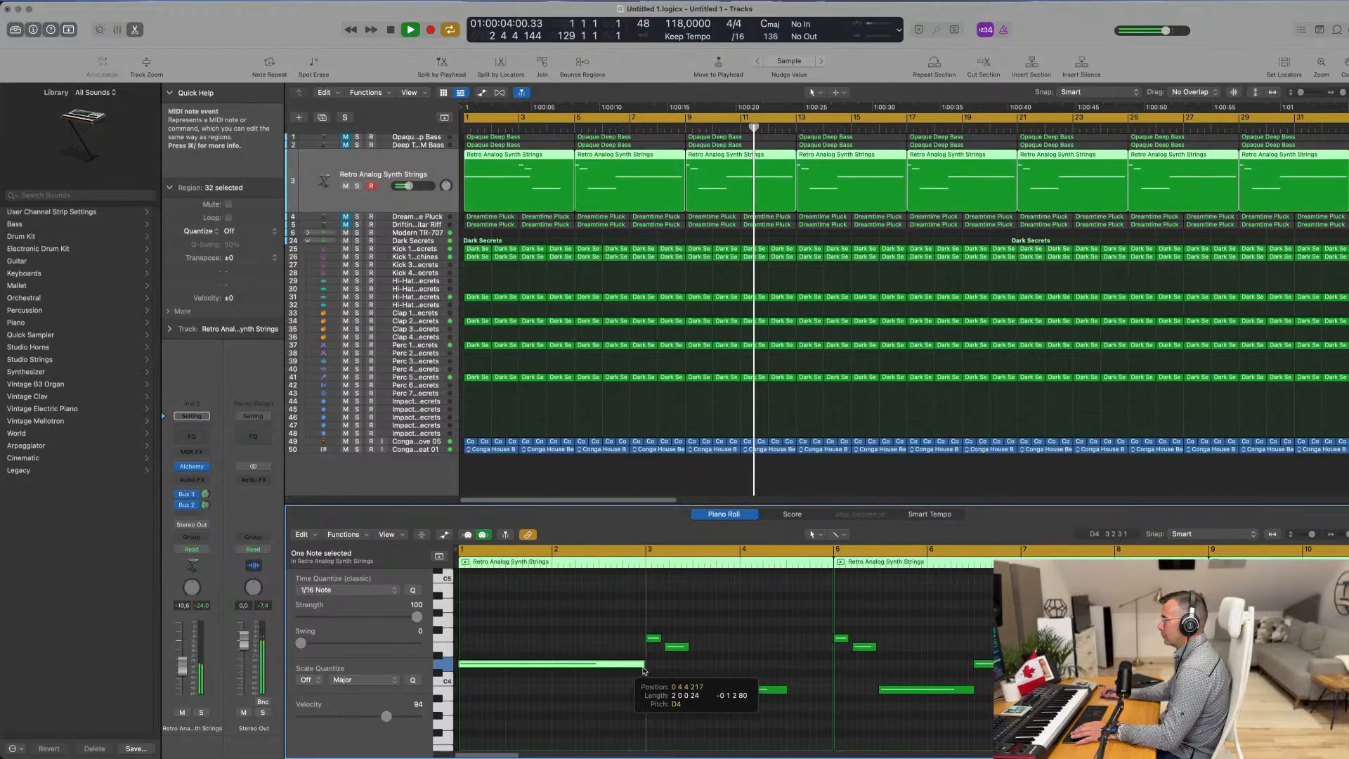
{"action": "left_click", "coordinate": [783, 692]}
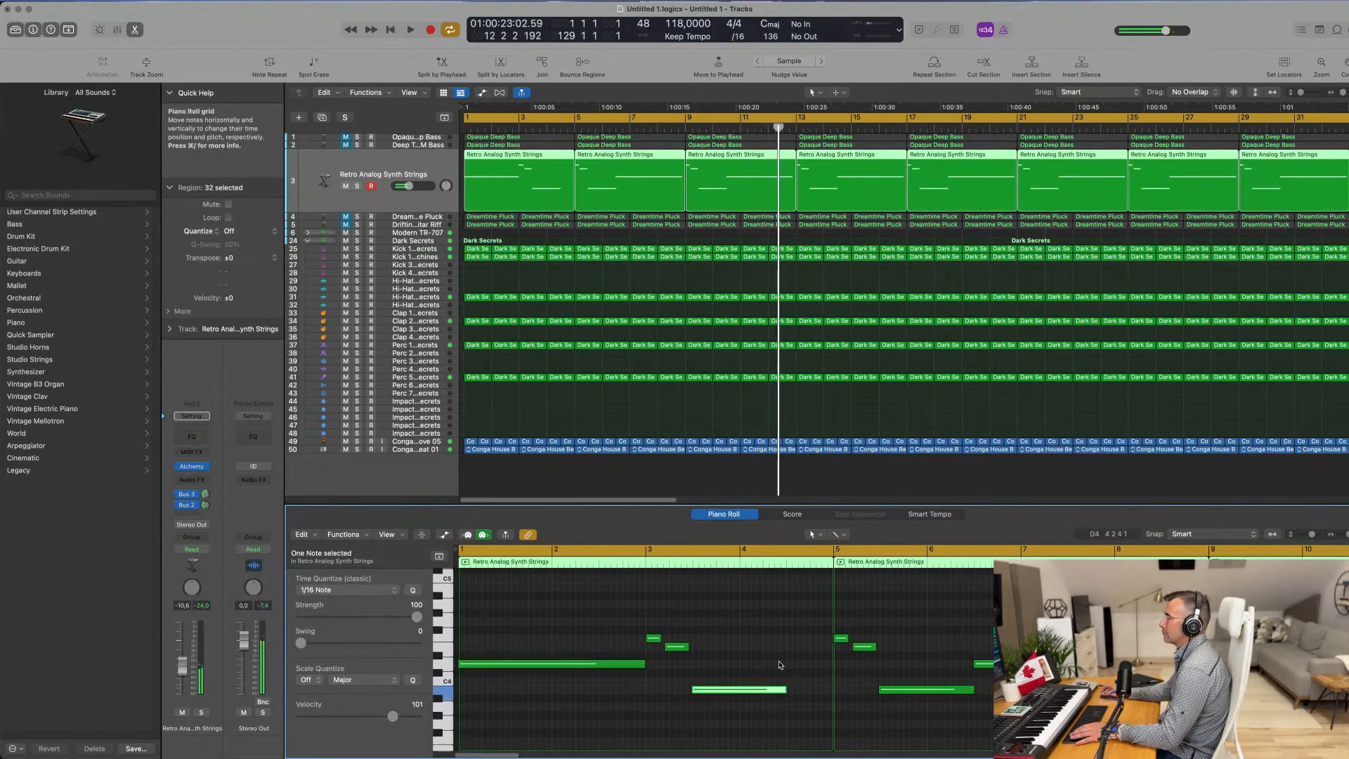
{"action": "key", "text": "super+a"}
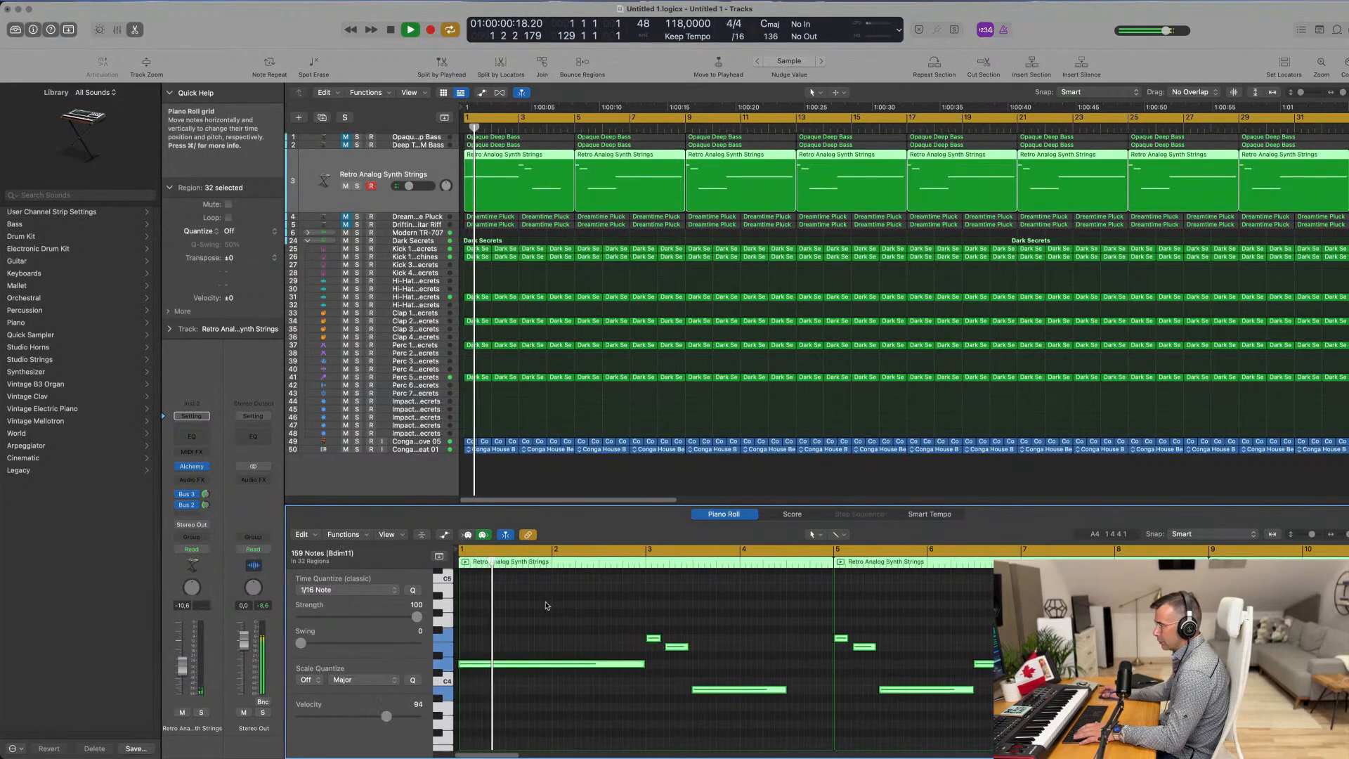
{"action": "key", "text": "space"}
{"action": "left_click", "coordinate": [546, 605]}
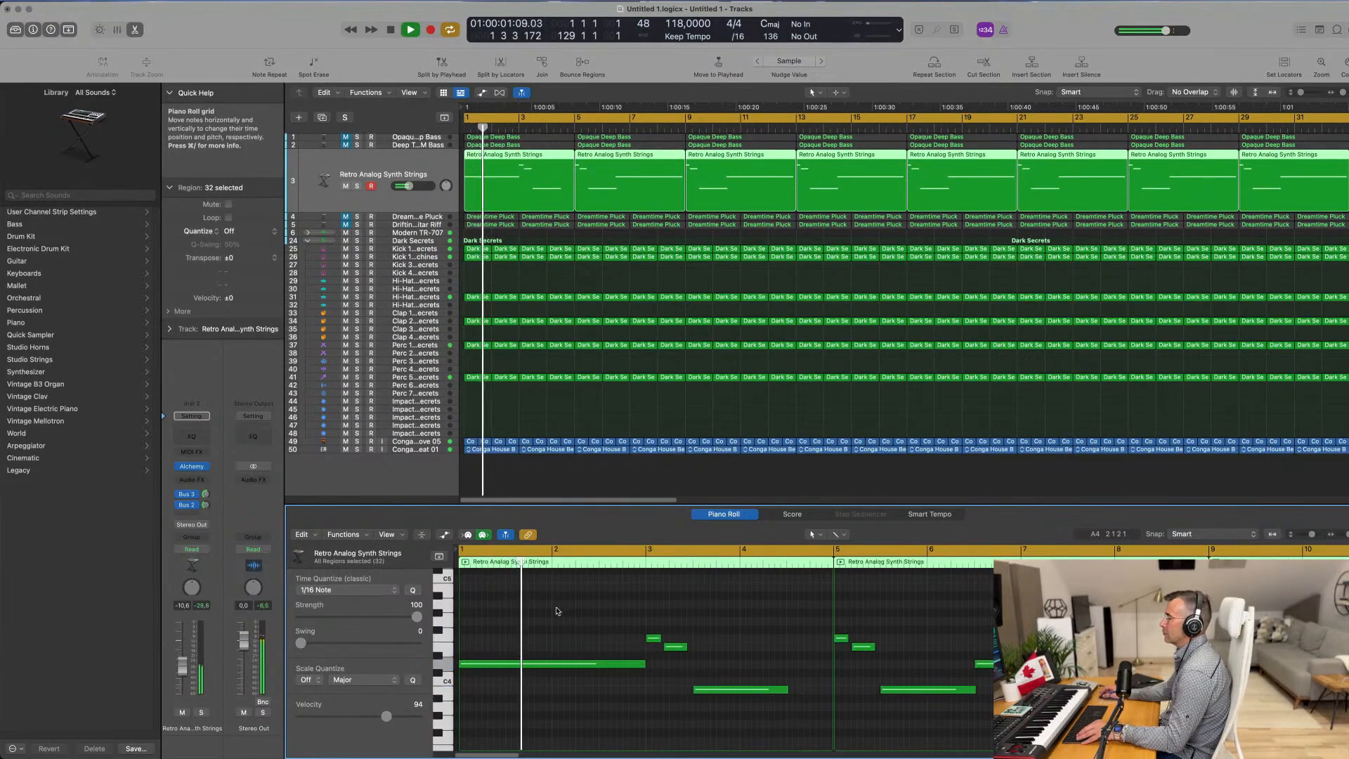
Step: Move the short E4 note in bar 3 slightly later onto beat 2, lengthen the F4 note before it to meet it, and restart playback
{"action": "scroll", "coordinate": [558, 612], "scroll_direction": "down", "scroll_amount": 5}
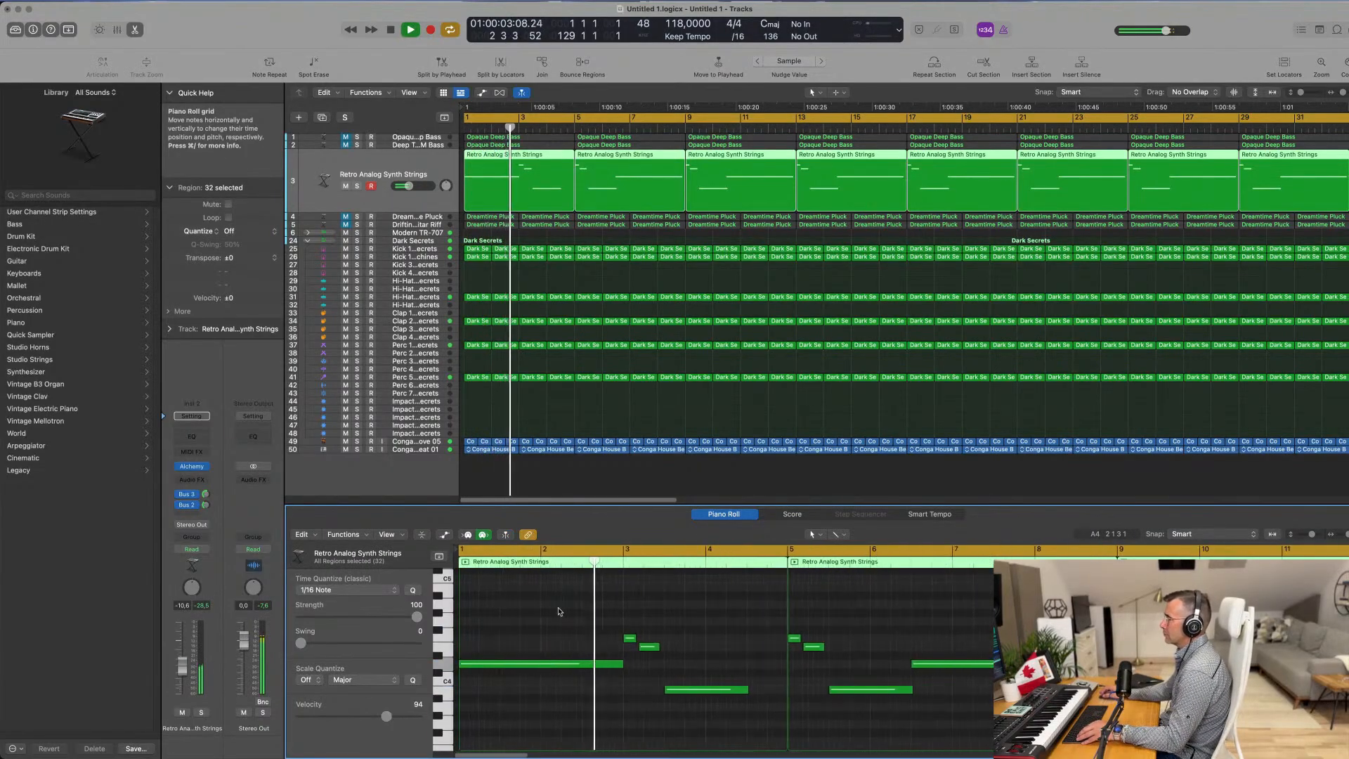
{"action": "scroll", "coordinate": [558, 613], "scroll_direction": "right", "scroll_amount": 1}
{"action": "scroll", "coordinate": [573, 615], "scroll_direction": "up", "scroll_amount": 1}
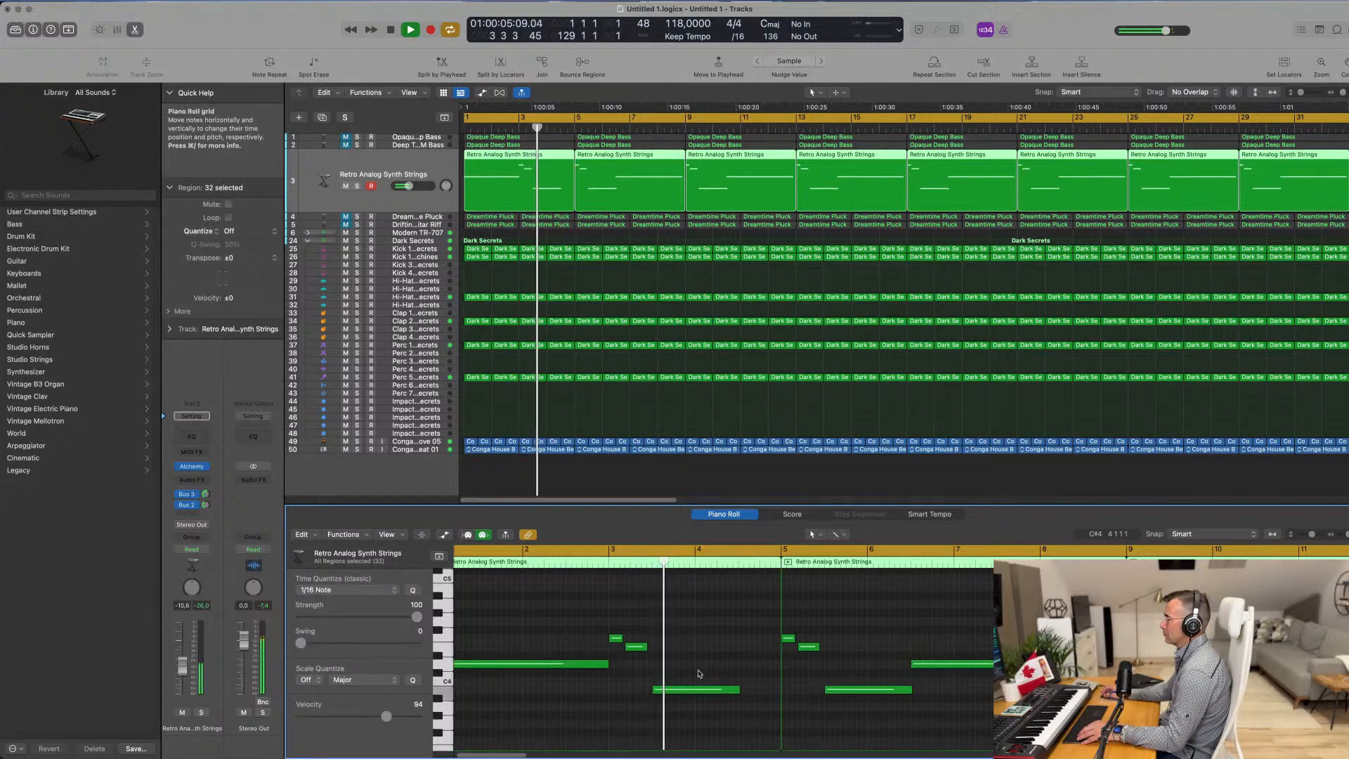
{"action": "key", "text": "space"}
{"action": "left_click_drag", "start_coordinate": [637, 651], "coordinate": [643, 650]}
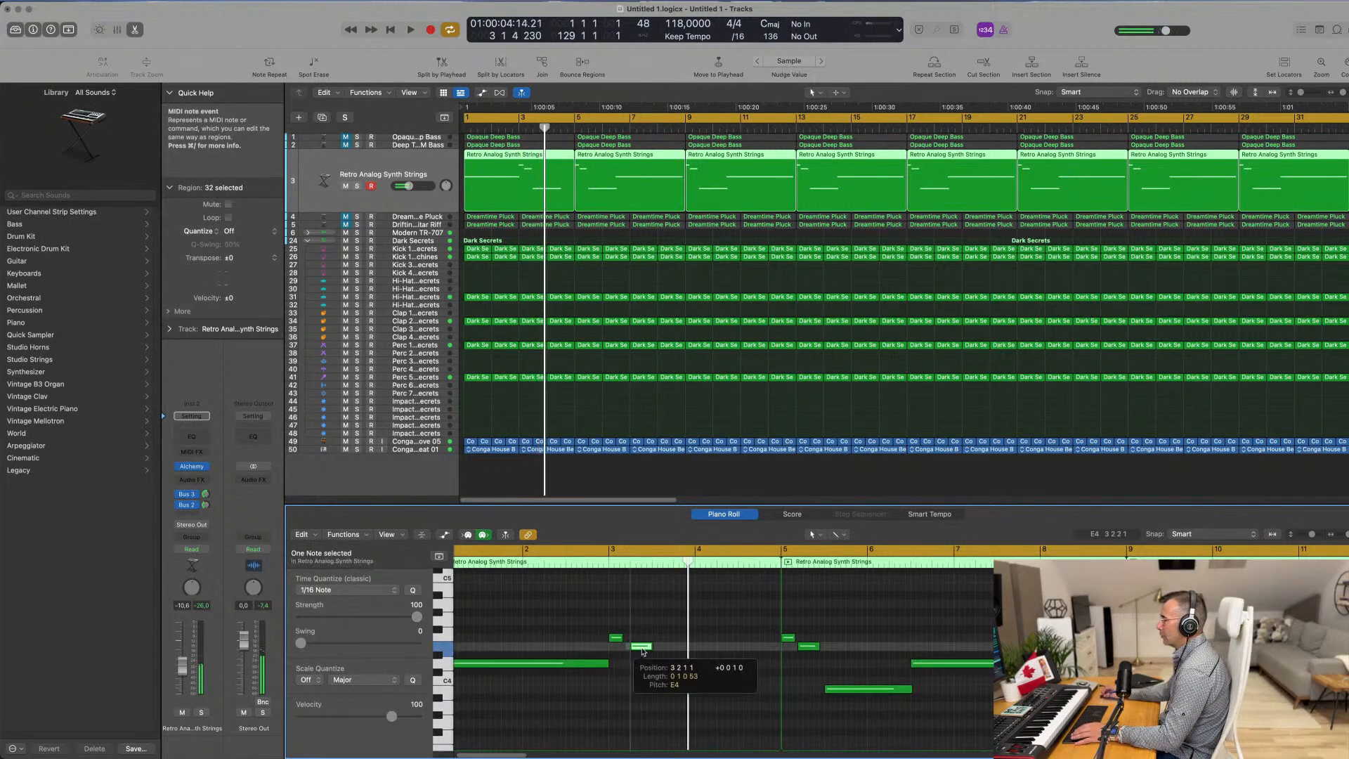
{"action": "left_click", "coordinate": [619, 637]}
{"action": "key", "text": "Return"}
{"action": "key", "text": "space"}
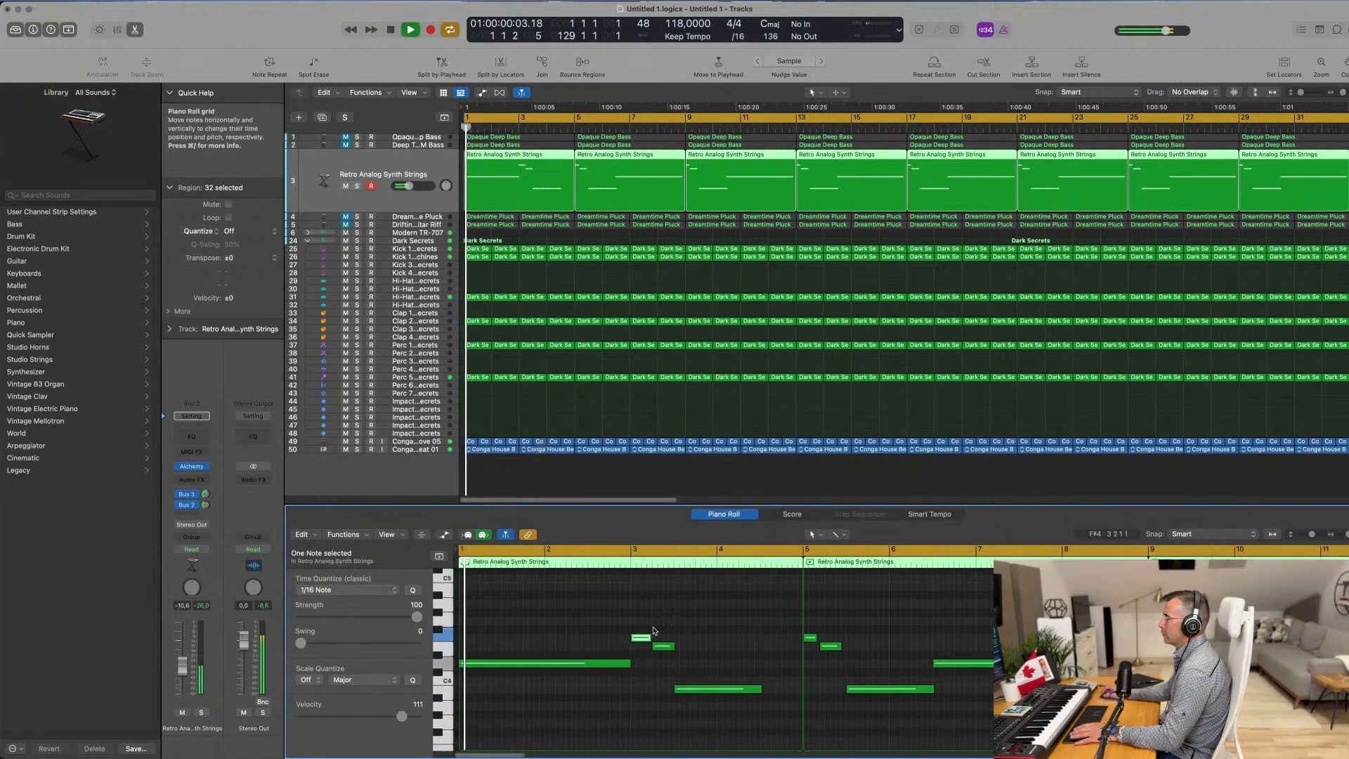
Step: Extend the B3 note to the end of the first strings region at bar 5 and restart playback
{"action": "left_click", "coordinate": [738, 690]}
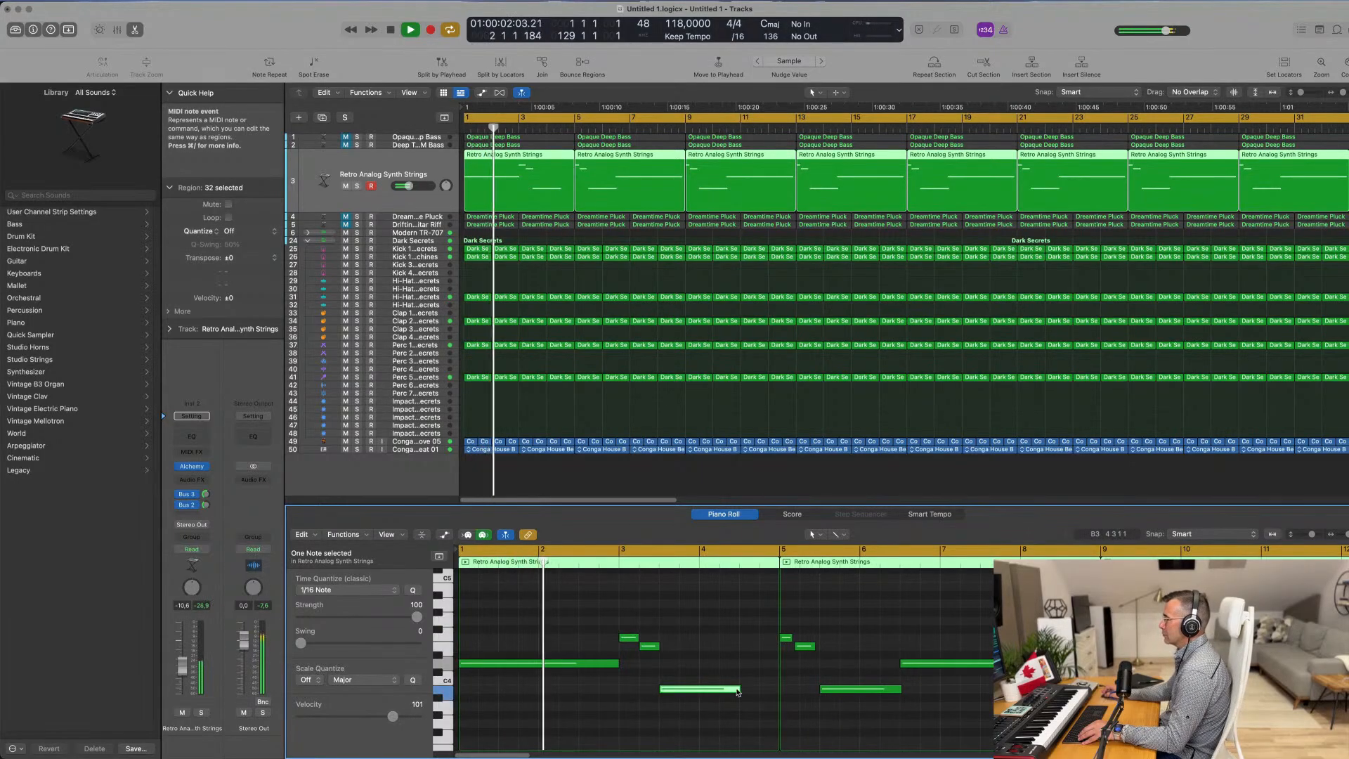
{"action": "left_click_drag", "start_coordinate": [738, 691], "coordinate": [776, 690]}
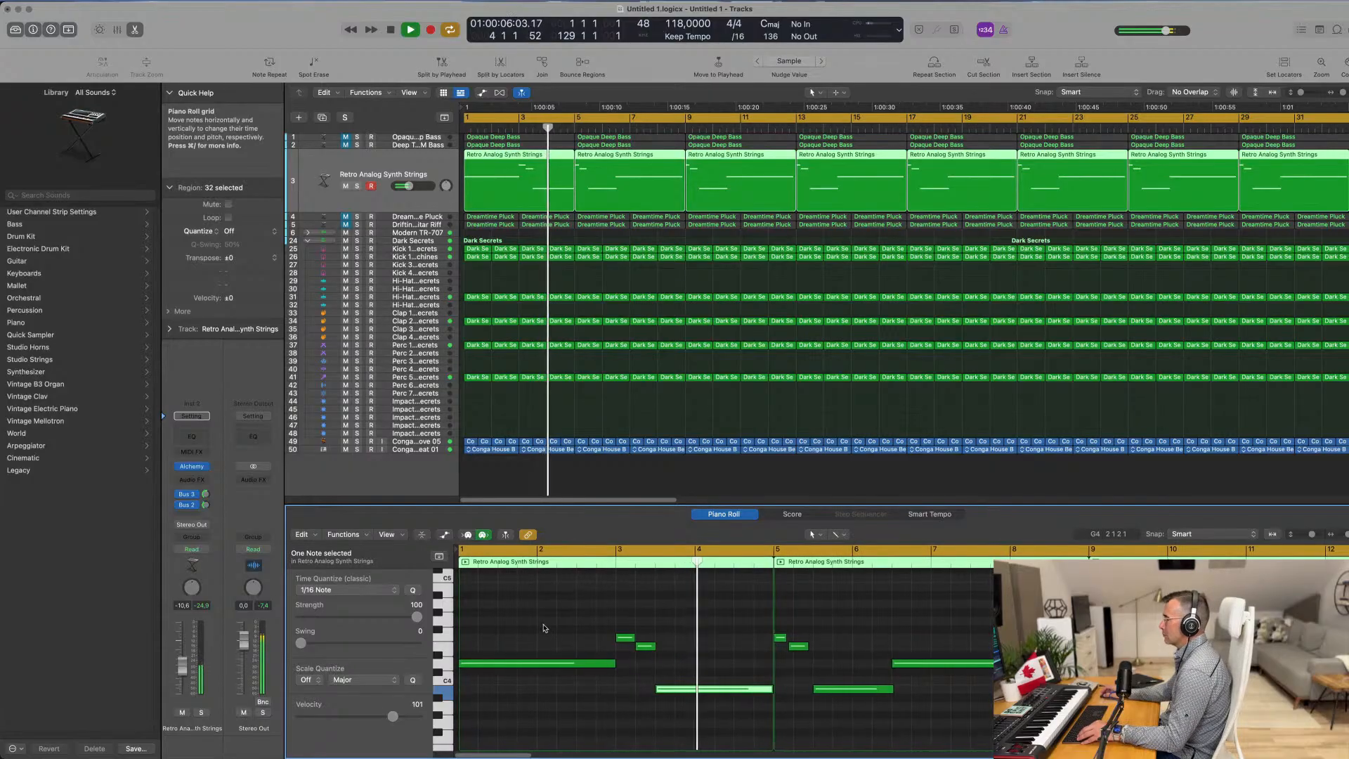
{"action": "key", "text": "Return"}
Step: Delete every Retro Analog Synth Strings region after the edited first one
{"action": "scroll", "coordinate": [720, 225], "scroll_direction": "down", "scroll_amount": 10}
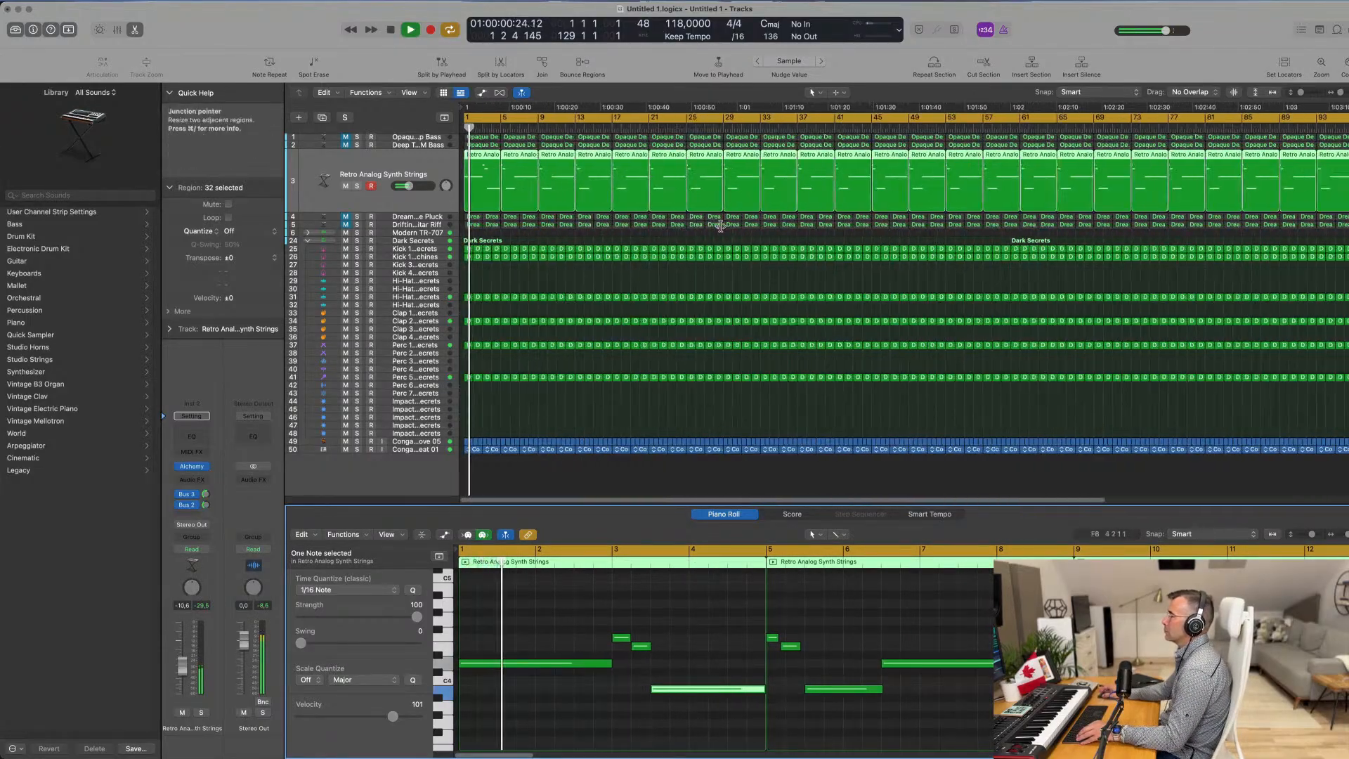
{"action": "left_click", "coordinate": [642, 286]}
{"action": "key", "text": "super+Left"}
{"action": "left_click_drag", "start_coordinate": [1333, 171], "coordinate": [492, 191]}
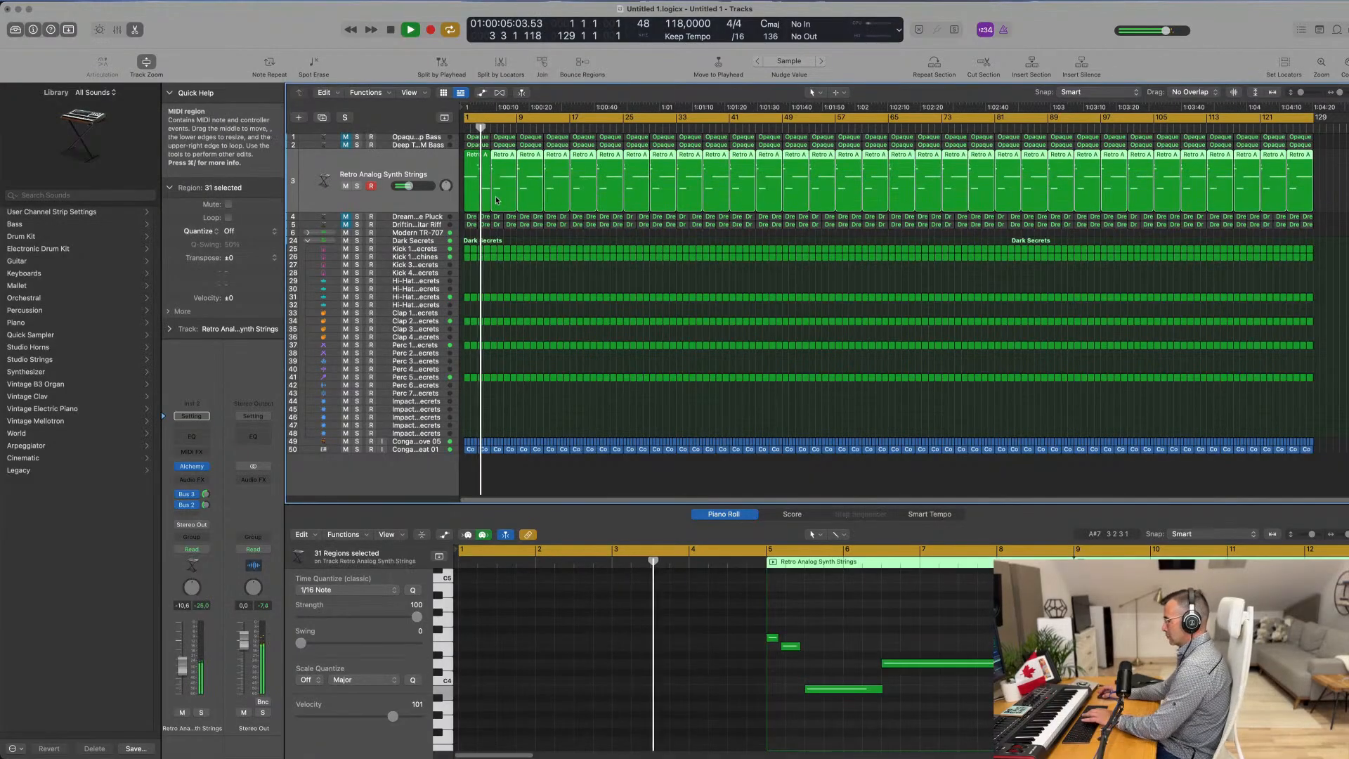
{"action": "key", "text": "Delete"}
{"action": "left_click", "coordinate": [485, 188]}
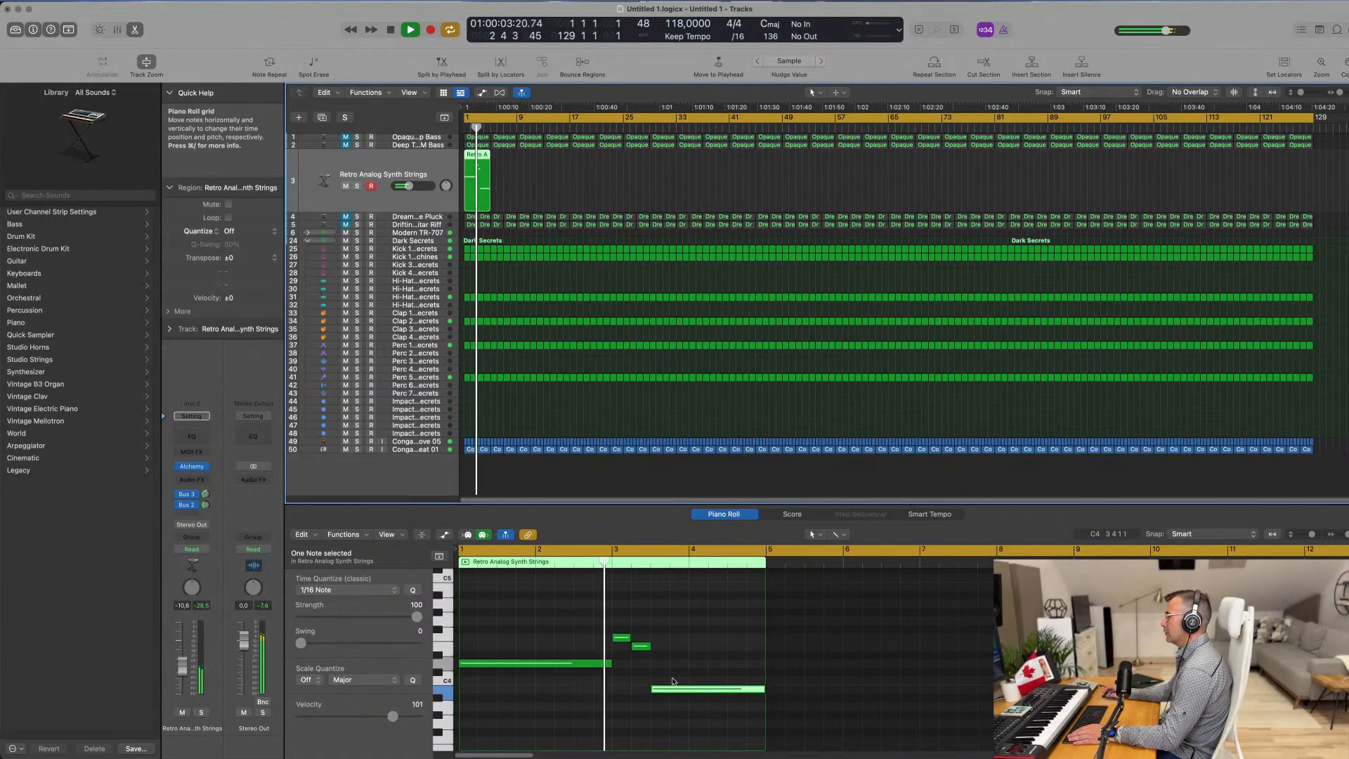
Step: Repeat the edited Retro Analog Synth Strings region until it fills the track up to bar 129
{"action": "left_click_drag", "start_coordinate": [567, 182], "coordinate": [472, 192]}
{"action": "key", "text": "space"}
{"action": "key", "text": "super+r"}
{"action": "key", "text": "super+r"}
{"action": "key", "text": "super+r"}
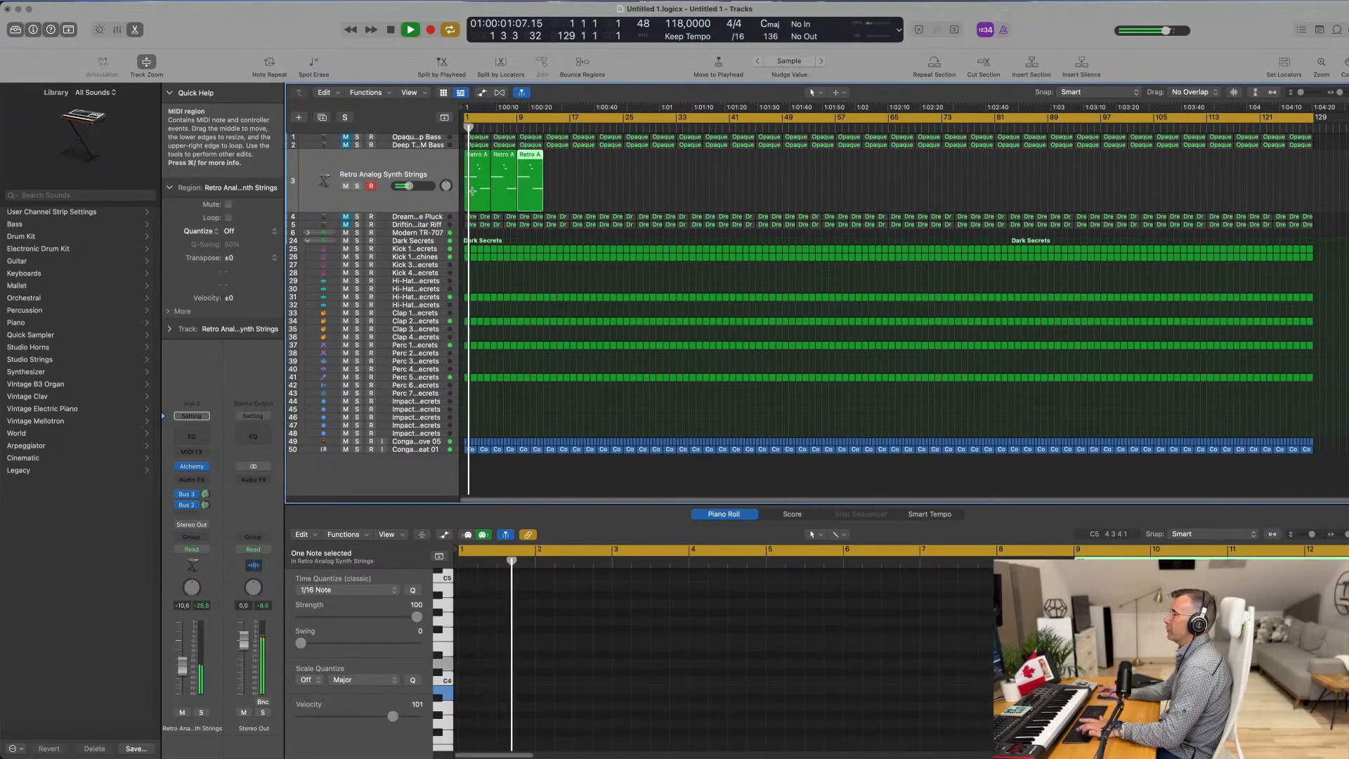
{"action": "key", "text": "super+r"}
{"action": "key", "text": "super+r"}
{"action": "key", "text": "super+r"}
{"action": "key", "text": "super+r"}
{"action": "key", "text": "super+r"}
{"action": "key", "text": "super+r"}
{"action": "key", "text": "super+r"}
Step: Duplicate the Retro Analog Synth Strings track and copy its first region to bar 1 of the new track
{"action": "left_click", "coordinate": [371, 164]}
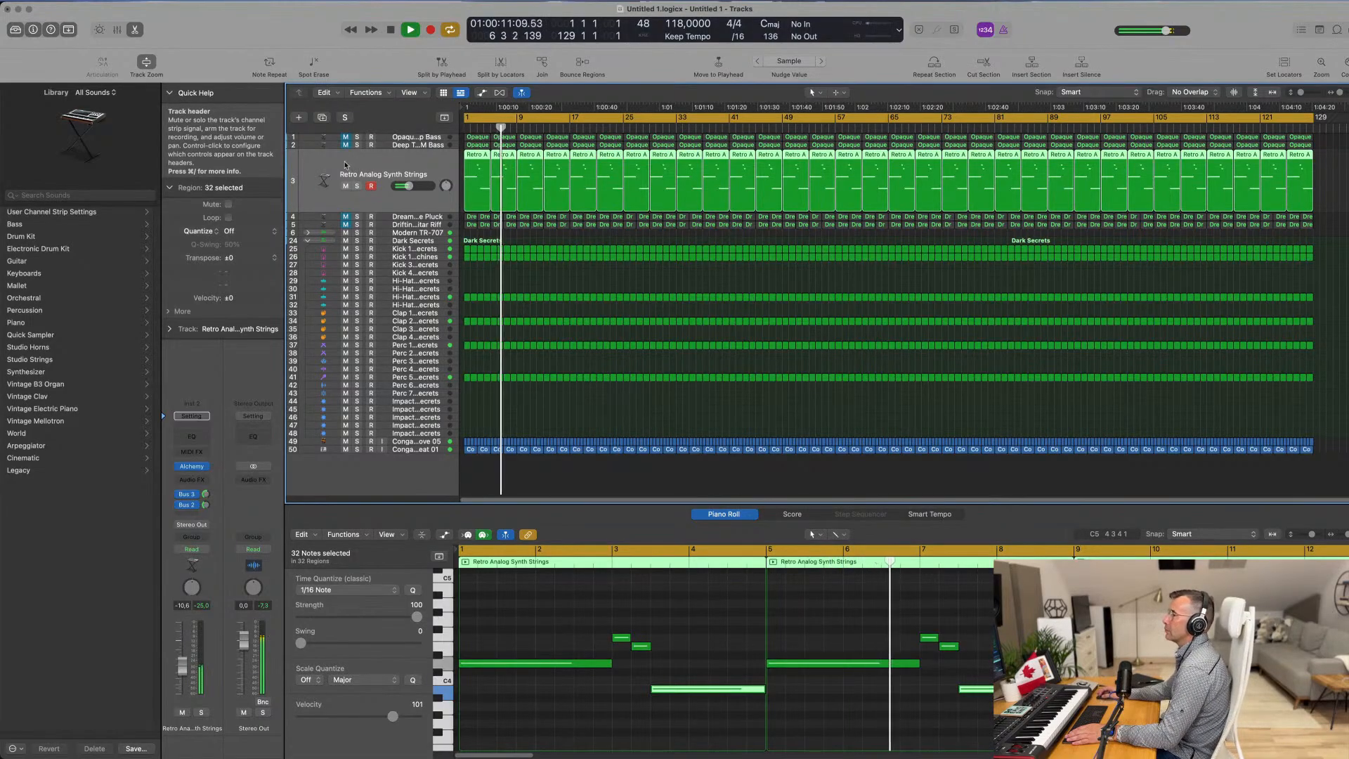
{"action": "left_click", "coordinate": [323, 118]}
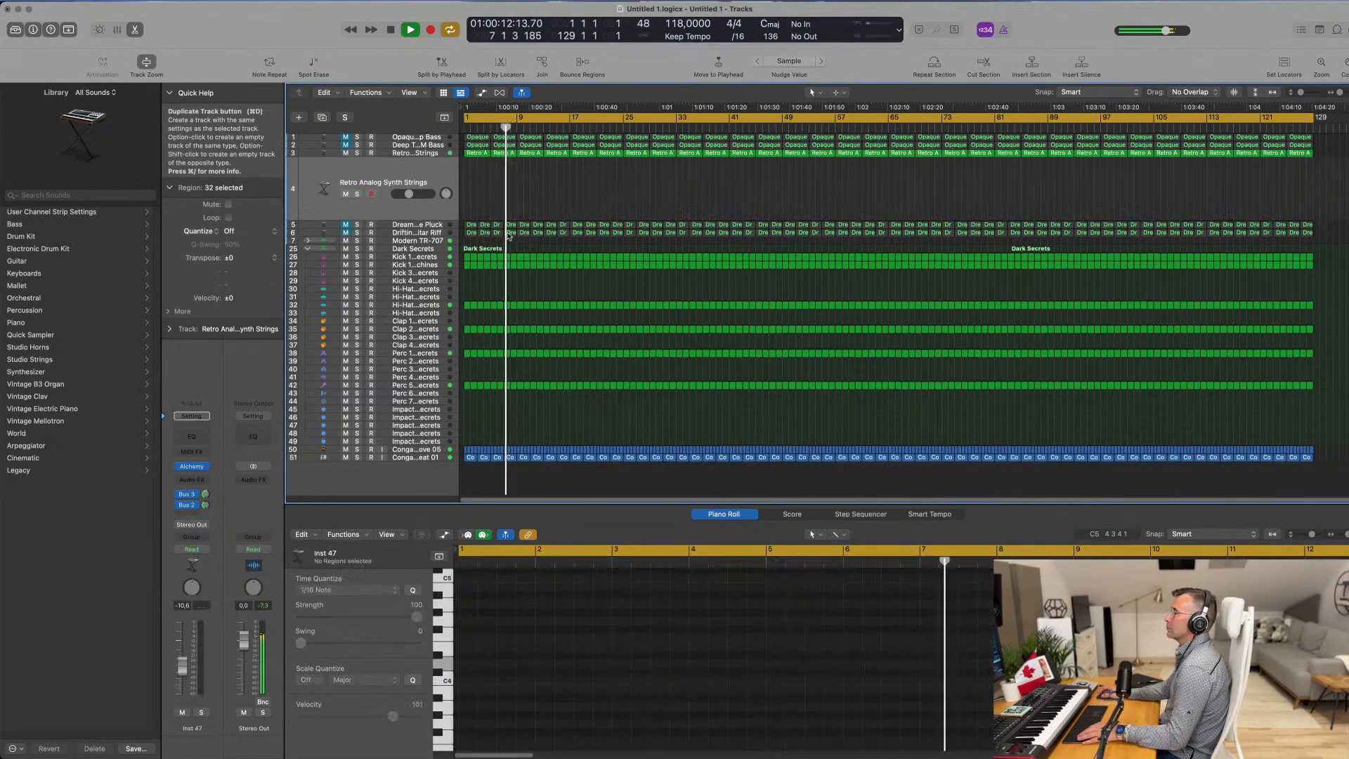
{"action": "left_click", "coordinate": [476, 154]}
{"action": "left_click_drag", "start_coordinate": [474, 161], "coordinate": [411, 175]}
{"action": "key", "text": "space"}
{"action": "key", "text": "space"}
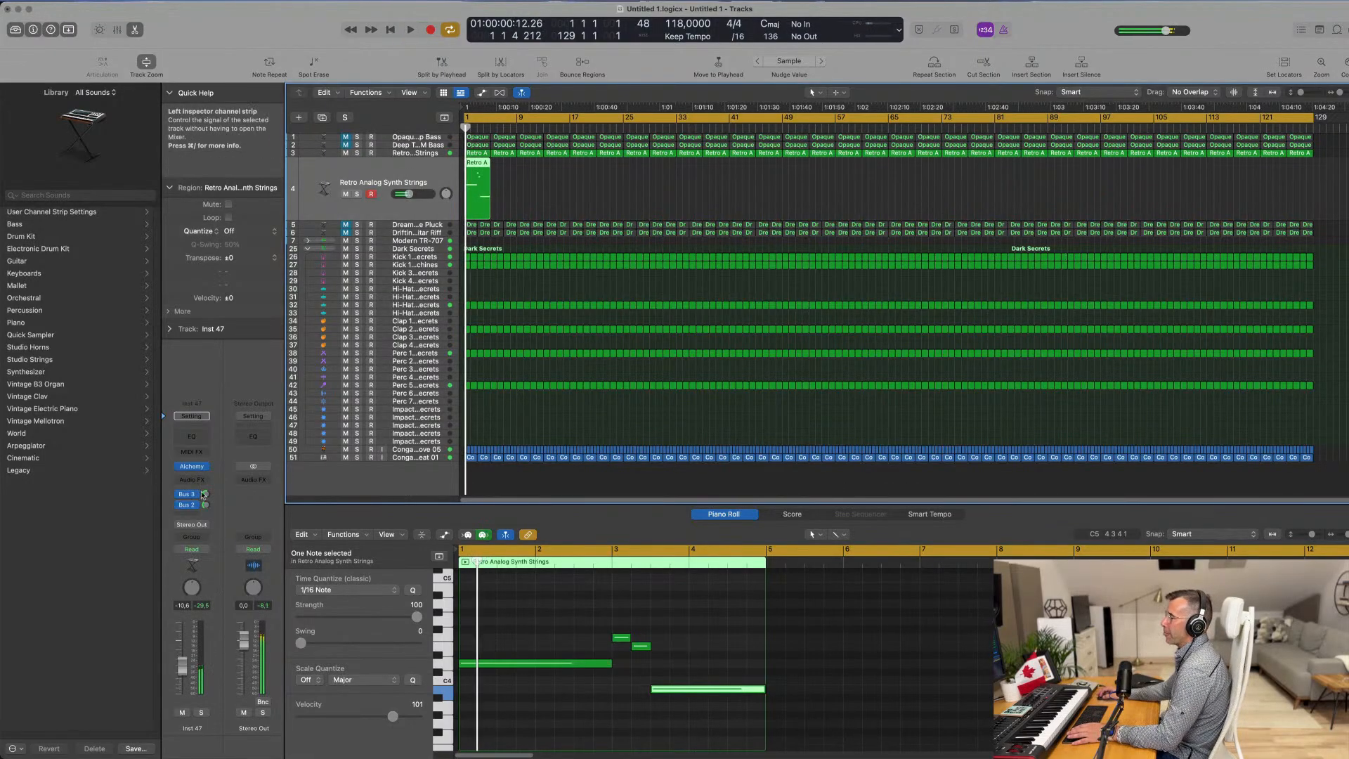
Step: Load the Deeper Emotion preset from Alchemy's Vocal subcategory on the duplicated track and play it
{"action": "left_click", "coordinate": [194, 467]}
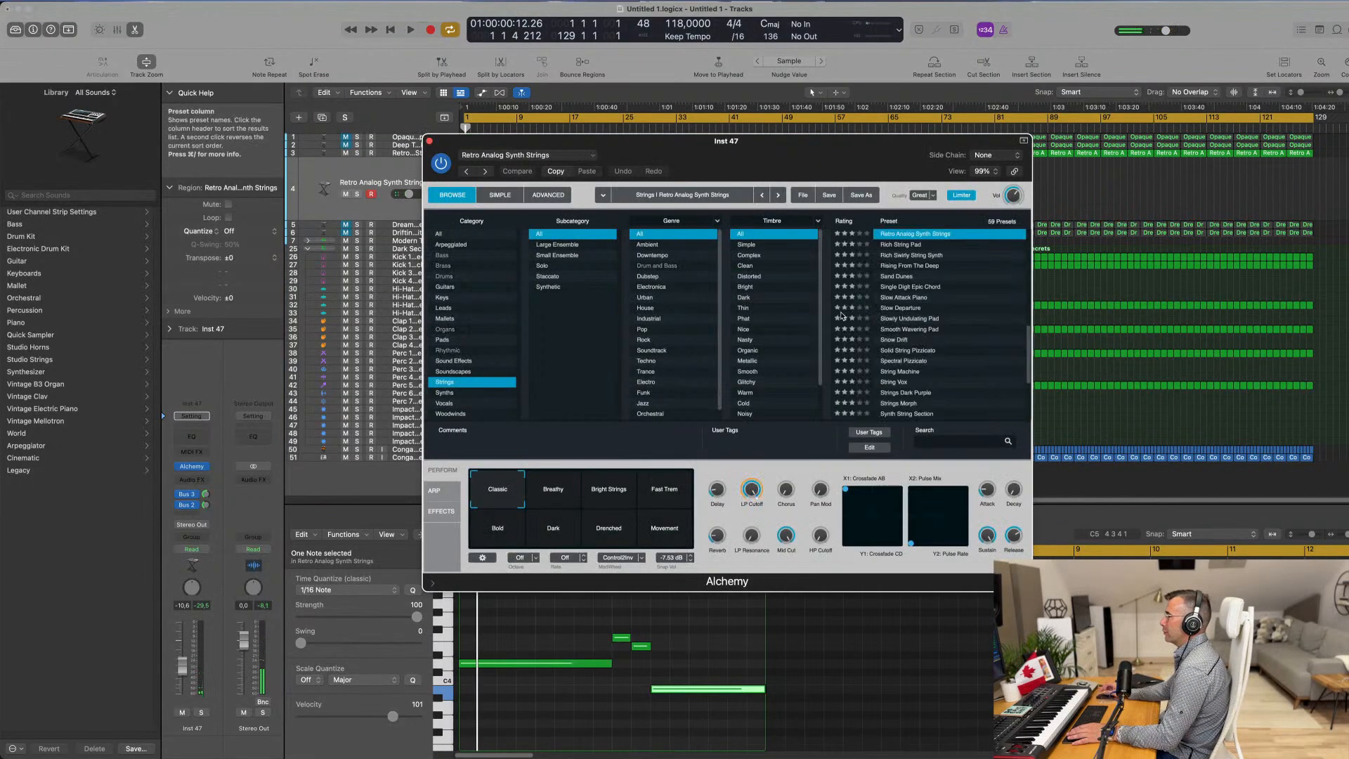
{"action": "left_click", "coordinate": [448, 234]}
{"action": "scroll", "coordinate": [596, 294], "scroll_direction": "down", "scroll_amount": 10}
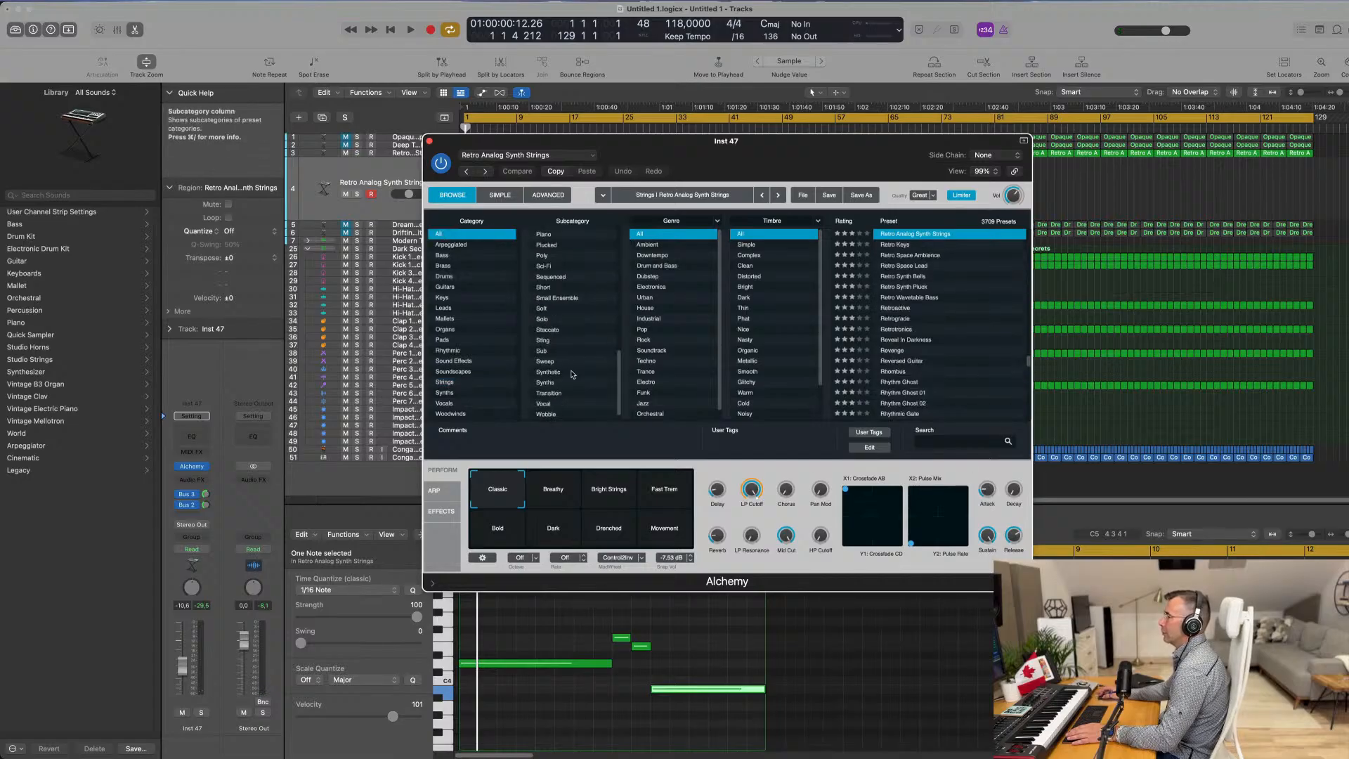
{"action": "left_click", "coordinate": [545, 404]}
{"action": "scroll", "coordinate": [935, 310], "scroll_direction": "down", "scroll_amount": 10}
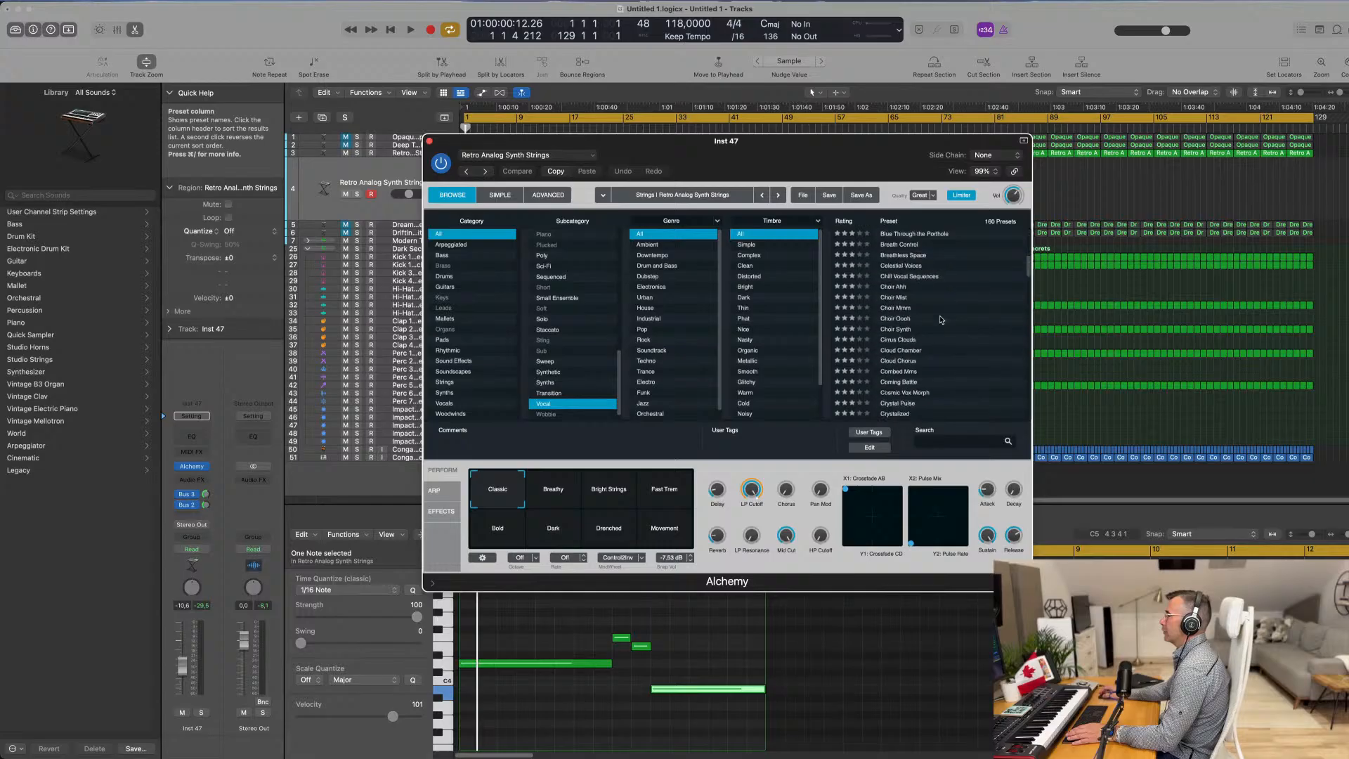
{"action": "scroll", "coordinate": [941, 322], "scroll_direction": "down", "scroll_amount": 2}
{"action": "left_click", "coordinate": [915, 325]}
{"action": "left_click_drag", "start_coordinate": [824, 154], "coordinate": [937, 193]}
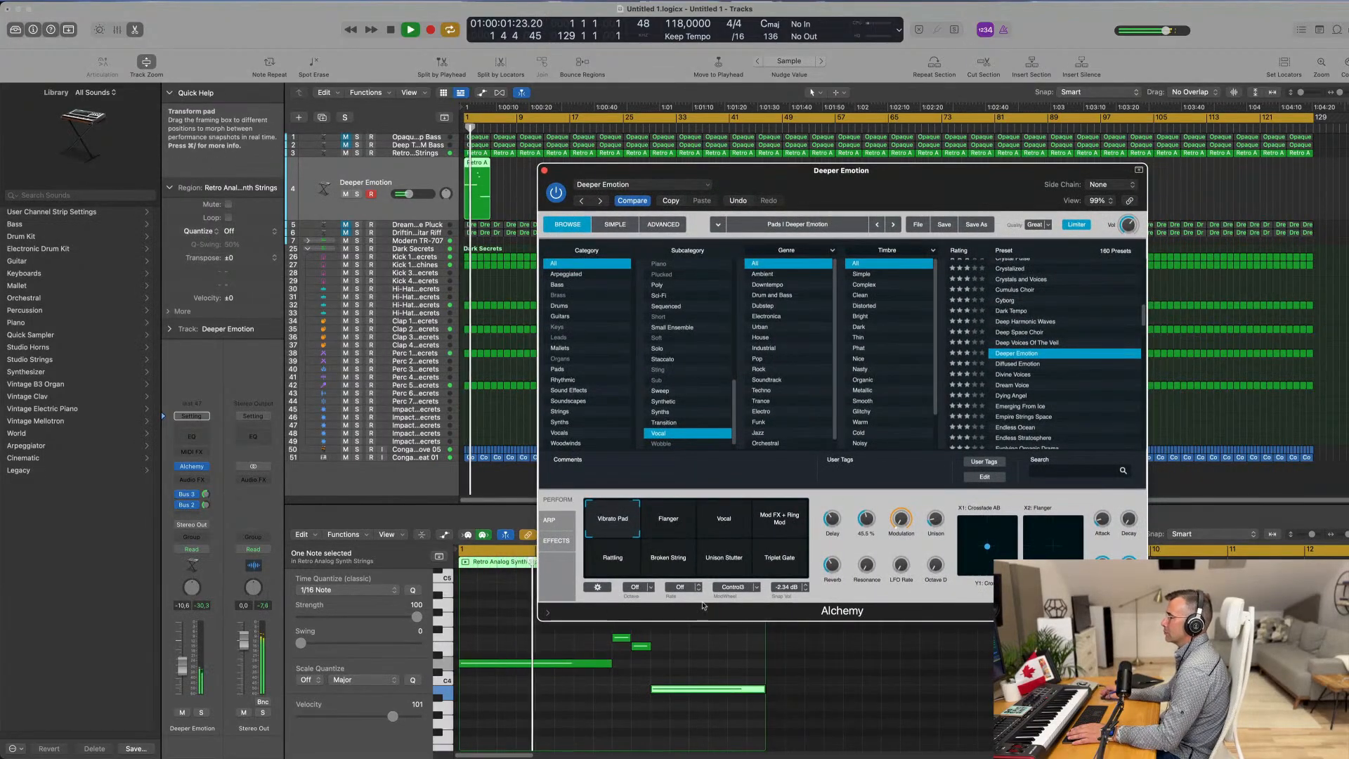
Step: Delete every note except the first long one from the region on the Deeper Emotion track
{"action": "left_click_drag", "start_coordinate": [622, 638], "coordinate": [689, 706]}
{"action": "left_click_drag", "start_coordinate": [633, 638], "coordinate": [697, 724]}
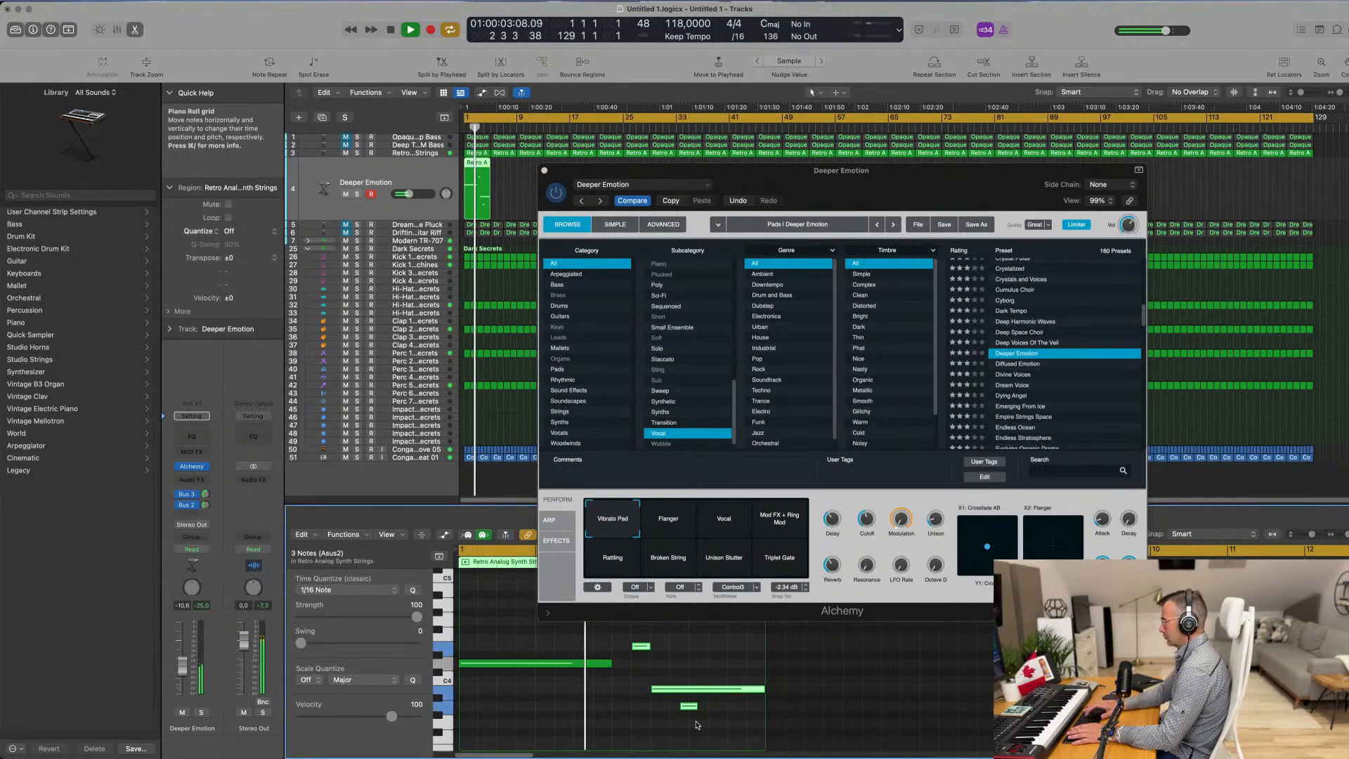
{"action": "key", "text": "Delete"}
{"action": "key", "text": "Return"}
Step: Audition Deeper Emotion's Vocal snapshot, Diffused Emotion, Divine Voices and Emerging From Ice in Alchemy
{"action": "left_click_drag", "start_coordinate": [925, 178], "coordinate": [932, 117]}
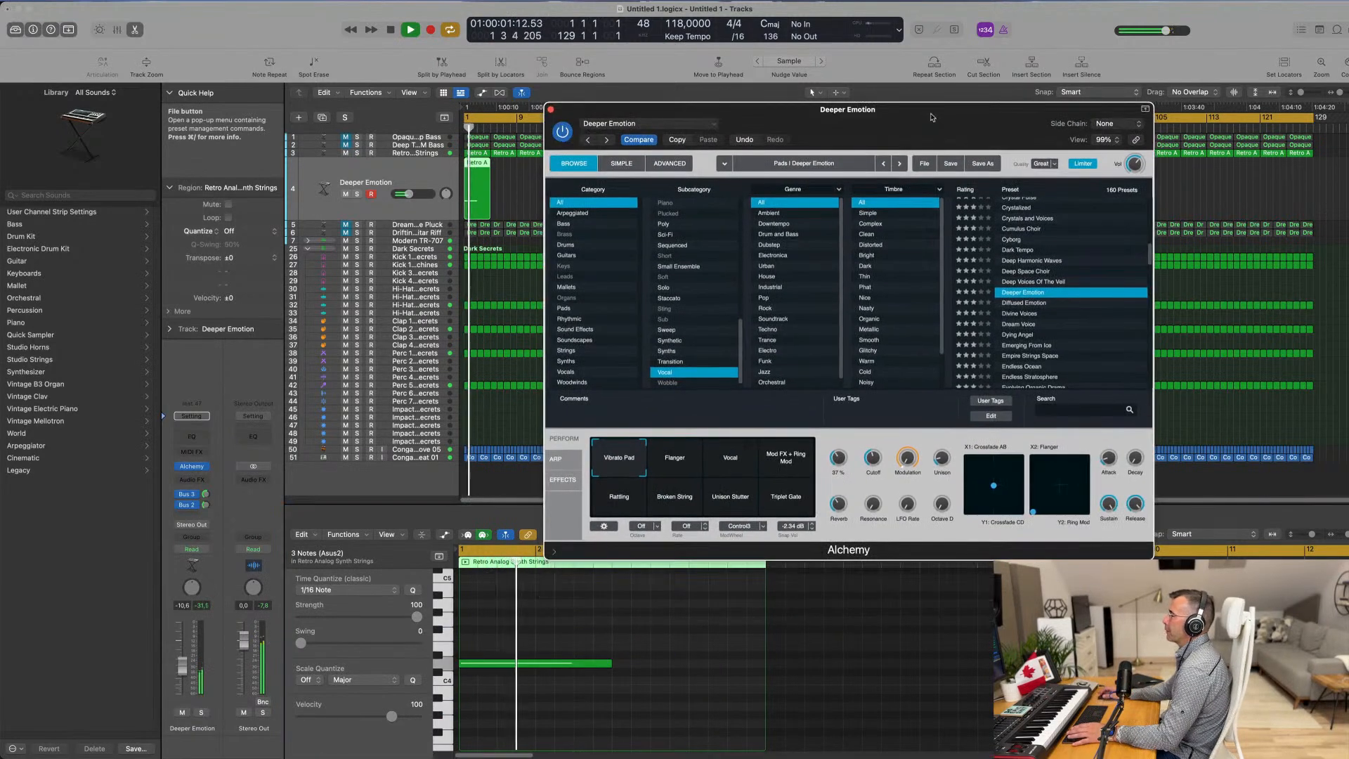
{"action": "left_click", "coordinate": [688, 462]}
{"action": "left_click", "coordinate": [734, 467]}
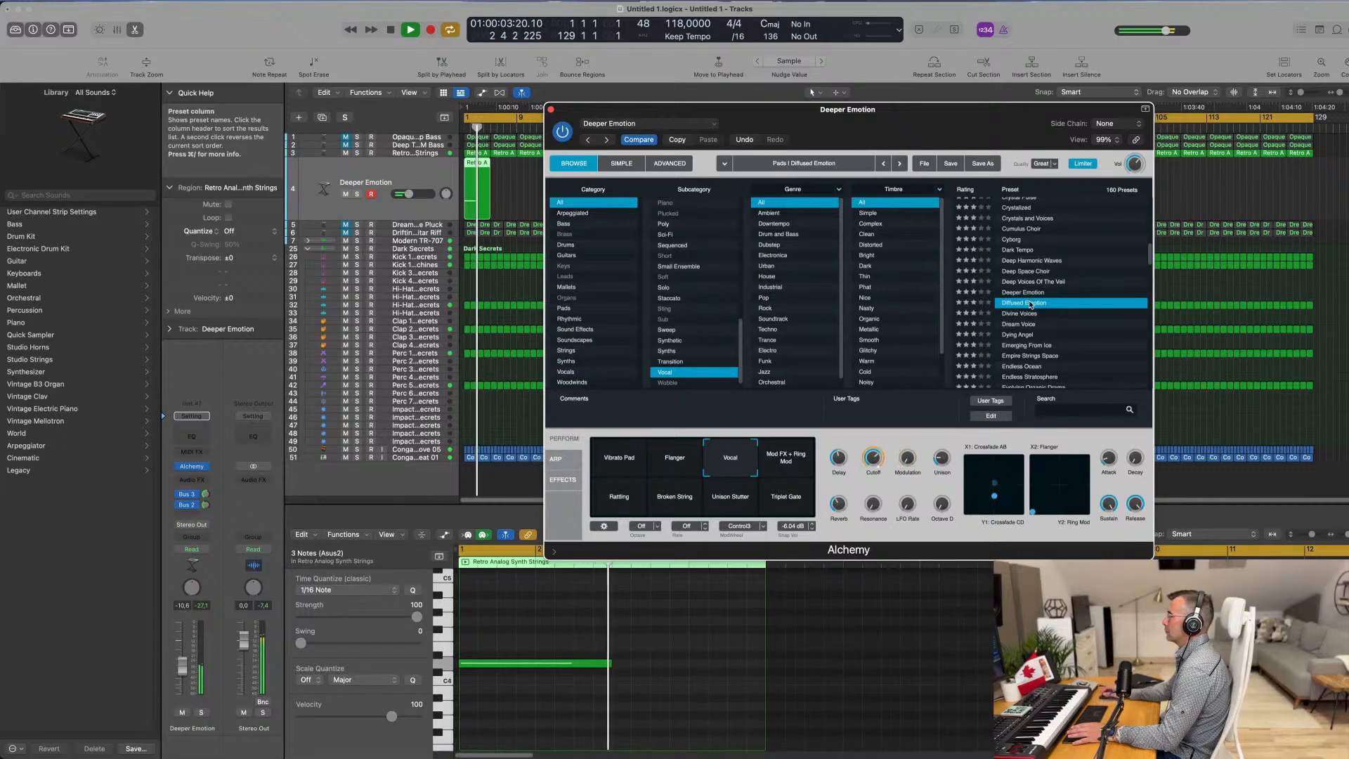
{"action": "left_click", "coordinate": [1027, 314]}
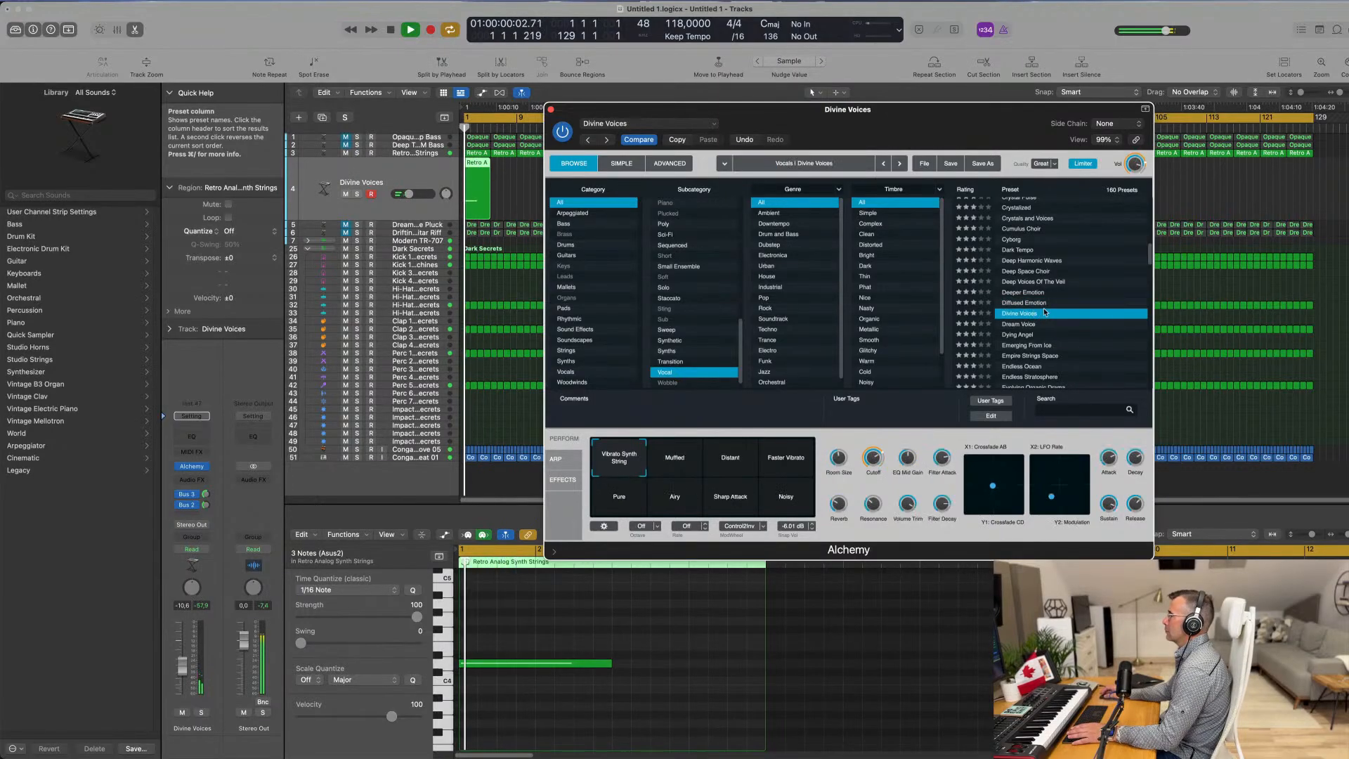
{"action": "scroll", "coordinate": [1080, 304], "scroll_direction": "down", "scroll_amount": 2}
{"action": "left_click", "coordinate": [1032, 302]}
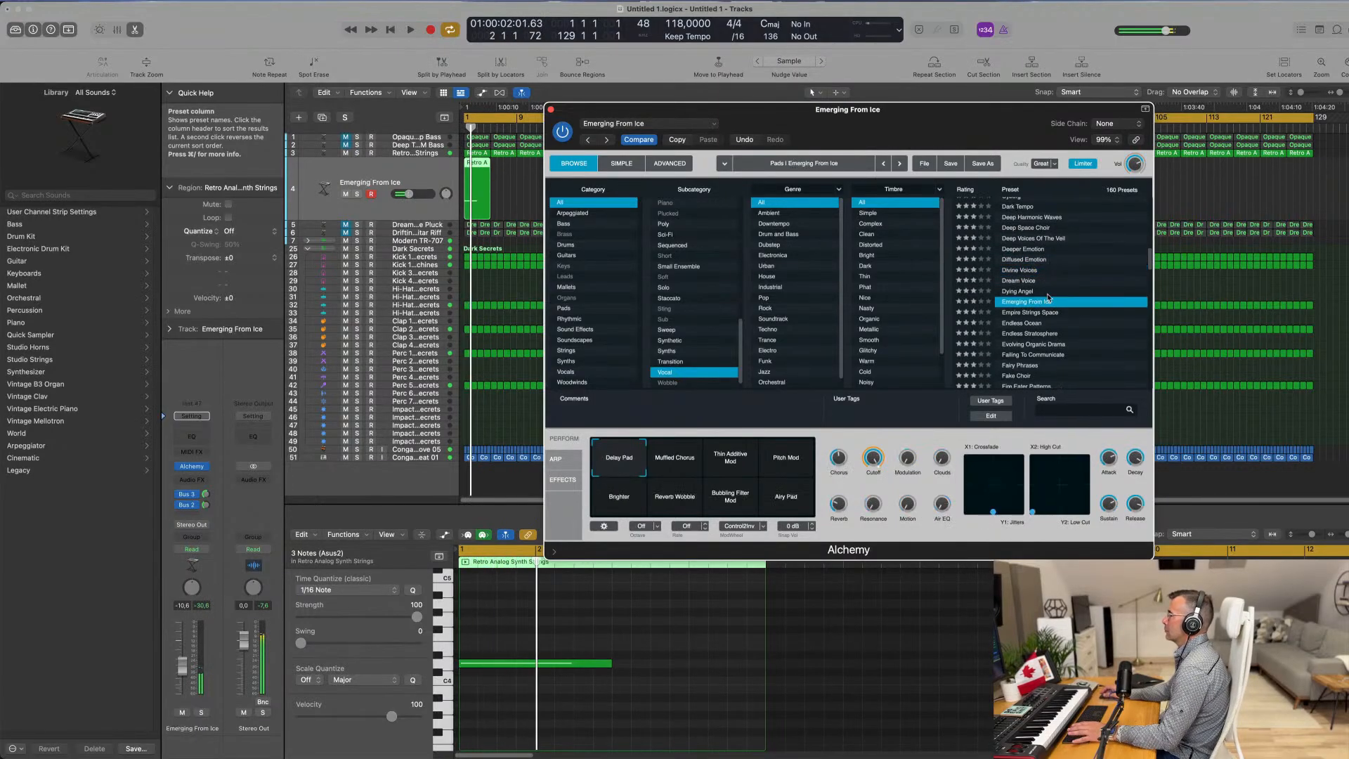
Step: Load the Fairy Phrases preset in Alchemy and shift the region's remaining note to another octave
{"action": "scroll", "coordinate": [1075, 291], "scroll_direction": "down", "scroll_amount": 3}
{"action": "scroll", "coordinate": [1071, 278], "scroll_direction": "down", "scroll_amount": 2}
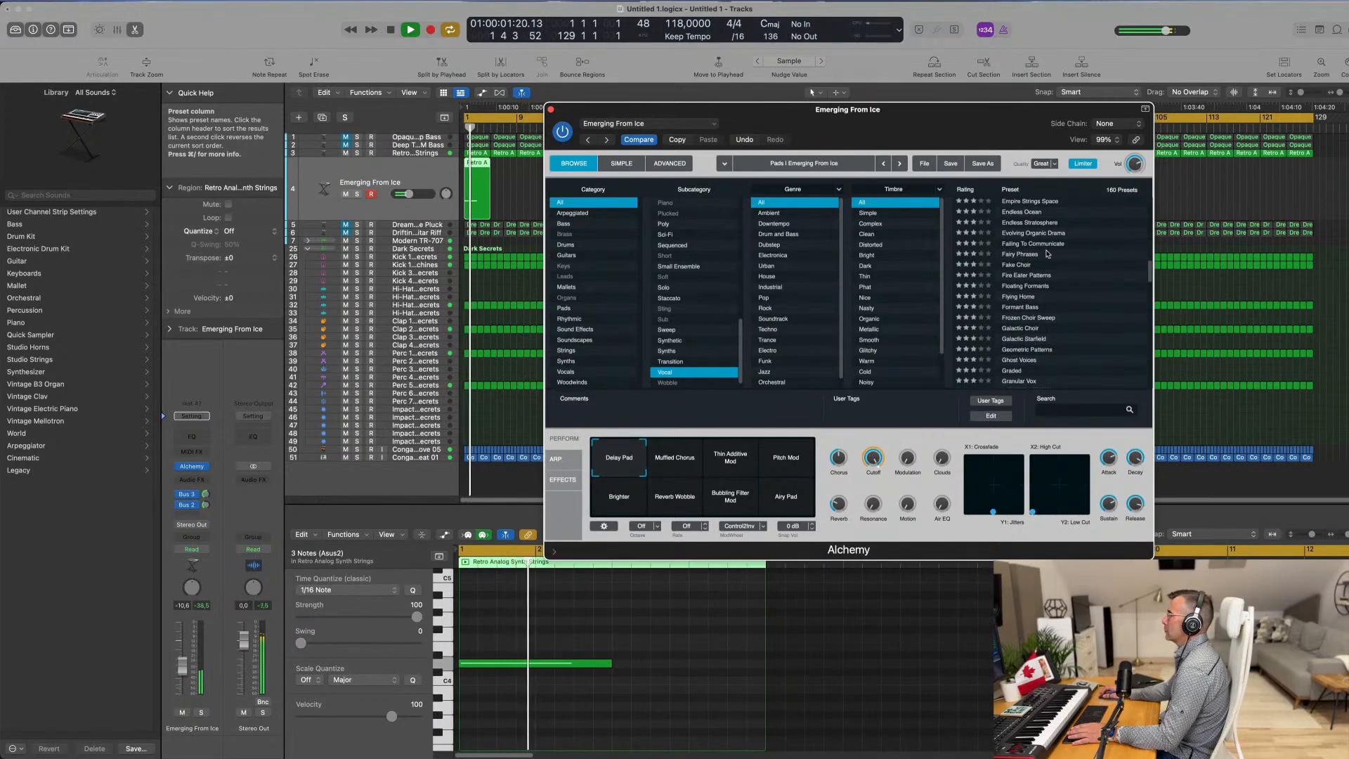
{"action": "left_click", "coordinate": [1046, 256]}
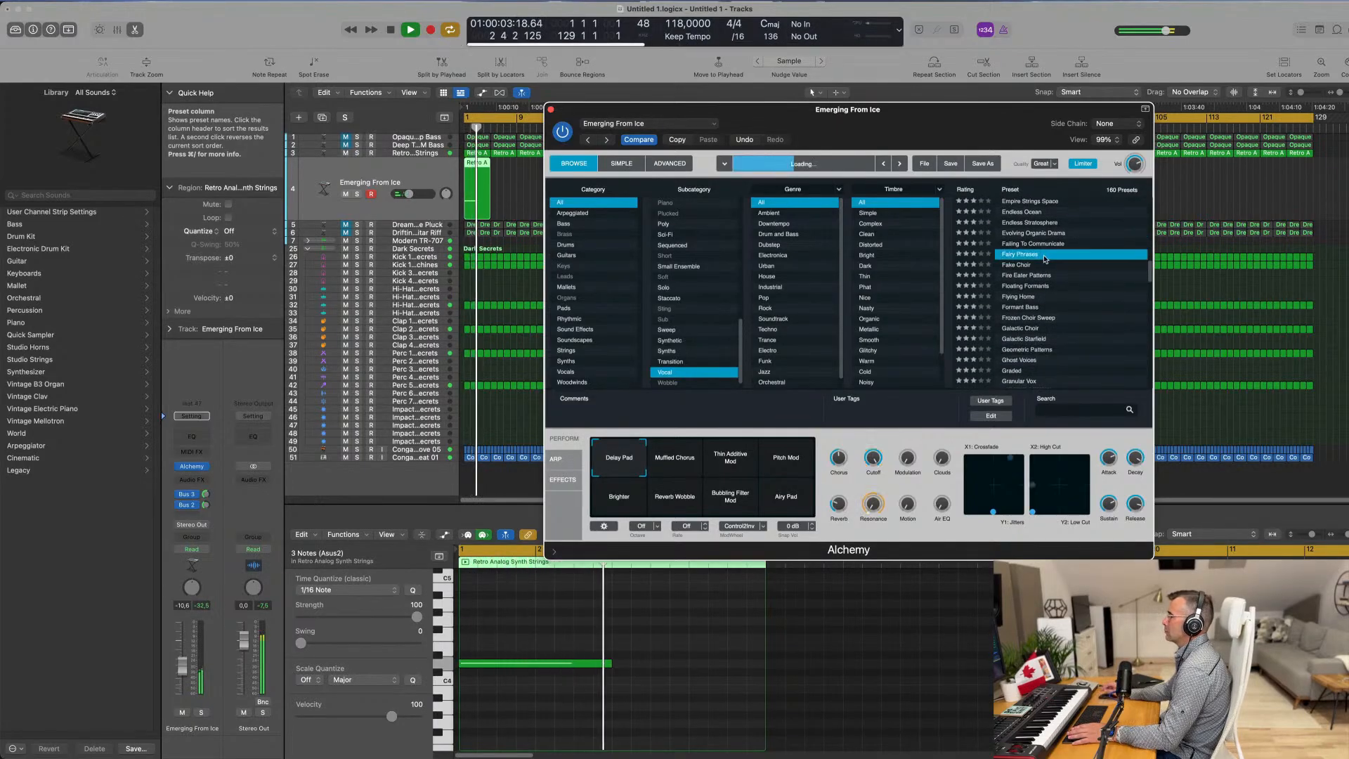
{"action": "key", "text": "Return"}
{"action": "left_click_drag", "start_coordinate": [546, 621], "coordinate": [548, 710]}
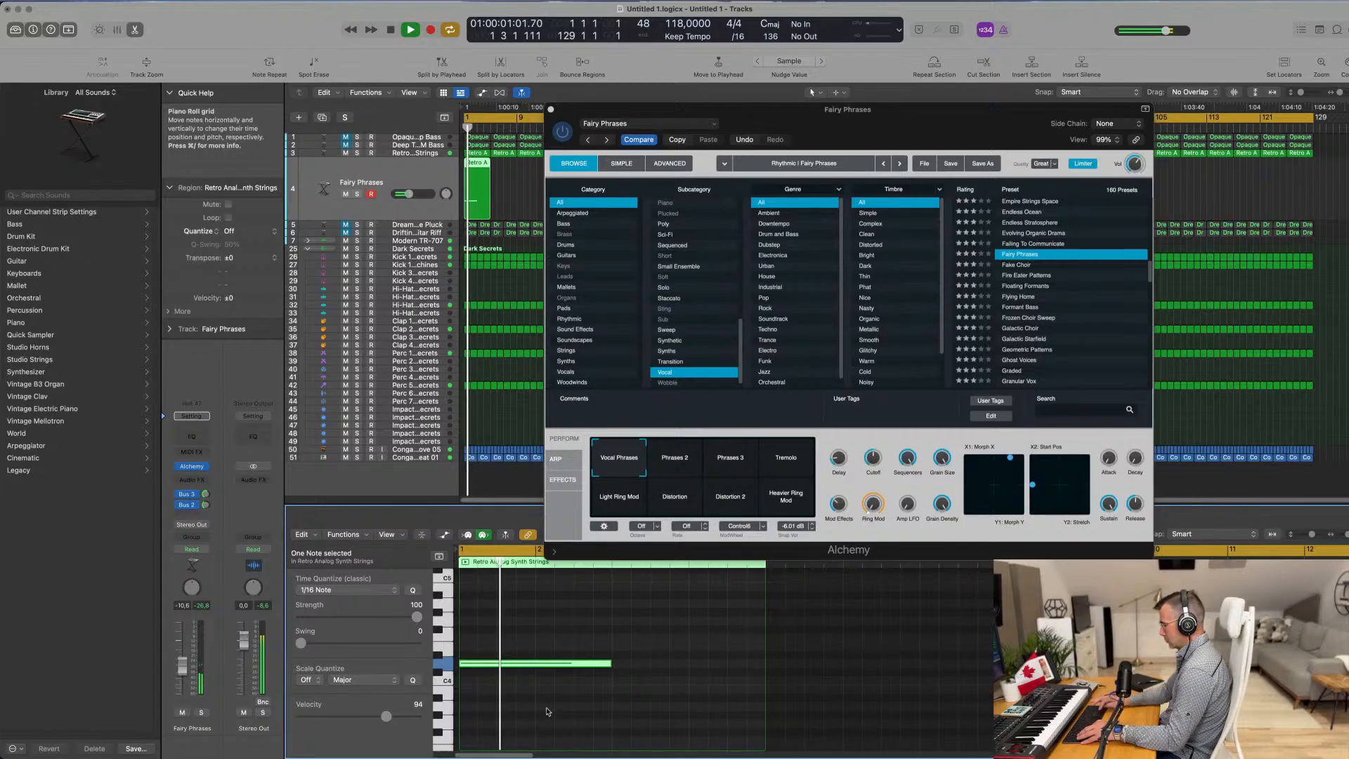
Step: Switch Fairy Phrases to the Phrases 2 performance snapshot and restart playback to hear it
{"action": "mouse_move", "coordinate": [955, 127]}
{"action": "left_mouse_down"}
{"action": "mouse_move", "coordinate": [1144, 62]}
{"action": "mouse_move", "coordinate": [914, 123]}
{"action": "mouse_move", "coordinate": [951, 120]}
{"action": "left_mouse_up"}
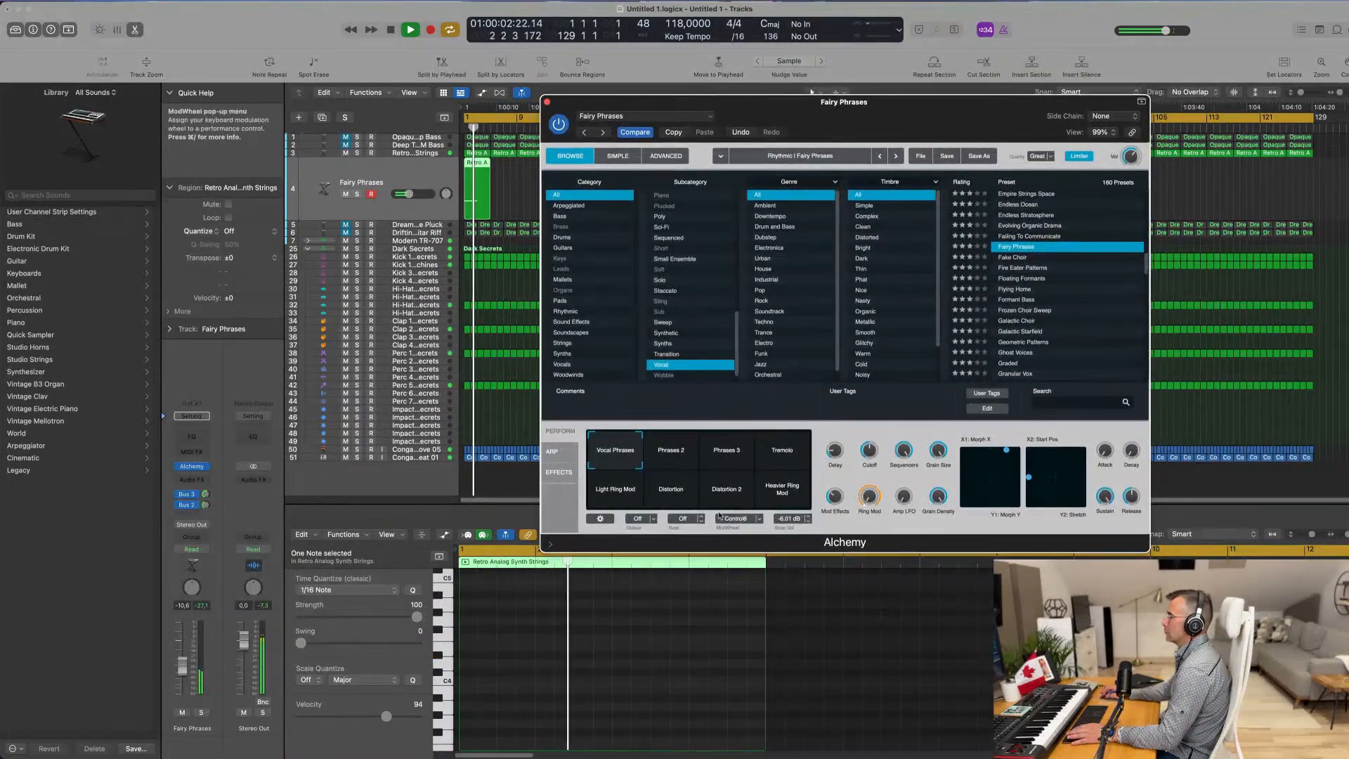
{"action": "left_click", "coordinate": [670, 464]}
{"action": "key", "text": "space"}
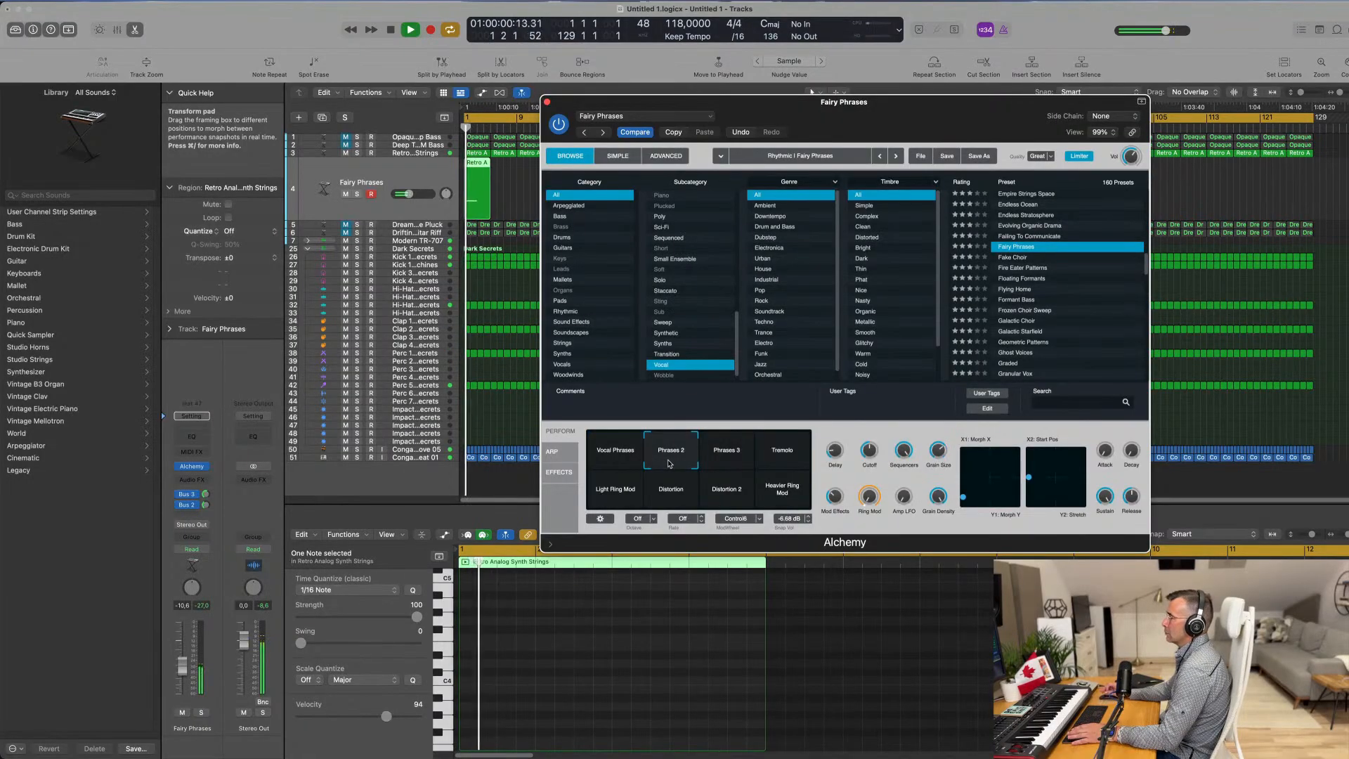
Step: Repeat the Fairy Phrases region until four copies fill the track up to bar 17, and play them
{"action": "left_click_drag", "start_coordinate": [913, 102], "coordinate": [945, 368]}
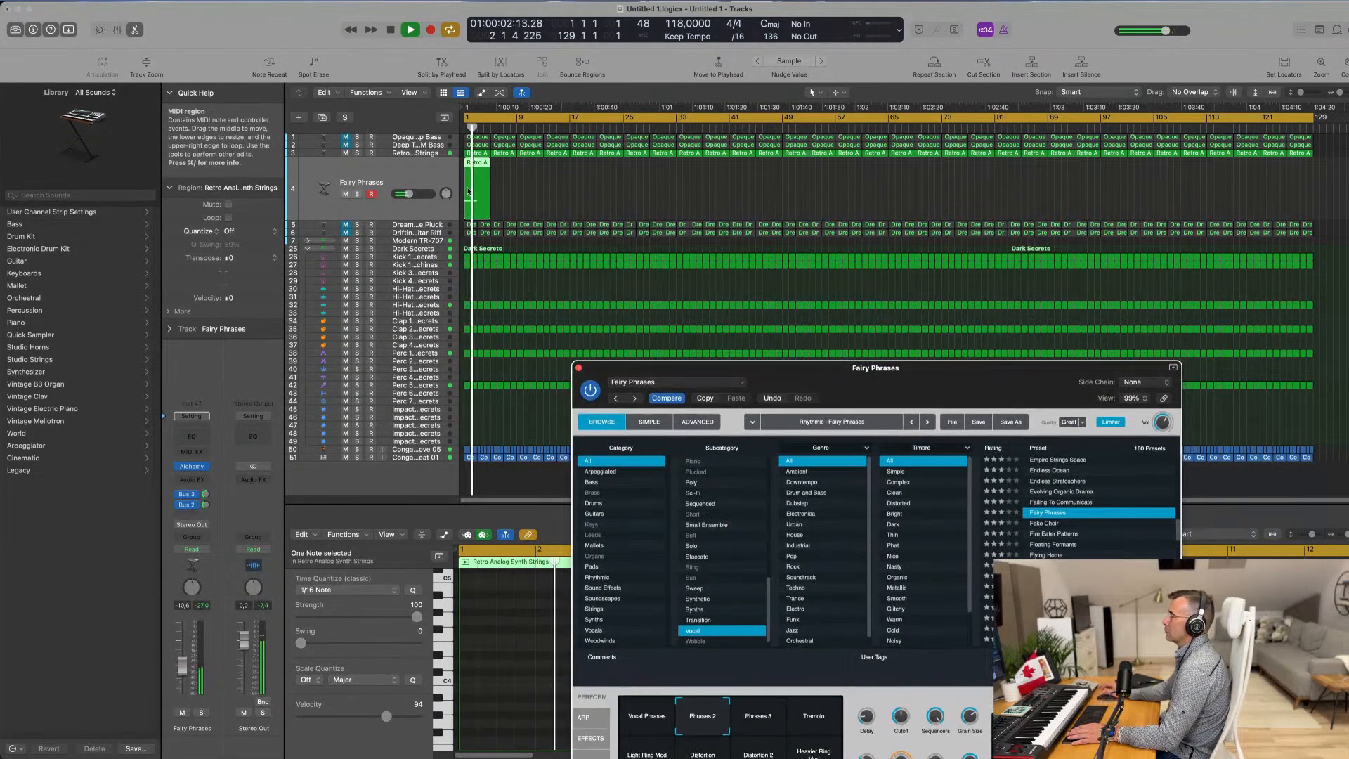
{"action": "left_click_drag", "start_coordinate": [559, 188], "coordinate": [483, 197]}
{"action": "key", "text": "space"}
{"action": "key", "text": "space"}
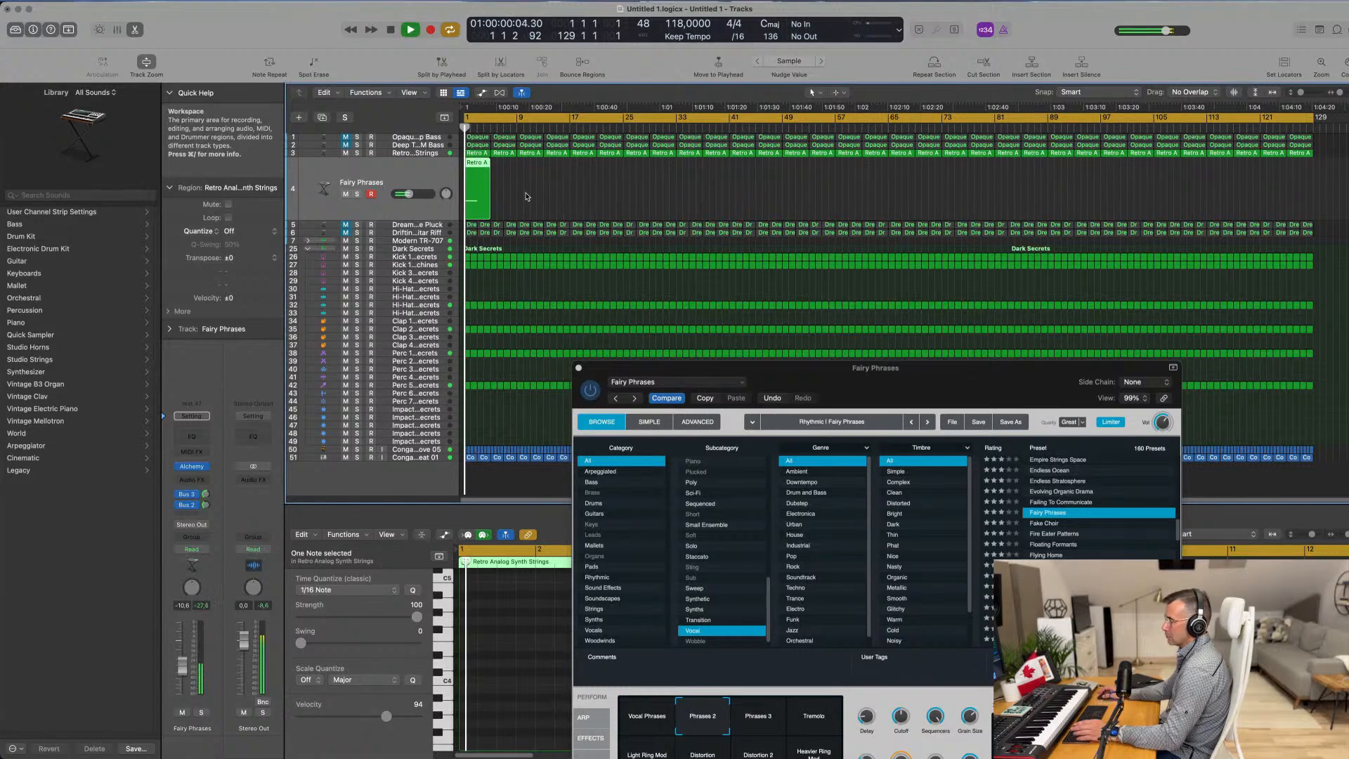
{"action": "key", "text": "super+r"}
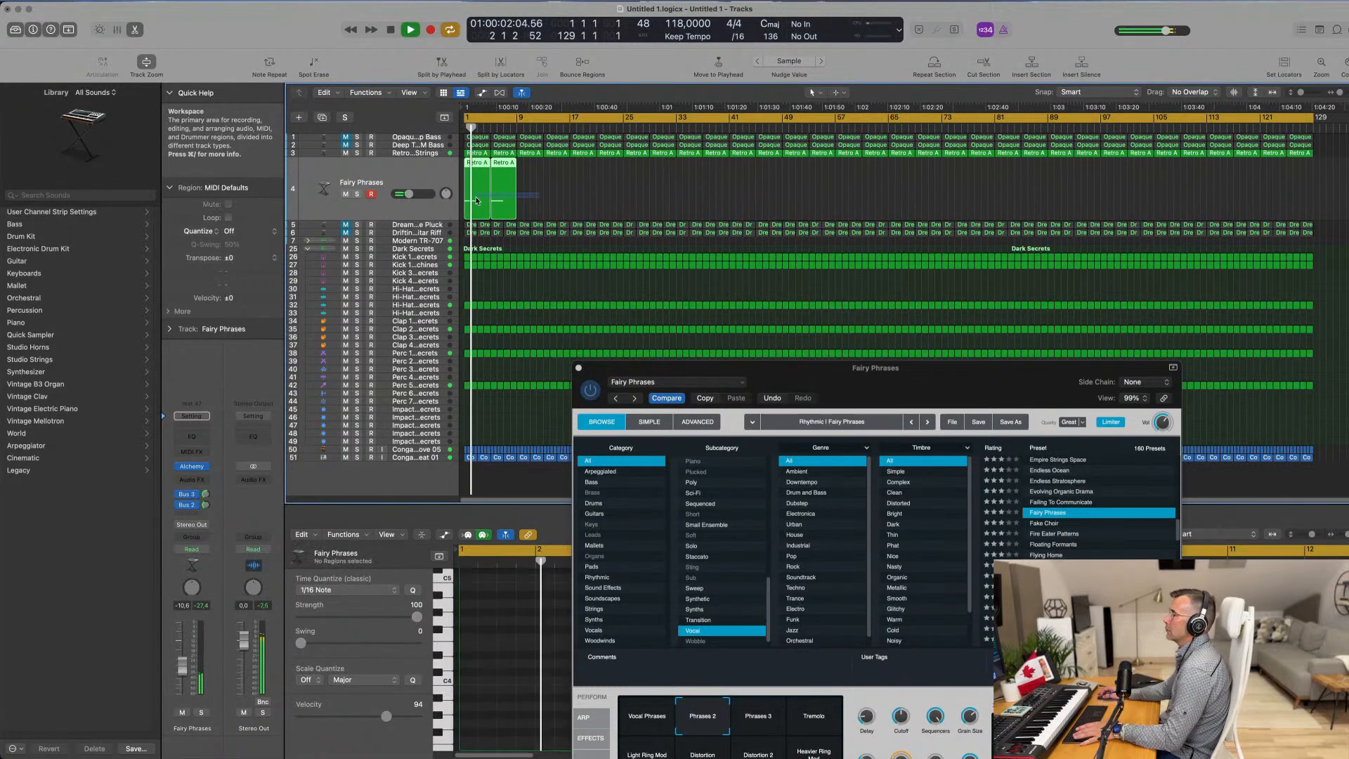
{"action": "key", "text": "super+r"}
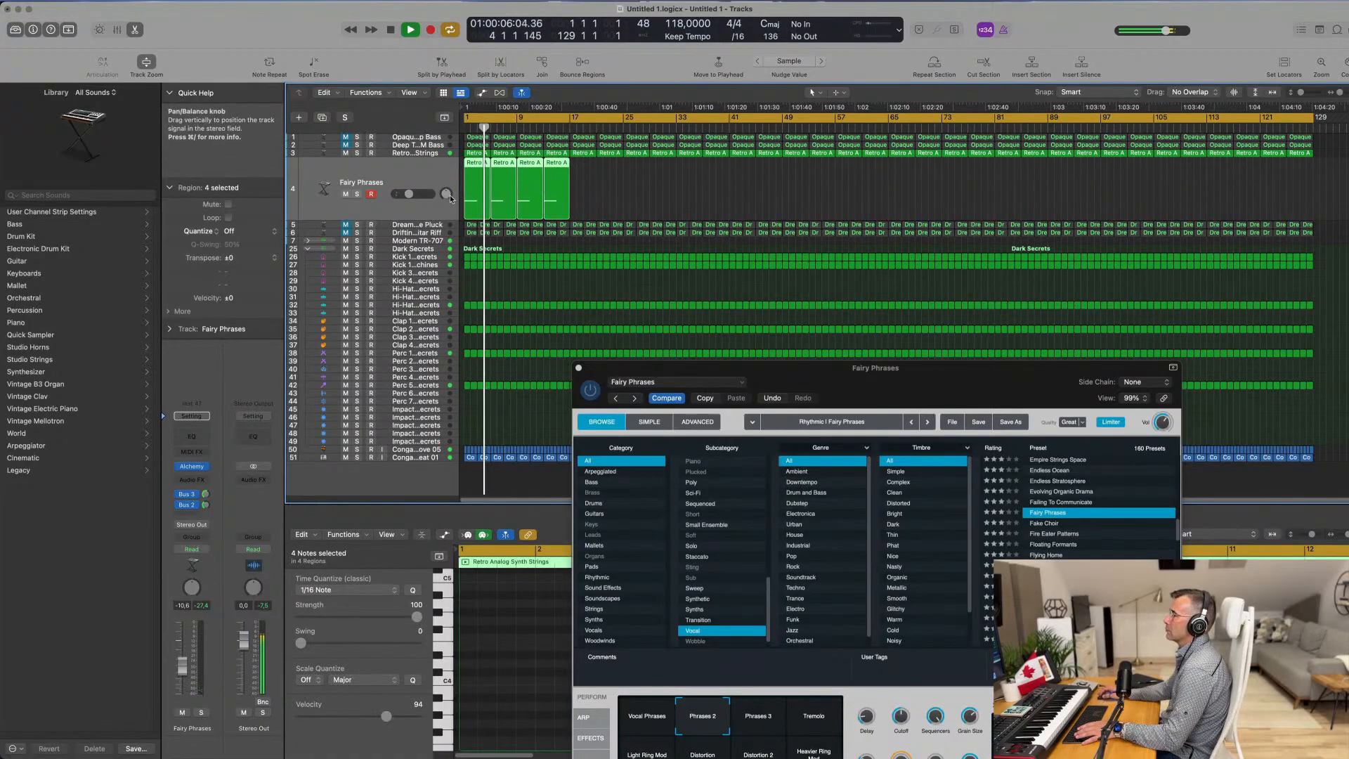
{"action": "key", "text": "space"}
{"action": "key", "text": "space"}
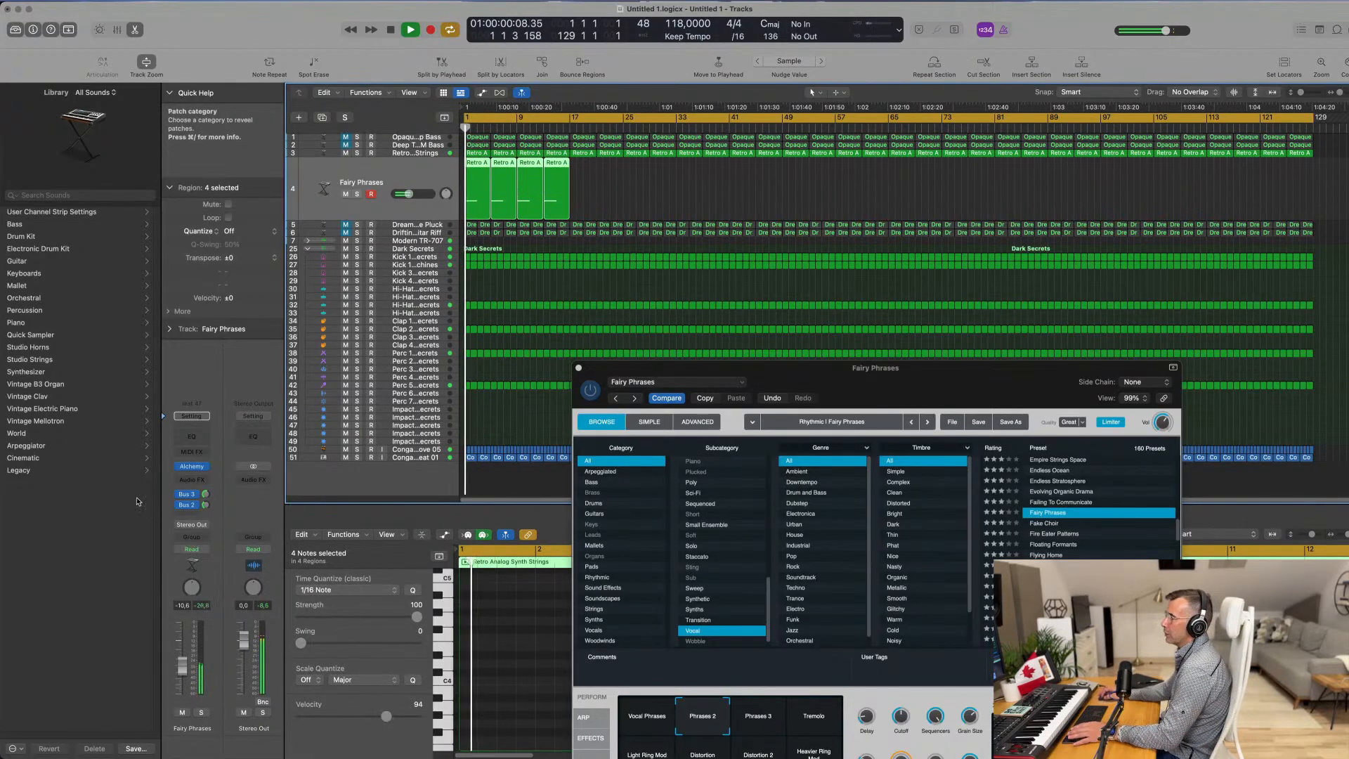
Step: Add a send to Bus 9 on the Fairy Phrases track and insert a stereo Delay Designer on Aux 9
{"action": "left_click", "coordinate": [191, 515]}
{"action": "mouse_move", "coordinate": [203, 532]}
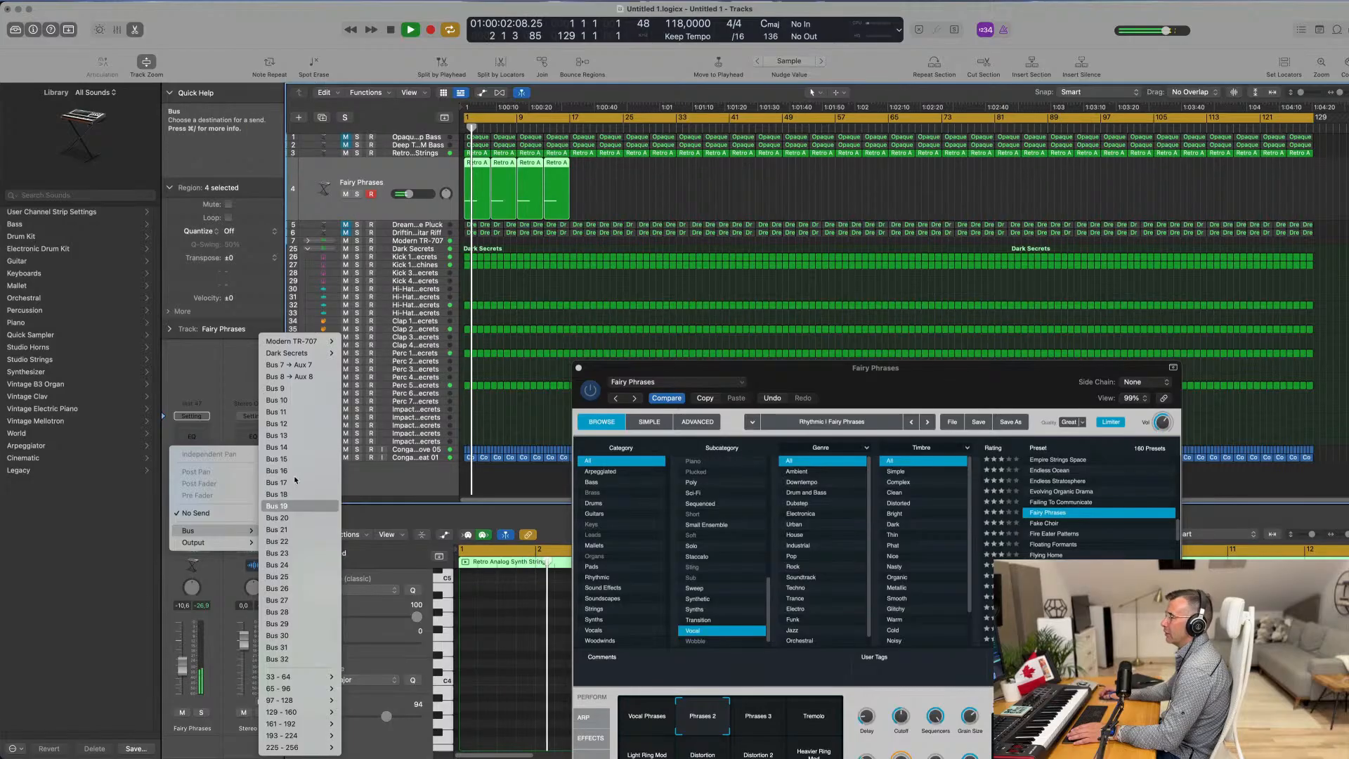
{"action": "left_click", "coordinate": [295, 392]}
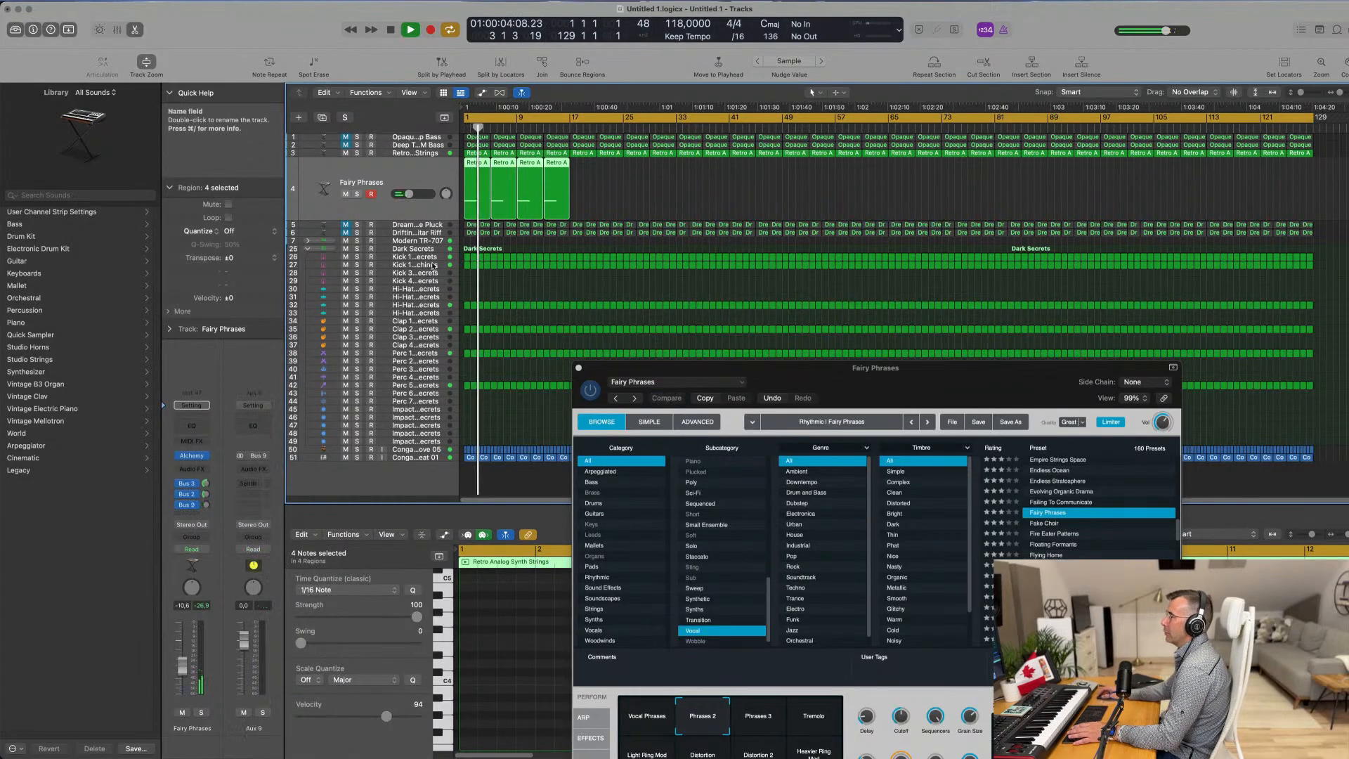
{"action": "left_click", "coordinate": [253, 469]}
{"action": "mouse_move", "coordinate": [269, 534]}
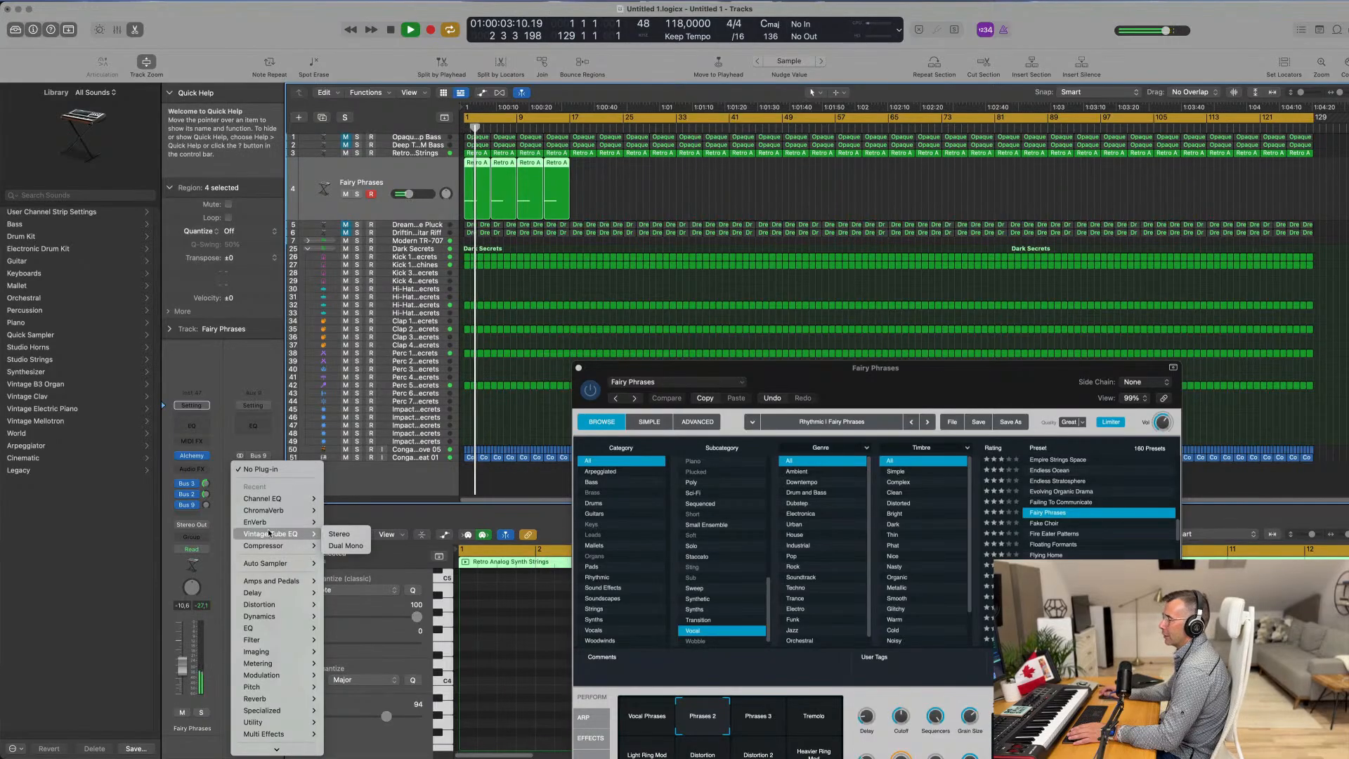
{"action": "mouse_move", "coordinate": [252, 593]}
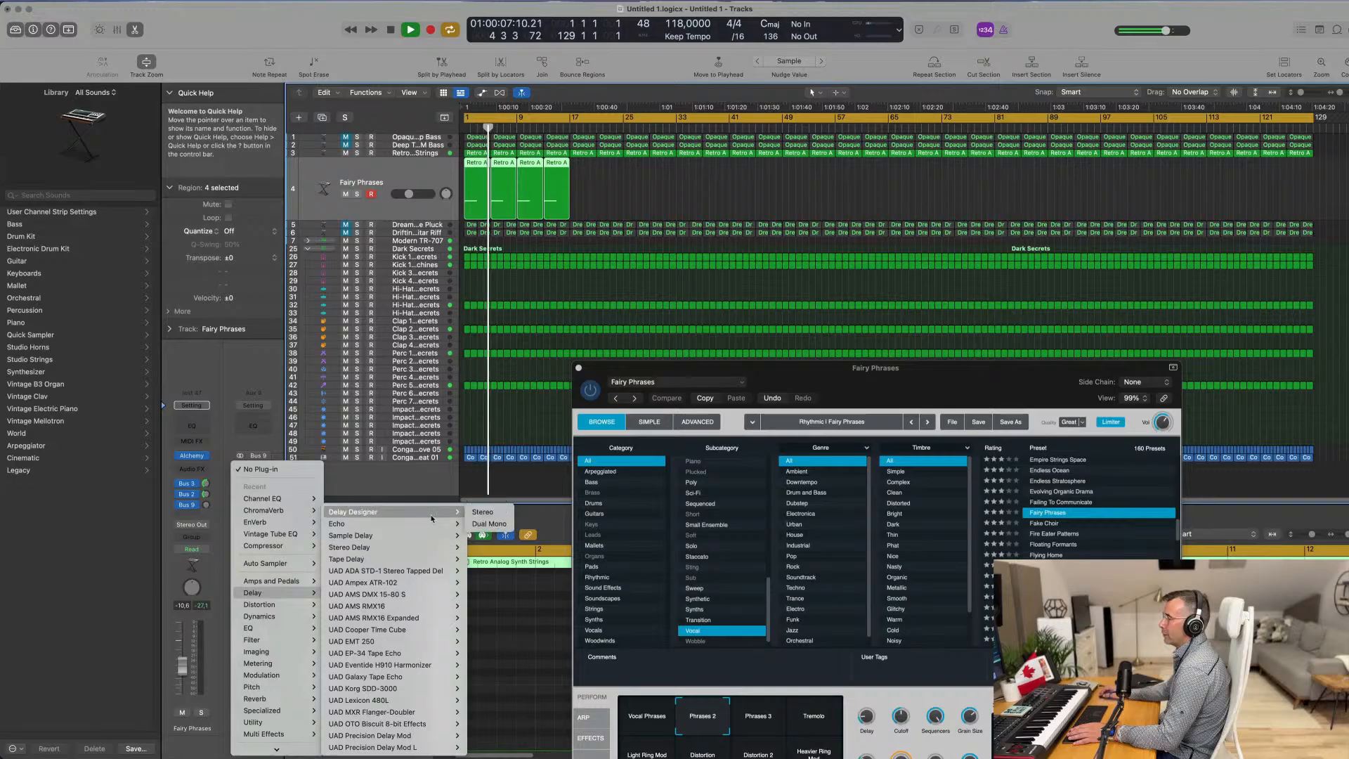
{"action": "left_click", "coordinate": [482, 516]}
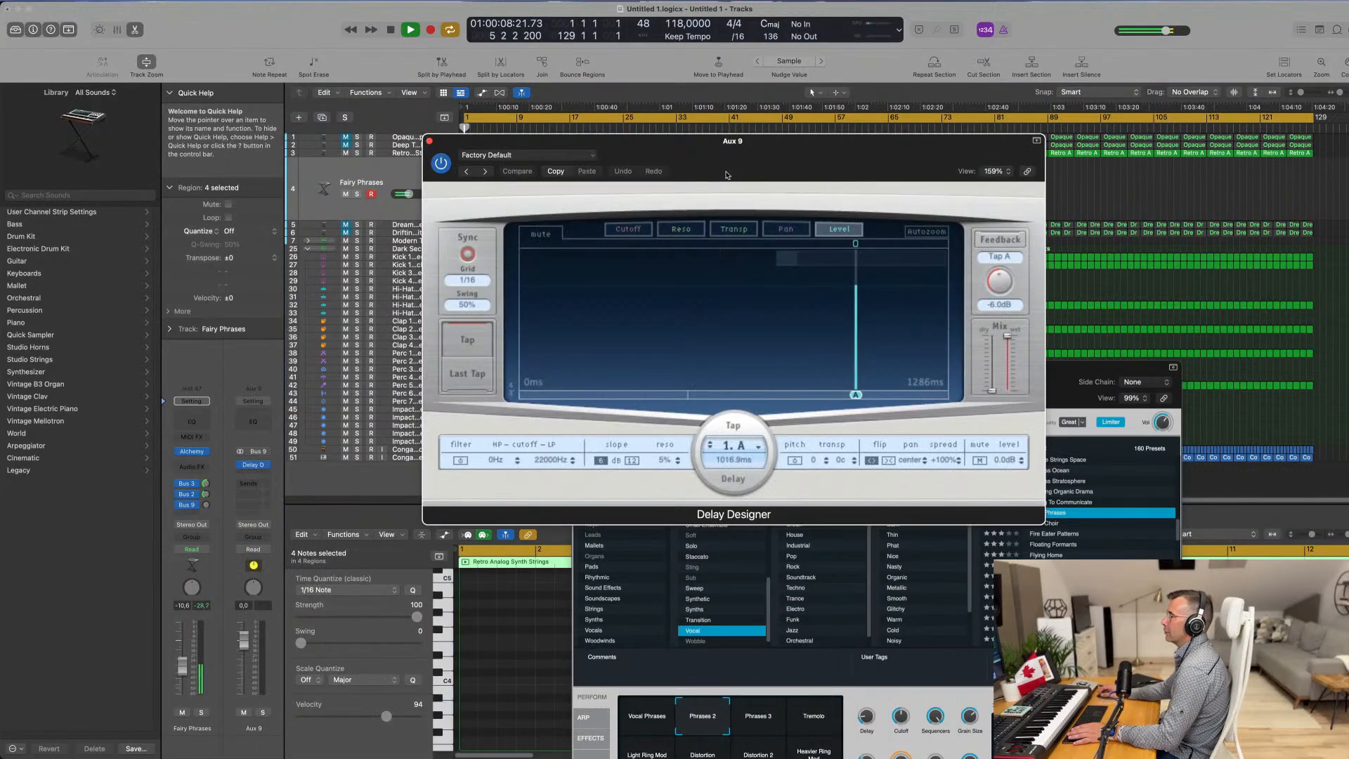
Step: Load Delay Designer's 1/4 Slow Pan setting and raise the track's Bus 9 send to about -11 dB
{"action": "left_click", "coordinate": [699, 194]}
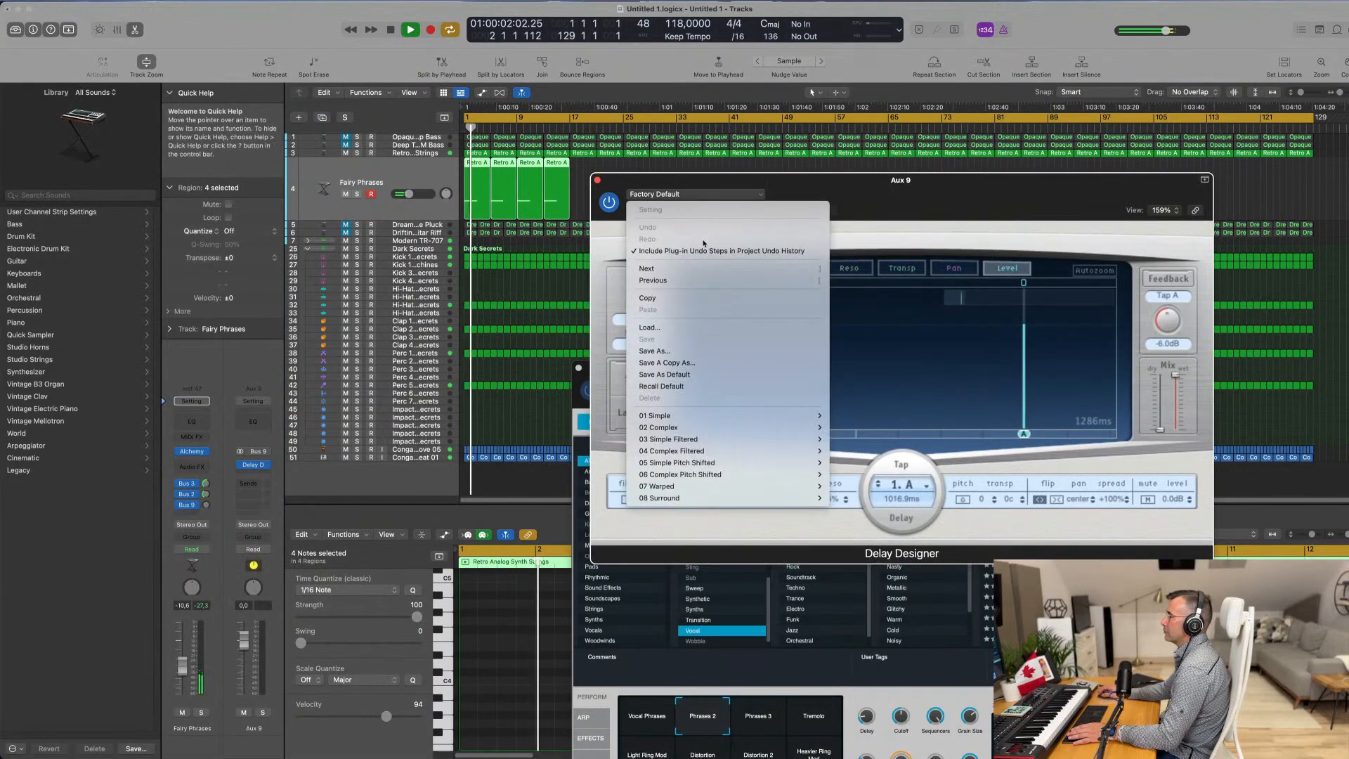
{"action": "mouse_move", "coordinate": [703, 416]}
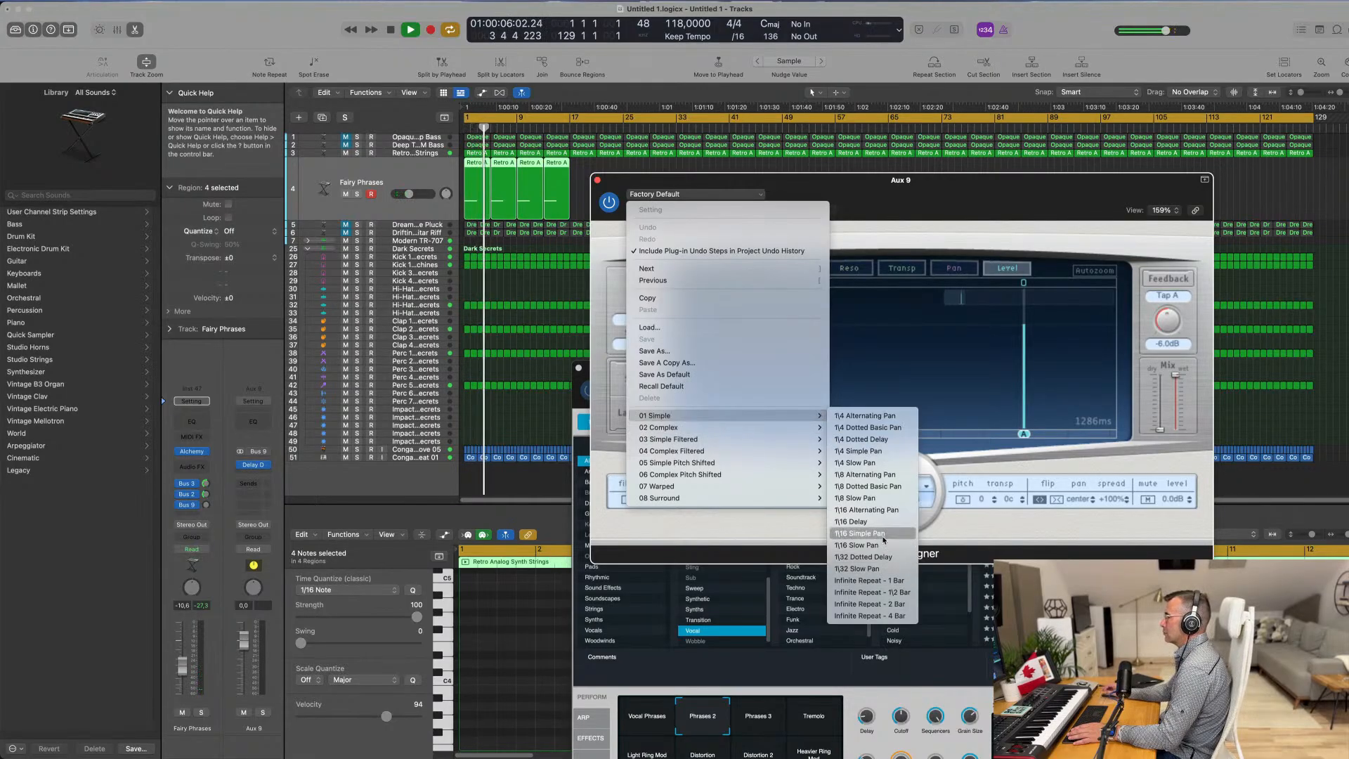
{"action": "left_click", "coordinate": [900, 466]}
{"action": "left_click_drag", "start_coordinate": [968, 190], "coordinate": [908, 302]}
{"action": "key", "text": "Return"}
{"action": "mouse_move", "coordinate": [206, 504]}
{"action": "left_mouse_down"}
{"action": "mouse_move", "coordinate": [212, 467]}
{"action": "mouse_move", "coordinate": [207, 523]}
{"action": "mouse_move", "coordinate": [210, 509]}
{"action": "left_mouse_up"}
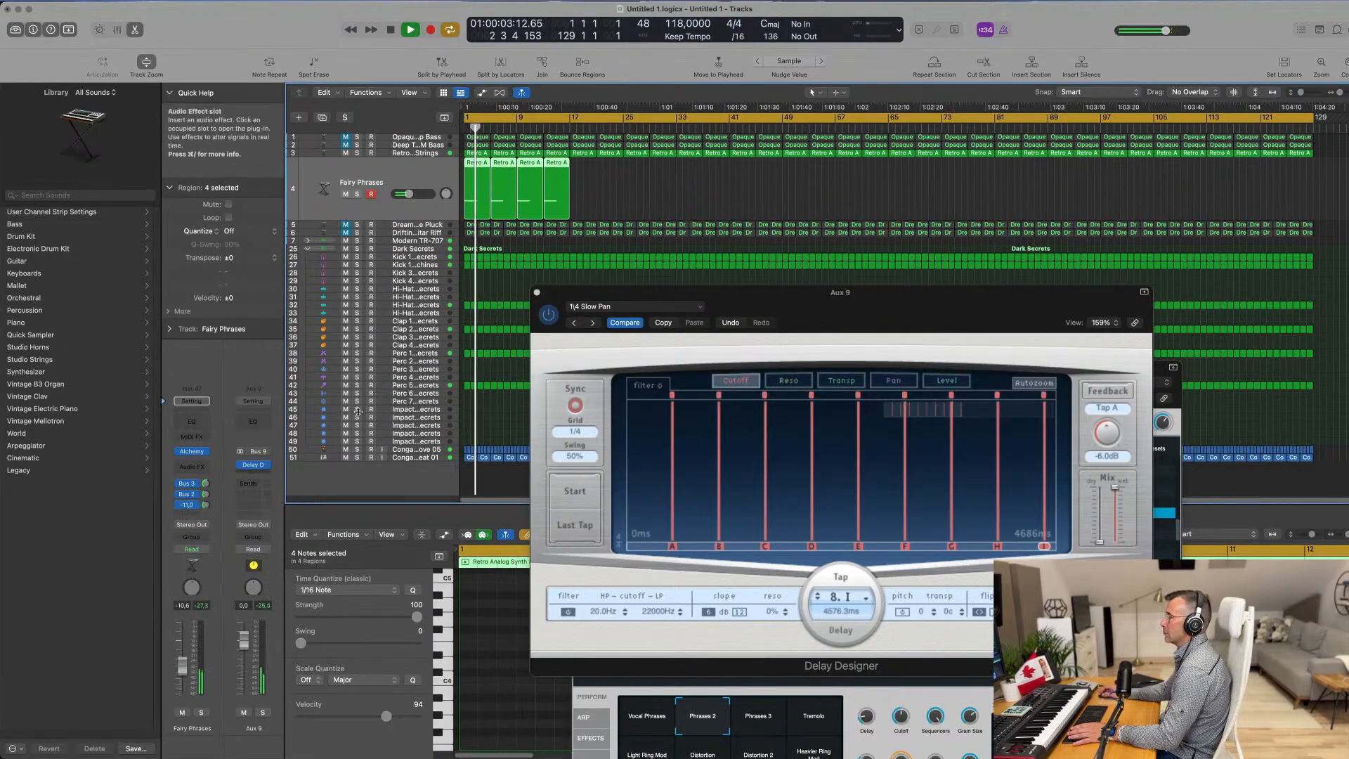
Step: Audition Delay Designer's neighbouring settings, including 1/8 Alternating Pan, 1/4 Dotted Delay, 1/4 Alternating Pan and Tumbler Delay
{"action": "left_click_drag", "start_coordinate": [813, 303], "coordinate": [642, 322]}
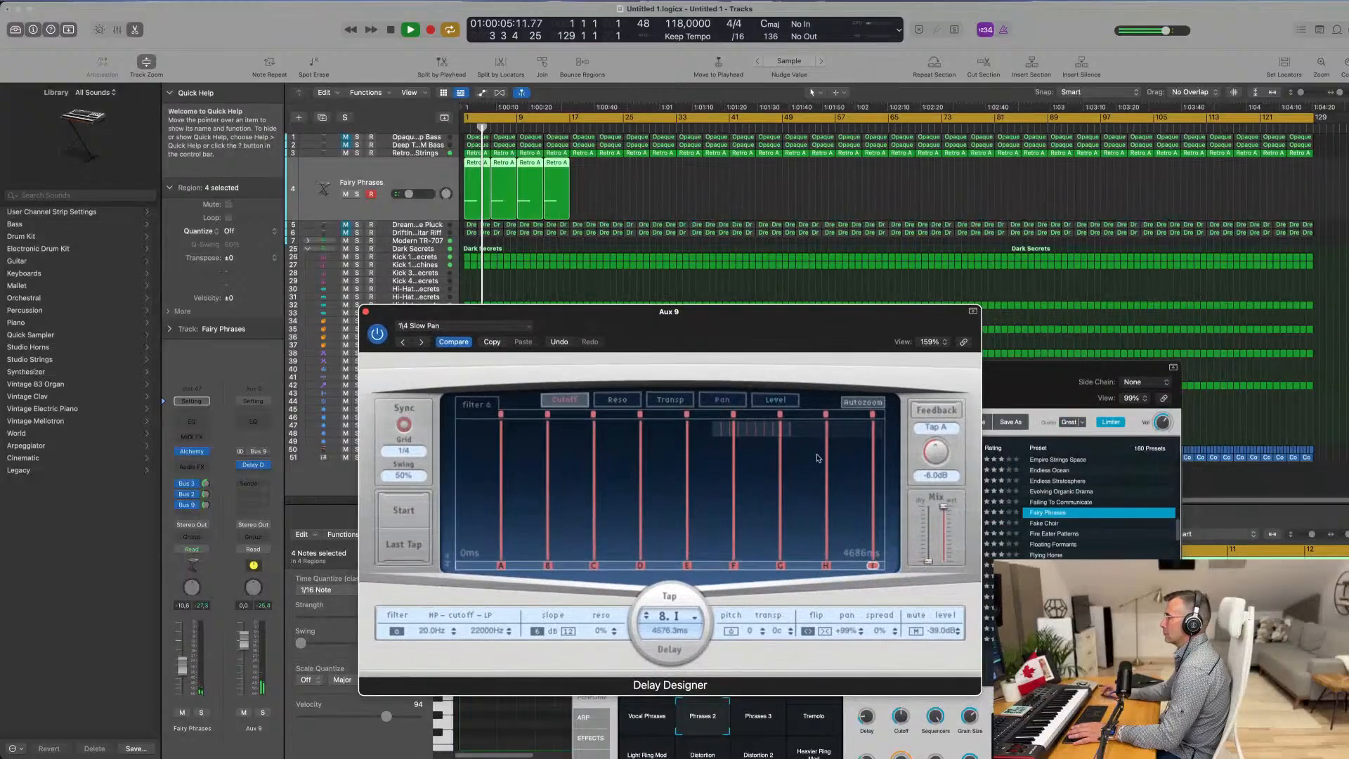
{"action": "left_click", "coordinate": [422, 342]}
{"action": "key", "text": "space"}
{"action": "left_click_drag", "start_coordinate": [622, 322], "coordinate": [602, 316]}
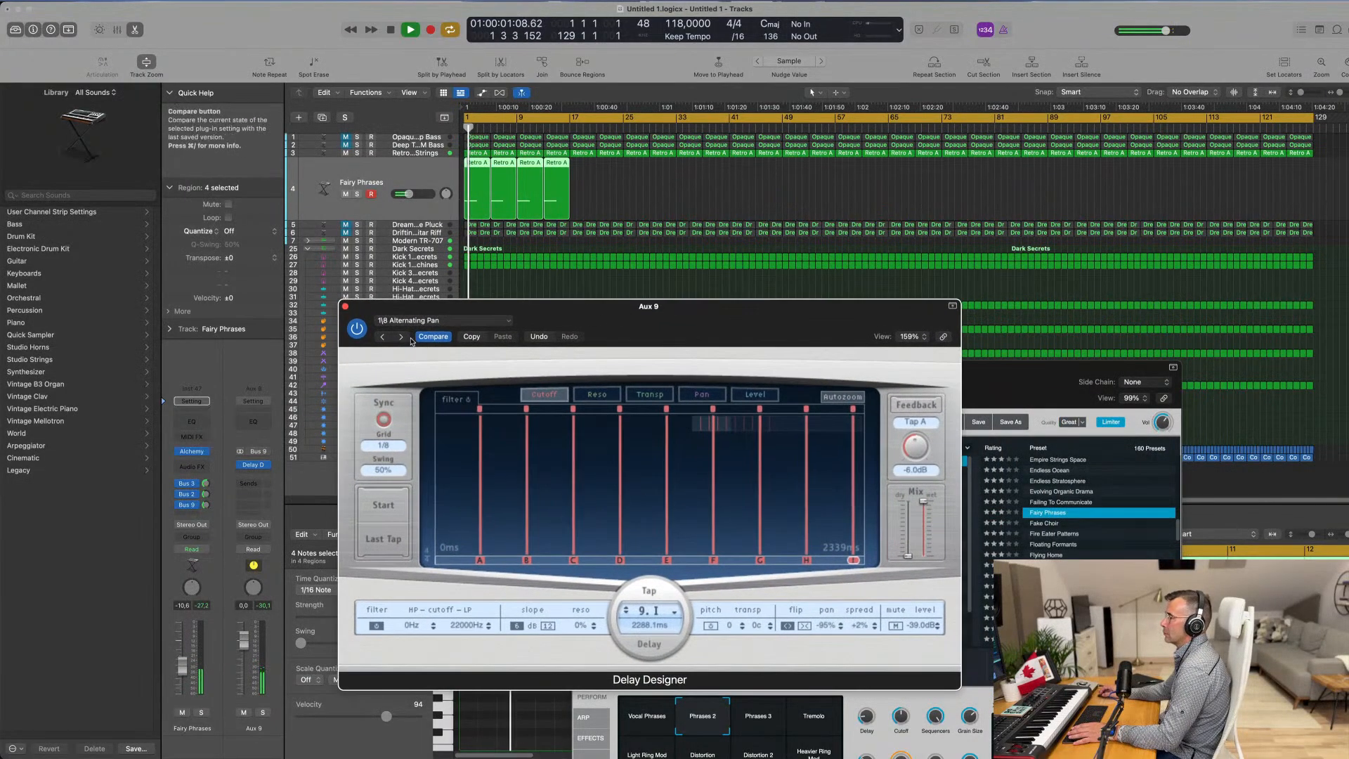
{"action": "left_click", "coordinate": [384, 338]}
{"action": "left_click", "coordinate": [384, 339]}
{"action": "left_click", "coordinate": [384, 339]}
{"action": "key", "text": "space"}
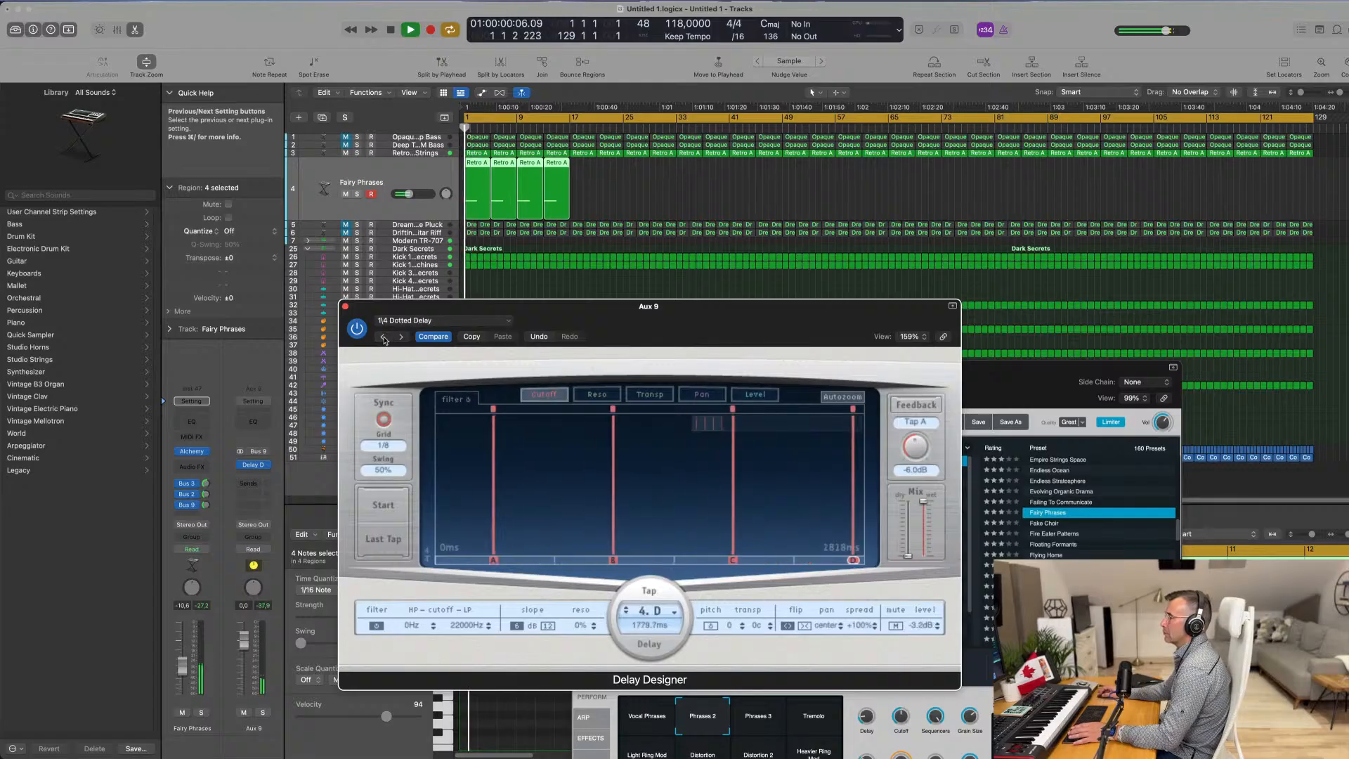
{"action": "left_click", "coordinate": [385, 338]}
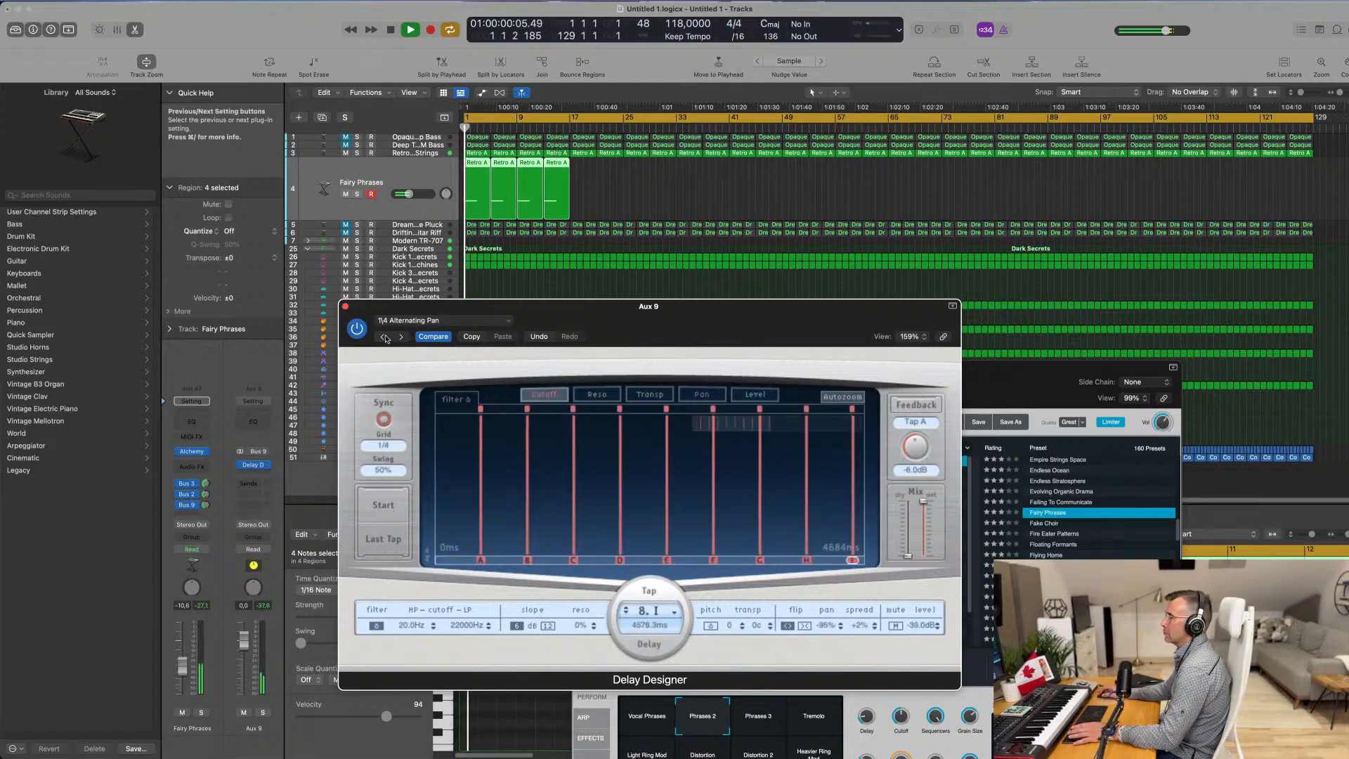
{"action": "left_click", "coordinate": [383, 339]}
Step: Try the Double Time setting from Delay Designer's Complex category
{"action": "left_click", "coordinate": [421, 325]}
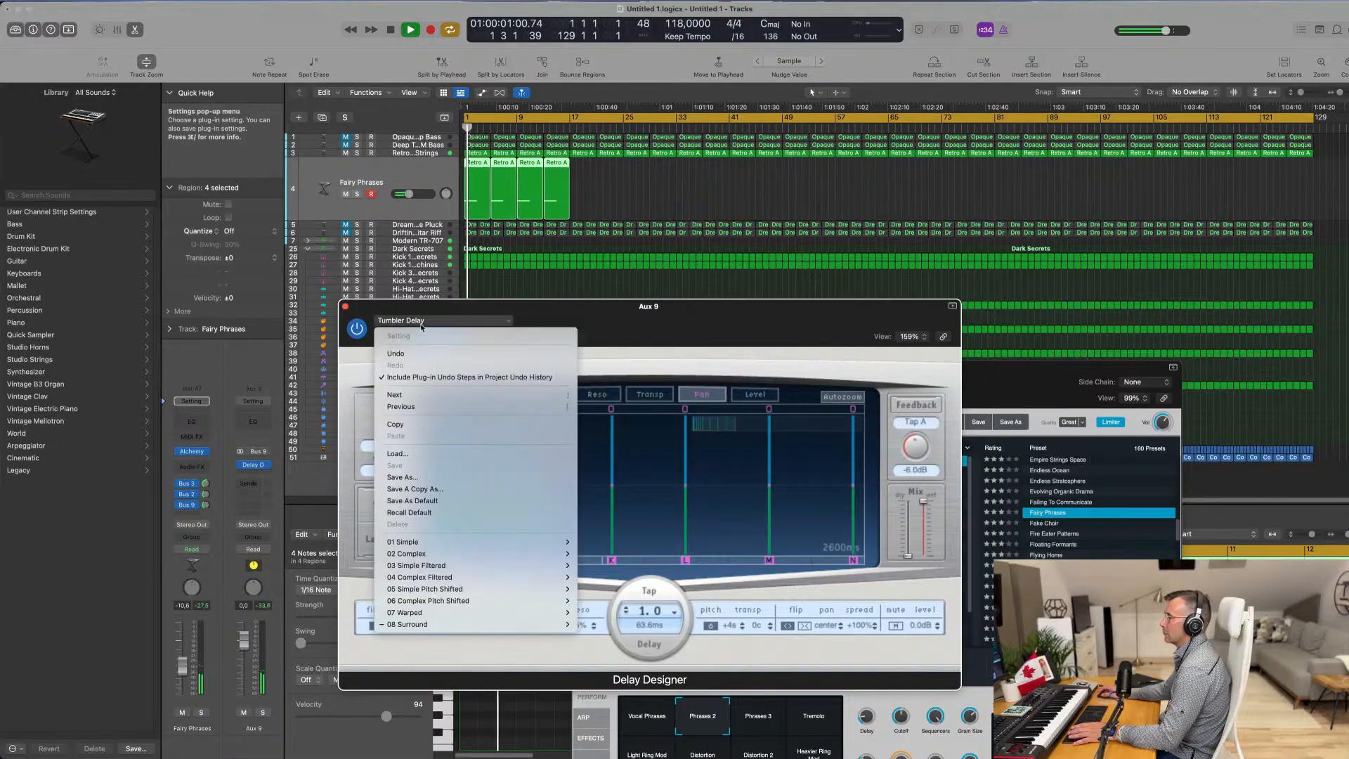
{"action": "mouse_move", "coordinate": [445, 545]}
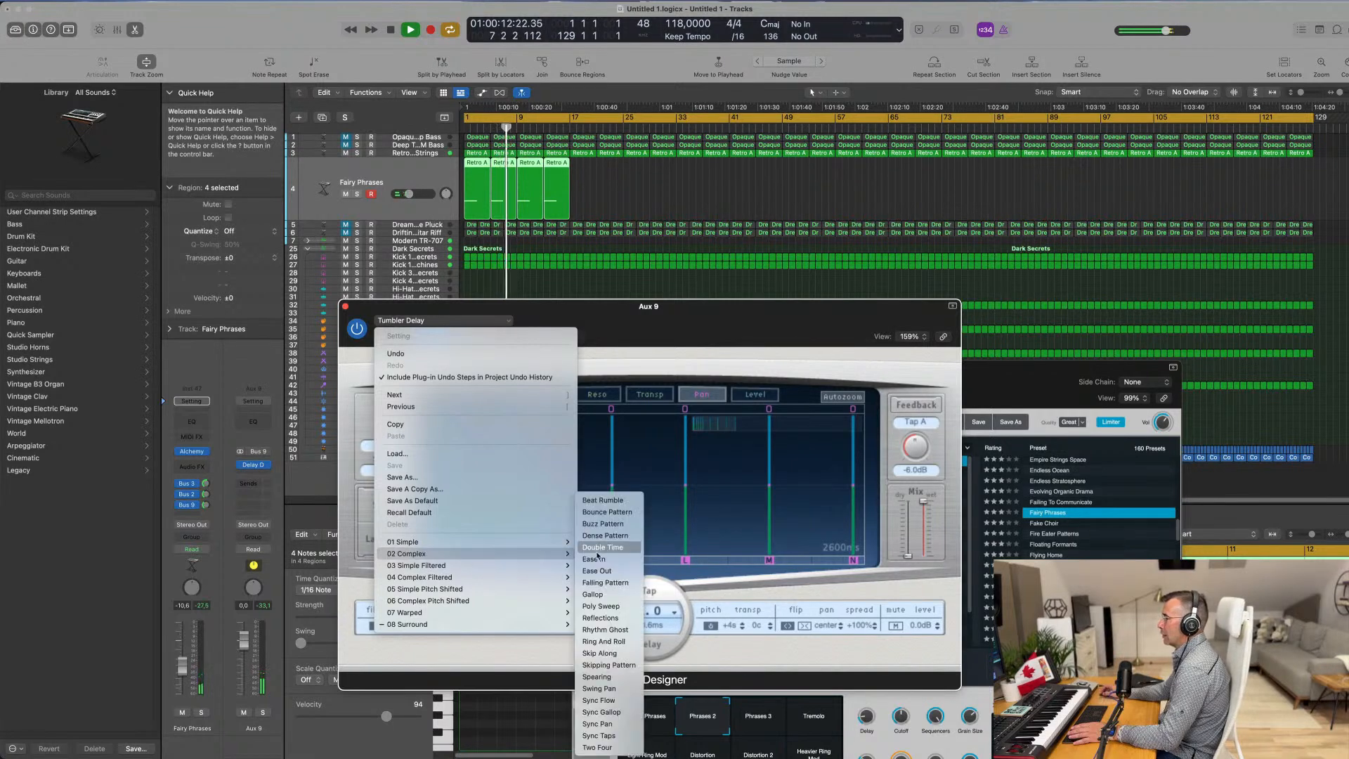
{"action": "left_click", "coordinate": [602, 548]}
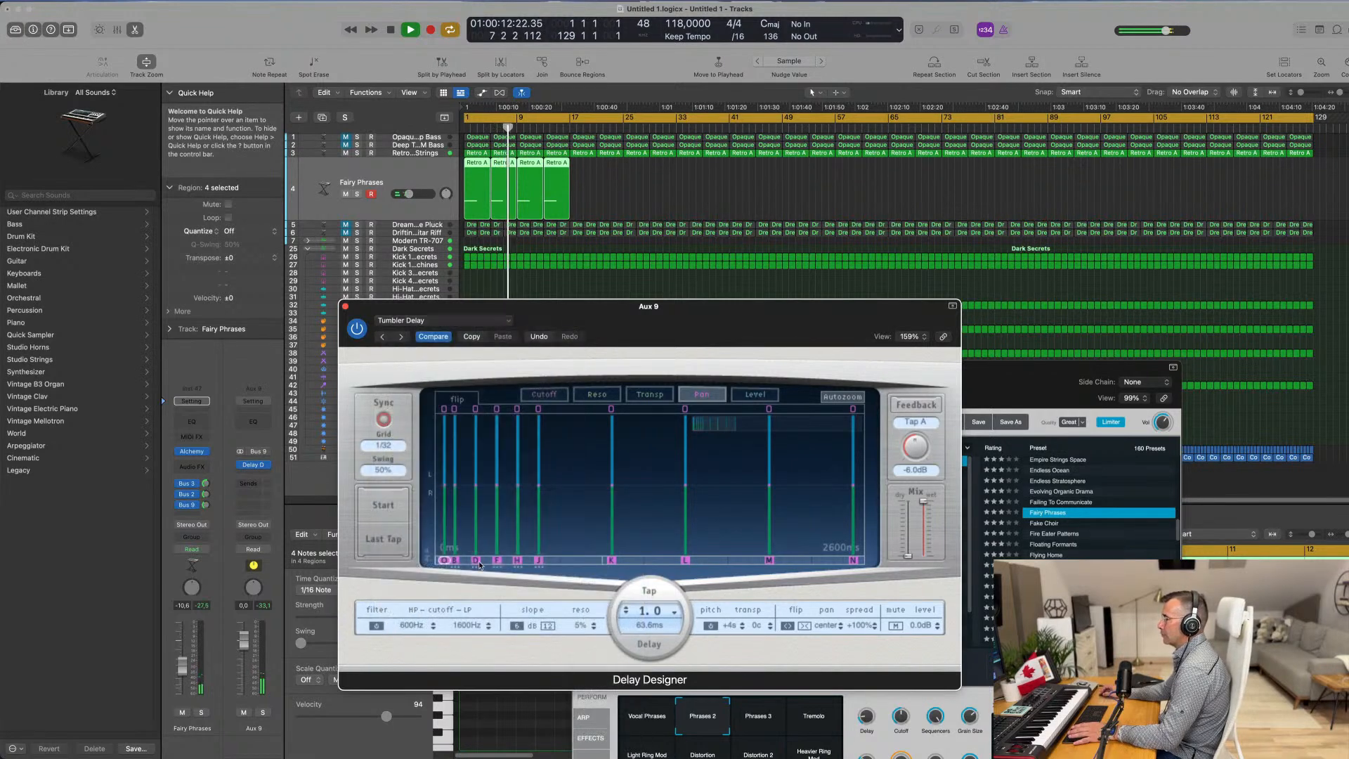
Step: Load the 1/4 Dotted Filter Pan setting from the Simple Filtered category and adjust the Bus 9 send level
{"action": "left_click", "coordinate": [450, 321]}
{"action": "mouse_move", "coordinate": [533, 568]}
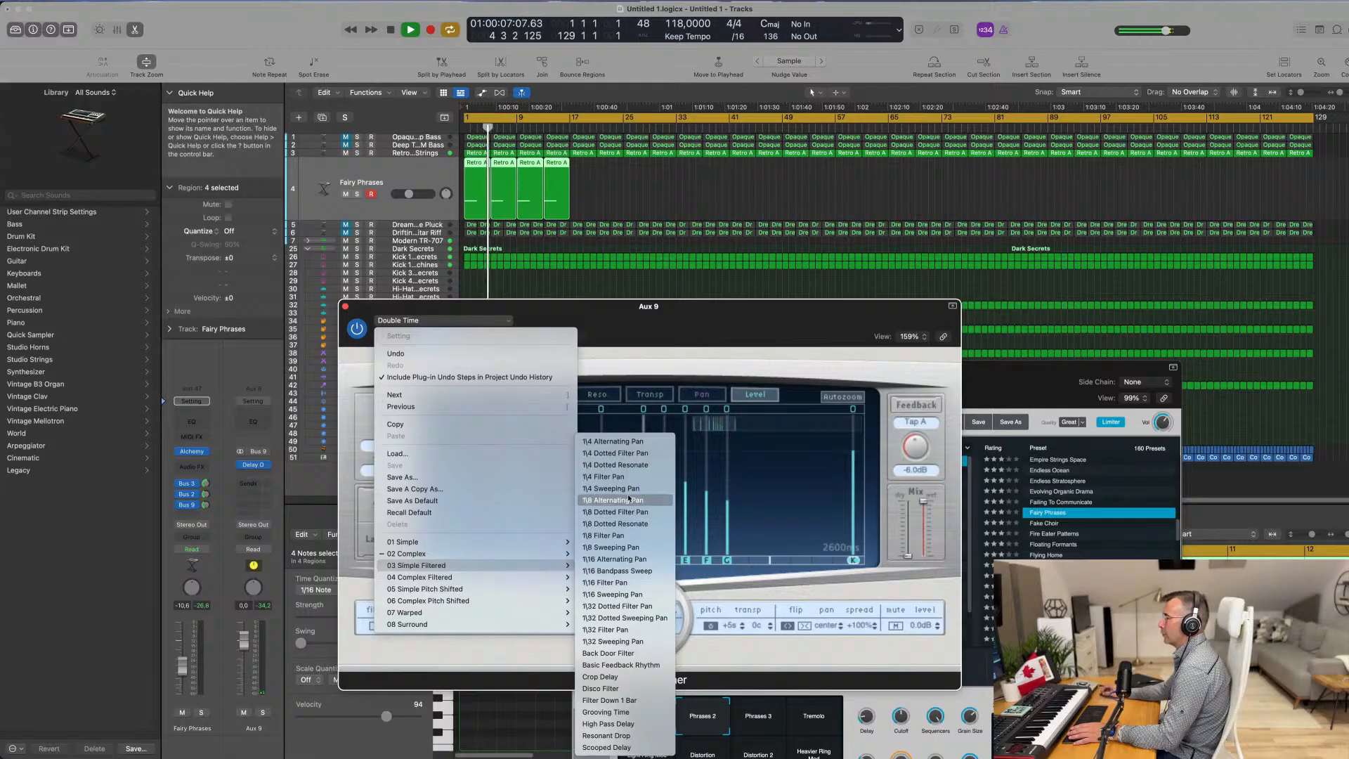
{"action": "left_click", "coordinate": [641, 453]}
{"action": "left_click_drag", "start_coordinate": [738, 307], "coordinate": [924, 285]}
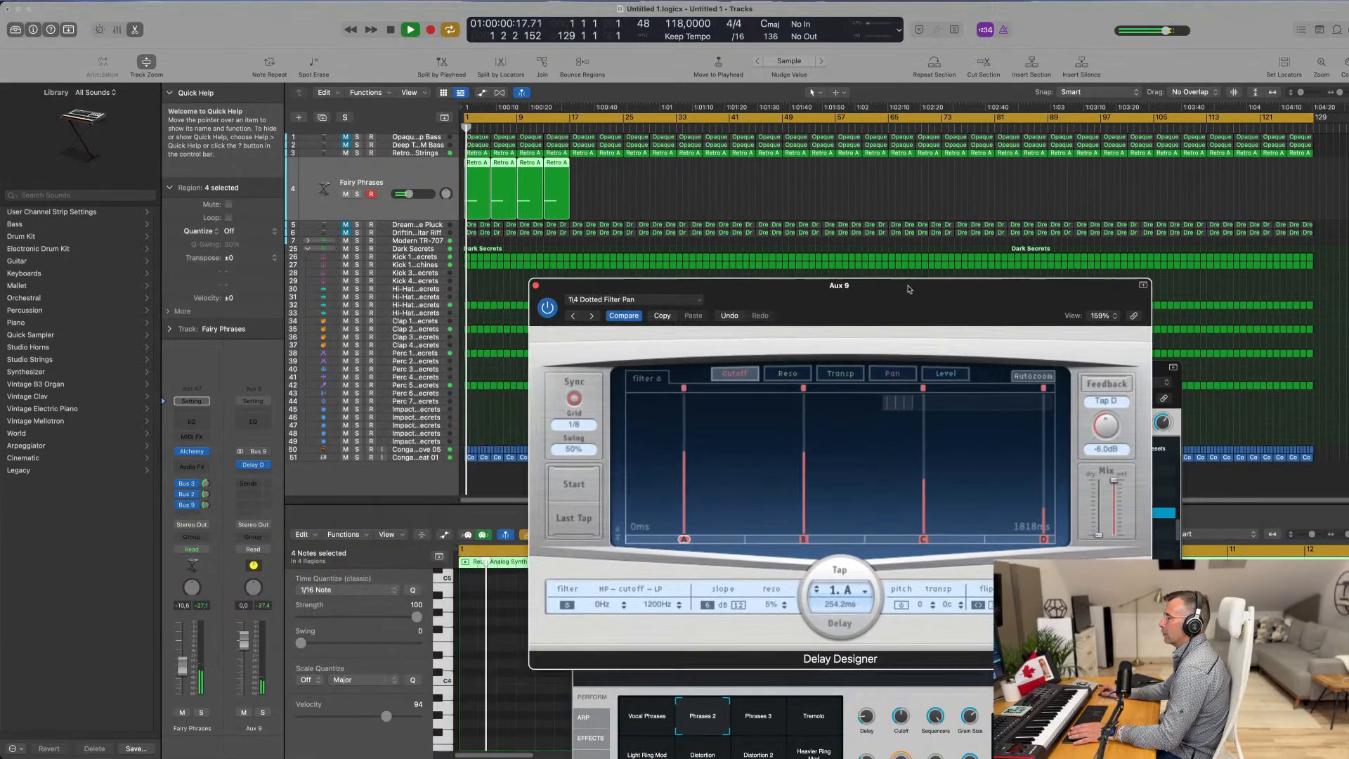
{"action": "left_click_drag", "start_coordinate": [206, 504], "coordinate": [205, 500]}
{"action": "key", "text": "Return"}
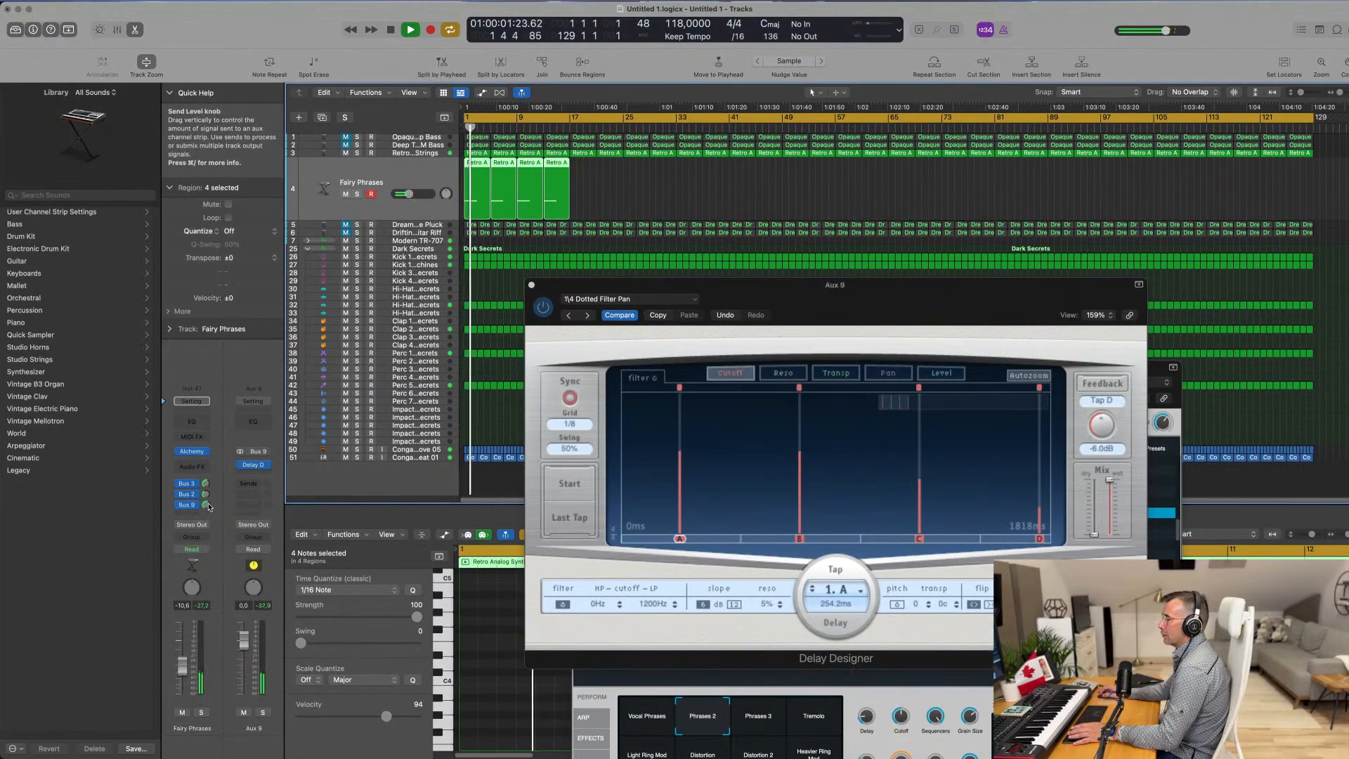
Step: Close the Aux 9 Delay Designer window and bring Fairy Phrases' Alchemy instrument into clear view
{"action": "left_click_drag", "start_coordinate": [928, 313], "coordinate": [738, 338]}
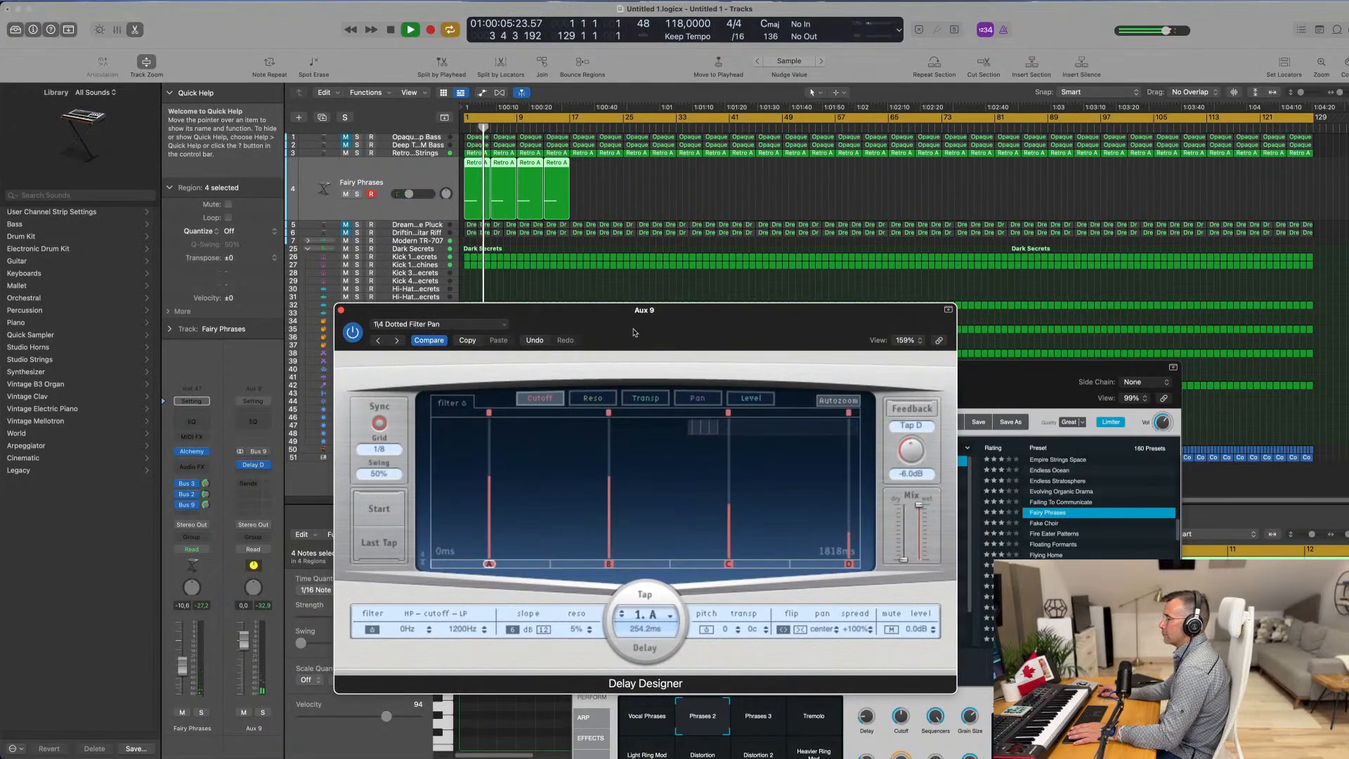
{"action": "left_click_drag", "start_coordinate": [539, 321], "coordinate": [876, 347]}
{"action": "key", "text": "space"}
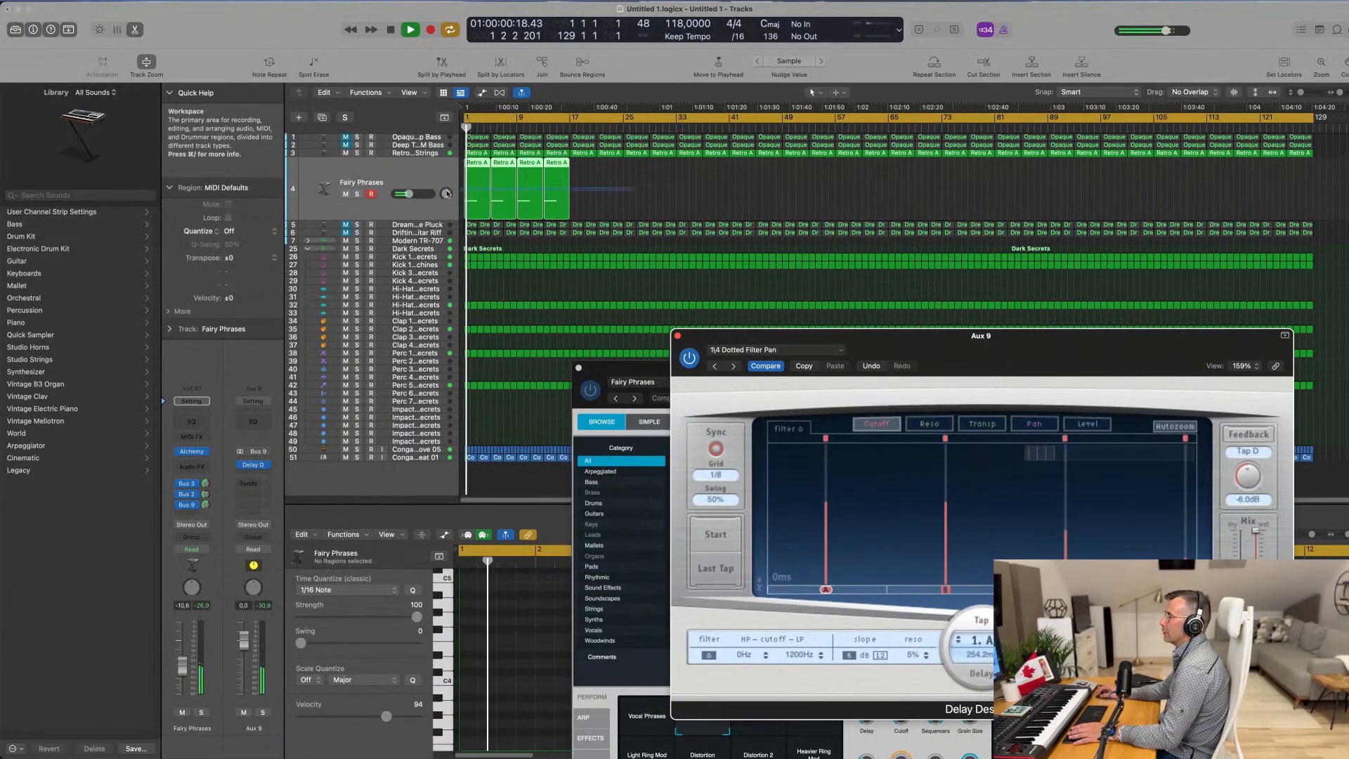
{"action": "left_click", "coordinate": [622, 369]}
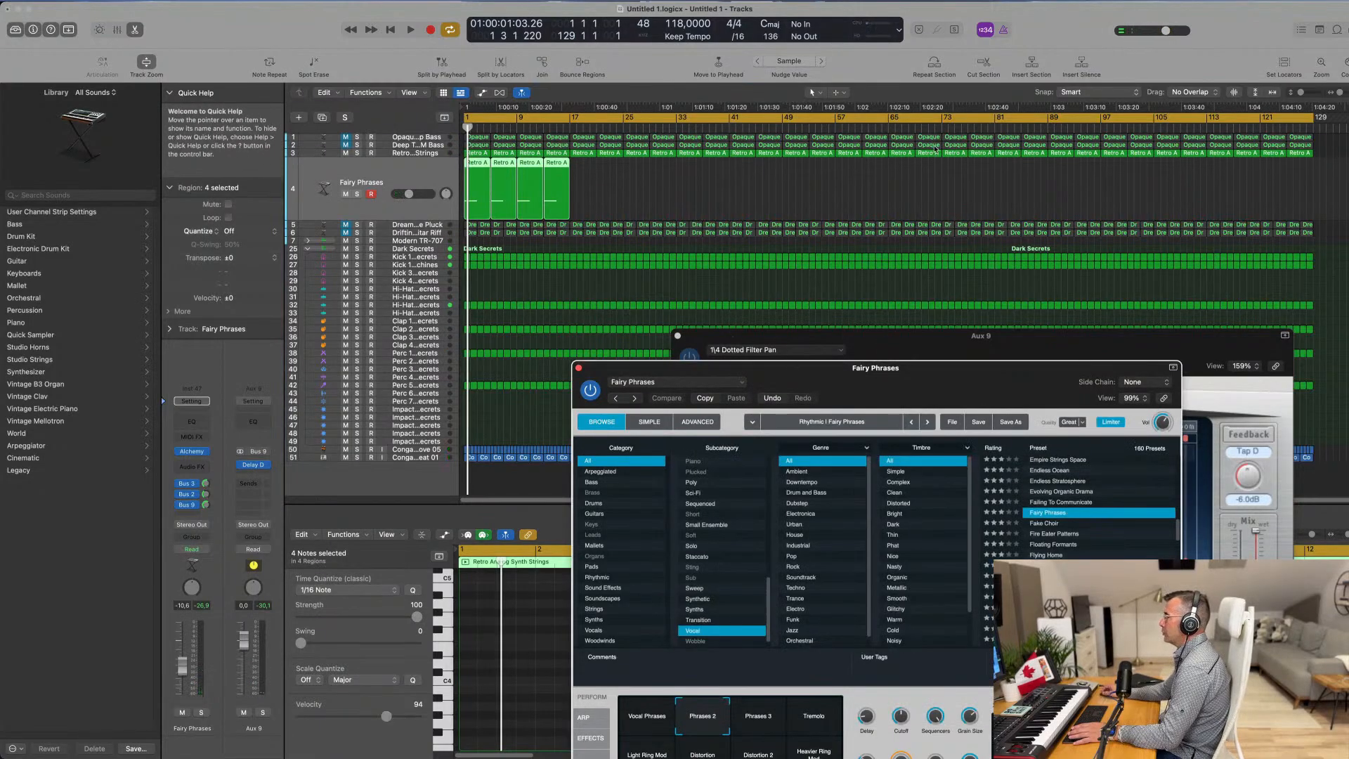
{"action": "left_click_drag", "start_coordinate": [748, 339], "coordinate": [716, 181]}
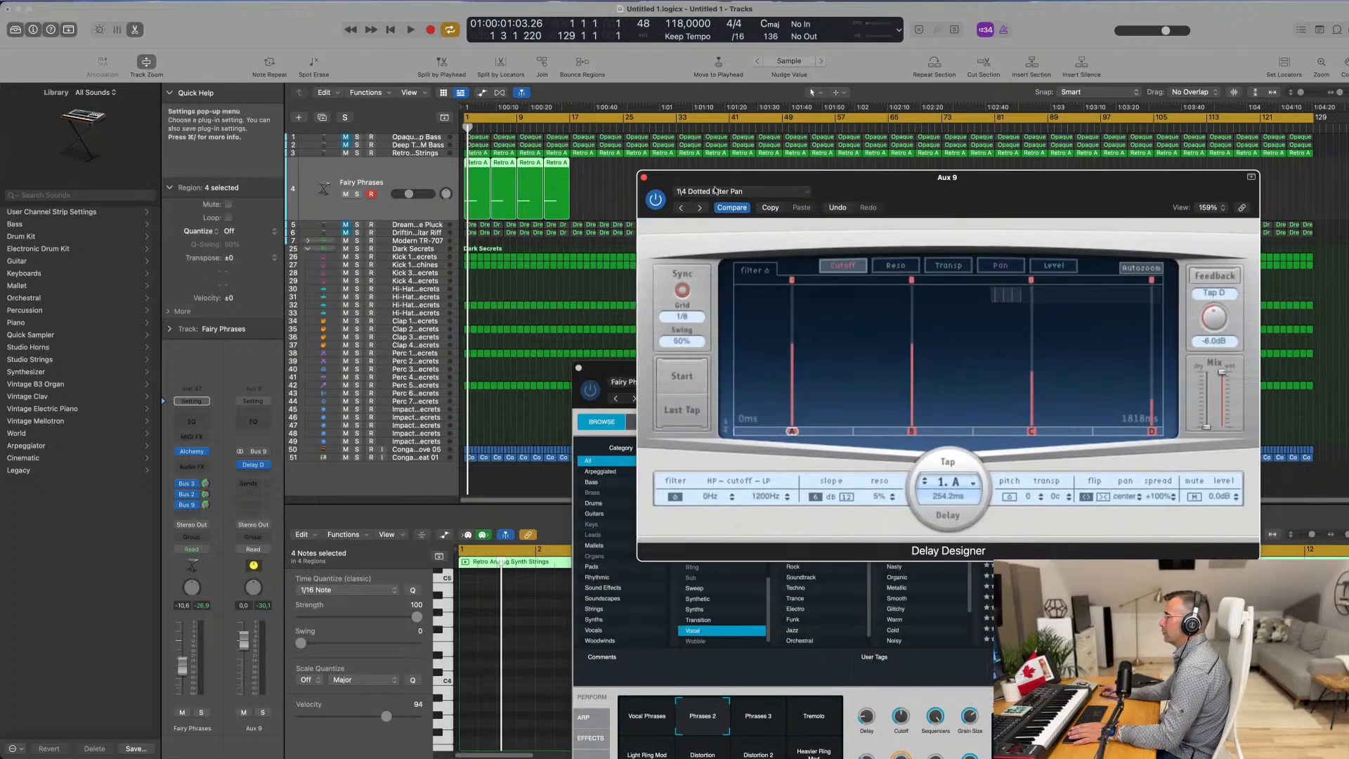
{"action": "left_click", "coordinate": [645, 177]}
{"action": "left_click_drag", "start_coordinate": [702, 367], "coordinate": [726, 172]}
{"action": "key", "text": "space"}
{"action": "key", "text": "space"}
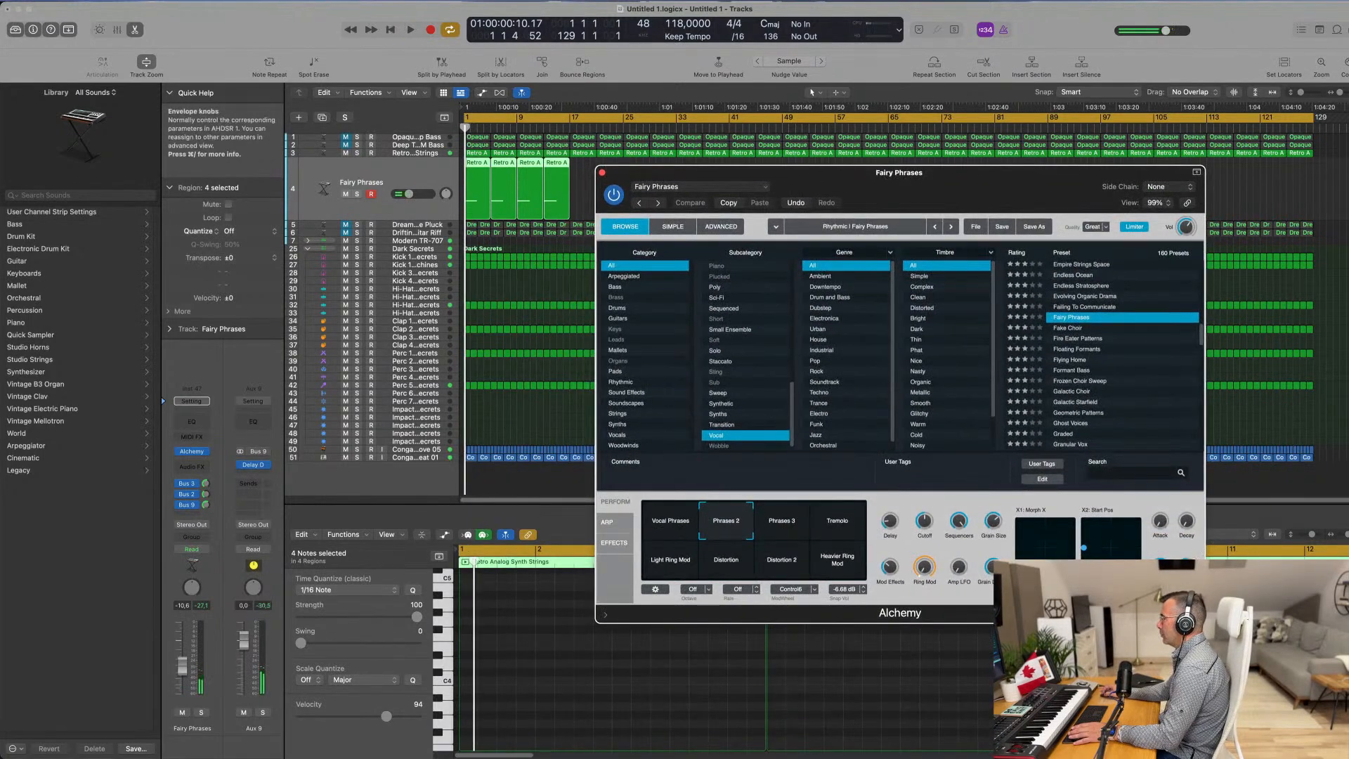
Step: Audition Alchemy's Phrases 3 and Tremolo performance snapshots for Fairy Phrases, and select Light Ring Mod
{"action": "key", "text": "space"}
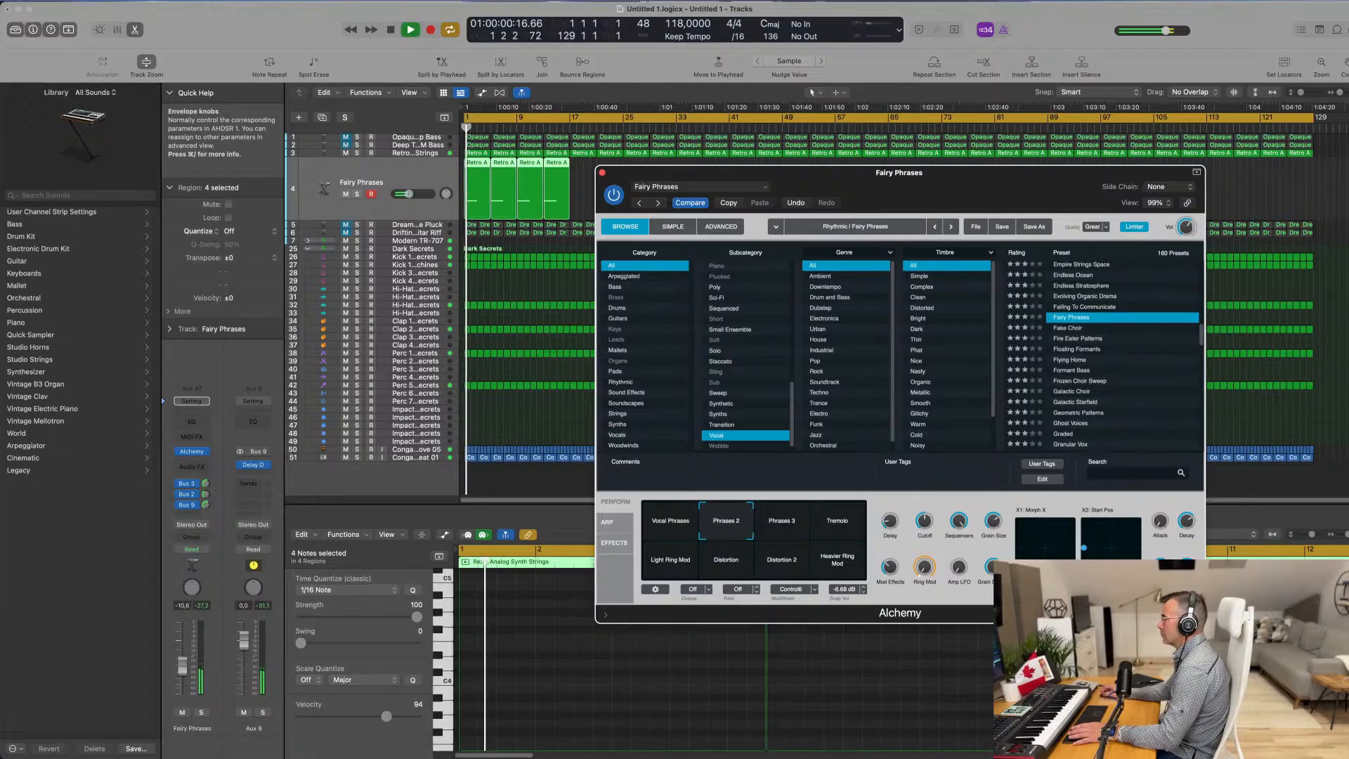
{"action": "left_click", "coordinate": [776, 529]}
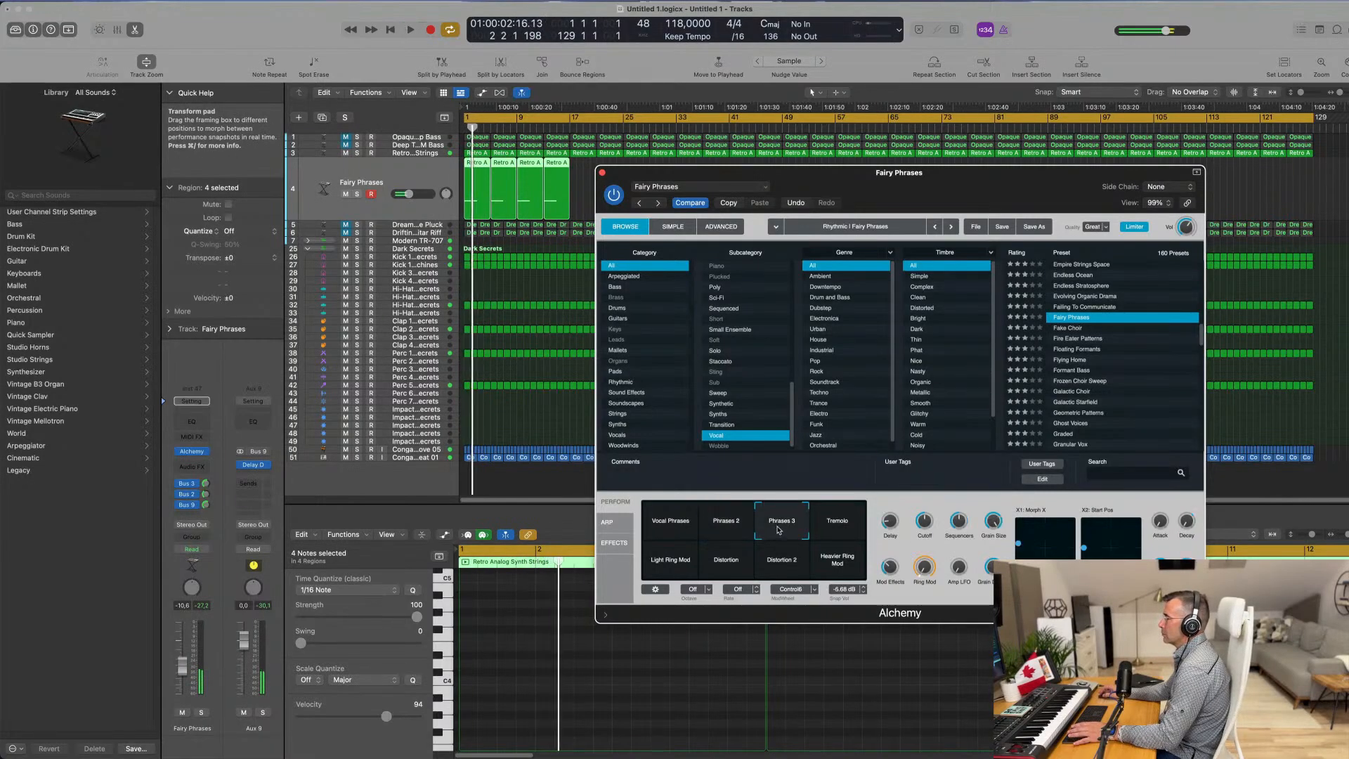
{"action": "left_click", "coordinate": [832, 526]}
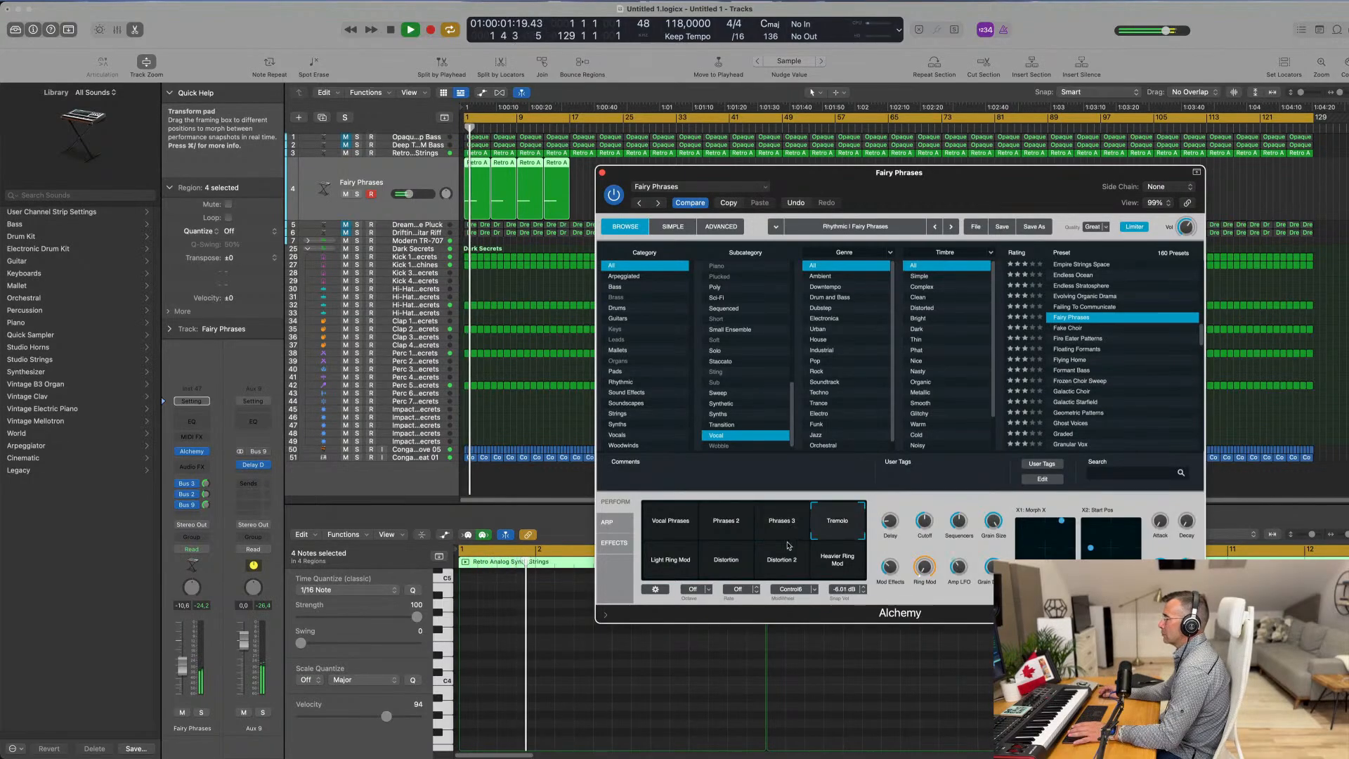
{"action": "left_click", "coordinate": [675, 566]}
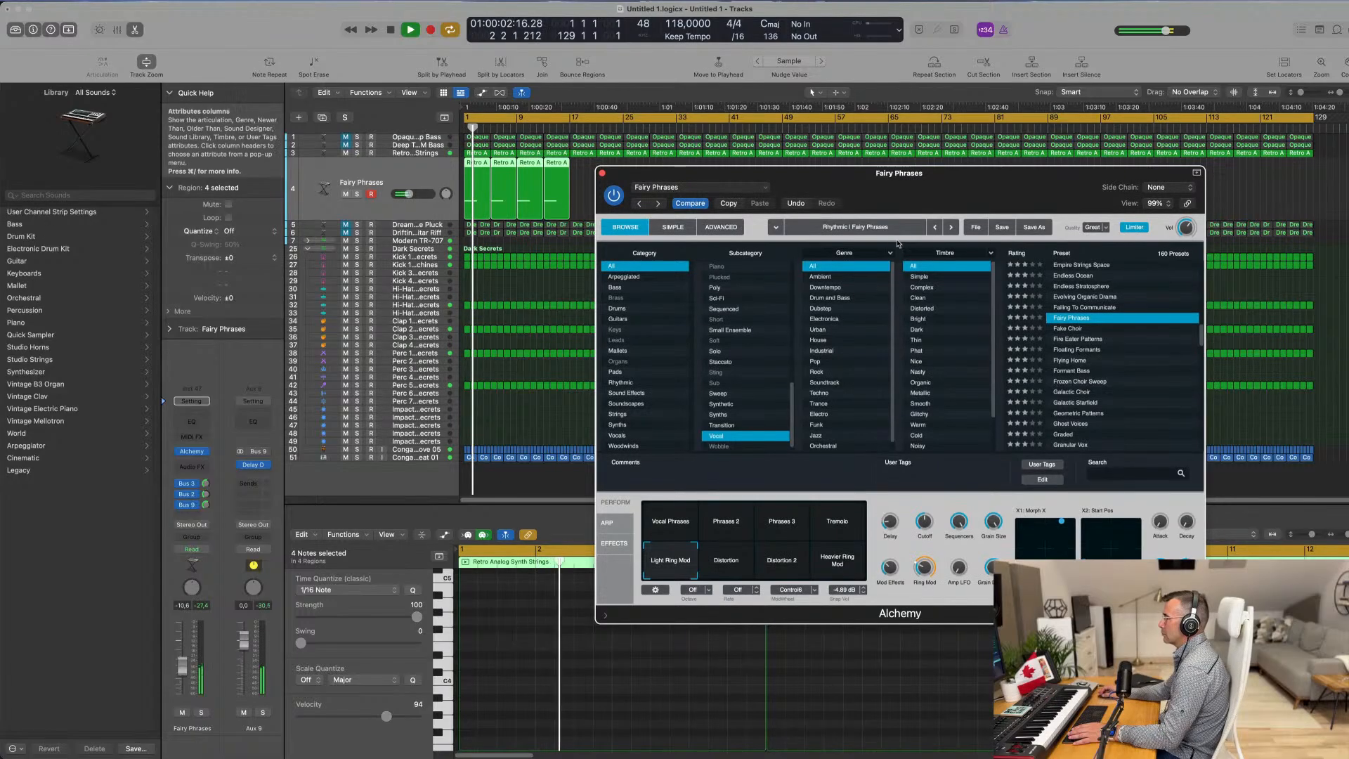
{"action": "left_click_drag", "start_coordinate": [926, 186], "coordinate": [993, 228]}
{"action": "key", "text": "space"}
{"action": "left_click", "coordinate": [630, 189]}
{"action": "key", "text": "space"}
{"action": "key", "text": "space"}
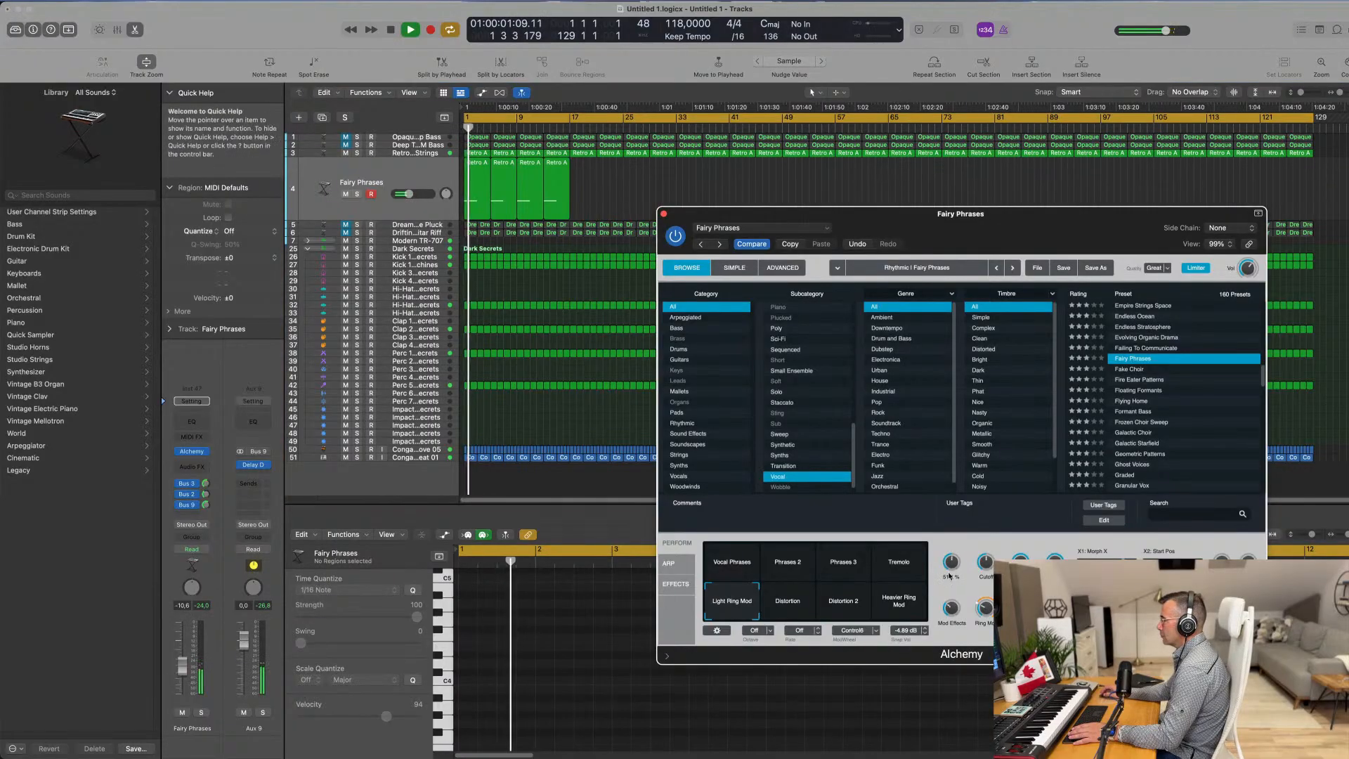
Step: Show Alchemy's Delay effect for Fairy Phrases and adjust its feedback and left and right rates during playback
{"action": "left_click", "coordinate": [676, 584]}
{"action": "key", "text": "space"}
{"action": "key", "text": "space"}
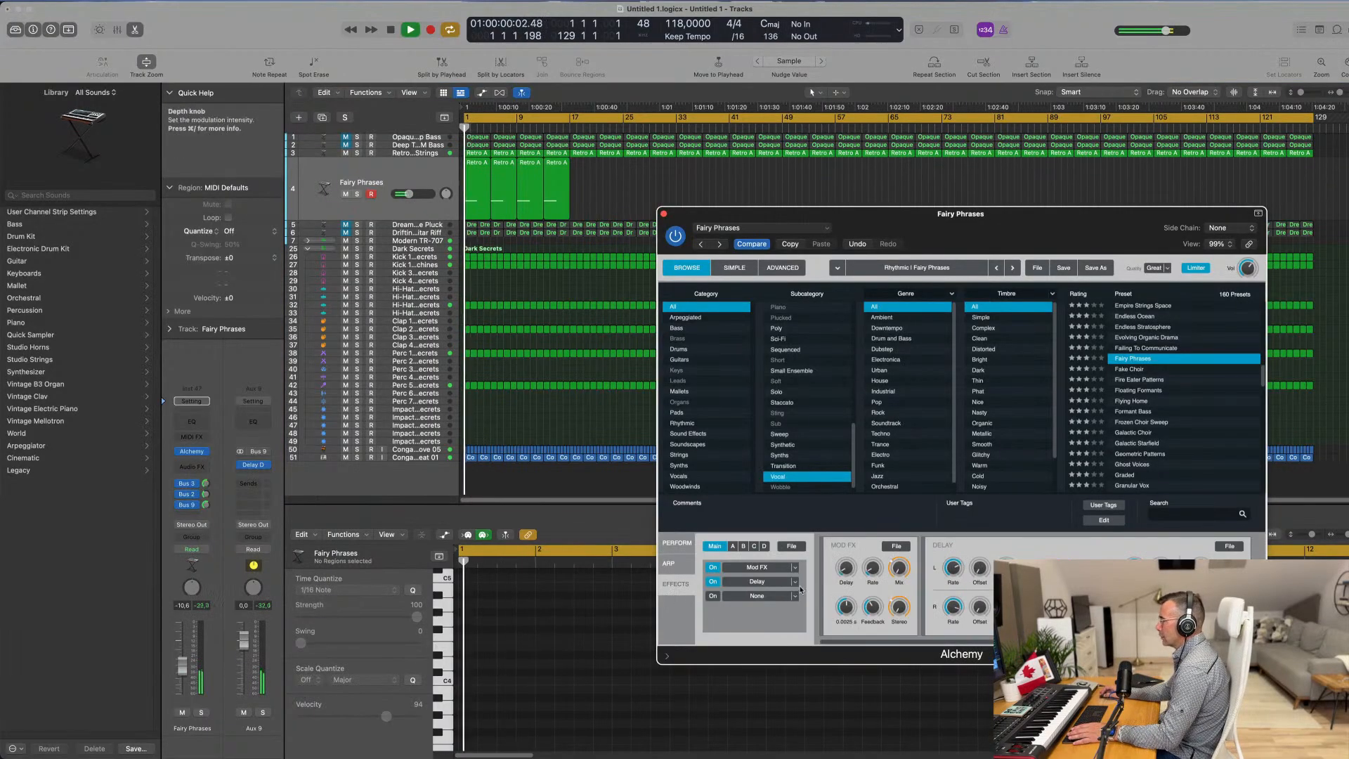
{"action": "left_click", "coordinate": [760, 582]}
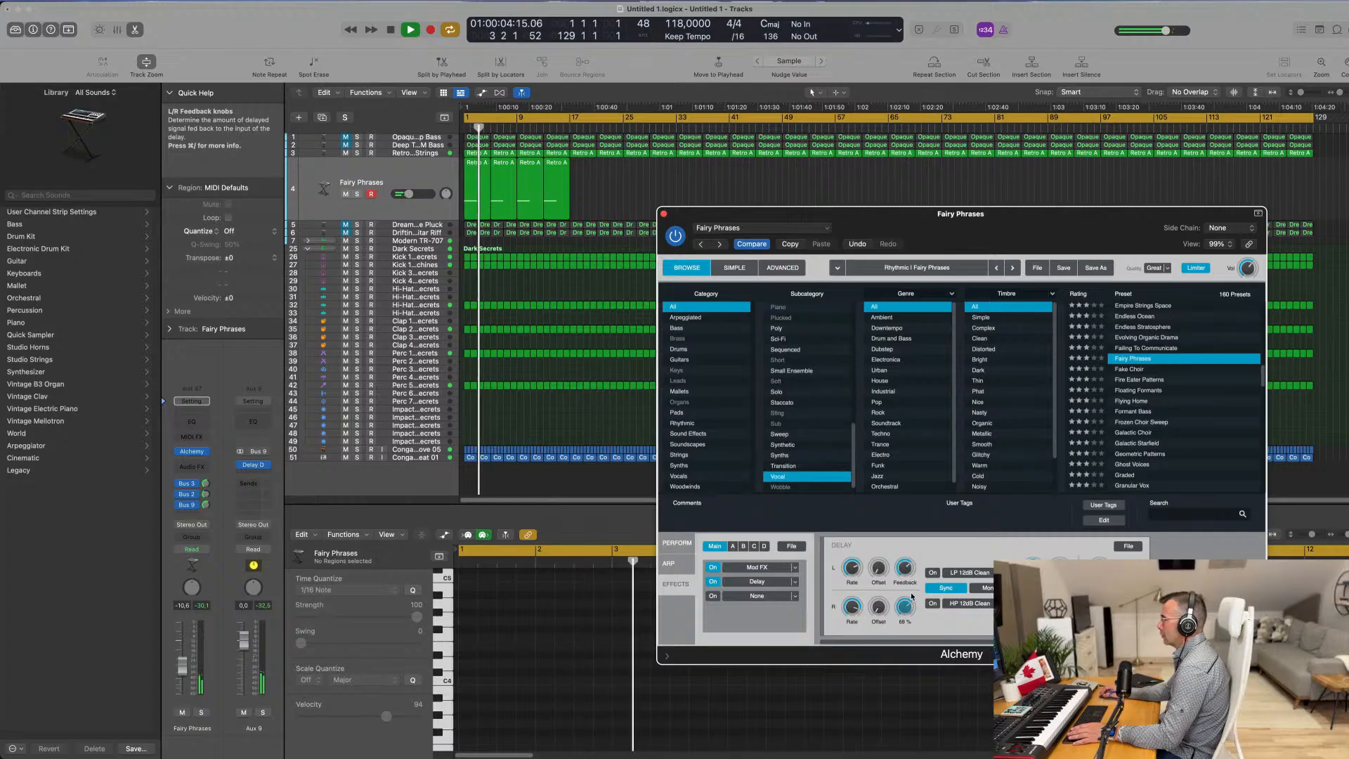
{"action": "key", "text": "space"}
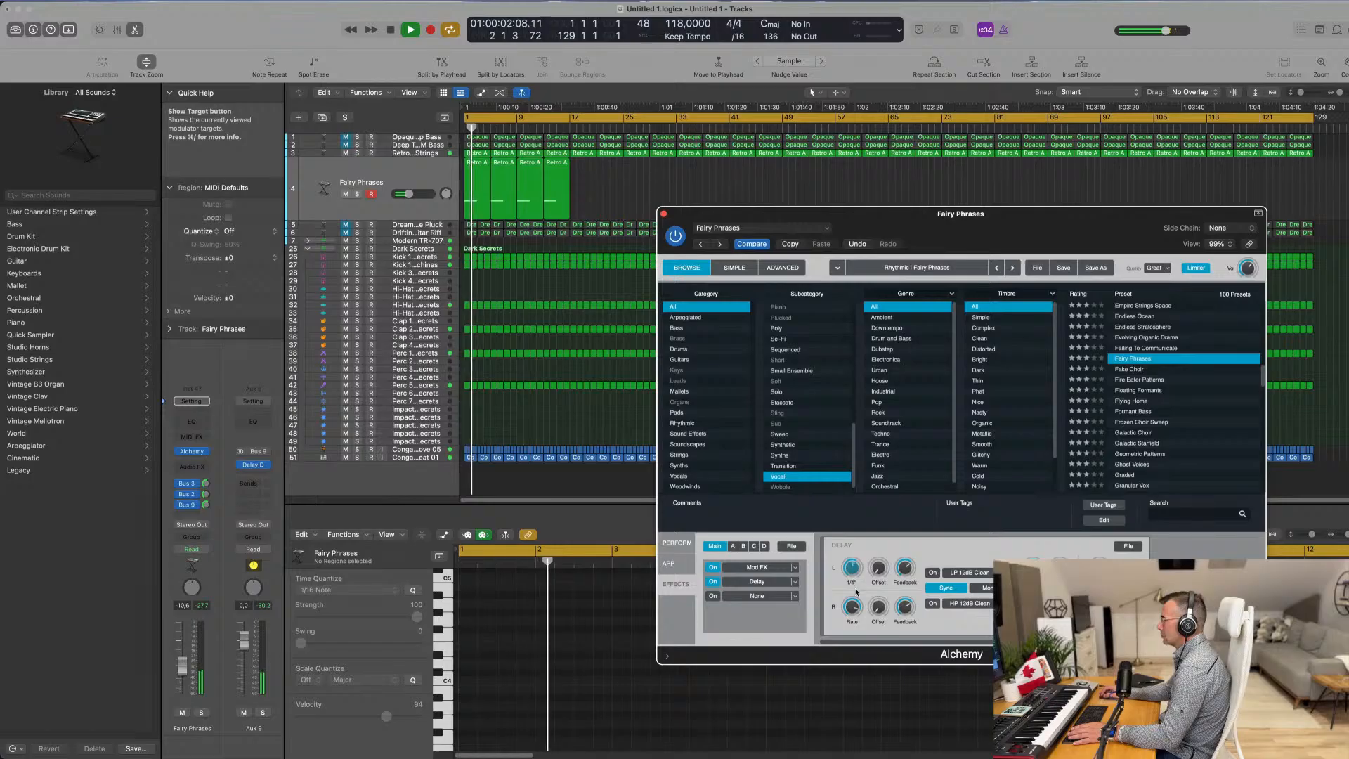
{"action": "key", "text": "Return"}
{"action": "left_click_drag", "start_coordinate": [856, 608], "coordinate": [858, 631]}
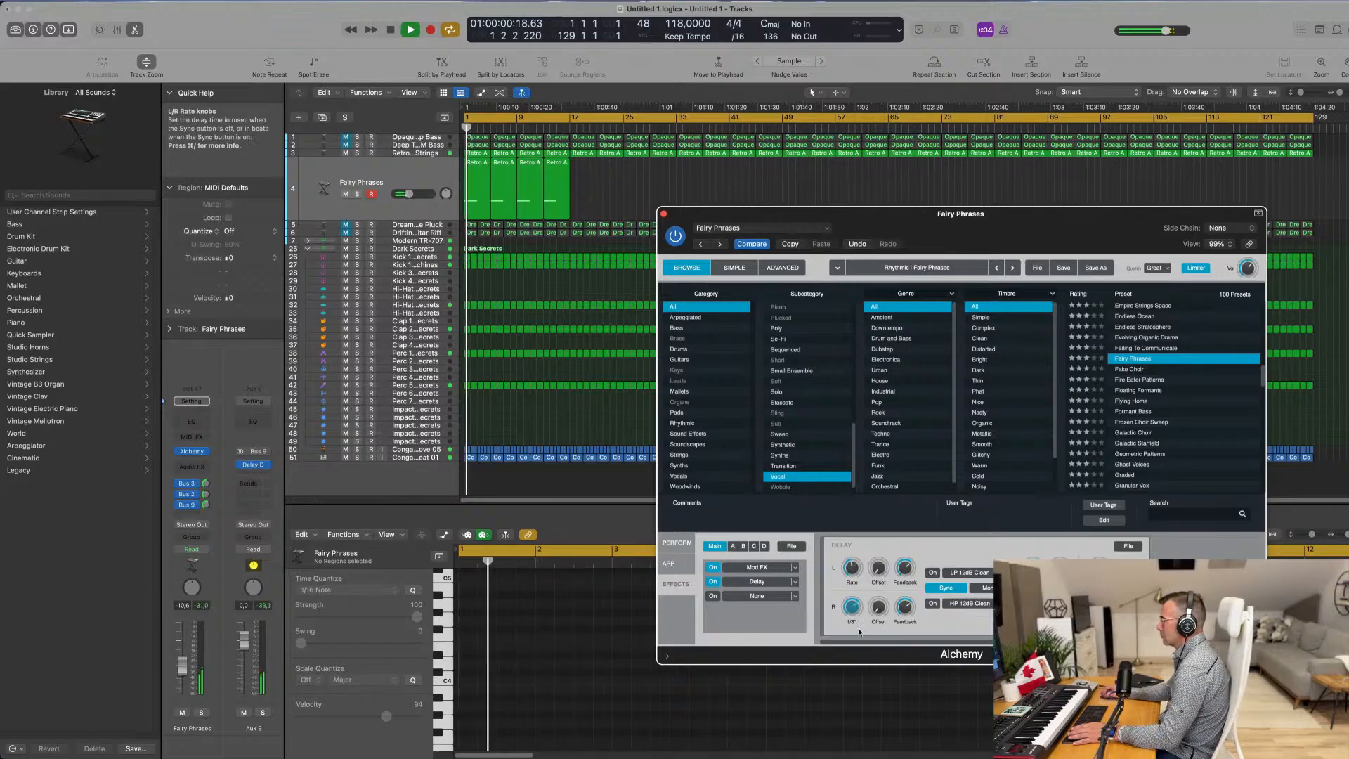
{"action": "key", "text": "Return"}
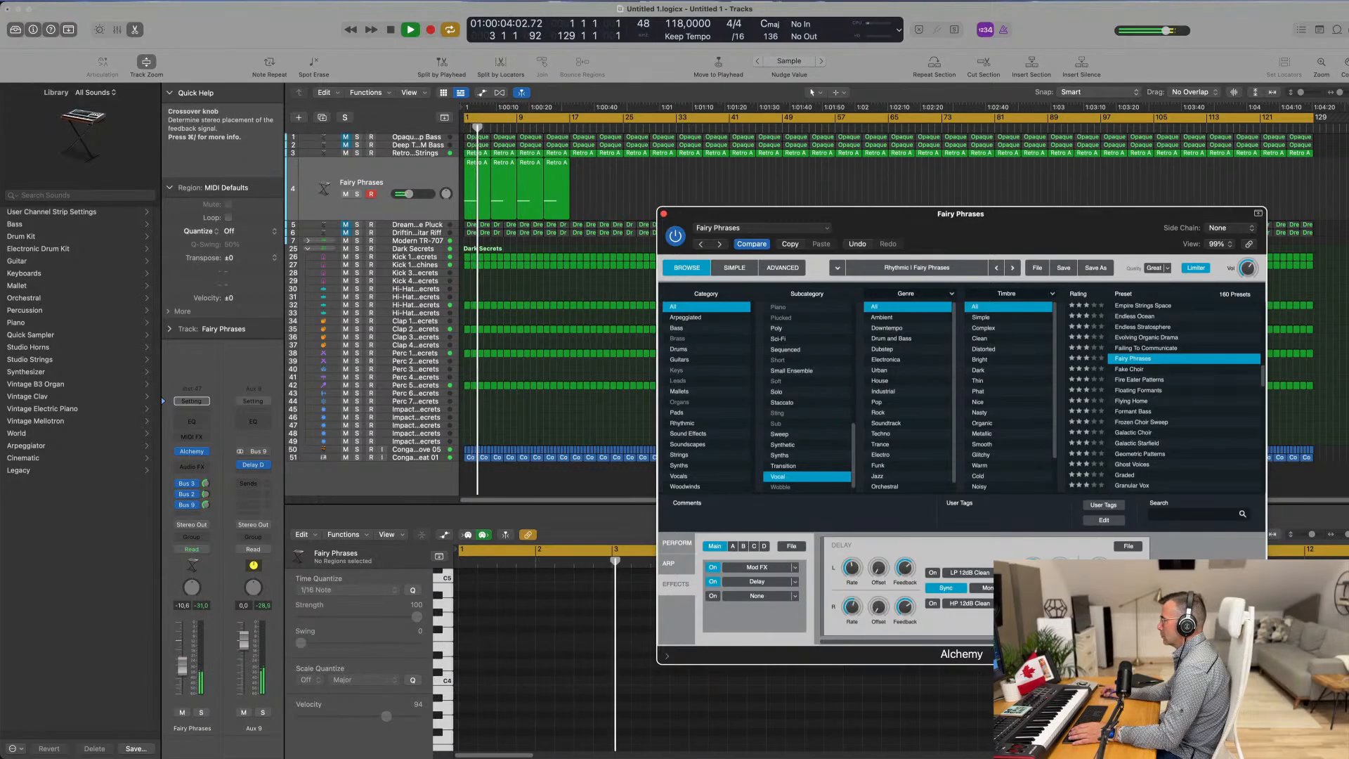
{"action": "key", "text": "Return"}
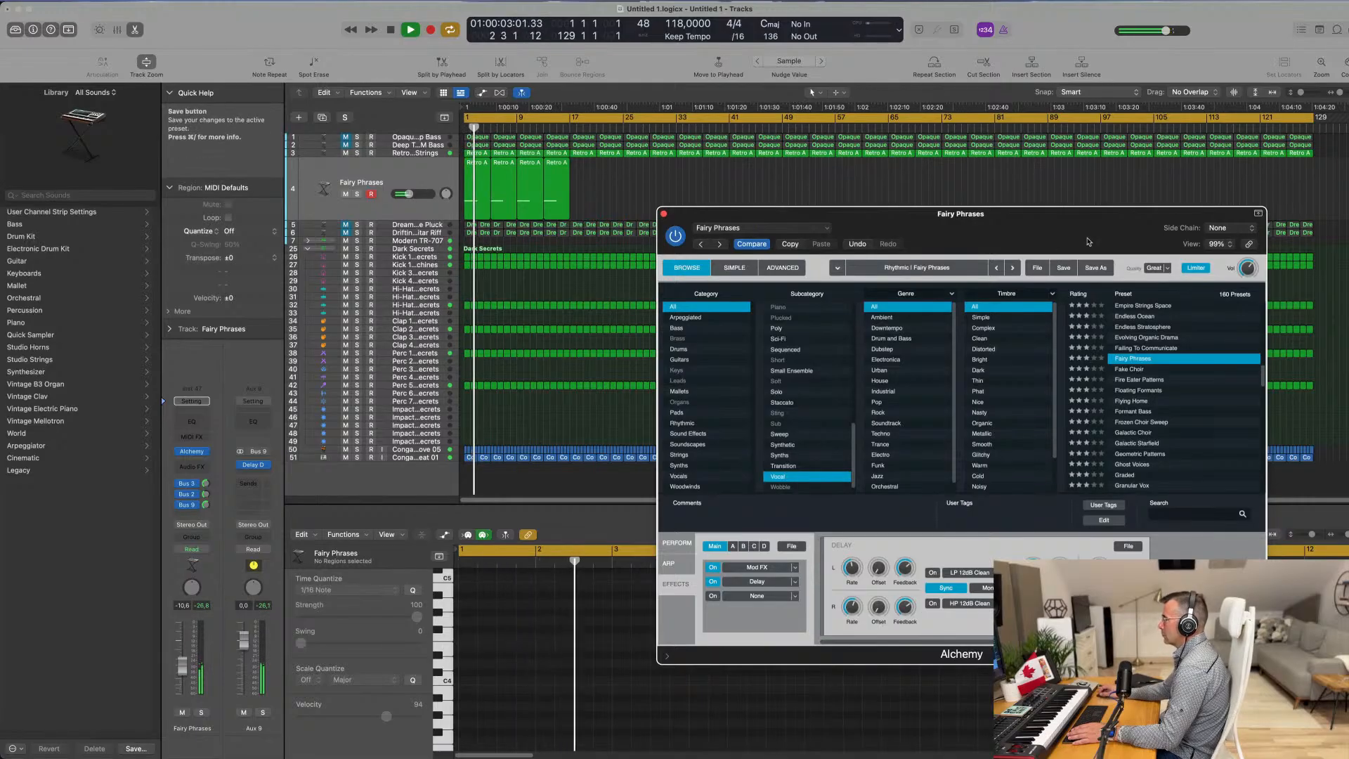
{"action": "left_click_drag", "start_coordinate": [1089, 217], "coordinate": [993, 221]}
{"action": "key", "text": "Return"}
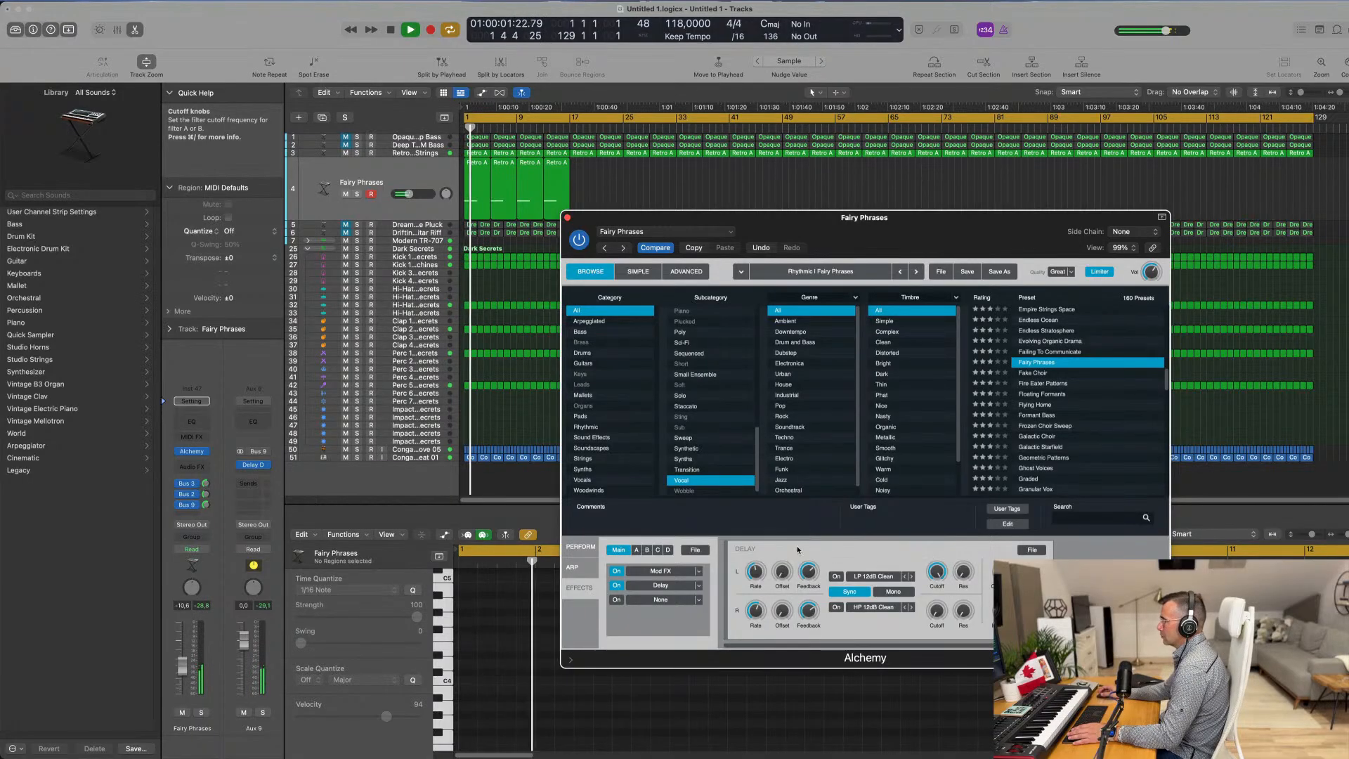
{"action": "key", "text": "space"}
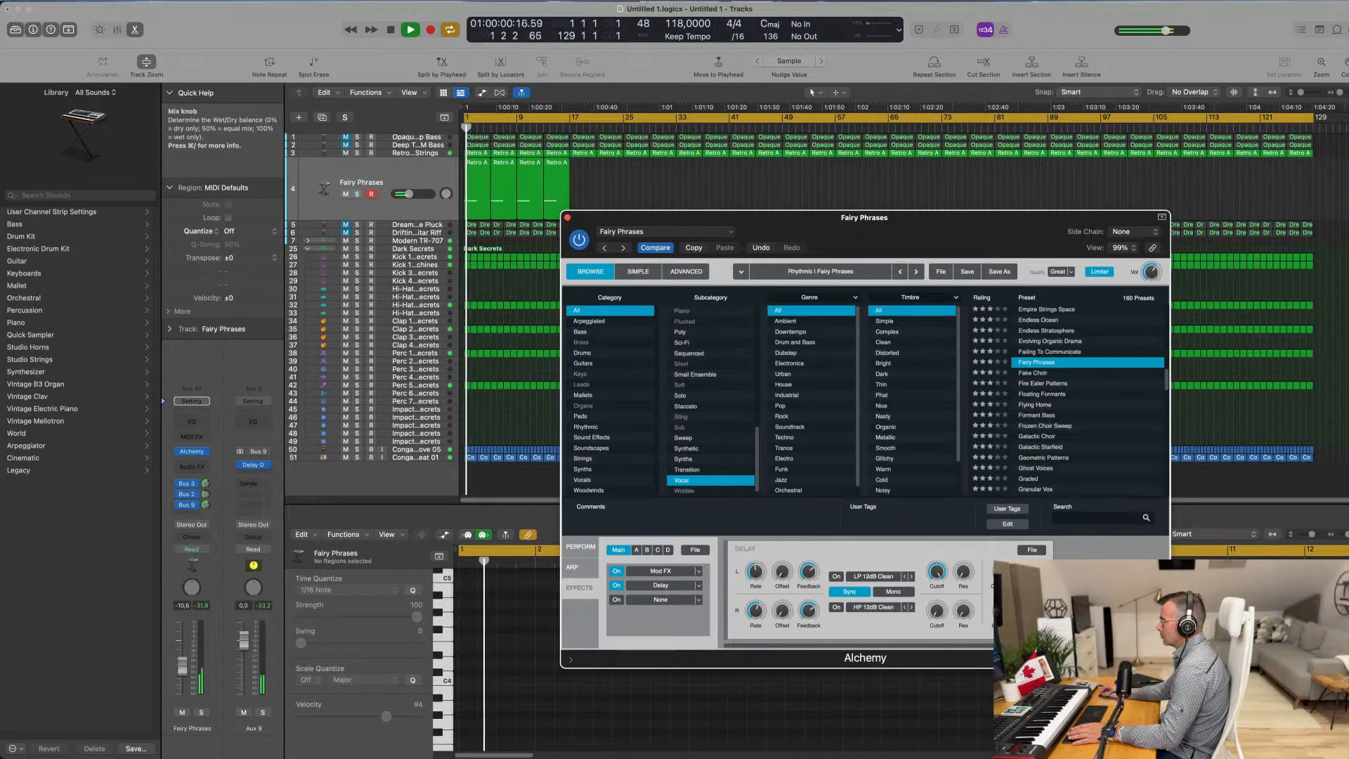
Step: Lower the Fairy Phrases track's volume to -14.0 dB and replay the arrangement from the beginning
{"action": "left_click_drag", "start_coordinate": [959, 244], "coordinate": [820, 296]}
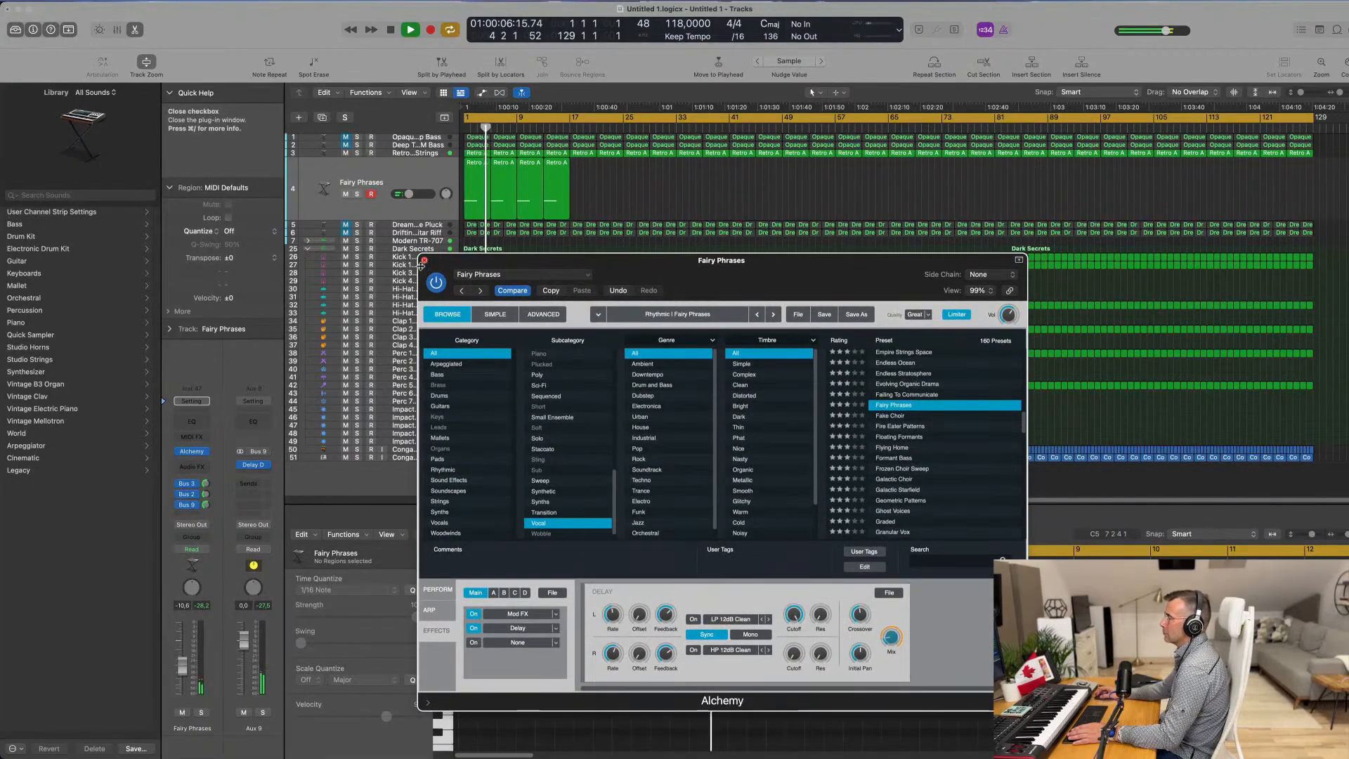
{"action": "left_click", "coordinate": [424, 261]}
{"action": "left_click_drag", "start_coordinate": [409, 194], "coordinate": [407, 194]}
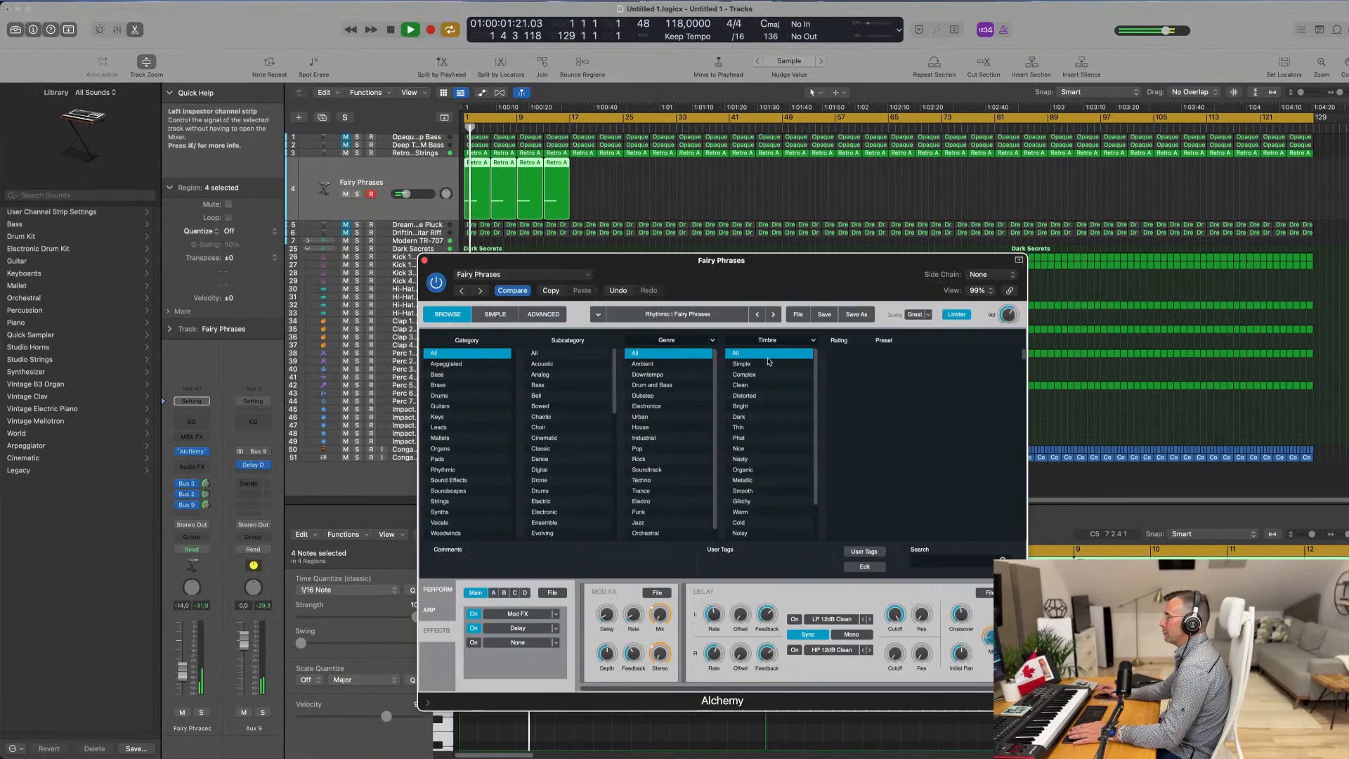
{"action": "key", "text": "Return"}
{"action": "key", "text": "Return"}
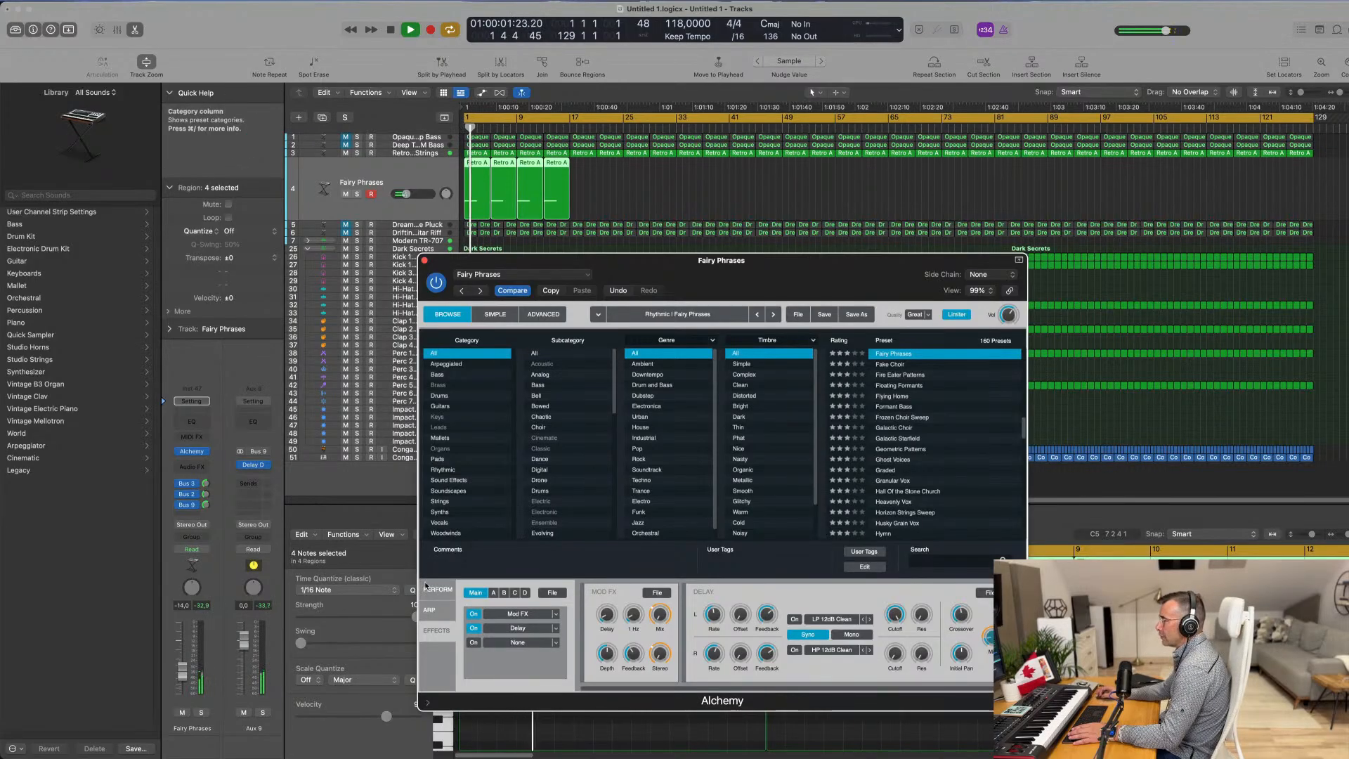
Step: Compare Alchemy's Heavier Ring Mod, Distortion 2, Distortion, Tremolo and Vocal Phrases snapshots, select Light Ring Mod, and close the instrument
{"action": "left_click", "coordinate": [437, 589]}
{"action": "left_click", "coordinate": [662, 659]}
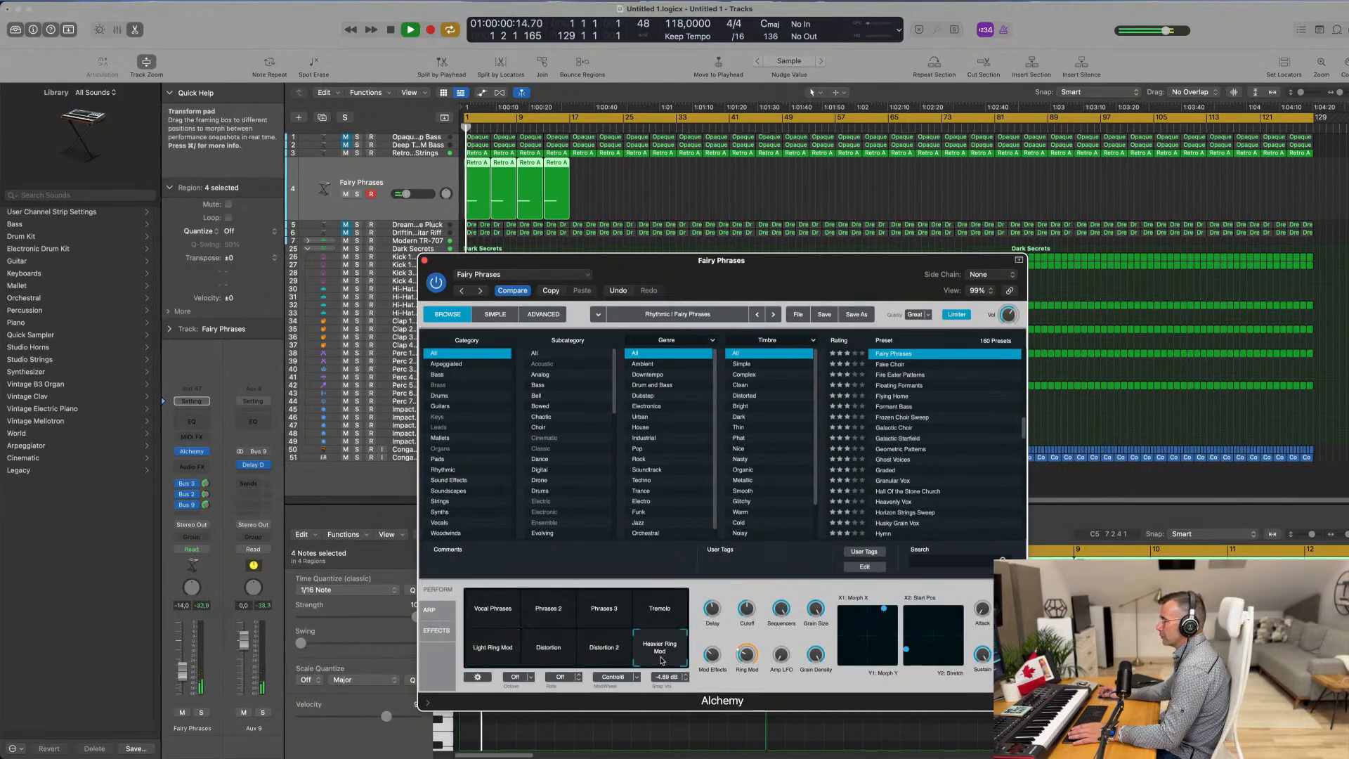
{"action": "left_click", "coordinate": [607, 656]}
{"action": "left_click", "coordinate": [548, 657]}
{"action": "left_click", "coordinate": [652, 614]}
{"action": "left_click", "coordinate": [512, 621]}
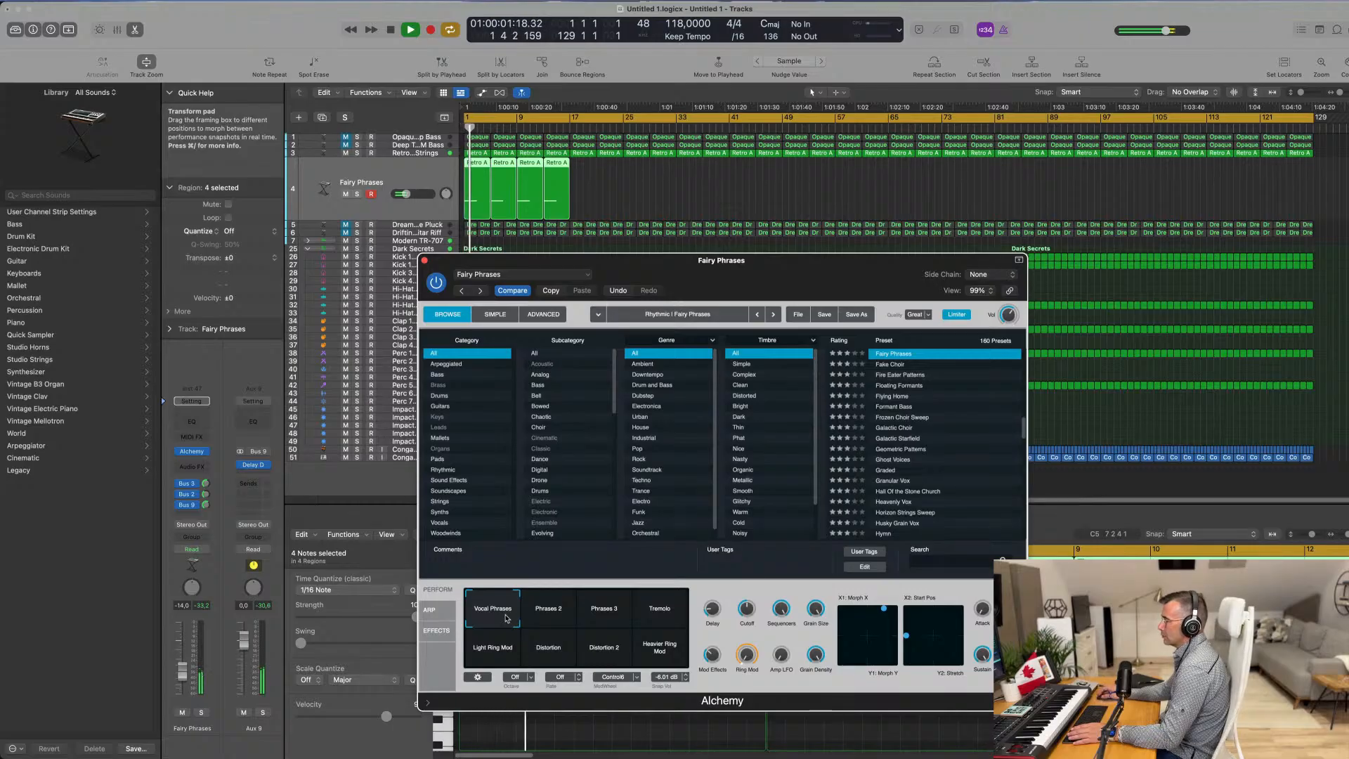
{"action": "left_click", "coordinate": [491, 651]}
{"action": "left_click_drag", "start_coordinate": [798, 260], "coordinate": [836, 223]}
{"action": "left_click", "coordinate": [463, 223]}
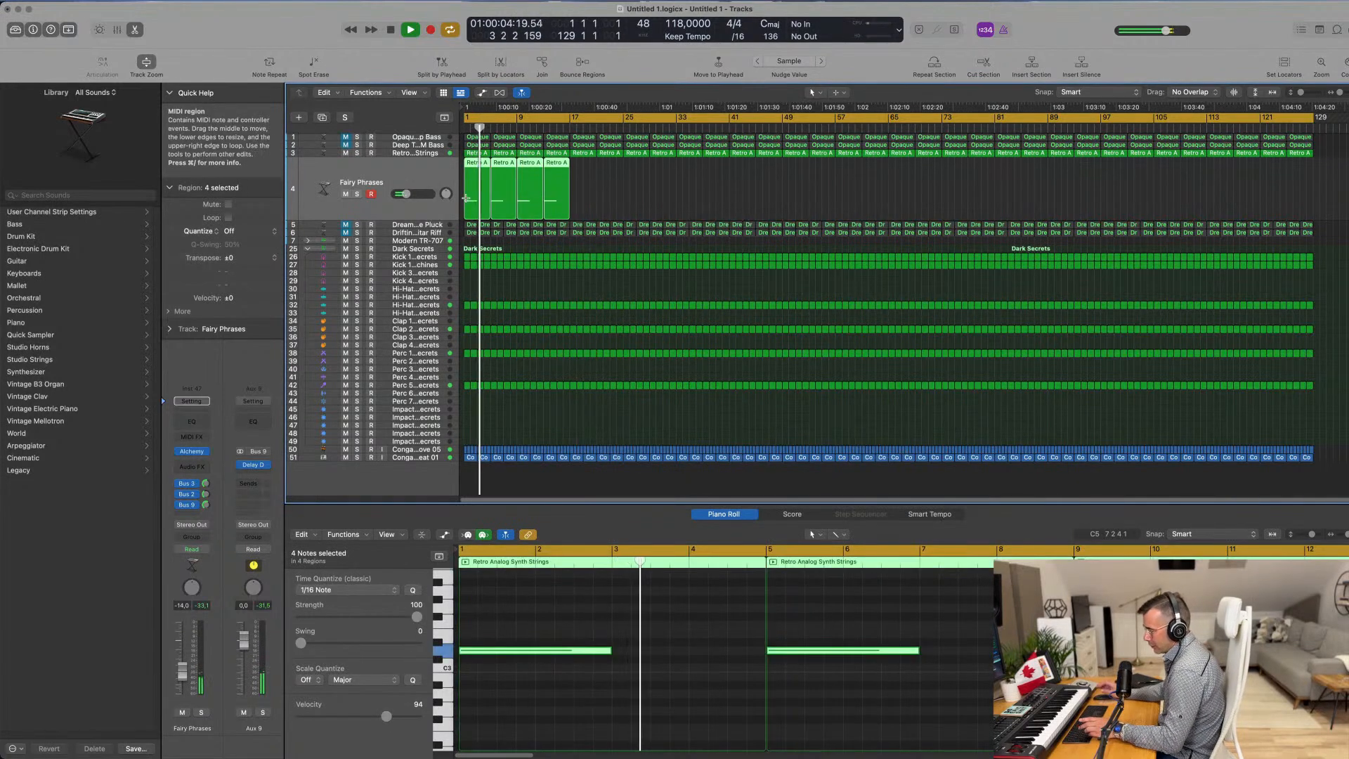
Step: Repeat the four selected Fairy Phrases regions until they fill the arrangement up to bar 129
{"action": "key", "text": "super+r"}
{"action": "key", "text": "super+r"}
{"action": "key", "text": "super+r"}
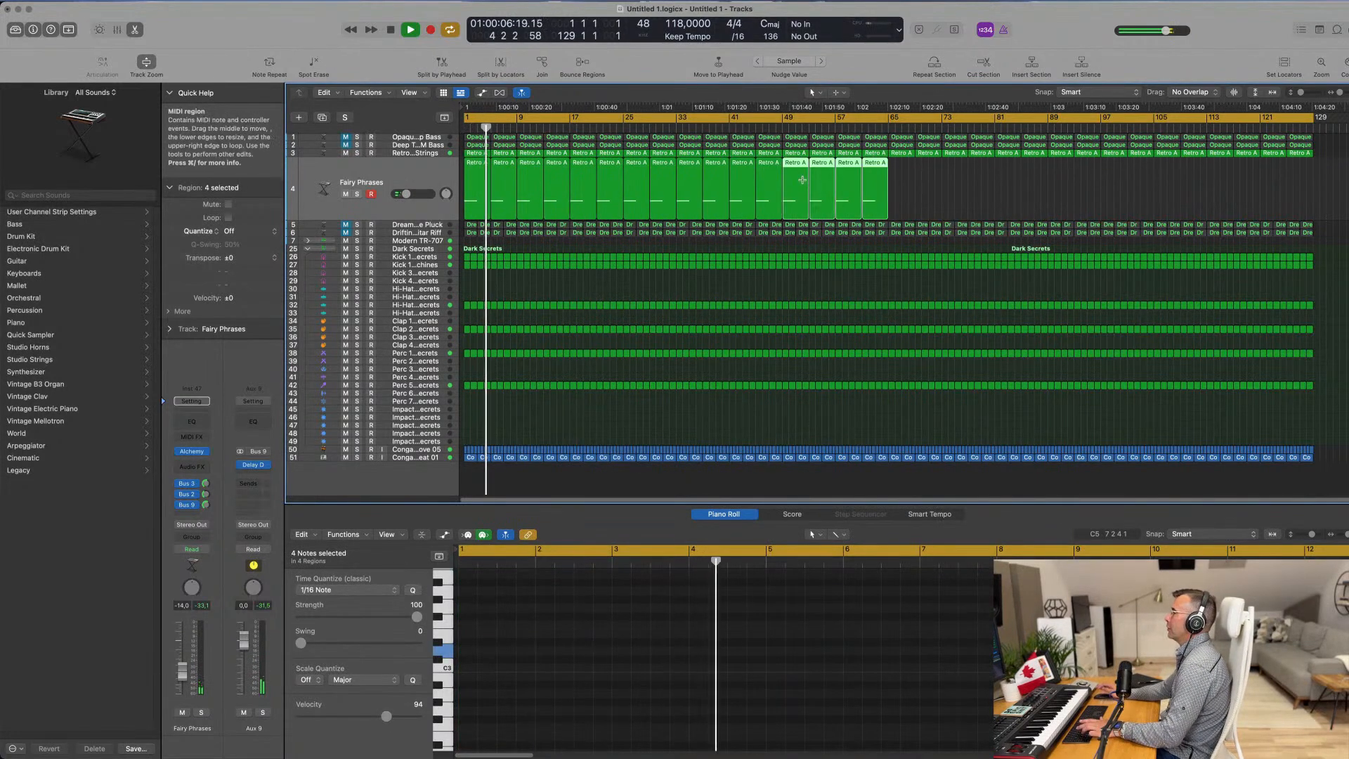
{"action": "key", "text": "super+r"}
{"action": "key", "text": "super+r"}
{"action": "key", "text": "super+r"}
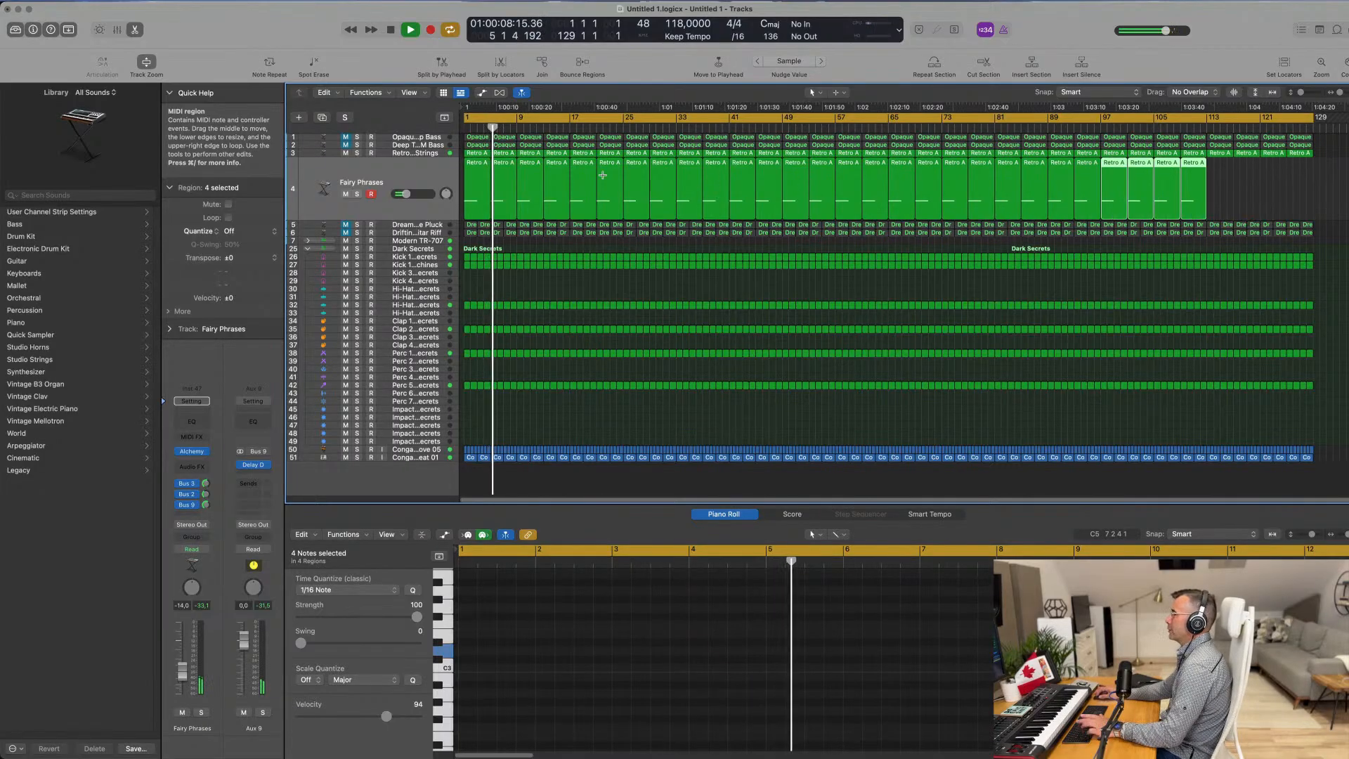
{"action": "key", "text": "super+r"}
{"action": "key", "text": "Return"}
Step: Duplicate the Fairy Phrases track without its regions and load Alchemy's Trumpet Fusion preset from the Brass category
{"action": "left_click", "coordinate": [365, 182]}
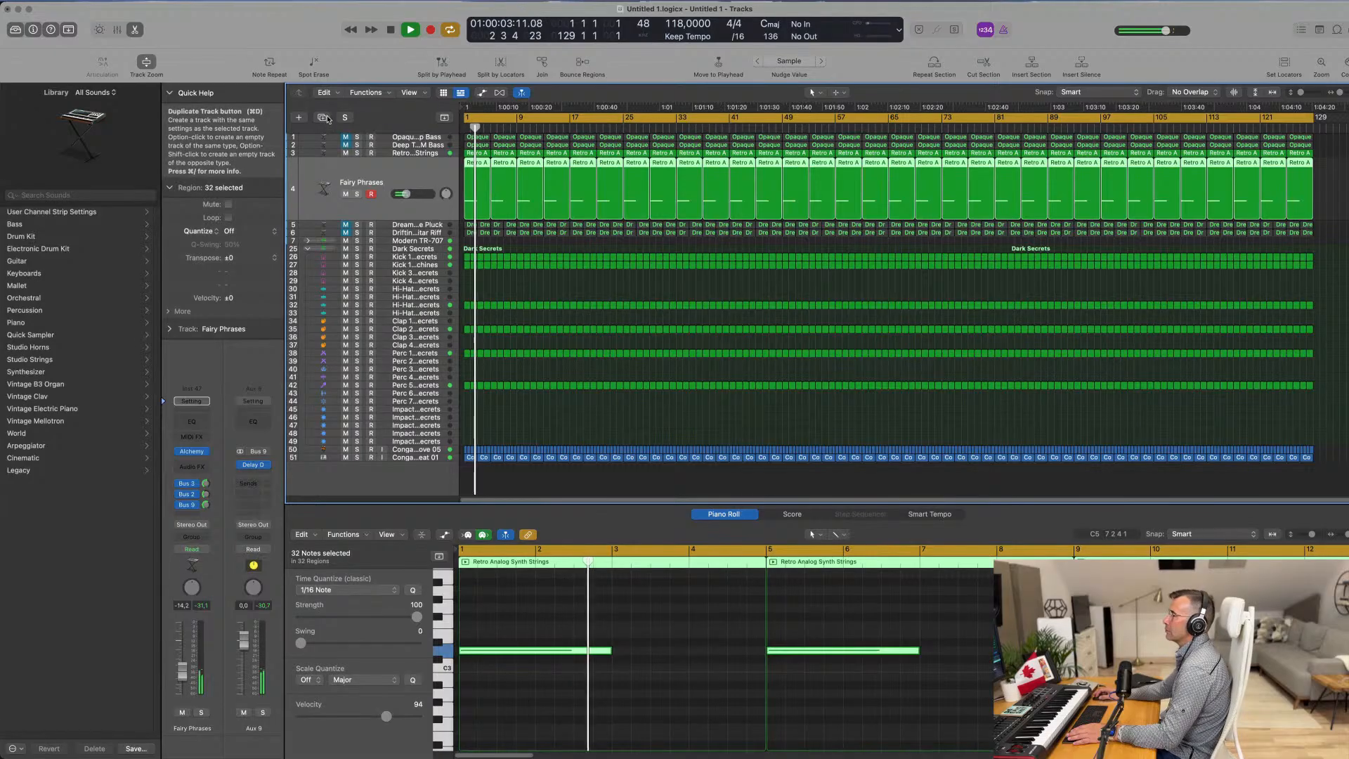
{"action": "key", "text": "super+d"}
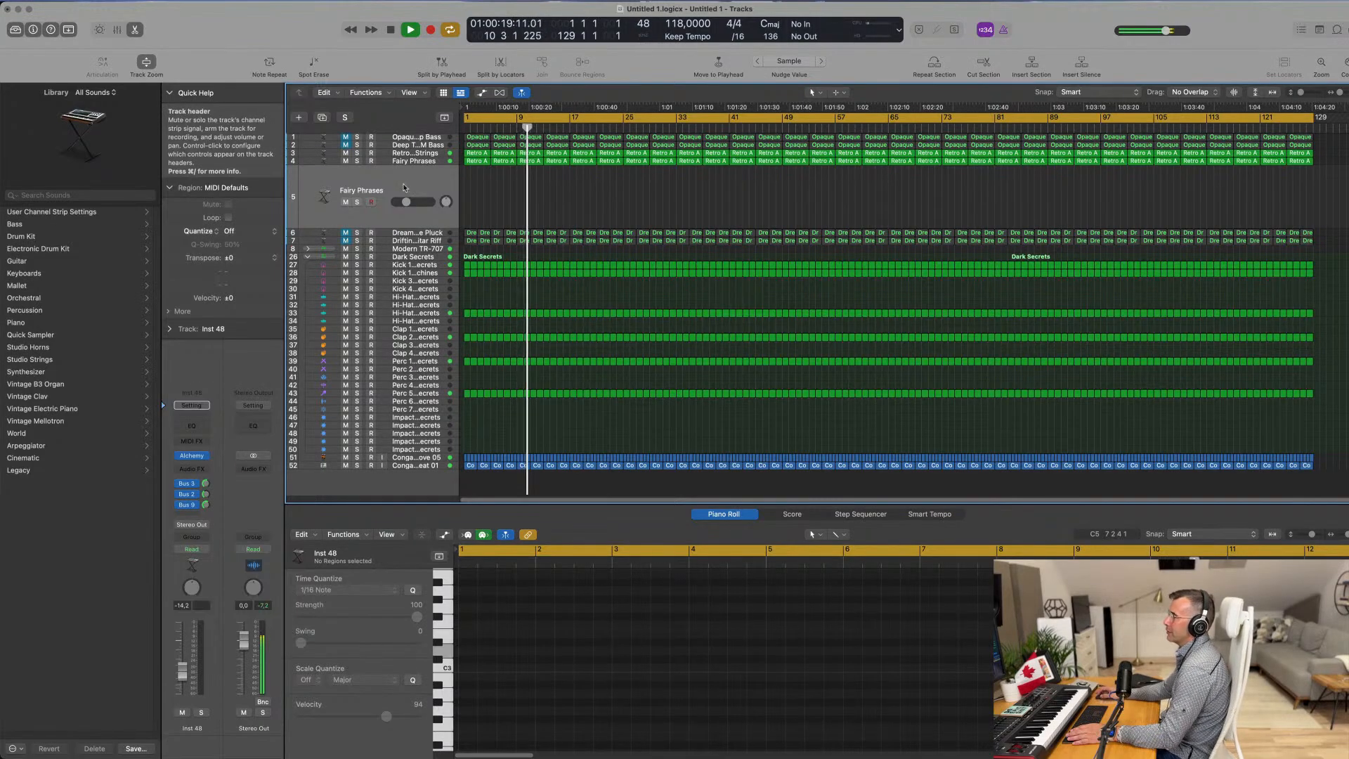
{"action": "left_click", "coordinate": [195, 457]}
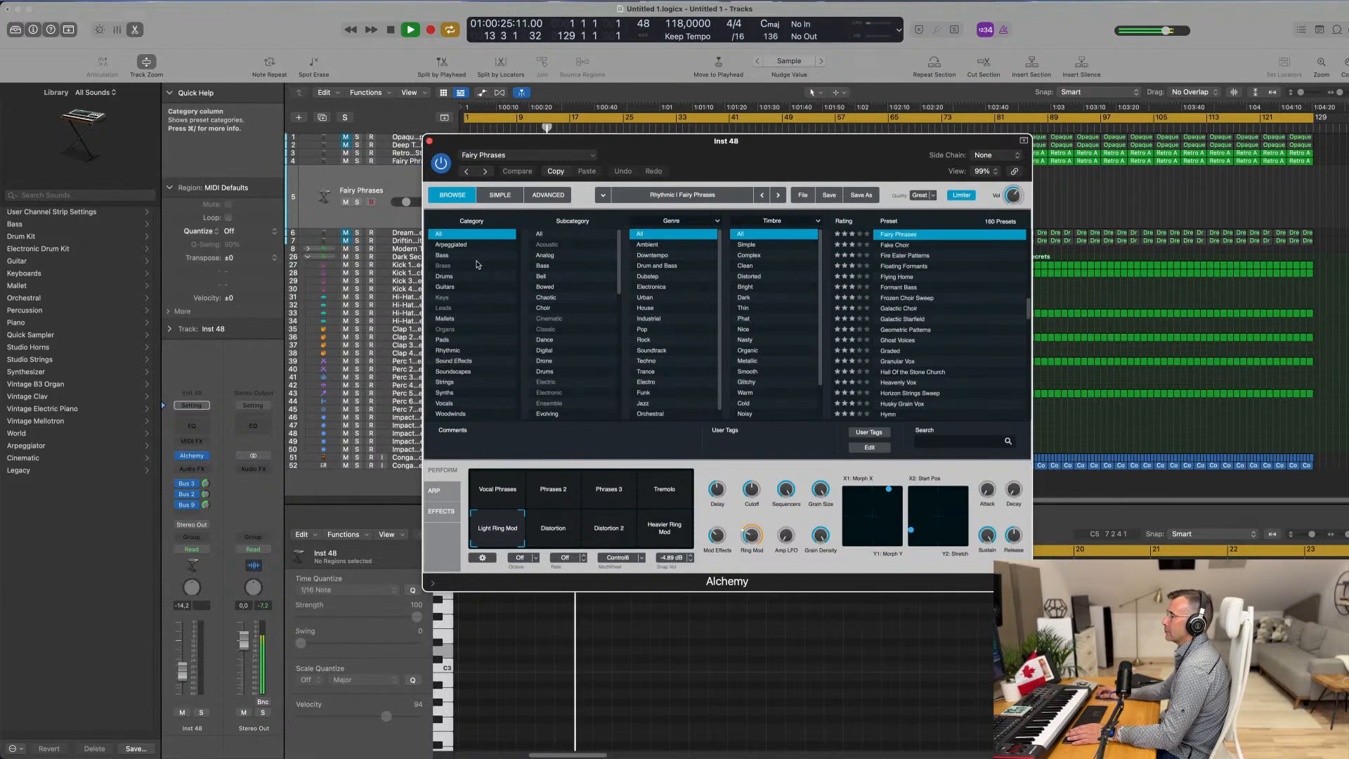
{"action": "left_click", "coordinate": [443, 265]}
{"action": "scroll", "coordinate": [908, 288], "scroll_direction": "down", "scroll_amount": 5}
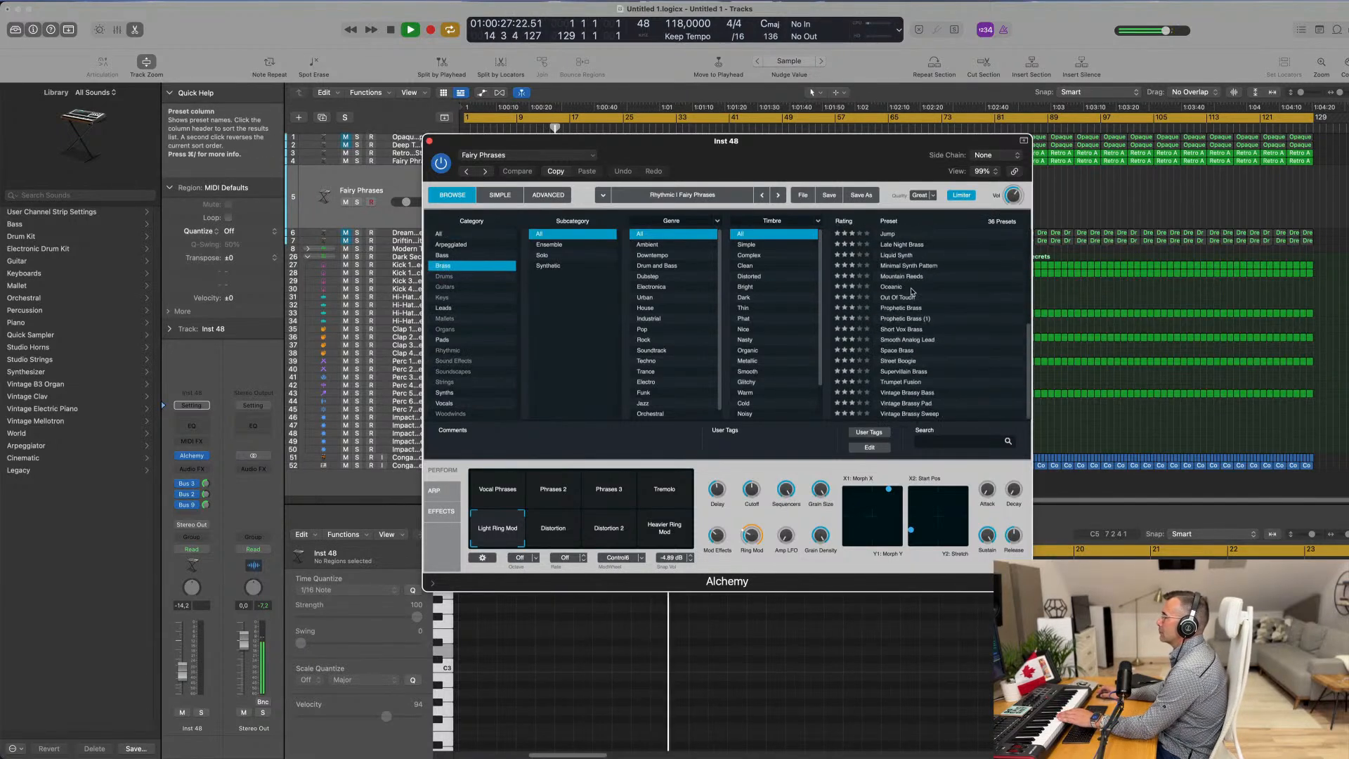
{"action": "left_click", "coordinate": [903, 382]}
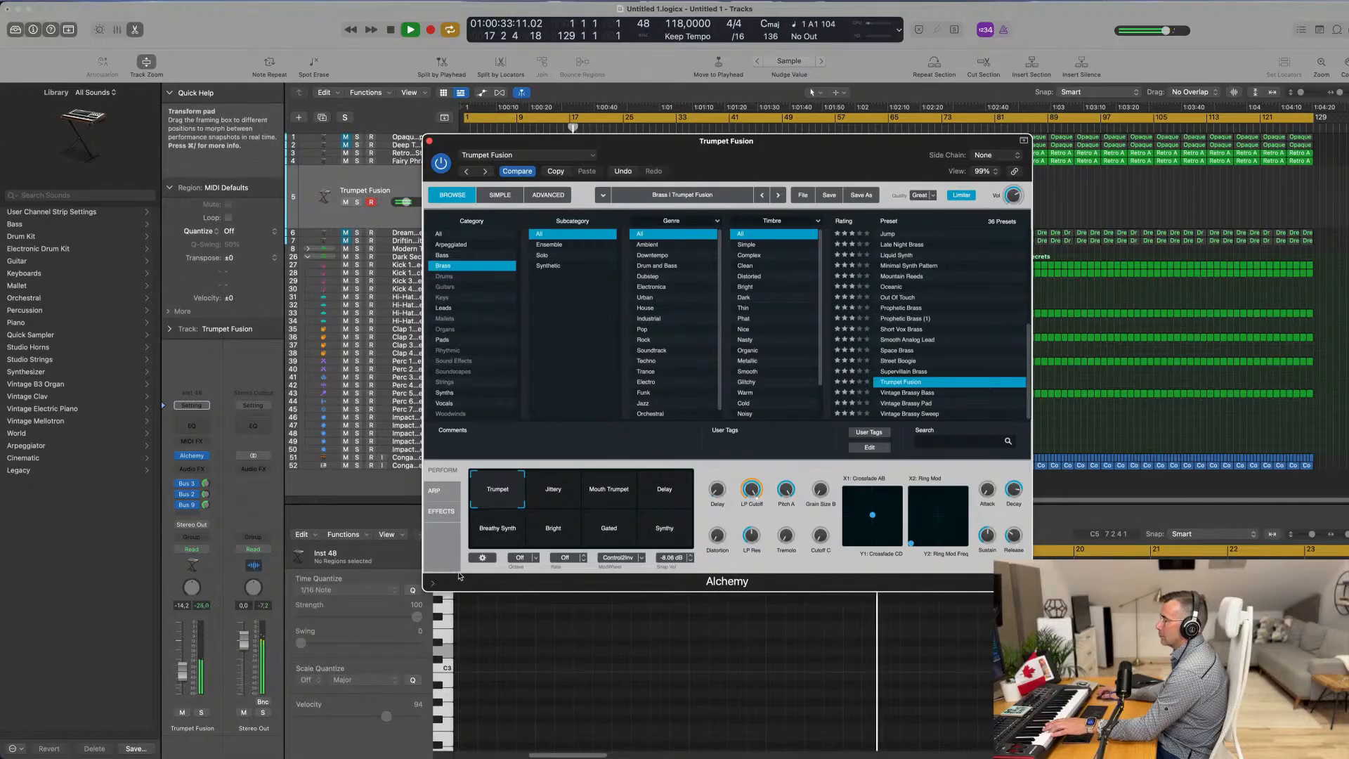
Step: Raise the Trumpet Fusion track's volume to -9.2 dB while auditioning its Jittery, Mouth Trumpet and Delay snapshots
{"action": "left_click_drag", "start_coordinate": [182, 668], "coordinate": [184, 664]}
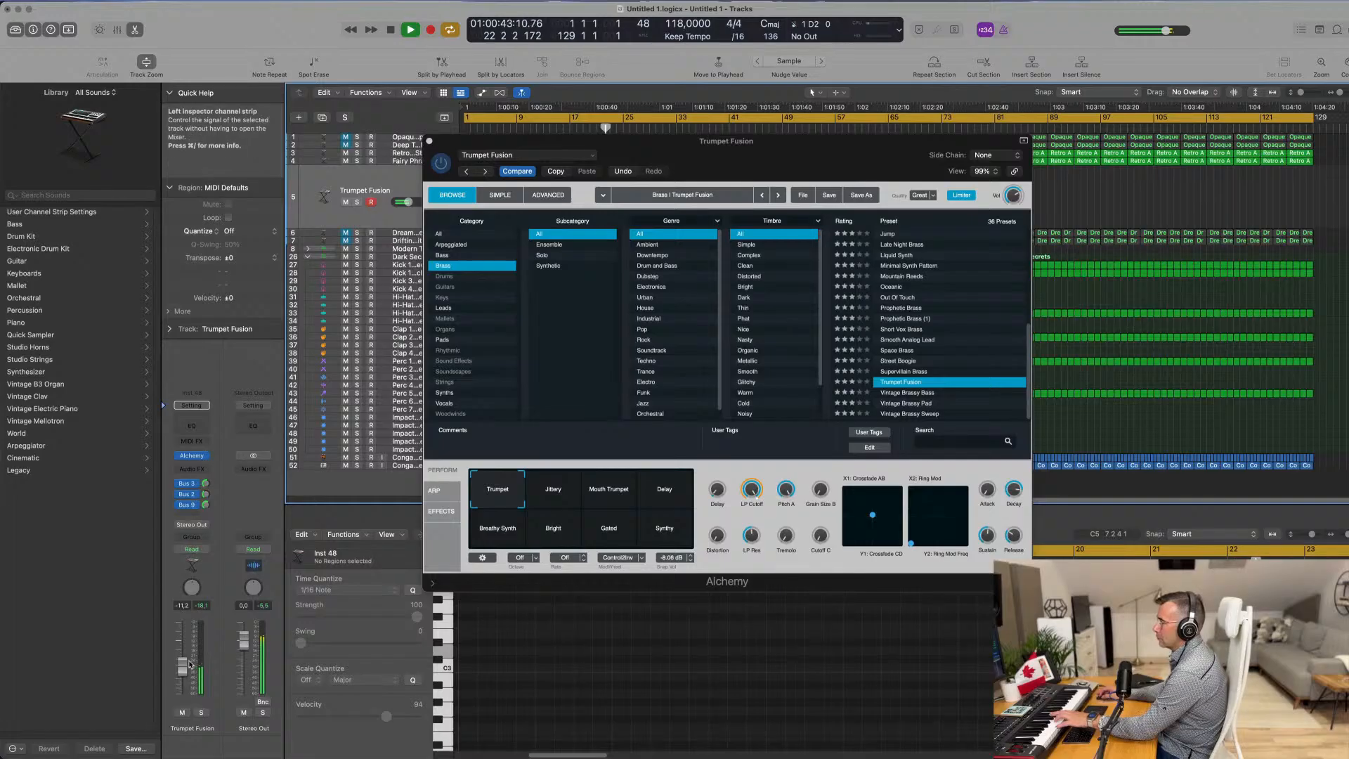
{"action": "left_click", "coordinate": [554, 490]}
{"action": "left_click", "coordinate": [589, 499]}
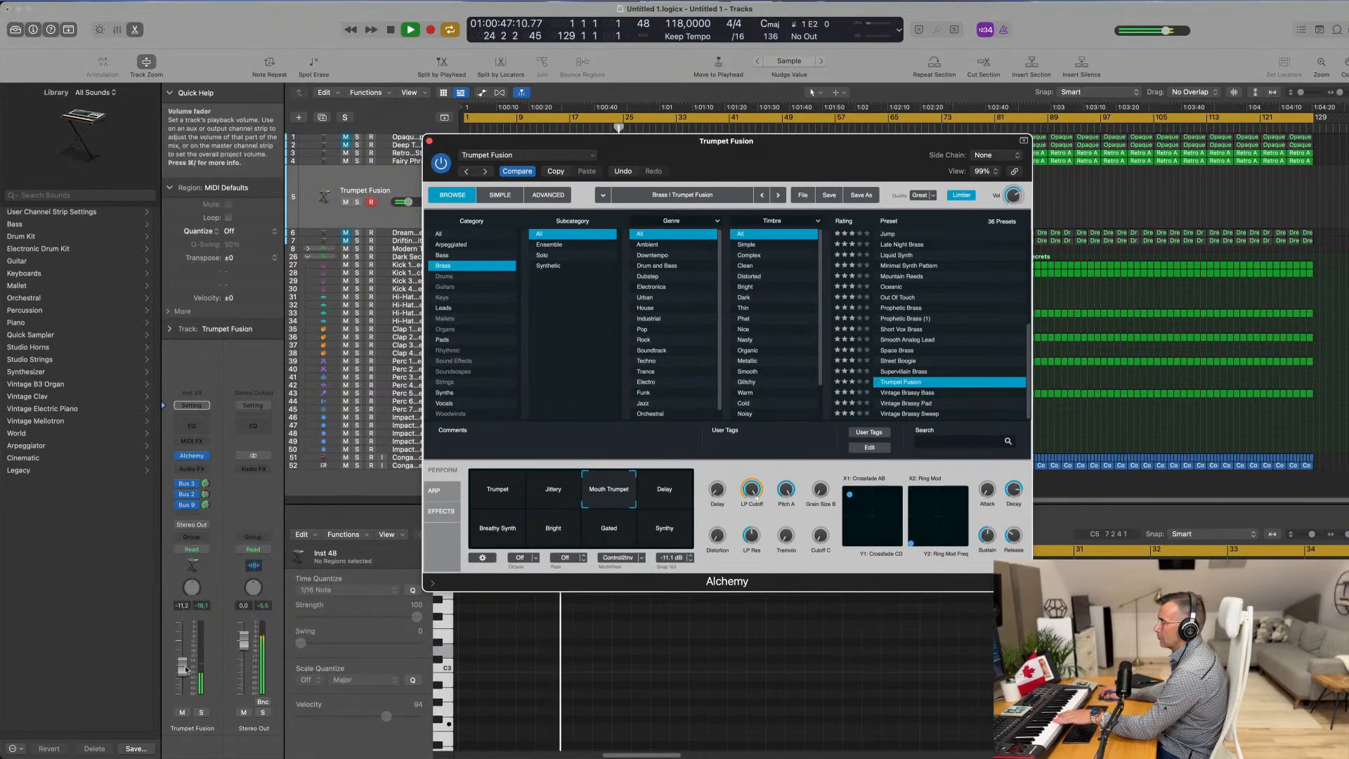
{"action": "left_click_drag", "start_coordinate": [185, 668], "coordinate": [186, 664]}
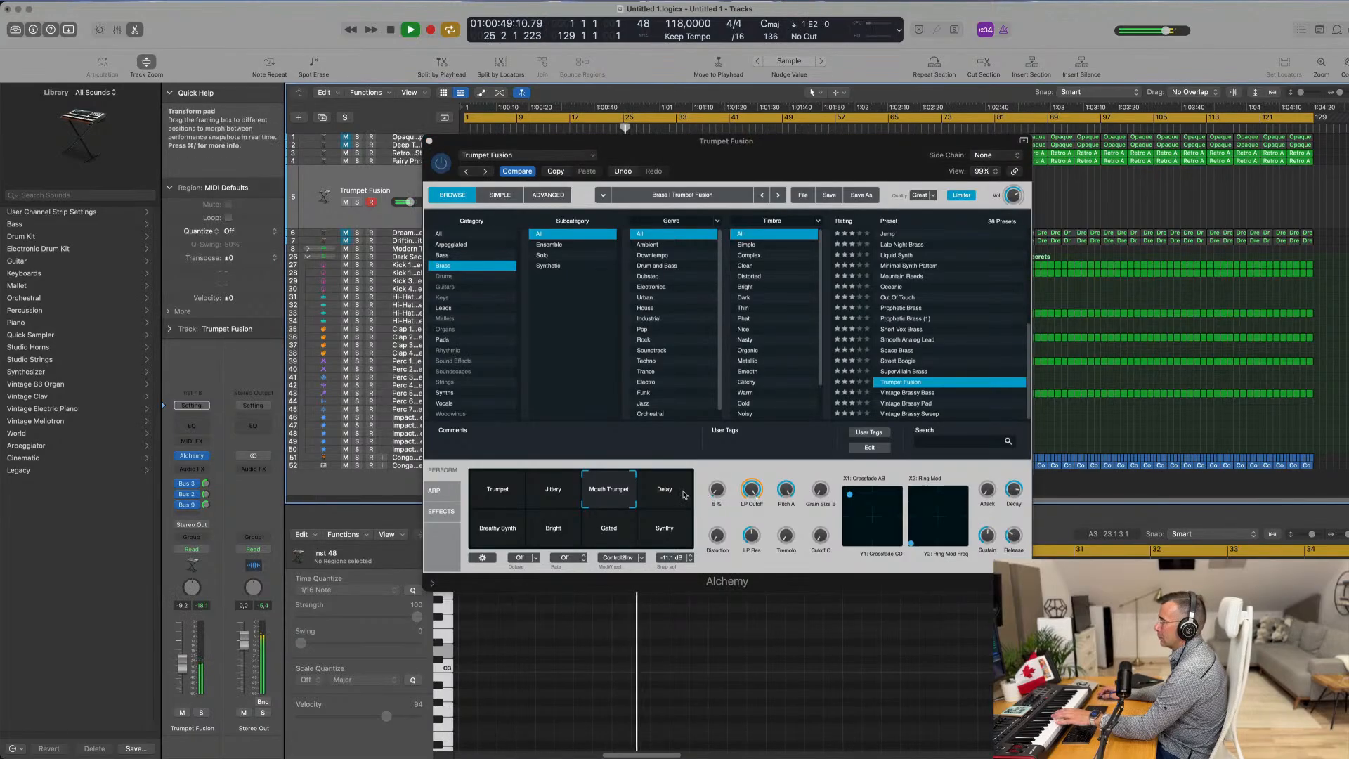
{"action": "left_click", "coordinate": [683, 495]}
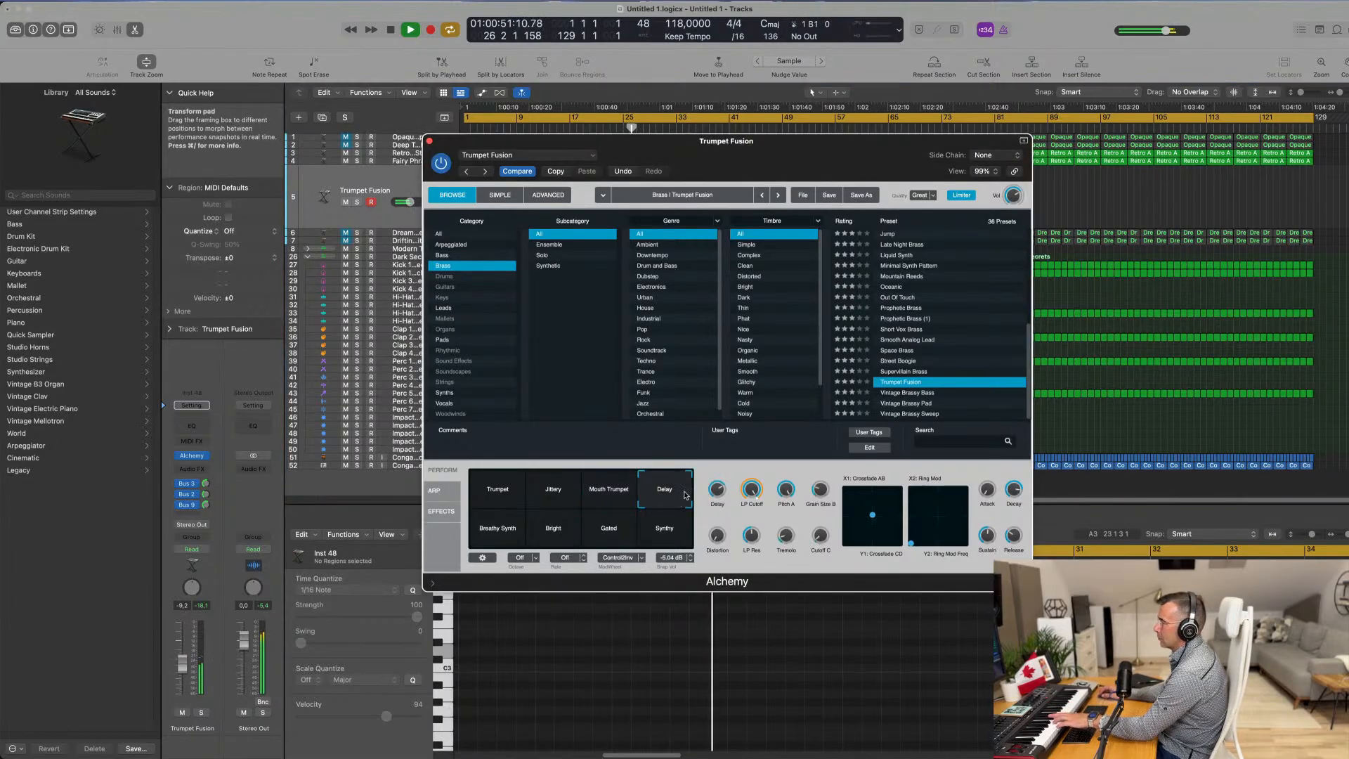
Step: Audition Trumpet Fusion's Breathy Synth and Bright snapshots and try the 80s Fantasy and Brass Response presets
{"action": "left_click", "coordinate": [497, 528]}
{"action": "left_click", "coordinate": [553, 528]}
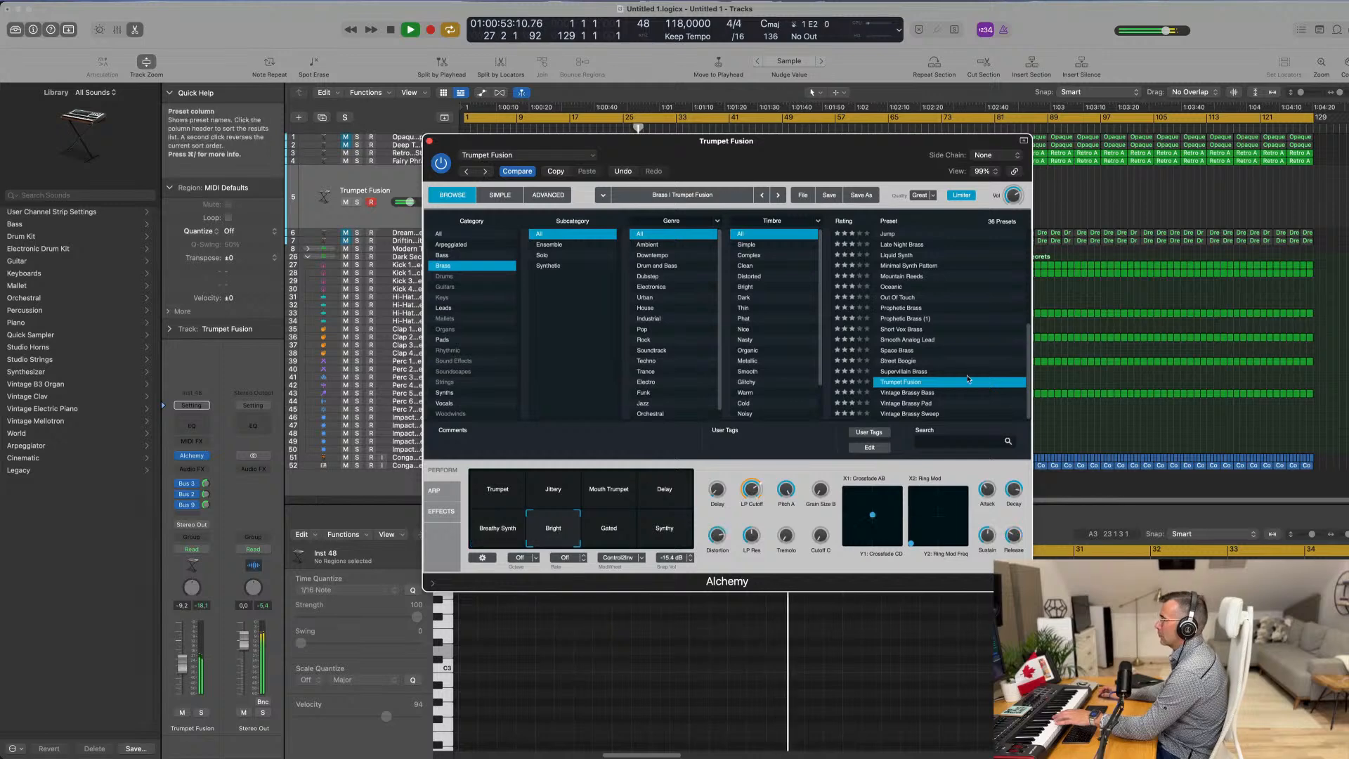
{"action": "scroll", "coordinate": [962, 352], "scroll_direction": "up", "scroll_amount": 6}
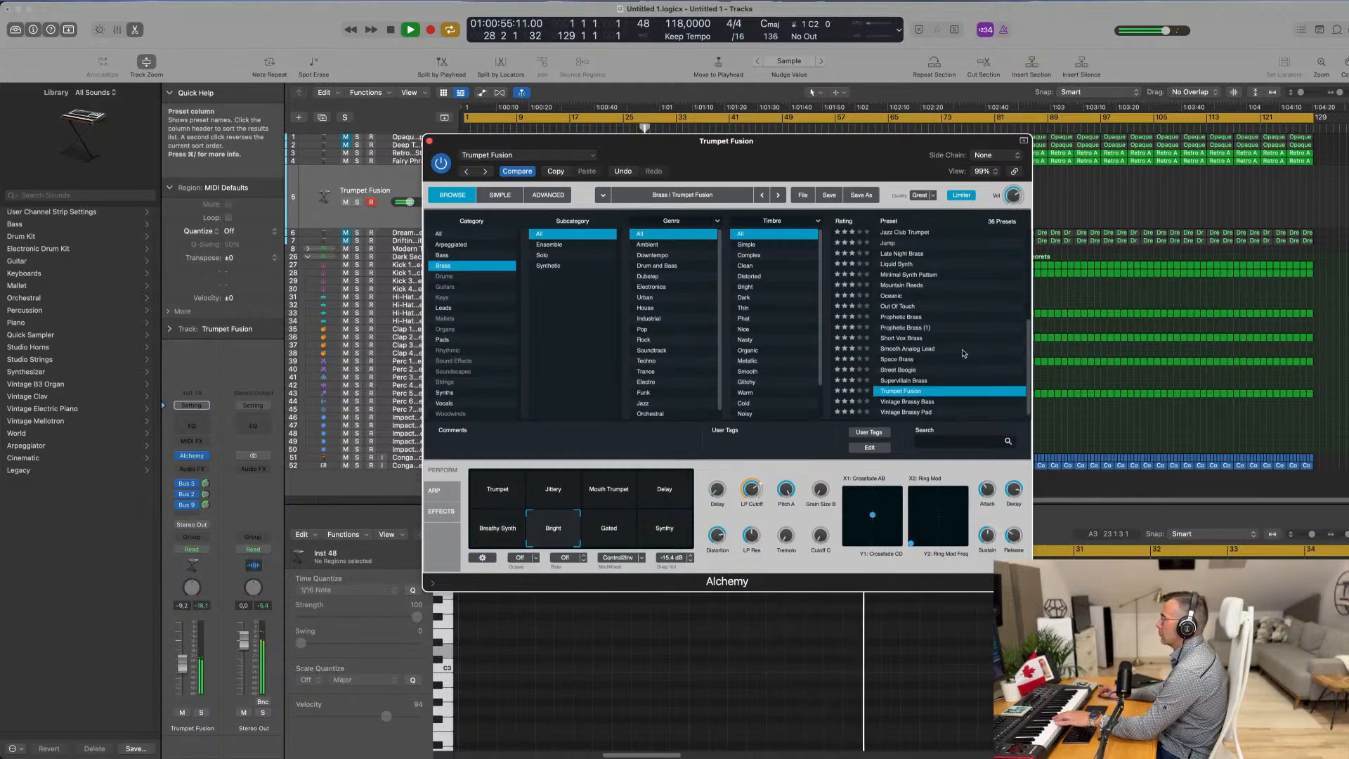
{"action": "left_click", "coordinate": [905, 235]}
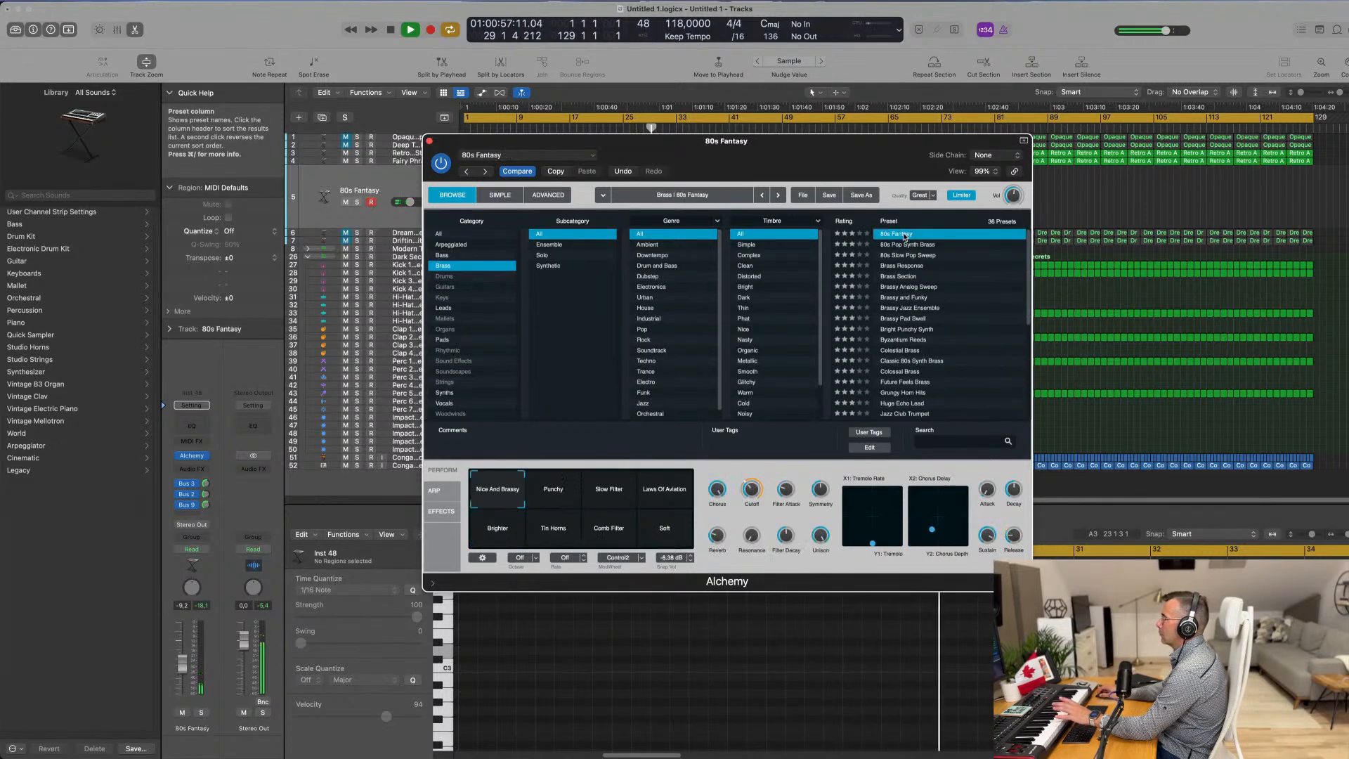
{"action": "left_click", "coordinate": [901, 268]}
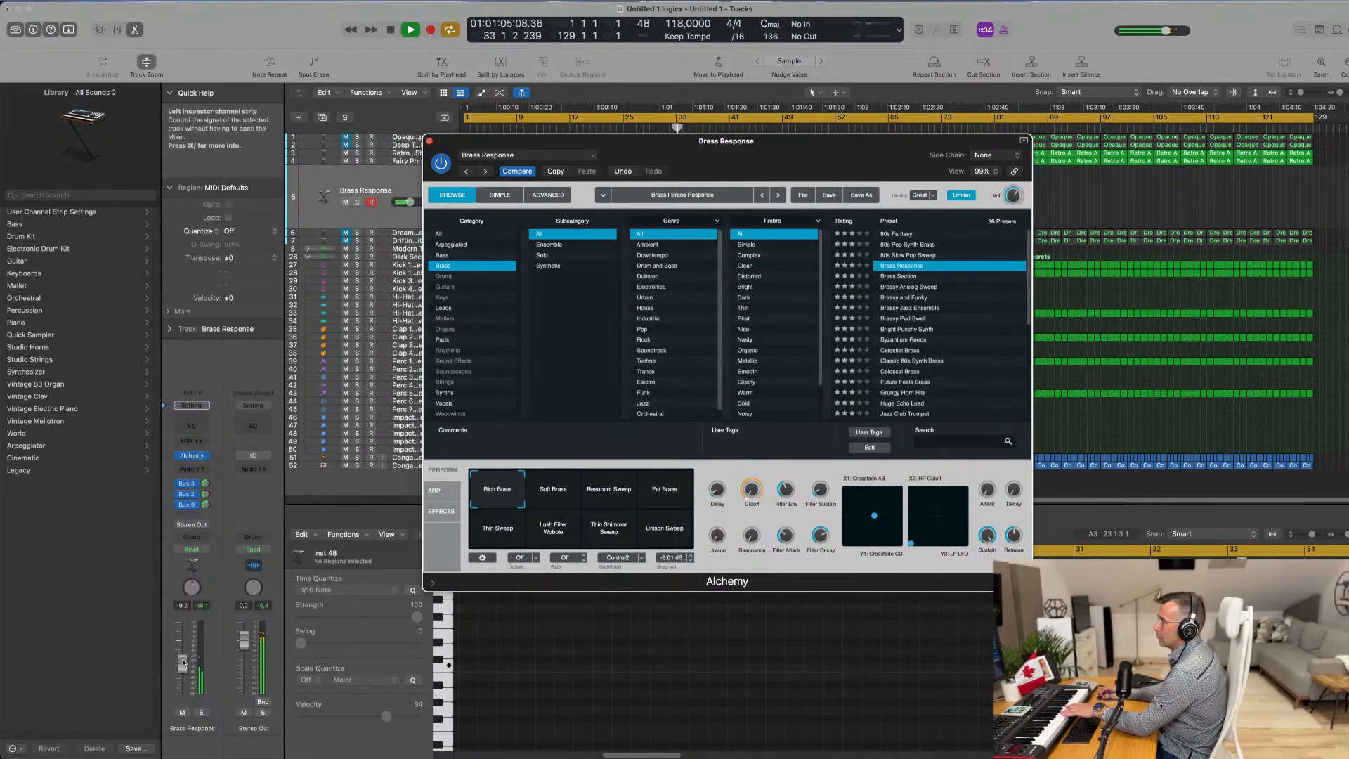
Step: Raise the Brass Response track's volume to -1.2 dB and adjust the levels of its delay sends
{"action": "left_click_drag", "start_coordinate": [183, 662], "coordinate": [183, 648]}
{"action": "left_click_drag", "start_coordinate": [206, 505], "coordinate": [249, 524]}
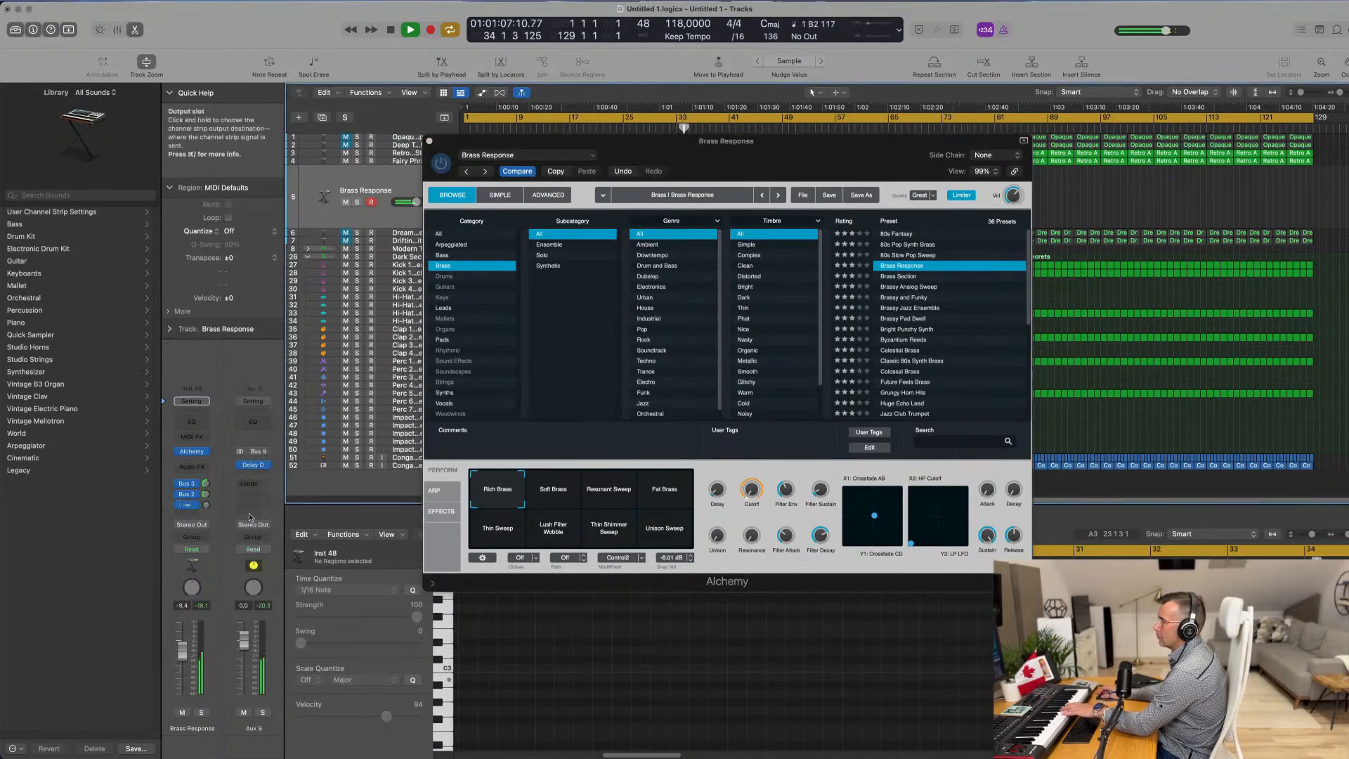
{"action": "left_click_drag", "start_coordinate": [205, 483], "coordinate": [218, 524]}
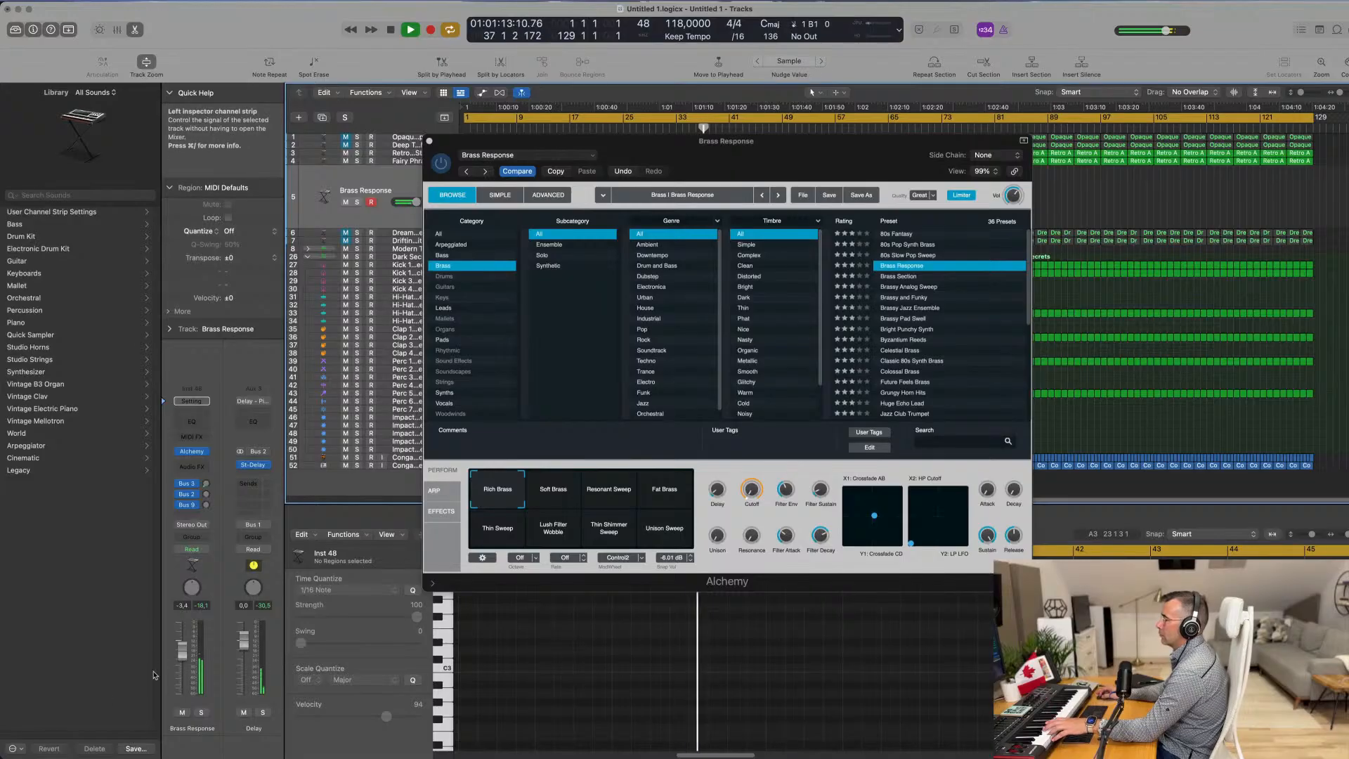
Step: Audition Brass Response's Soft Brass, Resonant Sweep and Fat Brass snapshots and try different filter knob settings
{"action": "left_click", "coordinate": [565, 499]}
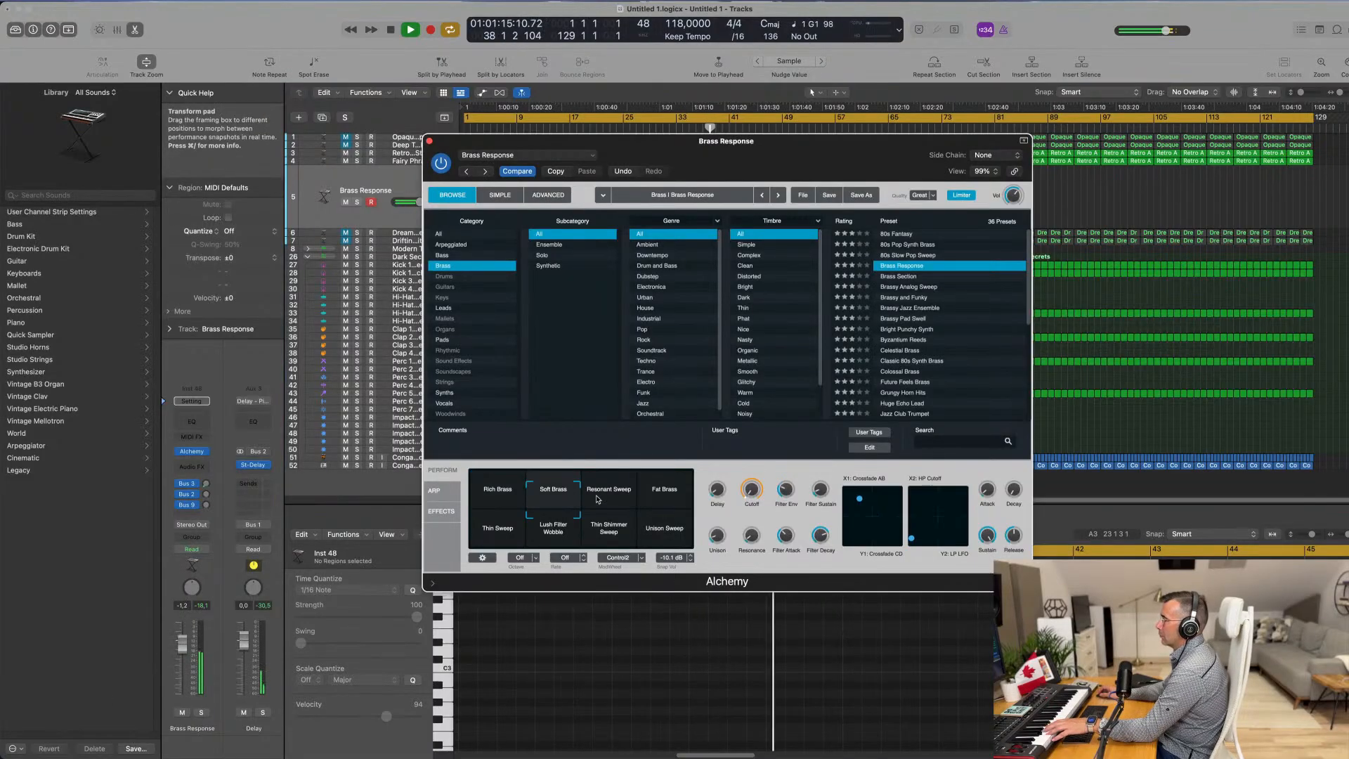
{"action": "left_click", "coordinate": [631, 489]}
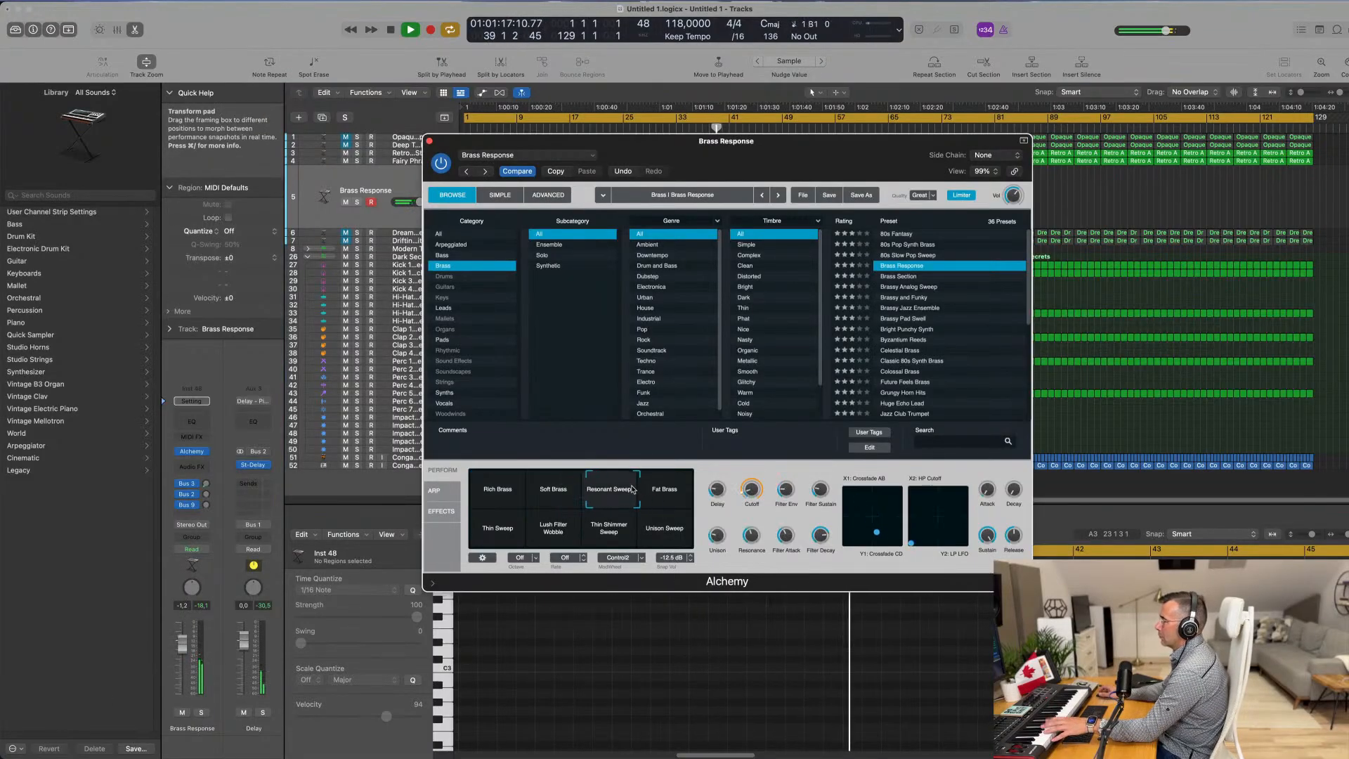
{"action": "left_click", "coordinate": [664, 490]}
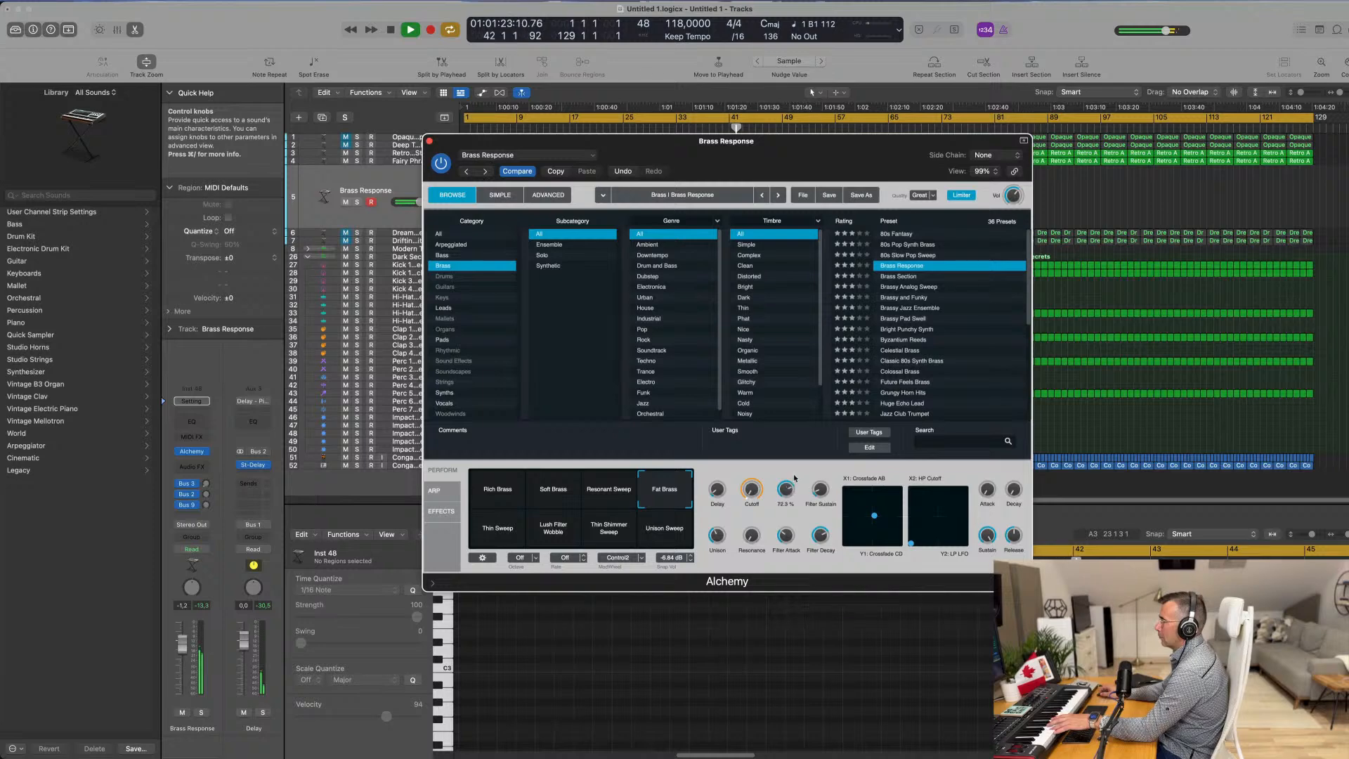
{"action": "left_click_drag", "start_coordinate": [790, 532], "coordinate": [785, 493]}
Step: Try the Brass Section, Brassy Analog Sweep, Brassy and Funky, and Brassy Jazz Ensemble presets, including Analog Sweep's Phase Sweep snapshot
{"action": "left_click", "coordinate": [900, 276]}
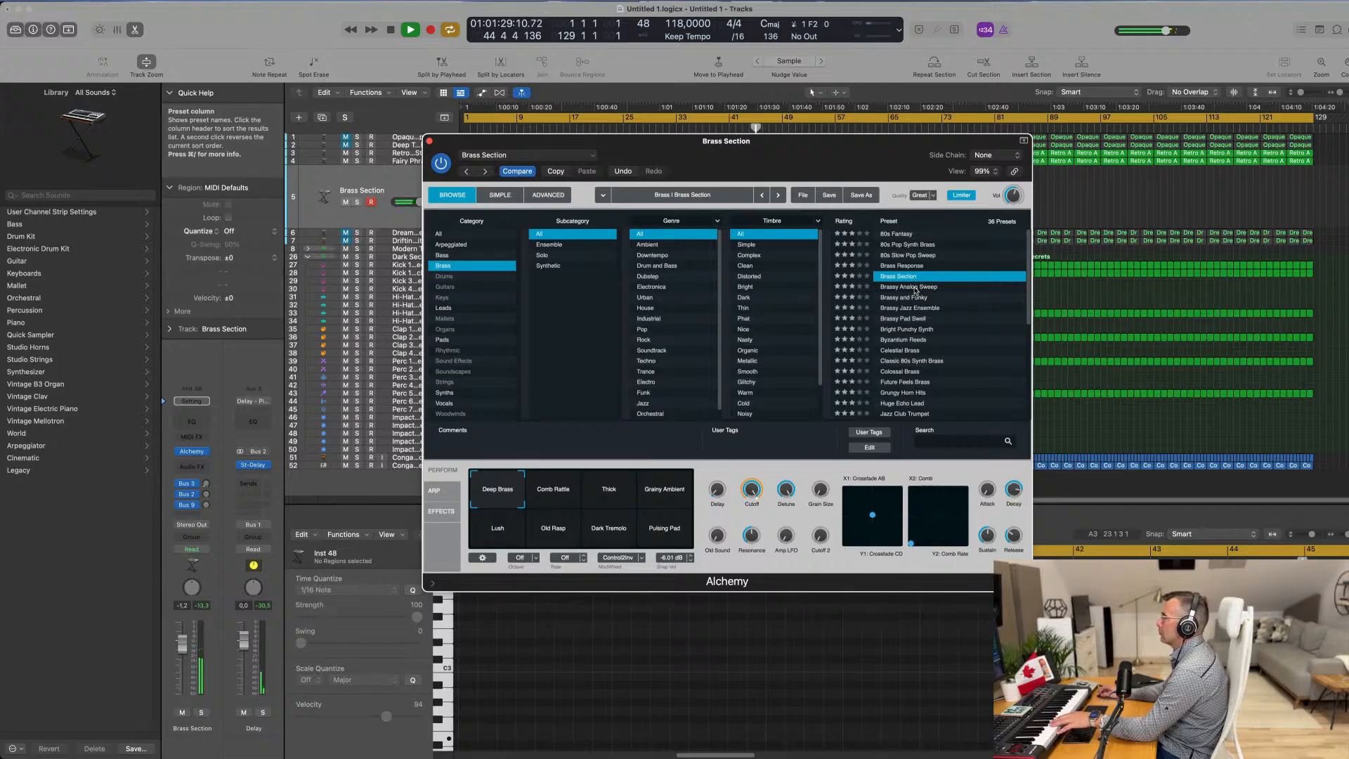
{"action": "left_click", "coordinate": [913, 287]}
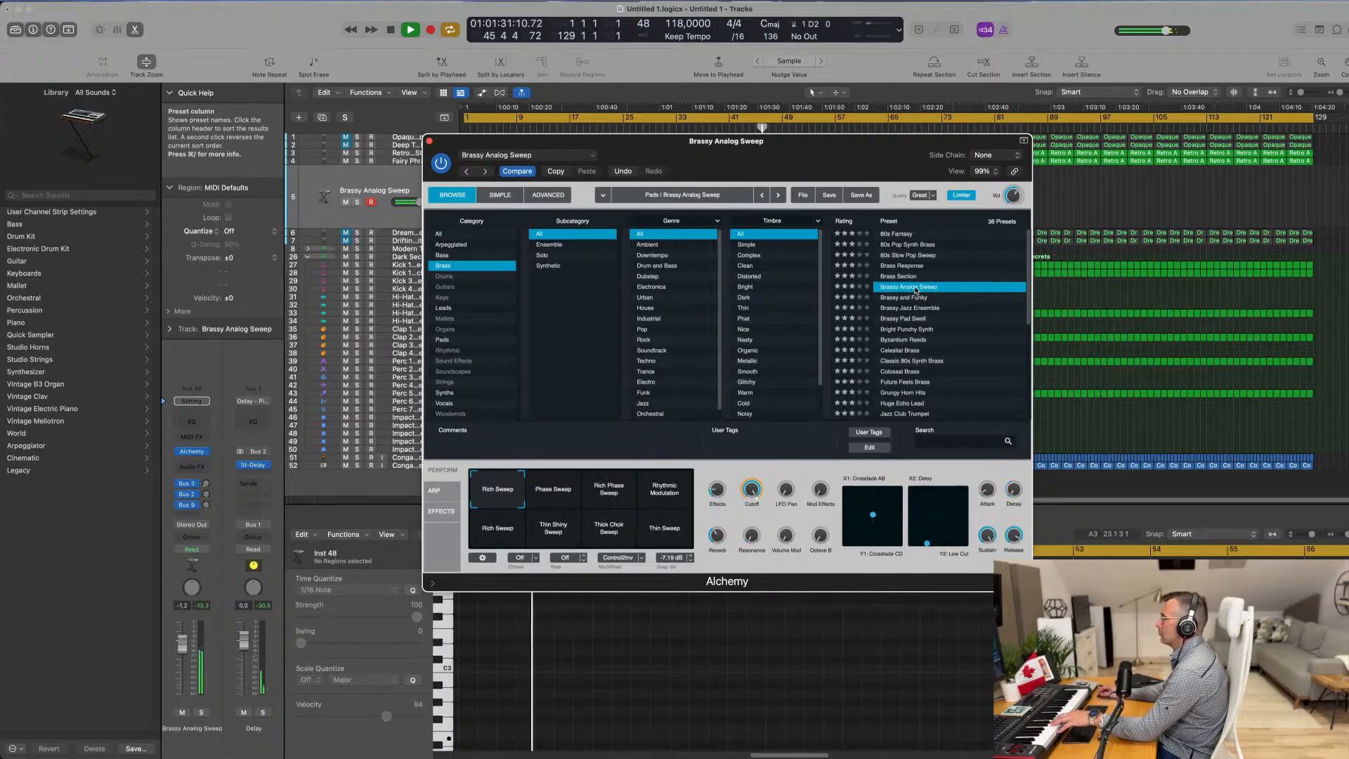
{"action": "left_click", "coordinate": [553, 489]}
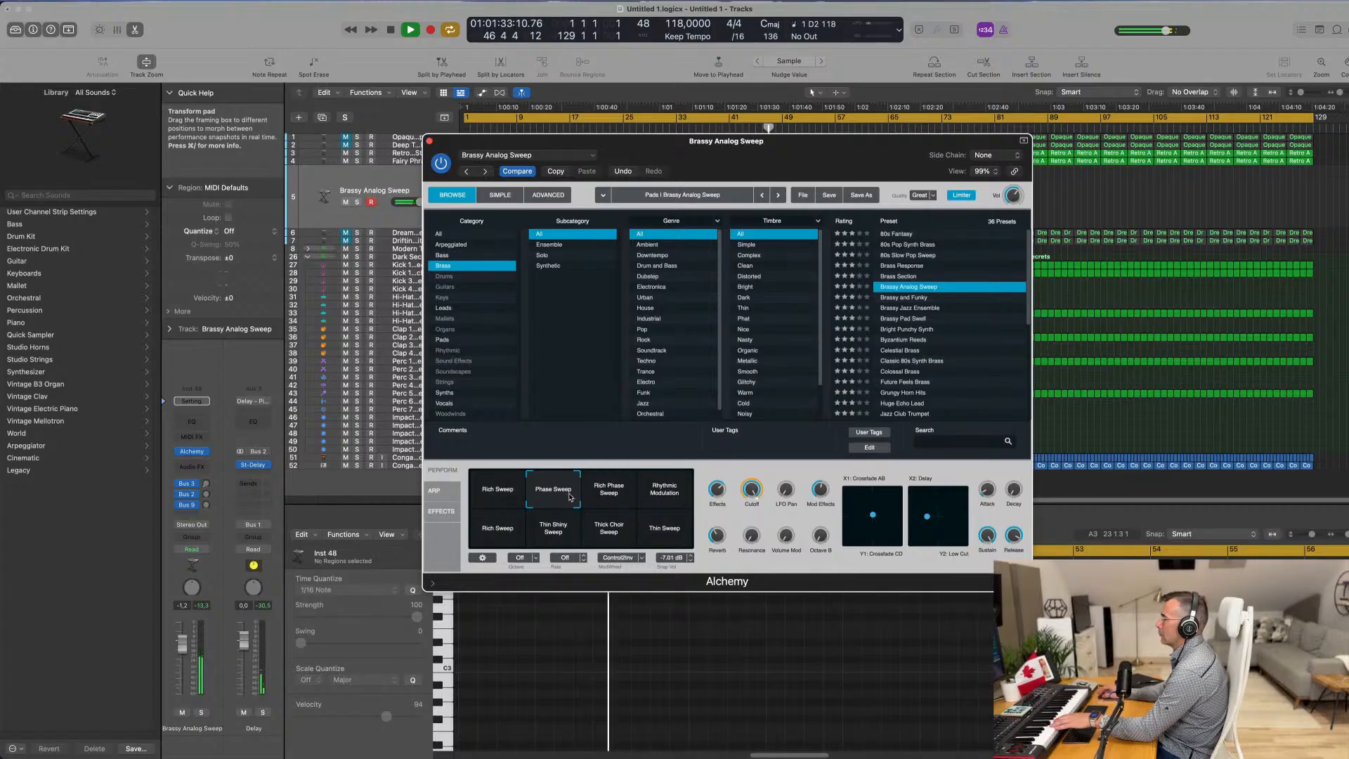
{"action": "left_click", "coordinate": [923, 298]}
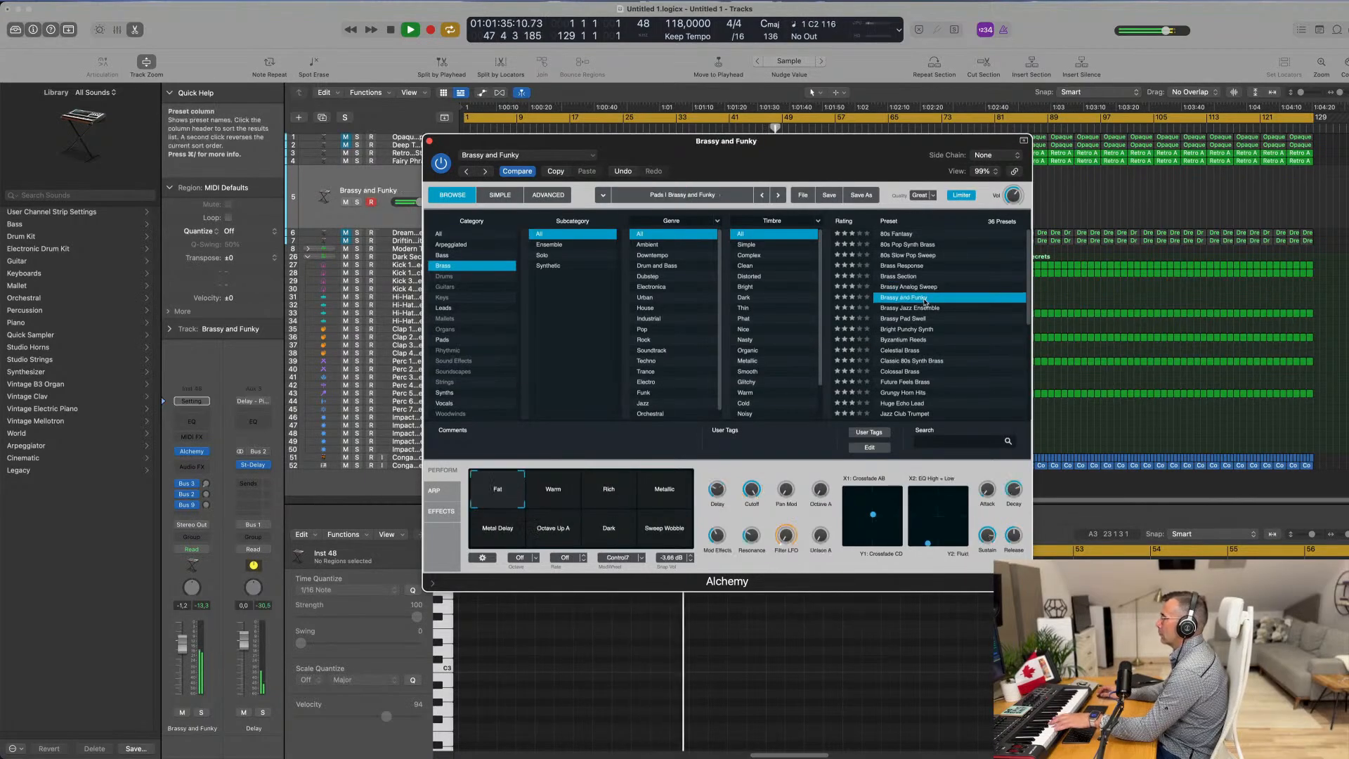
{"action": "left_click", "coordinate": [921, 309]}
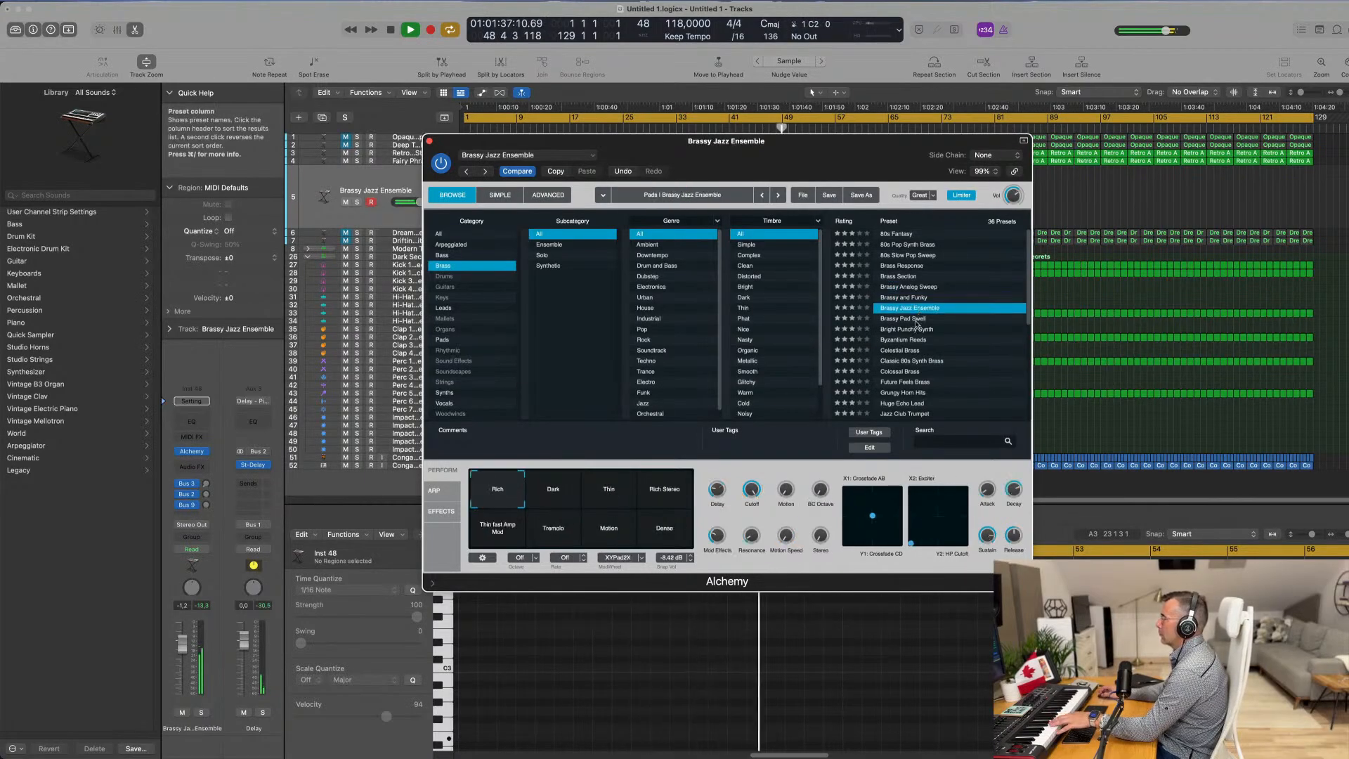
Step: Load the Brassy Pad Swell preset, compare all its performance snapshots and select Rich Brass
{"action": "left_click", "coordinate": [917, 320]}
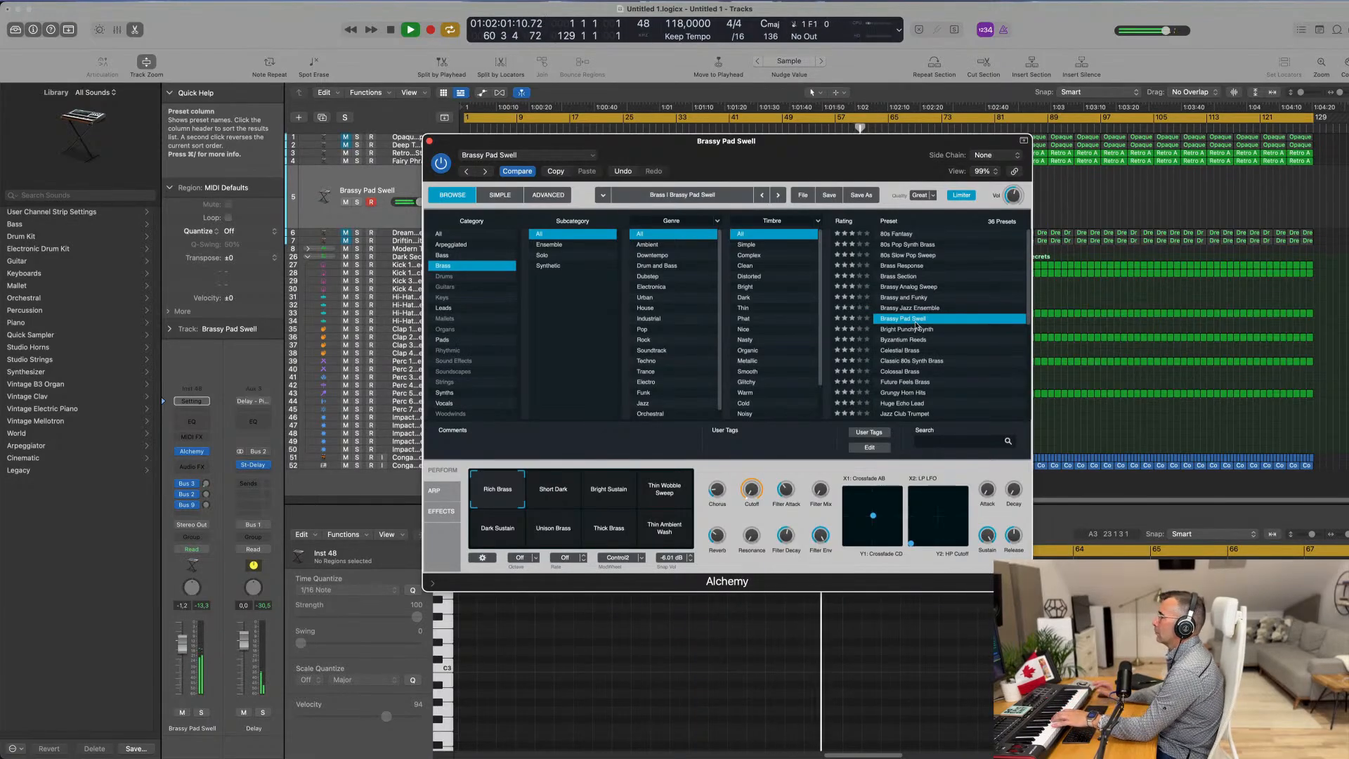
{"action": "left_click", "coordinate": [553, 492]}
{"action": "left_click", "coordinate": [609, 492]}
{"action": "left_click", "coordinate": [659, 498]}
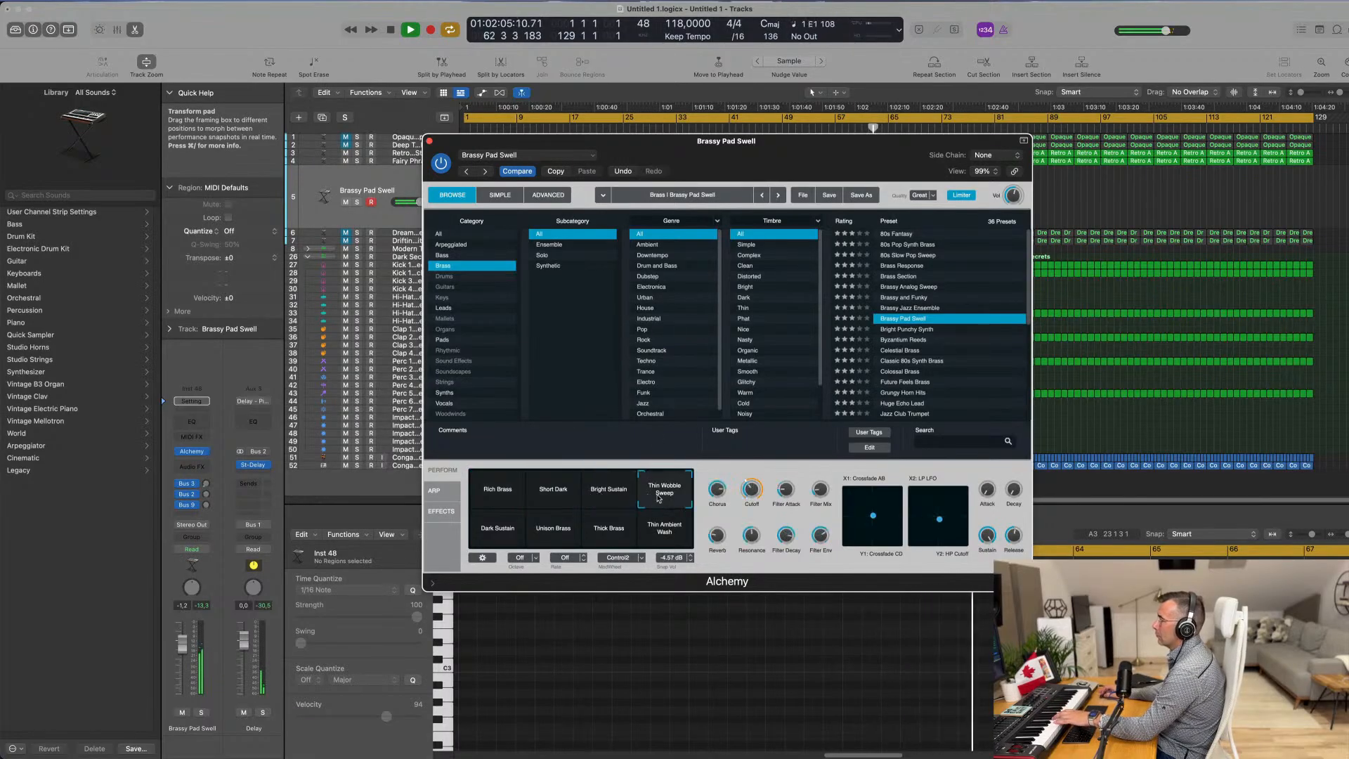
{"action": "left_click", "coordinate": [504, 530]}
{"action": "left_click", "coordinate": [551, 534]}
{"action": "left_click", "coordinate": [603, 534]}
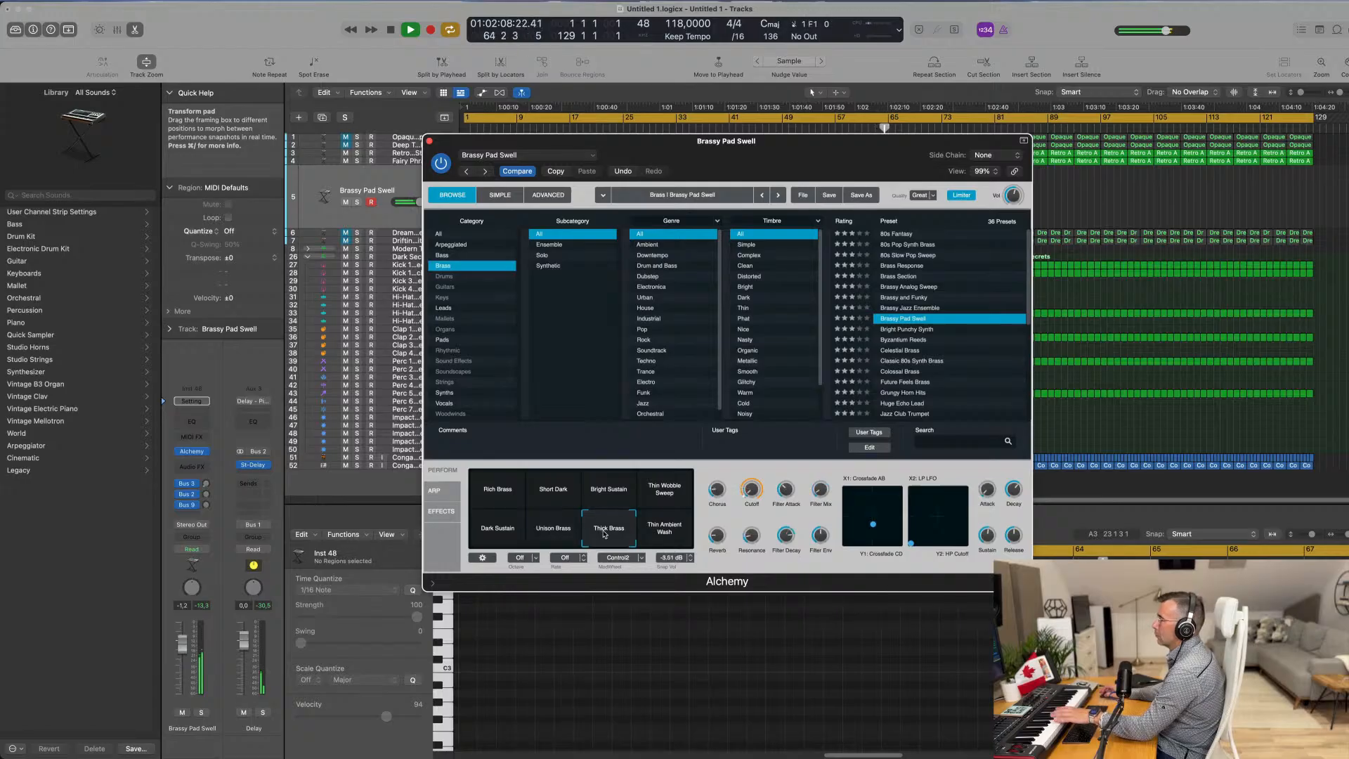
{"action": "left_click", "coordinate": [665, 535]}
{"action": "left_click", "coordinate": [496, 496]}
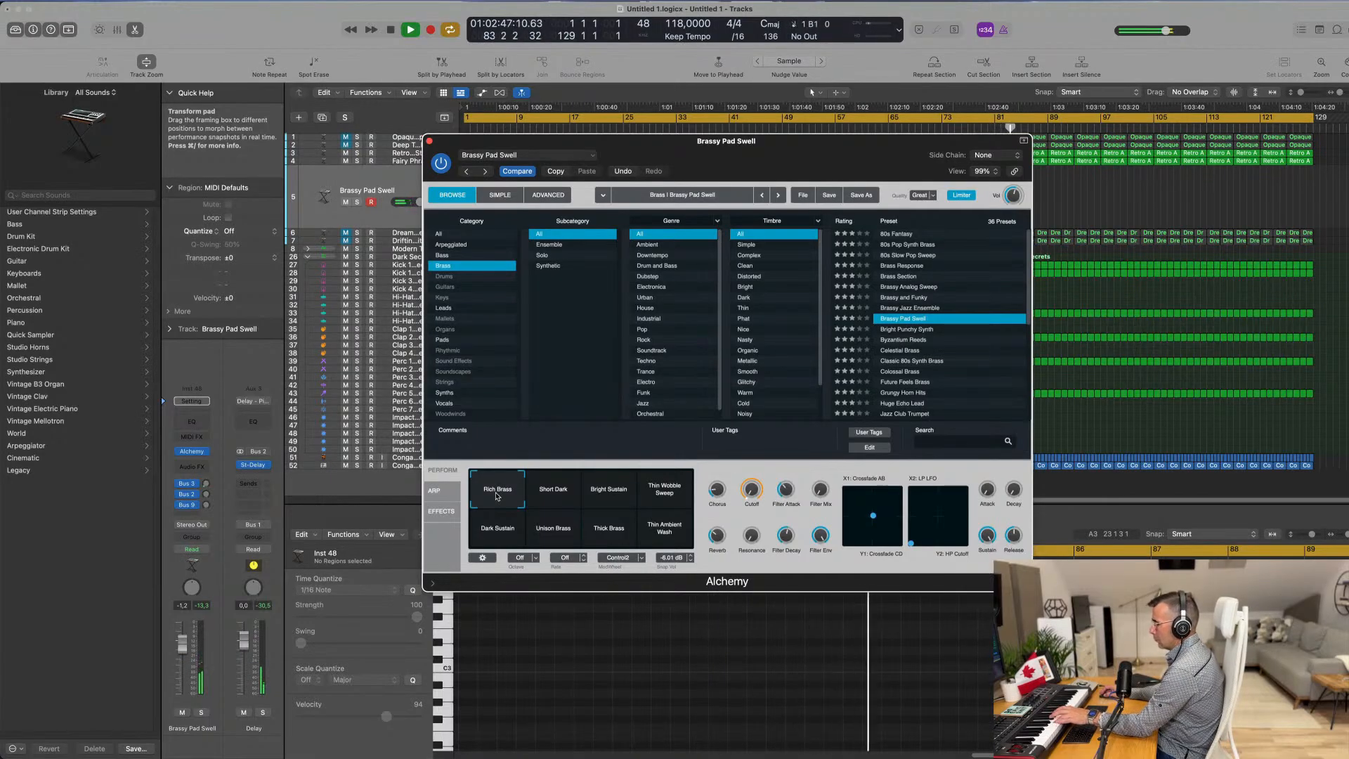
Step: Record a four-bar part on the Brassy Pad Swell track from bar 89 and move its region to bar 1
{"action": "key", "text": "r"}
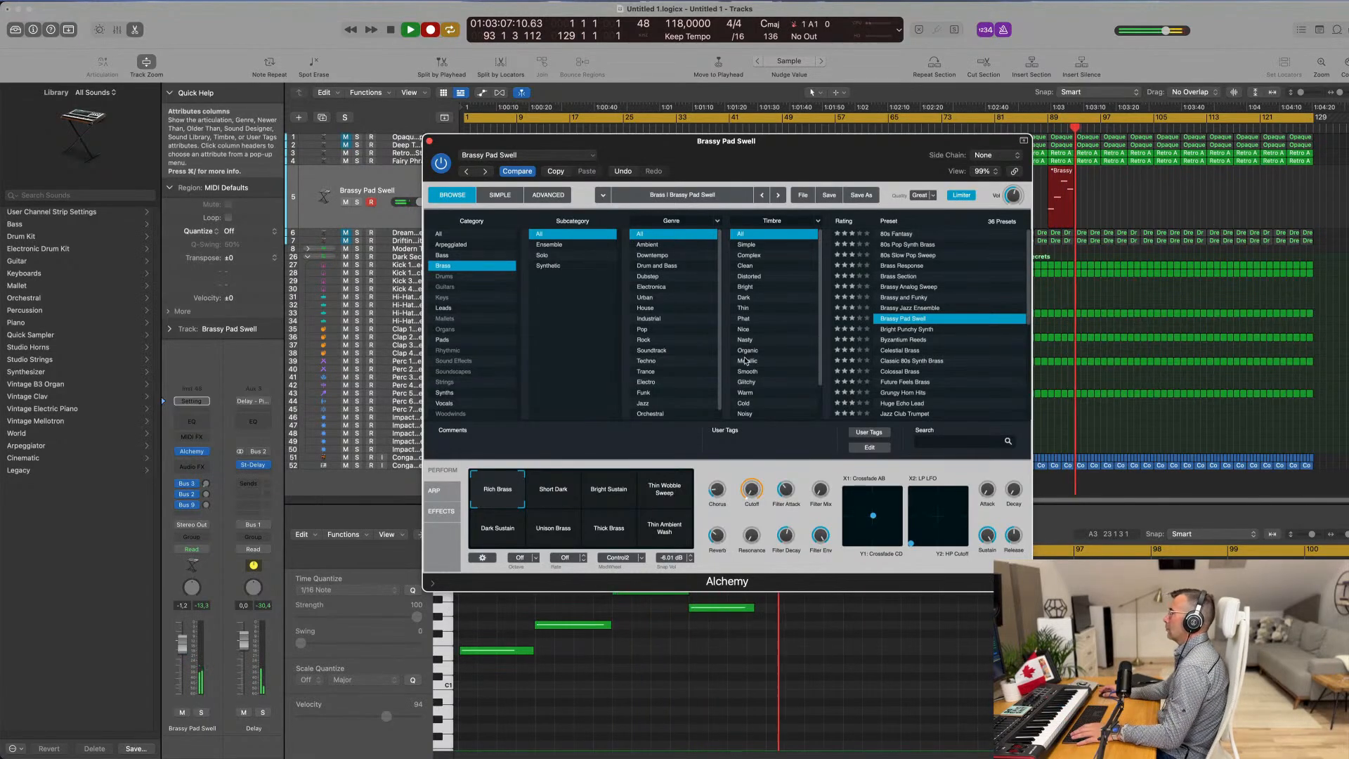
{"action": "key", "text": "space"}
{"action": "left_click_drag", "start_coordinate": [859, 152], "coordinate": [1116, 351]}
{"action": "left_click_drag", "start_coordinate": [1066, 180], "coordinate": [483, 171]}
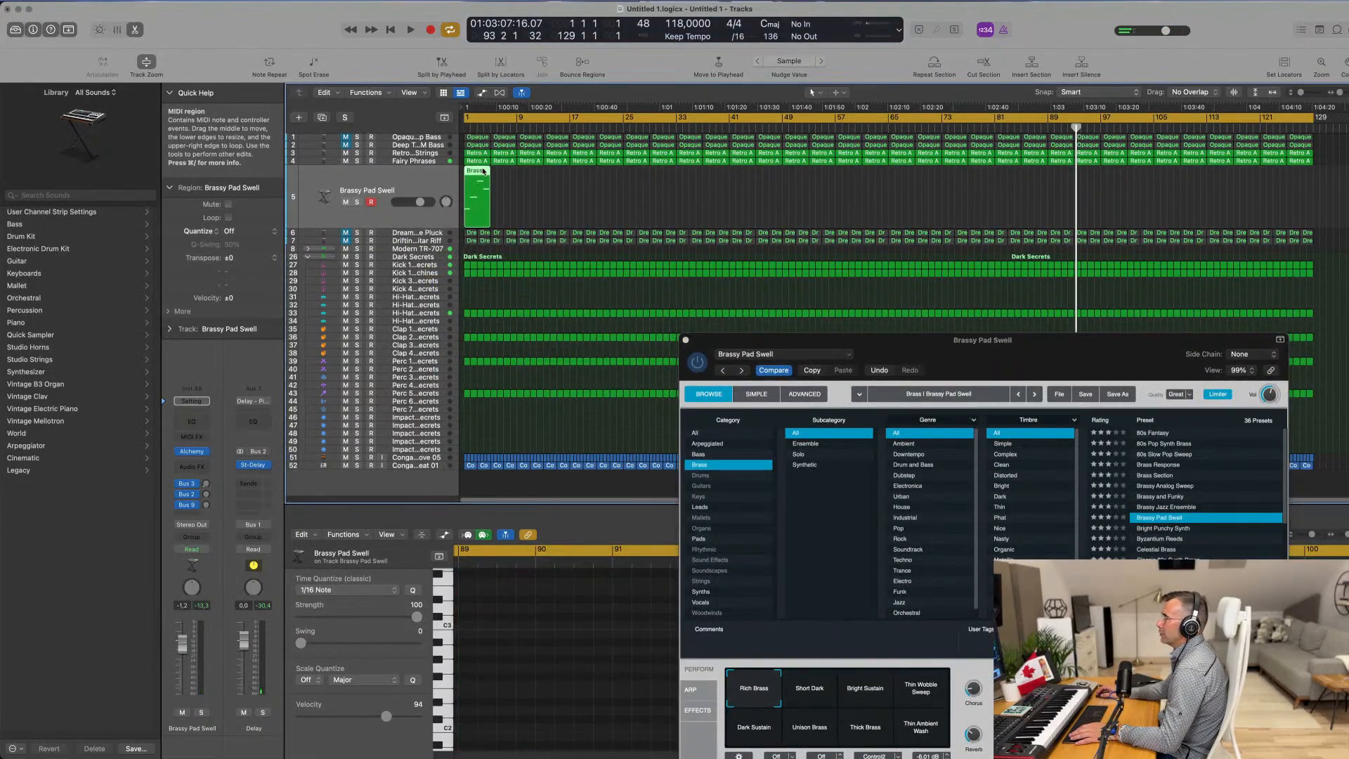
{"action": "key", "text": "e"}
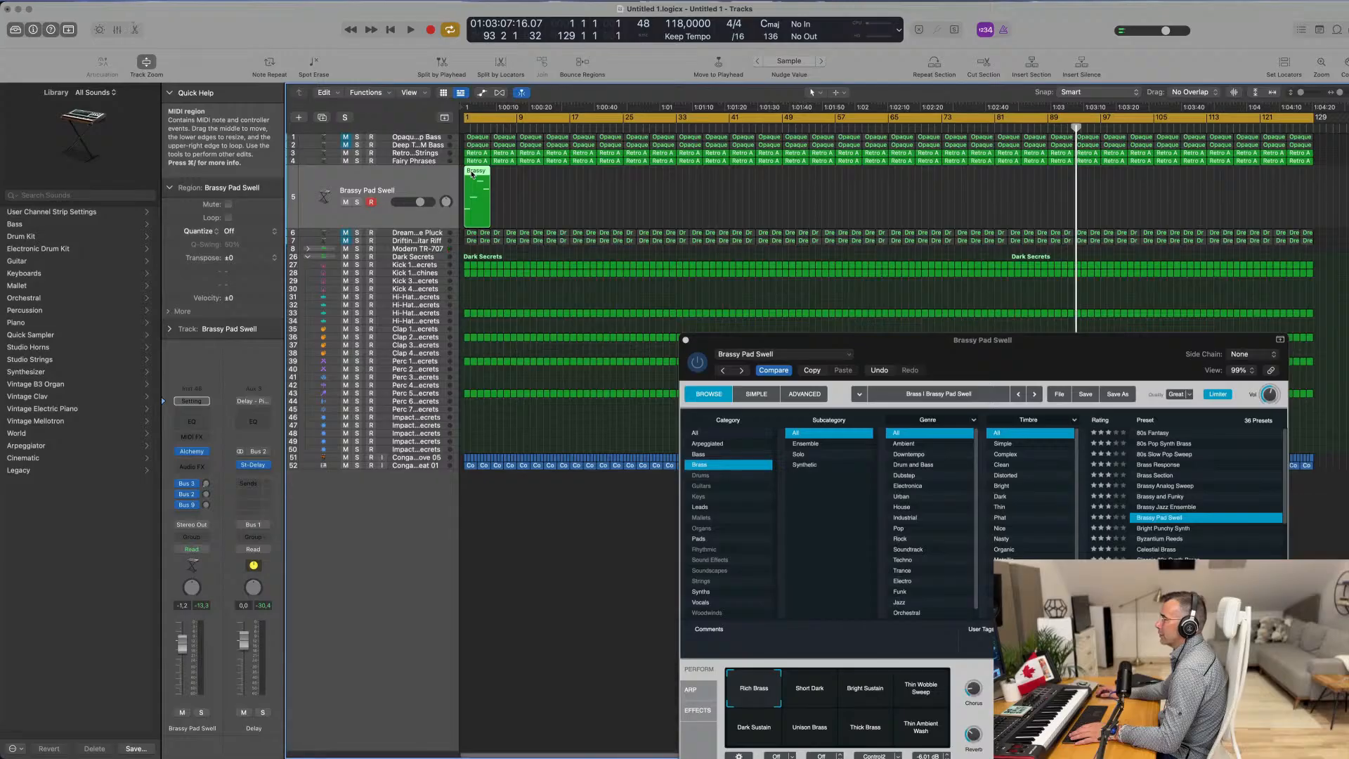
{"action": "key", "text": "e"}
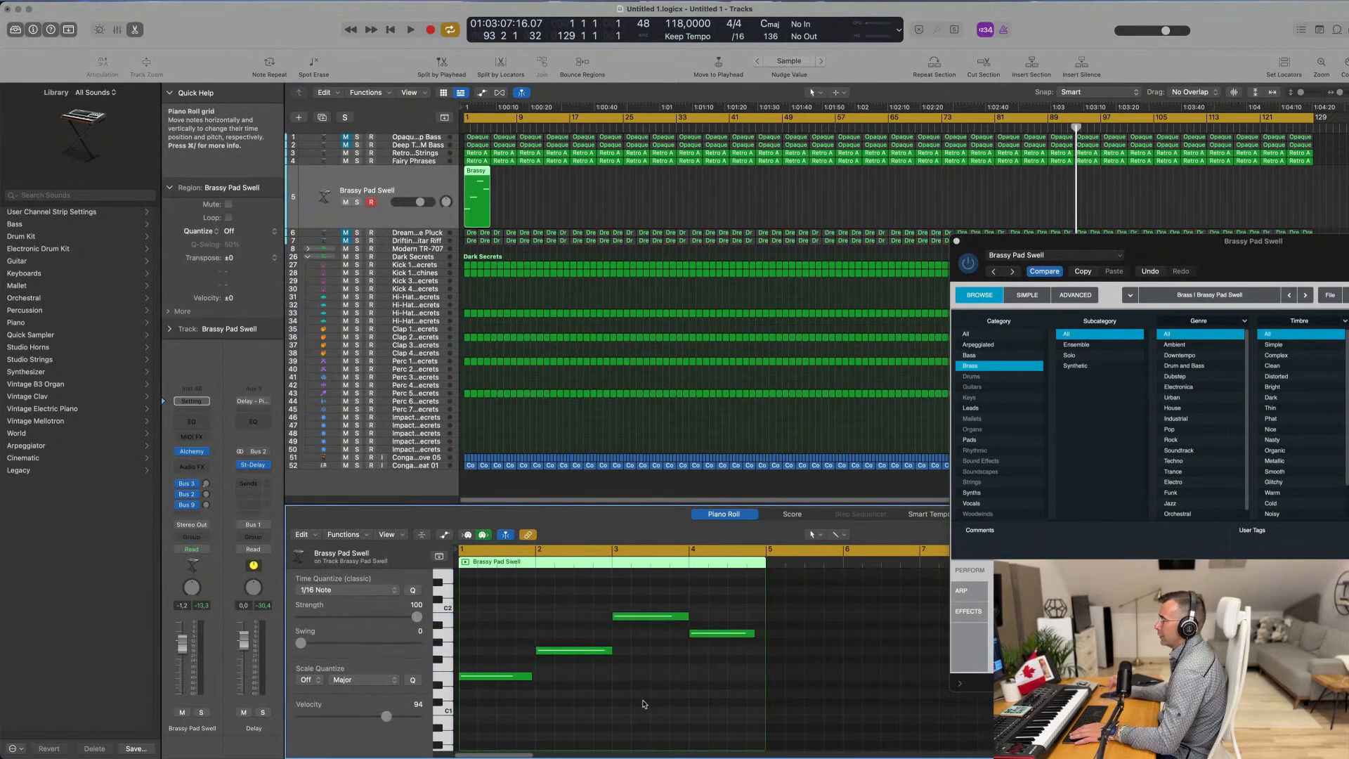
Step: Repeat the Brassy Pad Swell region to four copies reaching bar 17 and play them from the start
{"action": "key", "text": "Return"}
{"action": "key", "text": "space"}
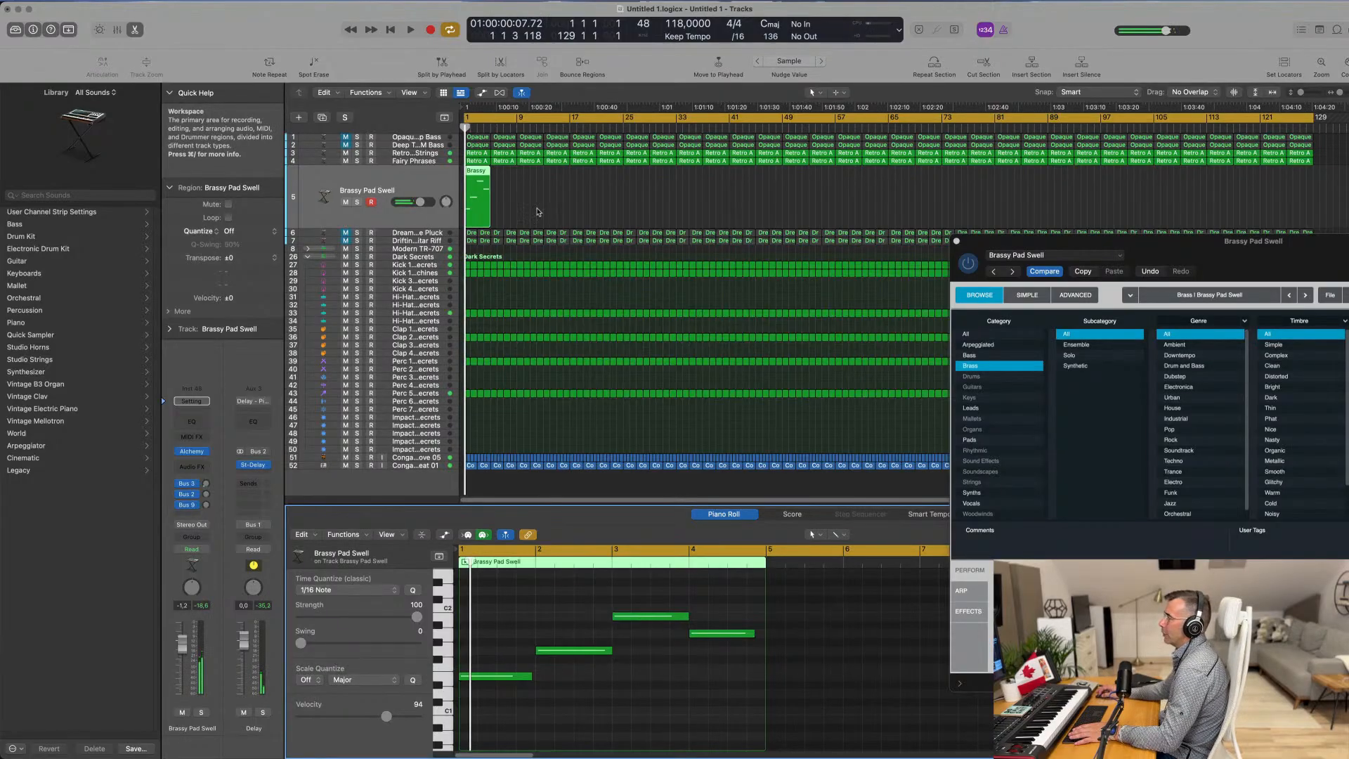
{"action": "key", "text": "super+r"}
{"action": "key", "text": "super+r"}
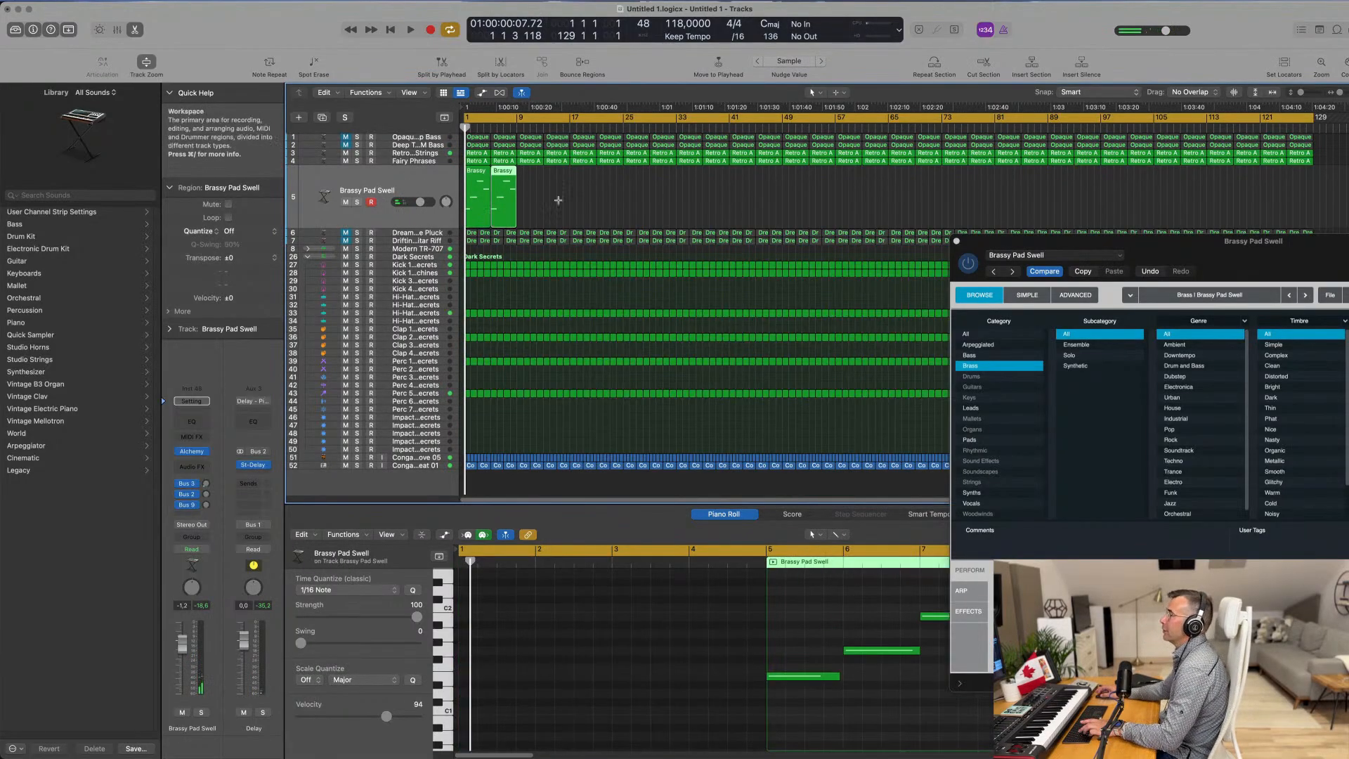
{"action": "key", "text": "super+a"}
{"action": "key", "text": "space"}
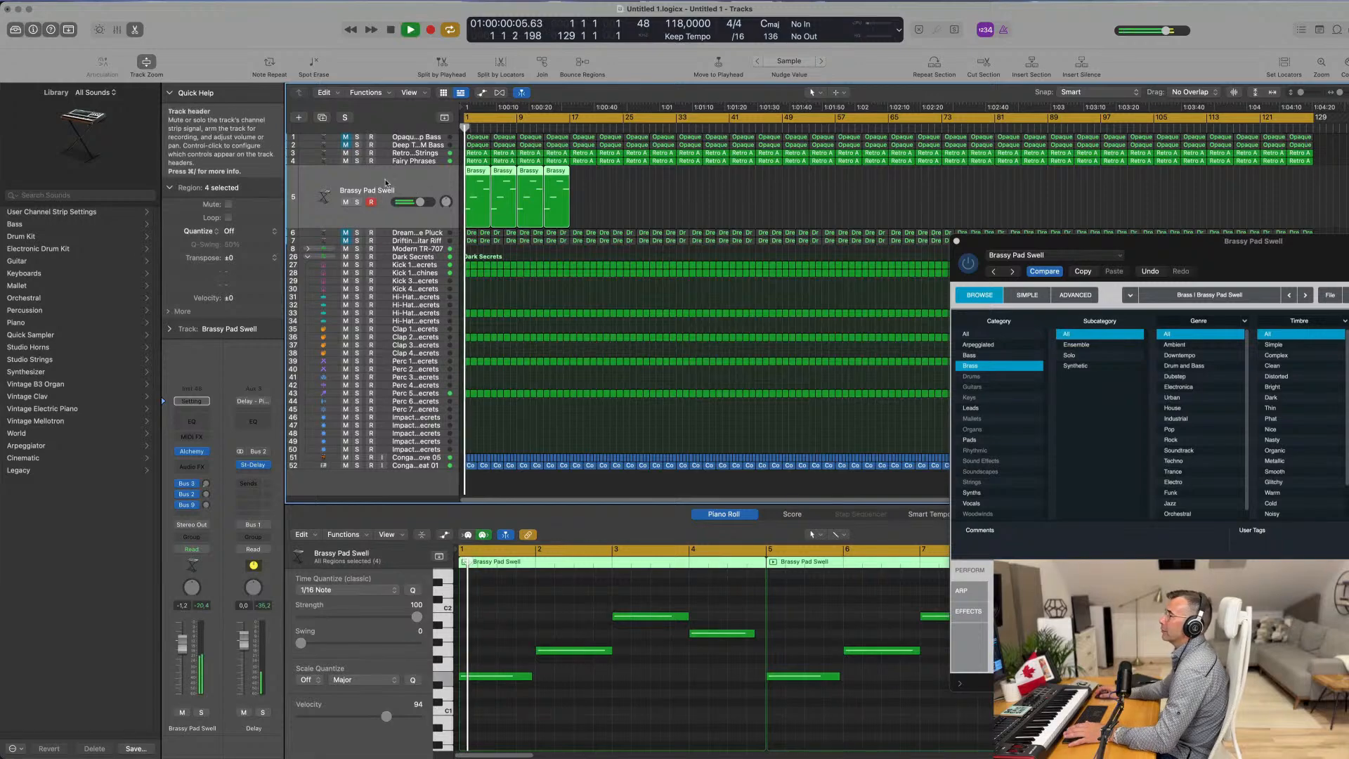
{"action": "left_click_drag", "start_coordinate": [1119, 244], "coordinate": [920, 158]}
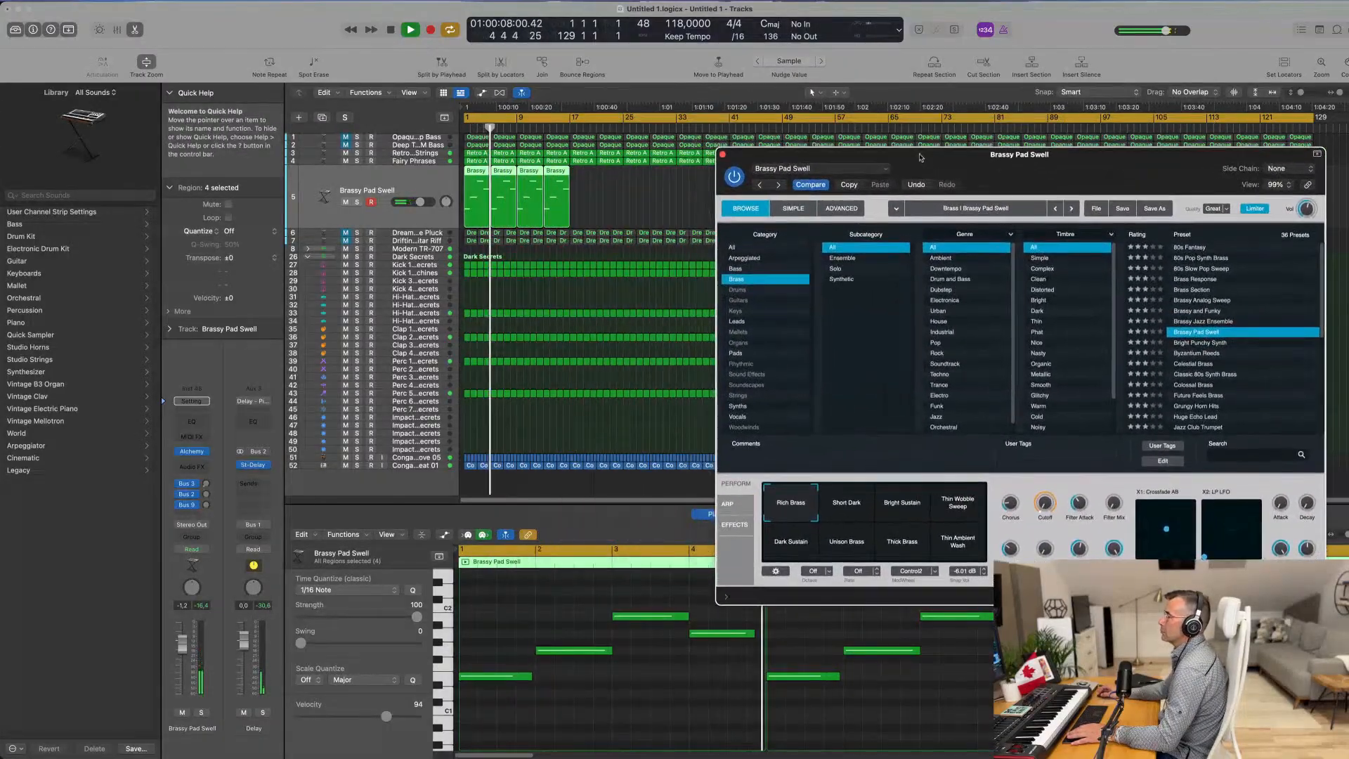
Step: Unmute the Drifting Guitar Riff track while playing from bar 1, and close the Alchemy window
{"action": "left_click", "coordinate": [335, 169]}
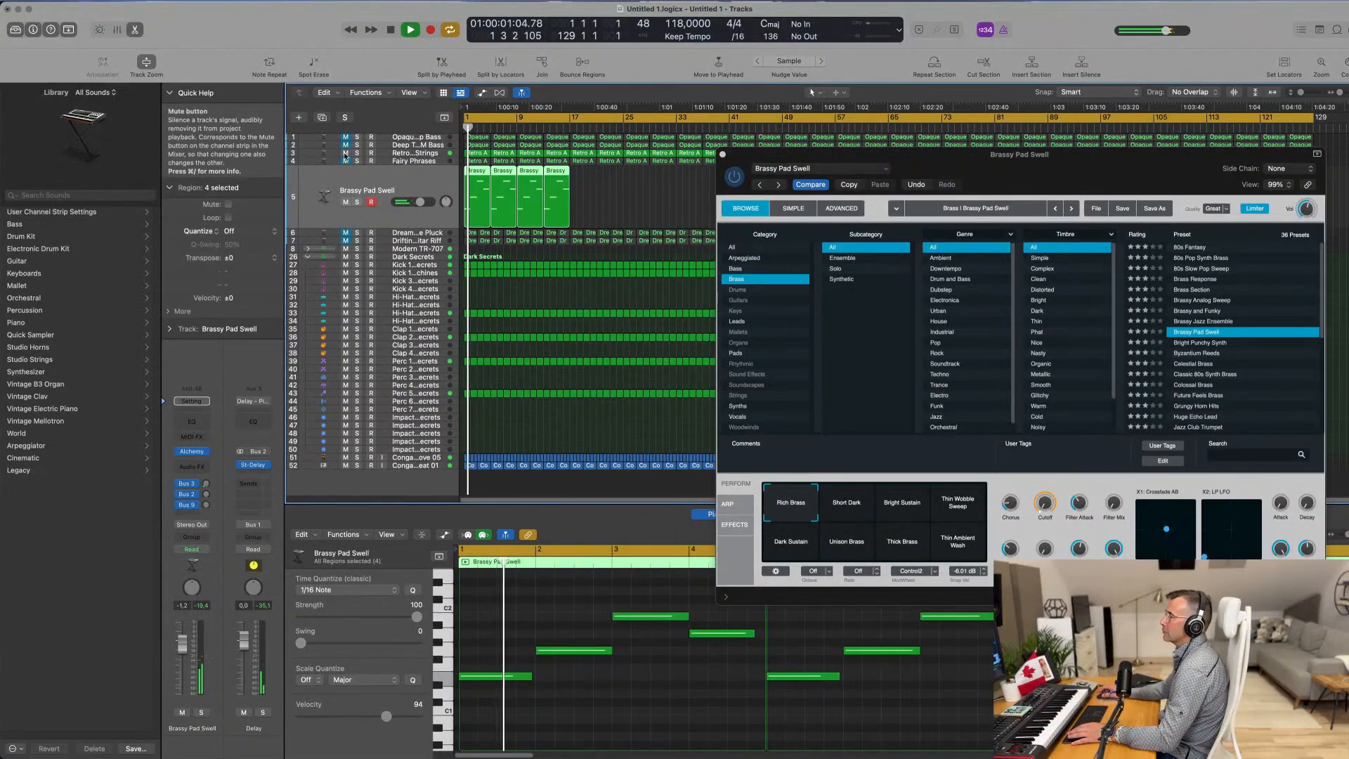
{"action": "key", "text": "Return"}
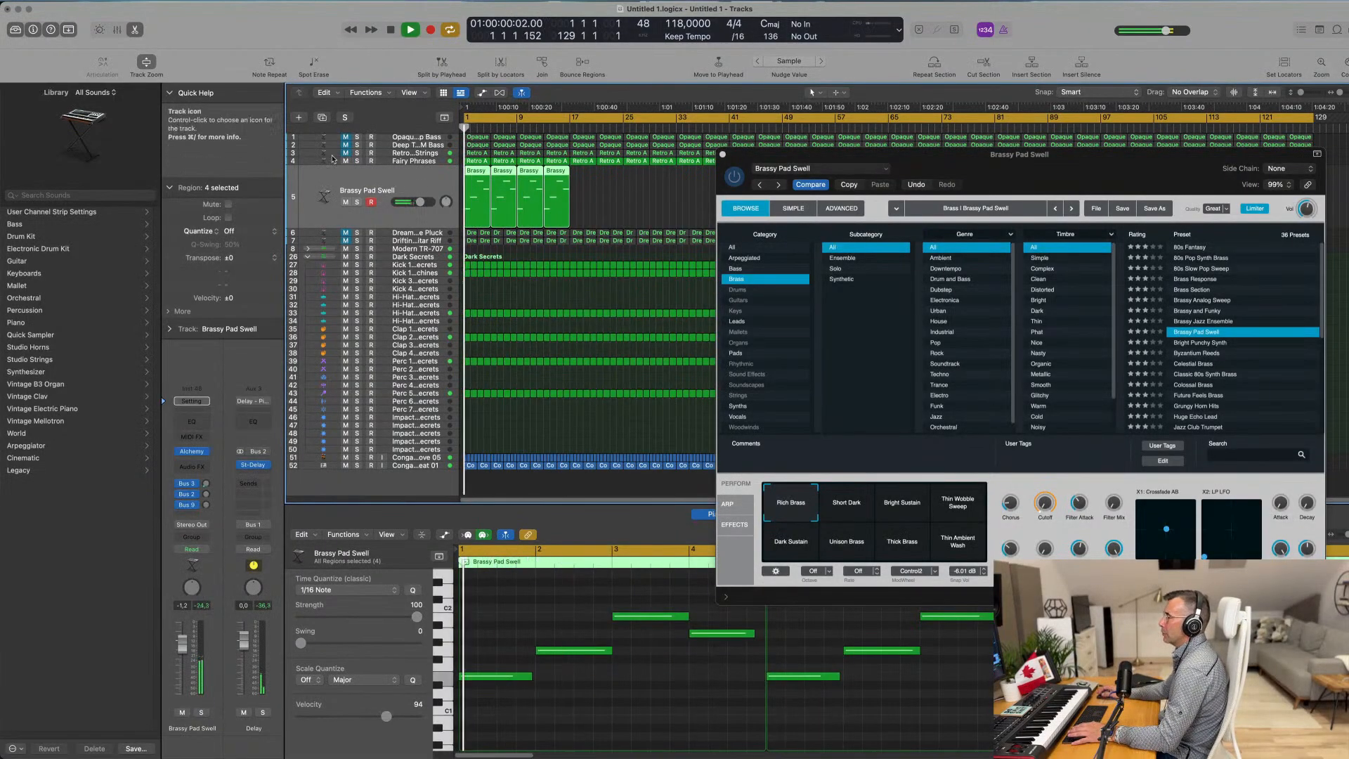
{"action": "left_click", "coordinate": [414, 241]}
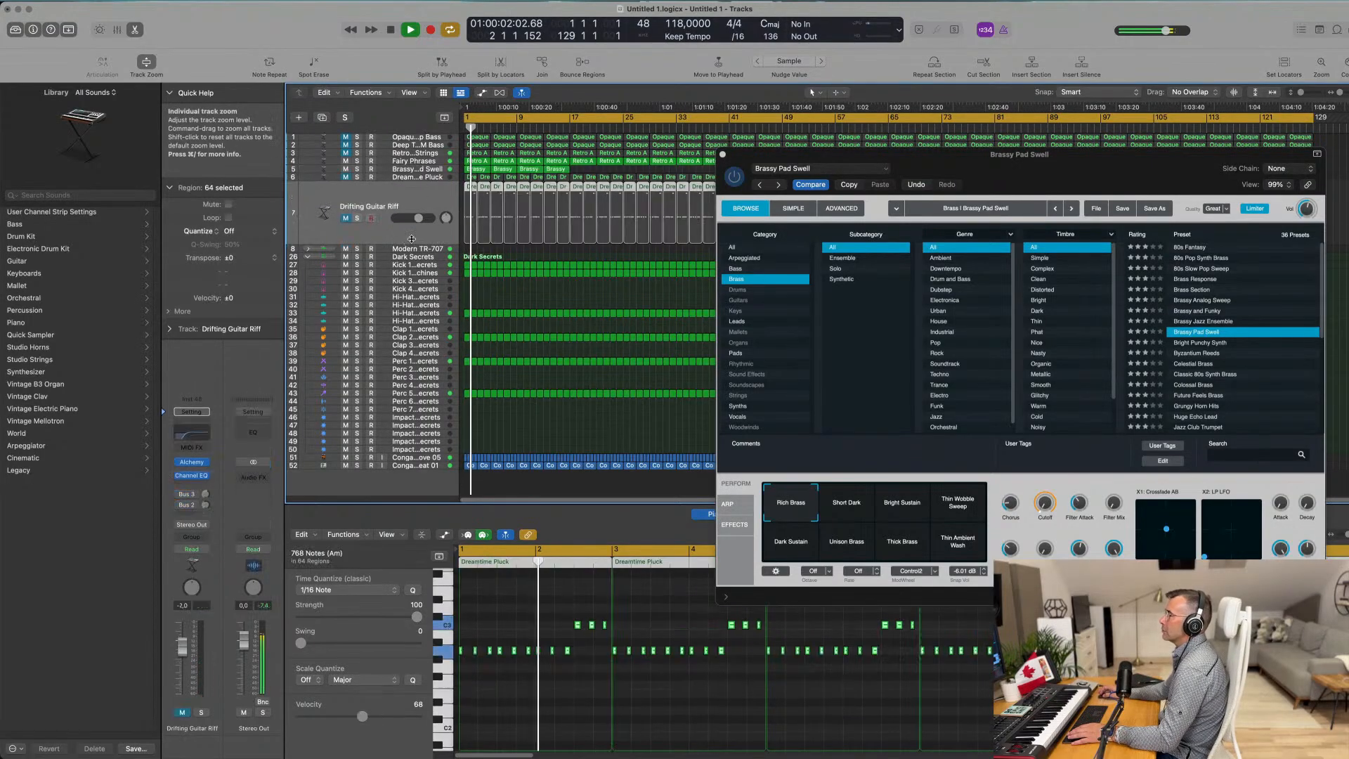
{"action": "key", "text": "Return"}
{"action": "left_click", "coordinate": [345, 219]}
{"action": "key", "text": "Return"}
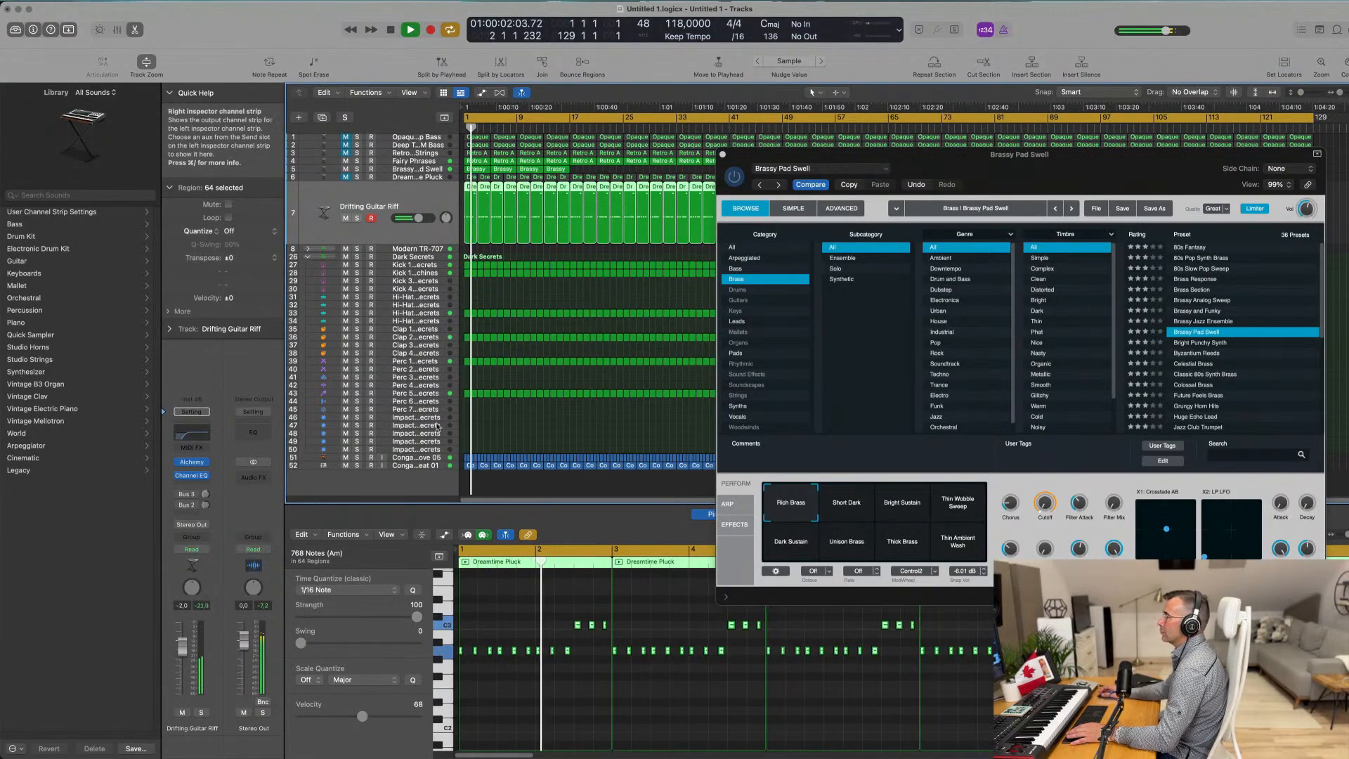
{"action": "left_click_drag", "start_coordinate": [1115, 207], "coordinate": [916, 333]}
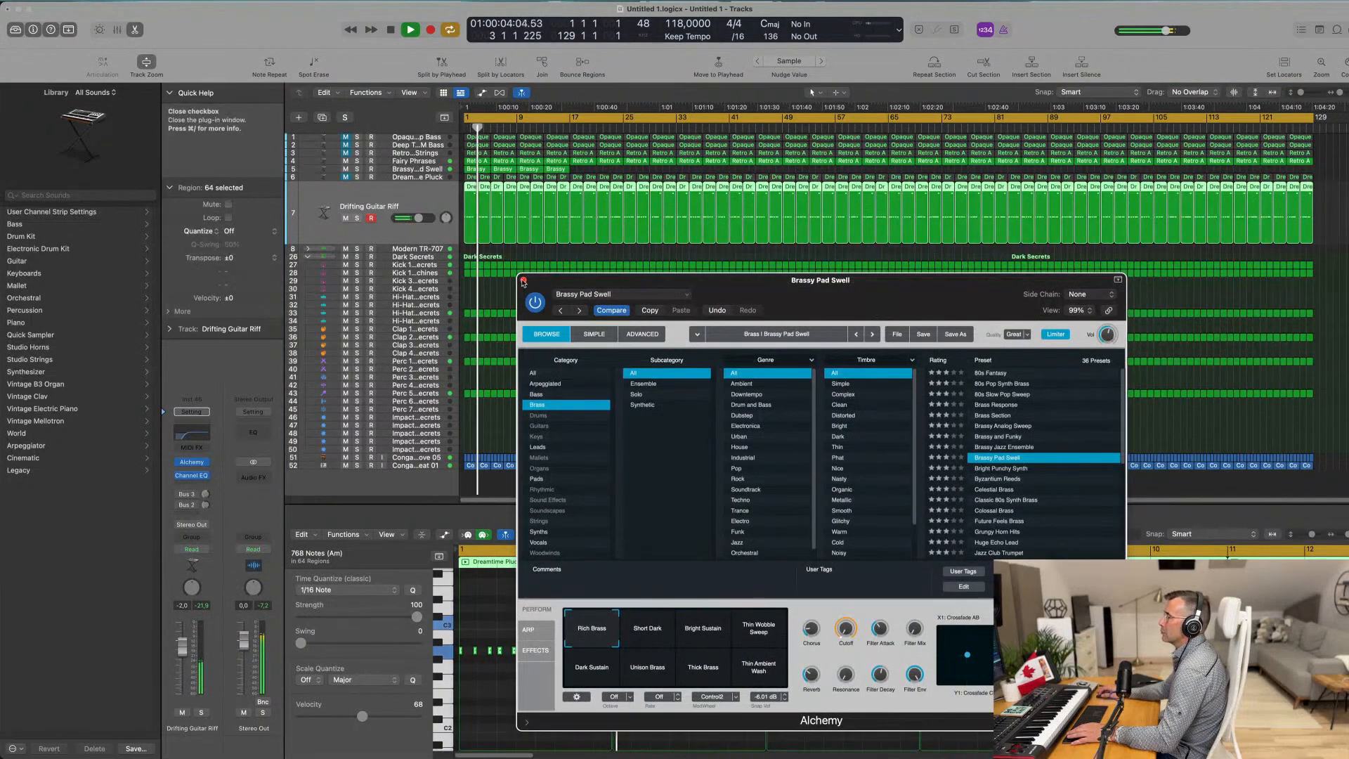
{"action": "left_click", "coordinate": [523, 282]}
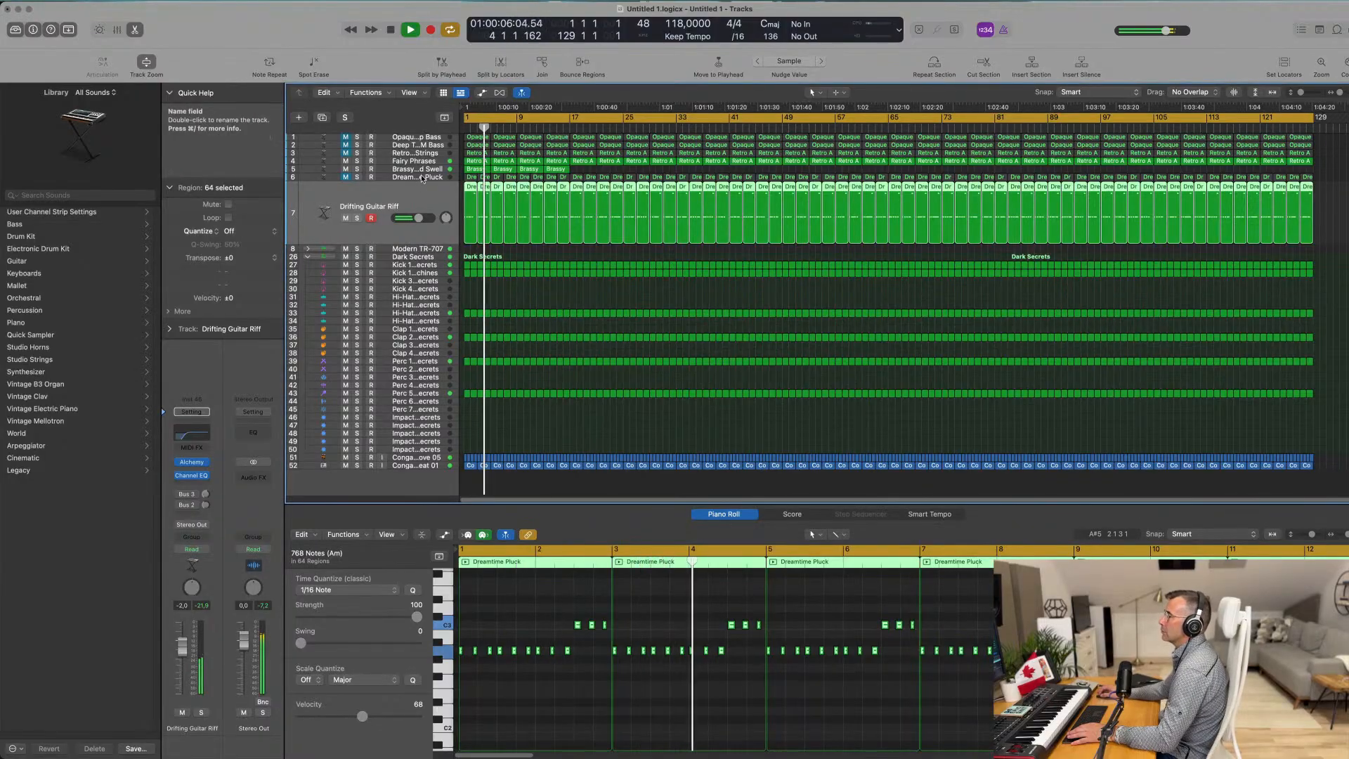
Step: Unmute the Dreamtime Pluck track briefly to hear it with the brass part, and mute it again
{"action": "key", "text": "Up"}
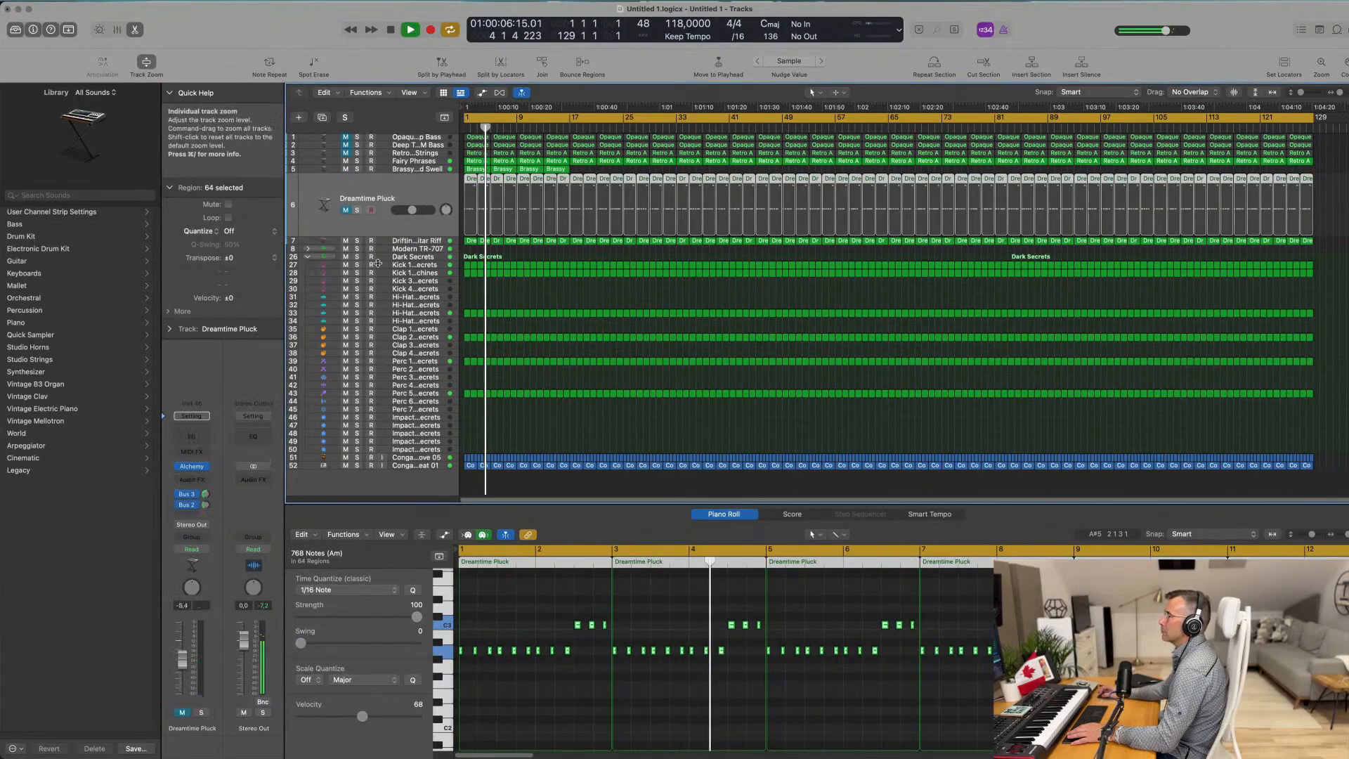
{"action": "left_click", "coordinate": [345, 210]}
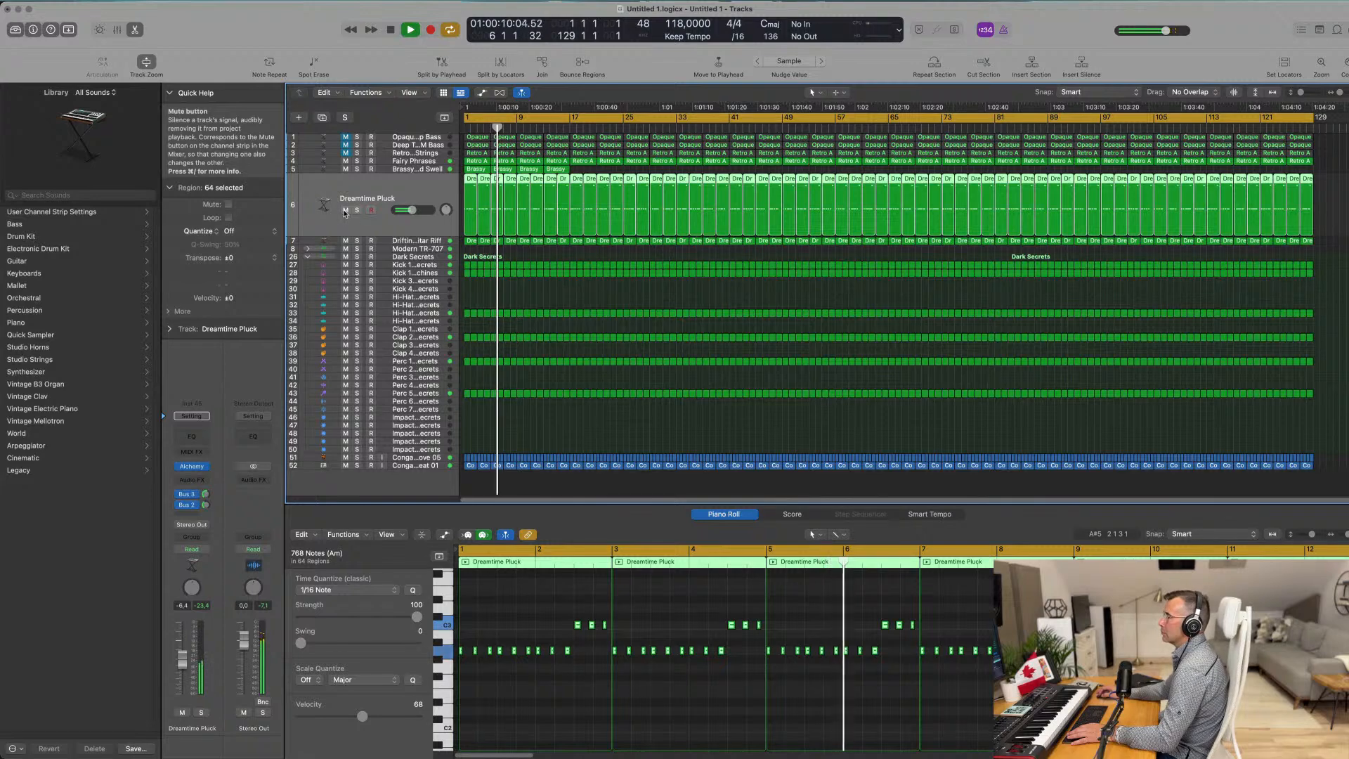
{"action": "left_click", "coordinate": [345, 211]}
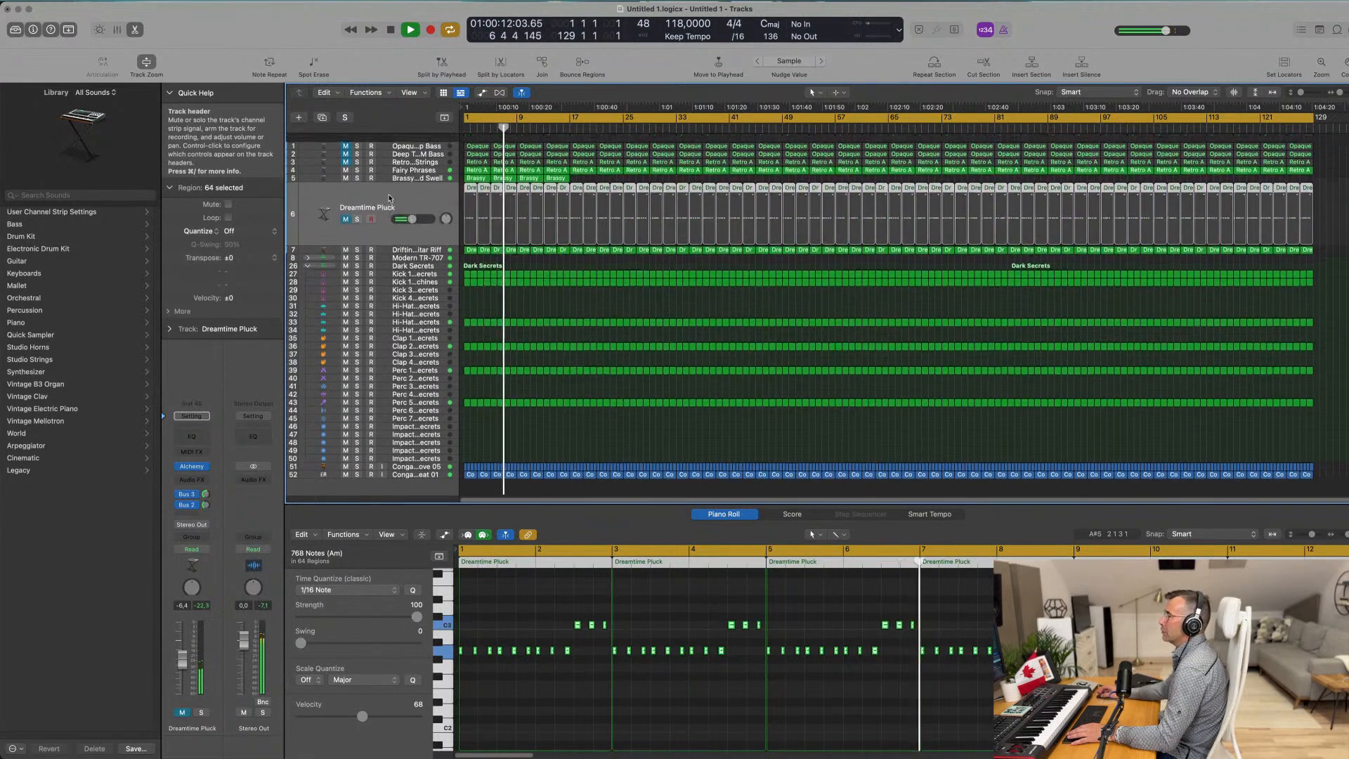
Step: Unmute the Retro Analog Synth Strings track and restart playback from bar 1 to hear it
{"action": "left_click", "coordinate": [428, 153]}
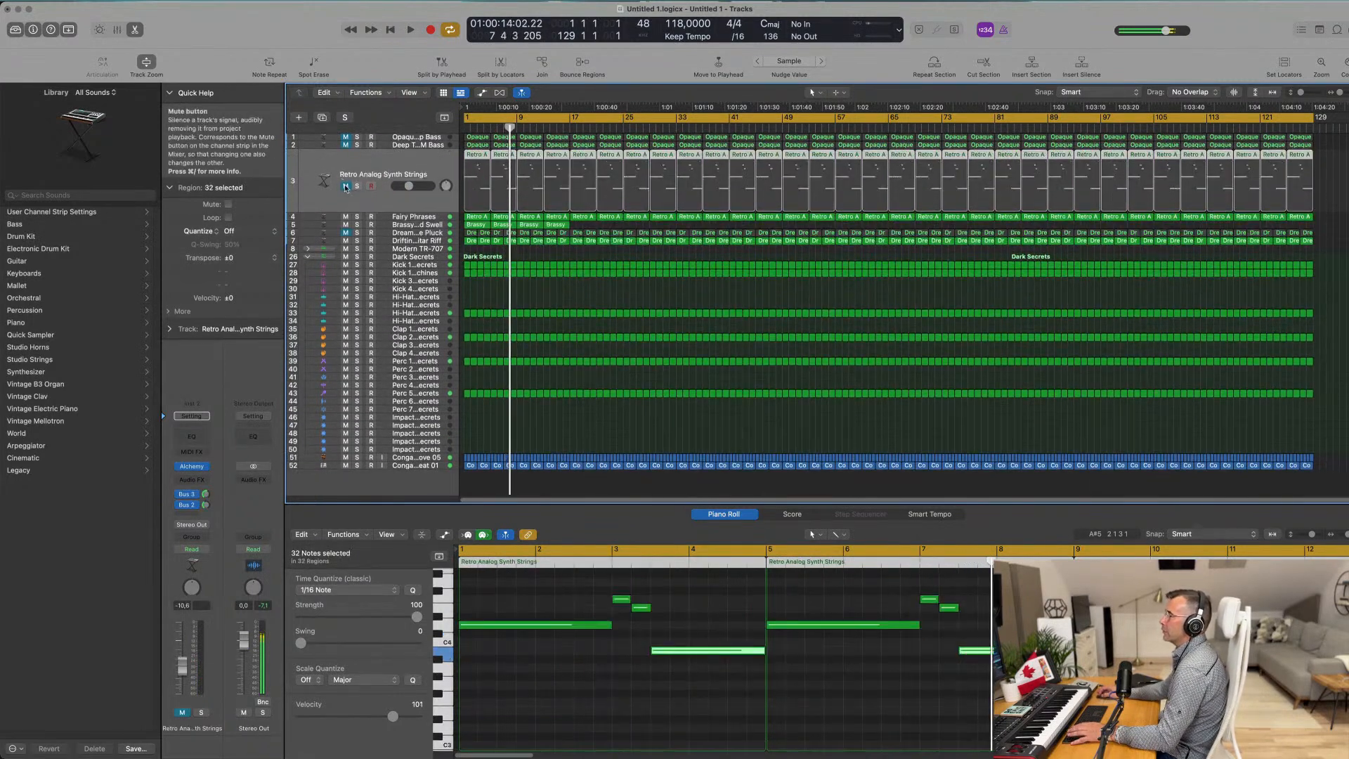
{"action": "key", "text": "space"}
{"action": "key", "text": "space"}
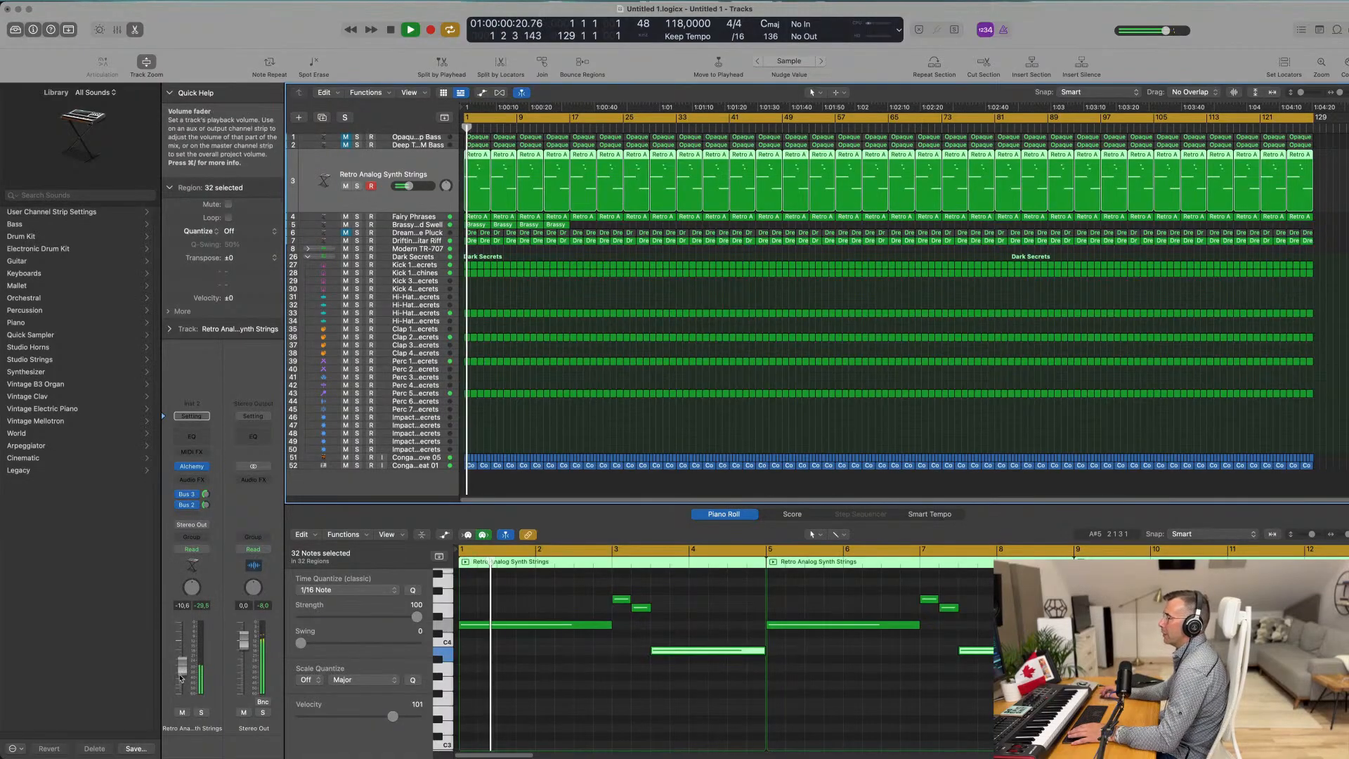
Step: Add a Channel EQ to the Retro Analog Synth Strings track with a low cut raised into the midrange, and close its window
{"action": "left_click", "coordinate": [192, 436]}
{"action": "left_click", "coordinate": [461, 191]}
{"action": "left_click_drag", "start_coordinate": [451, 253], "coordinate": [717, 245]}
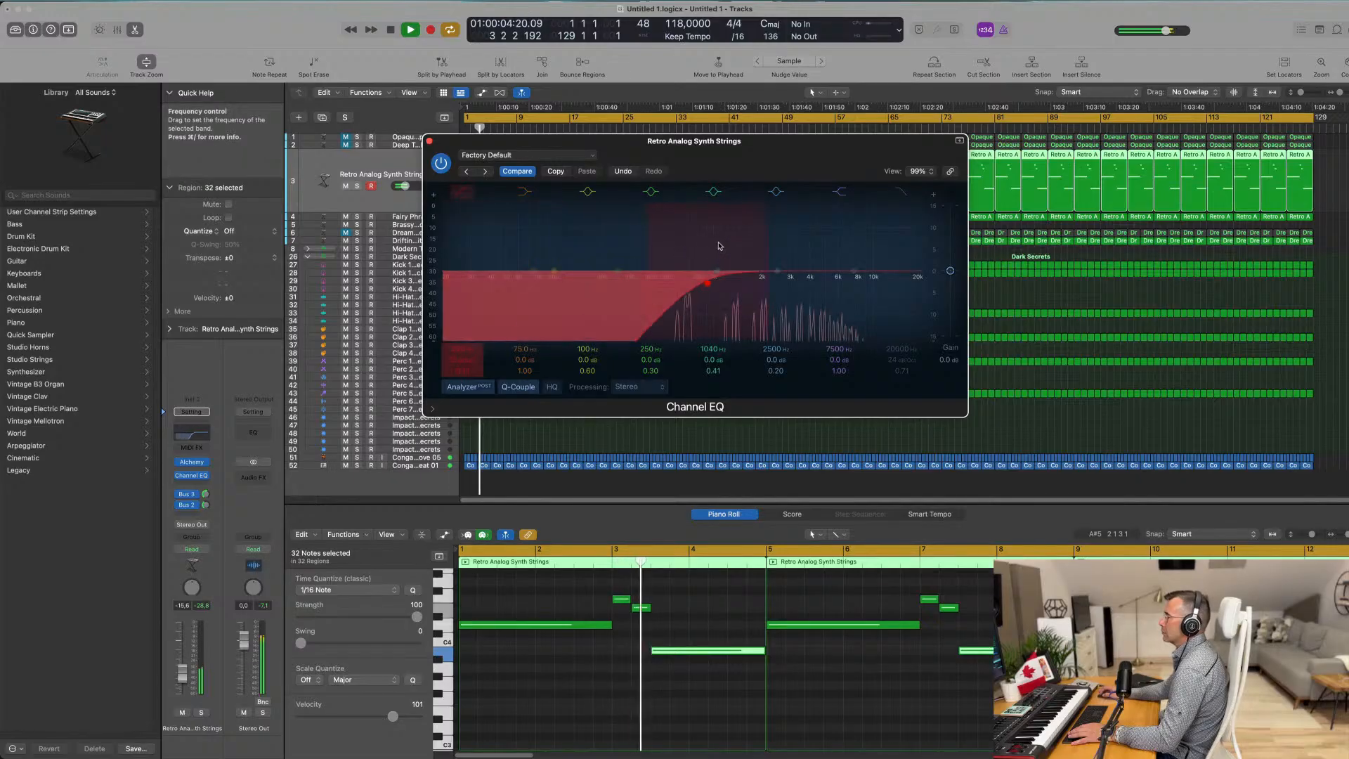
{"action": "left_click", "coordinate": [429, 141]}
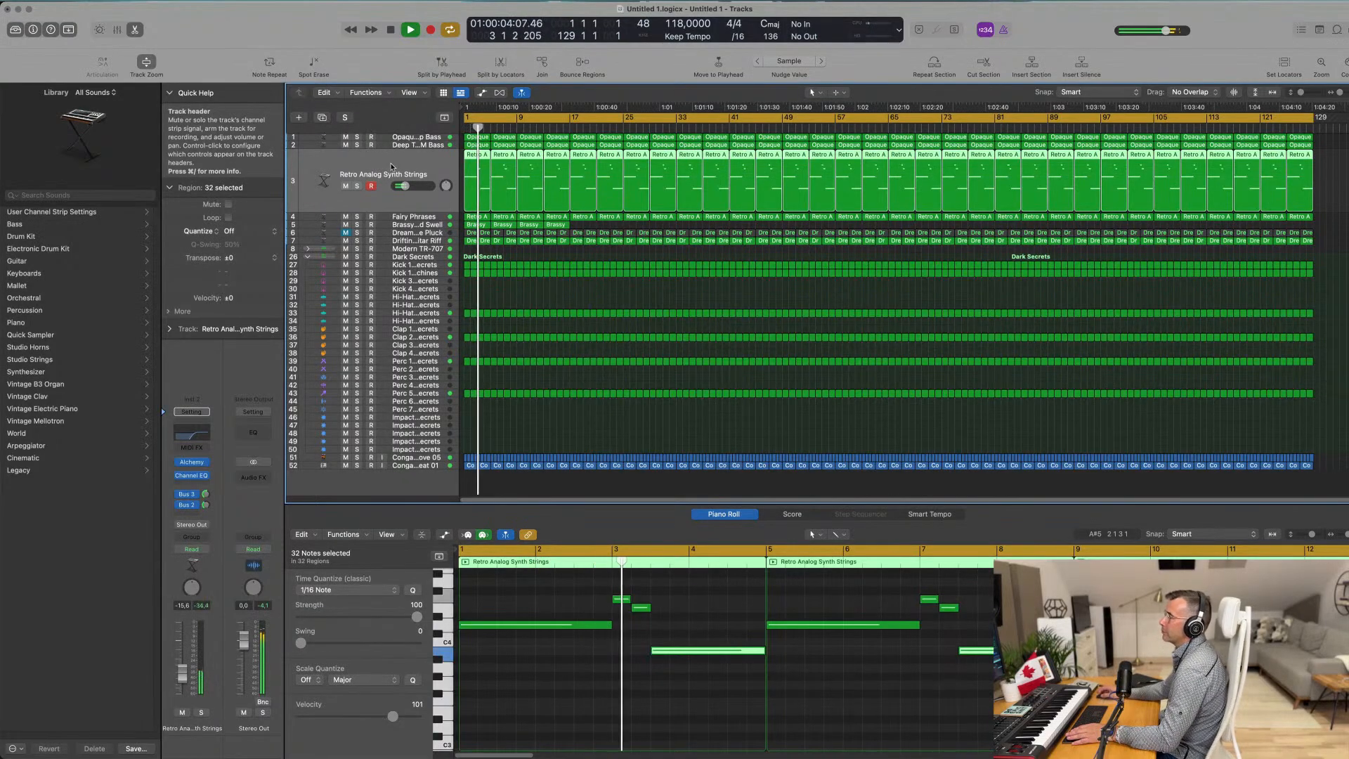
Step: Audition the arrangement from bar 1 by toggling mute and solo states on the two bass tracks above the strings
{"action": "left_click", "coordinate": [345, 137]}
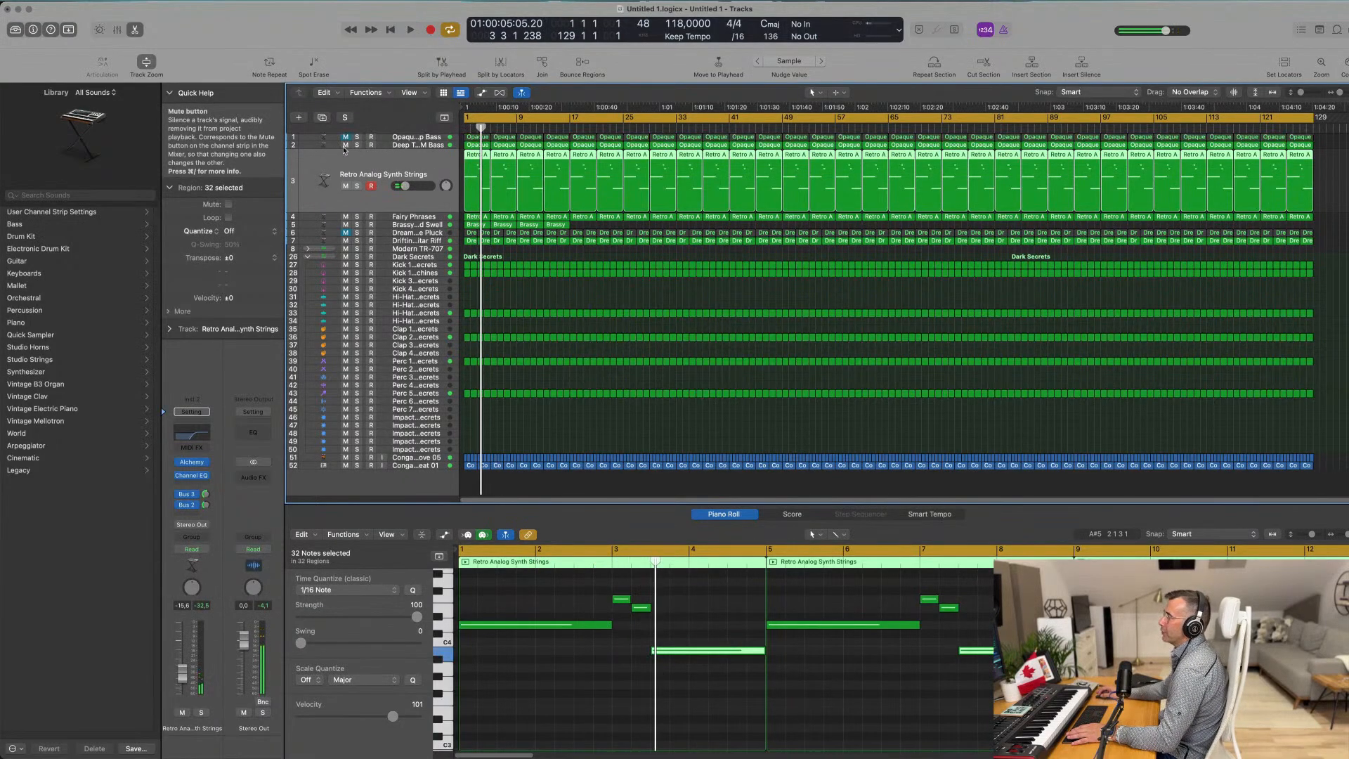
{"action": "left_click", "coordinate": [345, 145]}
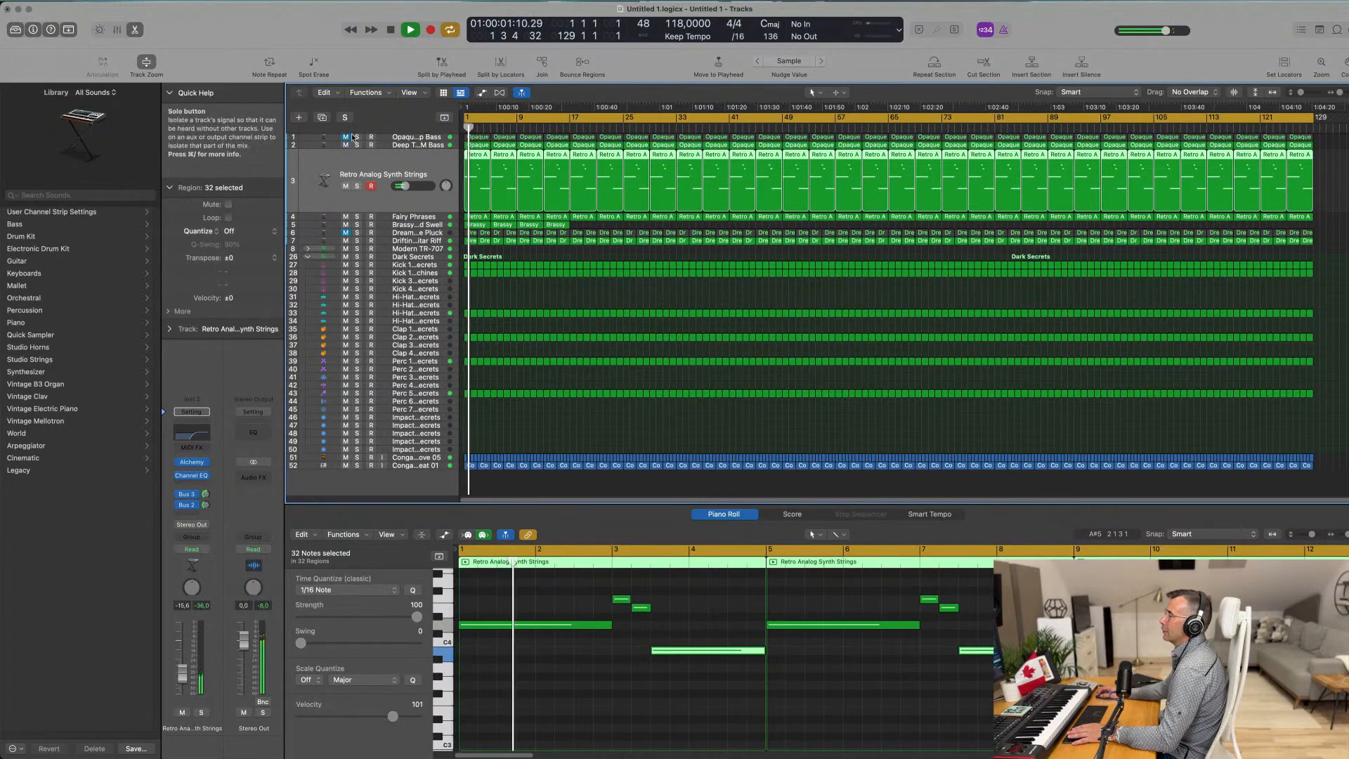
{"action": "left_click", "coordinate": [356, 137]}
{"action": "left_click", "coordinate": [346, 117]}
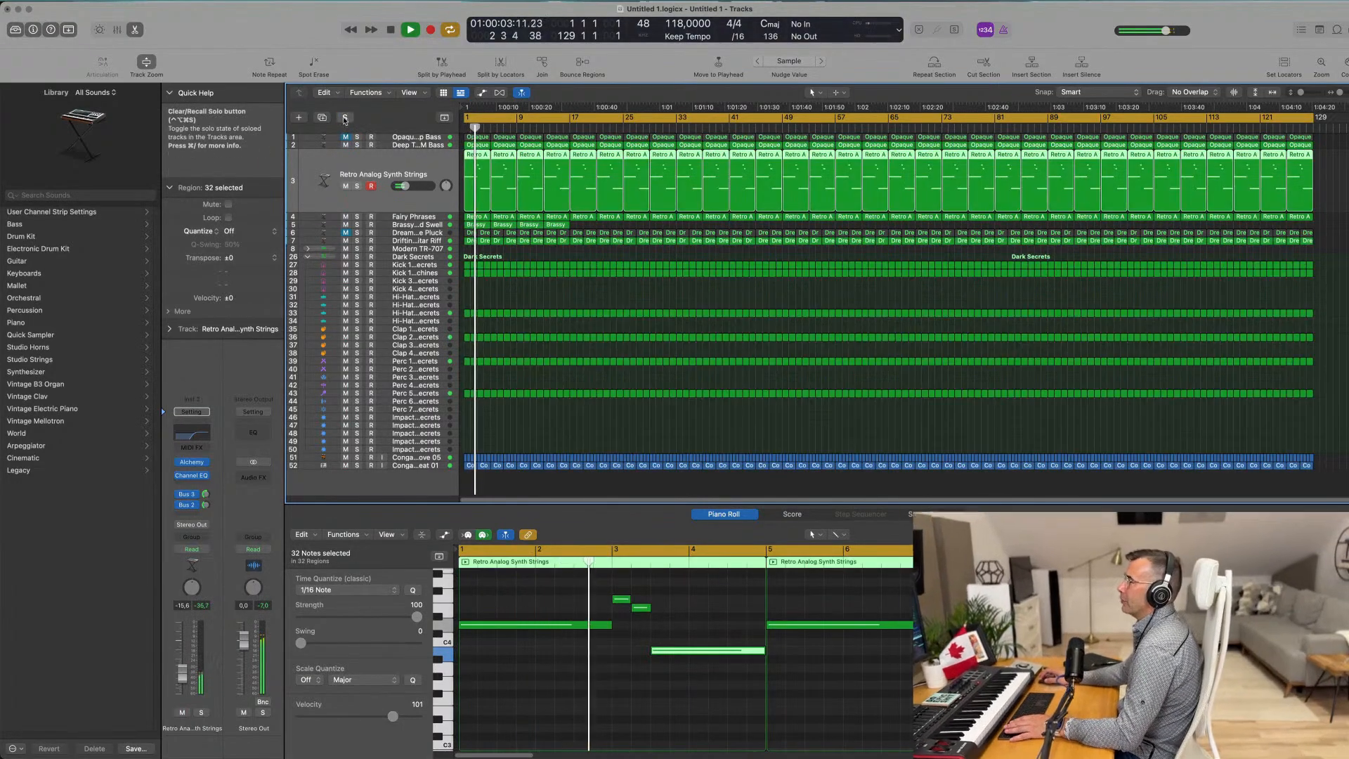
{"action": "left_click", "coordinate": [346, 117]}
{"action": "left_click", "coordinate": [347, 117]}
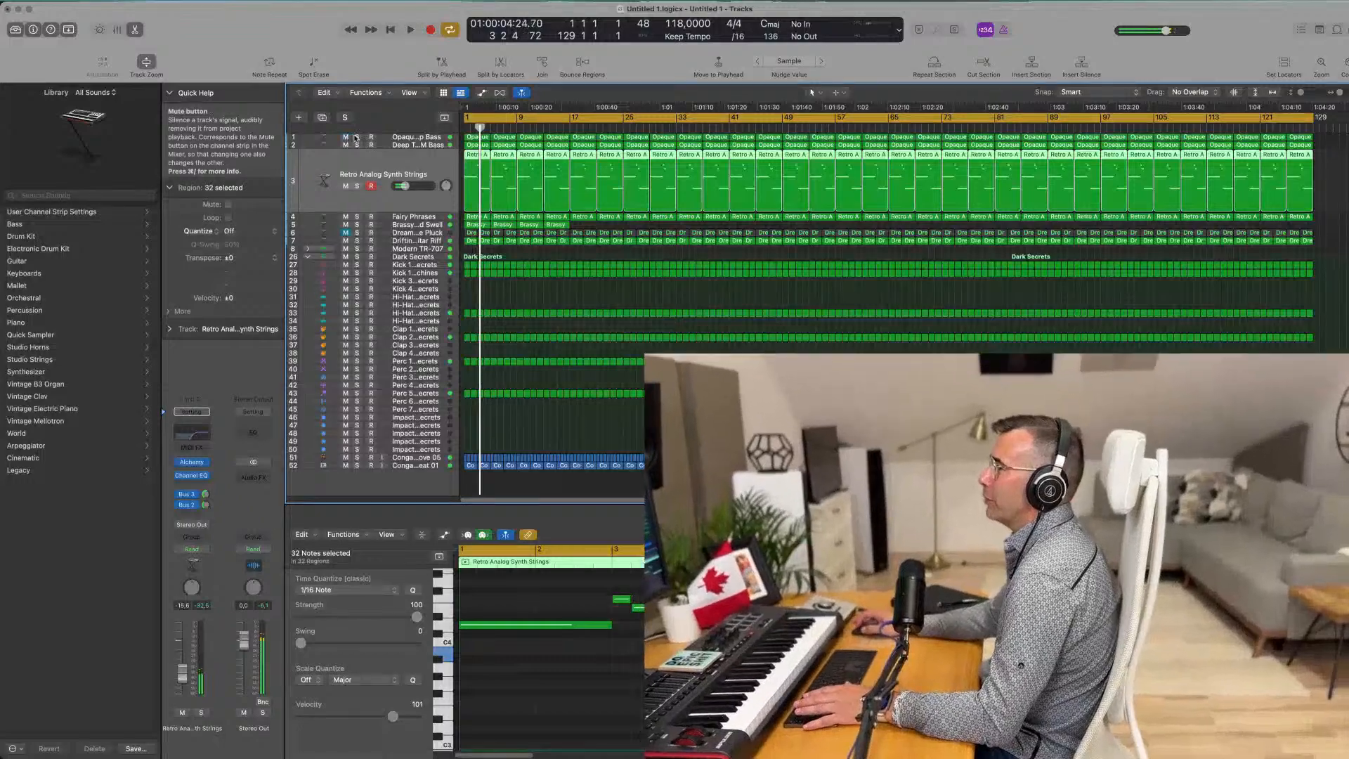